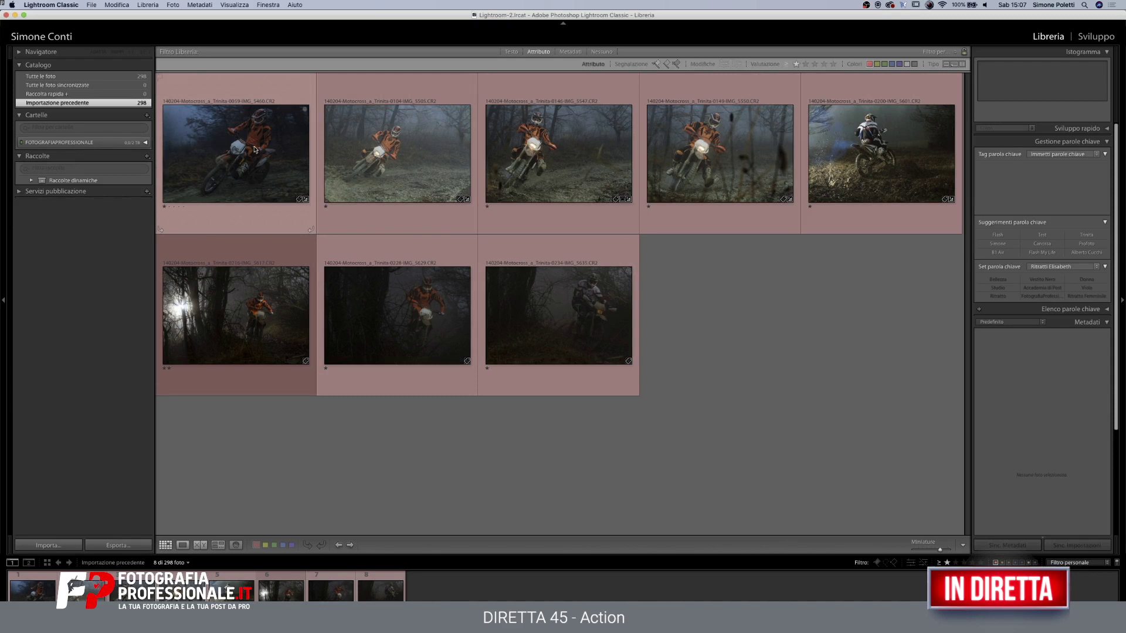
Load the first motocross shot in Develop and step forward through the photos to IMG_5617
click(1098, 37)
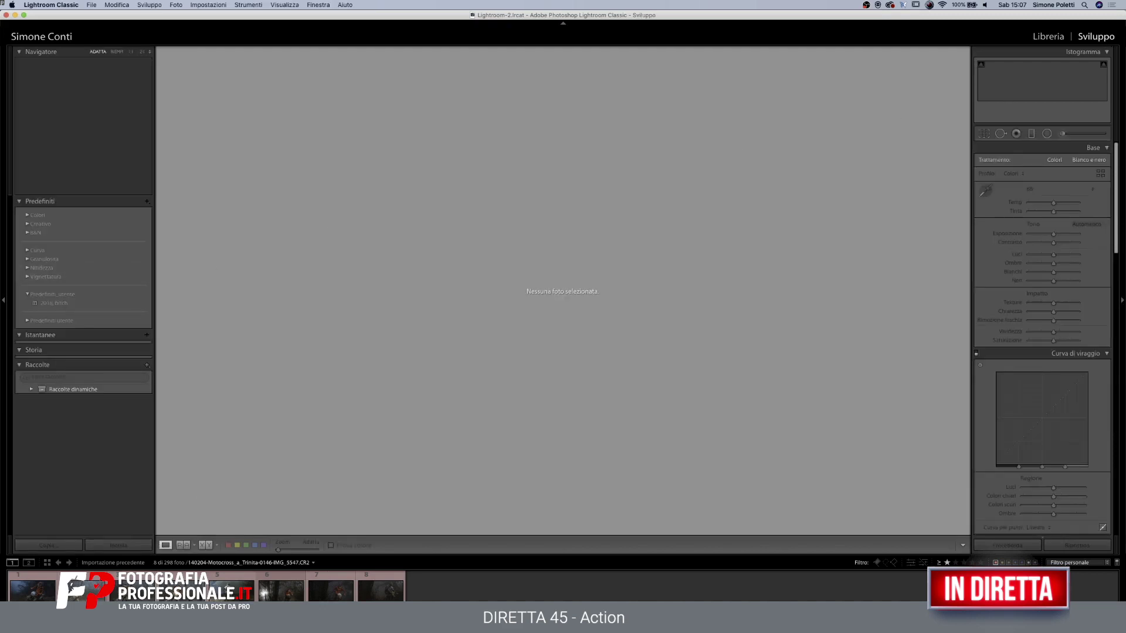
click(38, 592)
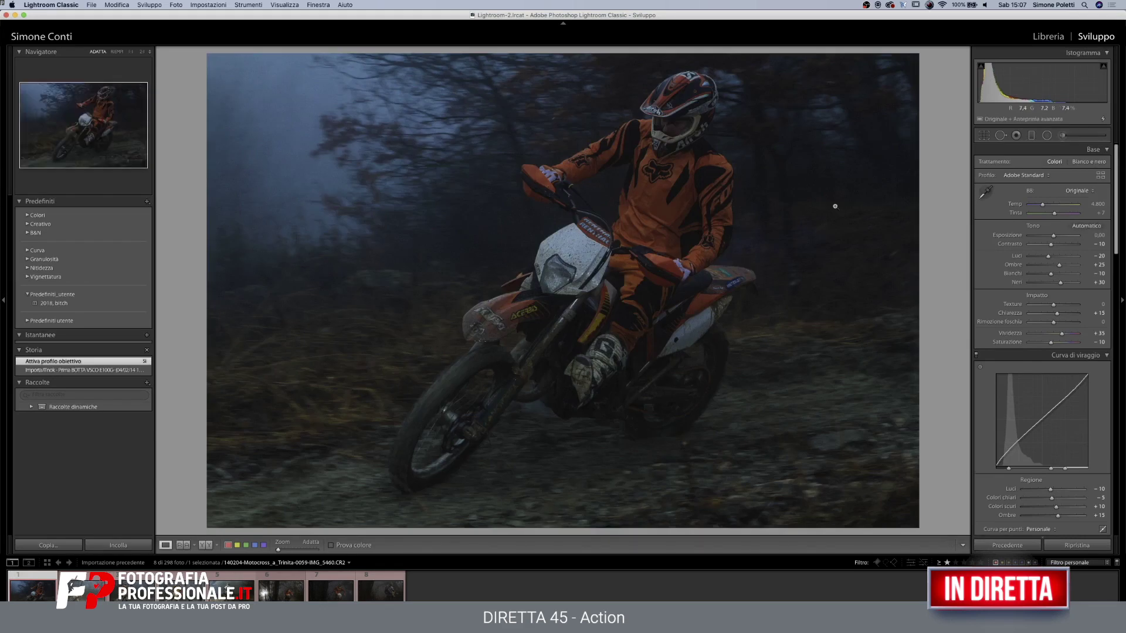
key(Right)
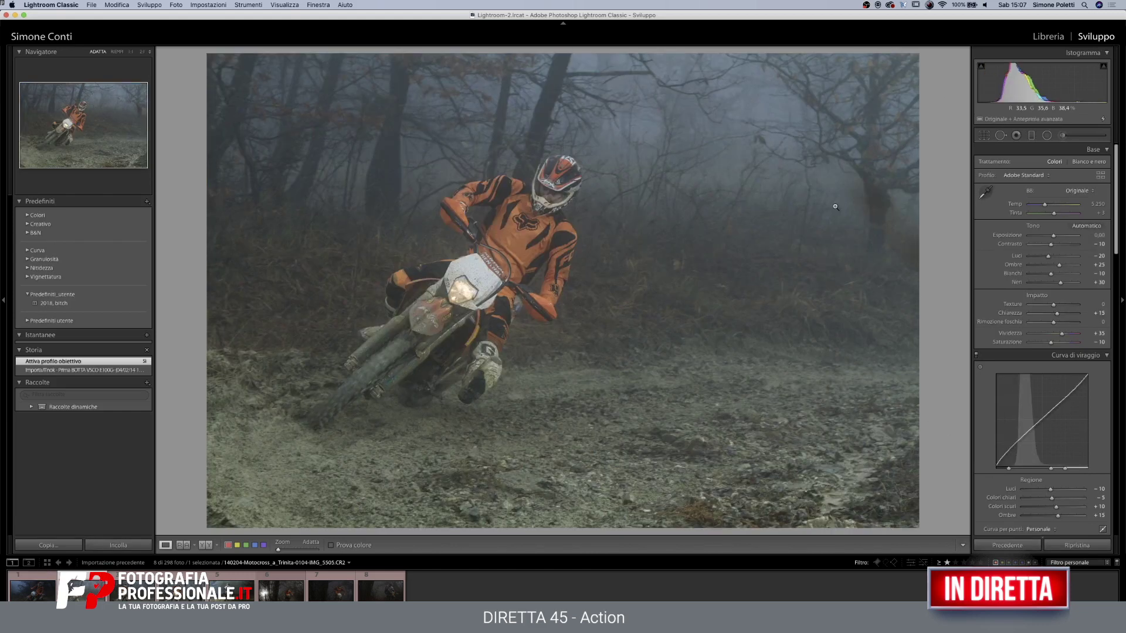
key(Right)
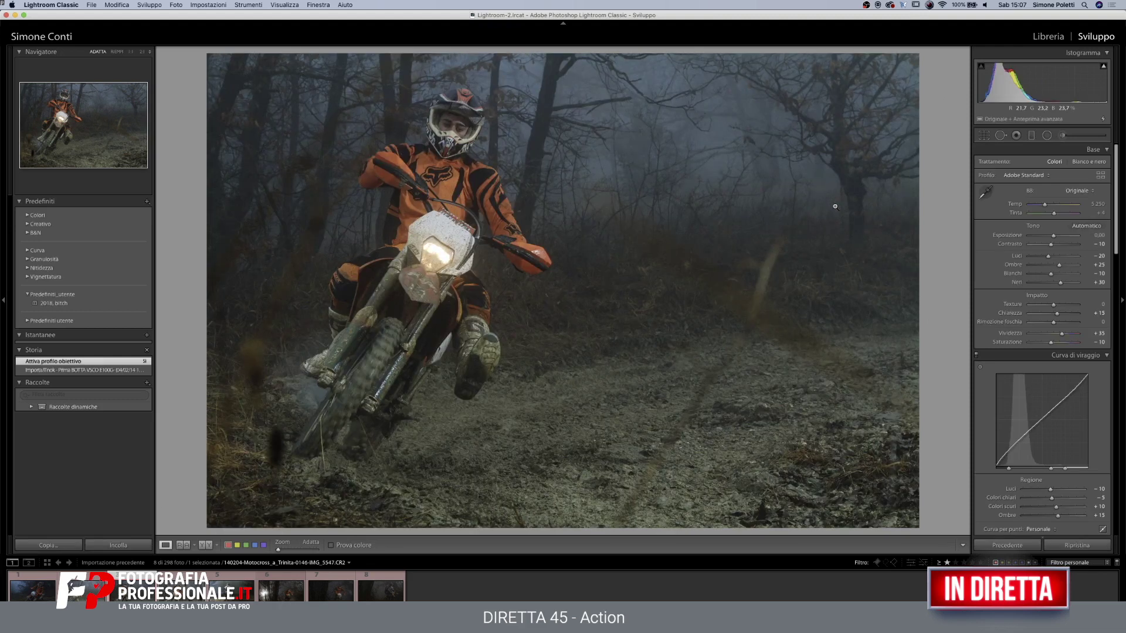
key(Right)
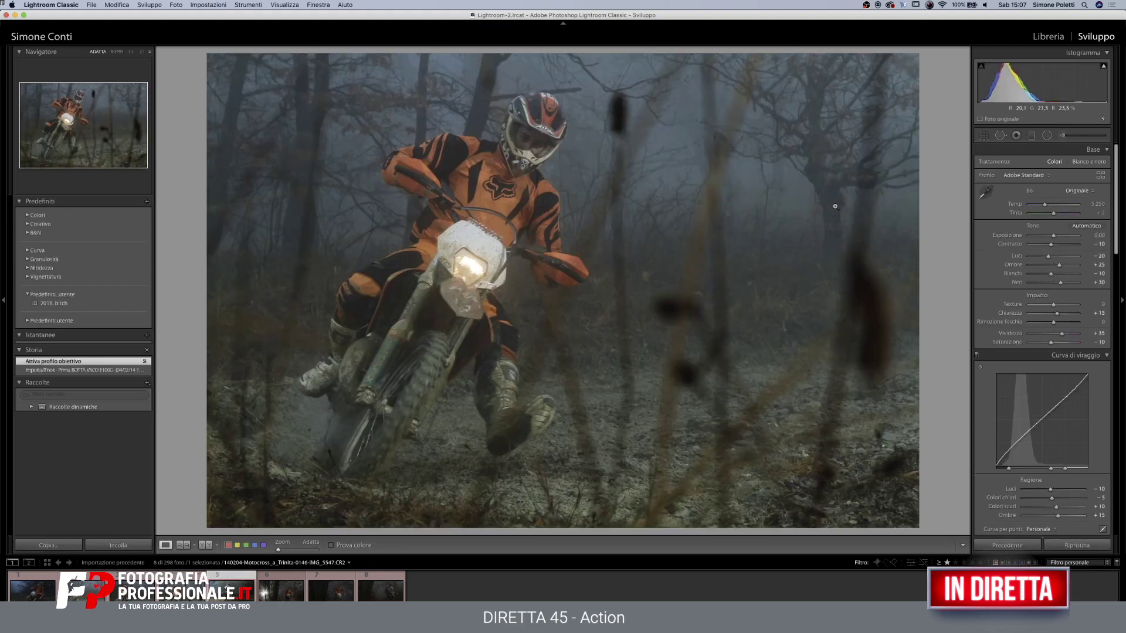
key(Right)
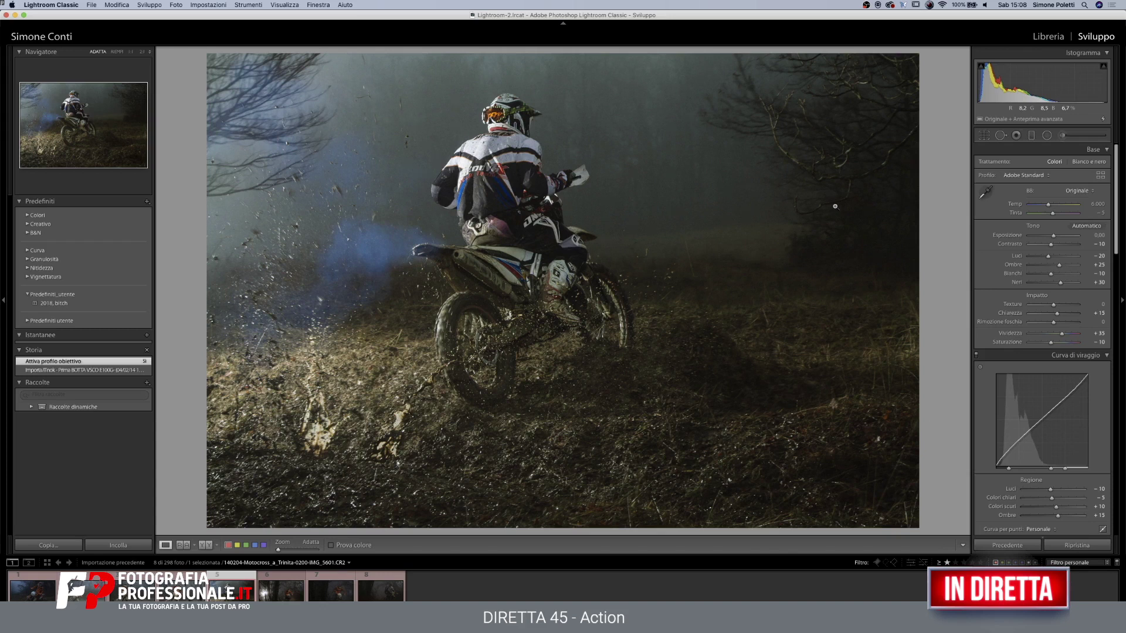
key(Right)
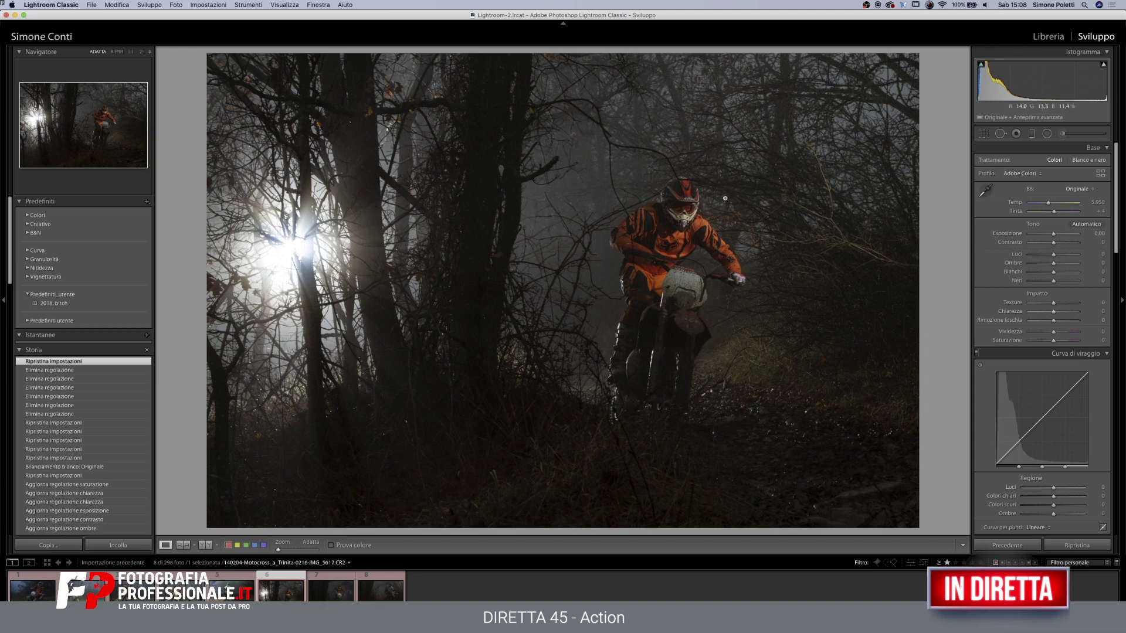
Compare filmstrip photos 7 and 8, then return to the orange rider photo at thumbnail 6
click(343, 594)
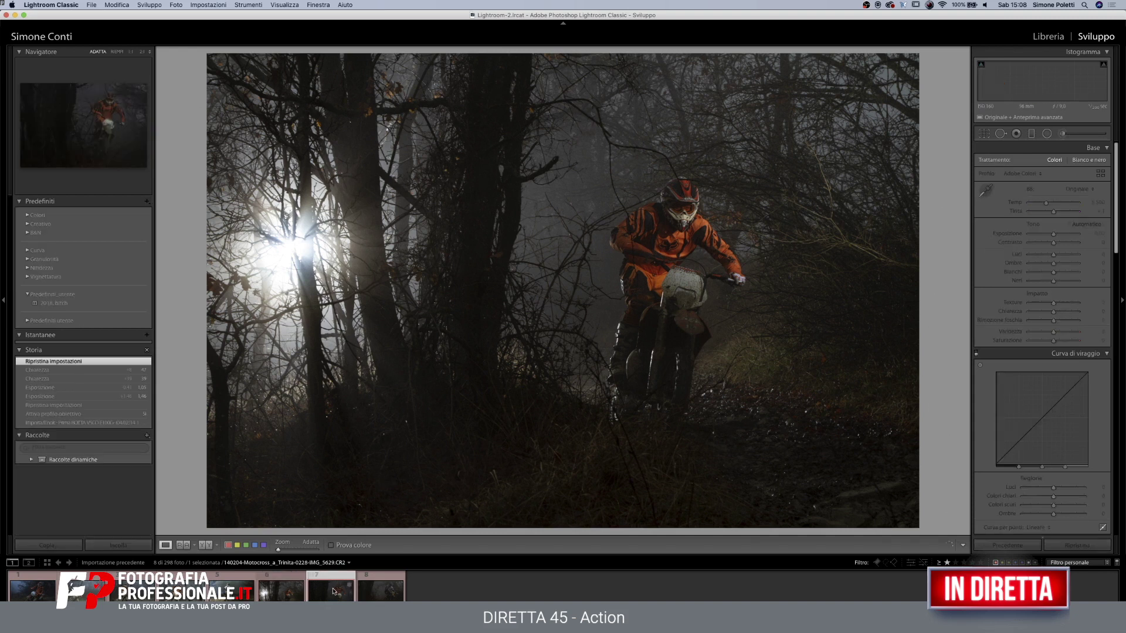
click(391, 591)
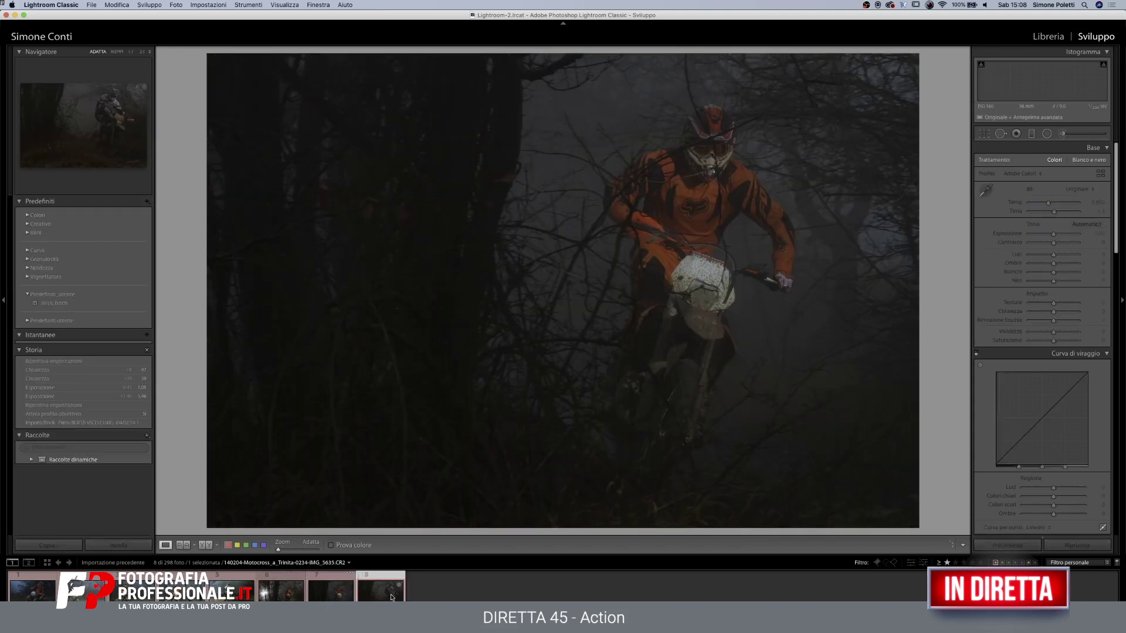
mouse_move(280, 587)
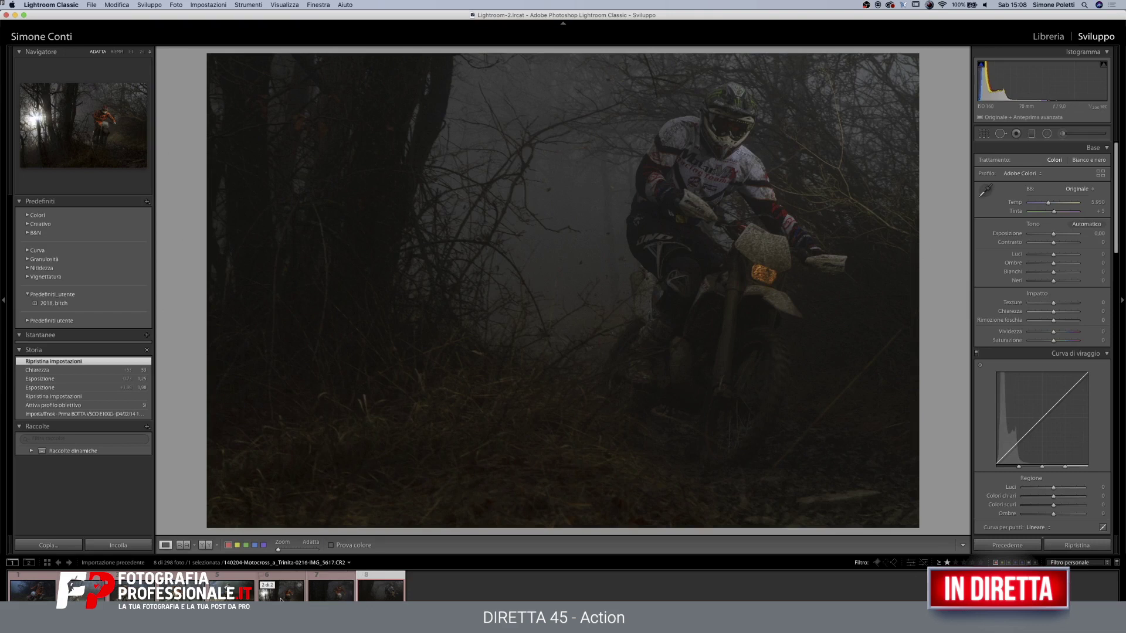
click(281, 595)
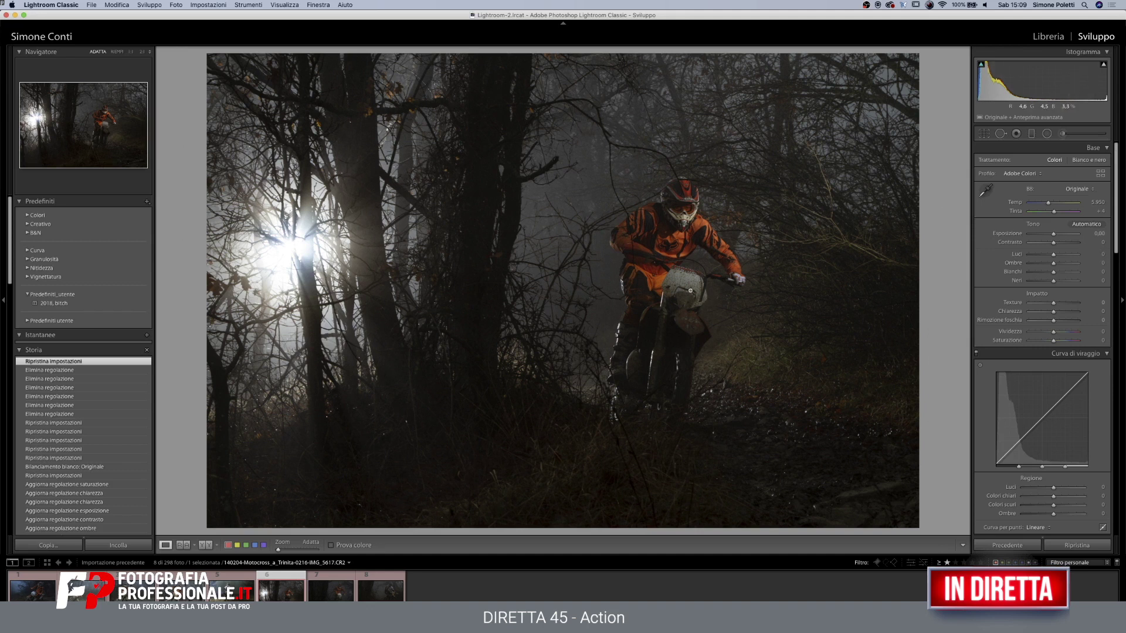
click(983, 134)
Rotate the orange rider photo slightly and pull the bottom-left crop corner inward, applying the crop
drag(926, 54, 903, 66)
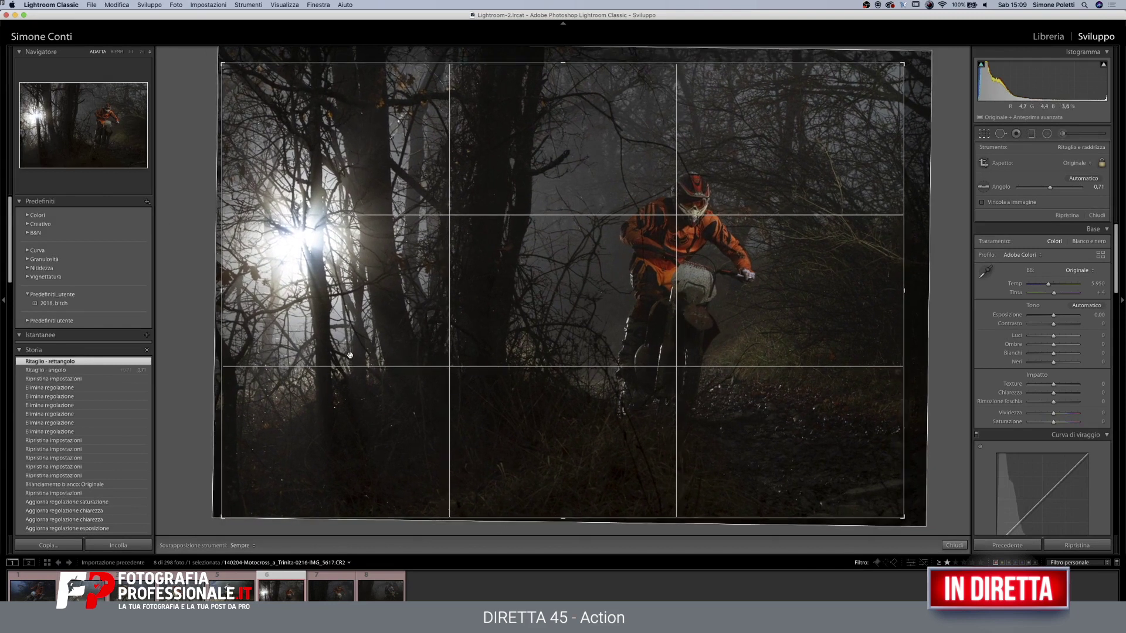
drag(227, 517, 234, 513)
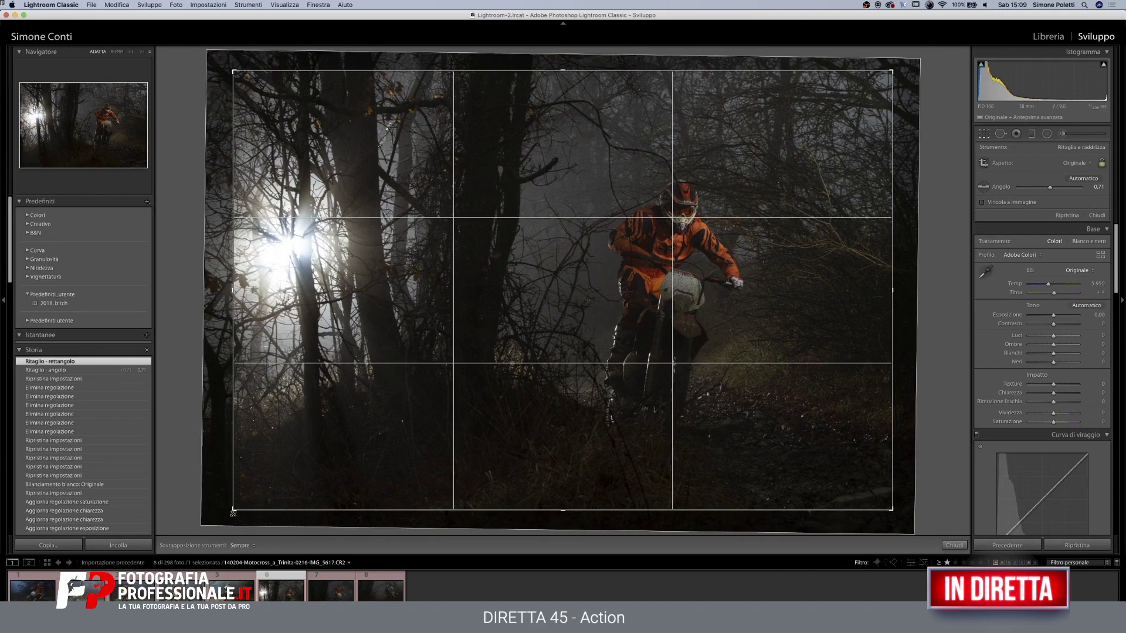
click(984, 133)
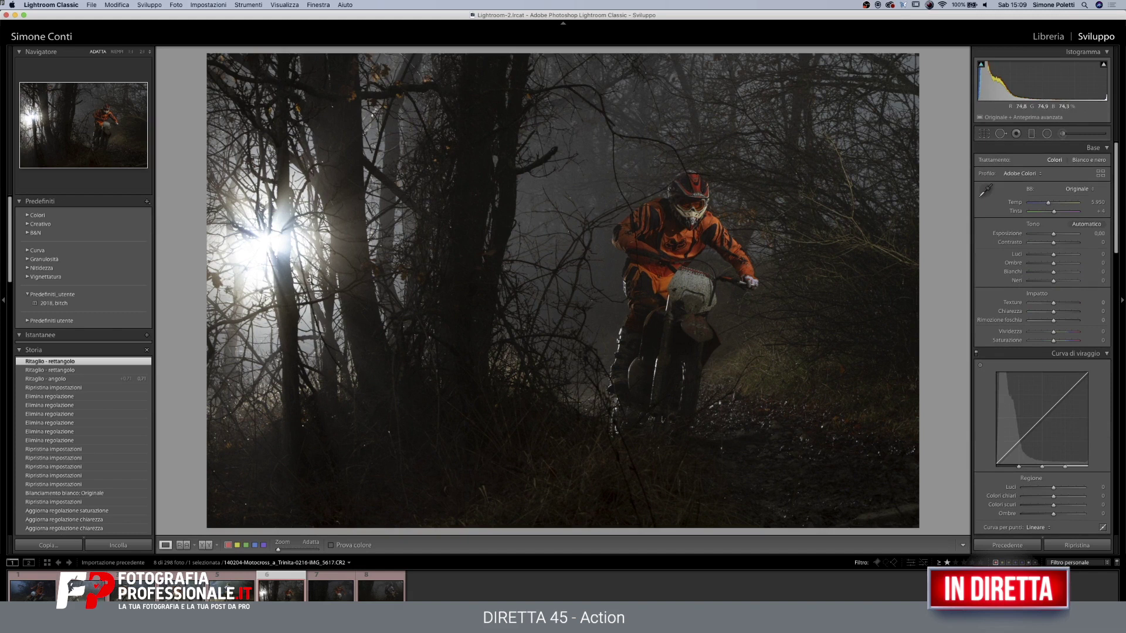
Set the exposure to about -0.15
click(1062, 234)
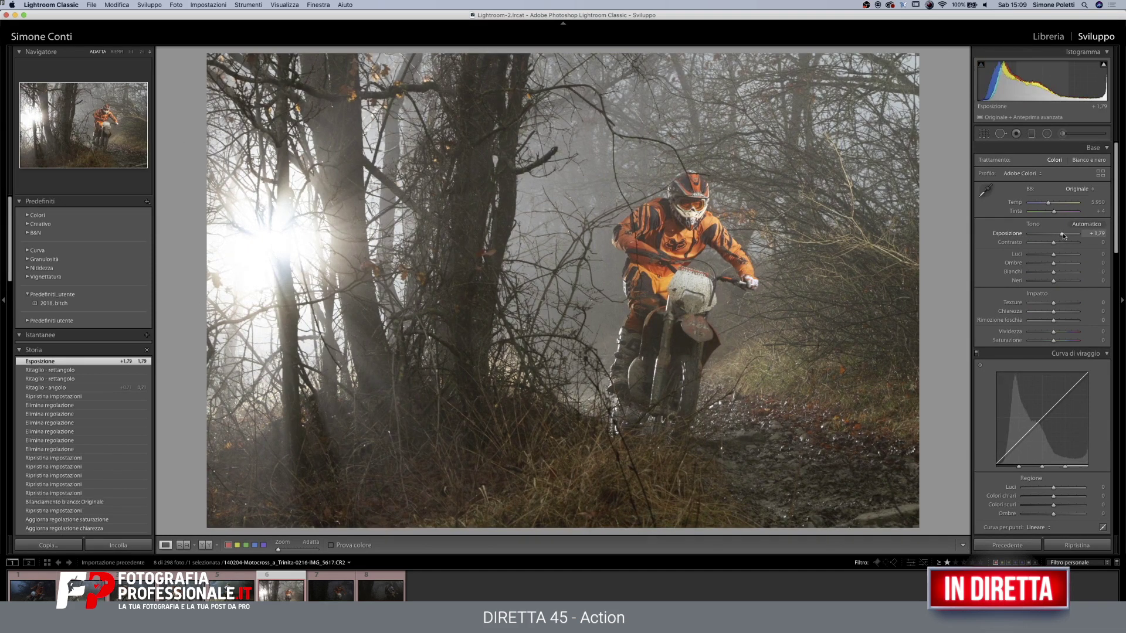
click(1056, 235)
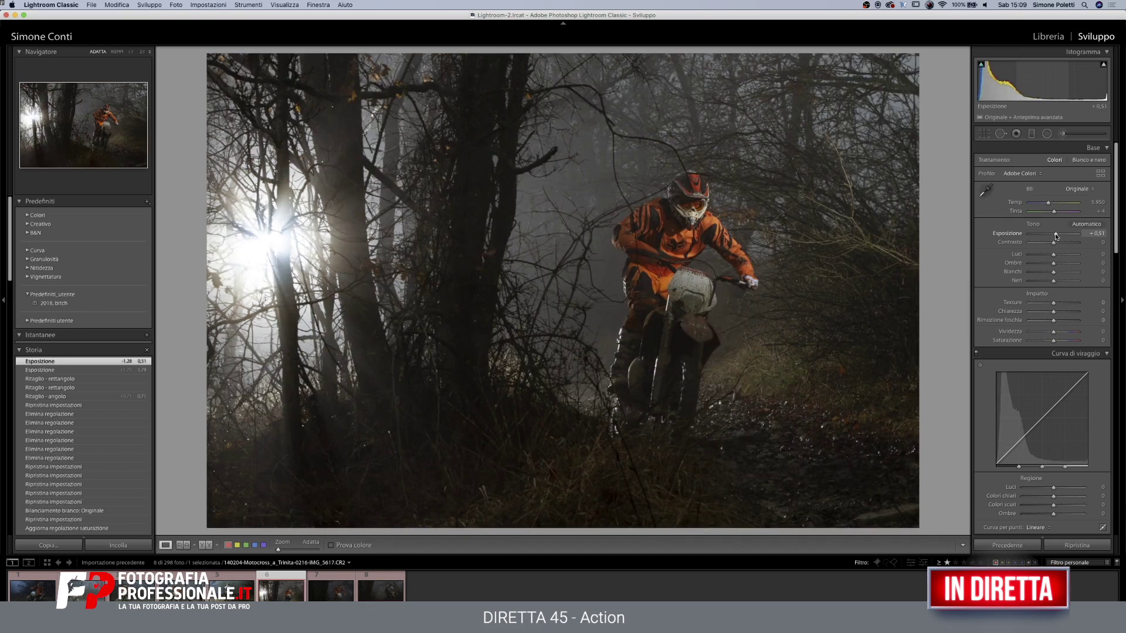
mouse_move(1057, 235)
mouse_down()
mouse_move(1068, 238)
mouse_move(1052, 238)
mouse_up()
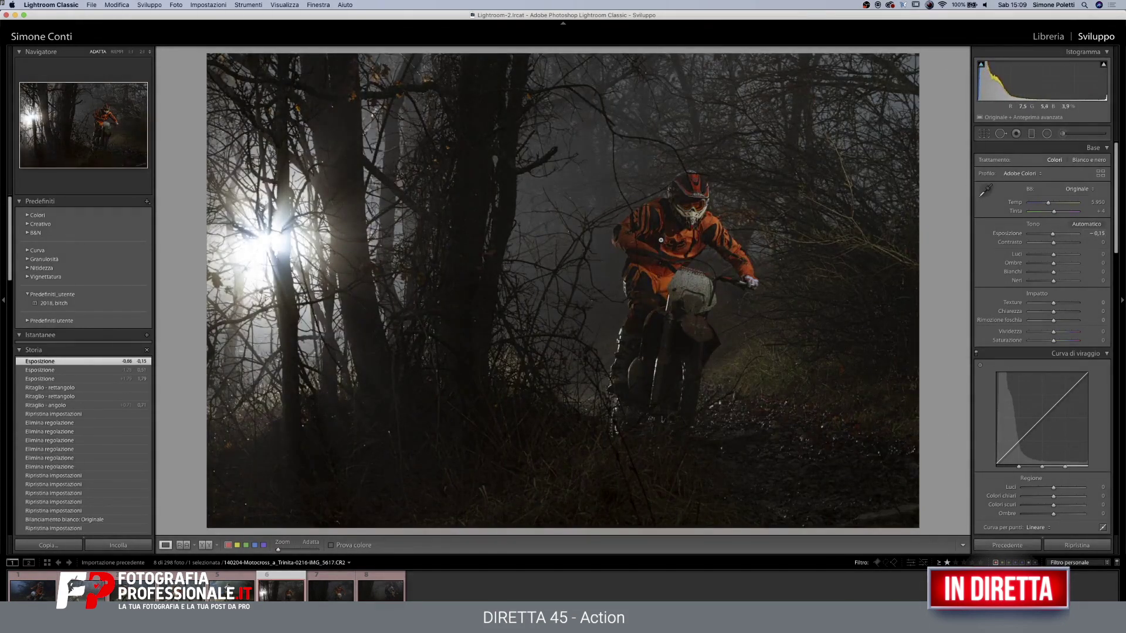
Inspect the rider's helmet at 1:1 and 4:1 zoom, then zoom back out to the whole photo
click(661, 240)
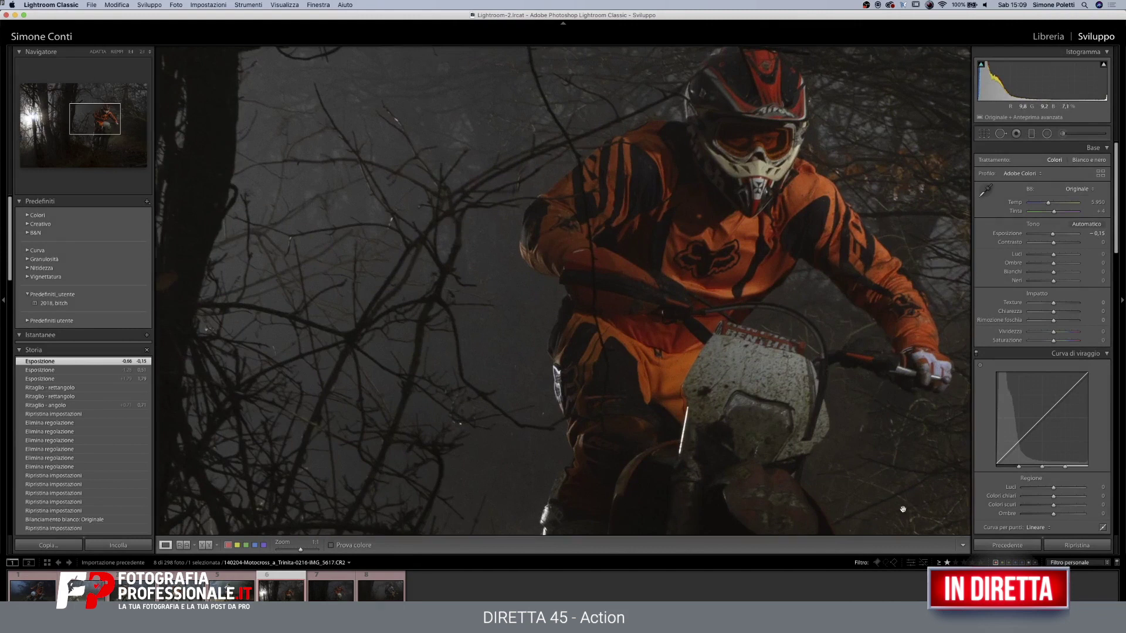
key(super+equal)
key(super+equal)
key(super+equal)
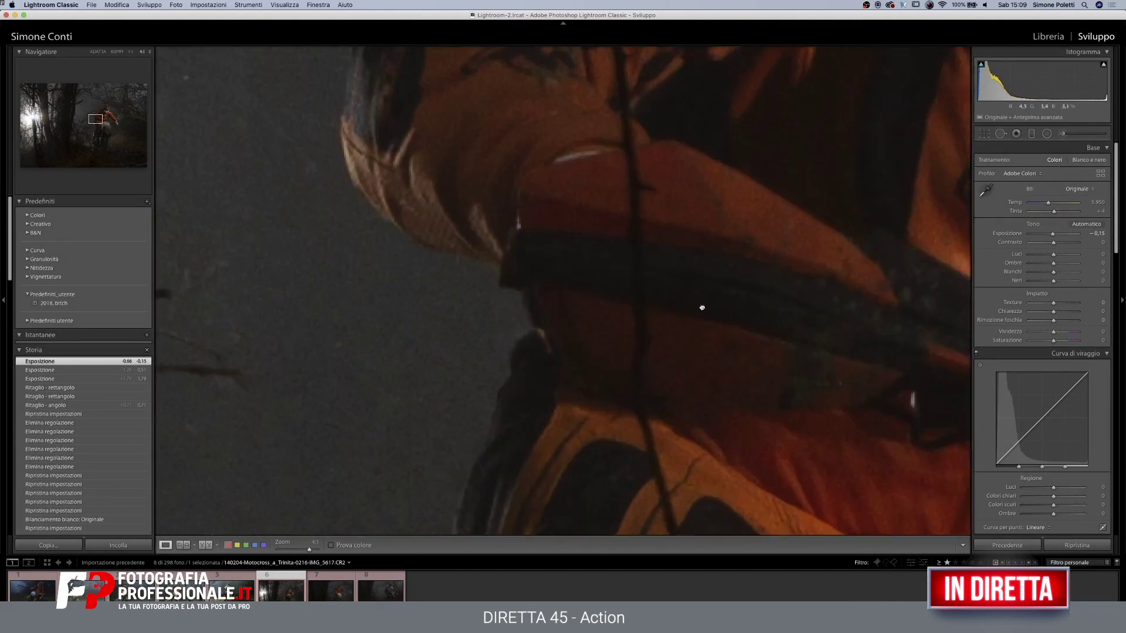
drag(702, 307, 699, 250)
mouse_move(776, 241)
mouse_down()
mouse_move(755, 240)
mouse_move(607, 412)
mouse_up()
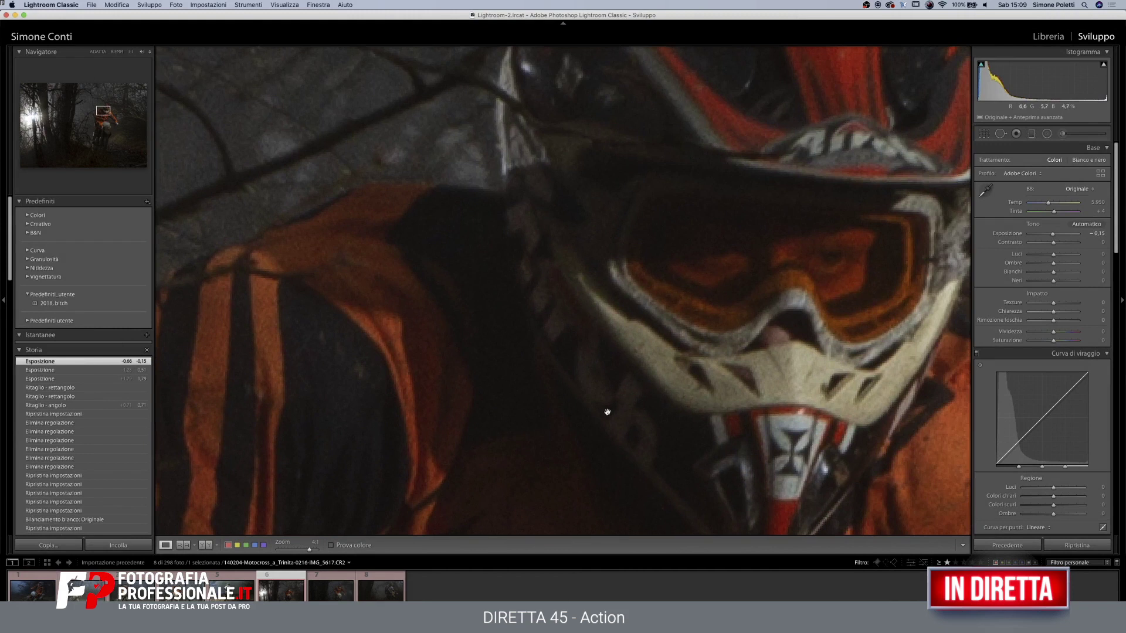
click(300, 551)
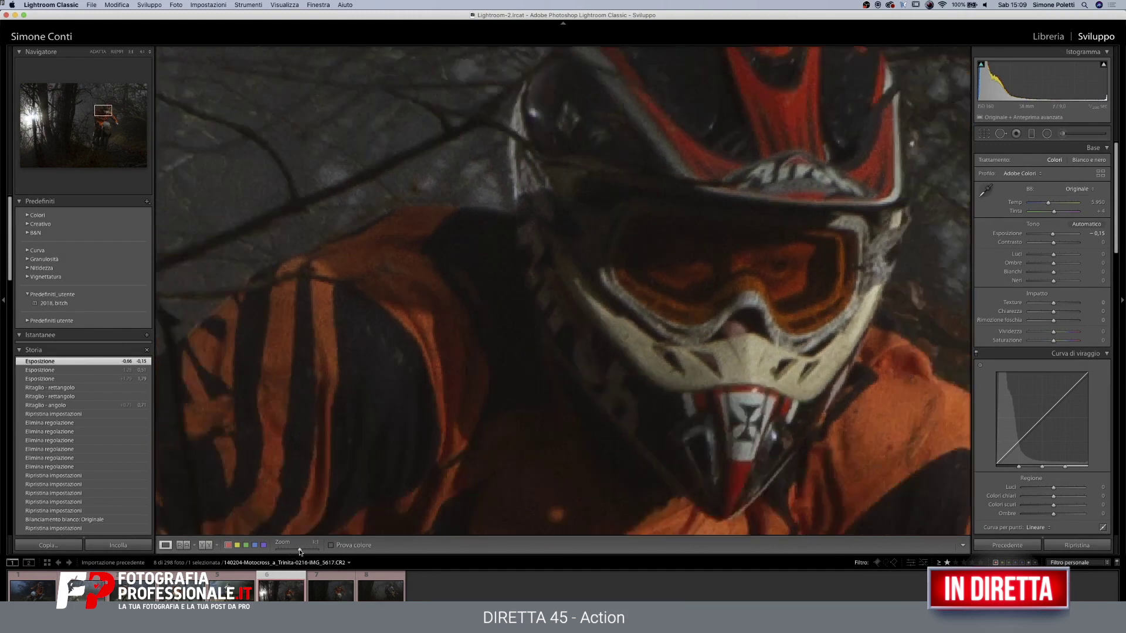
drag(654, 388, 725, 243)
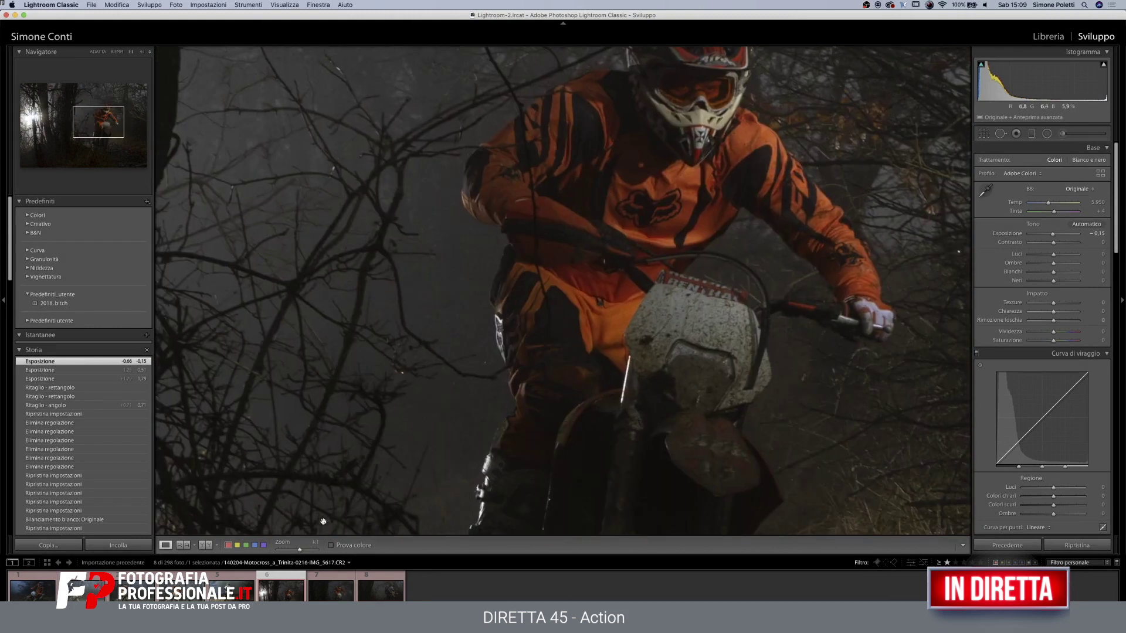
click(285, 552)
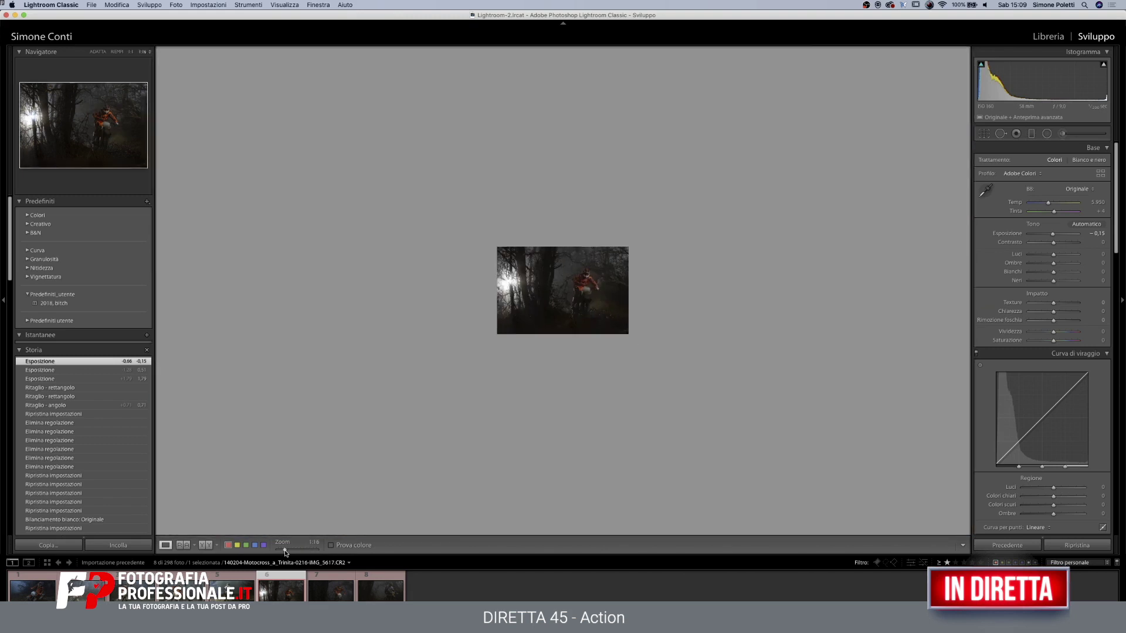
drag(286, 552, 293, 550)
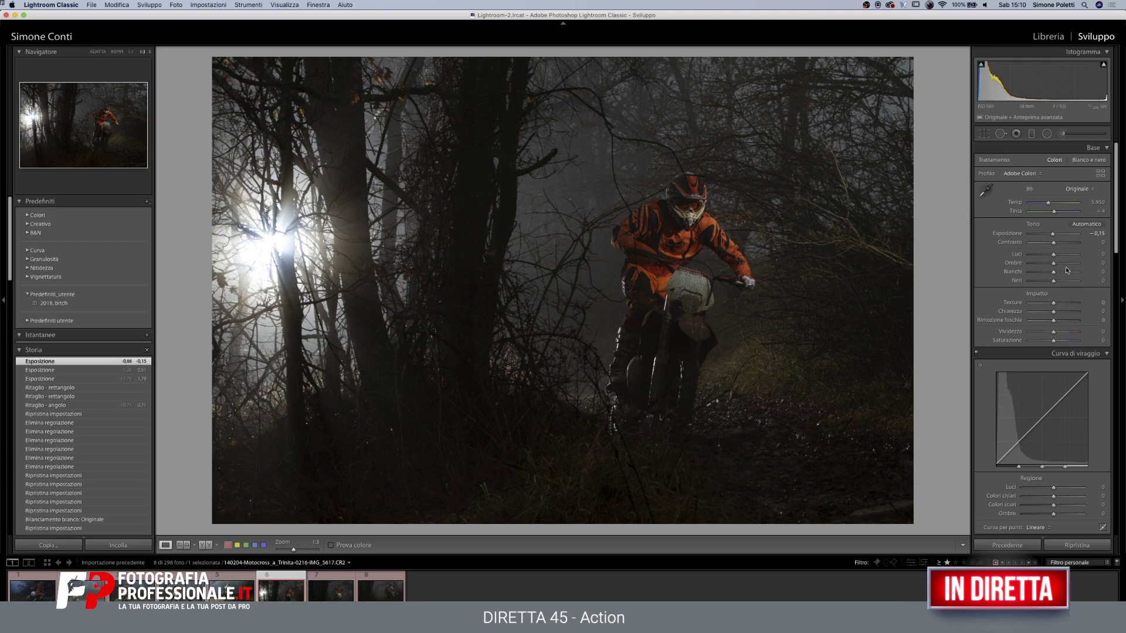
Set exposure to +0.15 and lift the shadows to +28
click(1058, 234)
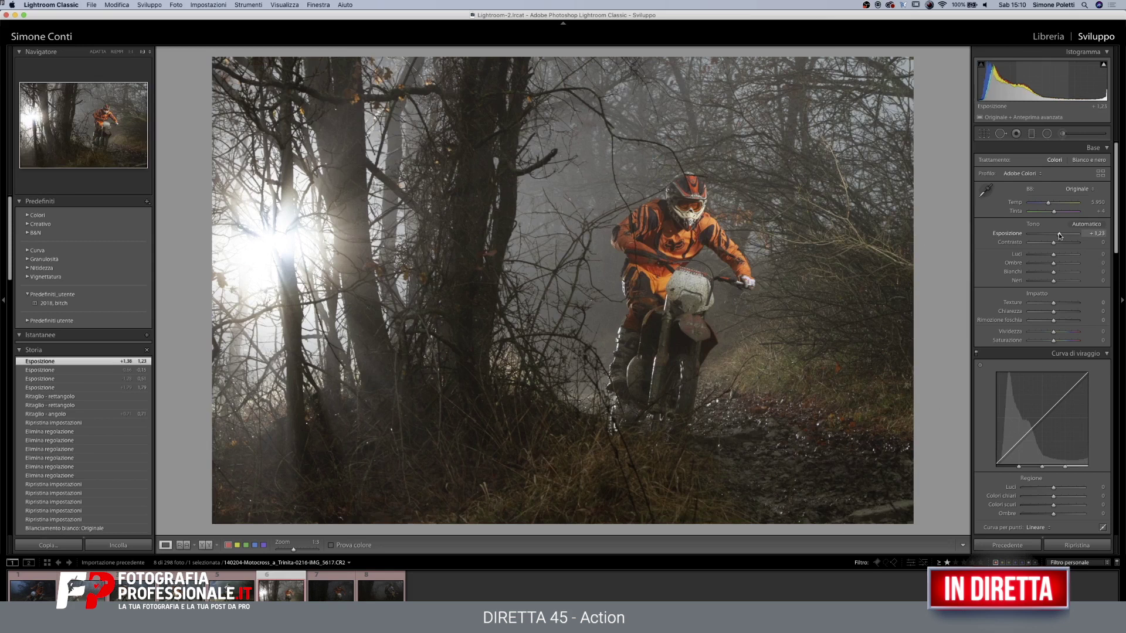
drag(1058, 235, 1053, 237)
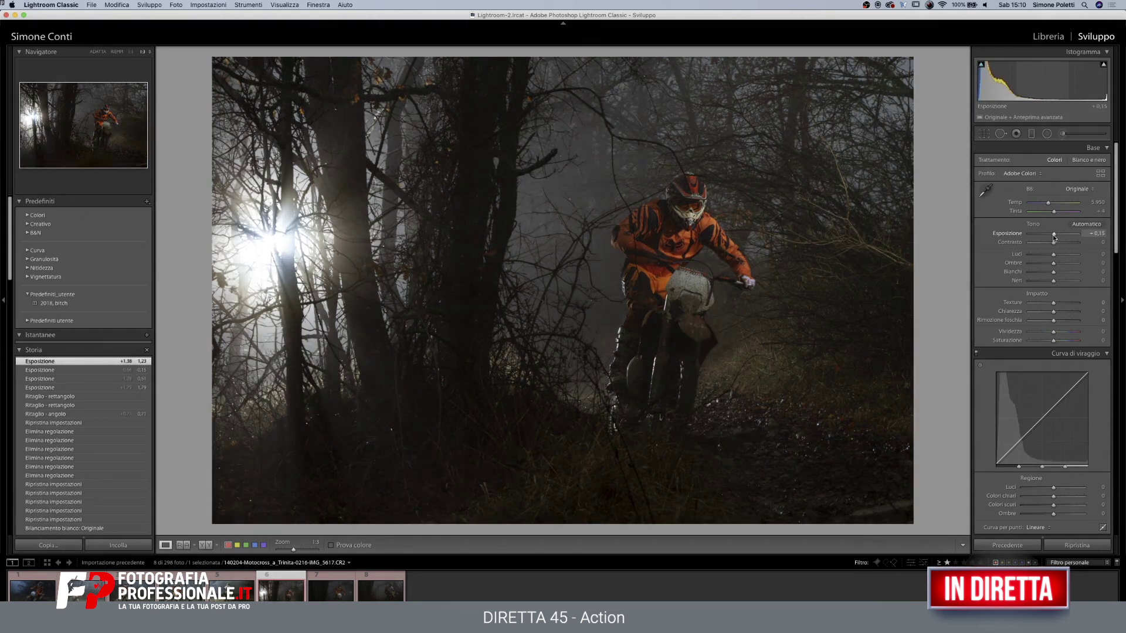
click(1101, 232)
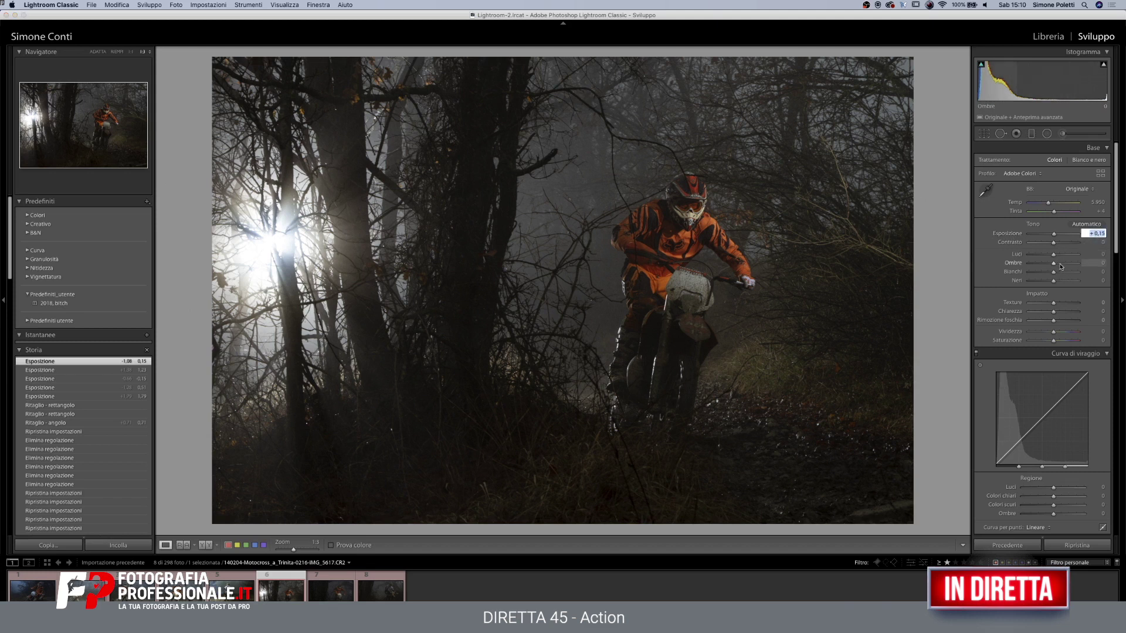
drag(1060, 267, 1060, 267)
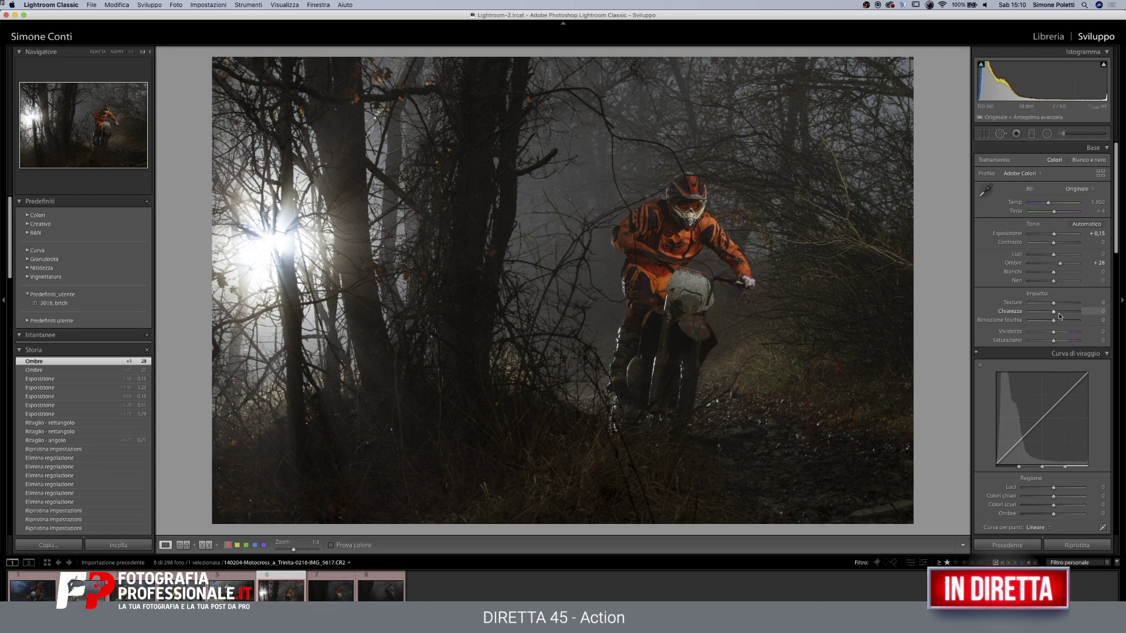
Settle clarity at a moderate +34 after trying negative values
click(1062, 311)
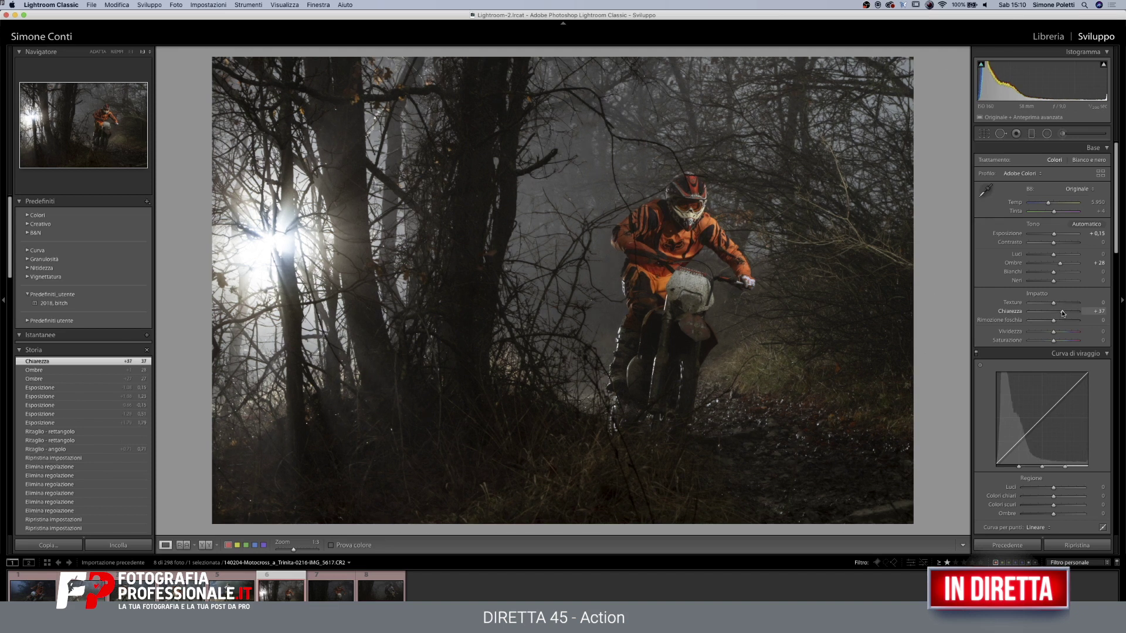
mouse_move(1062, 311)
mouse_down()
mouse_move(1045, 315)
mouse_move(1061, 315)
mouse_up()
drag(1061, 315, 1069, 315)
drag(1070, 315, 1061, 312)
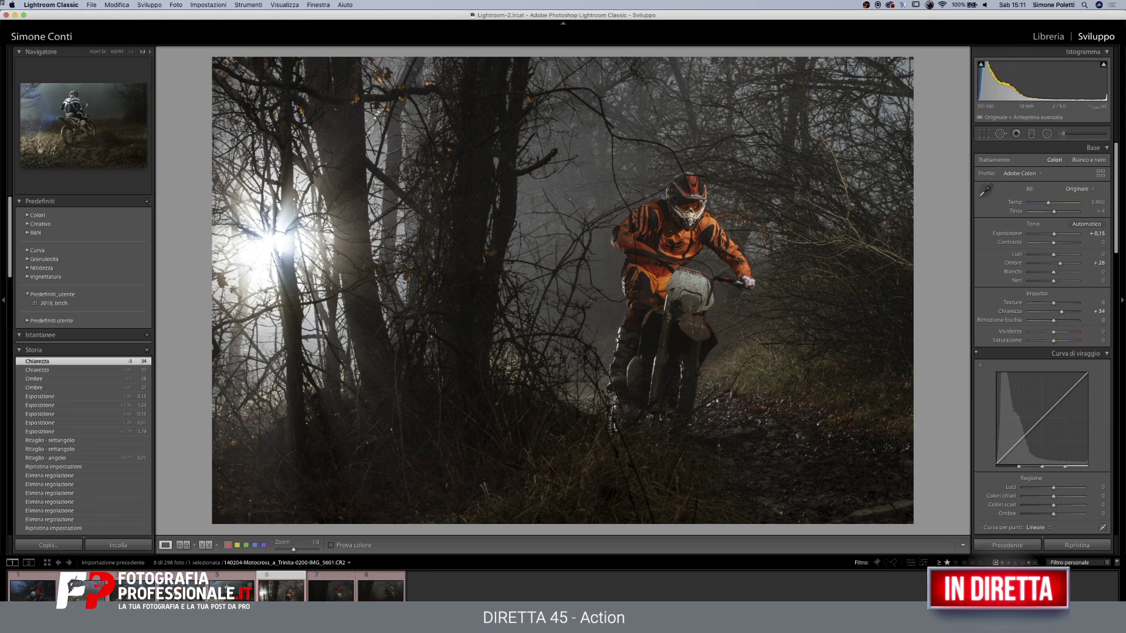
Load the backlit sun-flare motocross photo from thumbnail 6 in the filmstrip
click(84, 596)
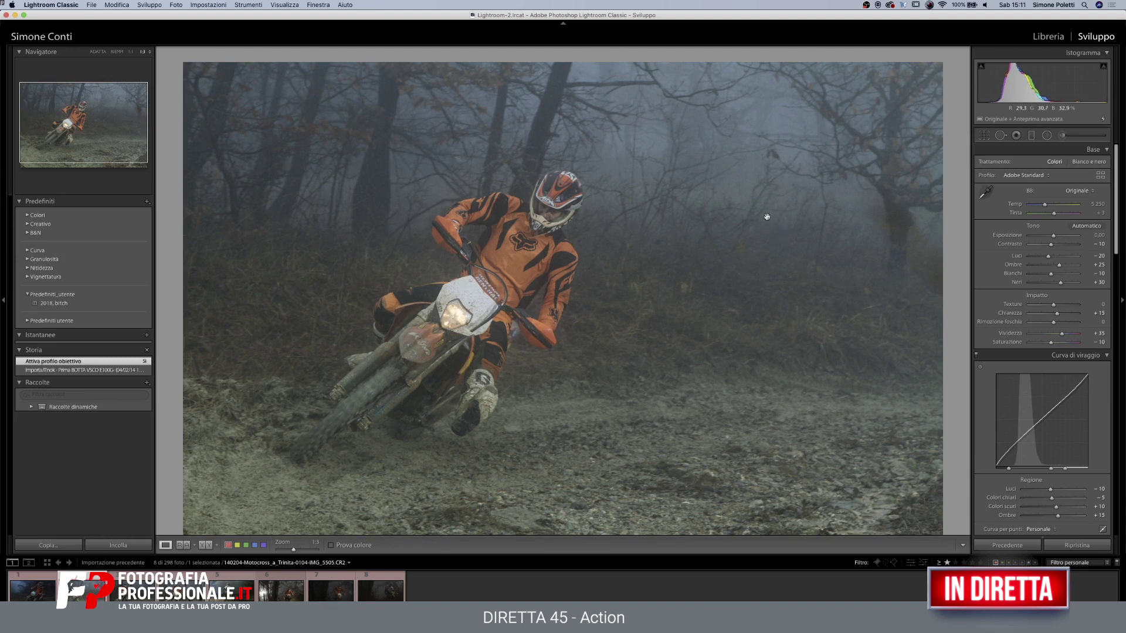
click(282, 590)
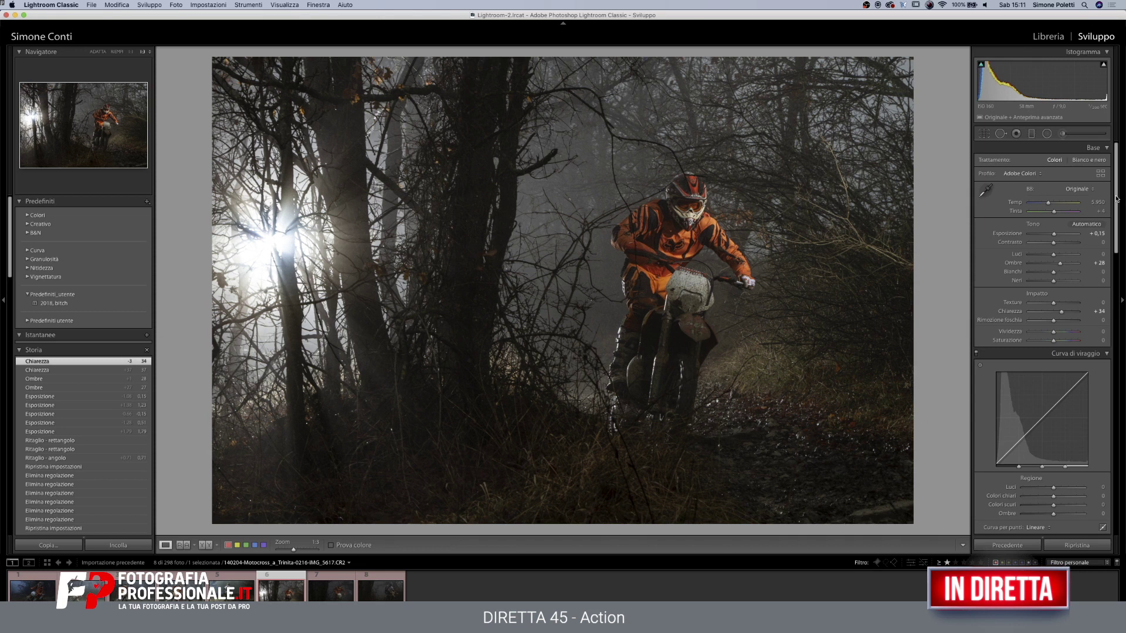
Set the tone curve's Lights to +8 and Darks to +16
scroll(1116, 198, down, 1)
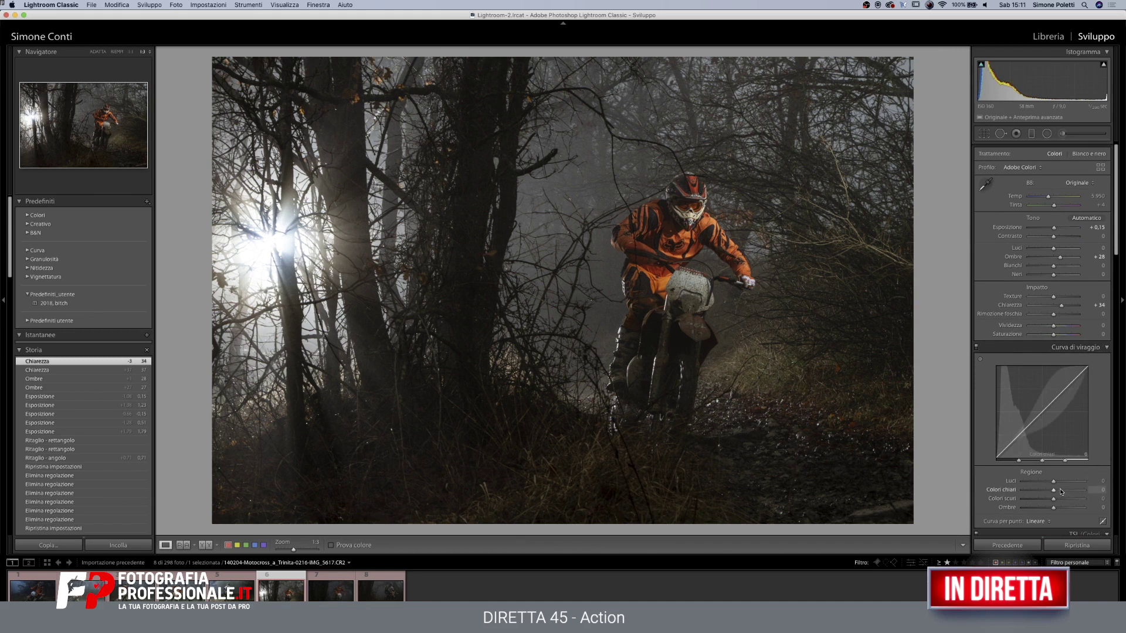
drag(1061, 491, 1068, 491)
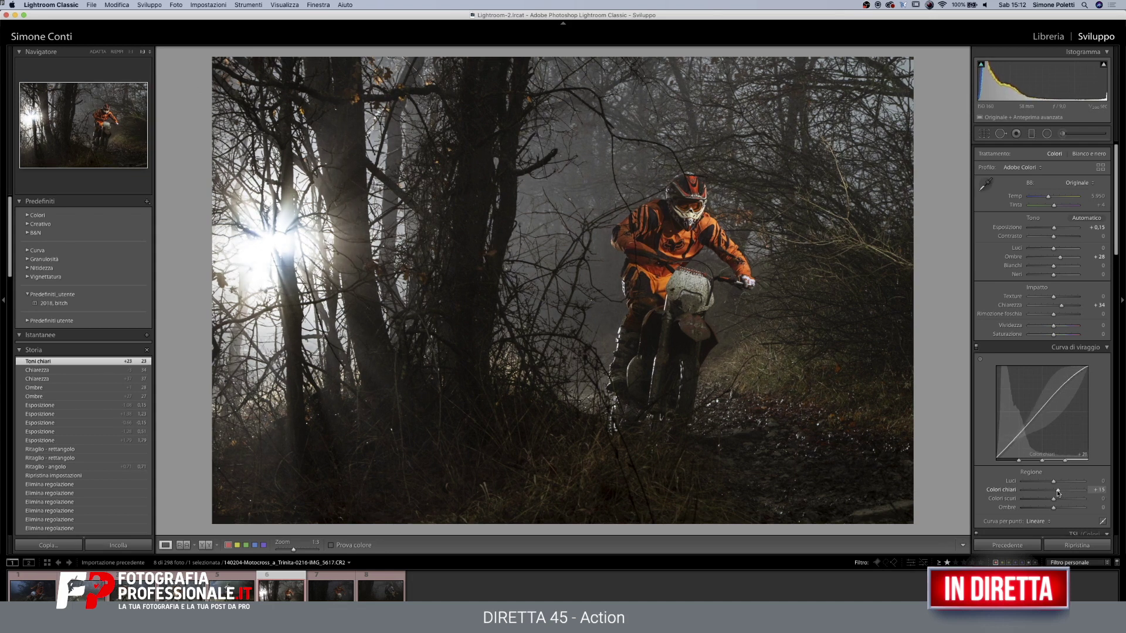
mouse_move(1068, 491)
mouse_down()
mouse_move(1056, 491)
mouse_move(1058, 502)
mouse_up()
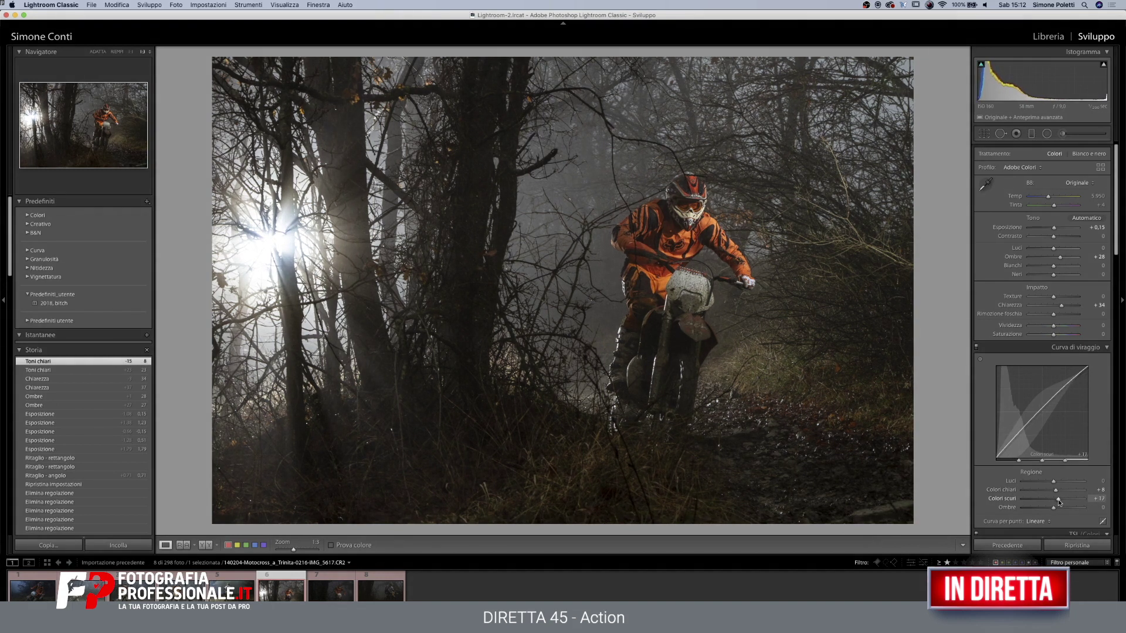
drag(1059, 503, 1057, 502)
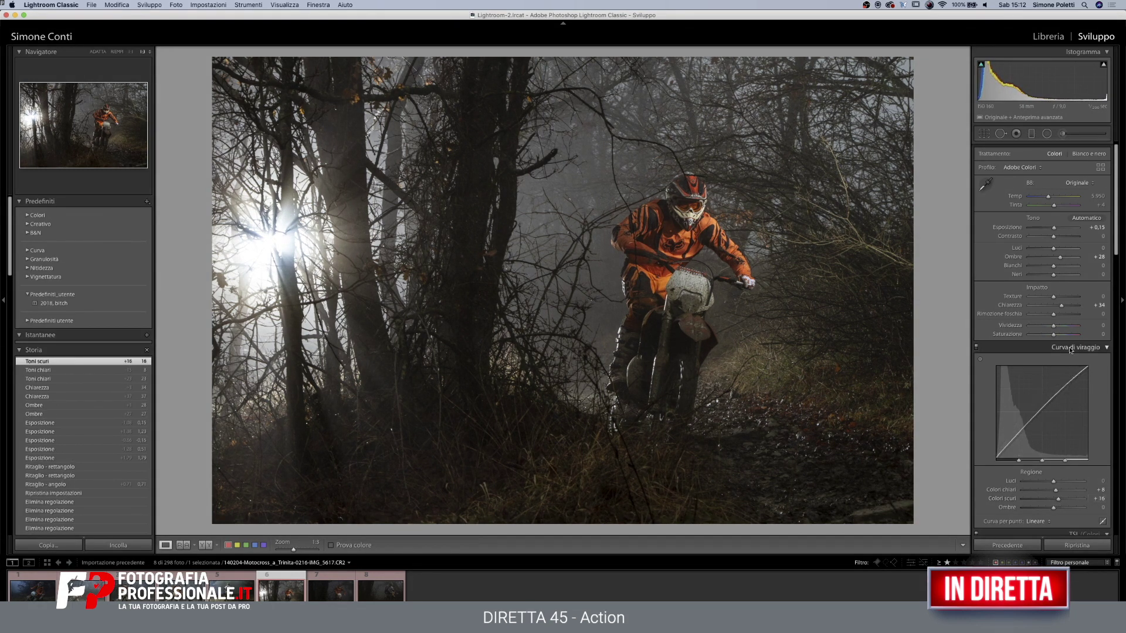
scroll(1116, 215, down, 1)
scroll(1116, 215, up, 2)
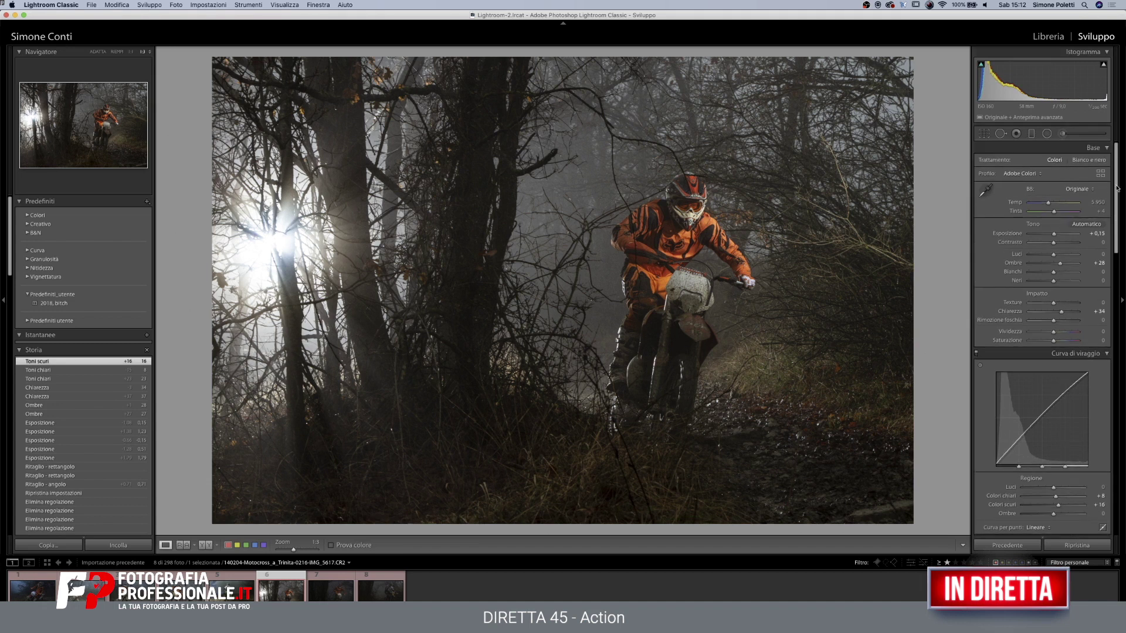
Try temperatures of 5500 K and 5200 K with a tint of -4
click(1097, 203)
text(5500)
key(Return)
click(1088, 203)
text(5200)
key(Return)
click(1099, 211)
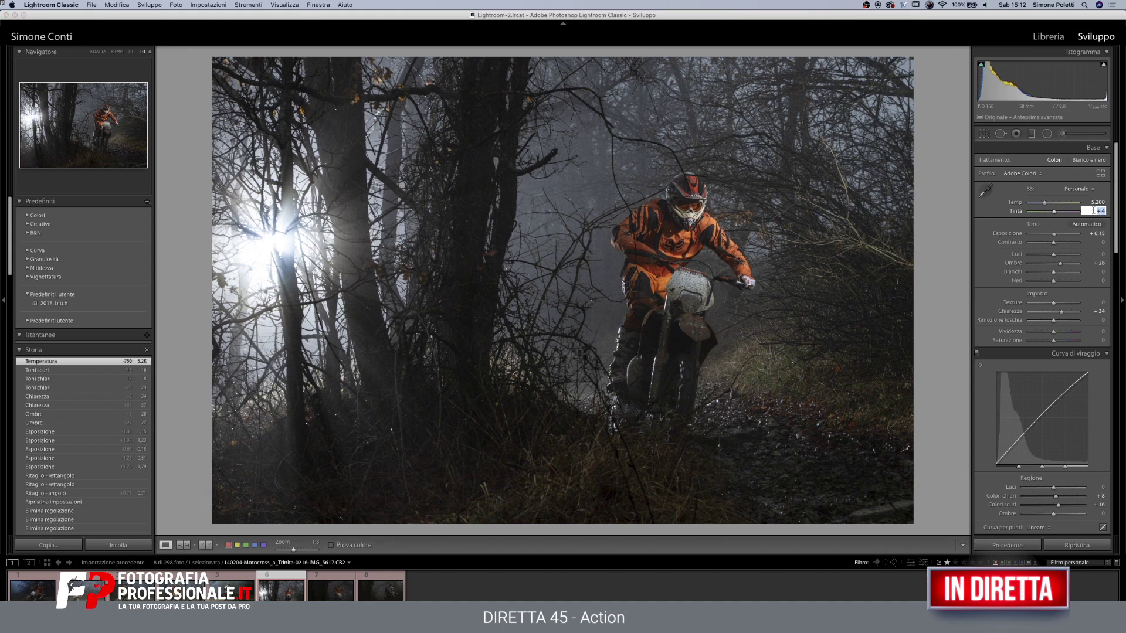
text(-4)
click(1101, 206)
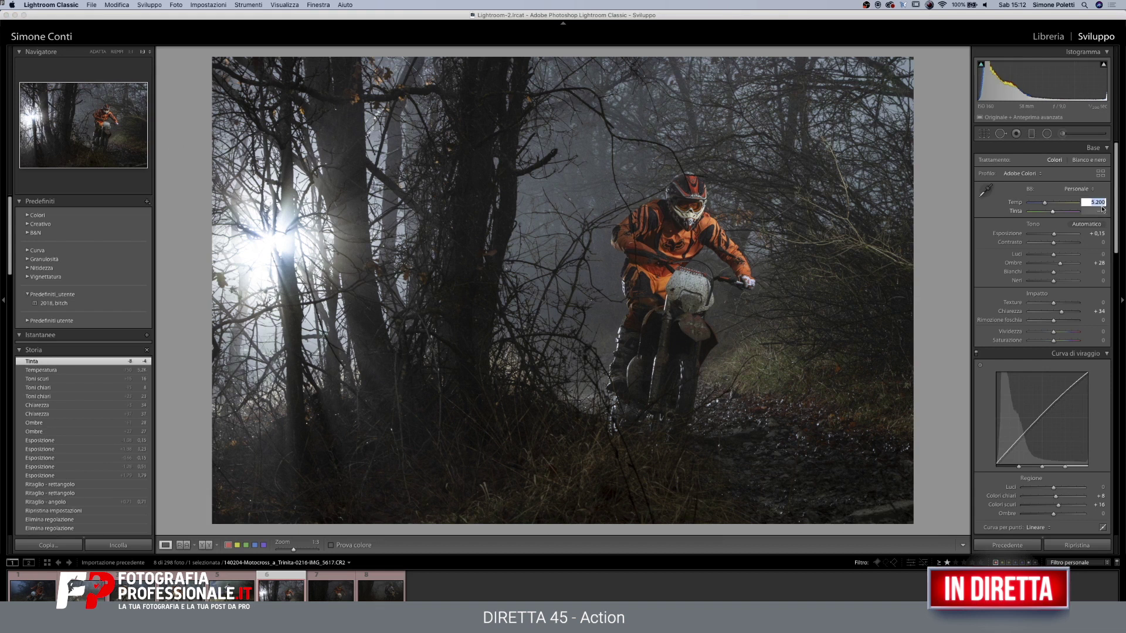
Try the Originale (as-shot) white balance preset, then undo it
click(1098, 211)
click(1090, 189)
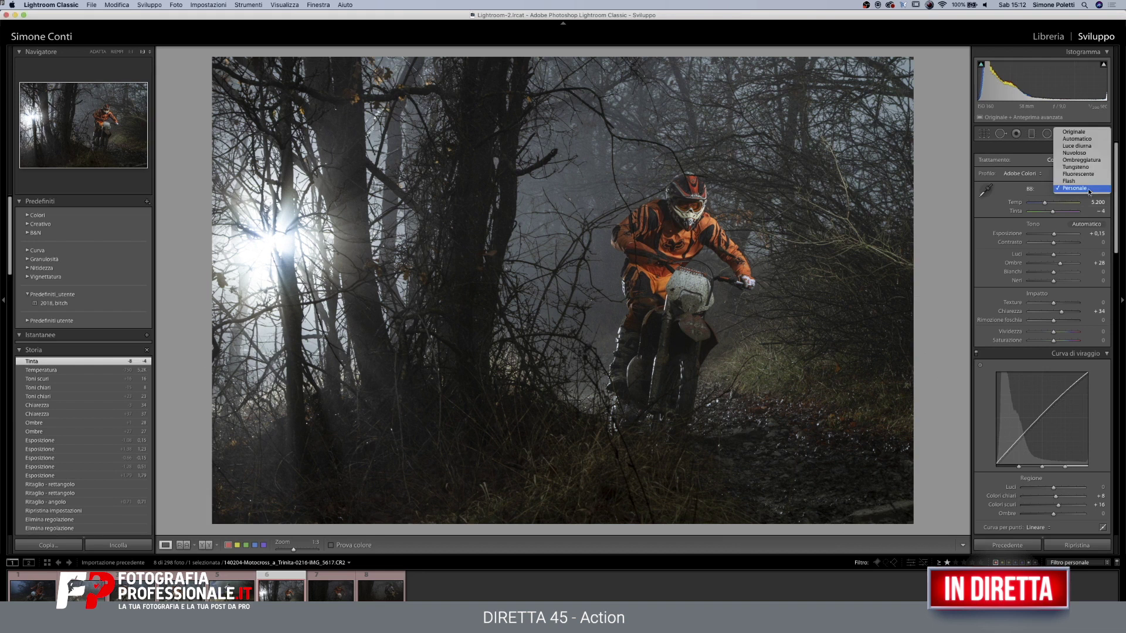
click(1088, 135)
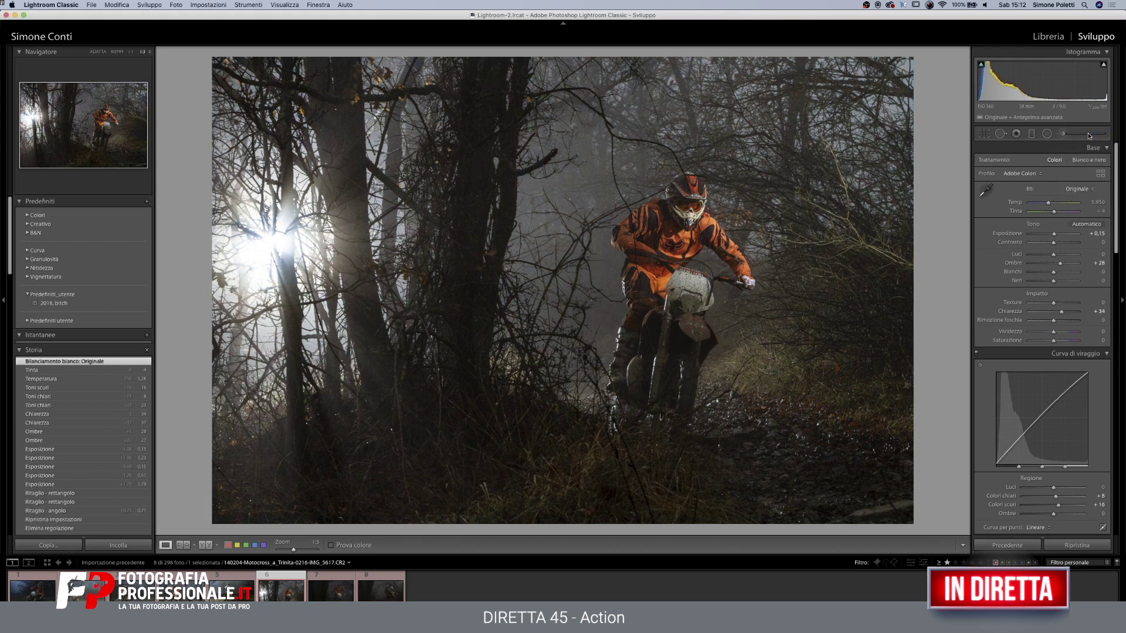
key(ctrl+z)
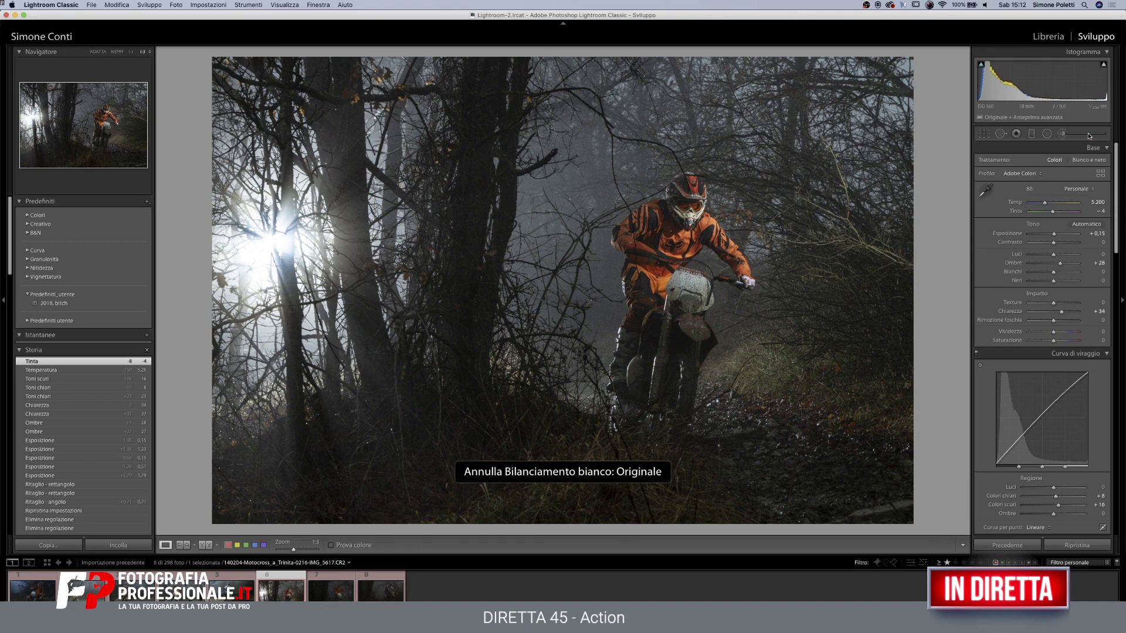
Set the temperature to 5100 K and the tint to -5
click(1097, 203)
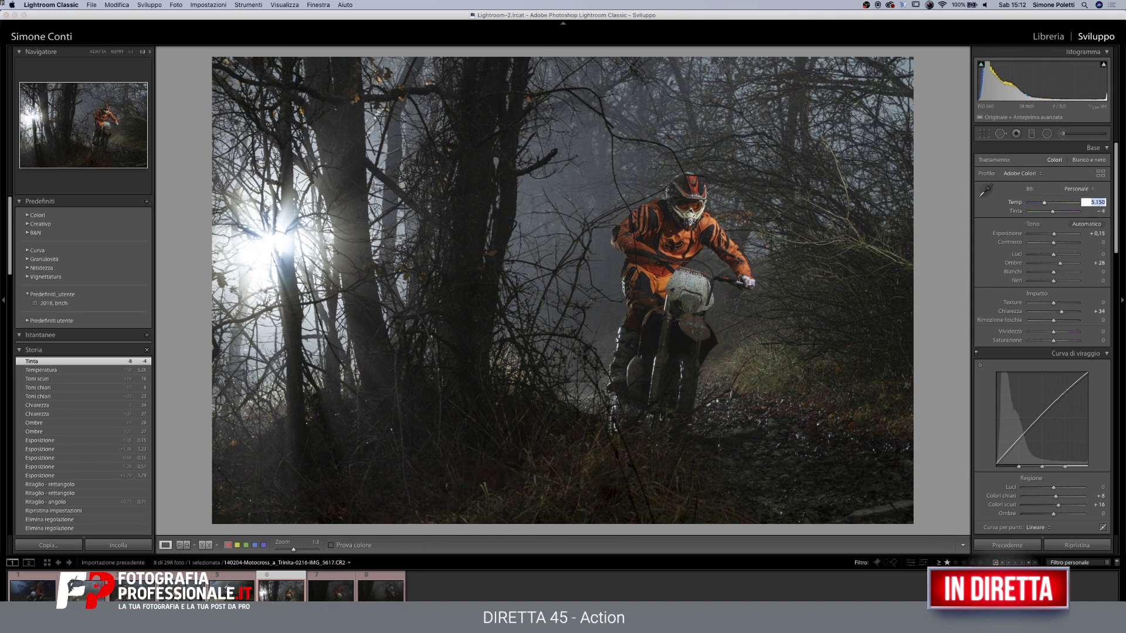
text(5.100)
click(1101, 211)
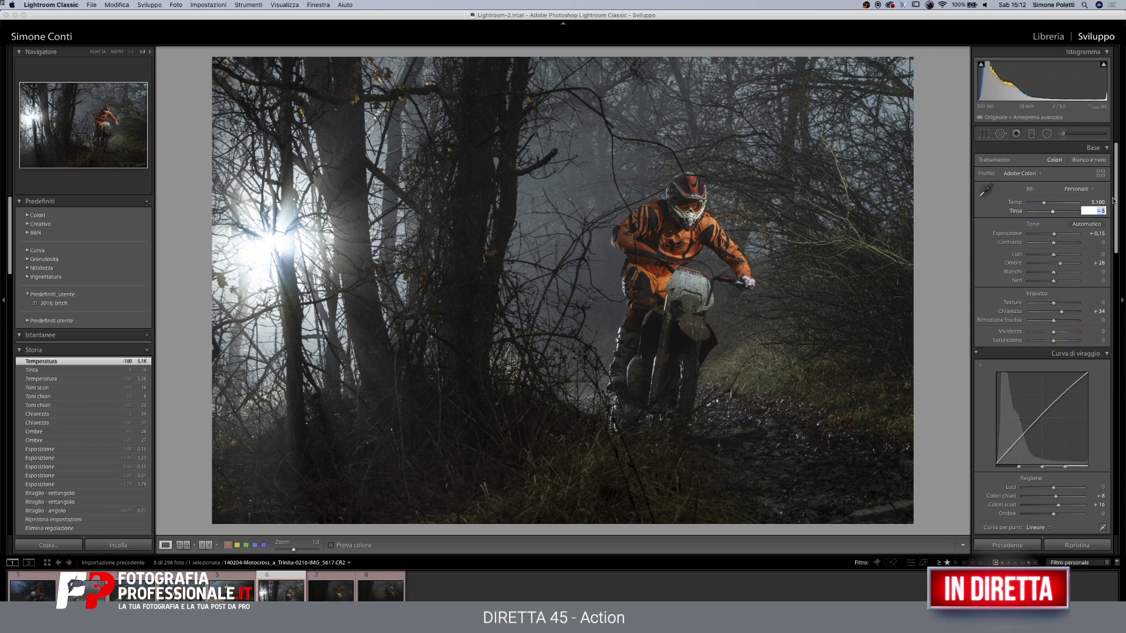
key(Return)
scroll(1112, 207, down, 2)
scroll(1112, 206, down, 1)
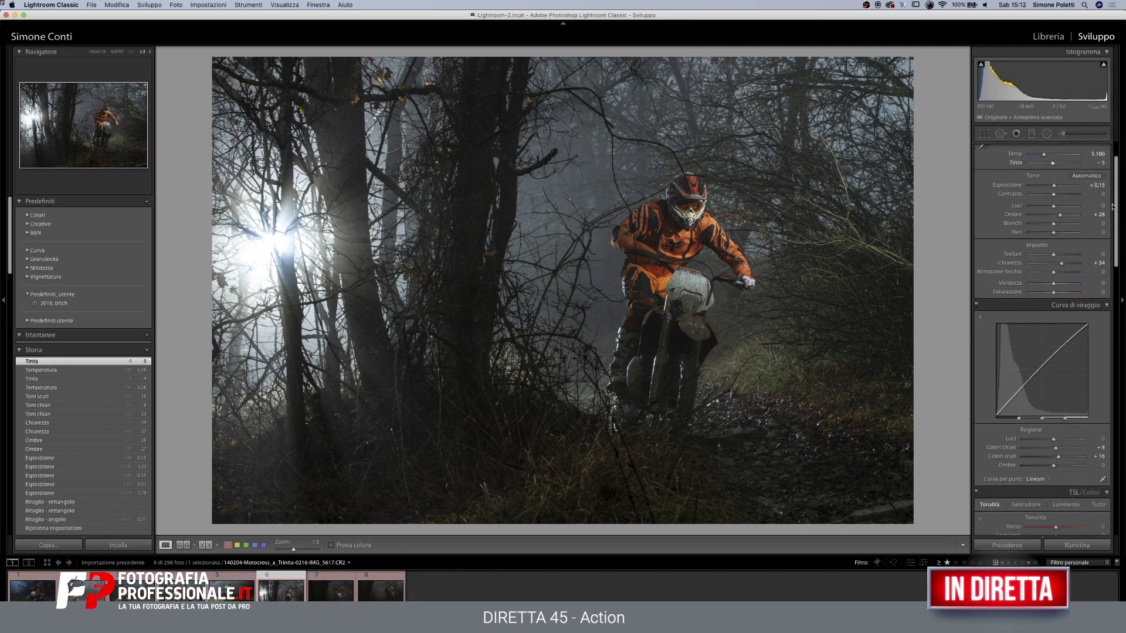
scroll(1112, 206, down, 1)
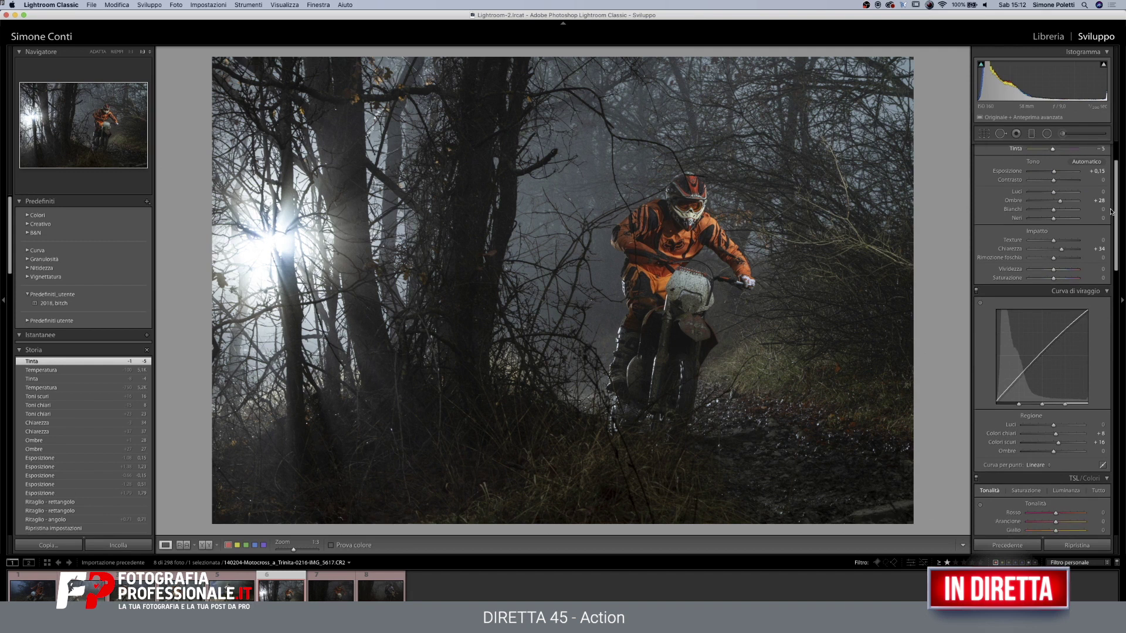
scroll(1112, 205, up, 2)
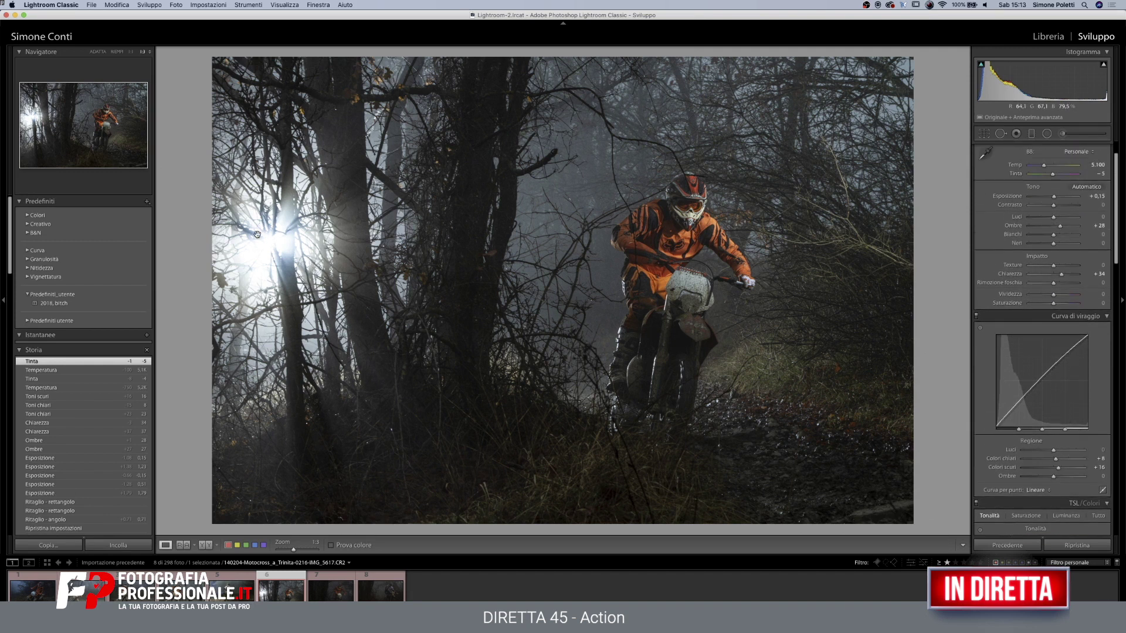
drag(1117, 171, 1119, 230)
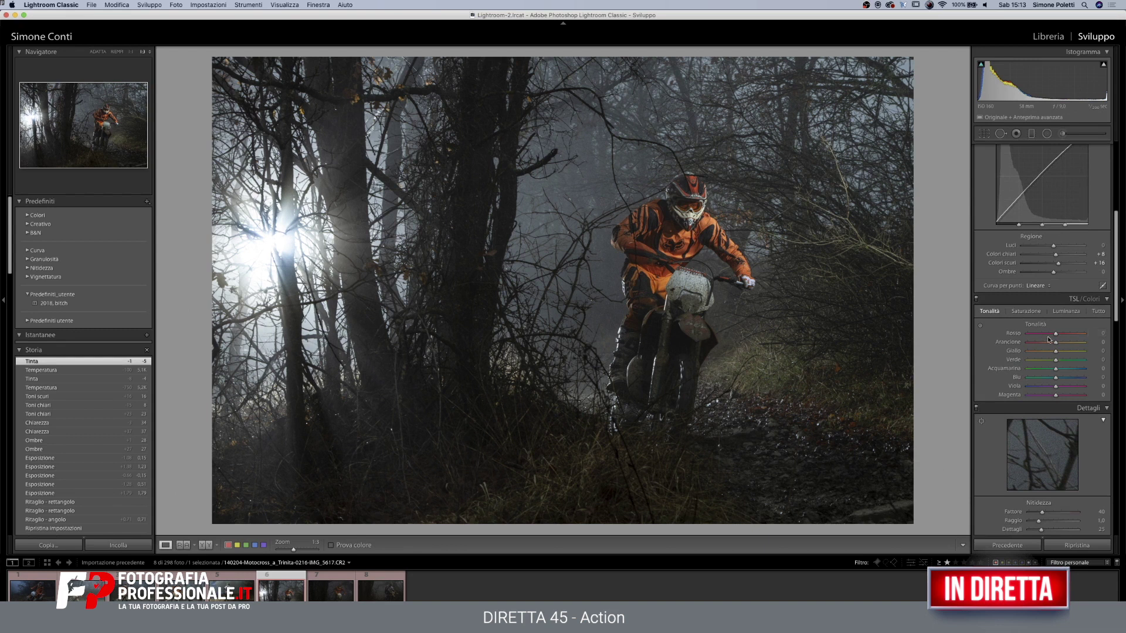
Raise the red and orange luminance to +34 in HSL
click(1066, 311)
click(1063, 343)
click(1064, 334)
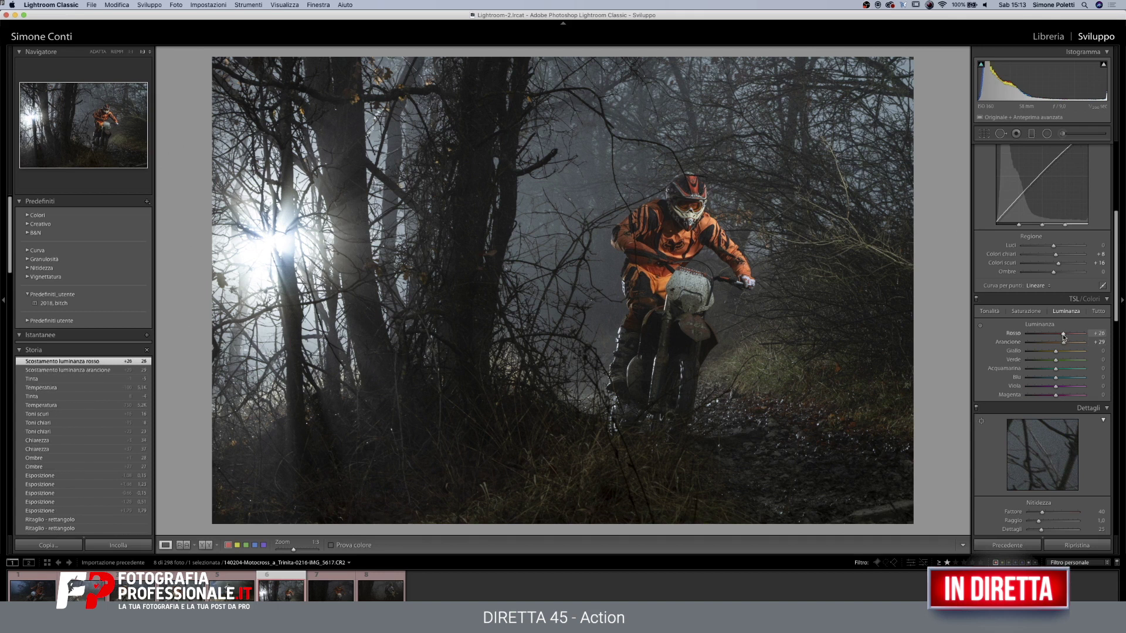
drag(1063, 334, 1065, 342)
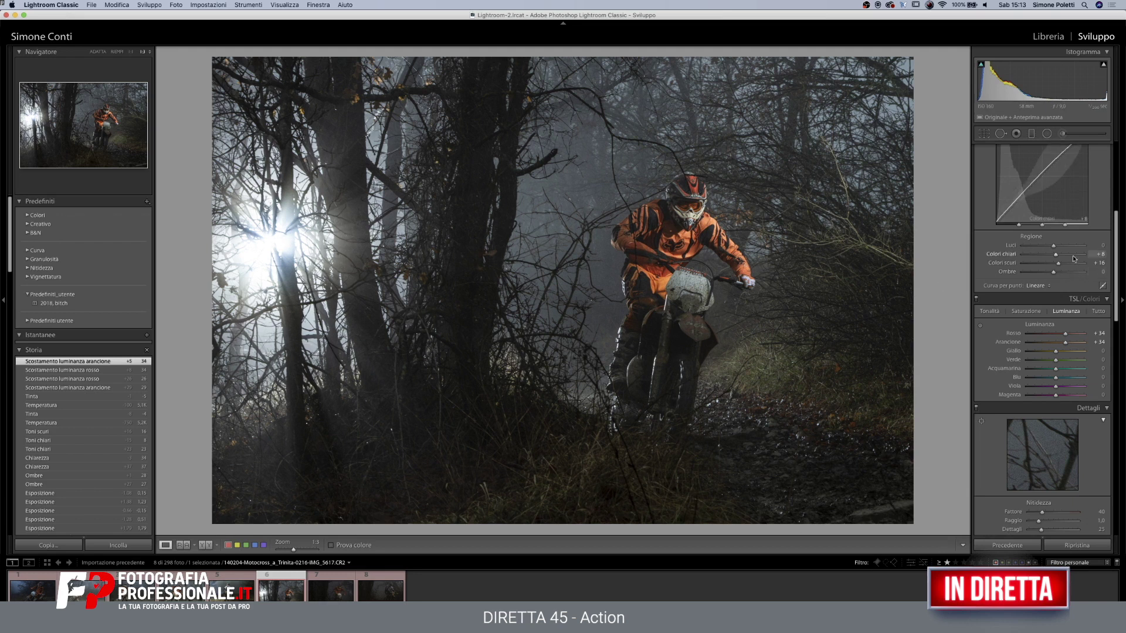
Boost orange saturation to +21 and shift the orange hue back toward red
click(1026, 311)
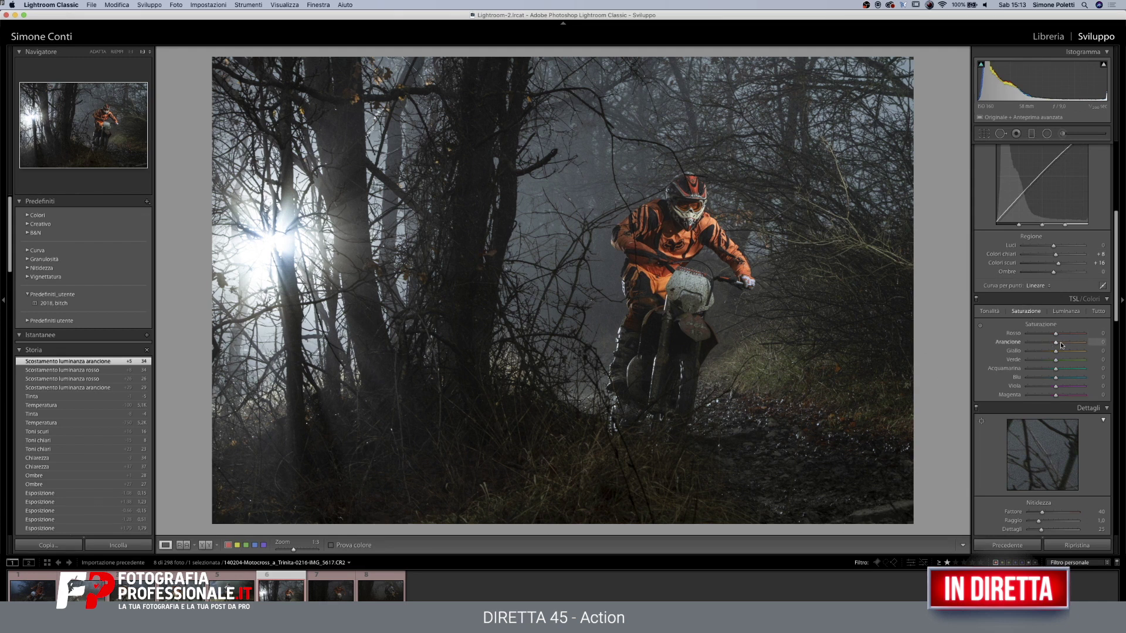
mouse_move(1060, 342)
mouse_down()
mouse_move(1091, 345)
mouse_move(1065, 347)
mouse_up()
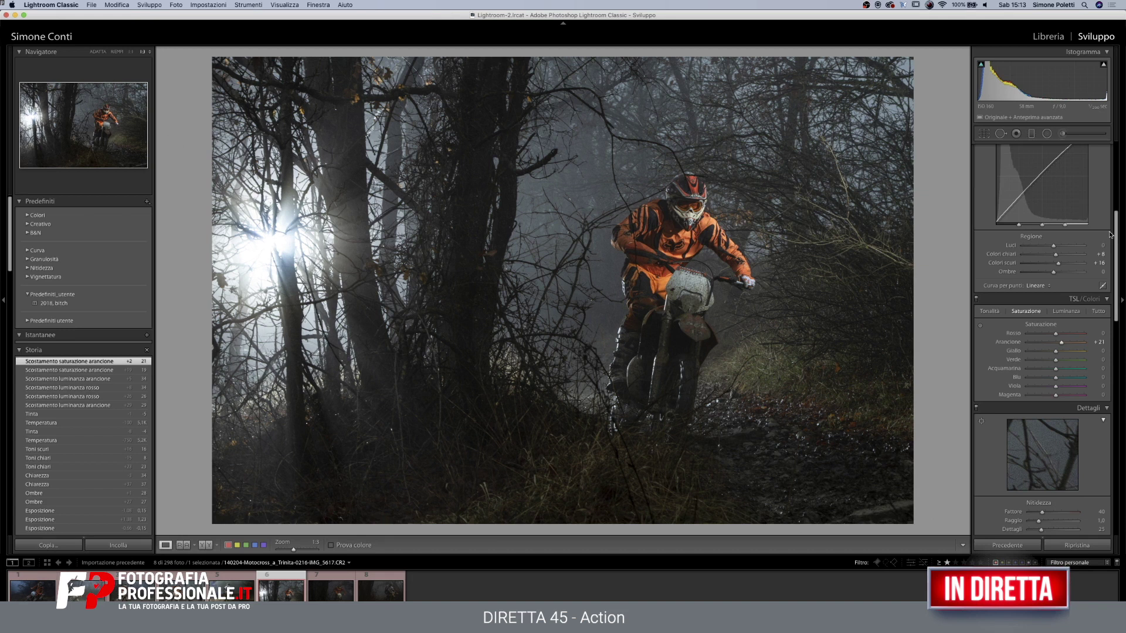
click(994, 314)
drag(1060, 343, 1068, 335)
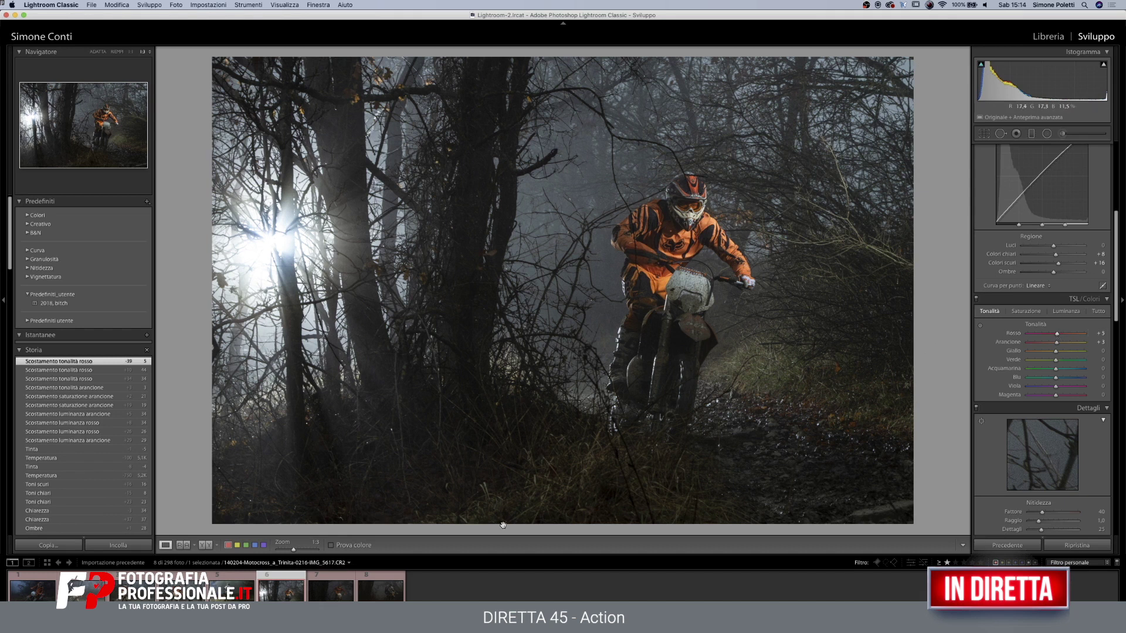
Shift the hues: red toward orange, orange +12, green -18, aqua -32
drag(298, 547, 301, 549)
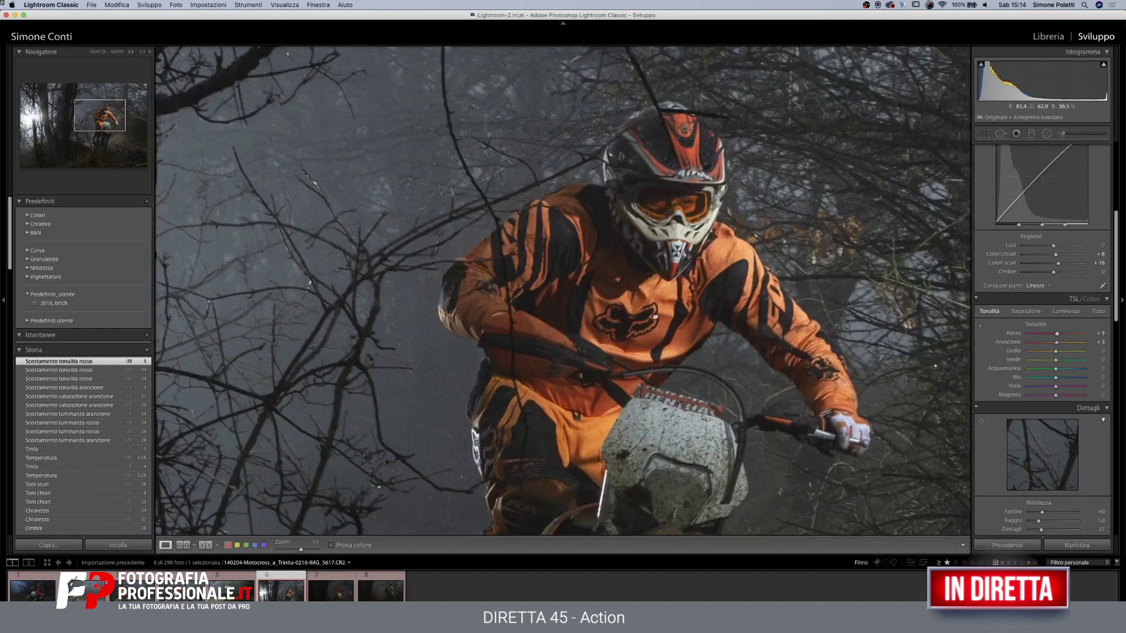
drag(903, 285, 868, 384)
mouse_move(1057, 333)
mouse_down()
mouse_move(1067, 333)
mouse_move(1057, 334)
mouse_up()
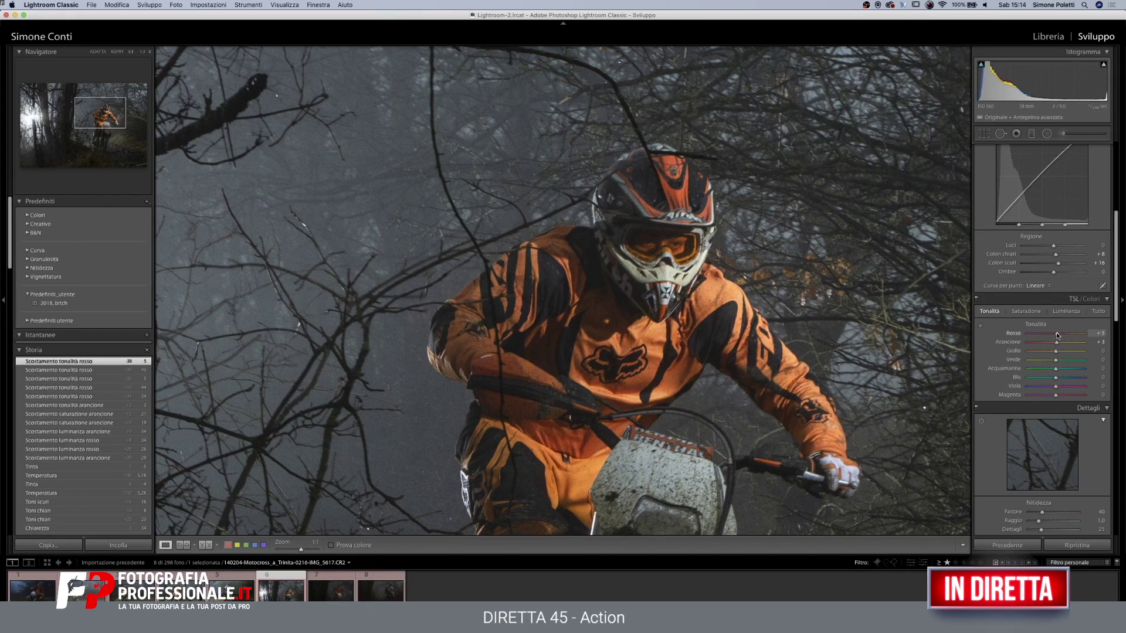
drag(1056, 345, 1058, 345)
click(693, 224)
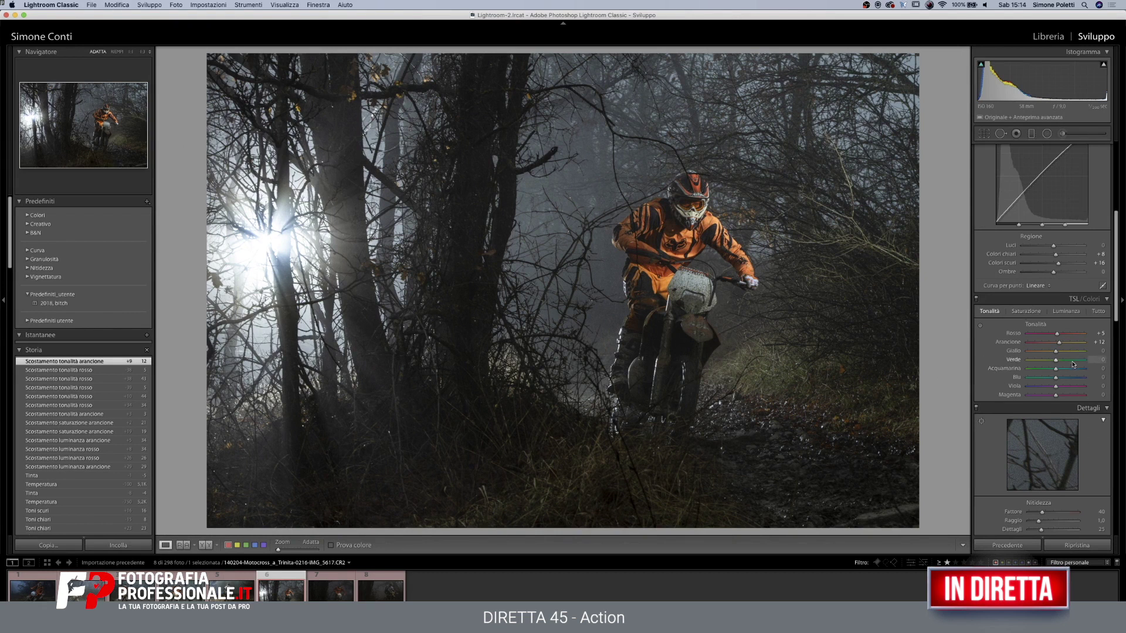
drag(1056, 361, 1050, 363)
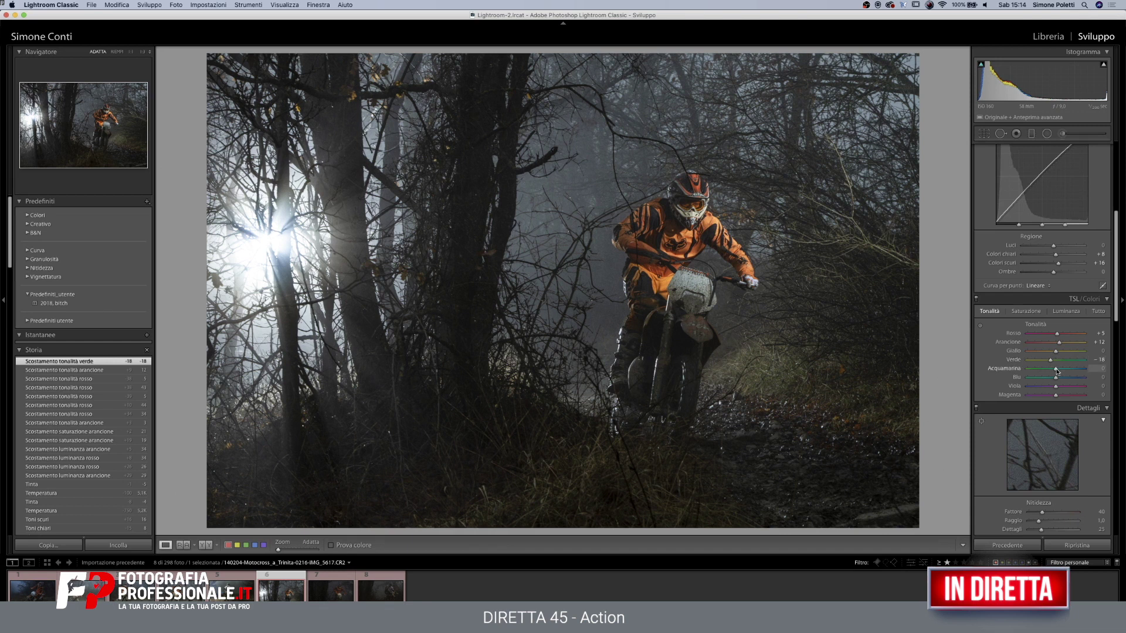
drag(1056, 370, 1004, 372)
mouse_move(1077, 371)
mouse_down()
mouse_move(1032, 380)
mouse_move(1050, 380)
mouse_up()
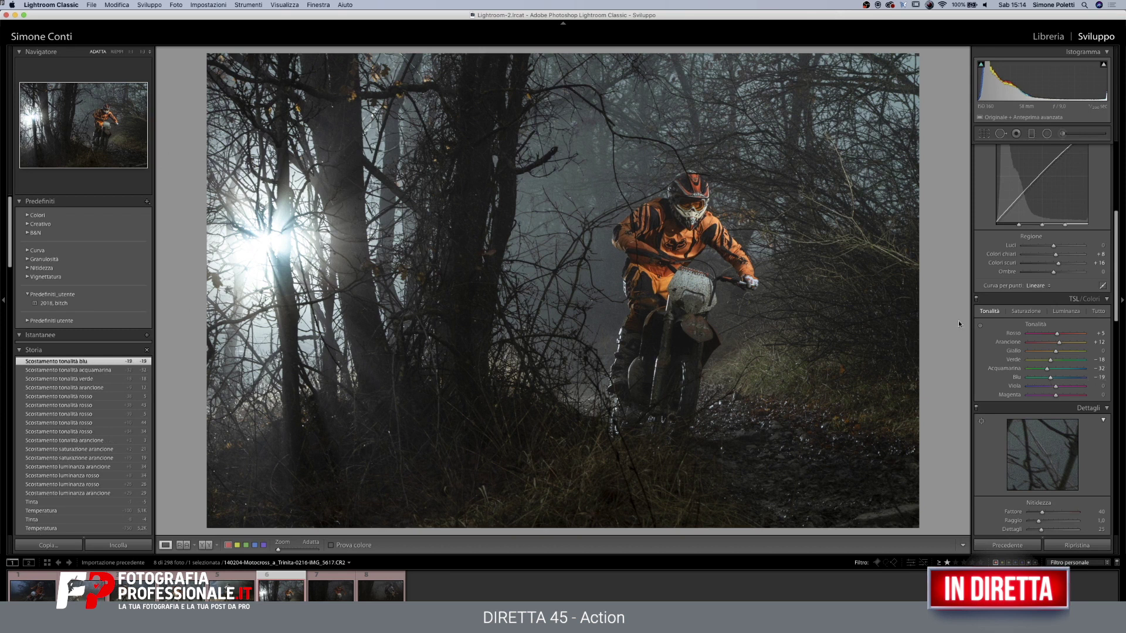
Draw an inverted radial filter oval around the rider and position it over him
key(shift+m)
mouse_move(666, 320)
mouse_down()
mouse_move(759, 165)
mouse_move(804, 143)
mouse_move(787, 154)
mouse_up()
drag(669, 155, 673, 152)
drag(714, 326, 720, 309)
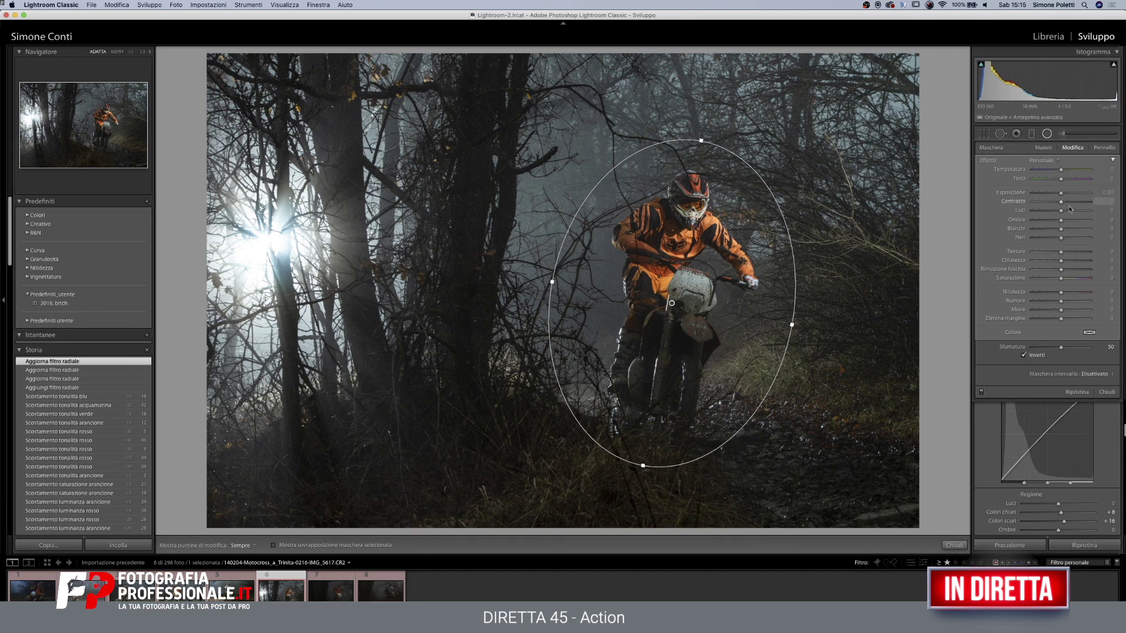
Add clarity to the rider's radial filter, set Ombre to 2, and reset Esposizione and Contrasto to zero
click(1067, 262)
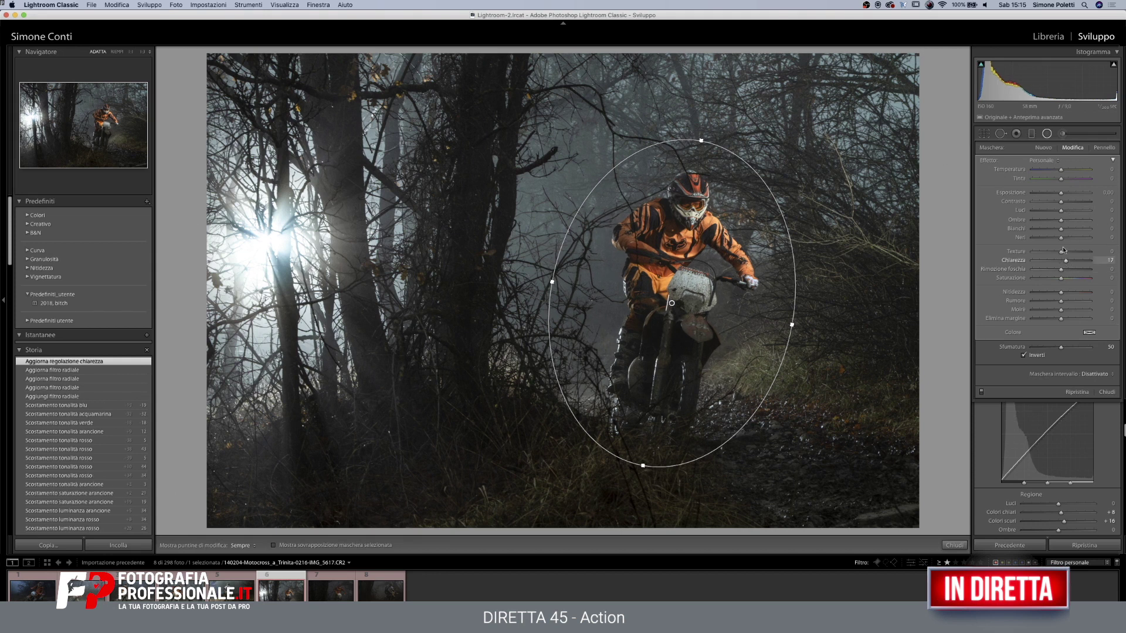
click(1065, 220)
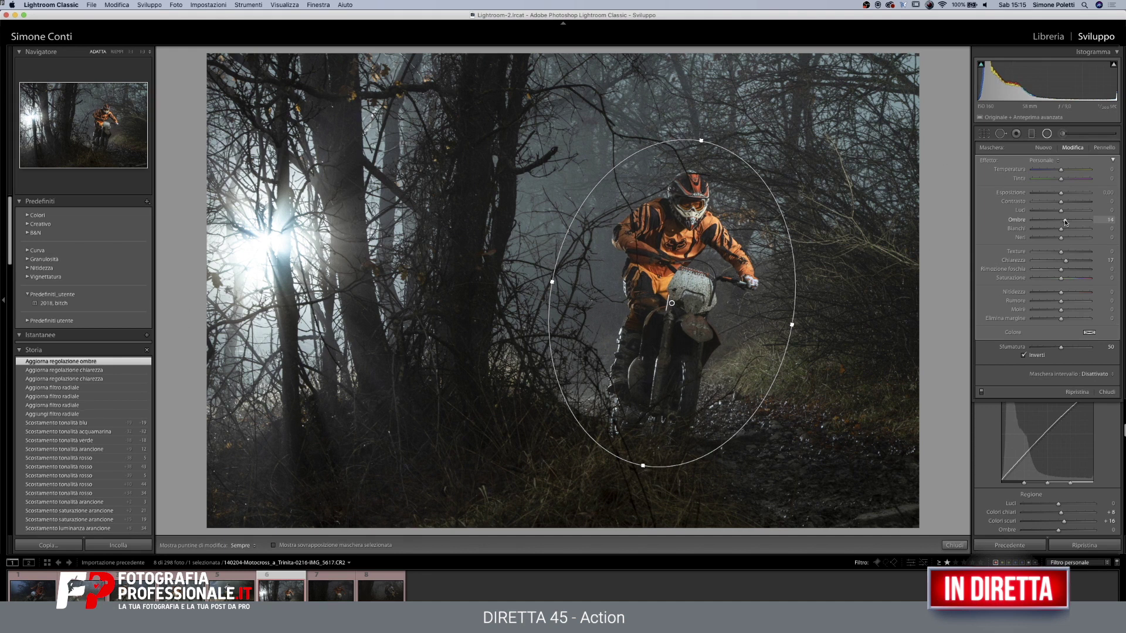
drag(1065, 220, 1063, 194)
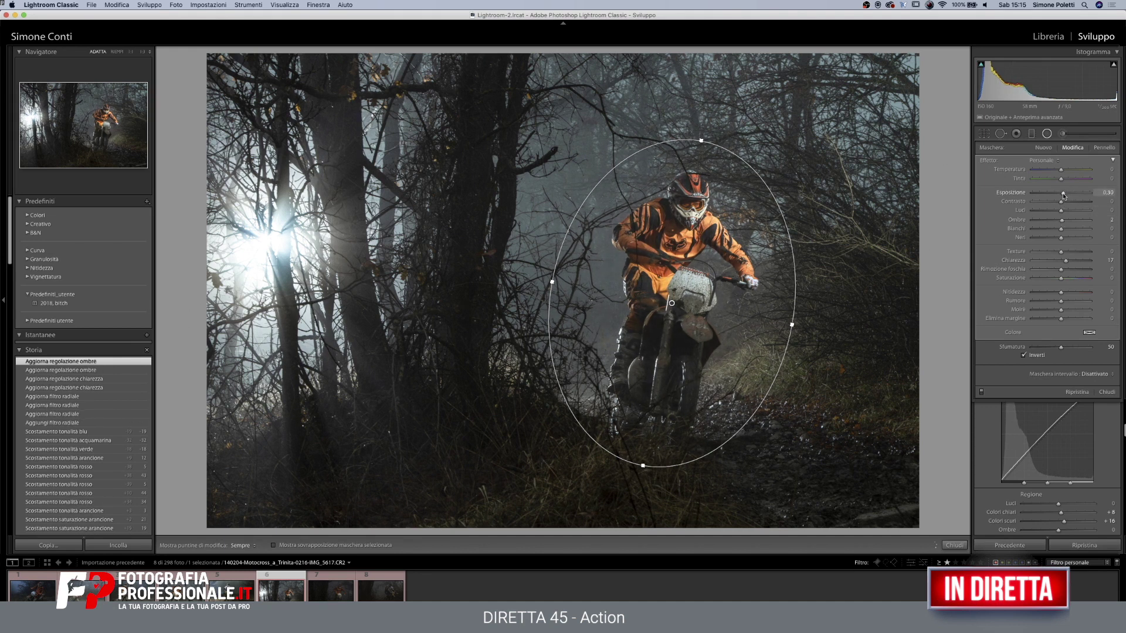
double_click(1010, 193)
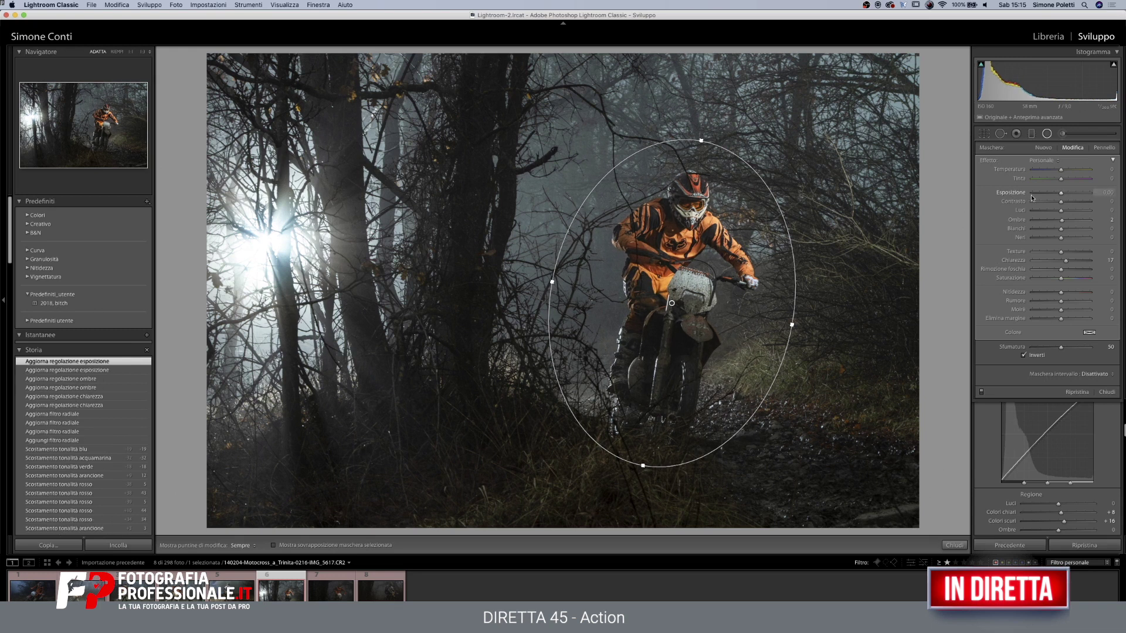
double_click(1064, 201)
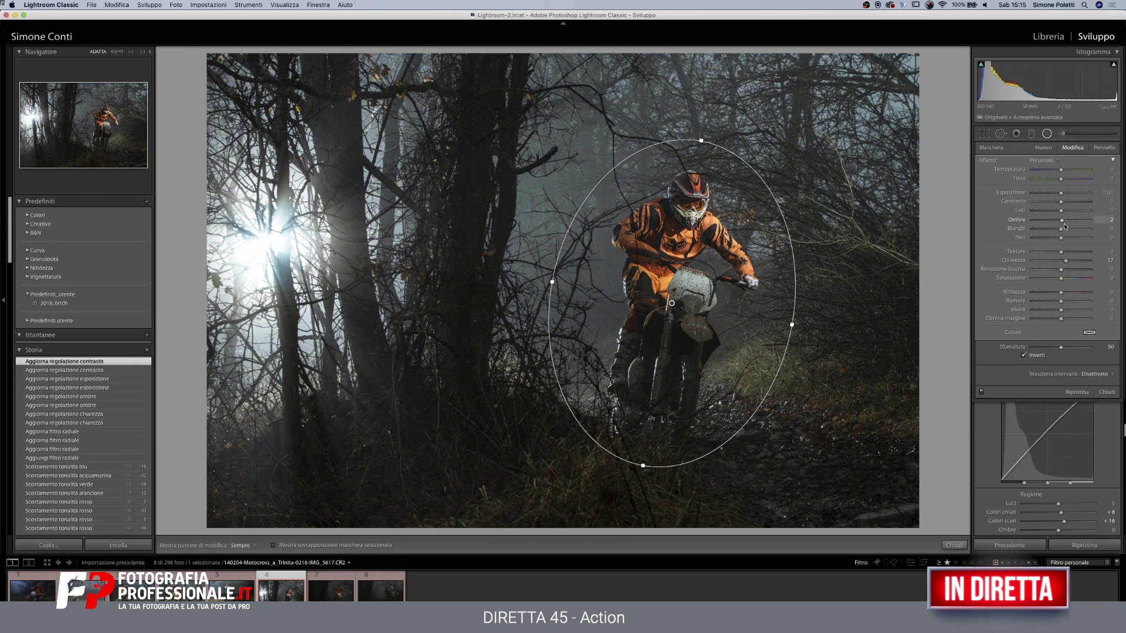
Raise Luci around the rider, reset Rimozione foschia to zero, and close the filter
drag(1064, 211, 1066, 212)
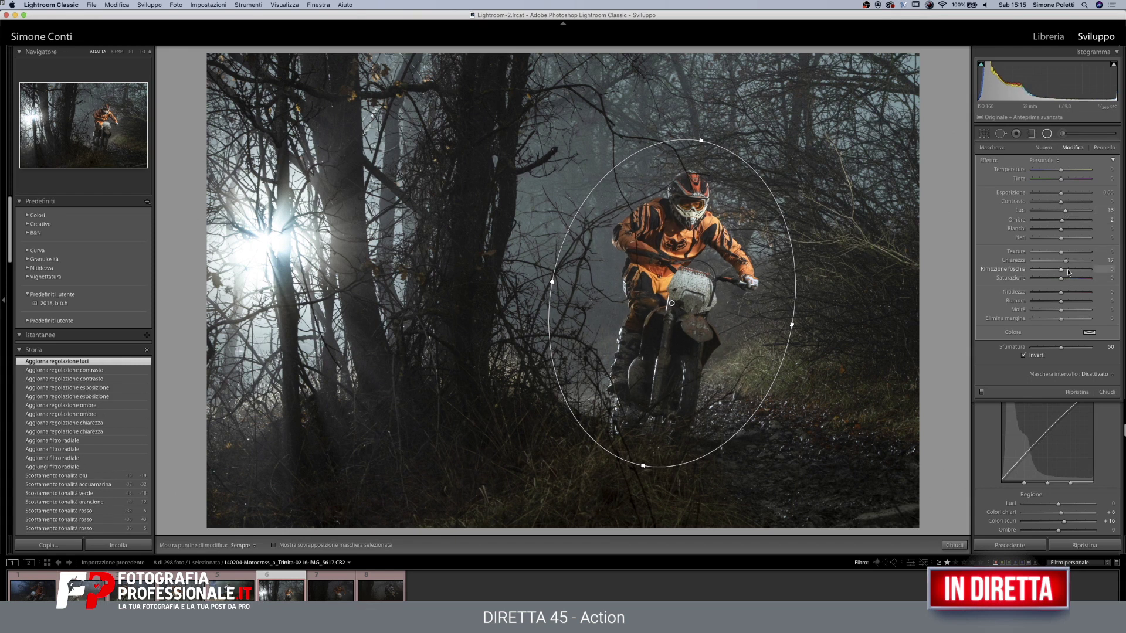
click(1068, 271)
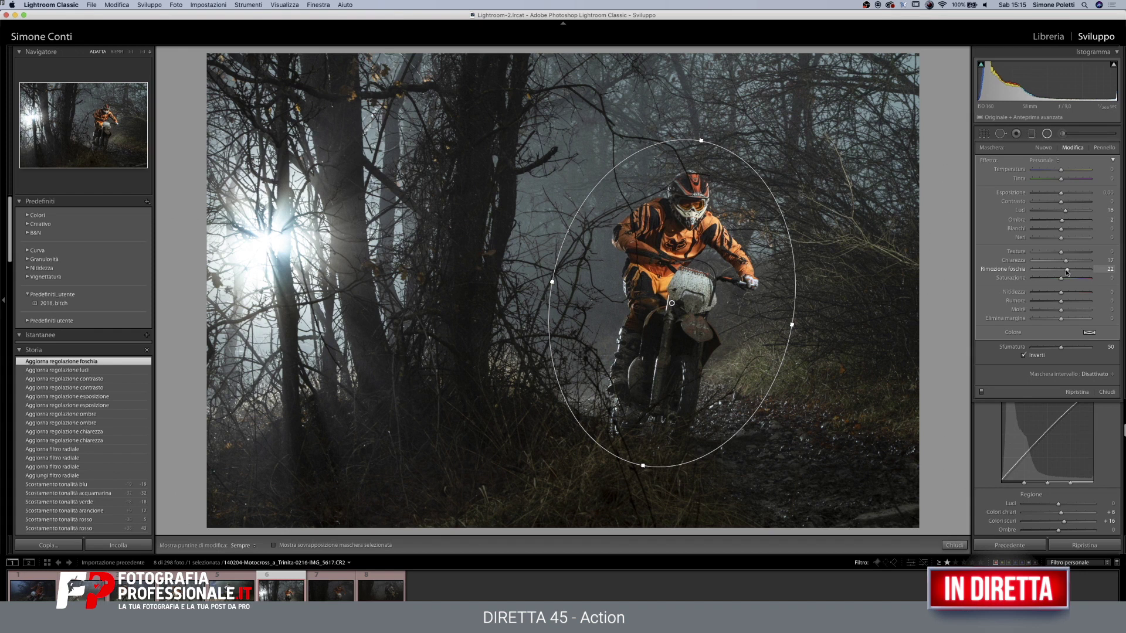
double_click(1019, 270)
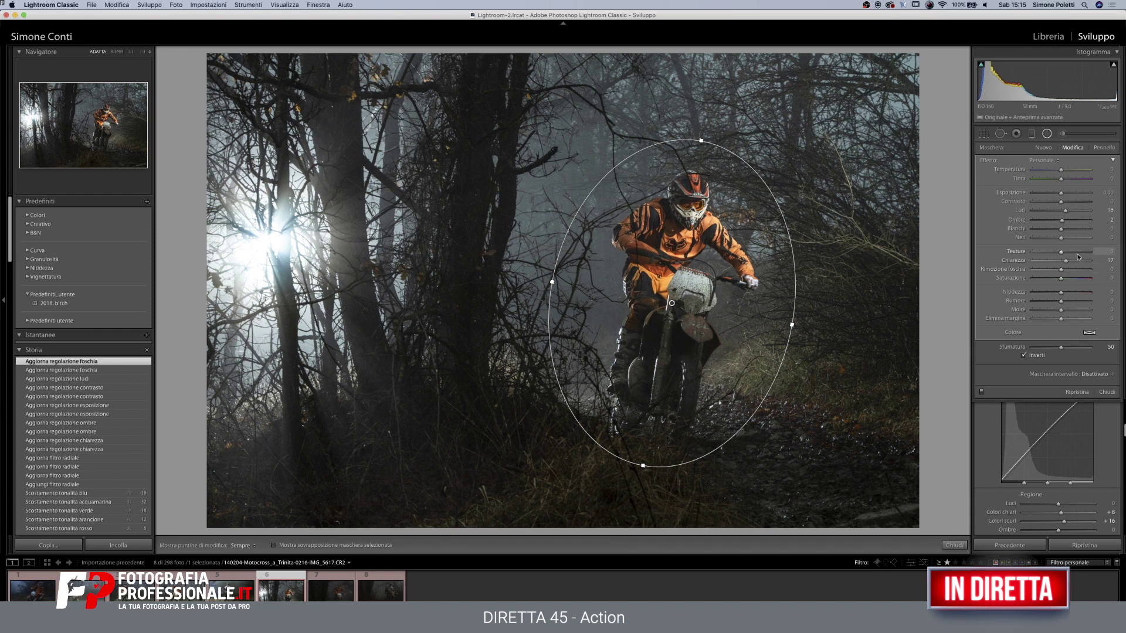
click(1047, 134)
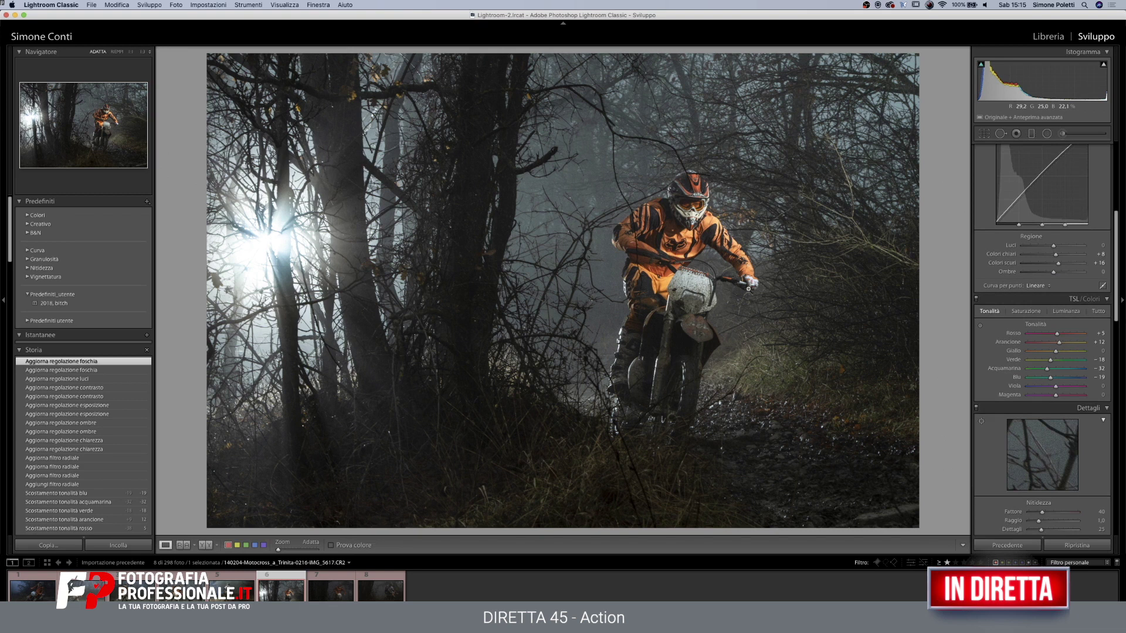
Compare before/after, lower the curve's Colori chiari, lift Ombre to +30 and reset Neri to zero
key(backslash)
key(backslash)
key(backslash)
key(backslash)
key(backslash)
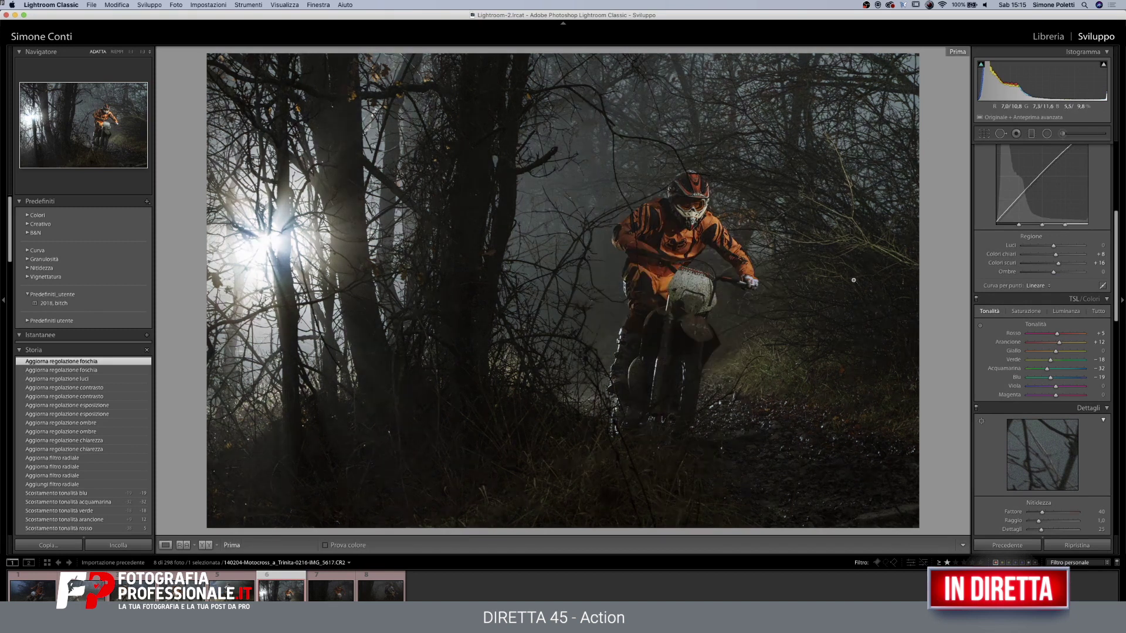
key(backslash)
key(backslash)
key(backslash)
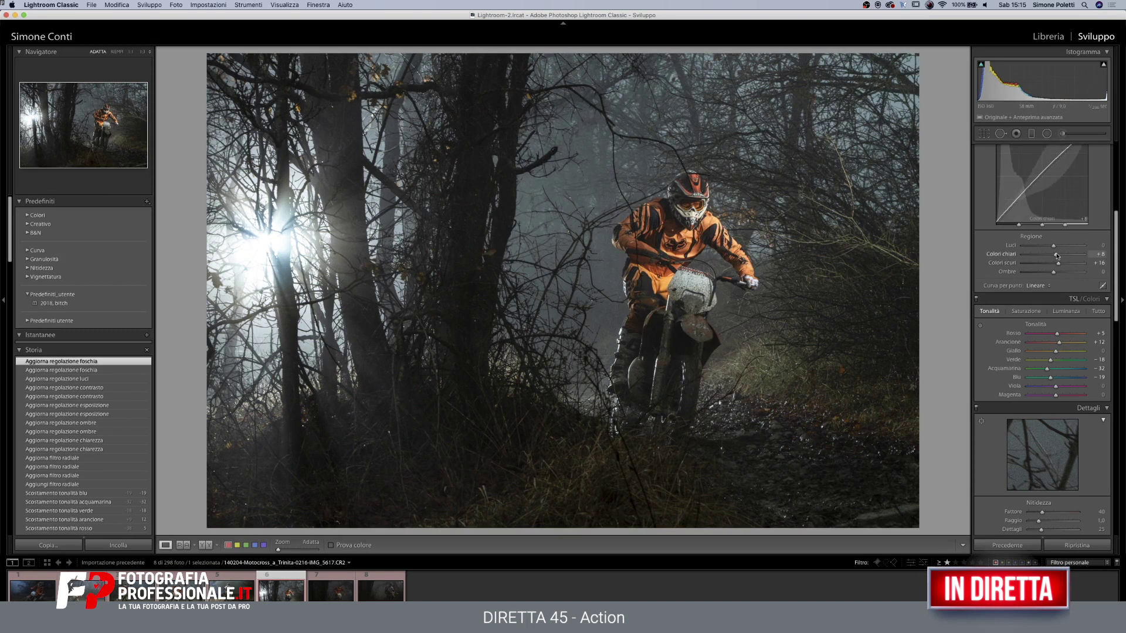
drag(1057, 256, 1056, 256)
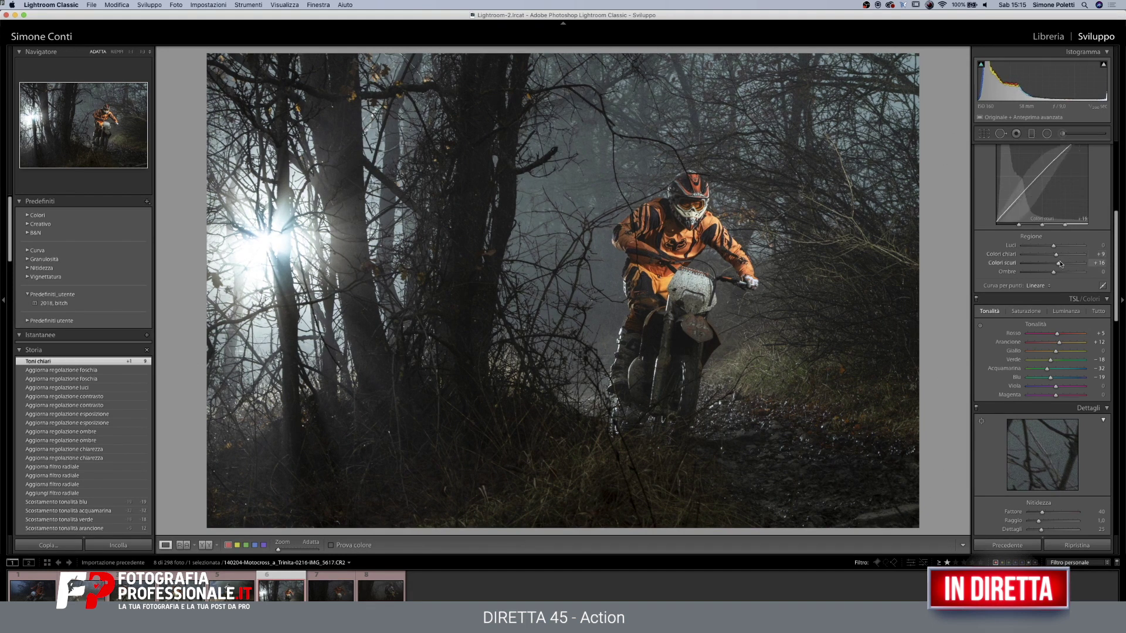
scroll(1064, 267, up, 5)
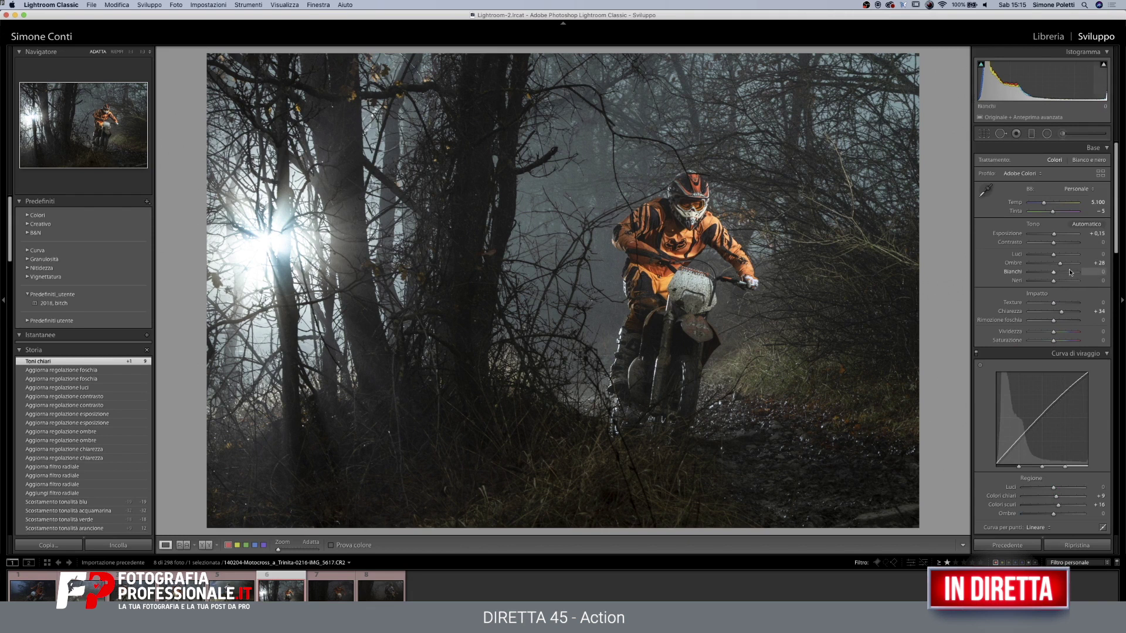
drag(1062, 267, 1062, 267)
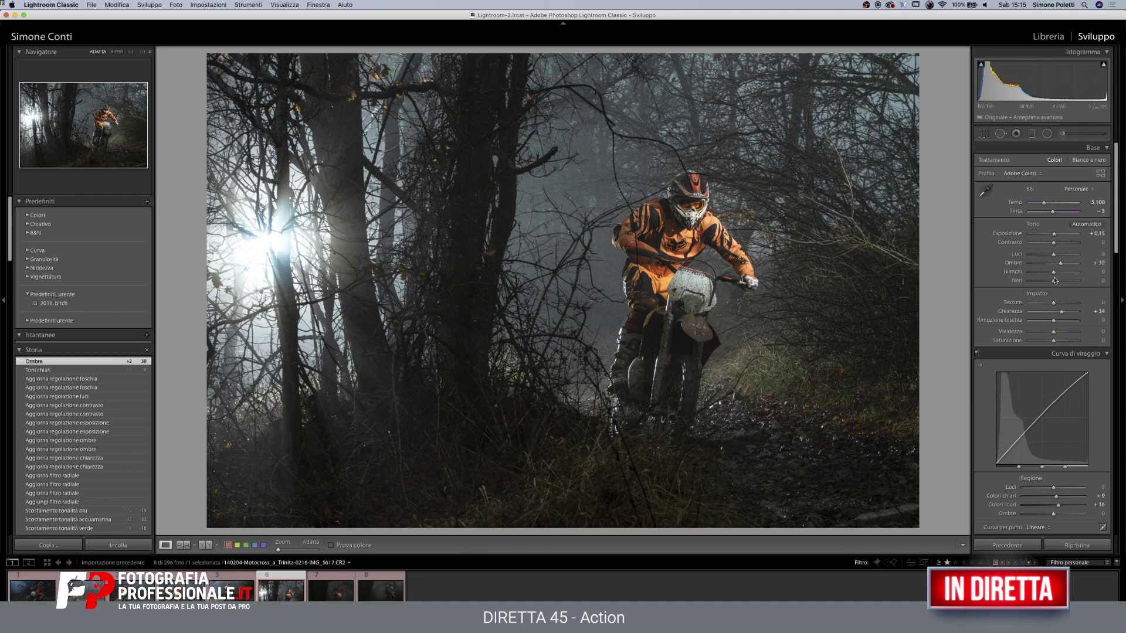
drag(1053, 282, 1049, 282)
double_click(1015, 281)
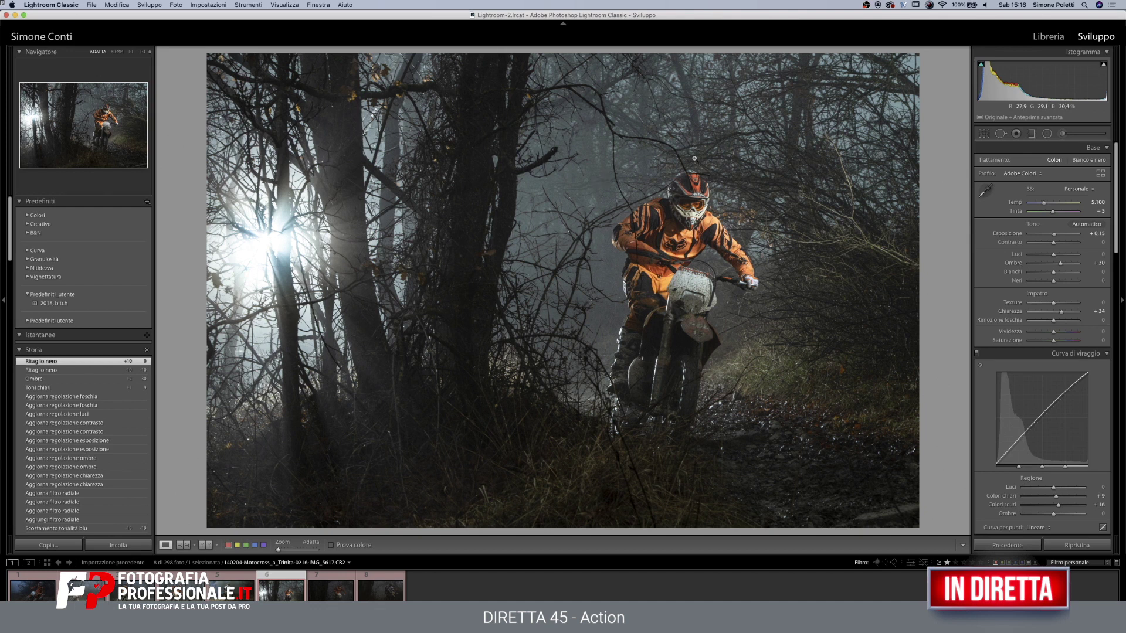
Draw a new radial filter ellipse over the sunburst
click(1046, 133)
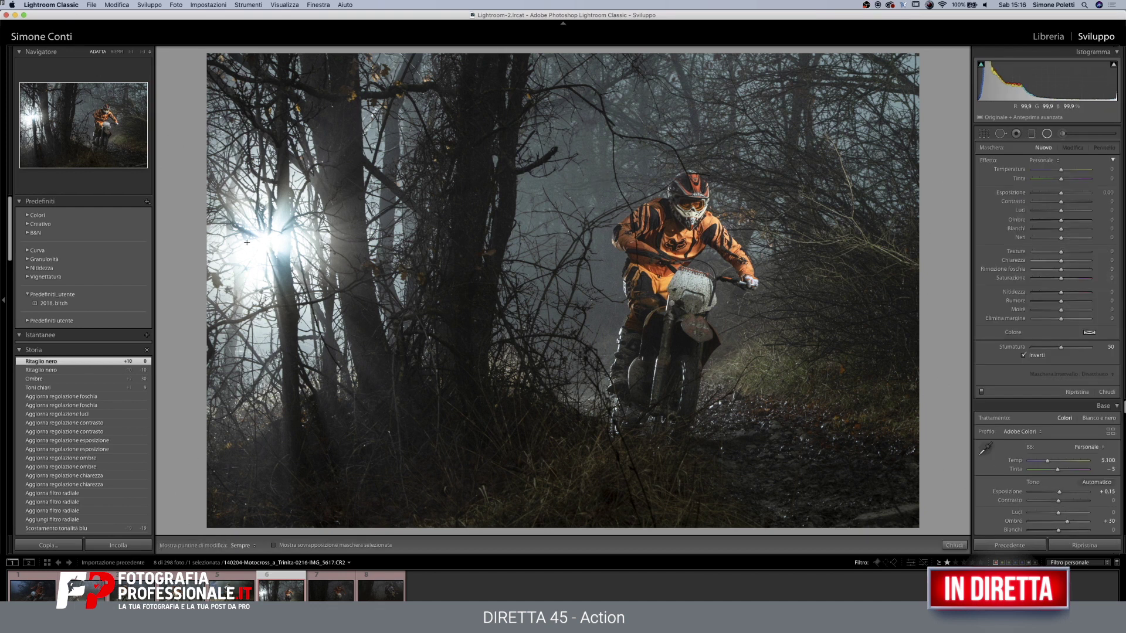
drag(264, 240, 336, 312)
drag(428, 168, 327, 274)
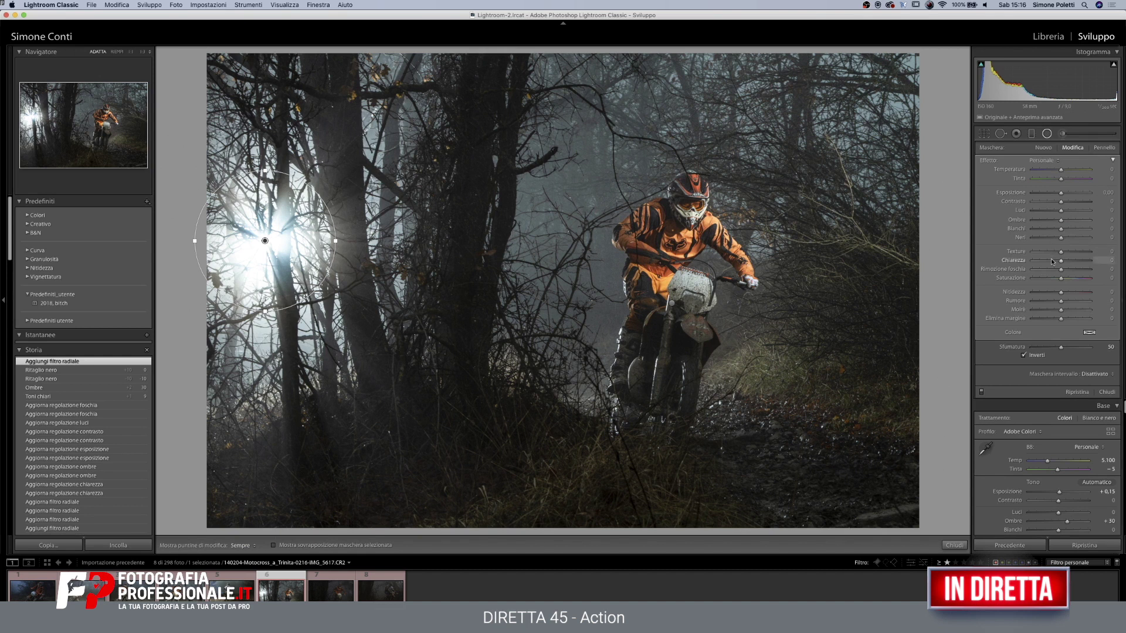
Lower the sunburst filter's Saturazione and Chiarezza, then close the filter
mouse_move(1061, 277)
mouse_down()
mouse_move(1033, 282)
mouse_move(1042, 282)
mouse_up()
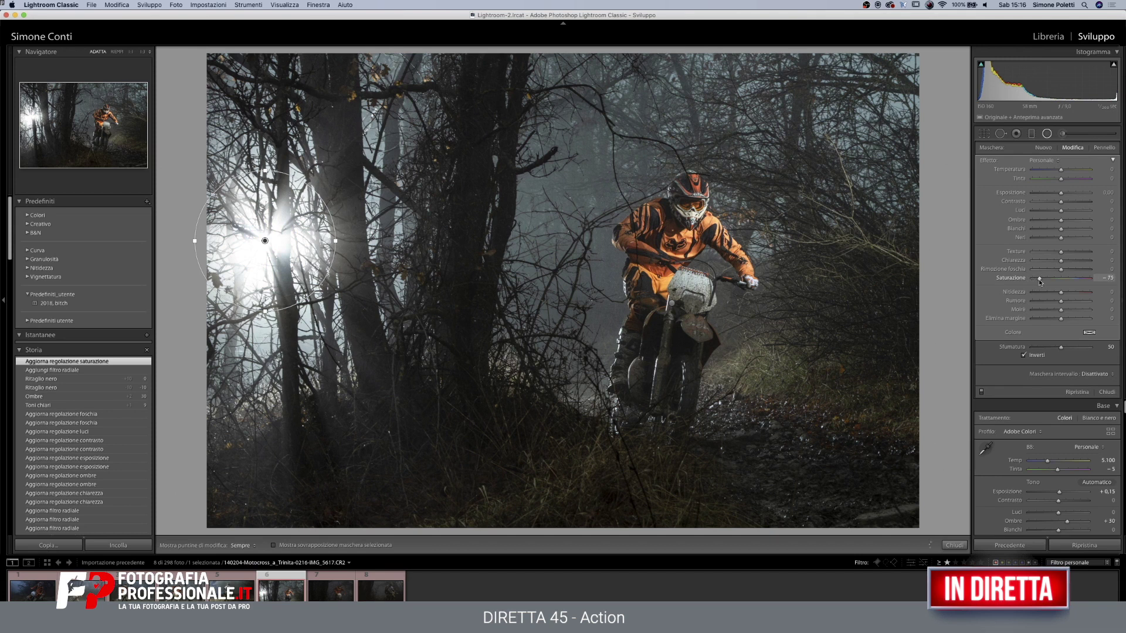
drag(1043, 282, 1047, 282)
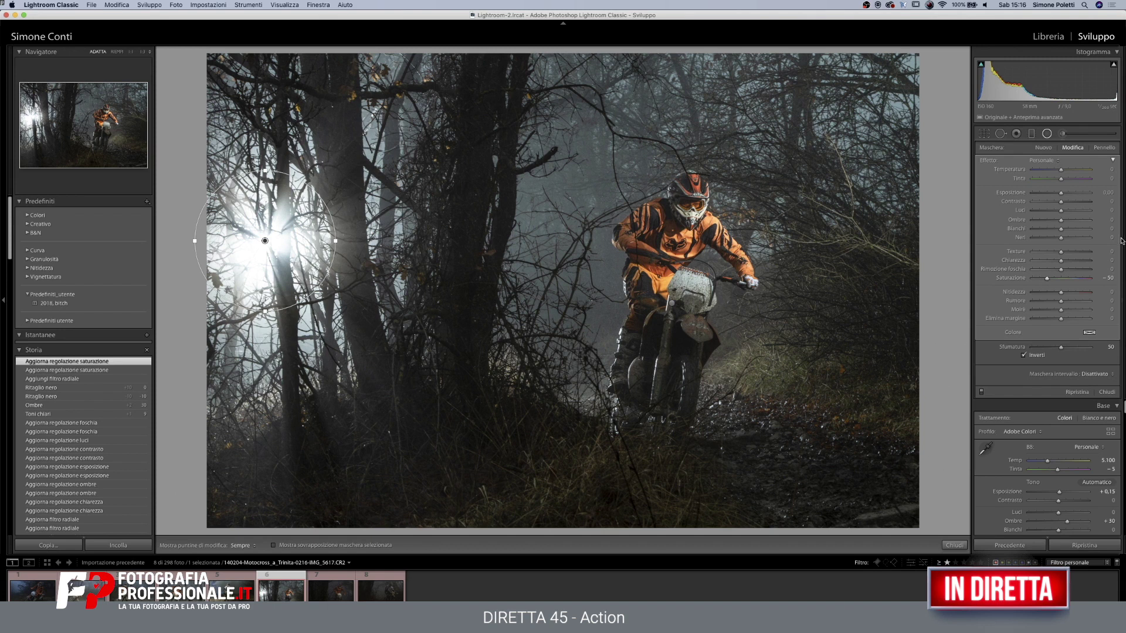
drag(1052, 261, 1060, 265)
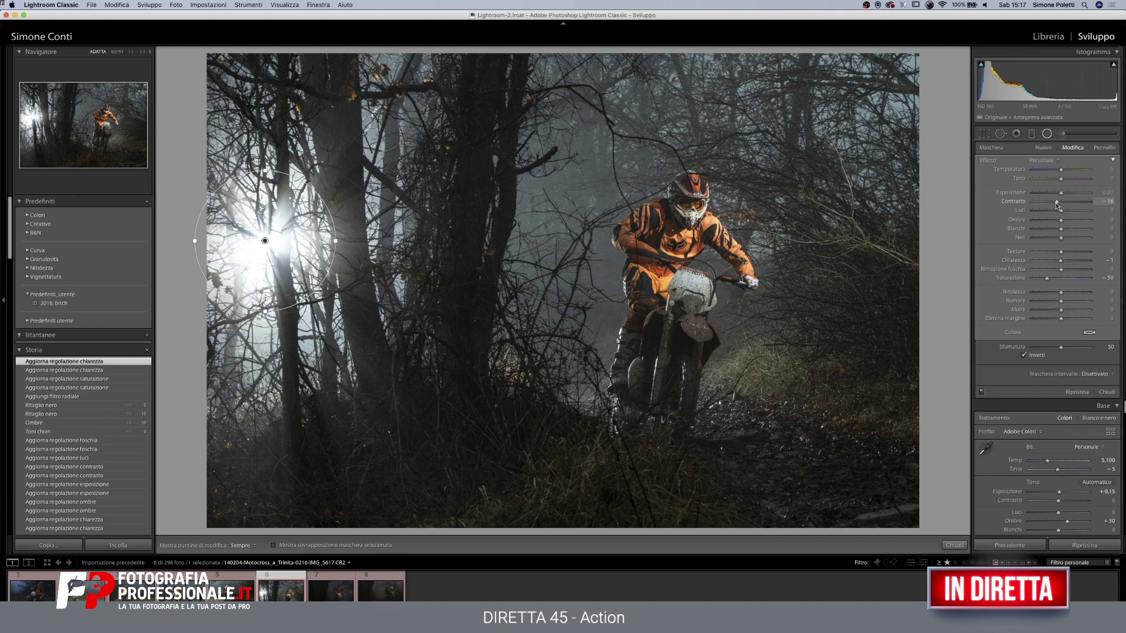
click(1047, 135)
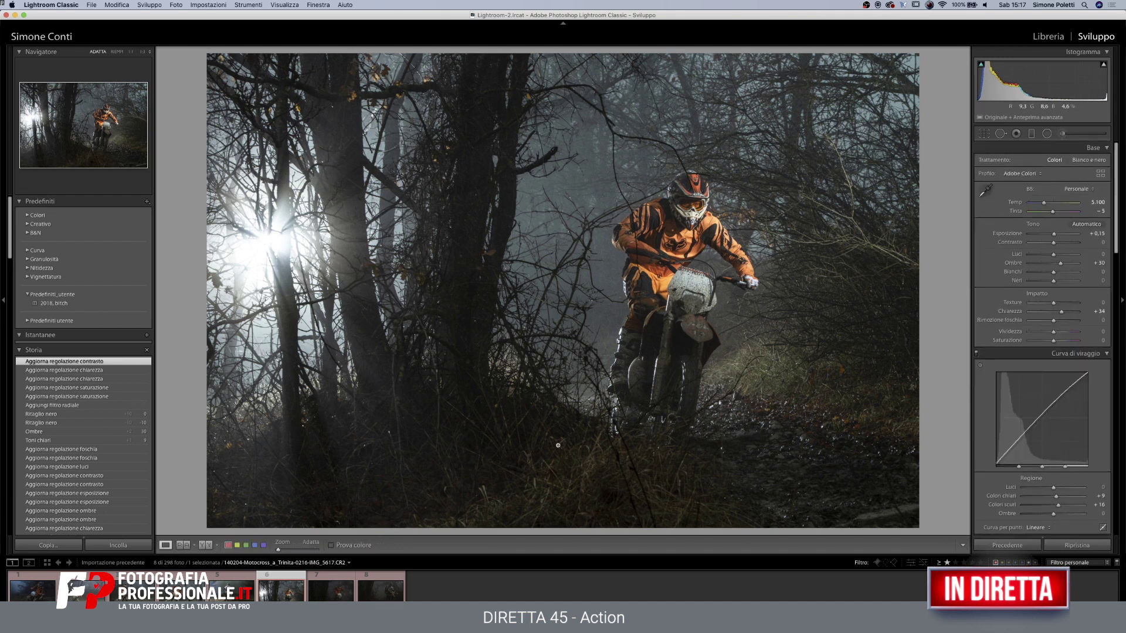
click(684, 225)
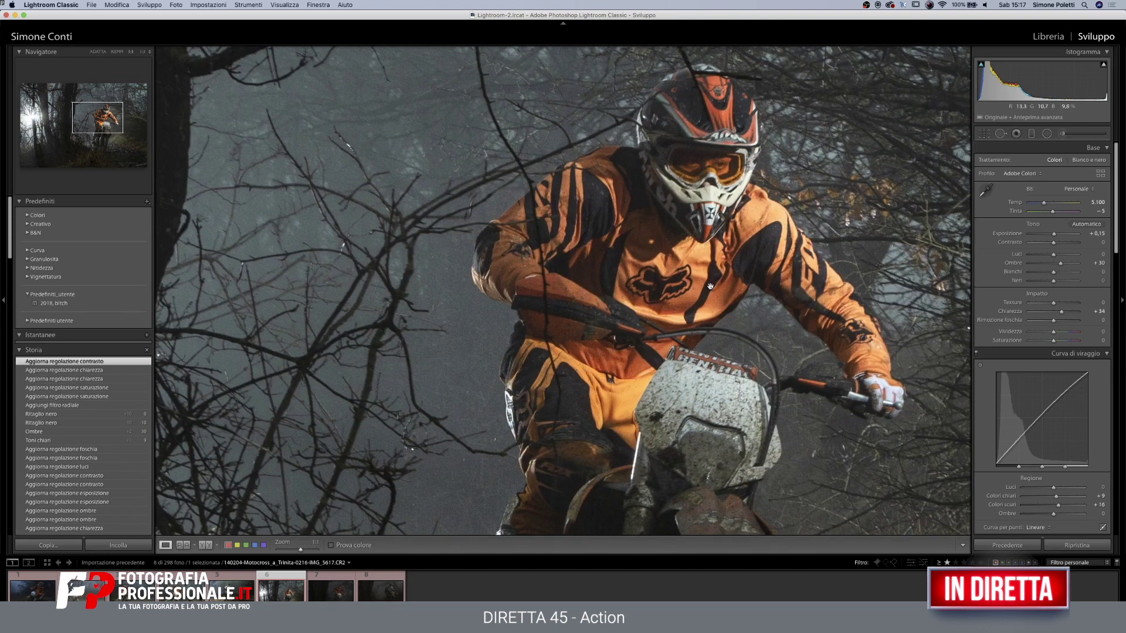
scroll(710, 287, right, 3)
scroll(667, 350, down, 5)
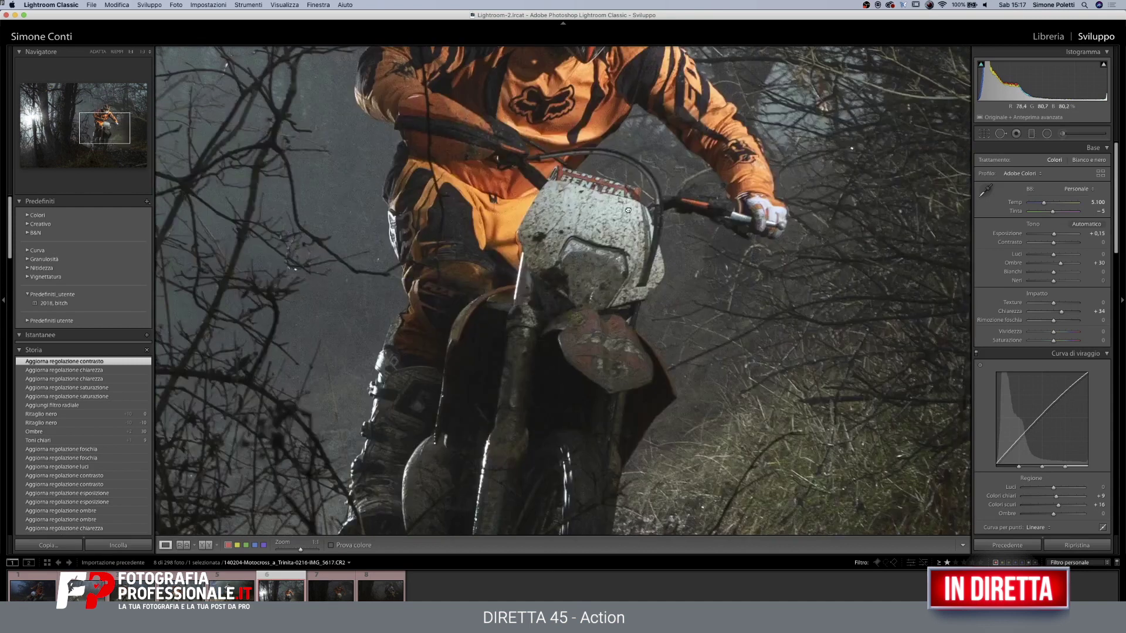
scroll(645, 357, up, 4)
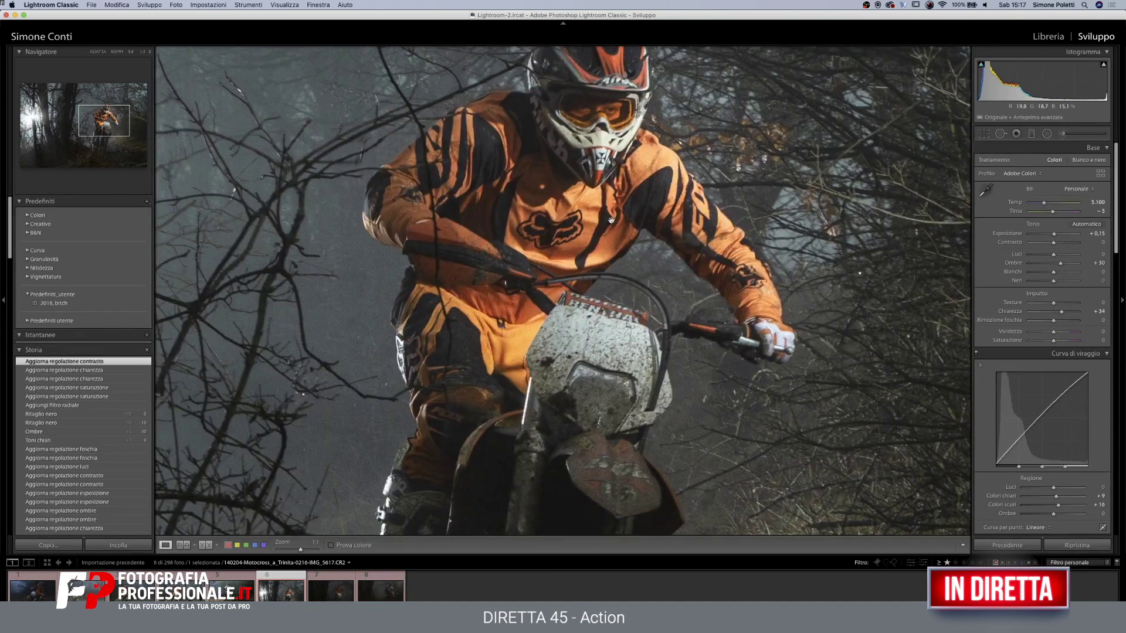
drag(583, 375, 638, 146)
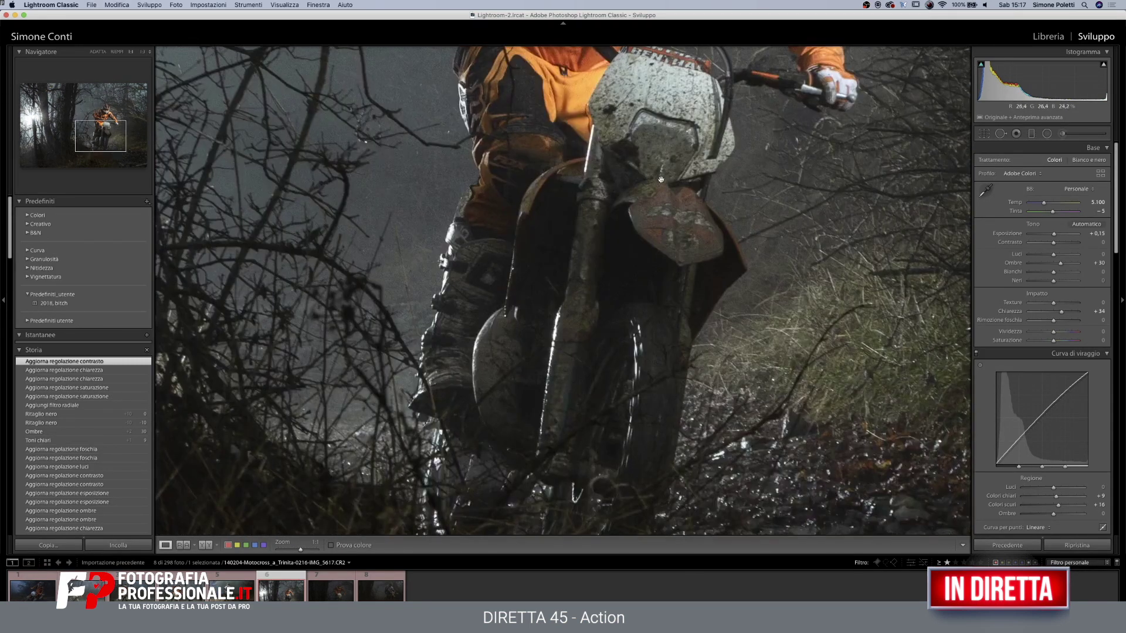
click(662, 172)
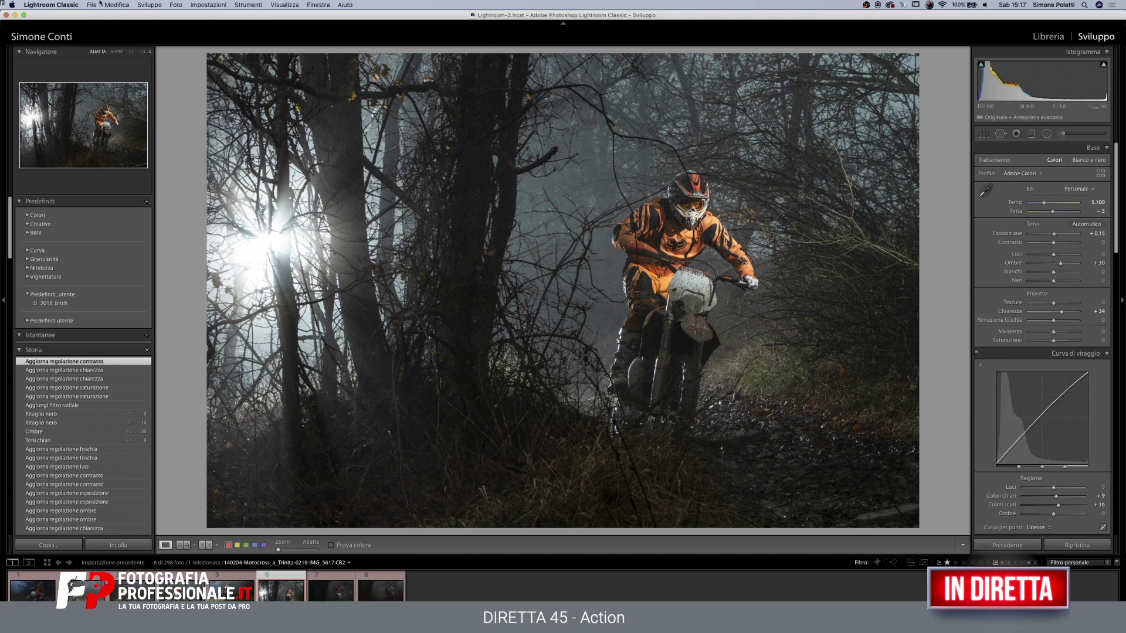
Open the Export dialog and set the custom file name to 'Action'
click(147, 5)
click(169, 76)
click(128, 5)
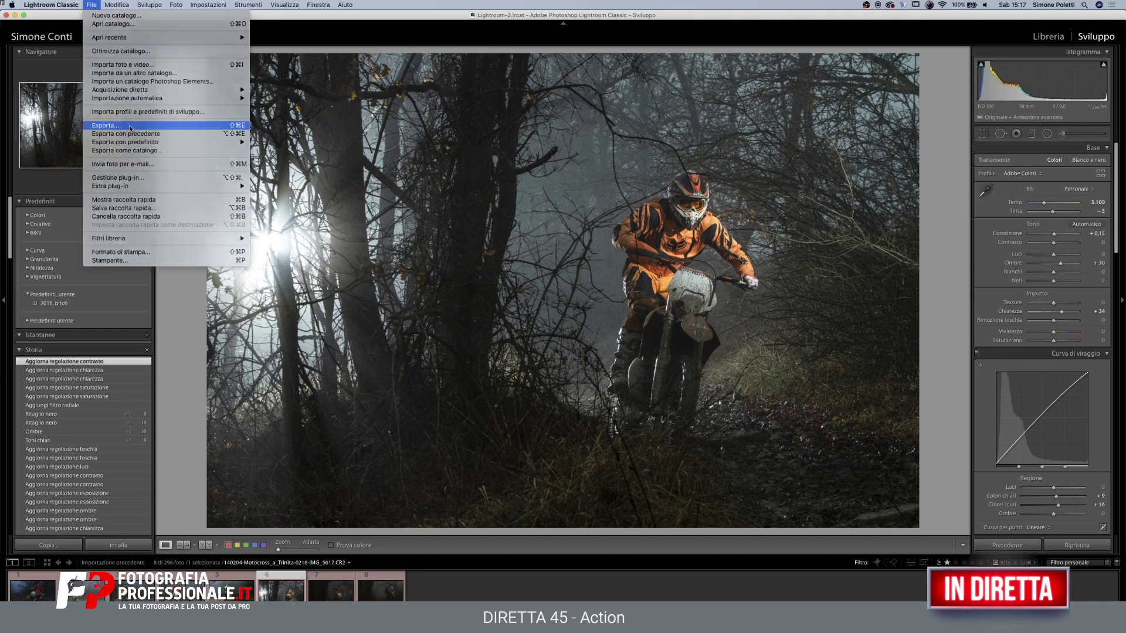
click(121, 126)
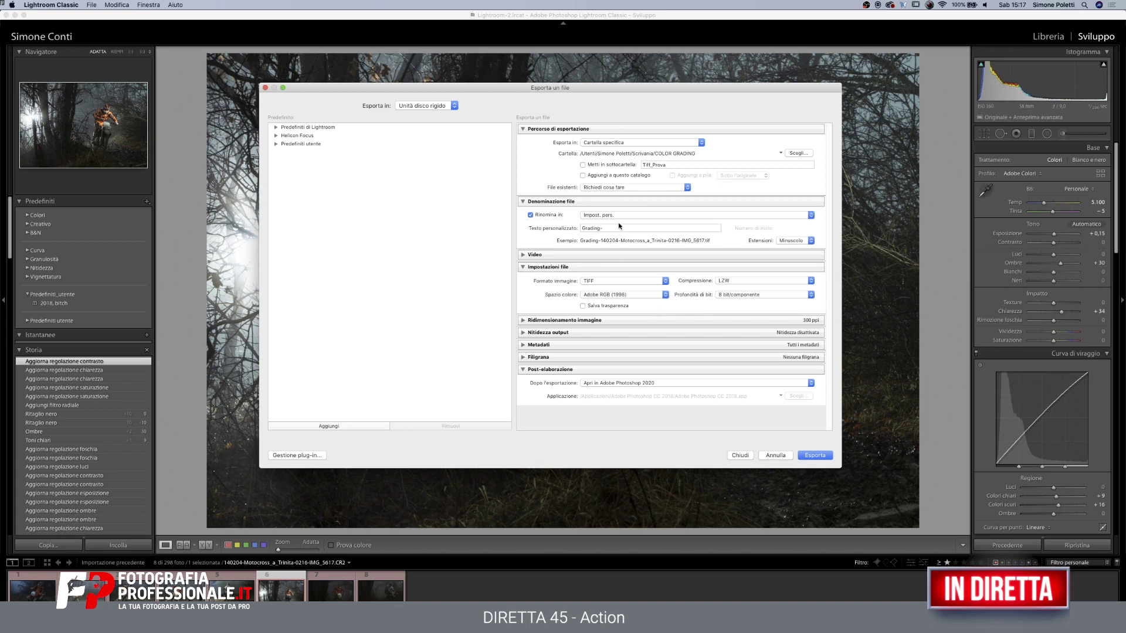
drag(616, 228, 525, 226)
text(Action)
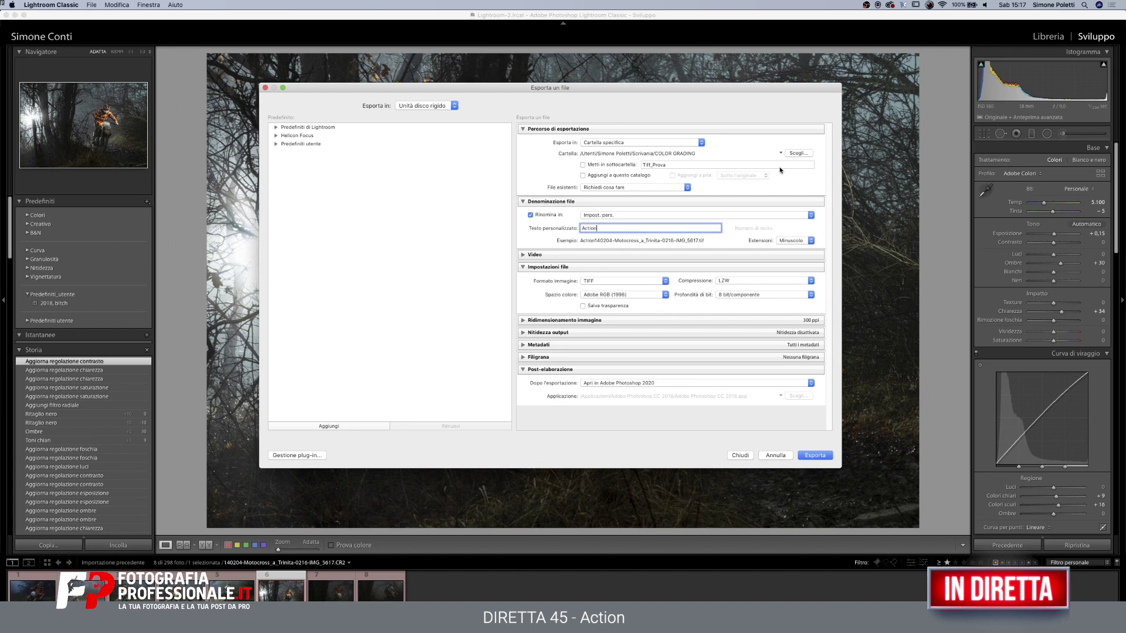
Export as TIFF into a new ACTION folder on the desktop, opening in Photoshop
click(800, 154)
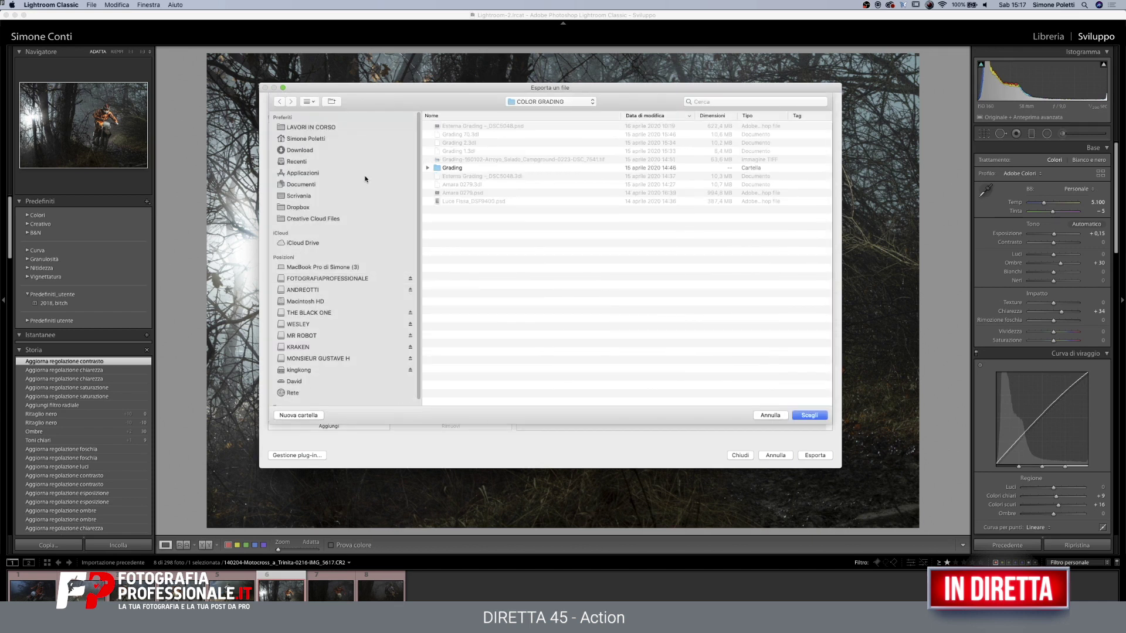
click(537, 102)
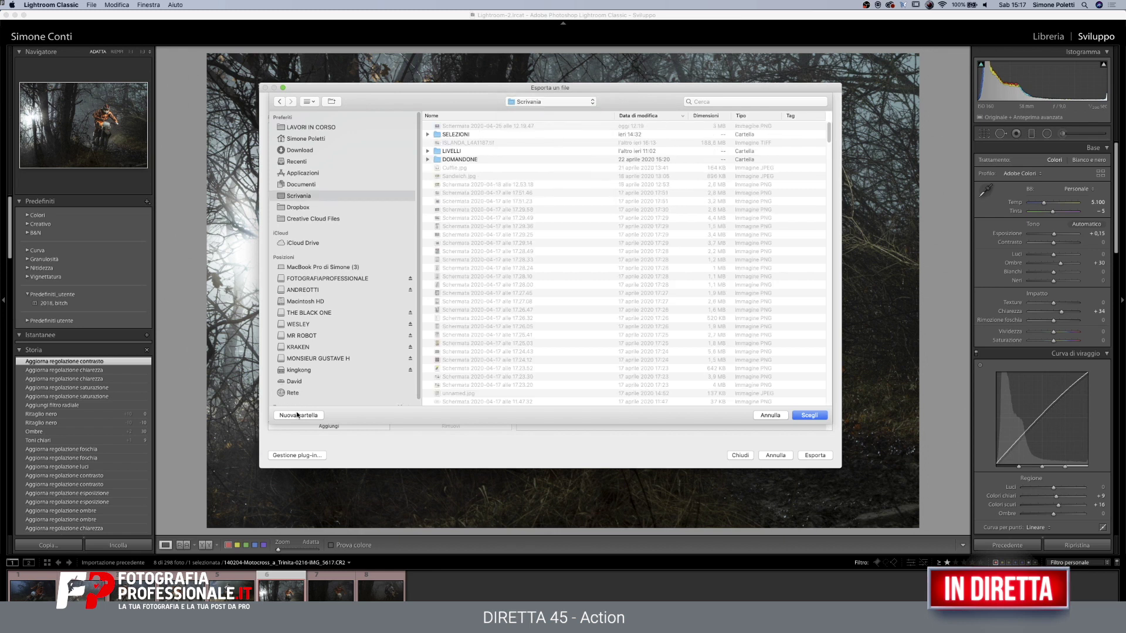
click(297, 415)
text(ACTION)
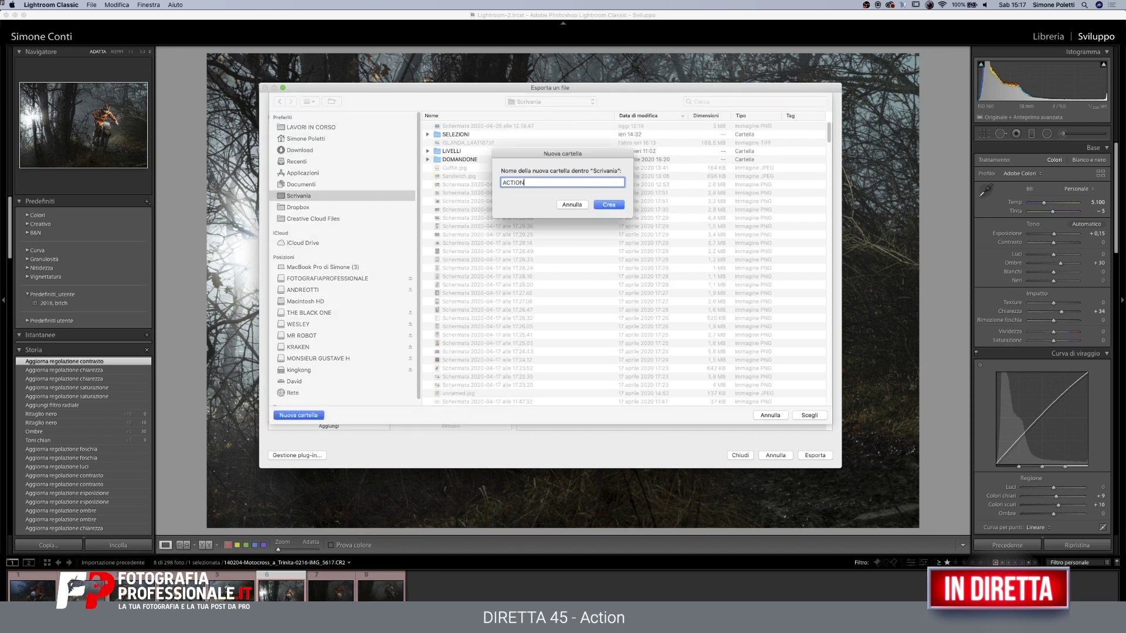
key(Return)
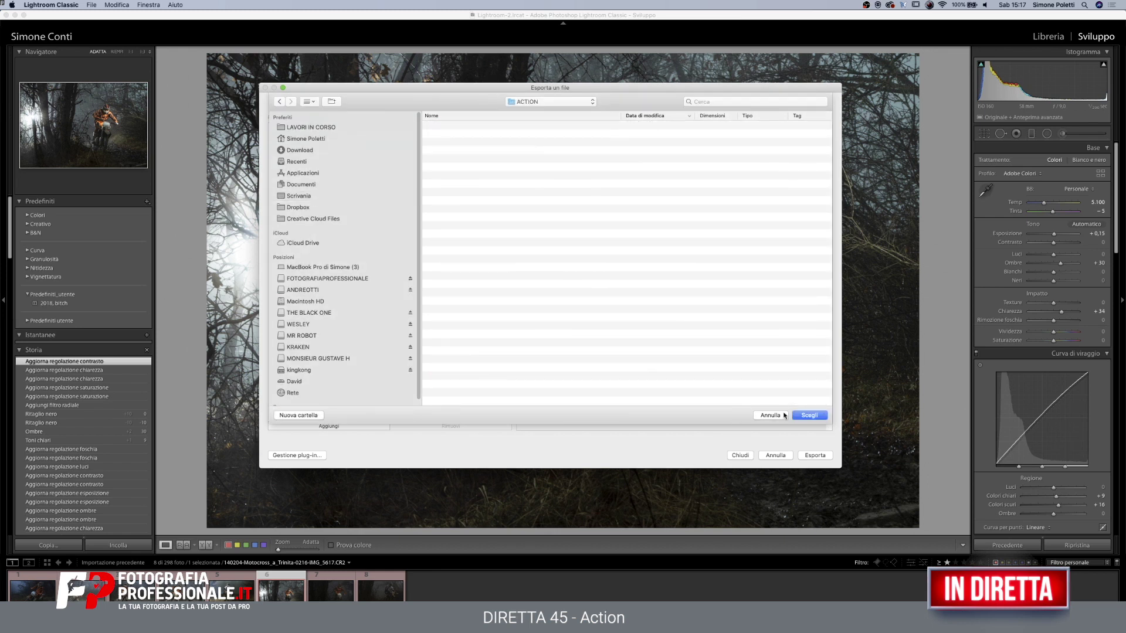
click(796, 416)
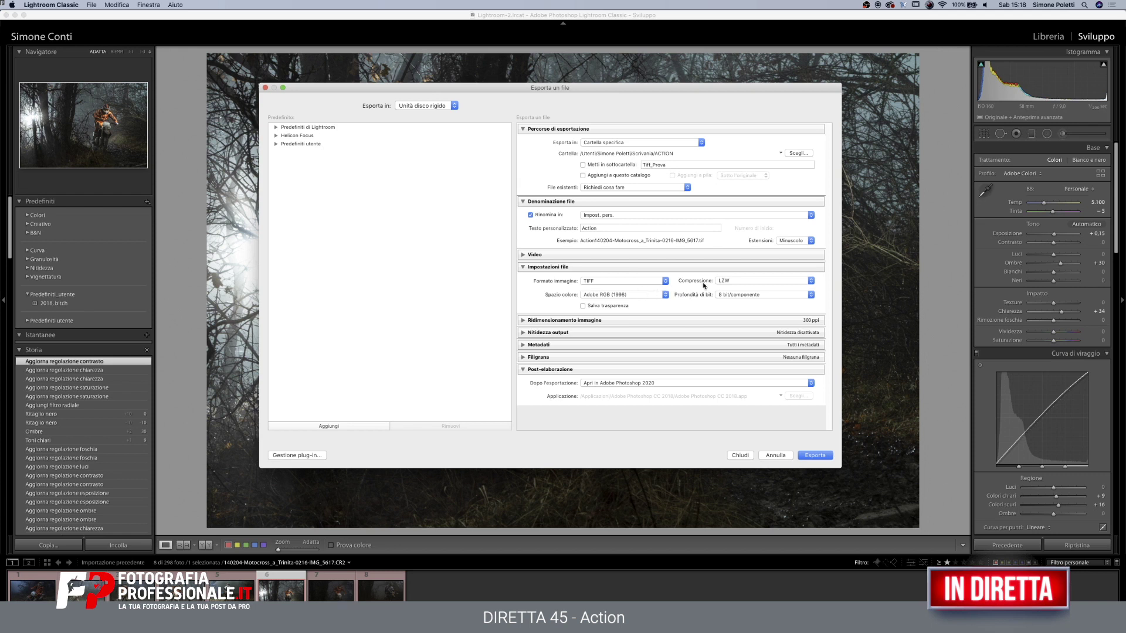
click(814, 456)
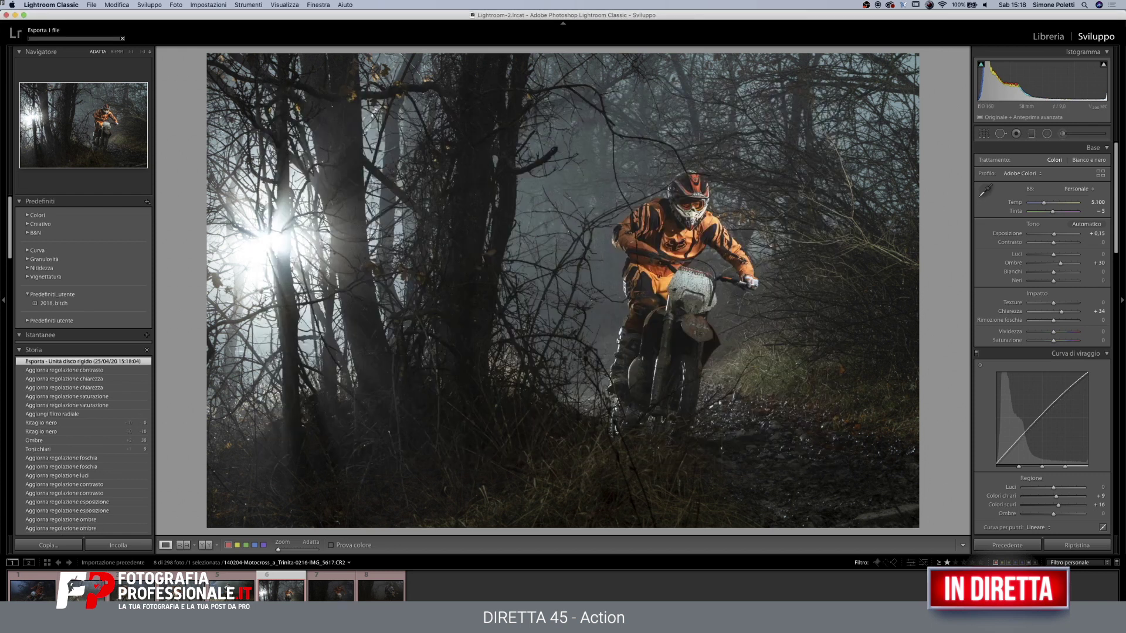
Duplicate Sfondo with Cmd+J and convert the Livello 1 copy into a smart object
click(266, 615)
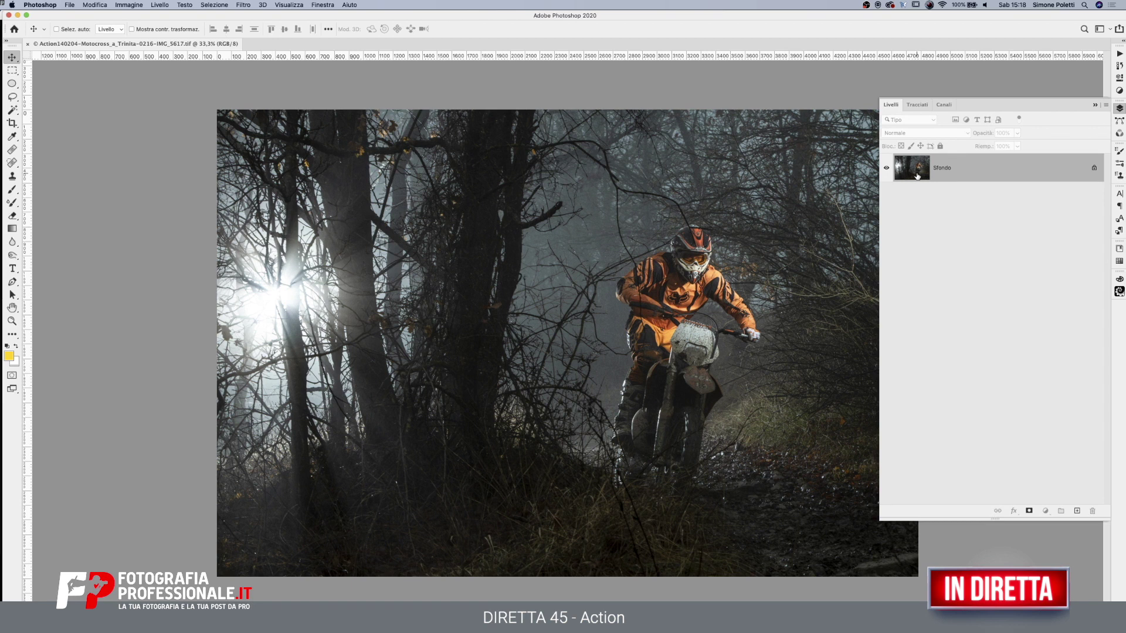
key(ctrl+j)
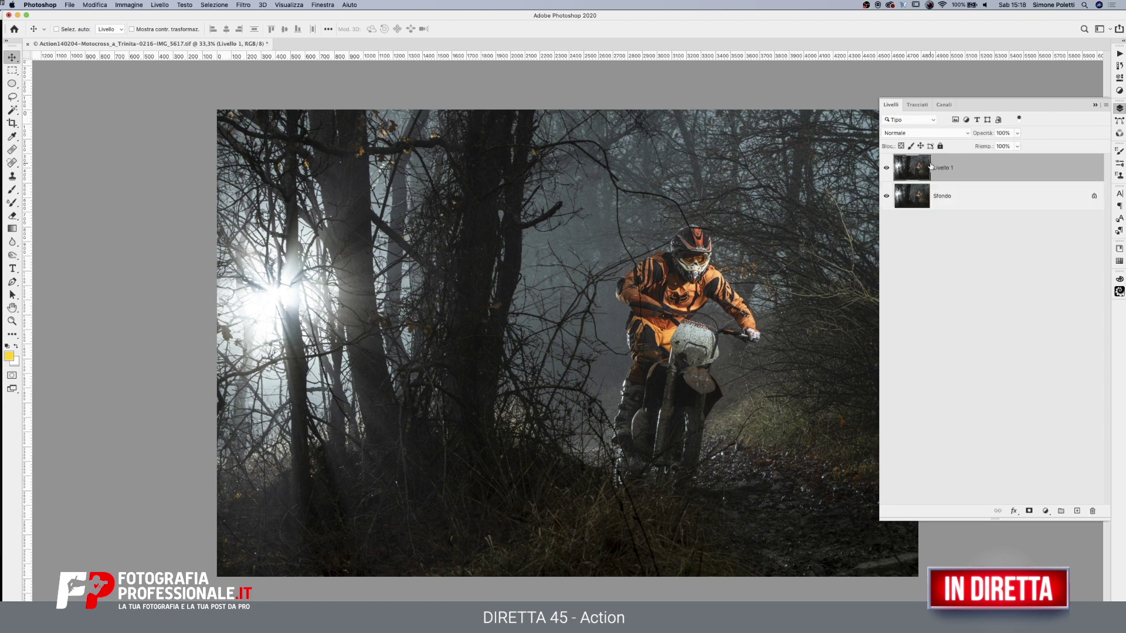
right_click(923, 165)
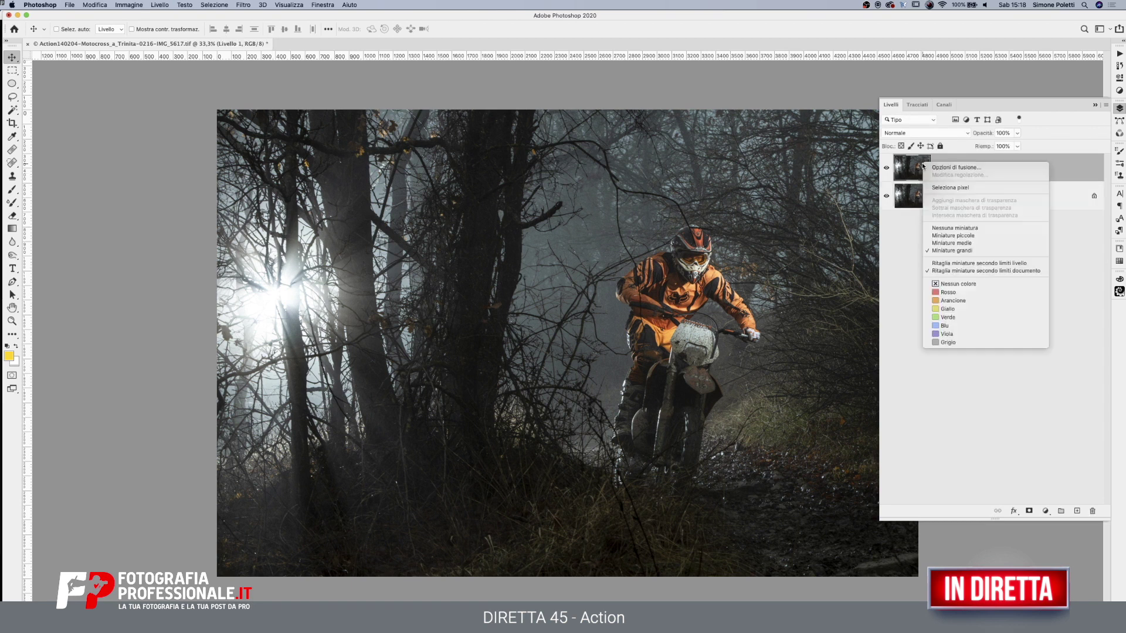
right_click(1014, 158)
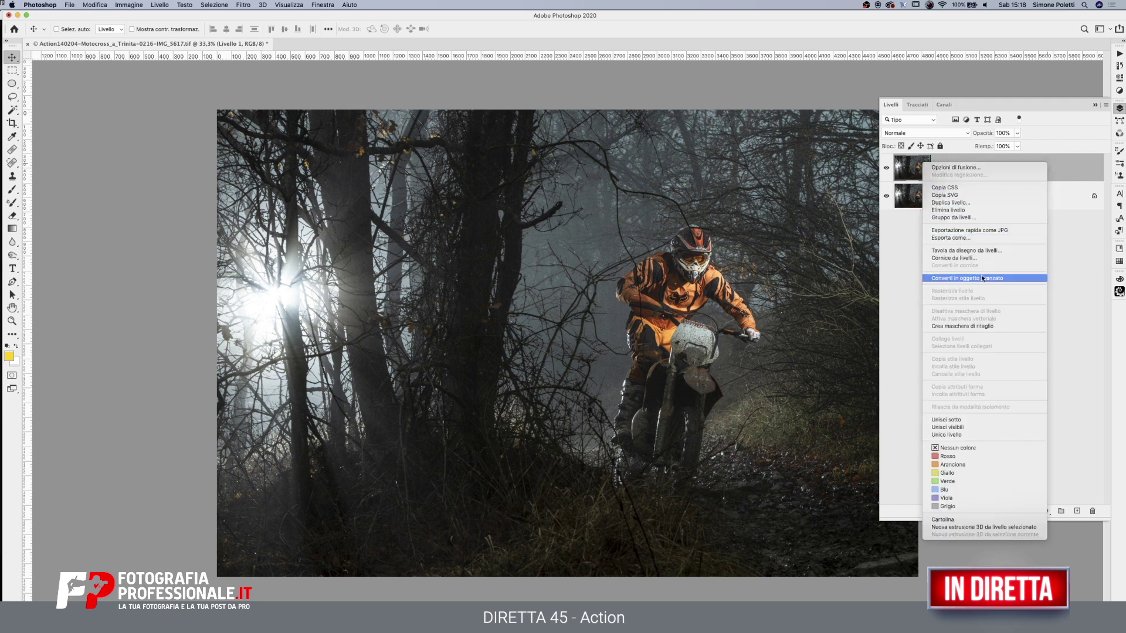
click(980, 277)
Double-click the Livello 1 thumbnail to open Livello 1.psb
double_click(919, 174)
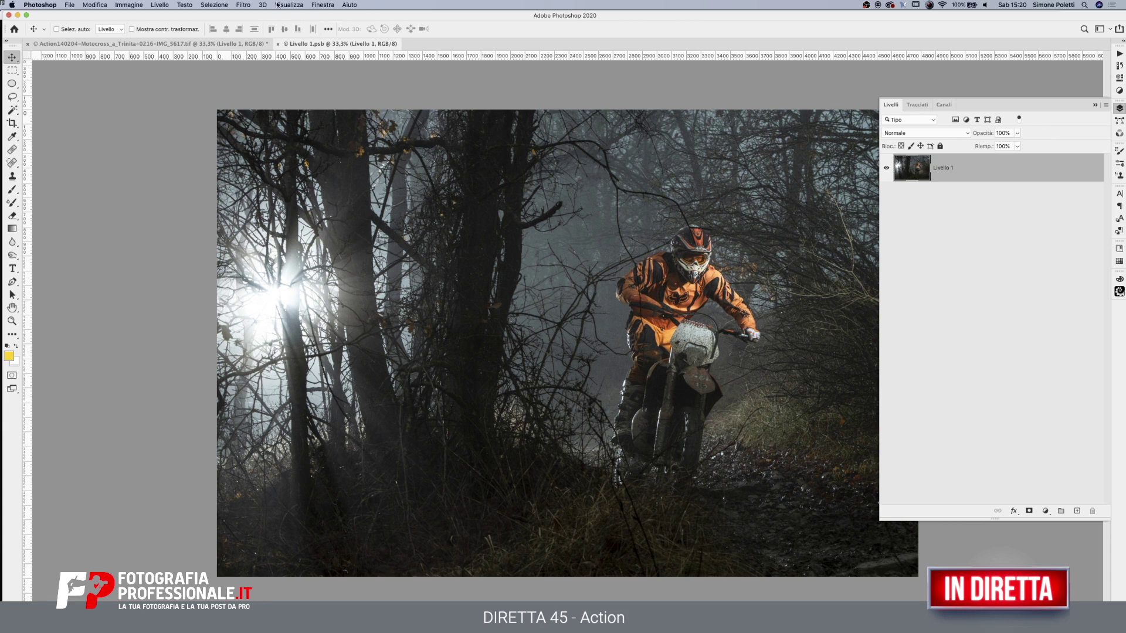
Quit Lightroom Classic with Cmd+Q, confirm with Sì, and switch back to Photoshop
click(331, 612)
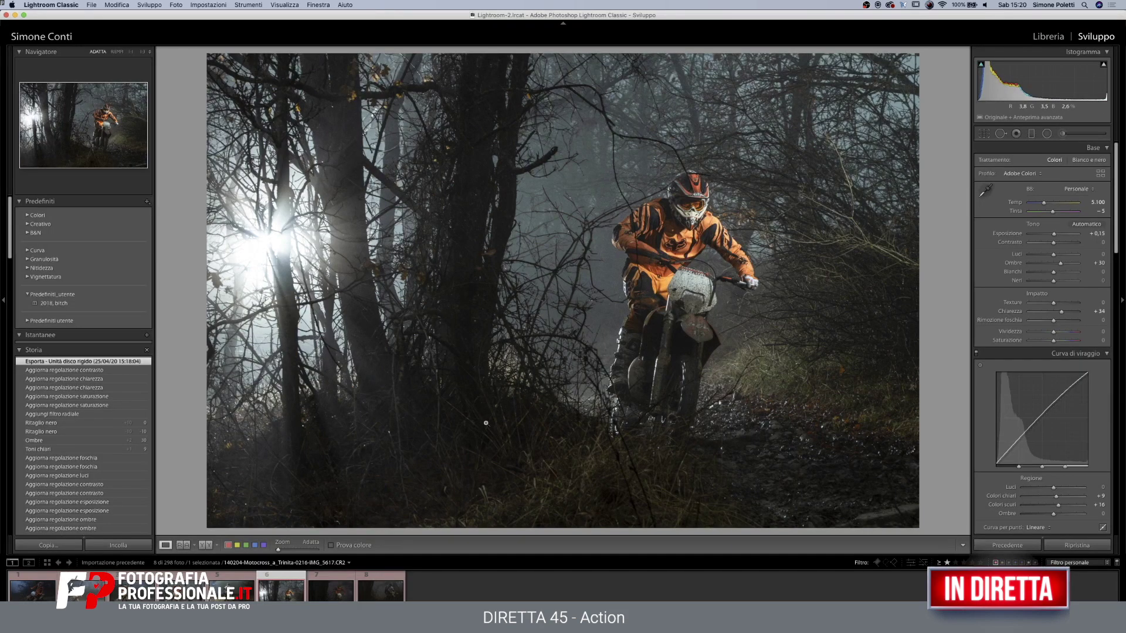
key(super+q)
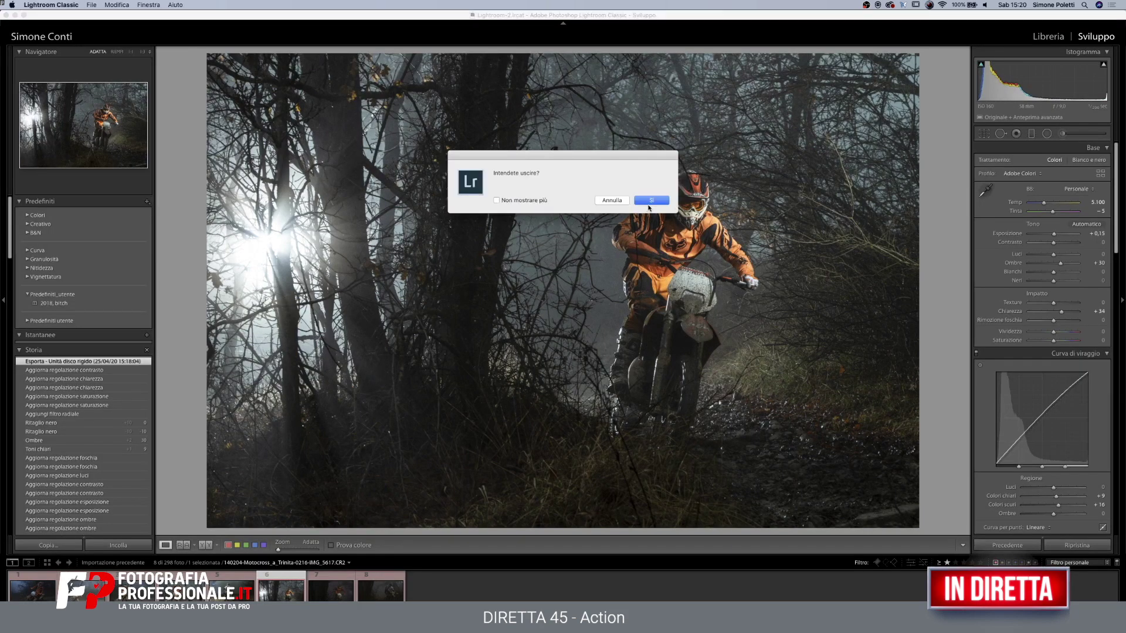
click(649, 200)
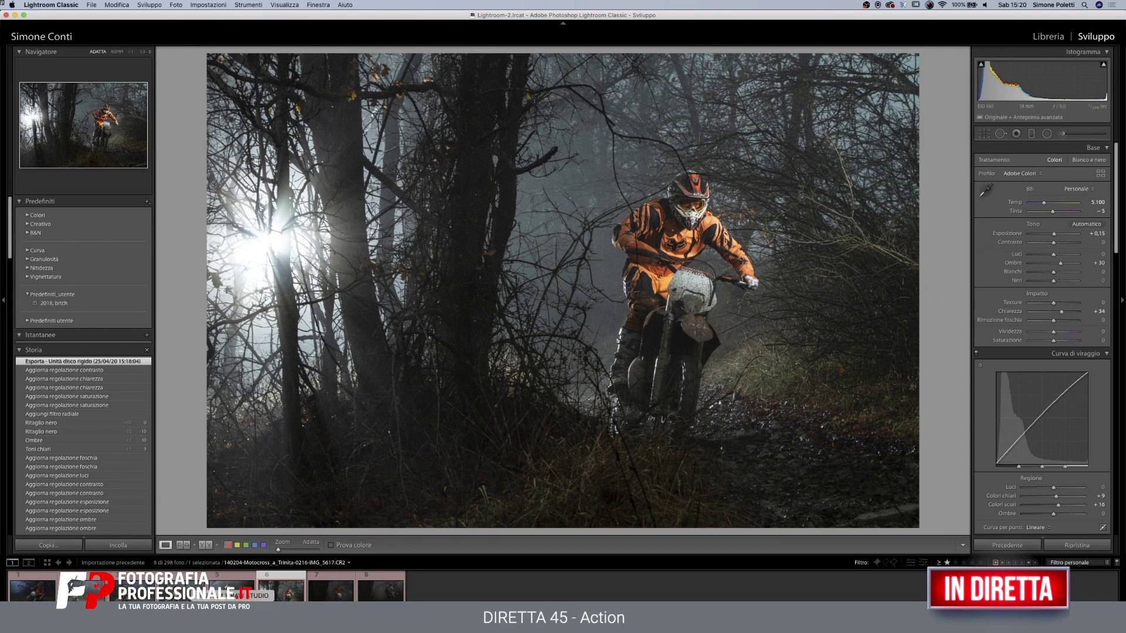
click(271, 612)
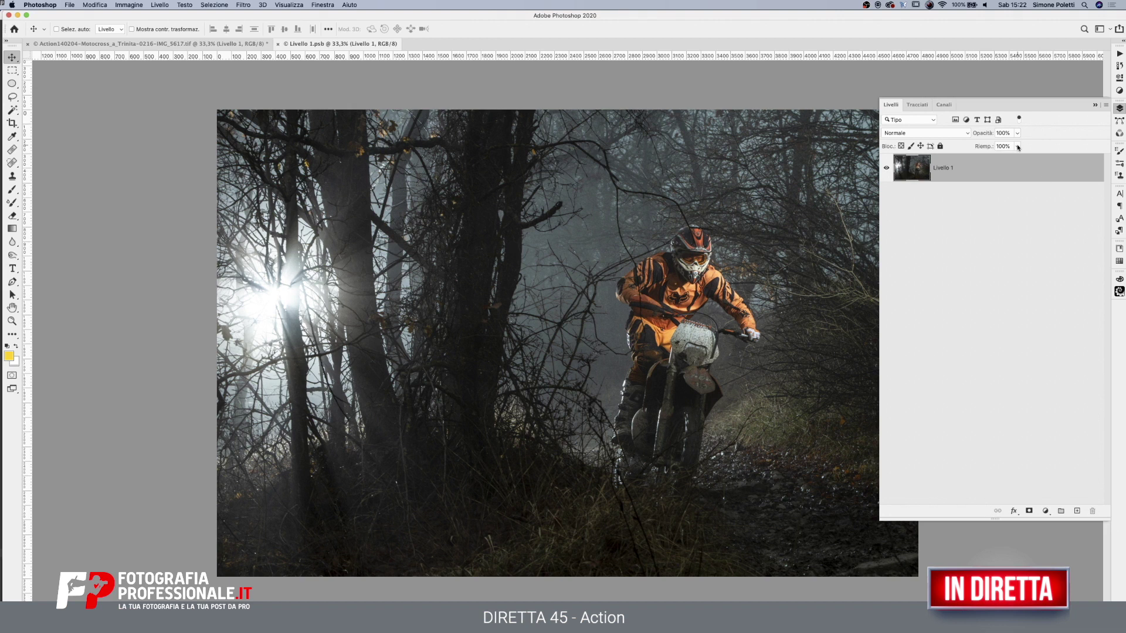
Convert the smart-object contents to Lab colour via Converti in profilo
click(1119, 133)
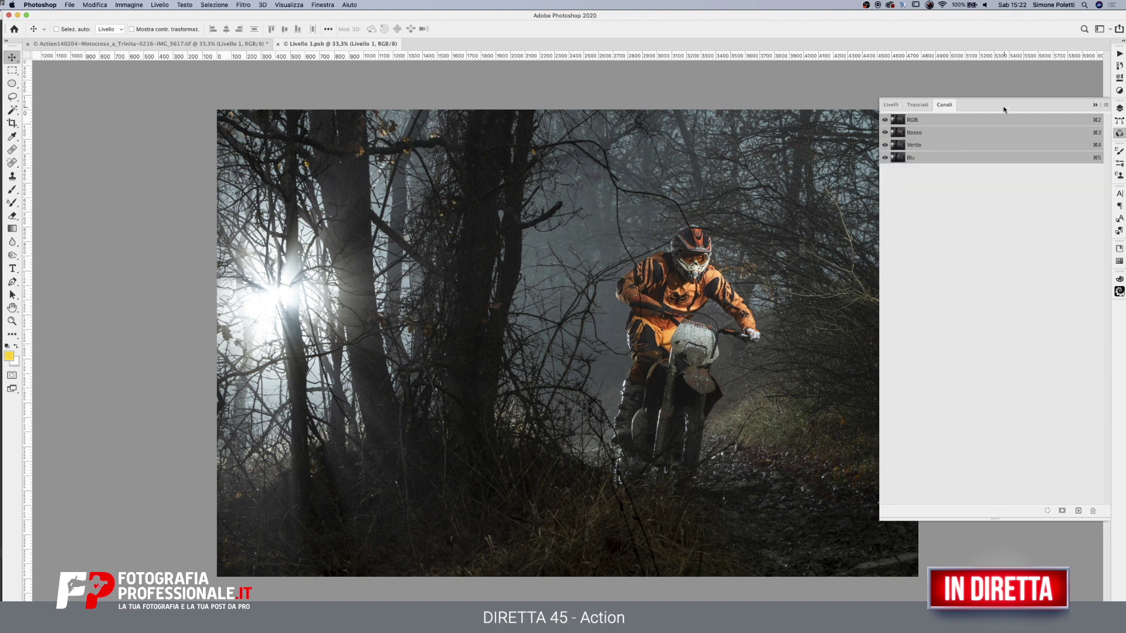
click(94, 5)
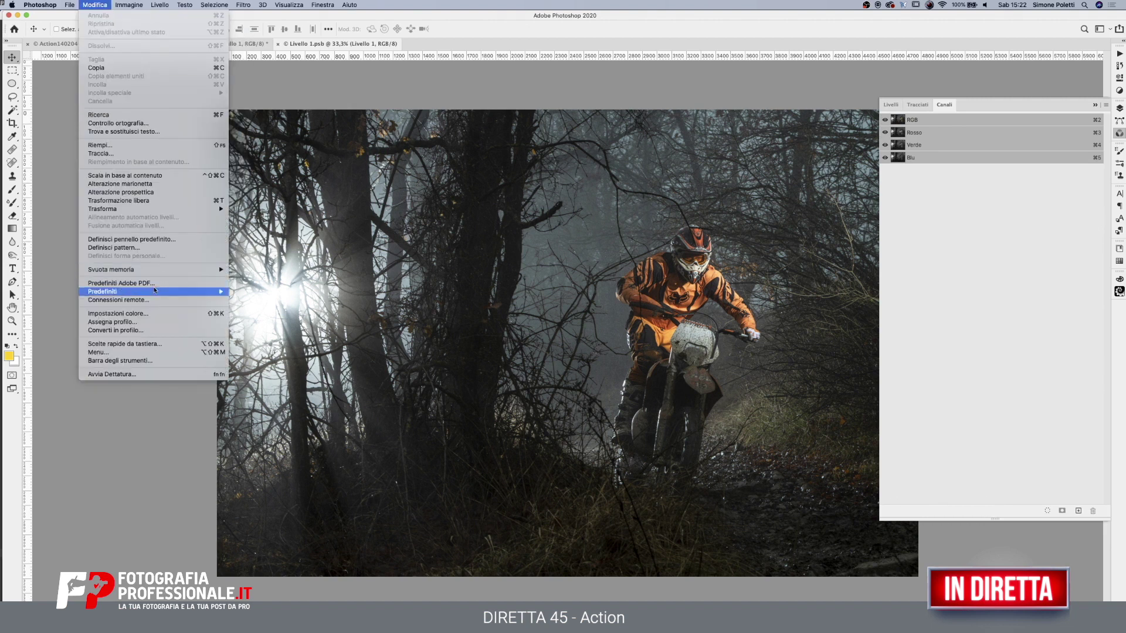
click(116, 330)
click(376, 193)
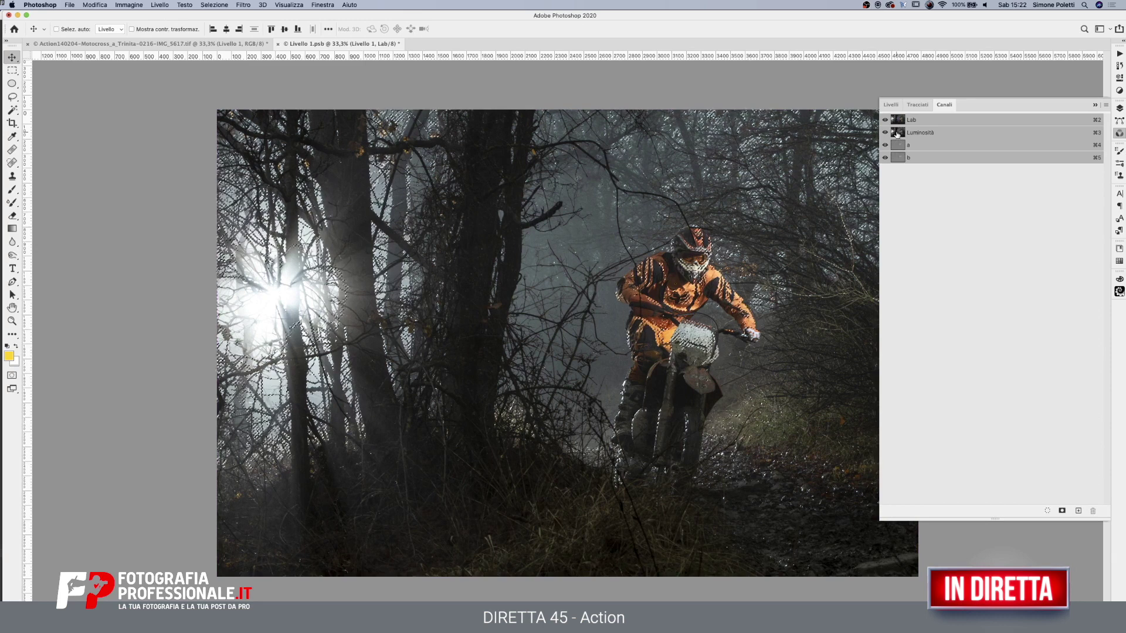
Isolate the Luminosità channel and invert the selection
click(896, 132)
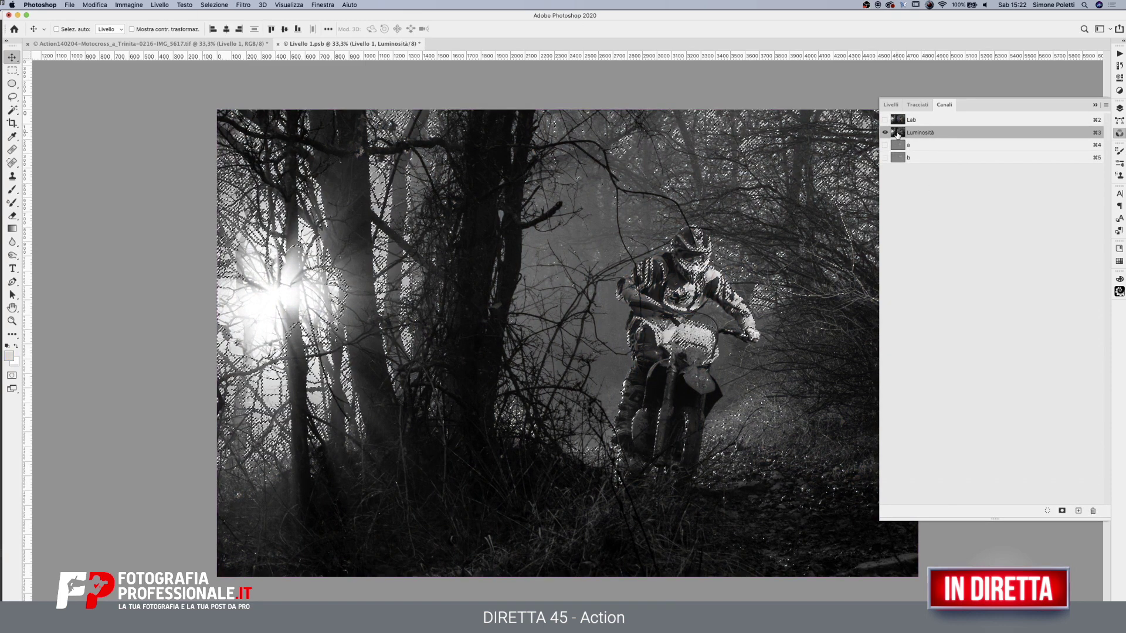
click(937, 120)
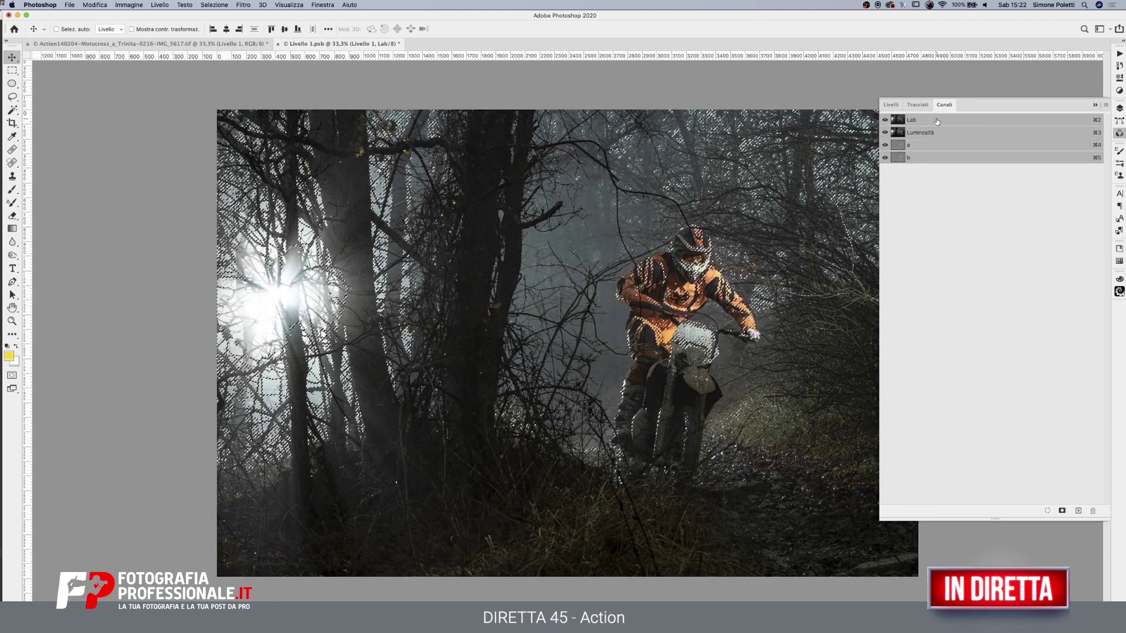
key(super+3)
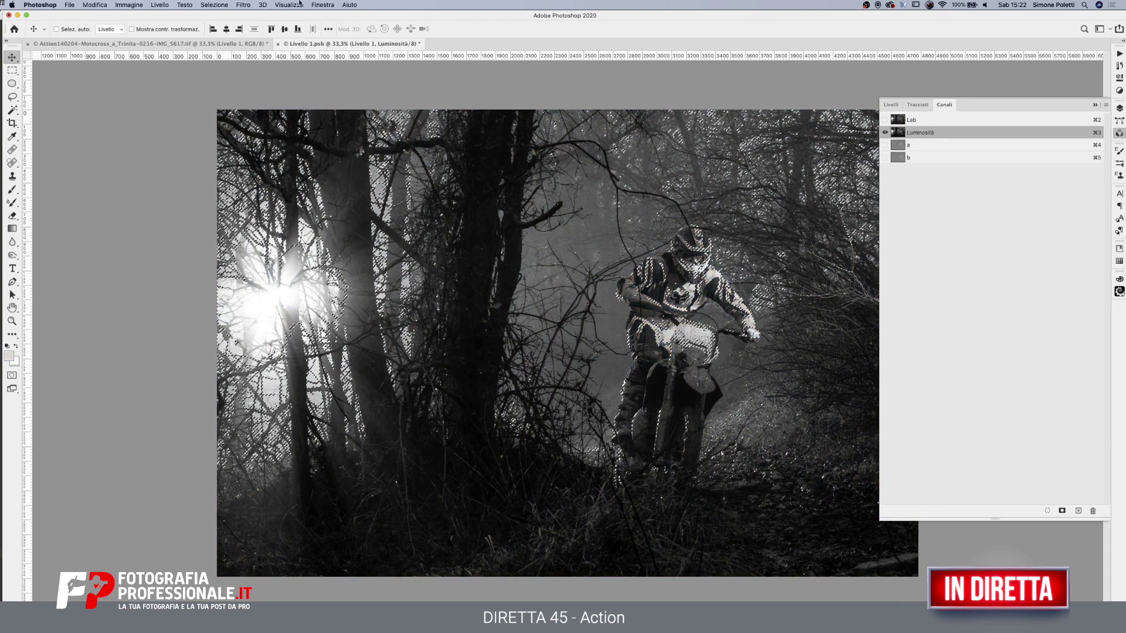
key(super+shift+i)
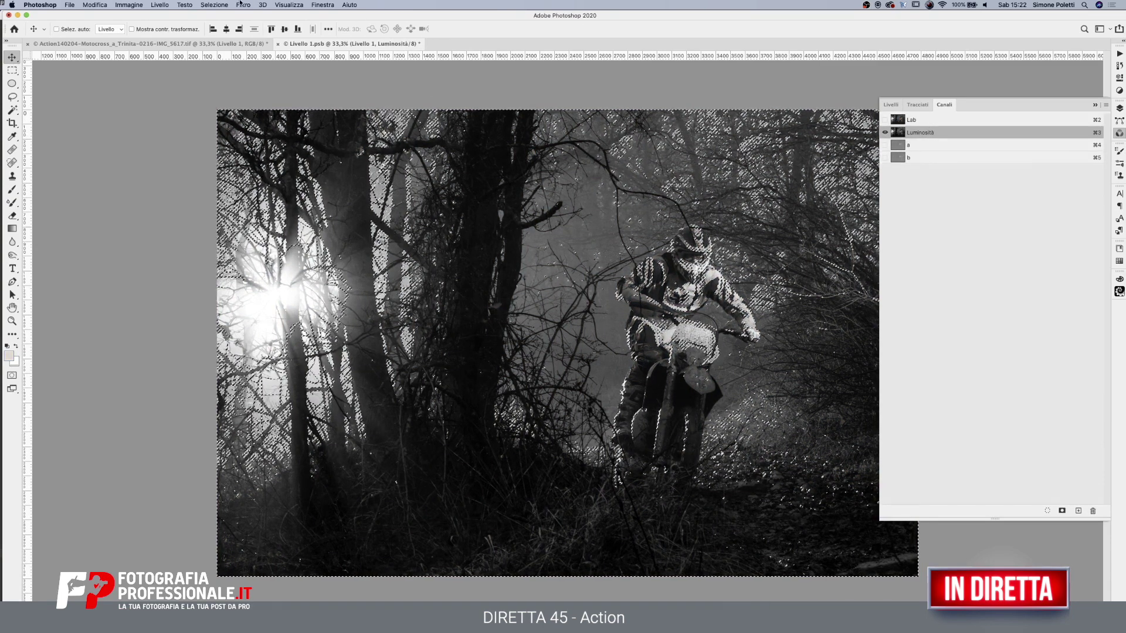
click(242, 4)
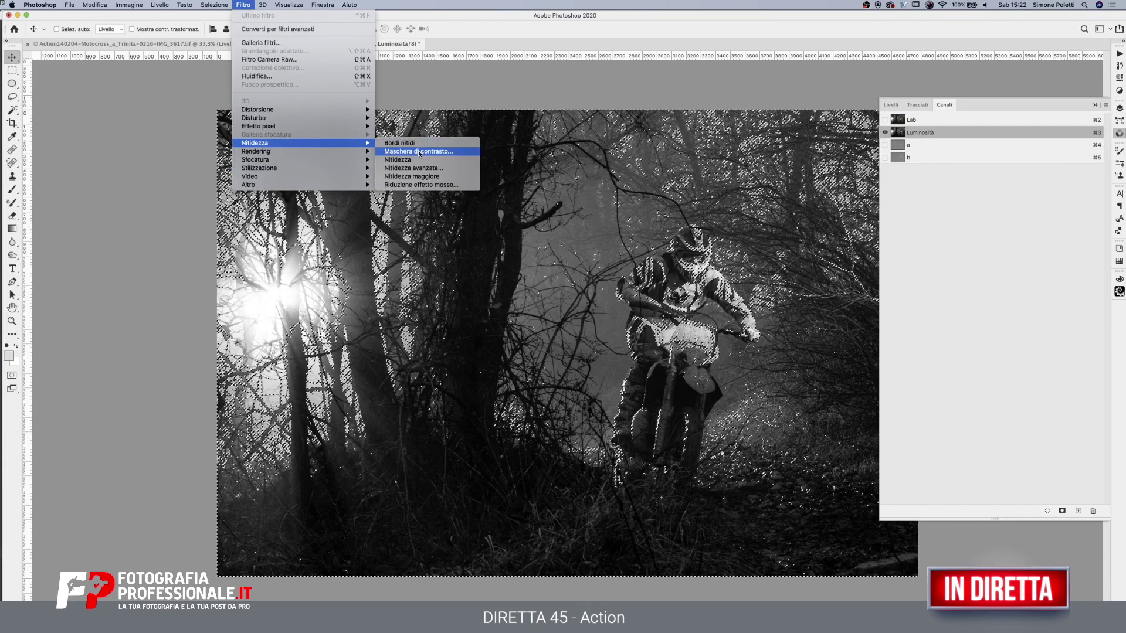
Apply Maschera di contrasto at 500% with a 1-pixel radius to Luminosità
click(419, 152)
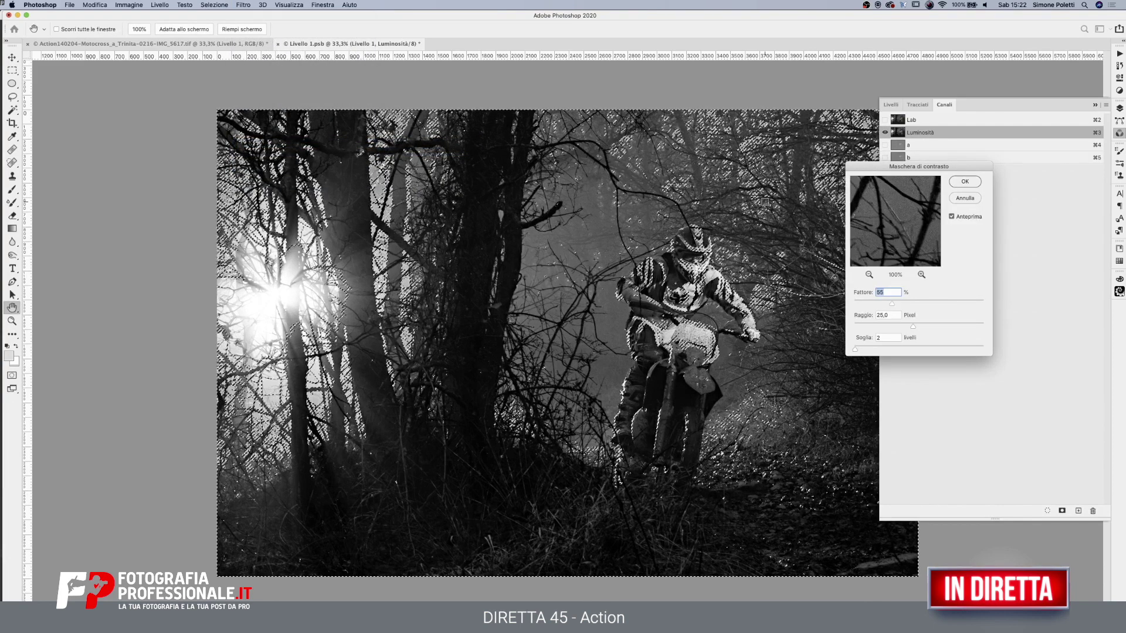
text(500)
key(Tab)
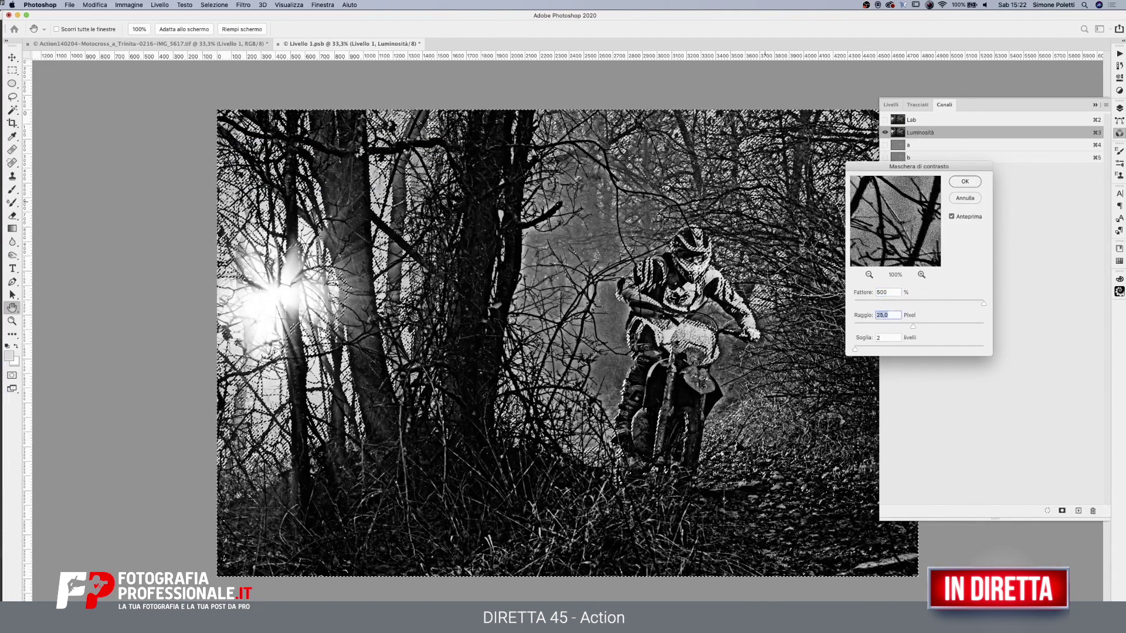
text(1)
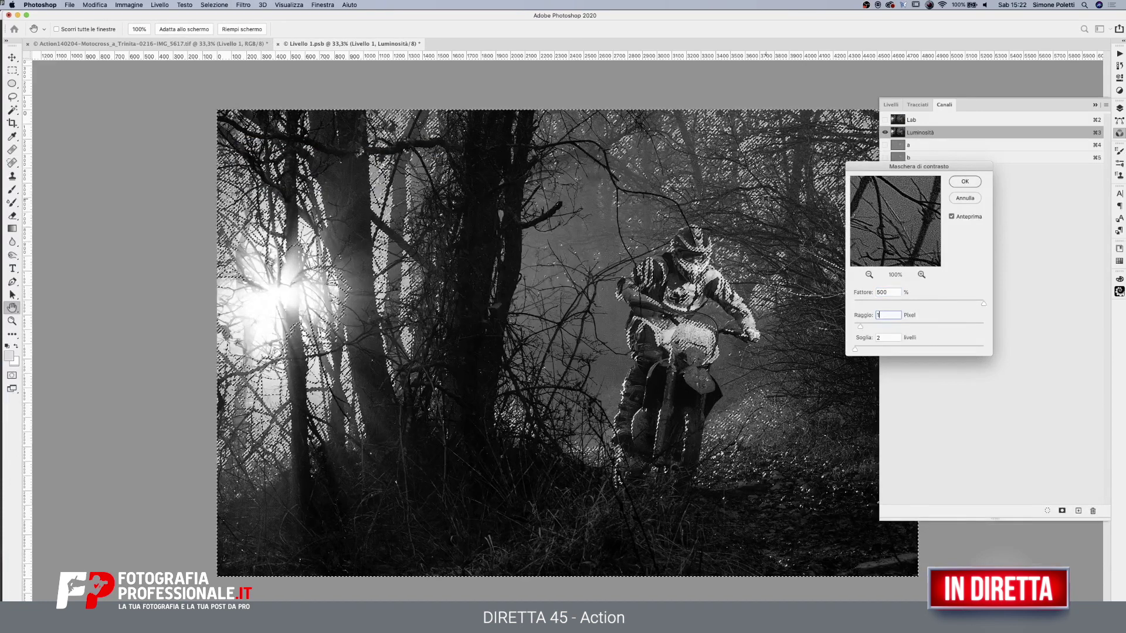
click(965, 181)
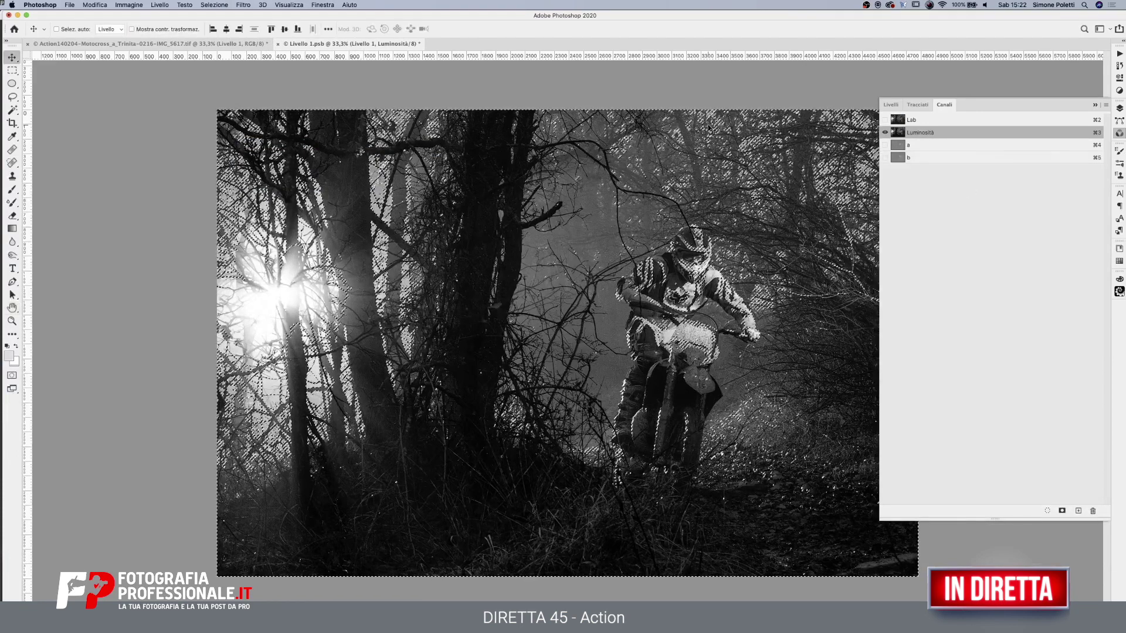
Apply a second Maschera di contrasto at 55%, 15 pixels, then return to Lab and deselect
click(243, 5)
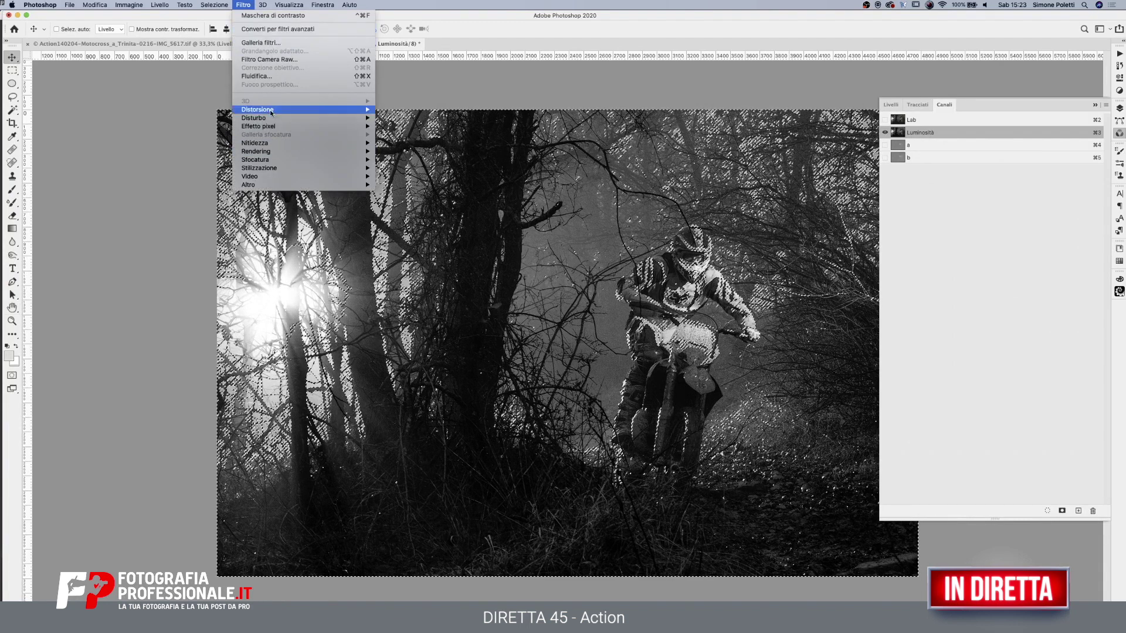
mouse_move(255, 143)
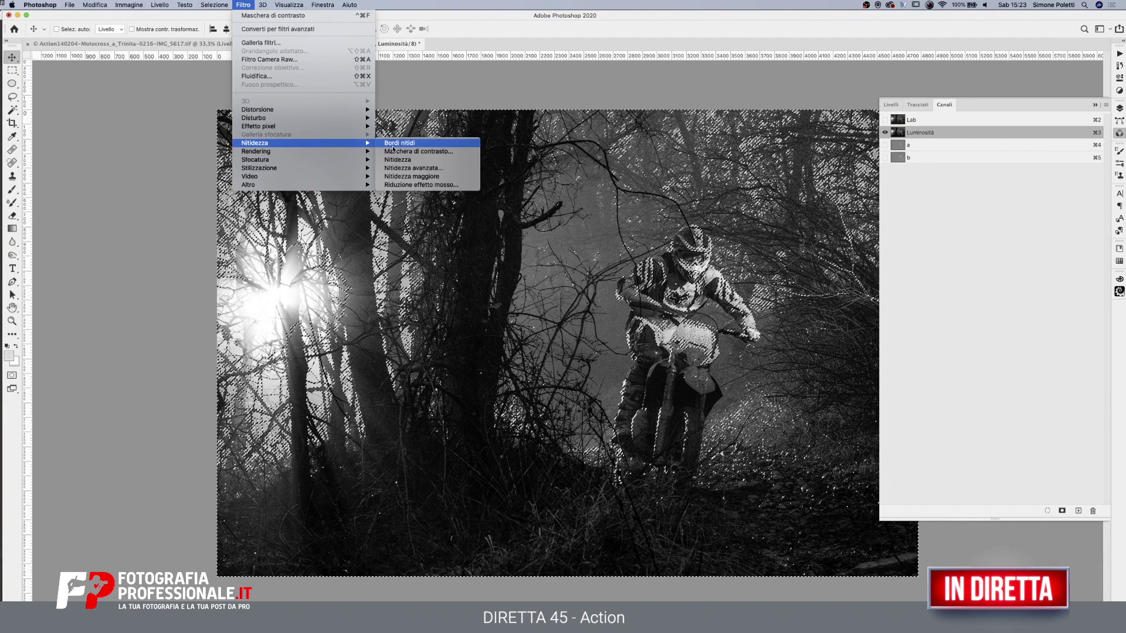
click(414, 152)
text(55)
key(Tab)
text(15)
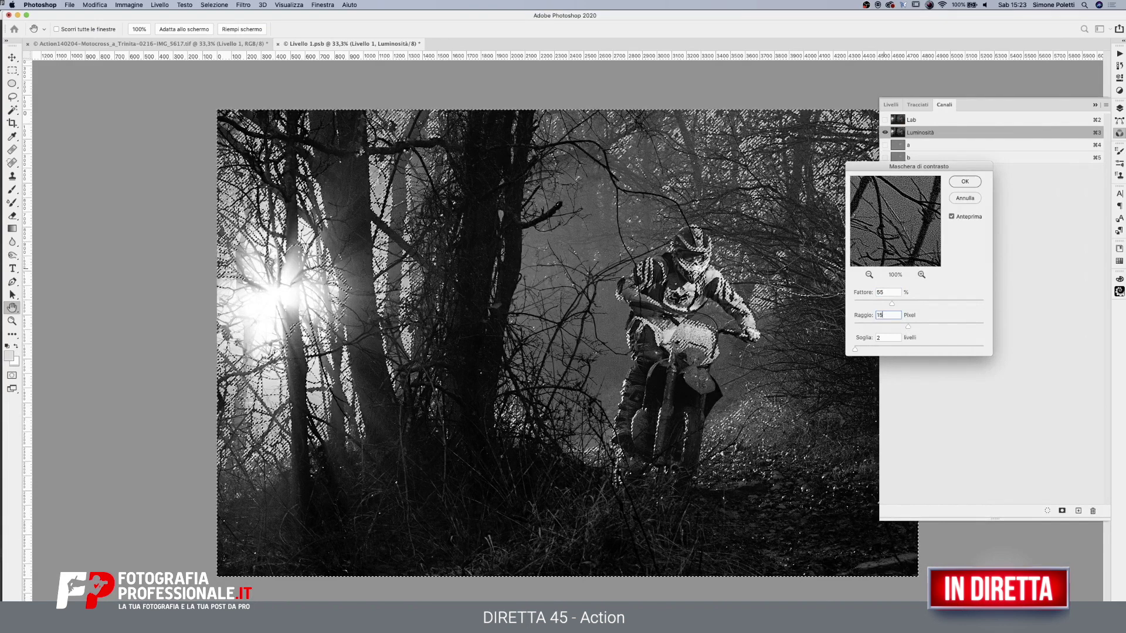
key(Return)
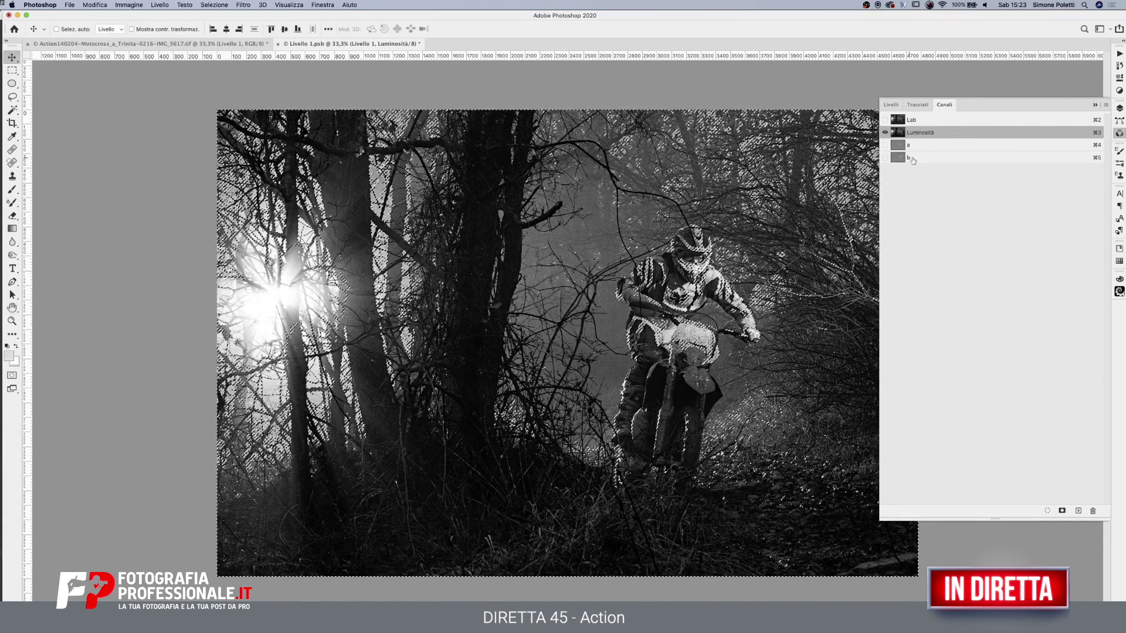
click(897, 120)
key(ctrl+d)
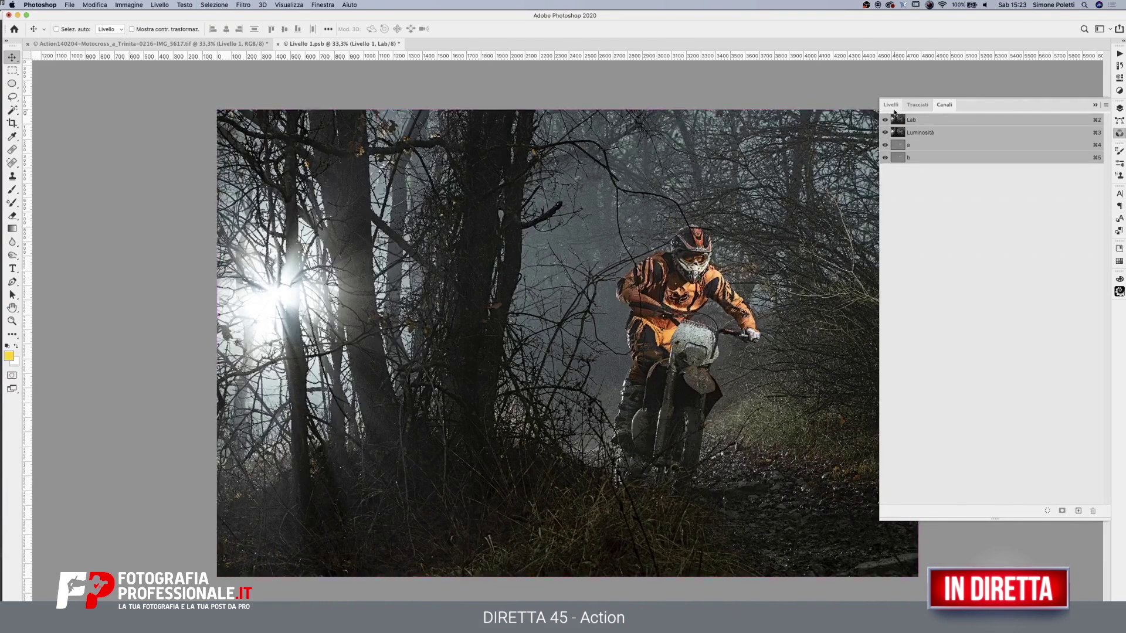
Save and close Livello 1.psb, acknowledging the save notice
click(890, 105)
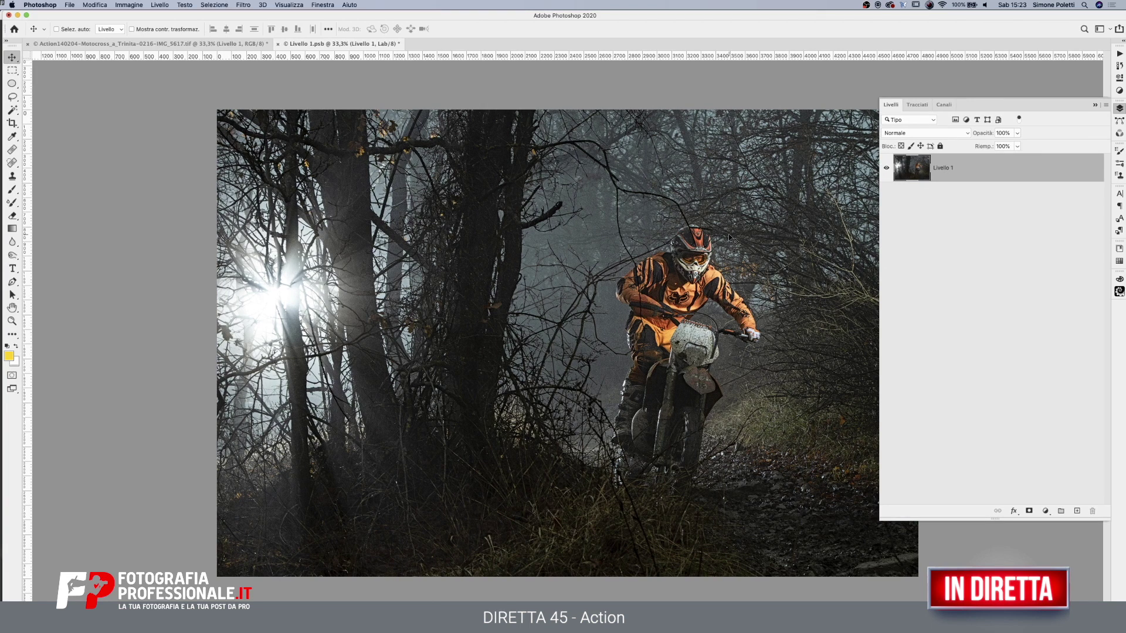
key(super+s)
key(super+w)
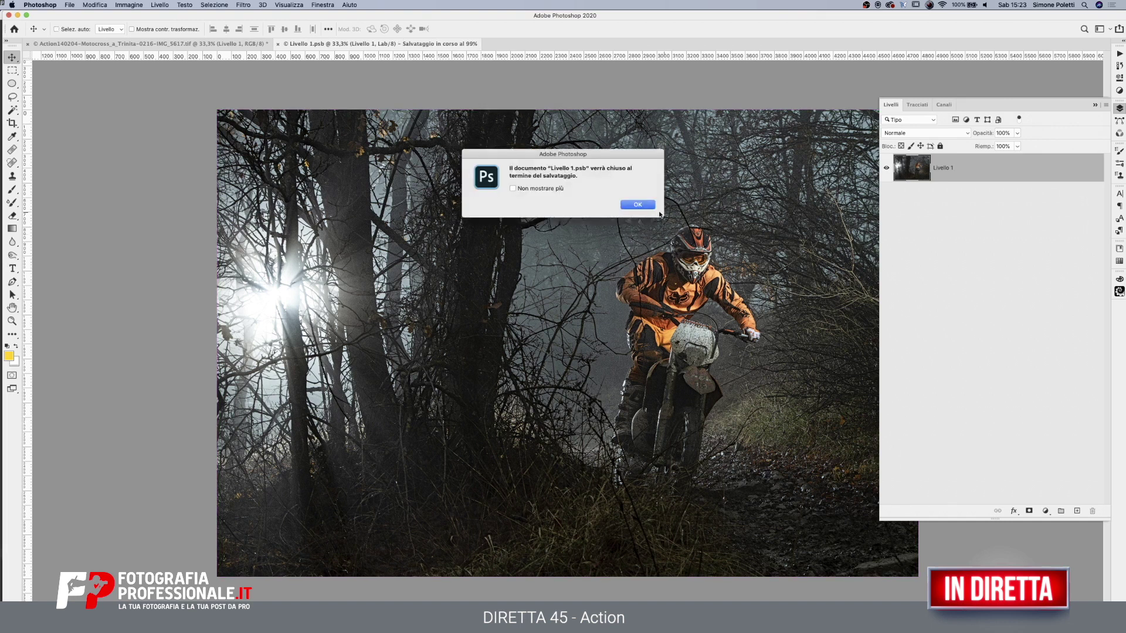
click(638, 206)
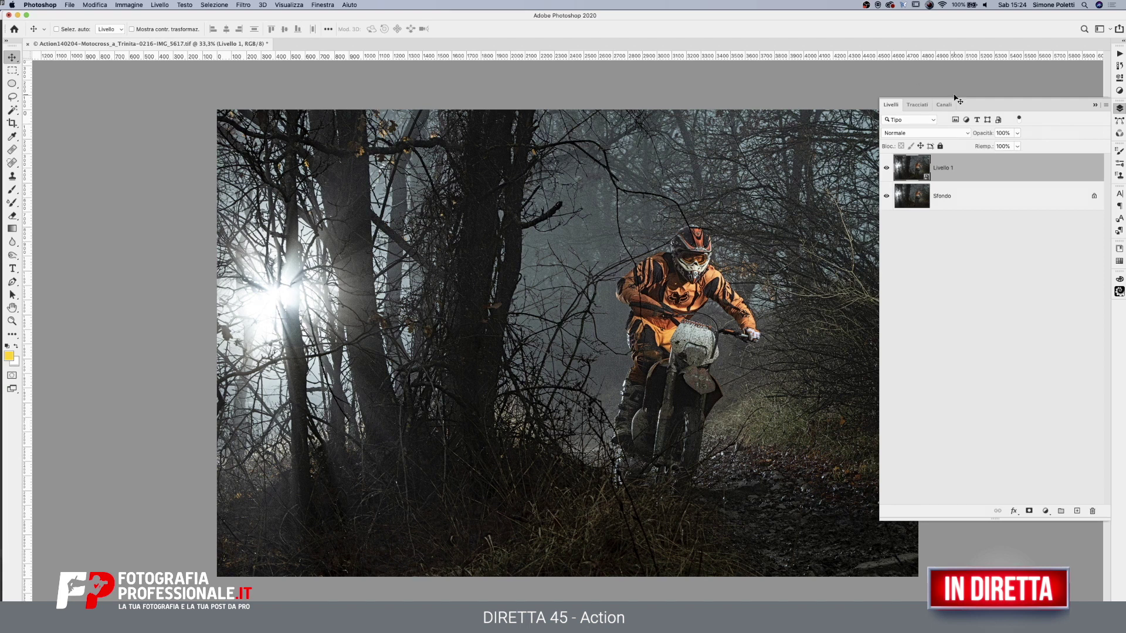
Rearrange the panel dock and show the Layers and Paths panels
click(1095, 108)
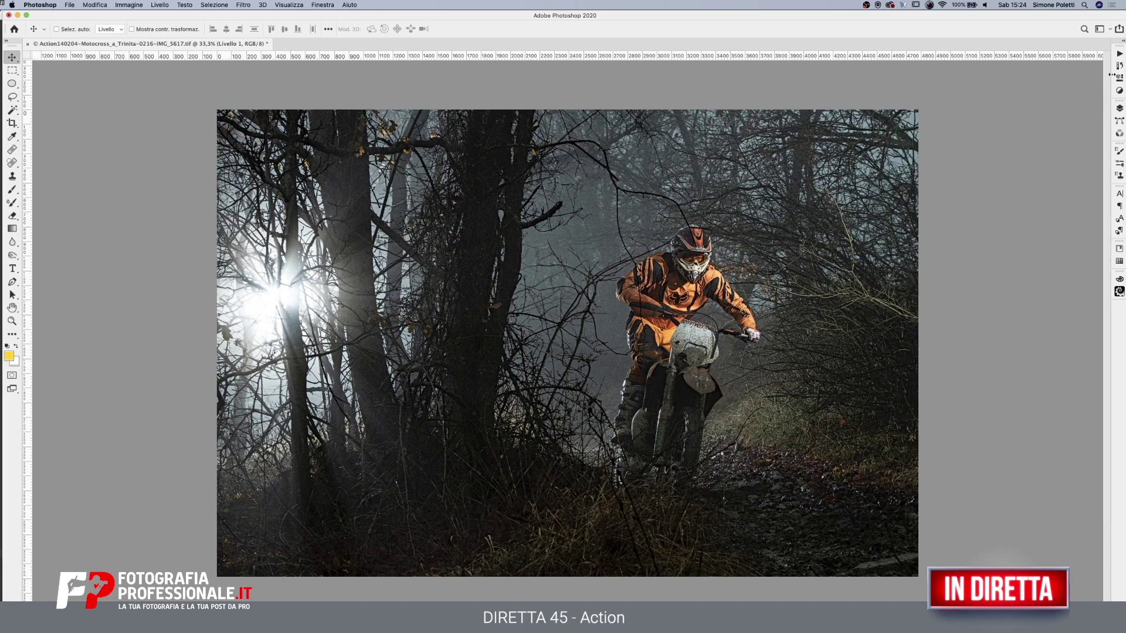
click(1122, 40)
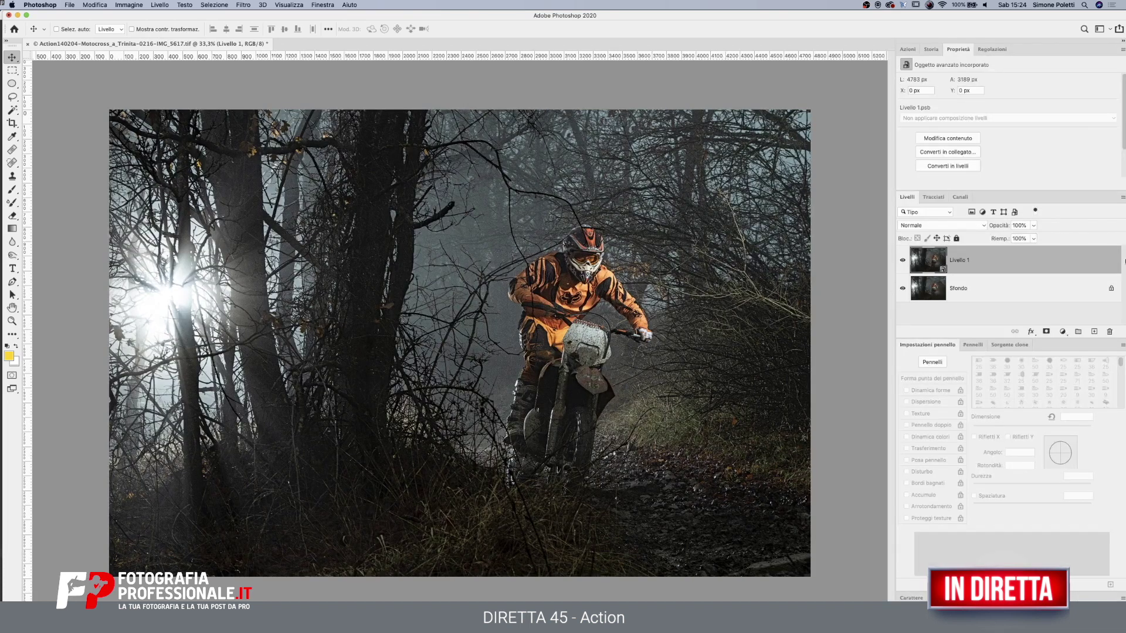
click(1122, 41)
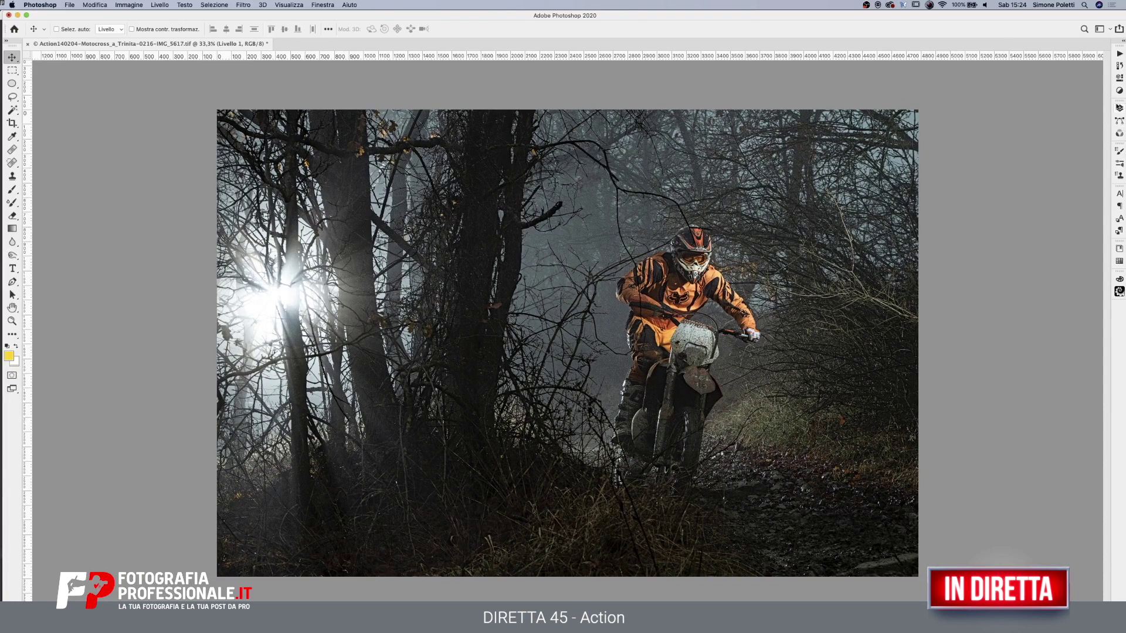
click(1119, 108)
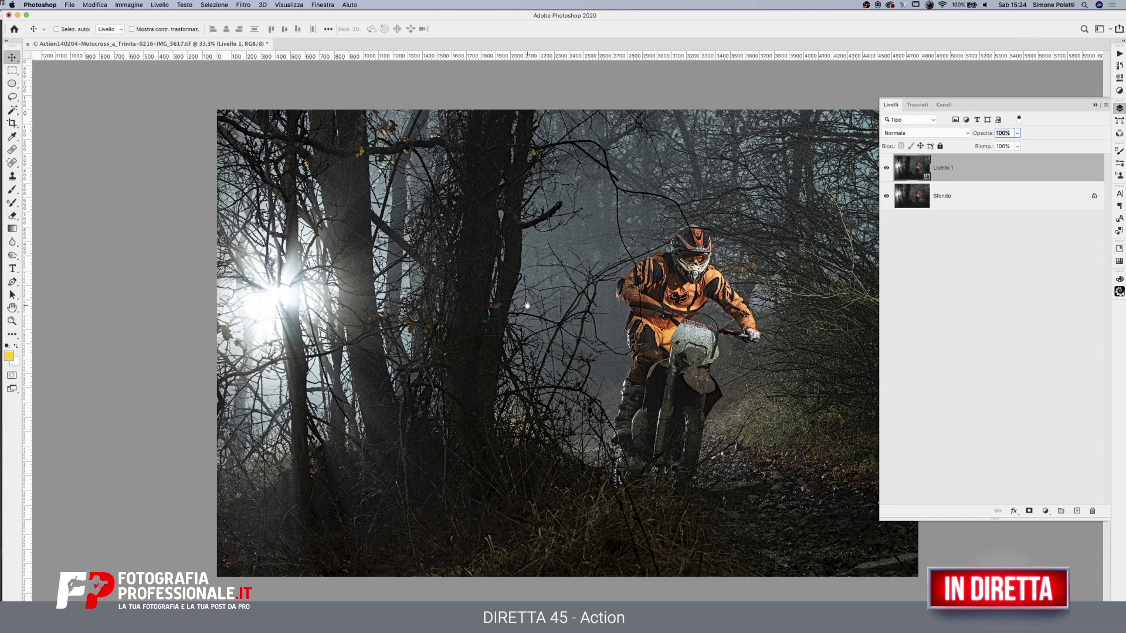
click(1119, 121)
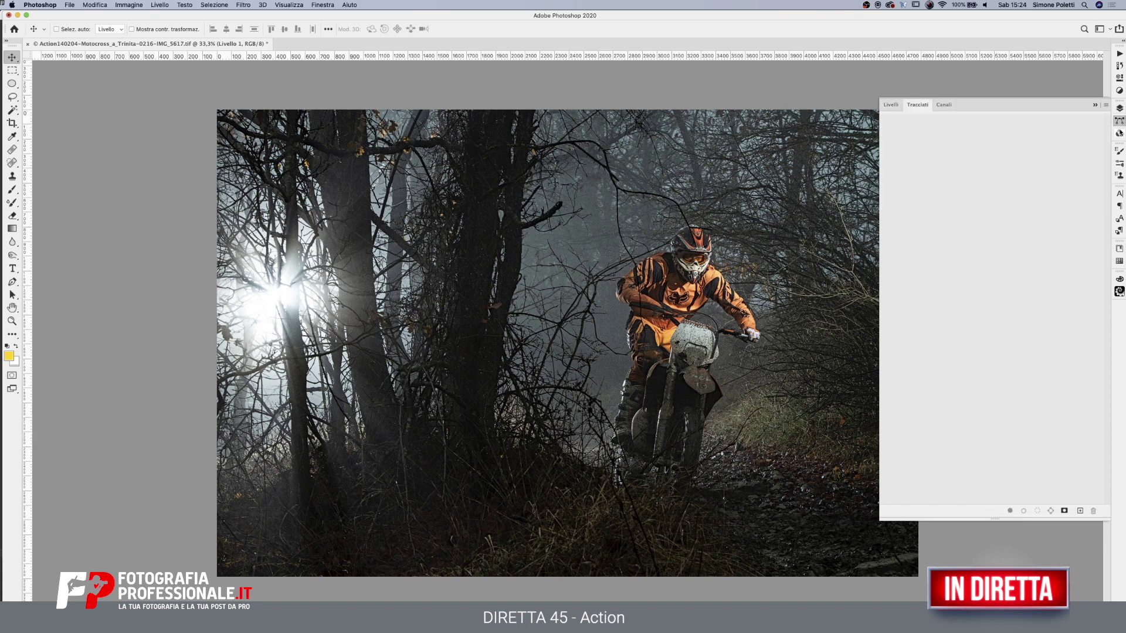
Rename the Livello 1 smart-object layer above Sfondo to 'Double Focus'
click(1119, 134)
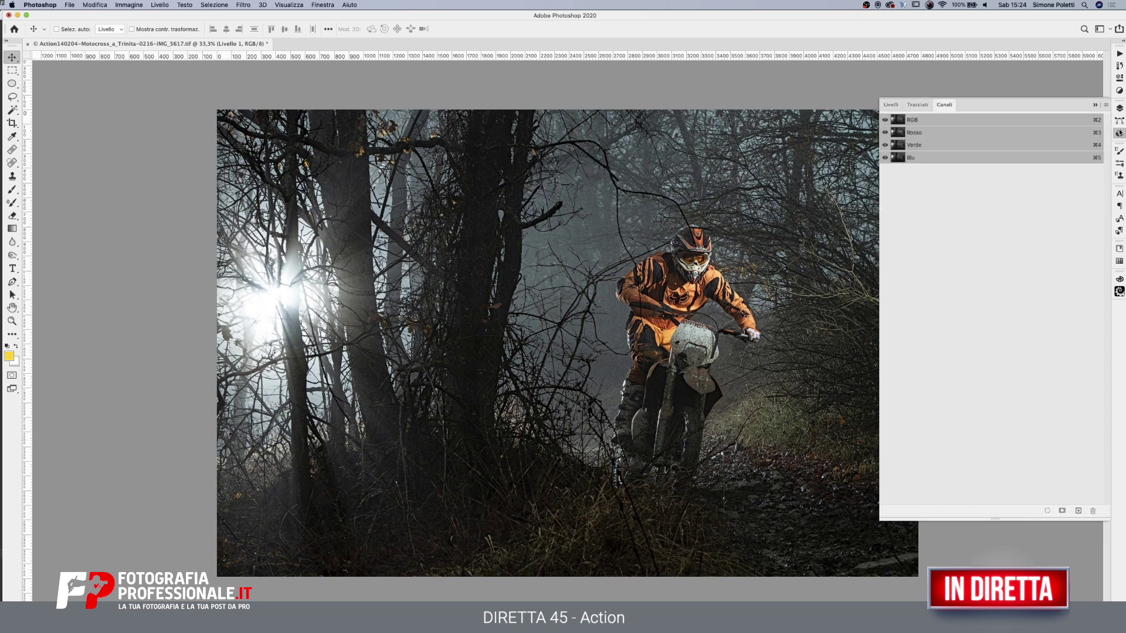
click(1119, 109)
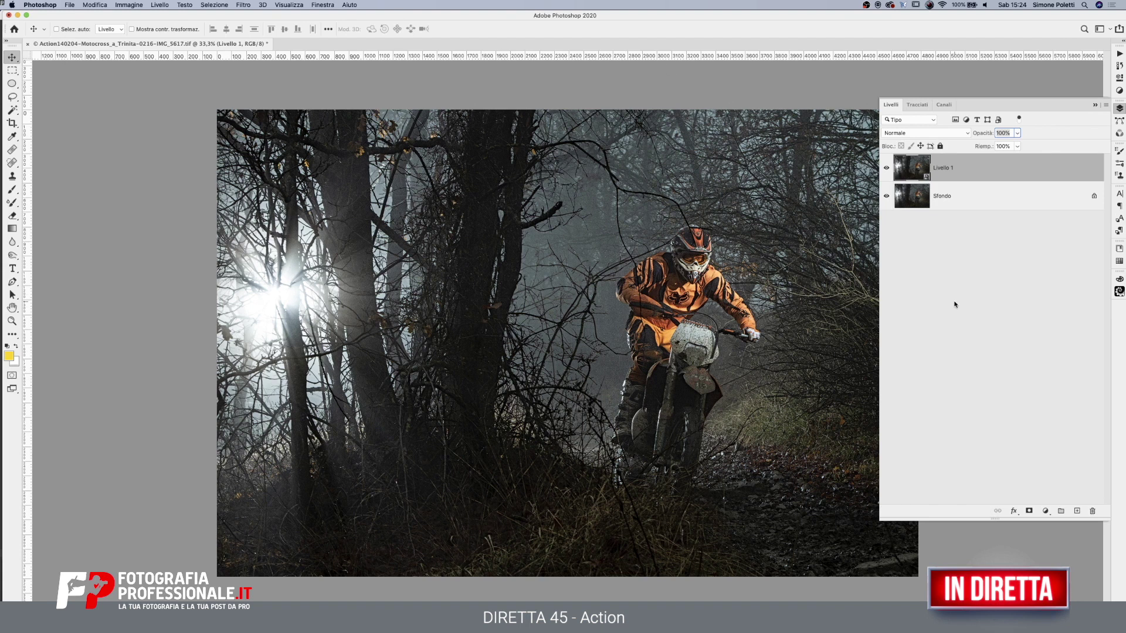
double_click(943, 167)
text(Double Focus)
key(Return)
click(1118, 108)
click(1118, 108)
drag(888, 104, 752, 272)
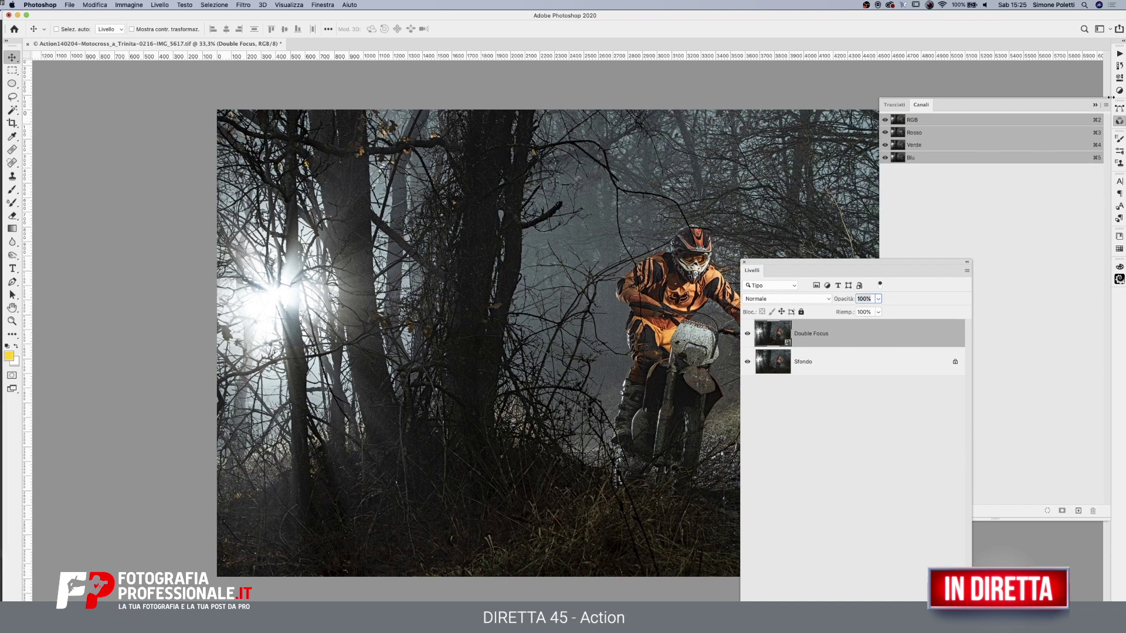
click(1094, 105)
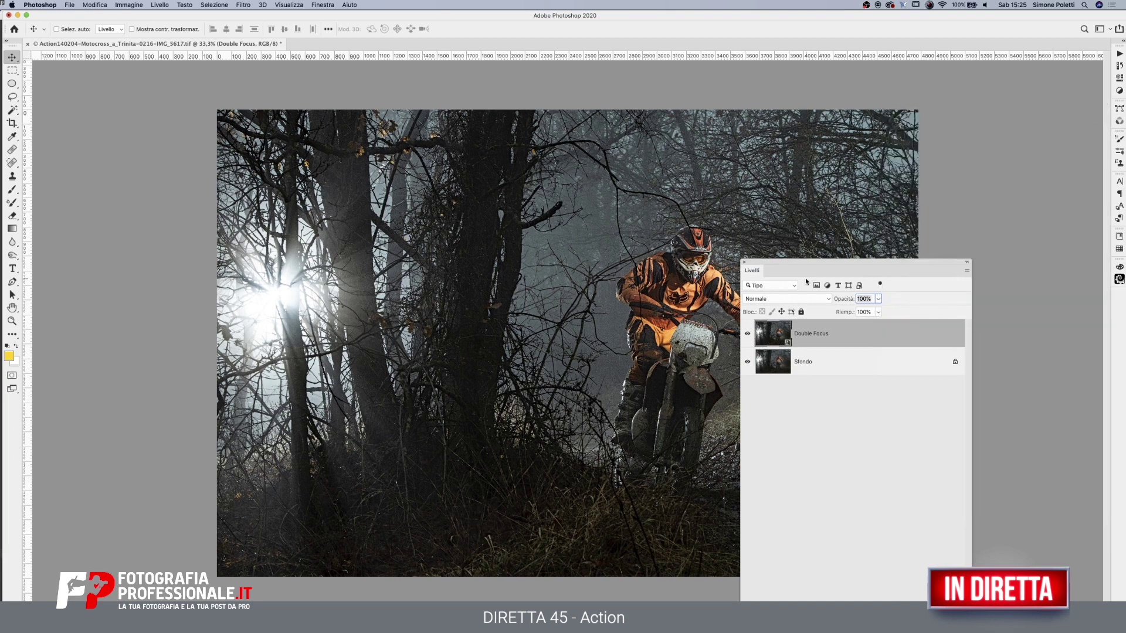
drag(757, 268, 1118, 105)
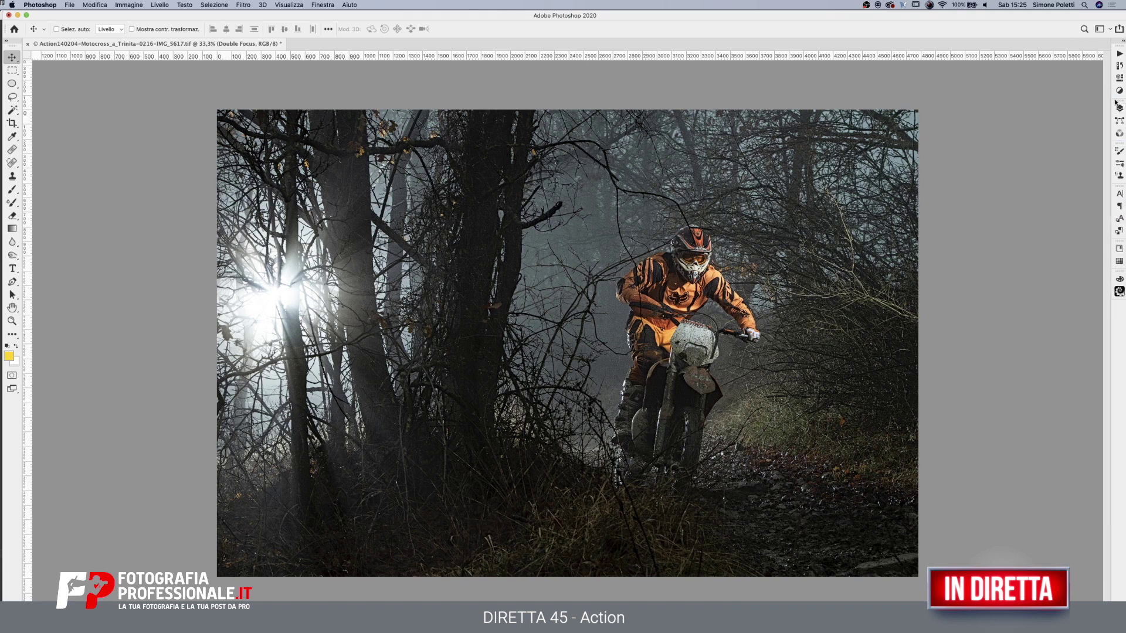
mouse_move(1119, 108)
mouse_down()
mouse_move(987, 127)
mouse_move(645, 117)
mouse_up()
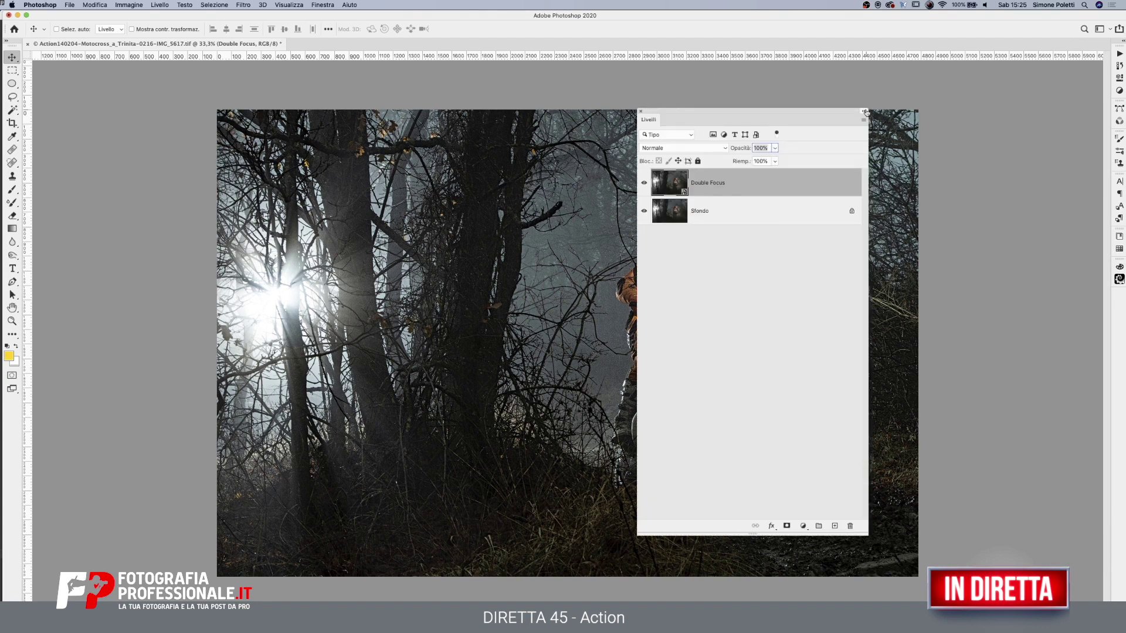
click(863, 111)
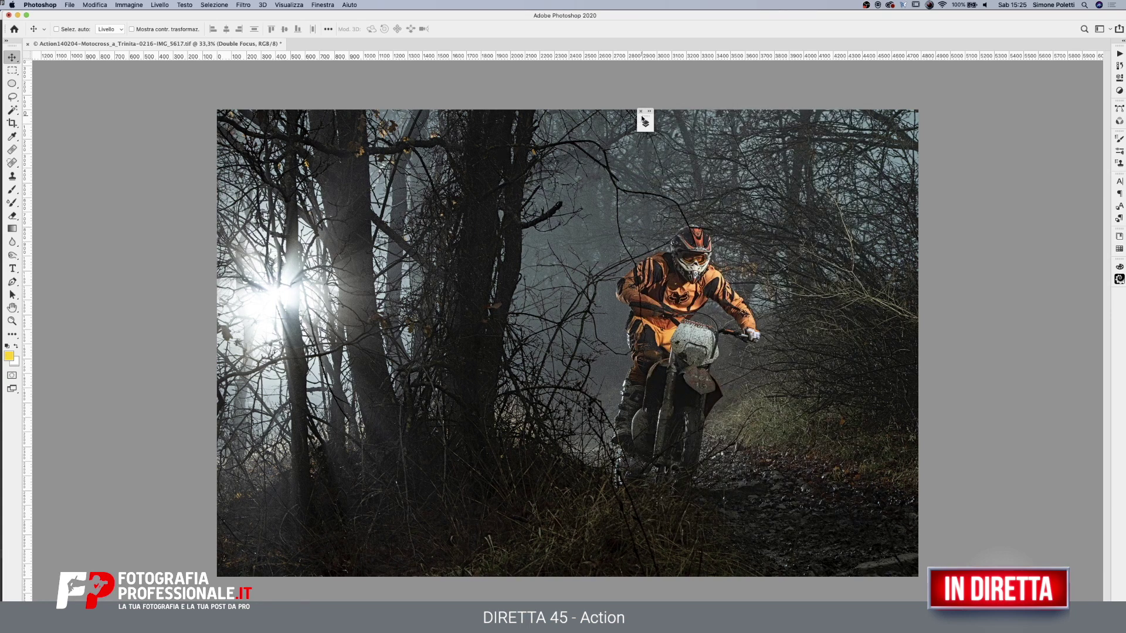
drag(645, 124, 1116, 106)
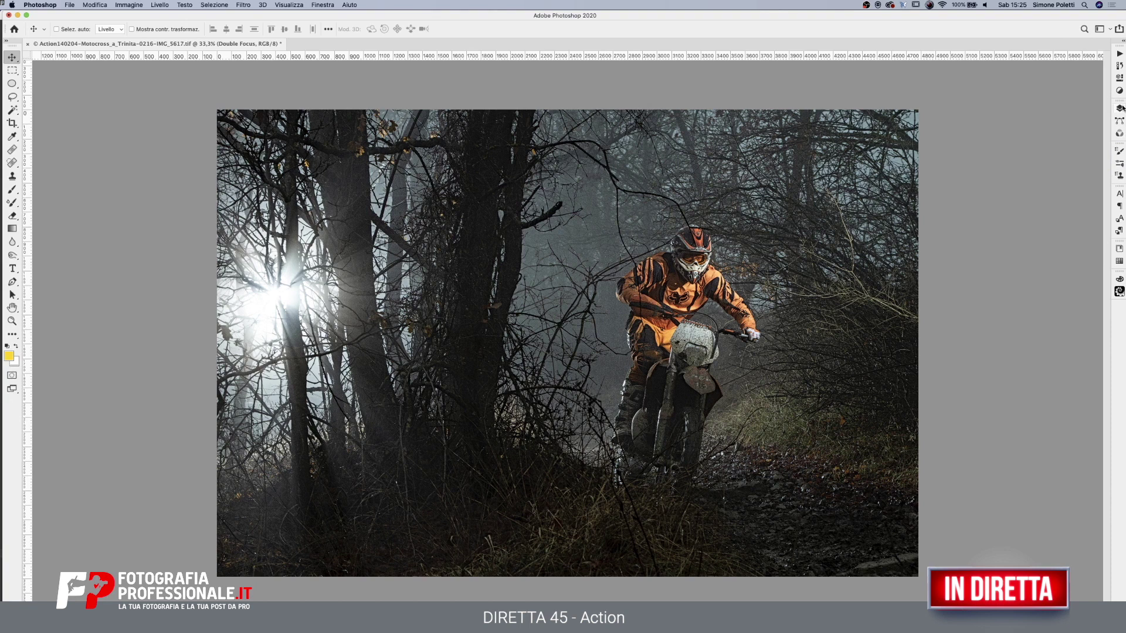
click(1119, 108)
click(1118, 134)
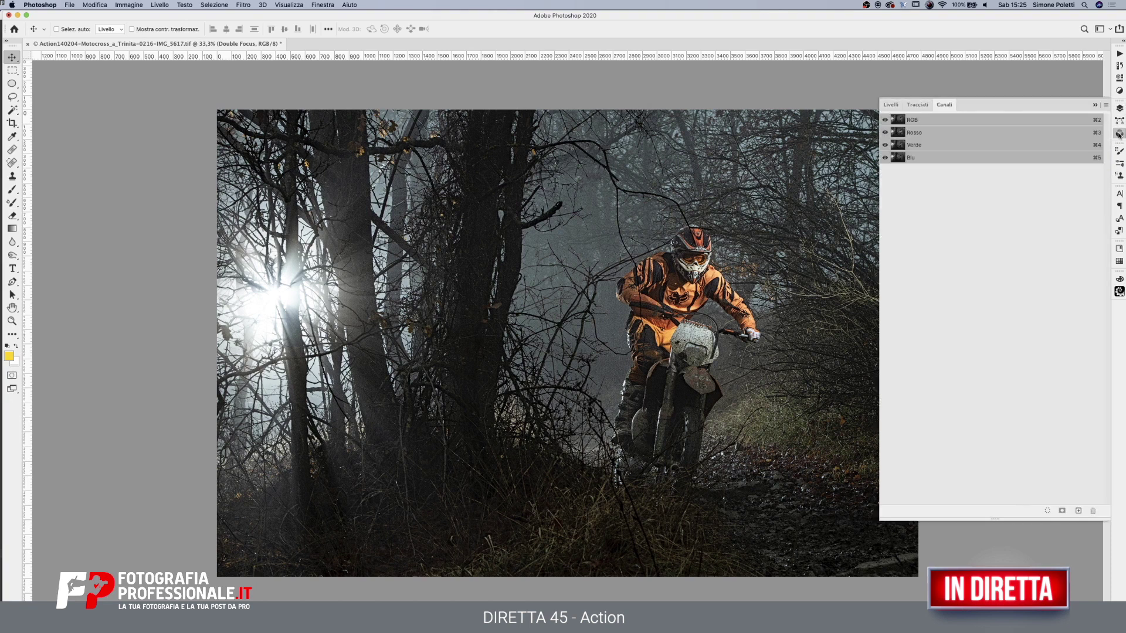
click(1119, 162)
click(1119, 176)
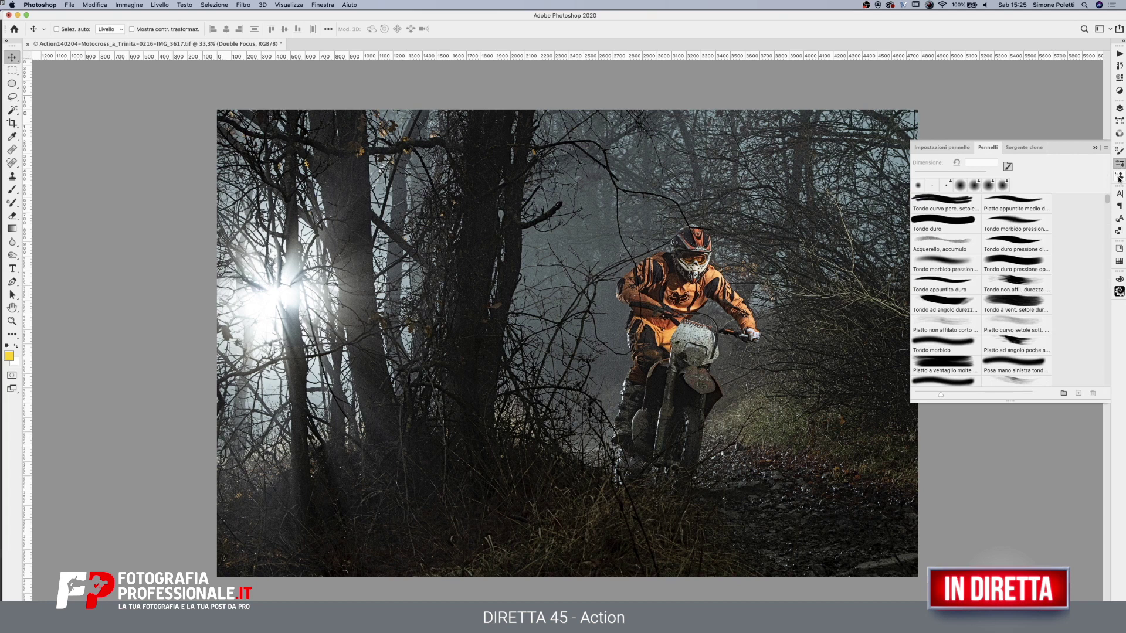
click(1119, 175)
click(1119, 152)
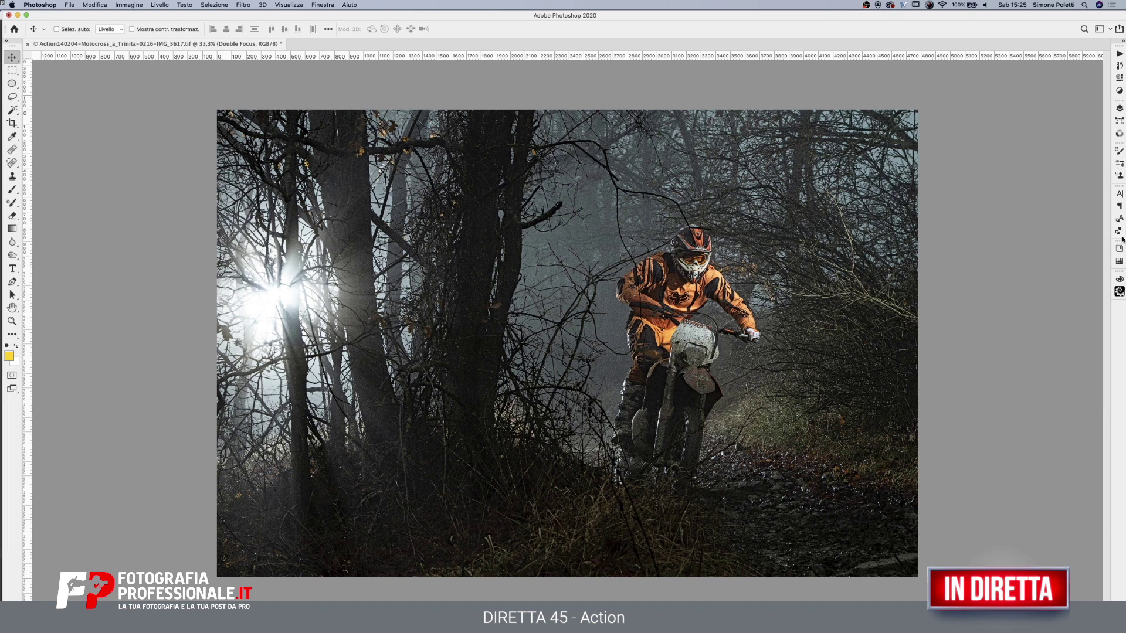
click(1119, 109)
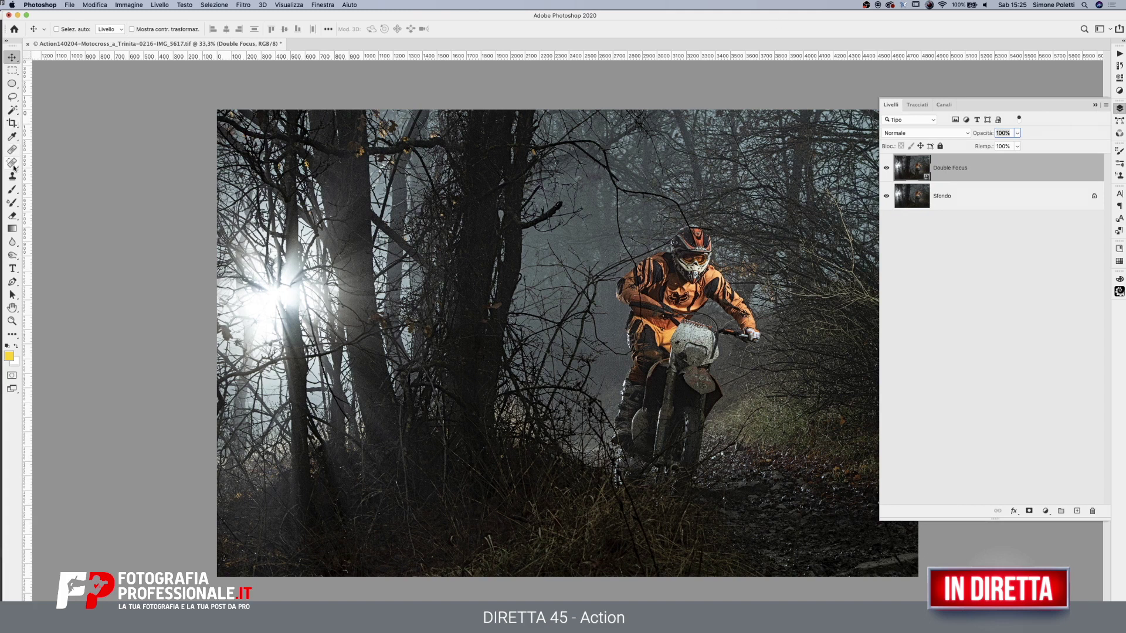
Try painting on Double Focus with the Brush tool and dismiss the rasterize warning
click(12, 189)
click(569, 237)
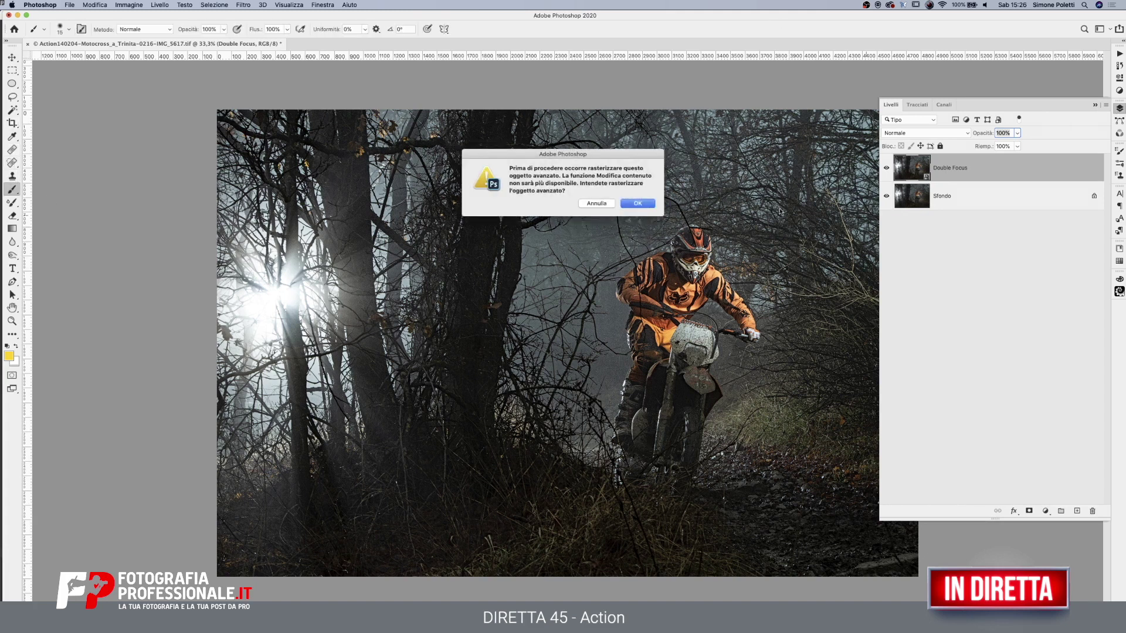
click(626, 204)
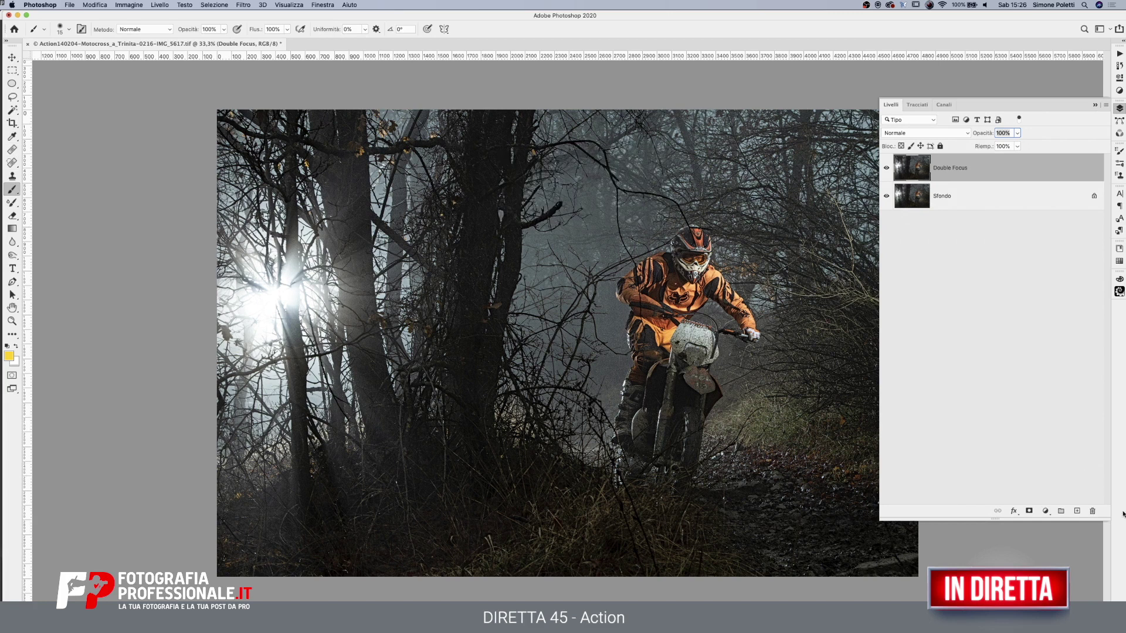
Add a new empty layer above Double Focus, then paint and undo a yellow test stroke
click(1076, 510)
drag(575, 326, 645, 403)
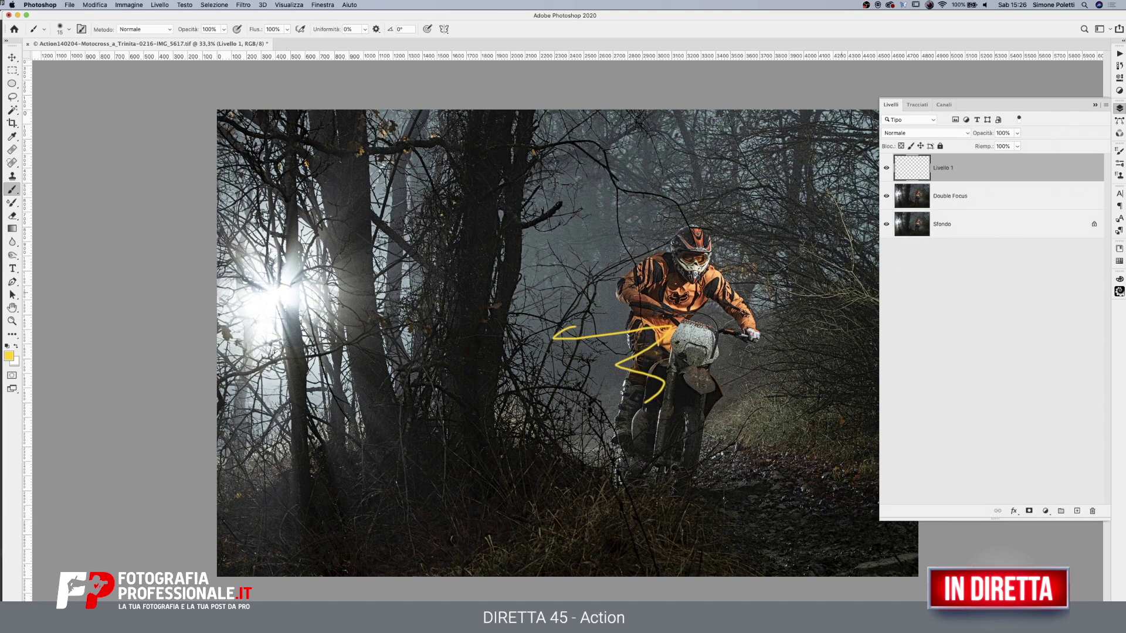
key(ctrl+z)
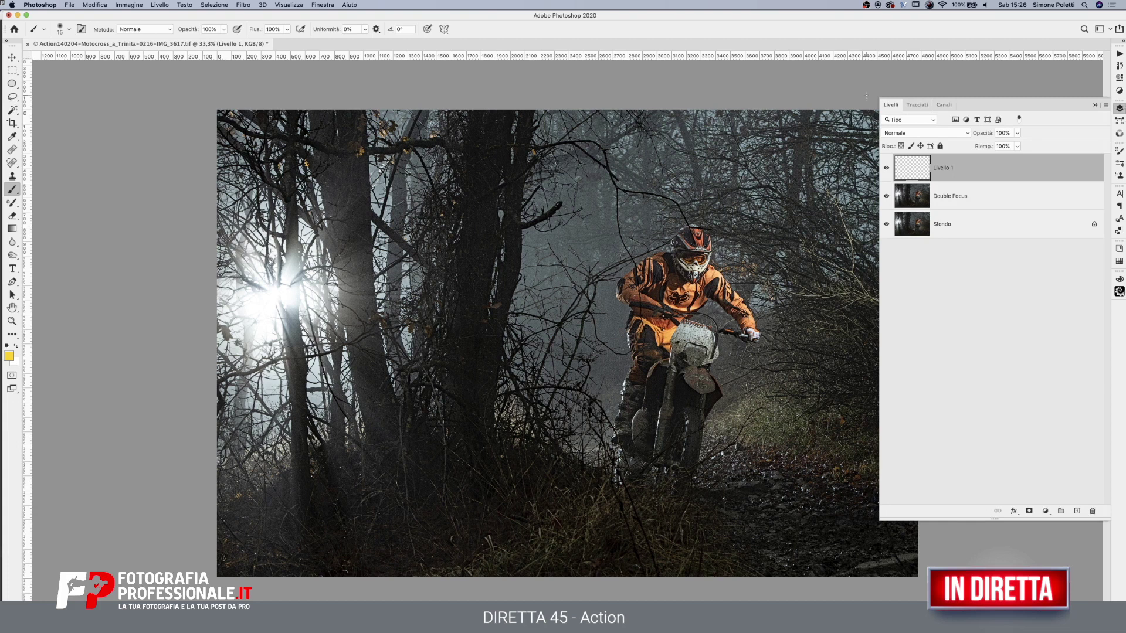
drag(879, 520, 1020, 514)
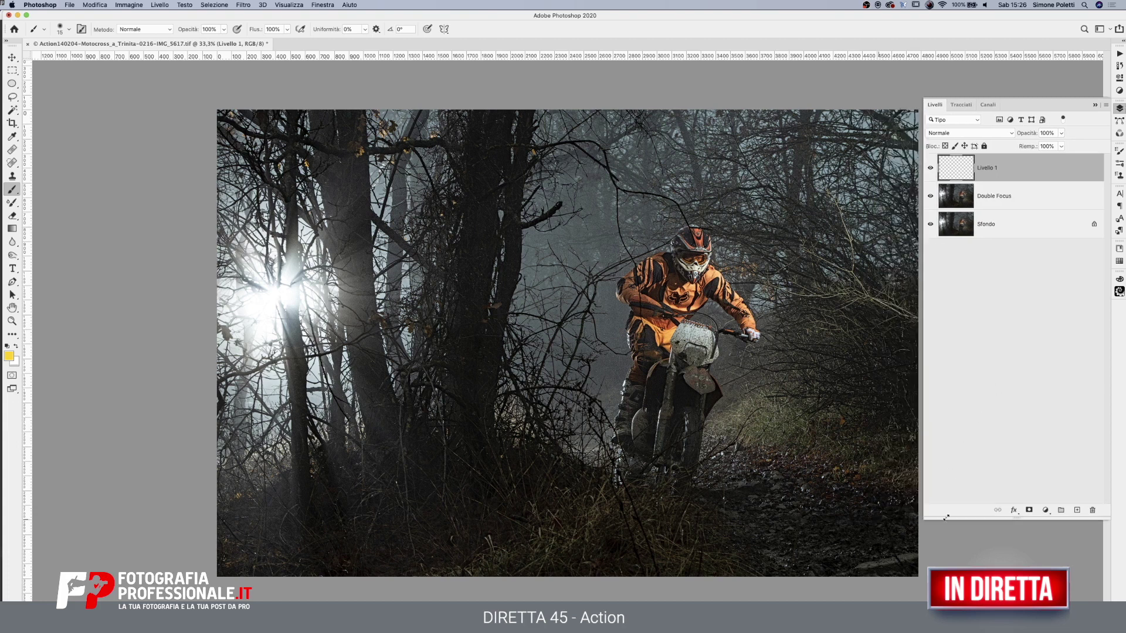
click(322, 5)
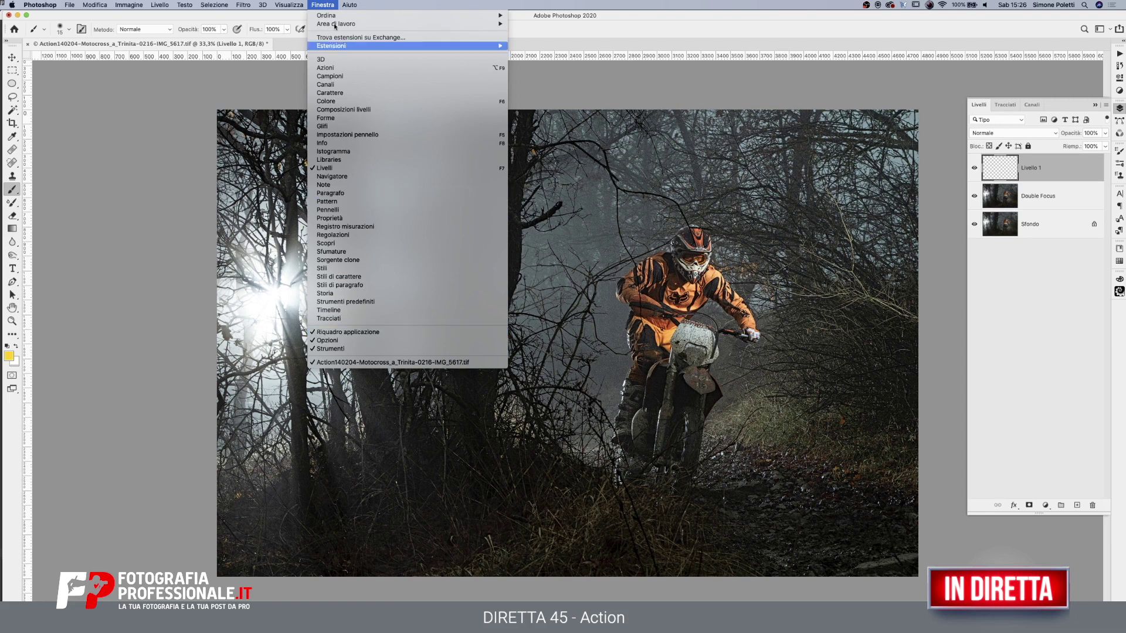
mouse_move(44, 32)
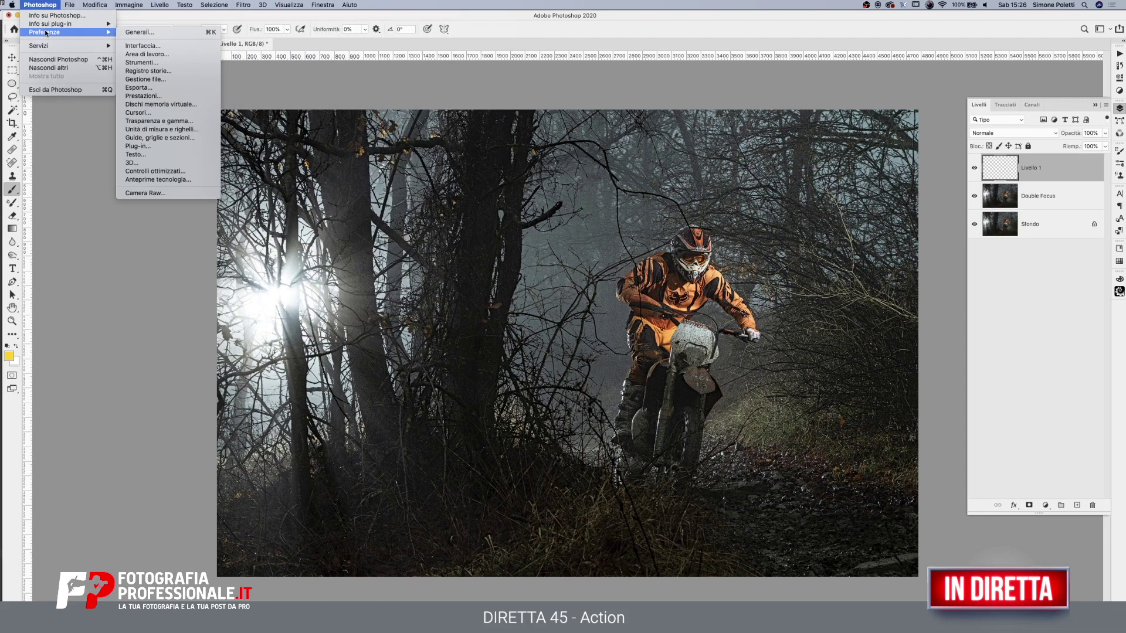
click(170, 46)
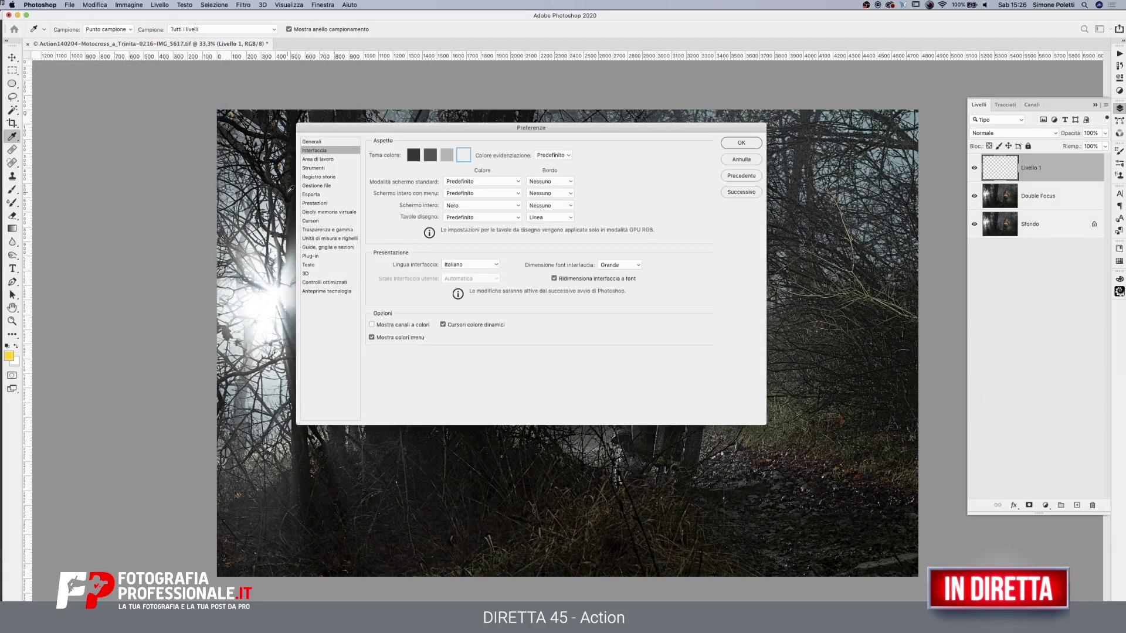
click(327, 160)
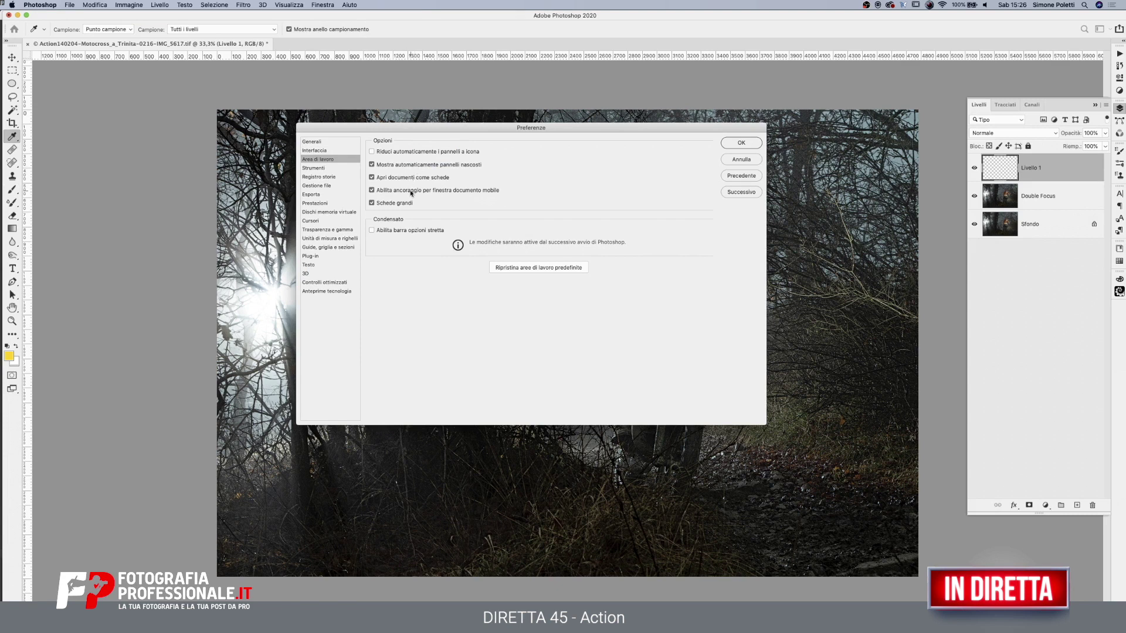
click(741, 143)
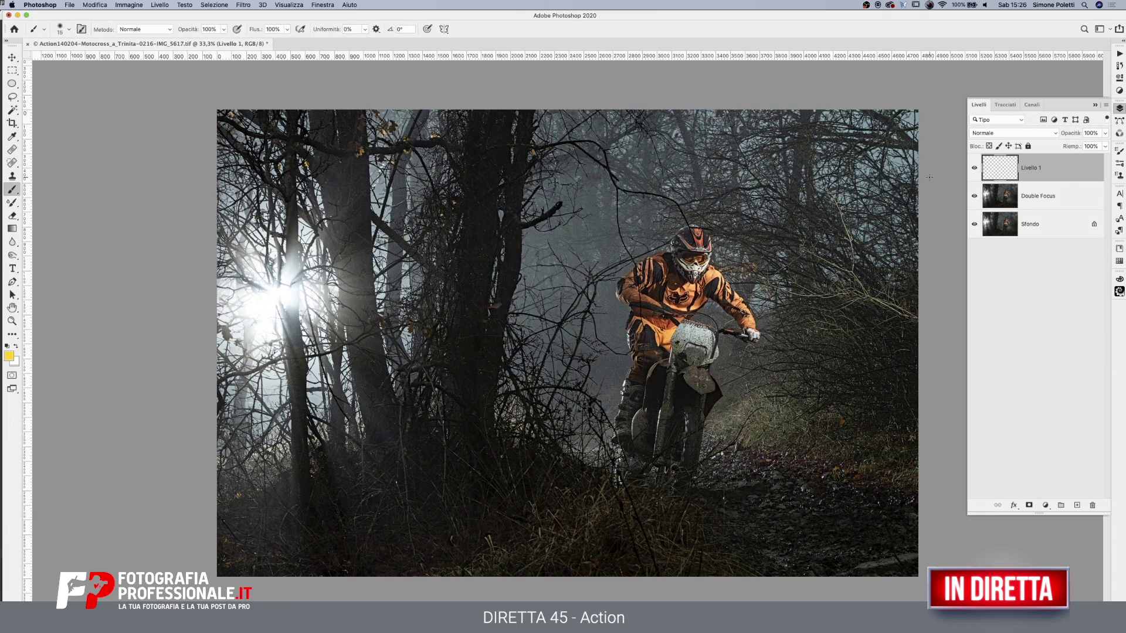
Delete the empty Livello 1 layer and zoom to 200% on the rider
key(Delete)
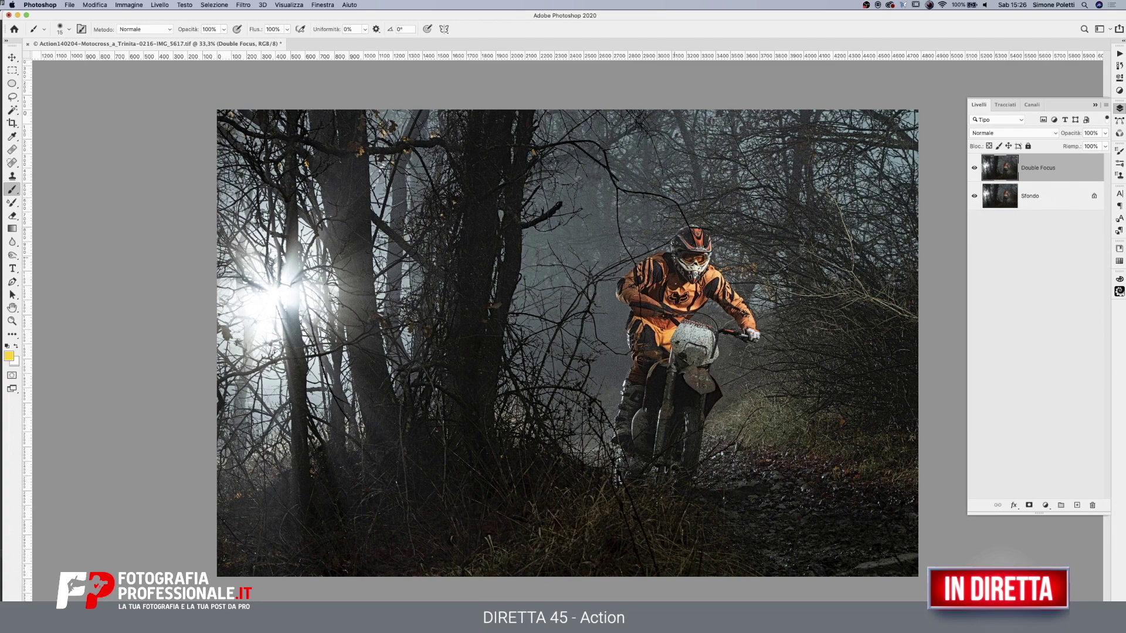
click(11, 320)
click(680, 285)
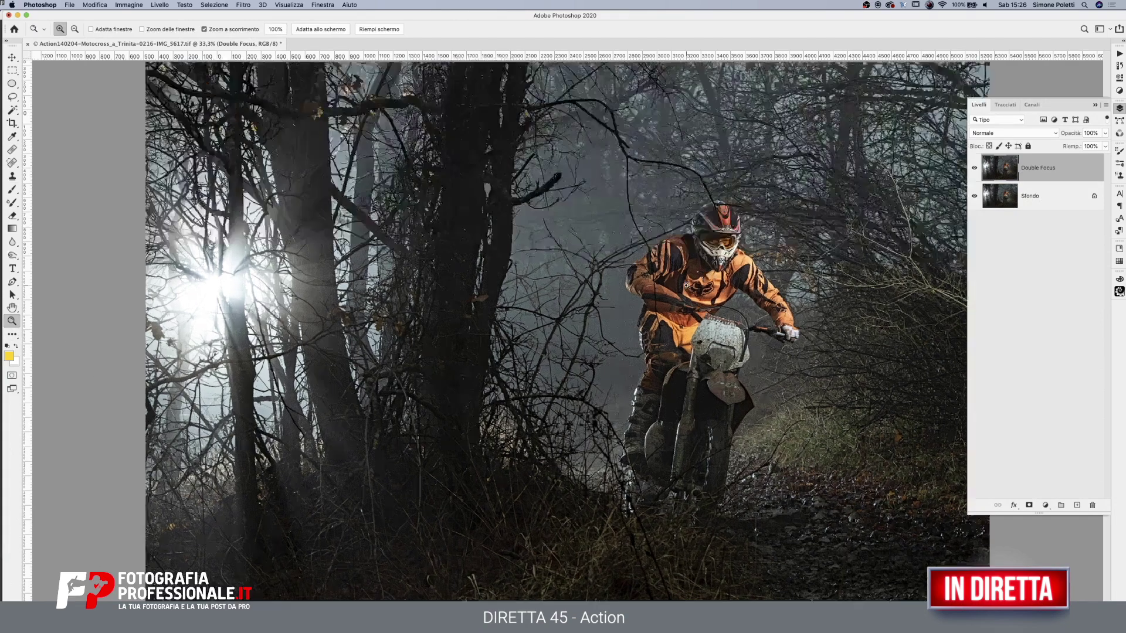
click(685, 286)
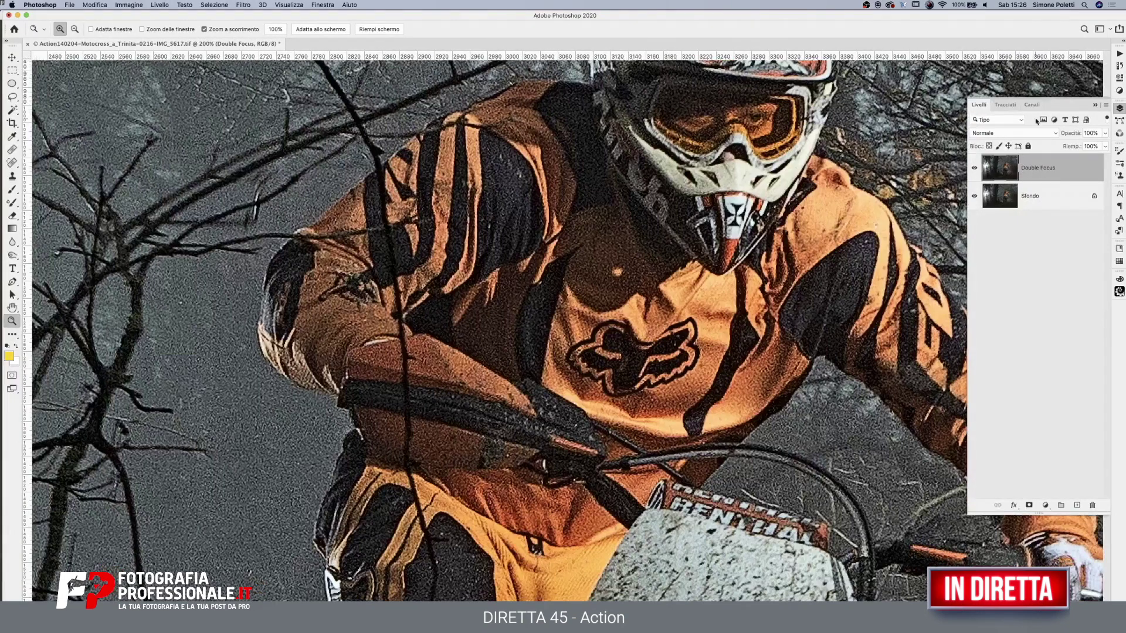
Set the Double Focus layer's opacity to 50%
click(1091, 133)
text(50)
key(Return)
key(super+minus)
key(super+minus)
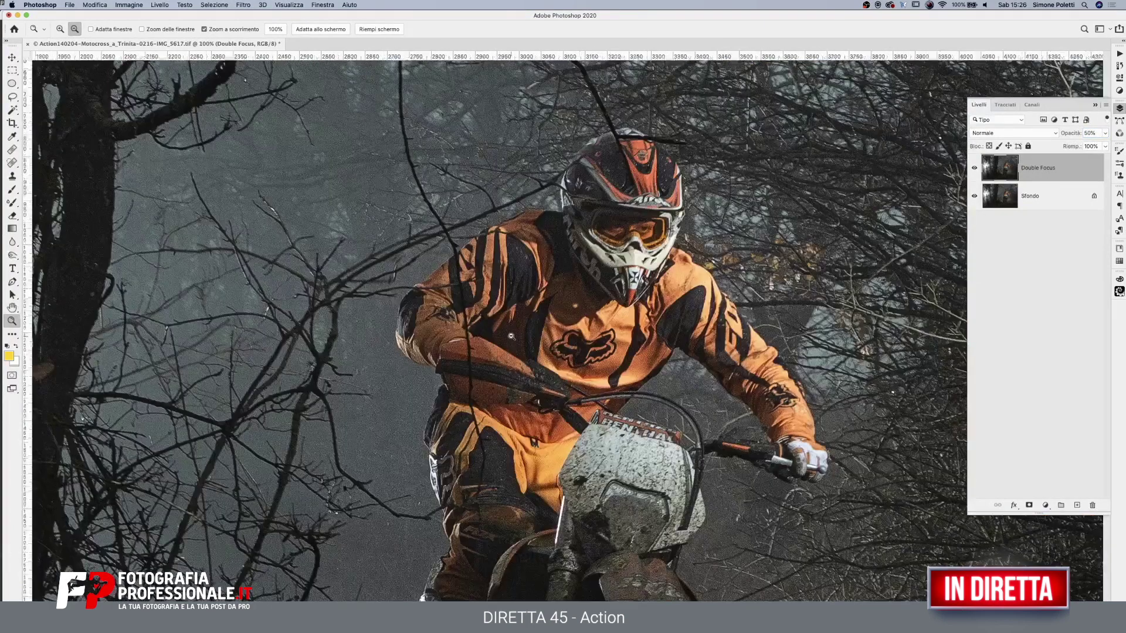
Toggle Double Focus off and on at several zoom levels to compare the rider's sharpening
click(974, 168)
click(974, 168)
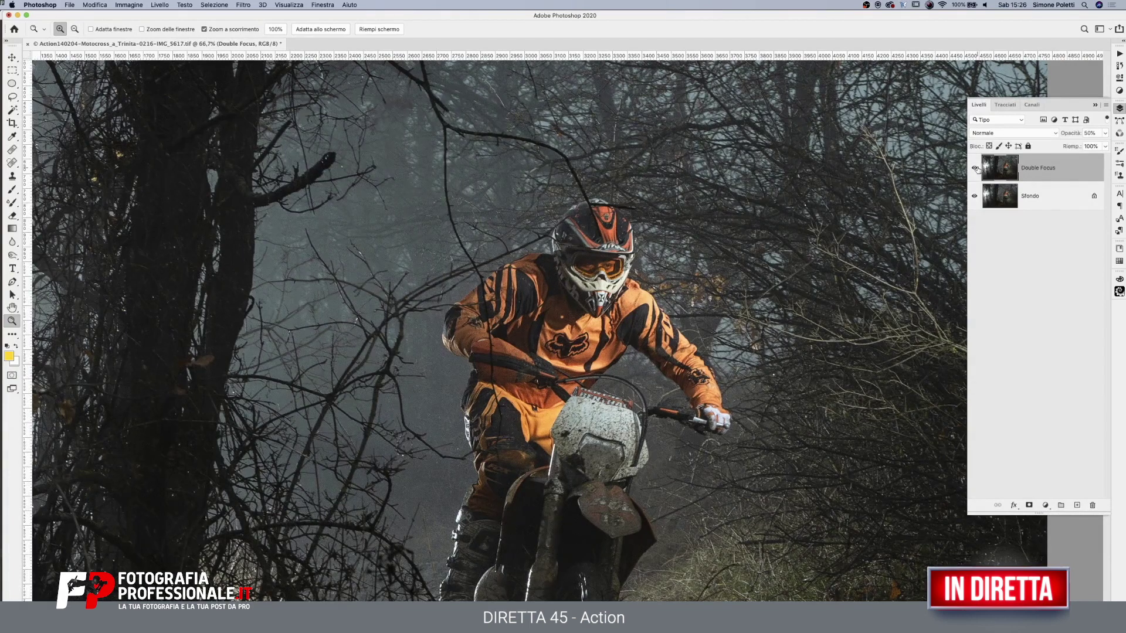
alt+click(666, 329)
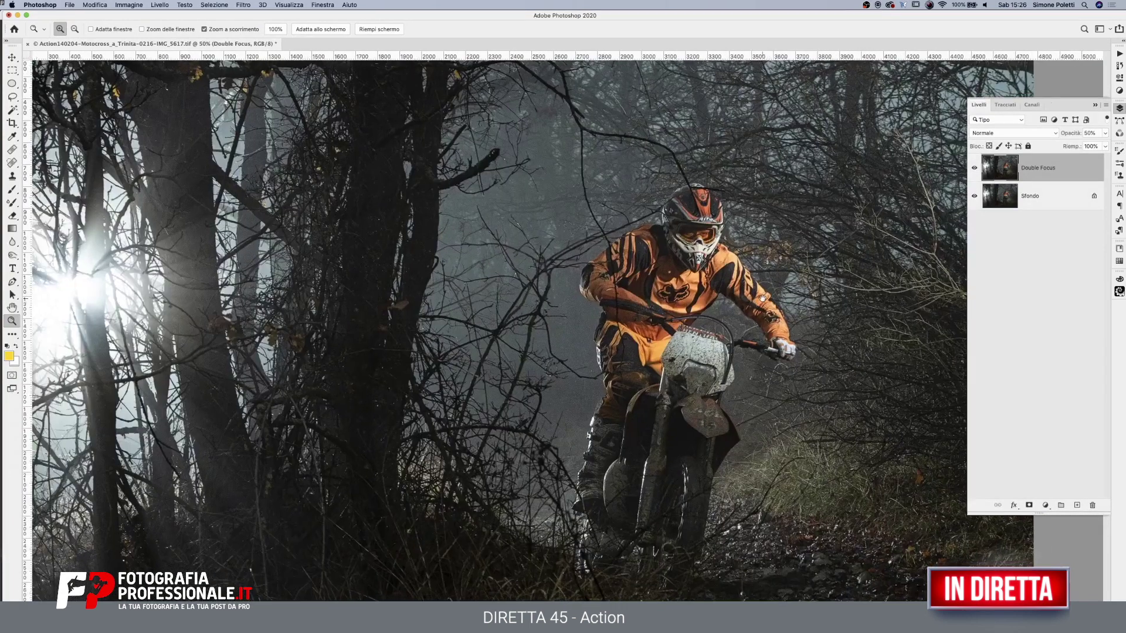
alt+click(593, 331)
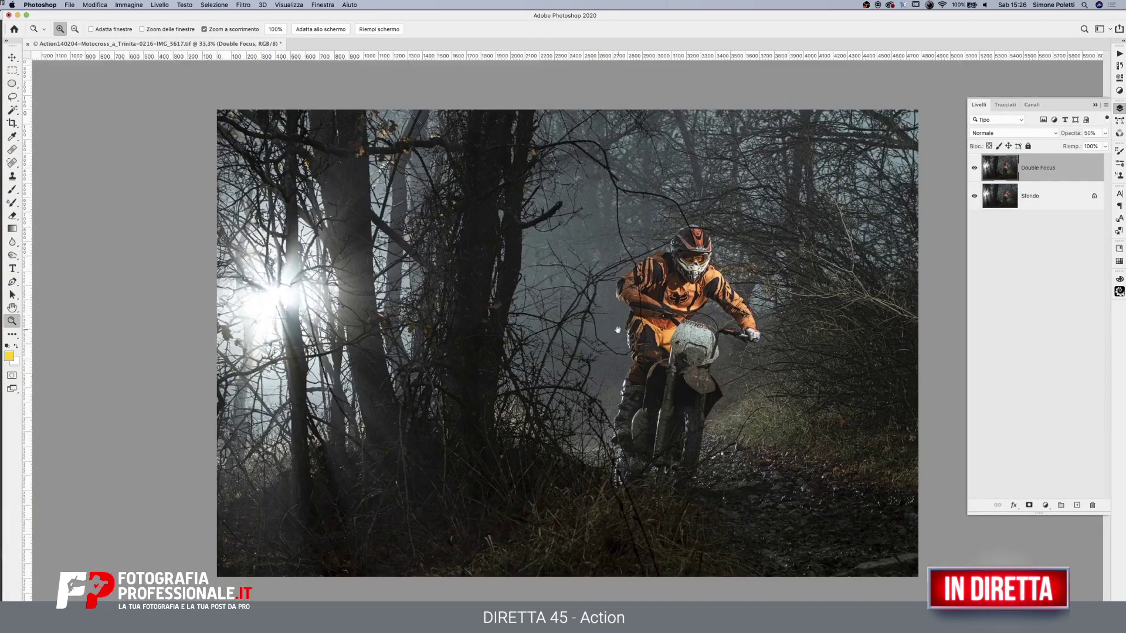
click(973, 168)
click(712, 281)
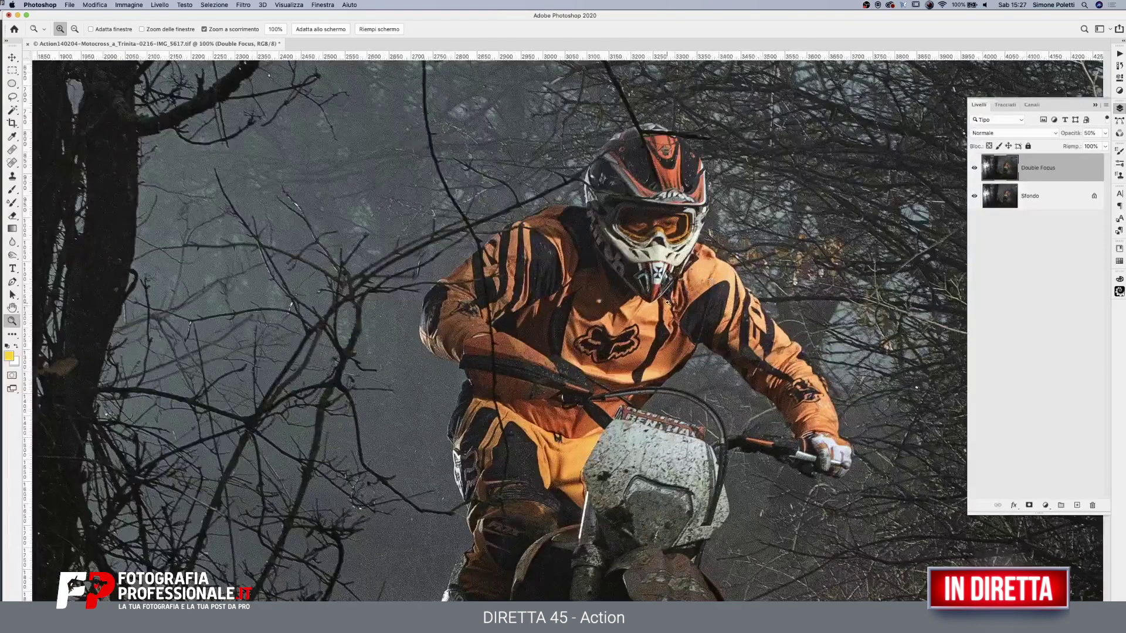
click(666, 302)
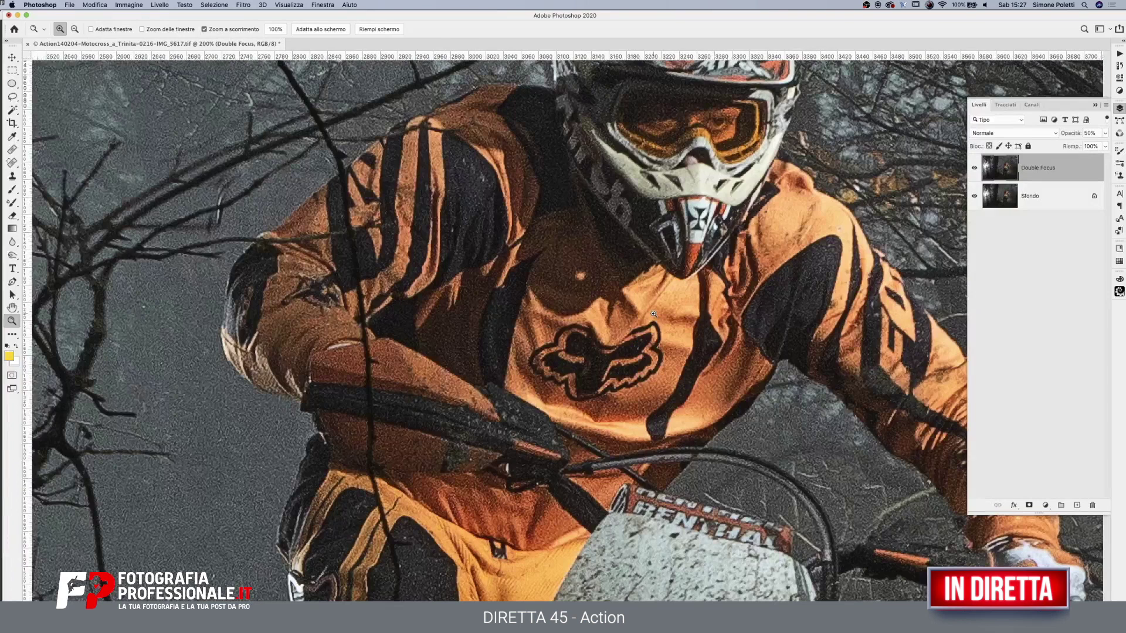
click(1034, 200)
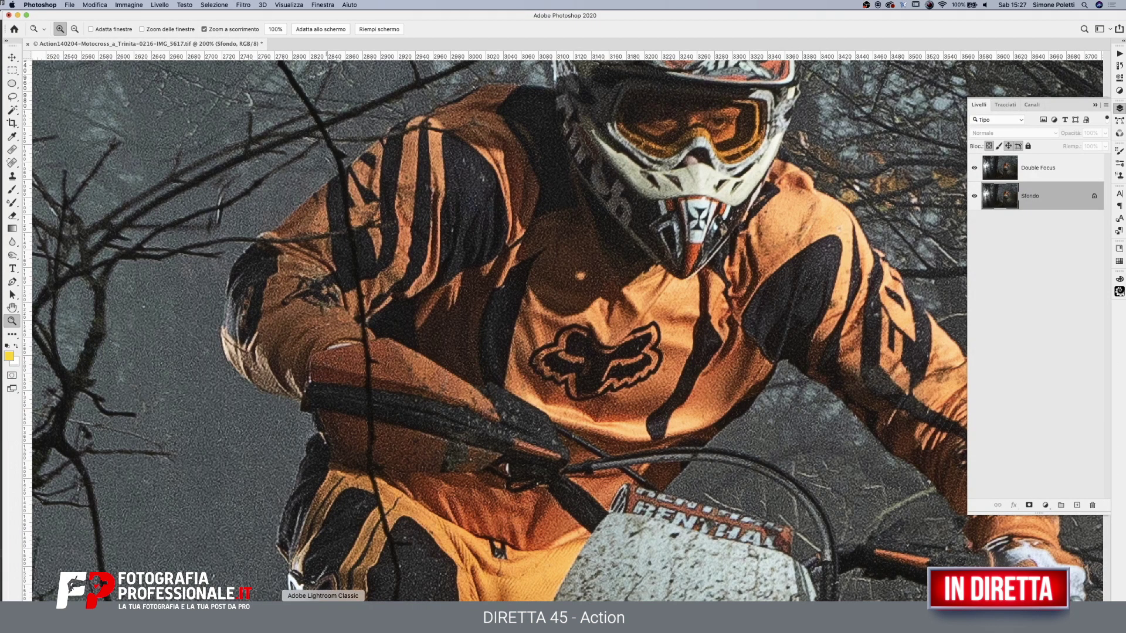
In Lightroom Classic, zoom to about 4:1 on the rider's jacket and Fox logo
click(337, 616)
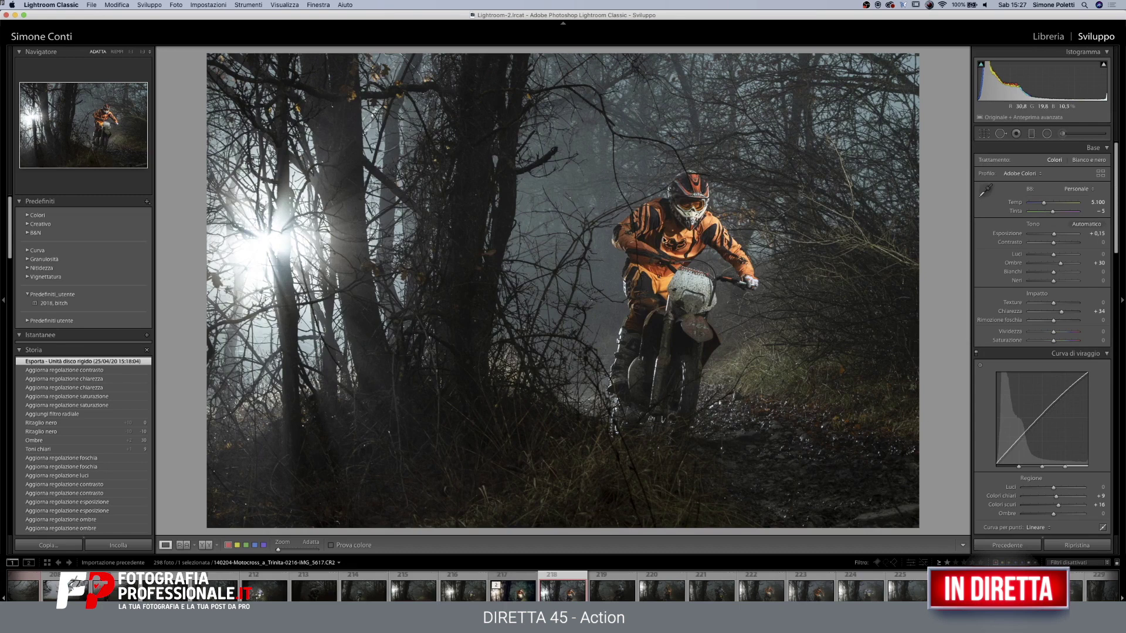
click(664, 239)
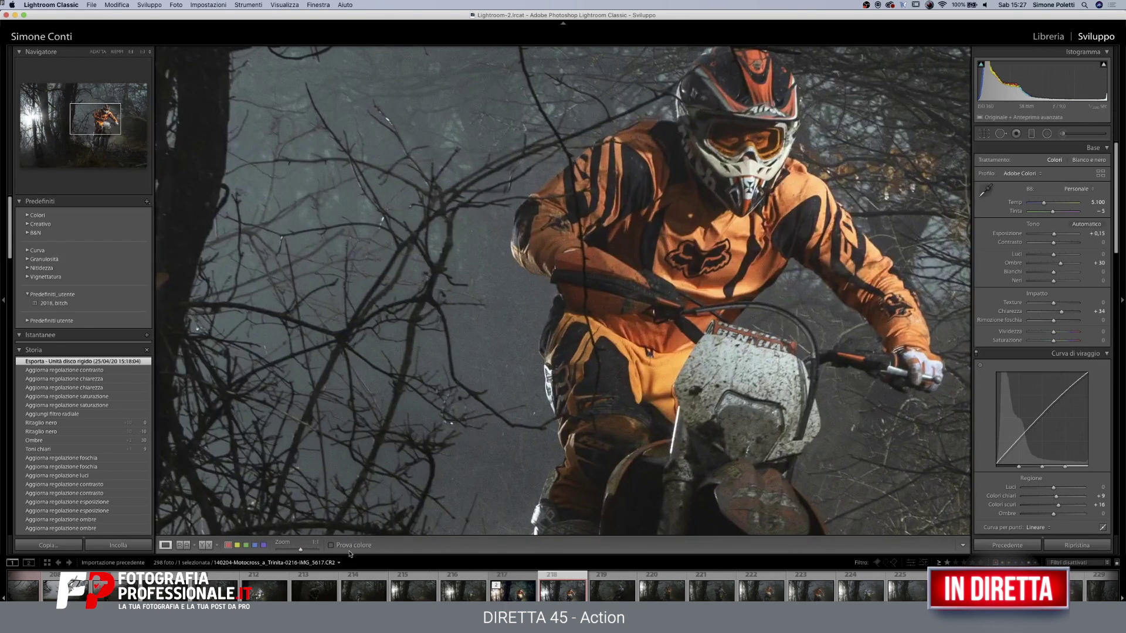
drag(309, 549, 315, 550)
drag(837, 261, 686, 432)
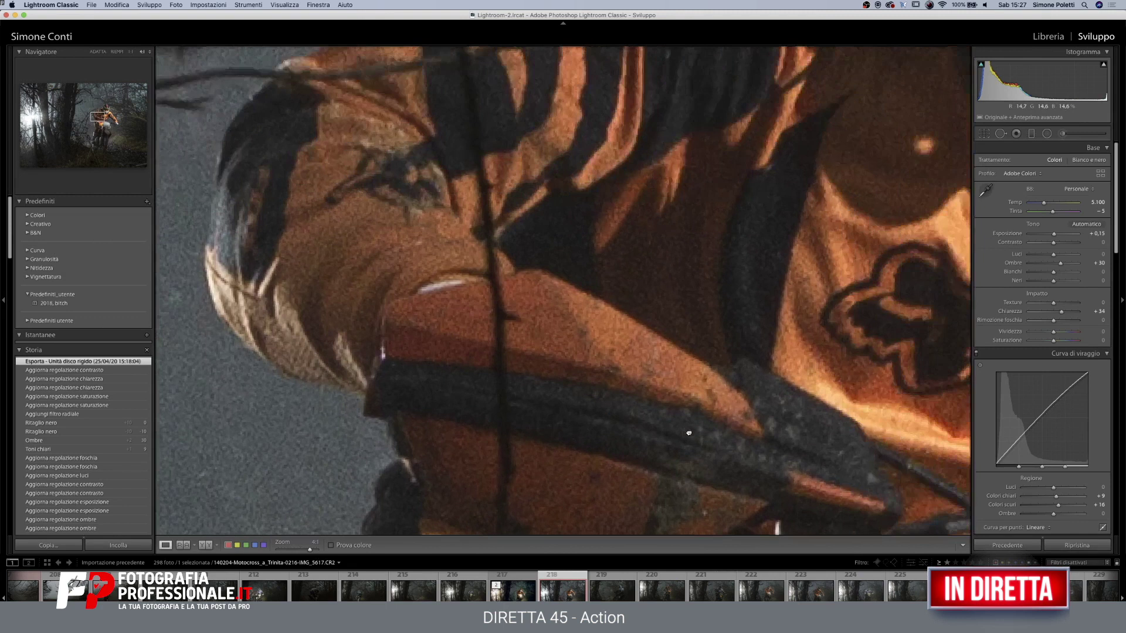
mouse_move(1116, 245)
mouse_down()
mouse_move(1123, 453)
mouse_move(1118, 389)
mouse_up()
drag(349, 222, 513, 295)
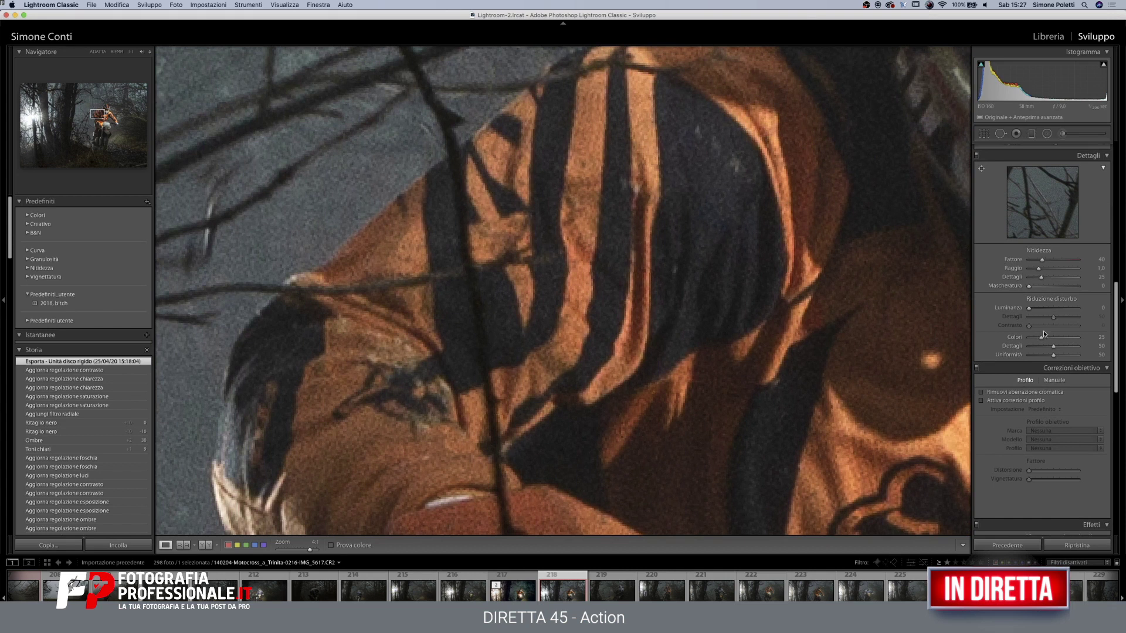
Set Luminanza noise reduction to 30 and fit the whole photo back in view
click(1042, 309)
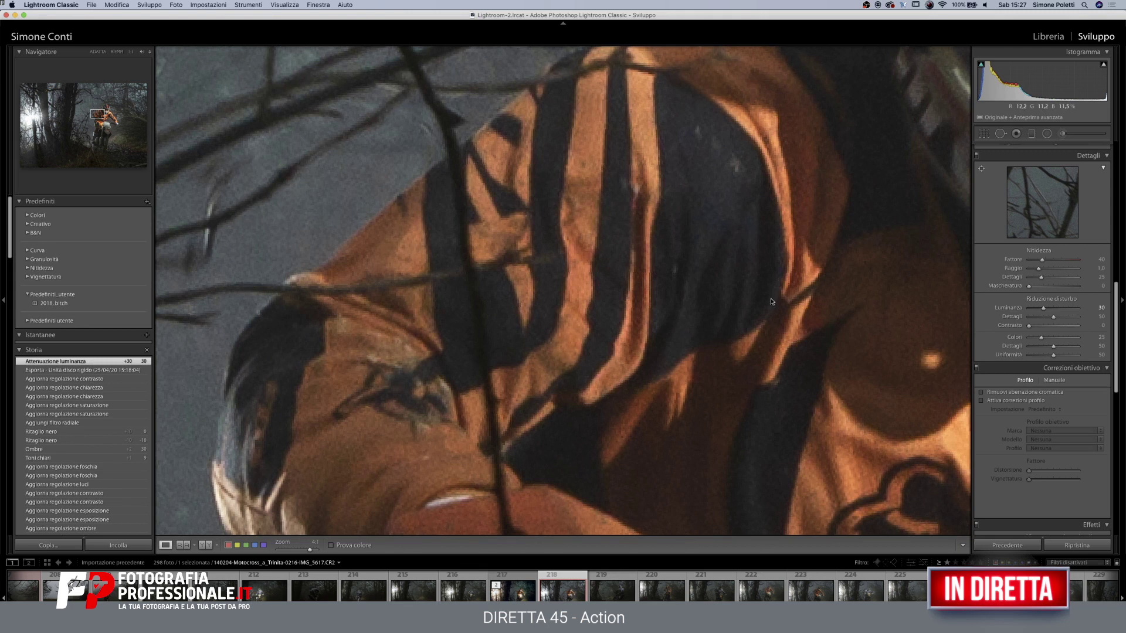
click(772, 301)
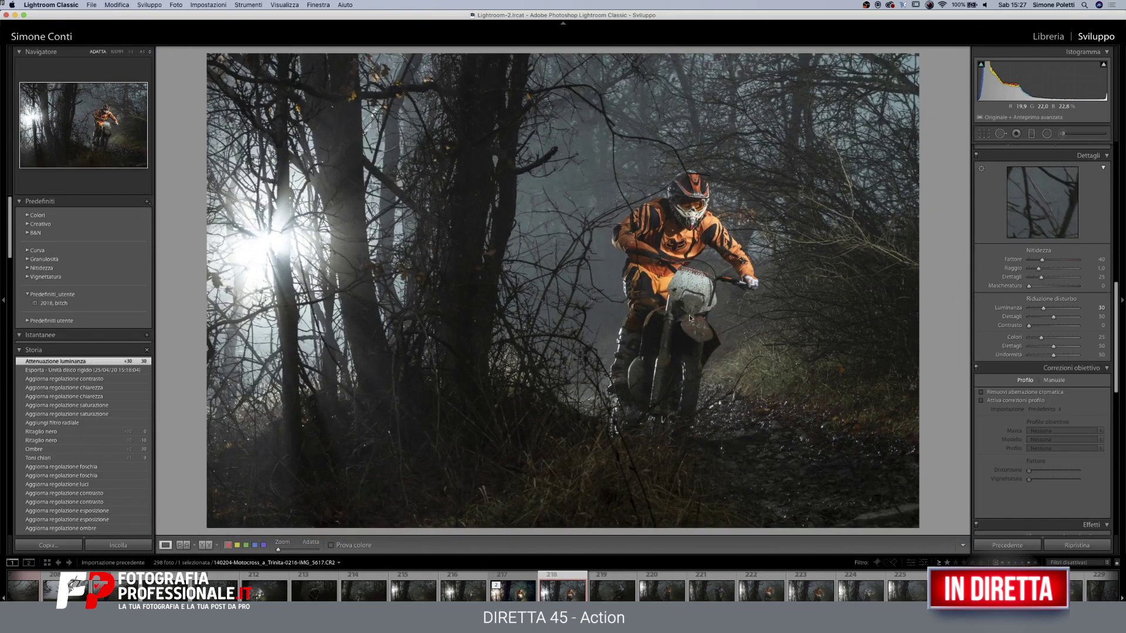
click(98, 5)
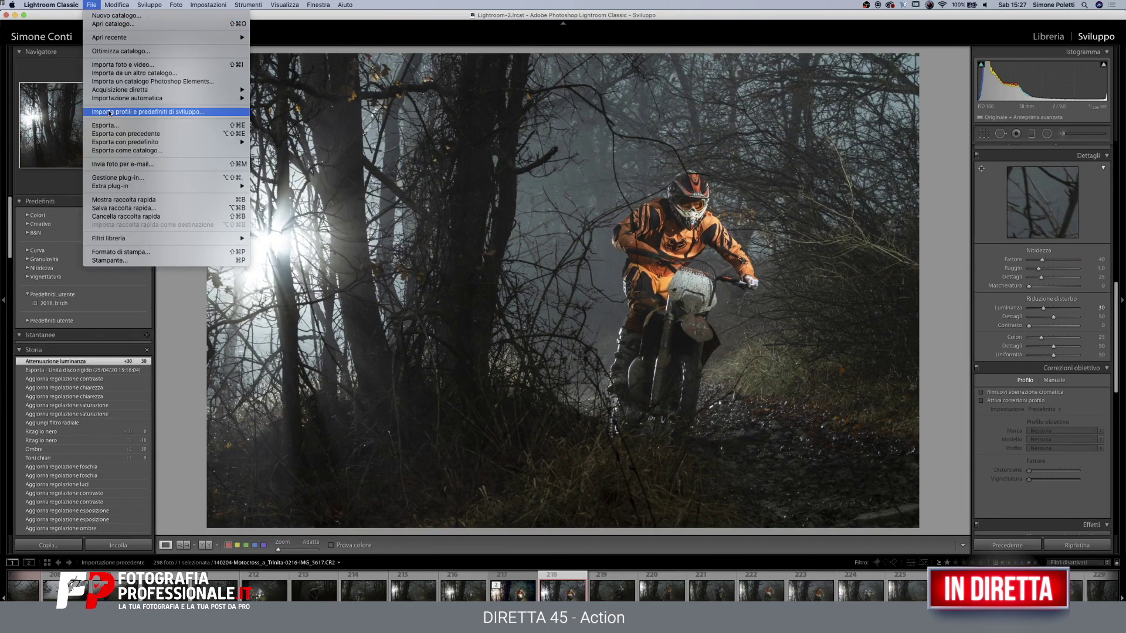
Re-export the photo over the existing file, then close the newly opened Photoshop tab
click(110, 125)
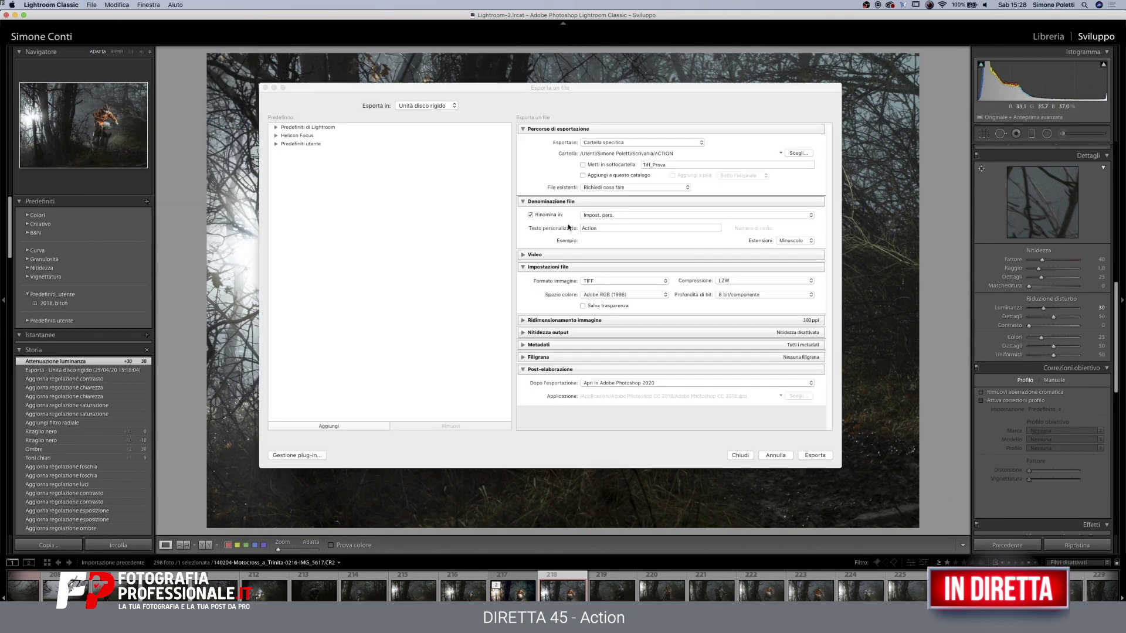
click(817, 455)
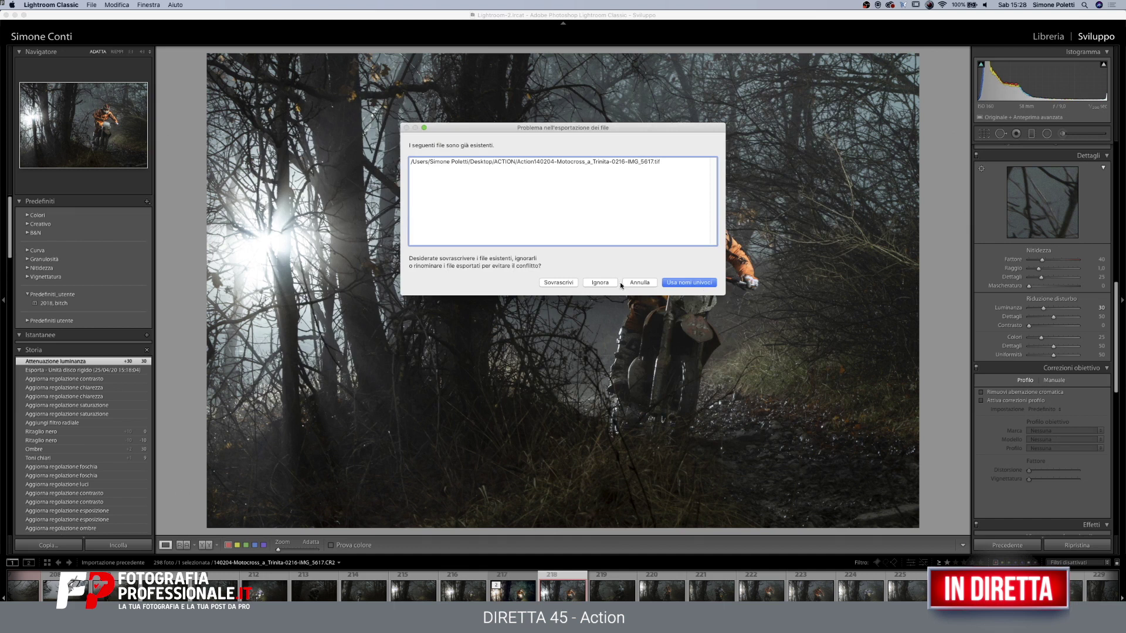
click(558, 283)
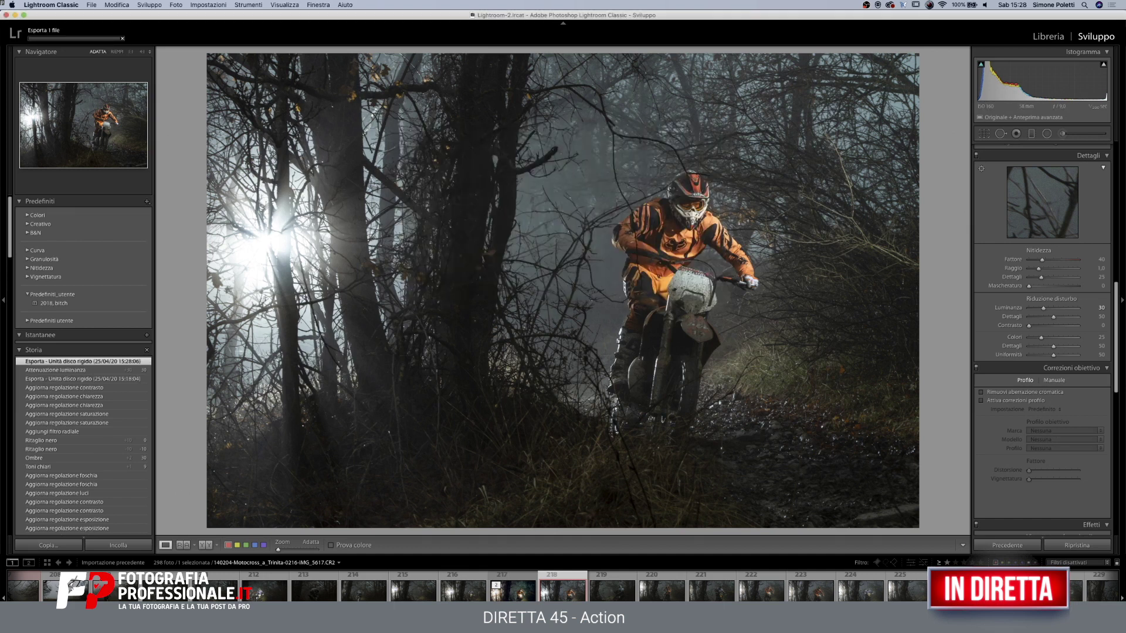
click(266, 603)
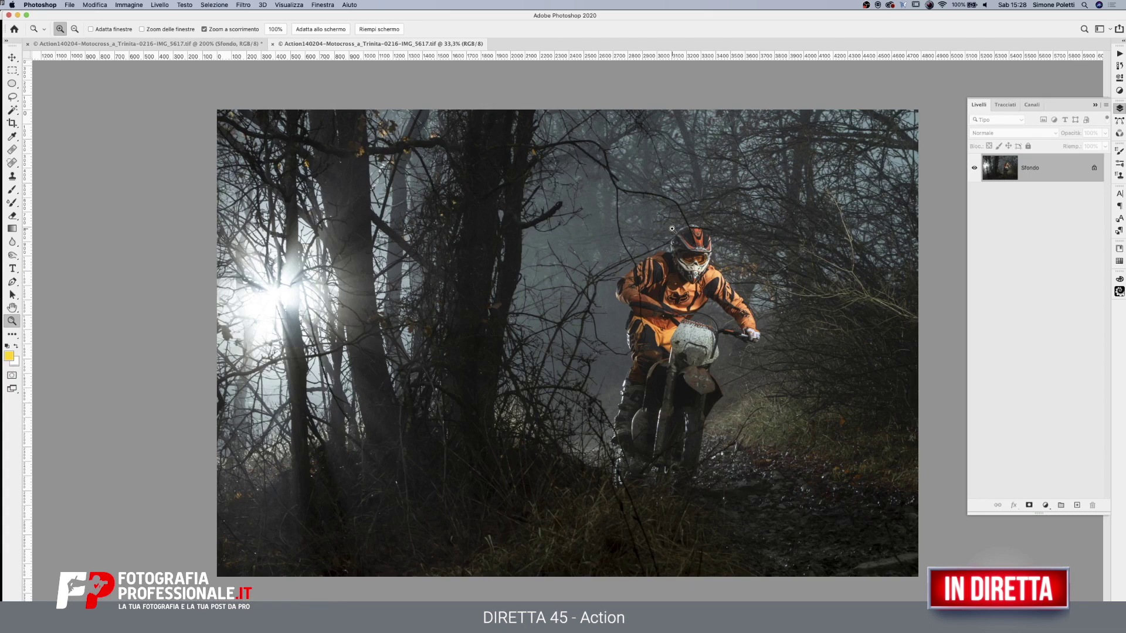
key(super+w)
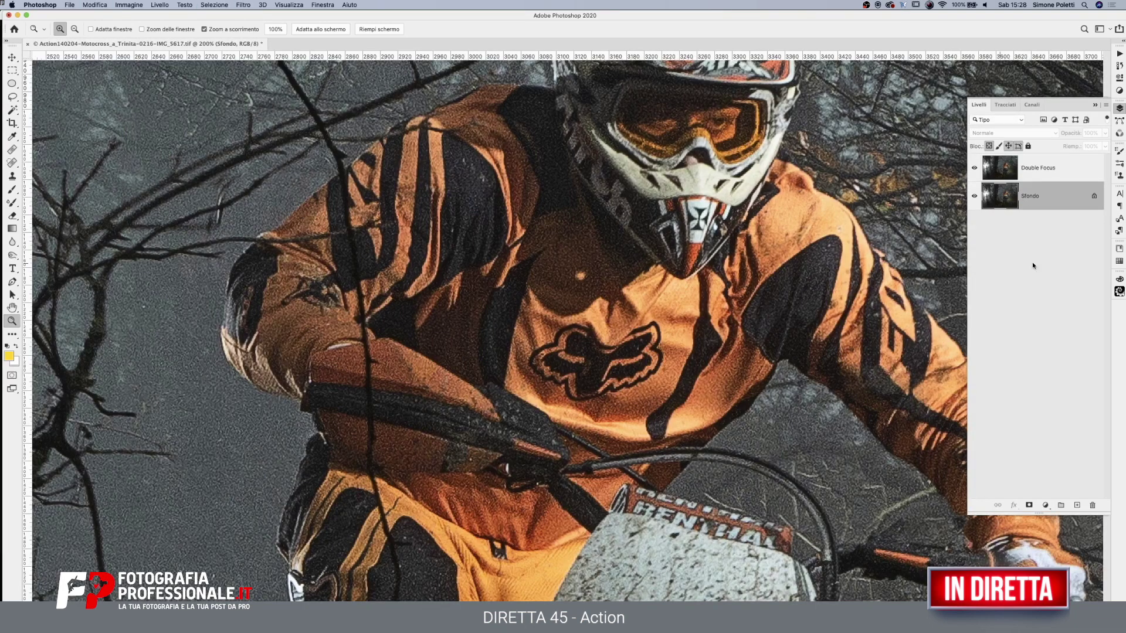
Paste the noise-reduced image as a new layer, delete Double Focus, and name it 'Sfondo Ok'
key(super+j)
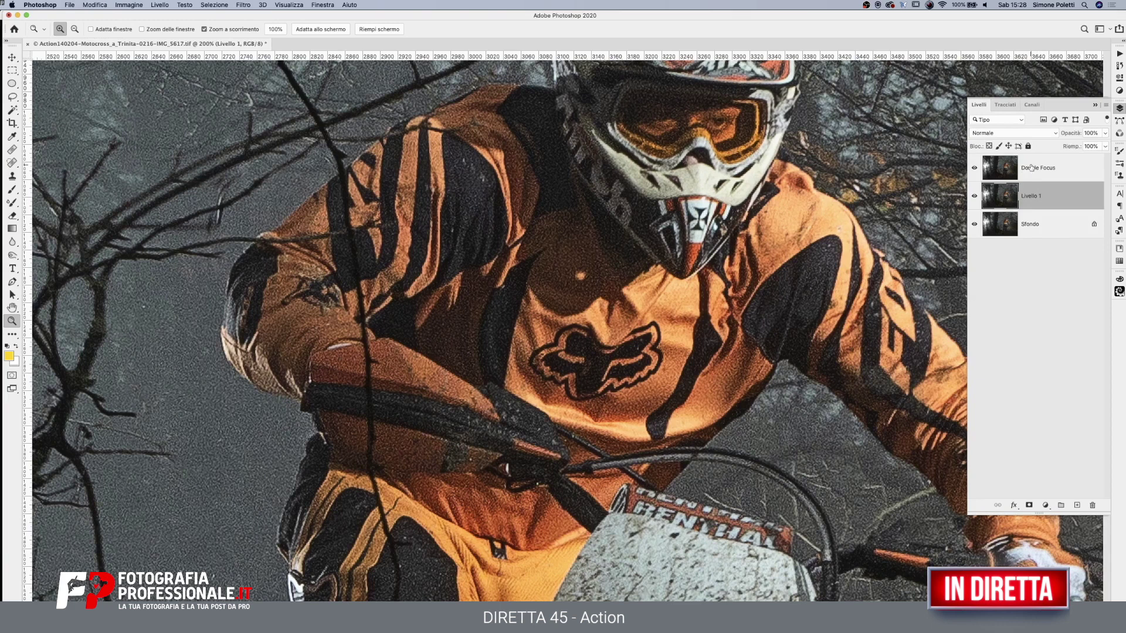
click(1038, 170)
key(Delete)
double_click(1029, 167)
text(Sfondo Ok)
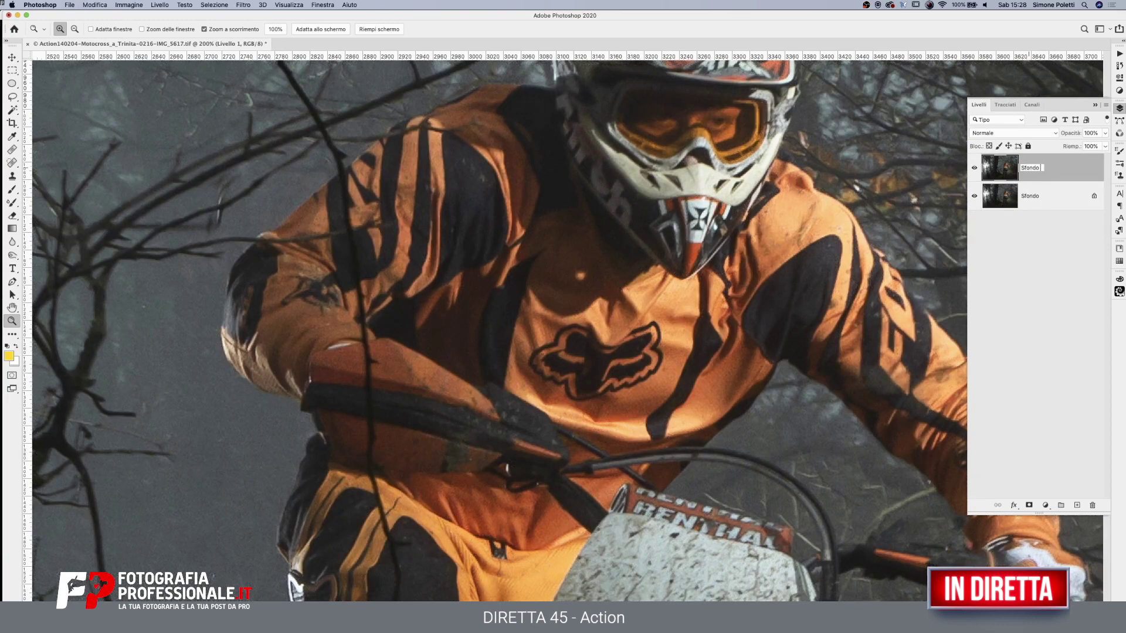
key(Return)
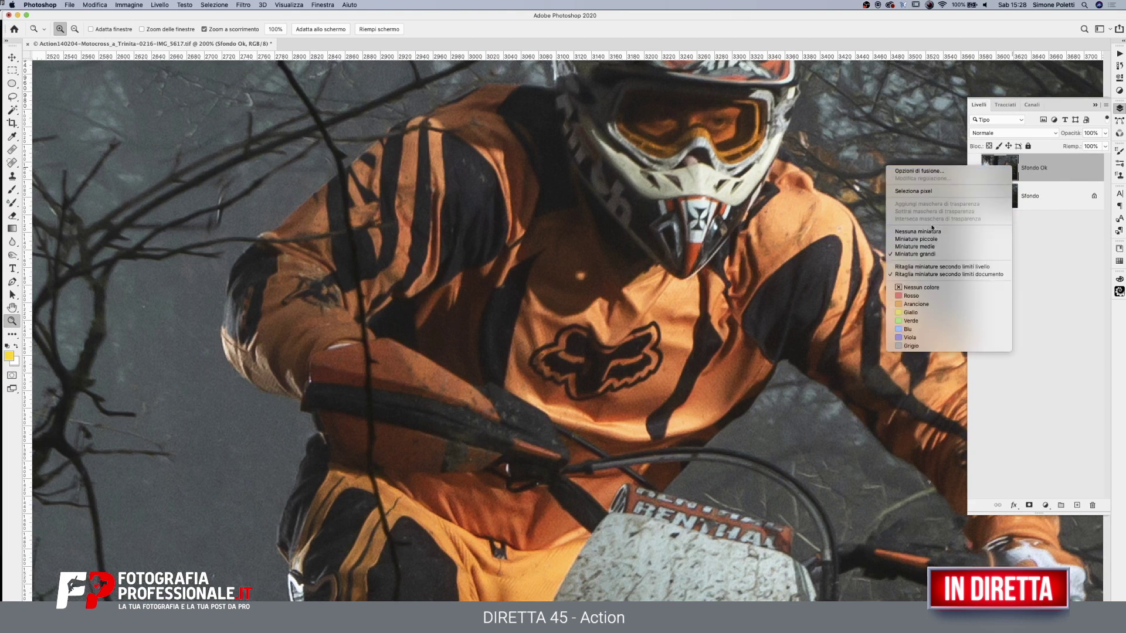
click(1051, 167)
Duplicate Sfondo Ok and convert the copy into a smart object
key(ctrl+j)
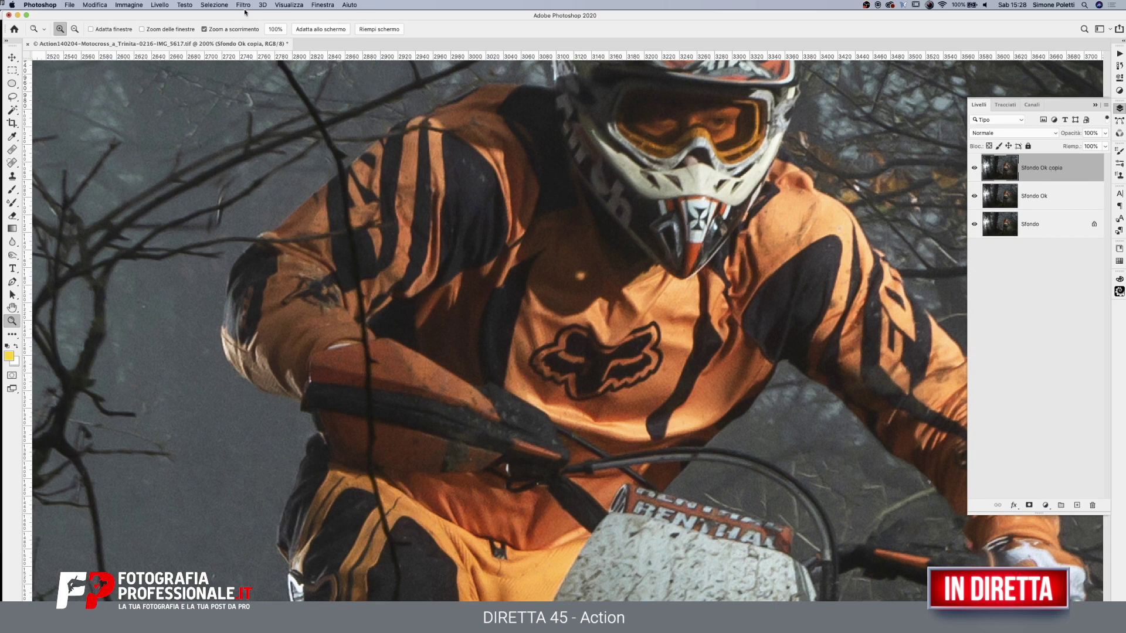
right_click(1086, 166)
click(1010, 279)
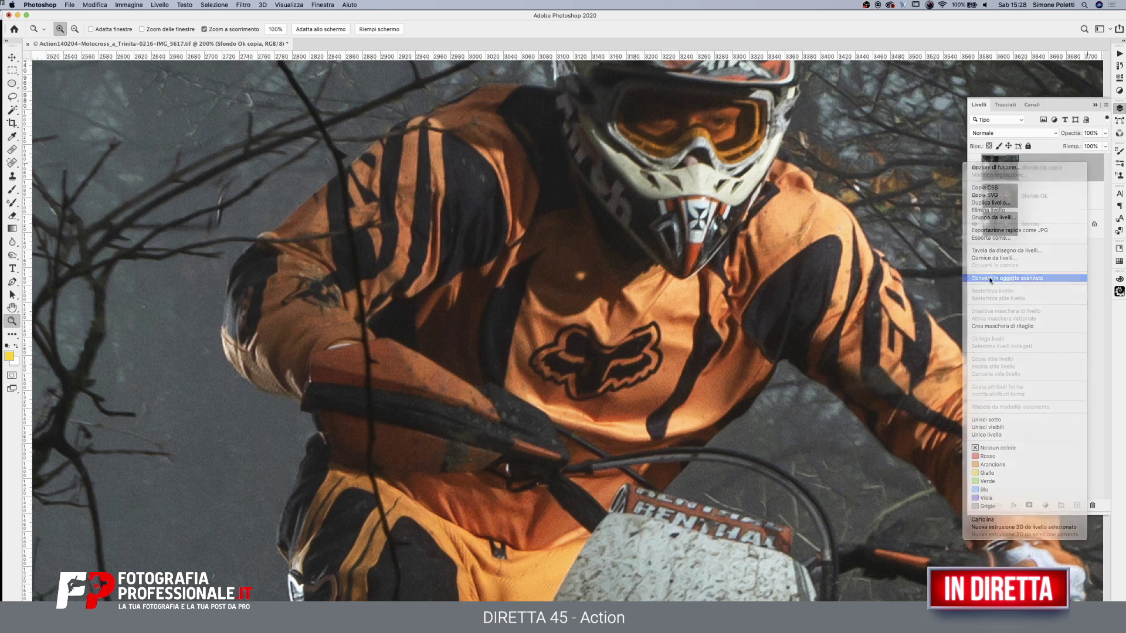
Open the Sfondo Ok copia smart object's contents and convert them to Lab colour
double_click(999, 170)
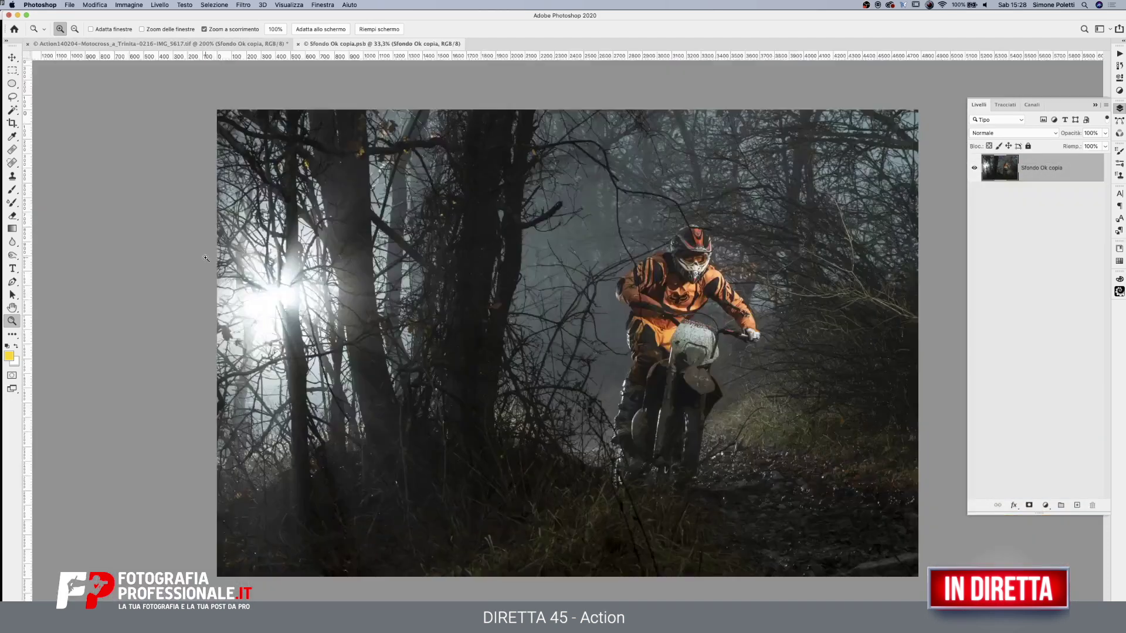
click(106, 7)
click(115, 330)
click(389, 189)
Run Convert to Profile, show the Channels panel, and dismiss a mistakenly opened Preferences dialog
click(95, 5)
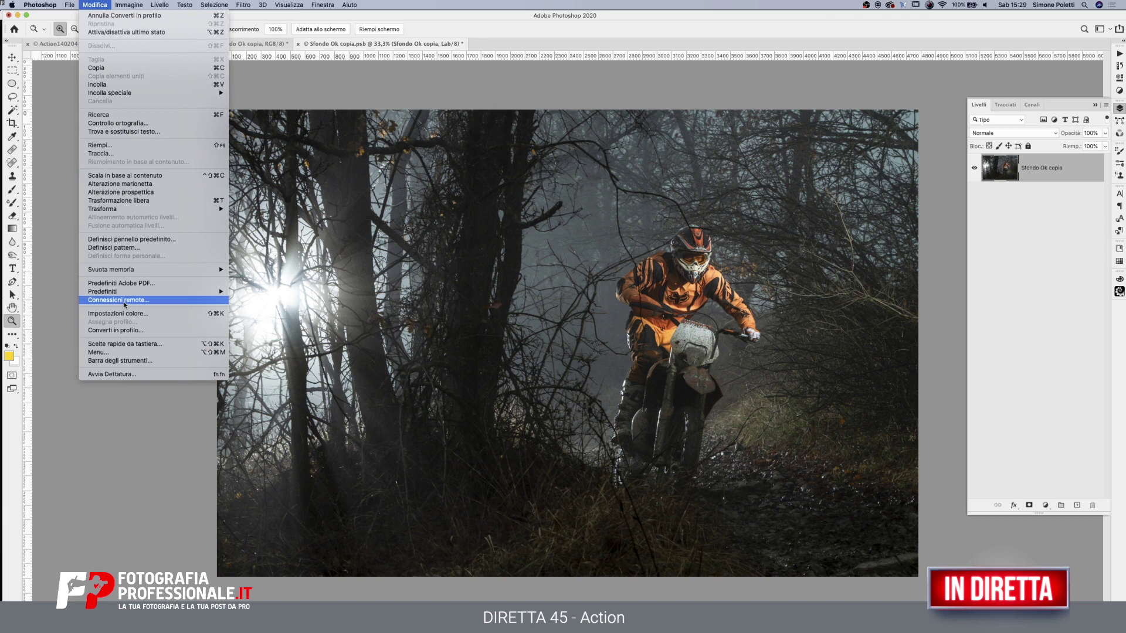
click(124, 330)
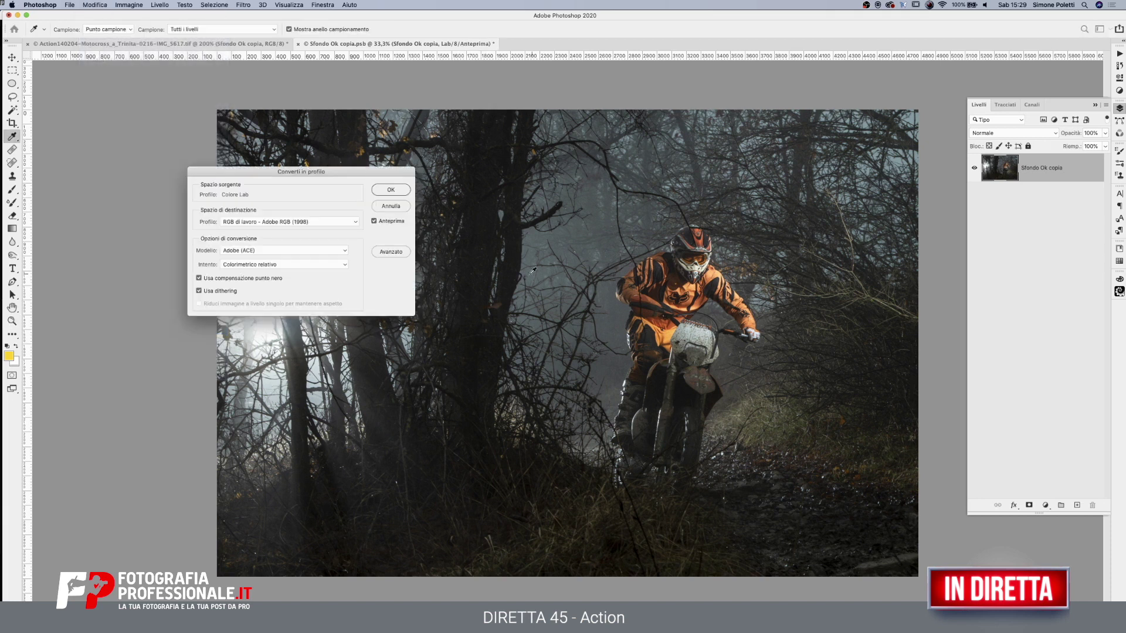
click(382, 189)
key(z)
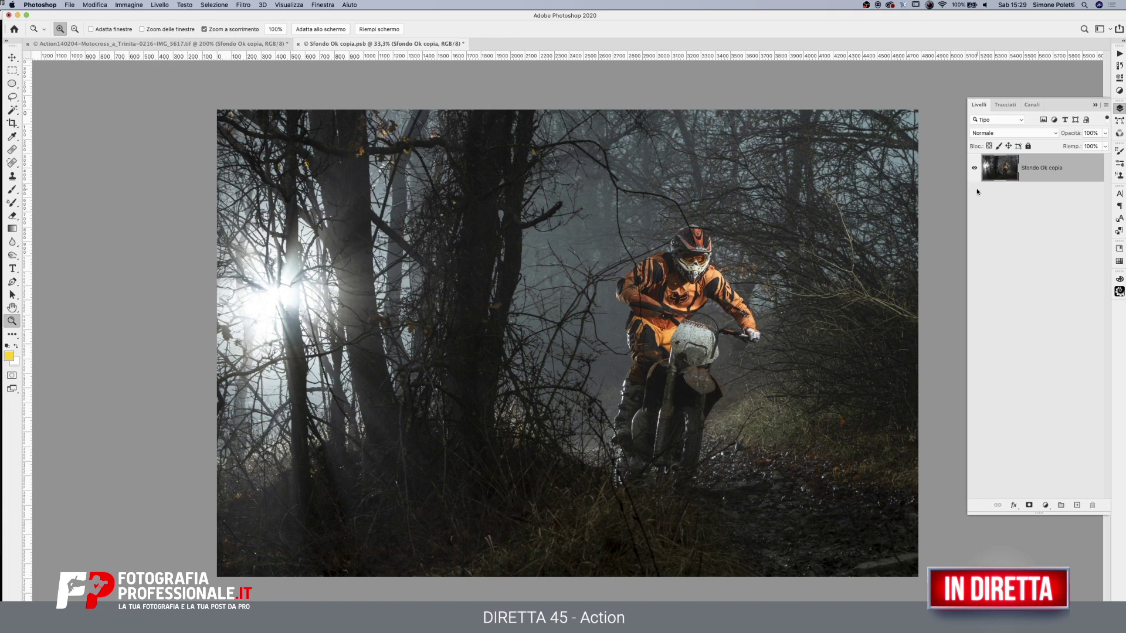
click(1031, 104)
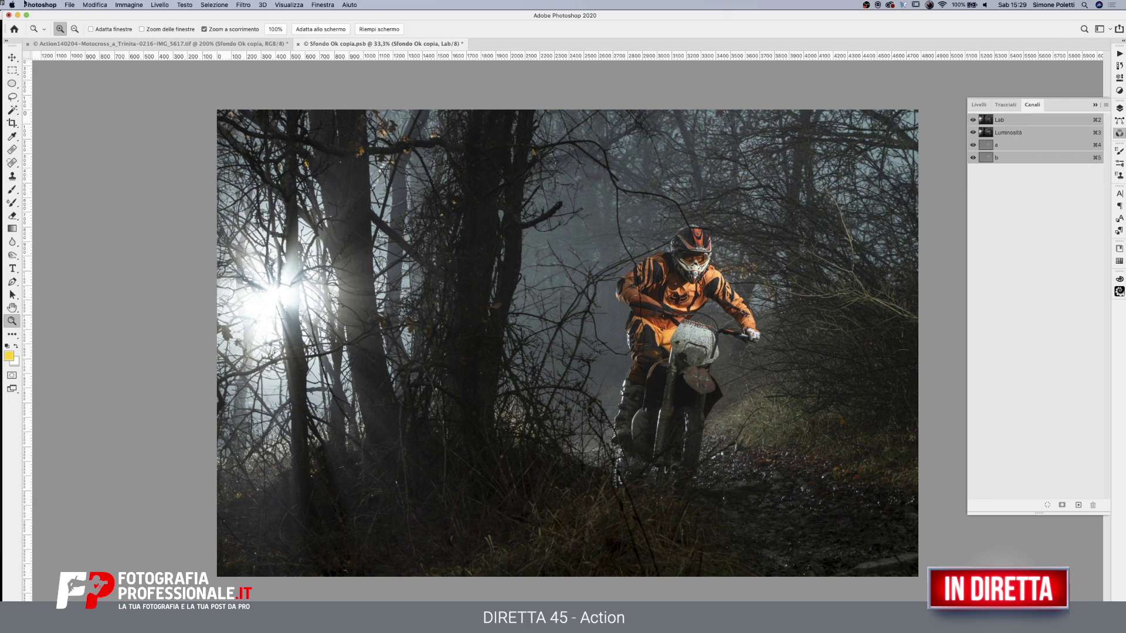
click(94, 5)
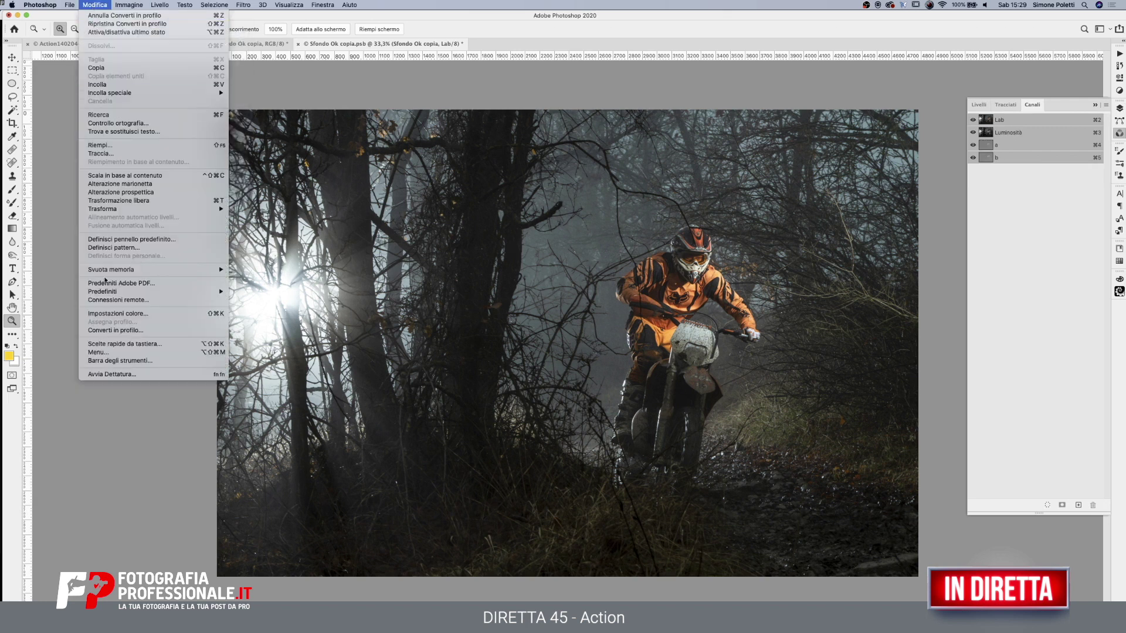
click(106, 300)
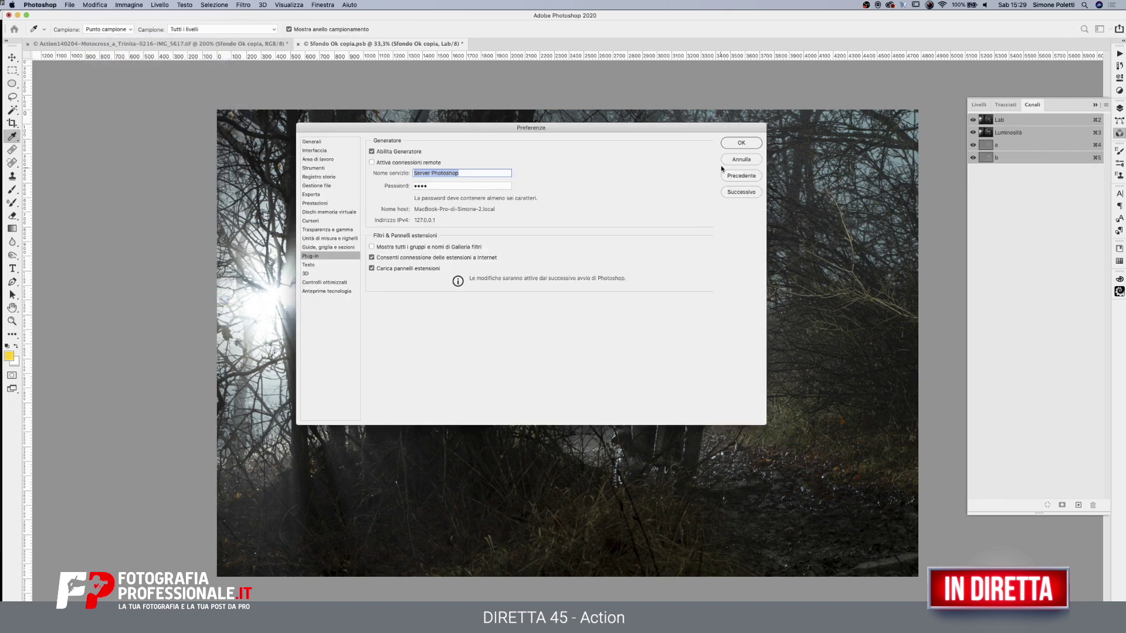
key(Escape)
Cancel a reopened Convert to Profile dialog and select only the Luminosità channel
click(95, 5)
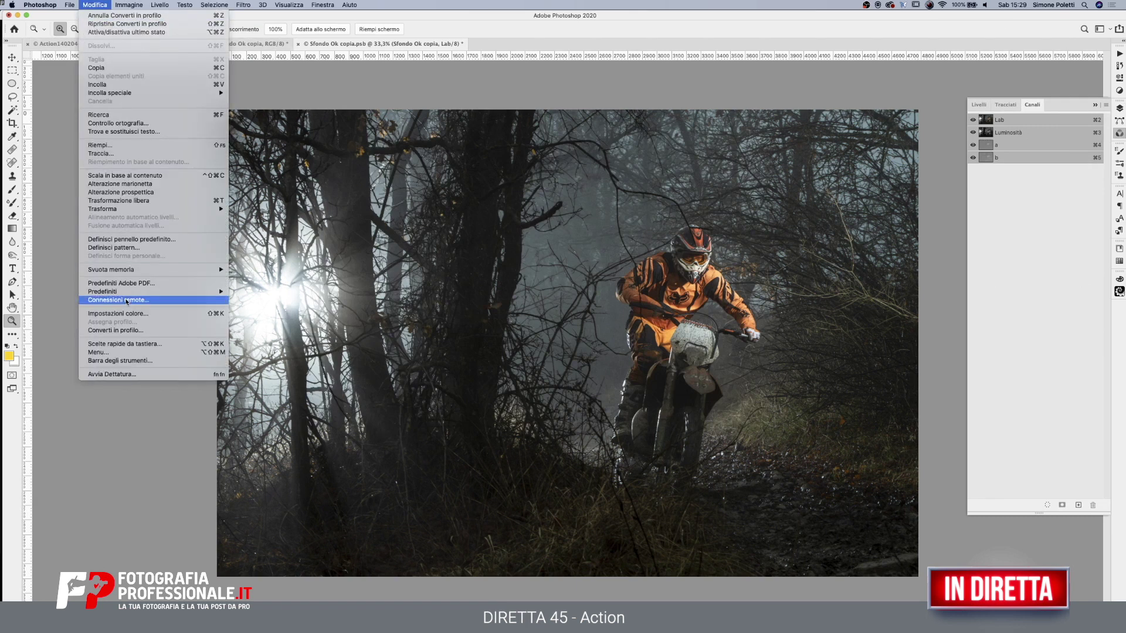
click(125, 330)
click(250, 225)
click(391, 206)
key(z)
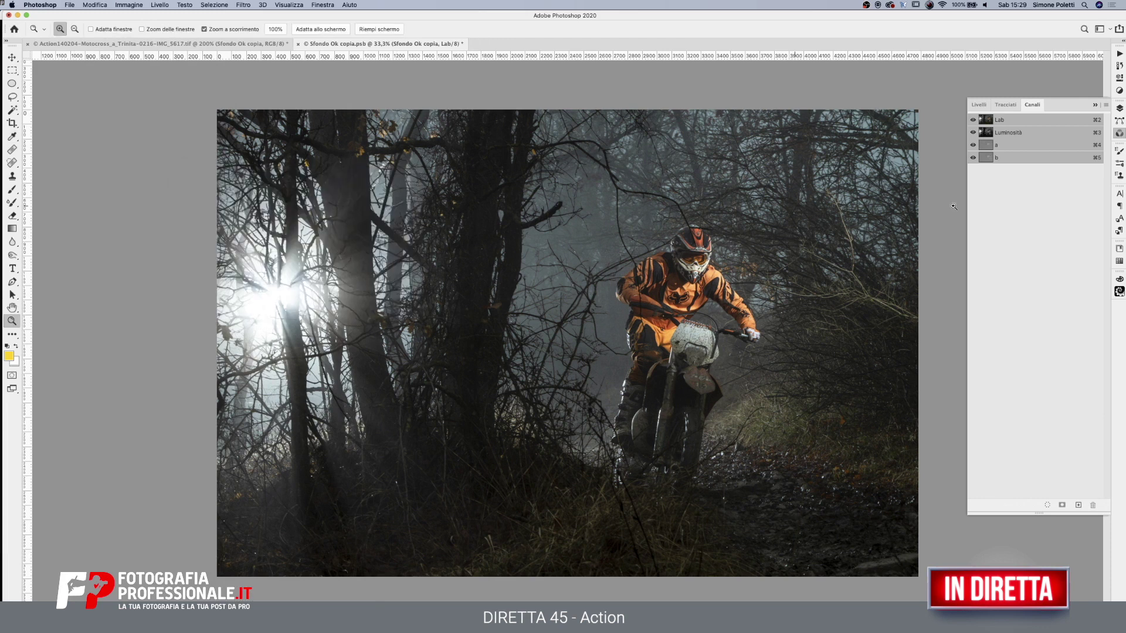
click(1008, 132)
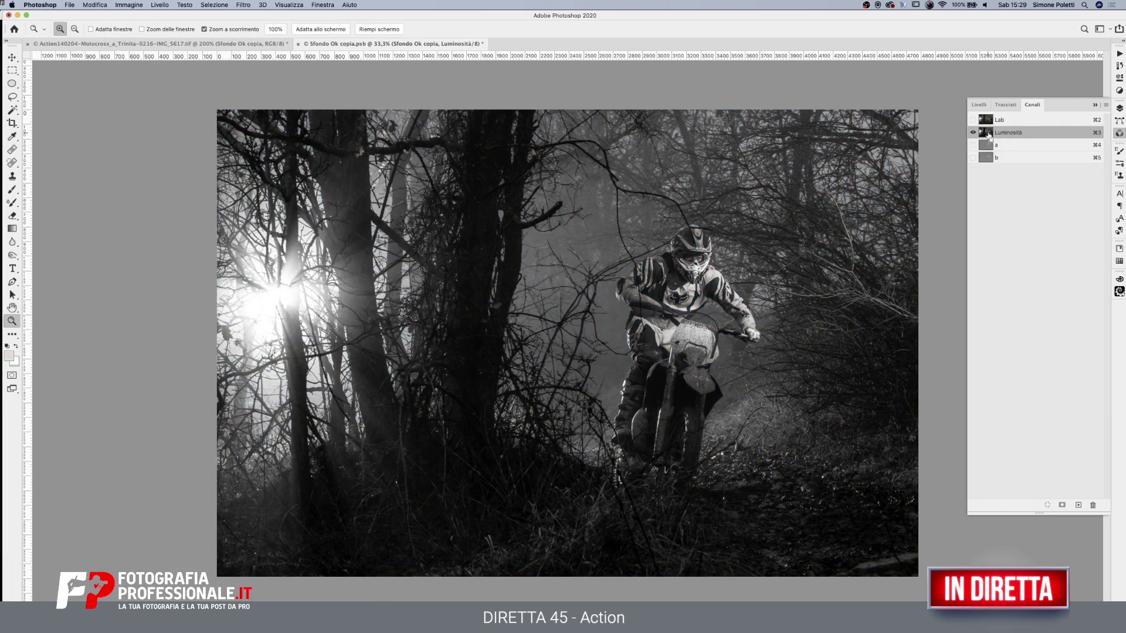
Load Luminosità as a selection and apply Unsharp Mask at 500% amount, 1 pixel radius
super+click(986, 133)
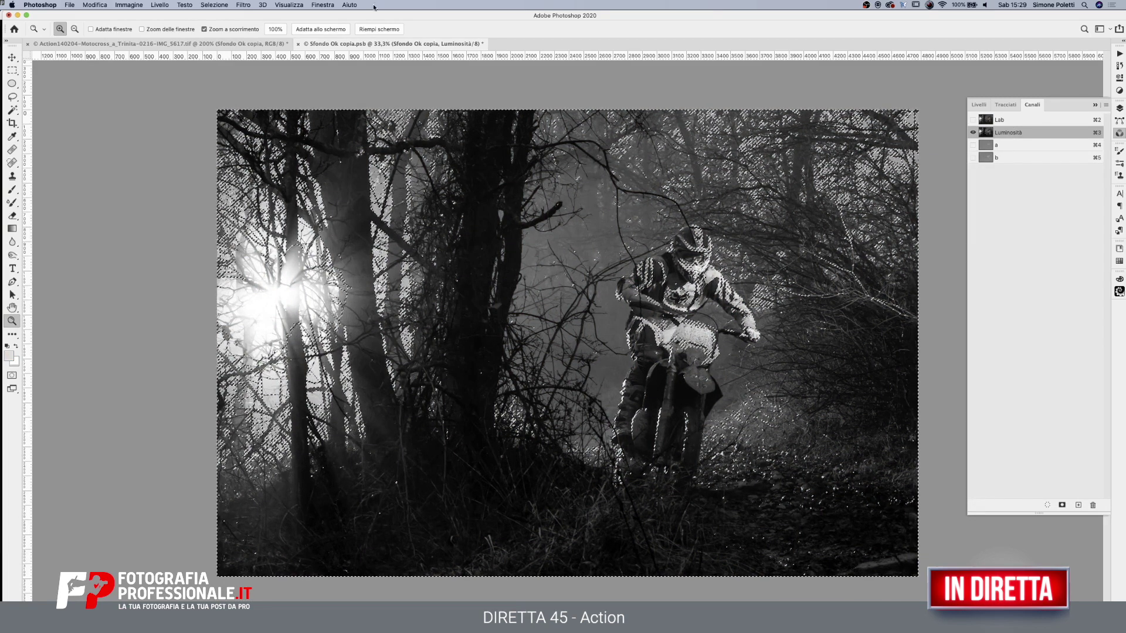
click(242, 5)
mouse_move(255, 143)
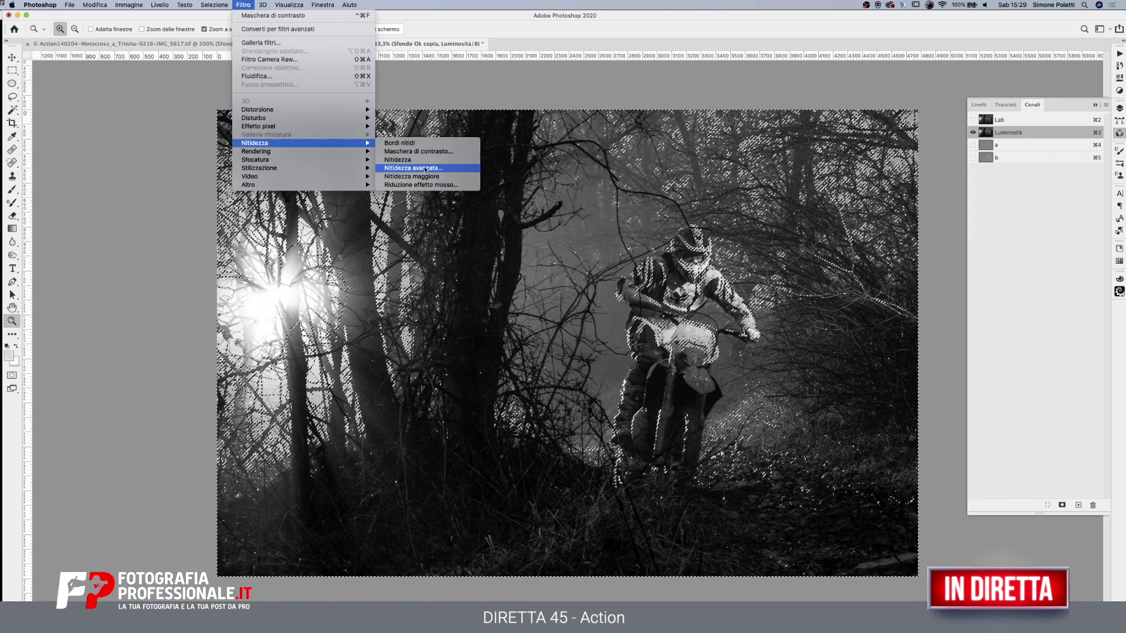
click(418, 152)
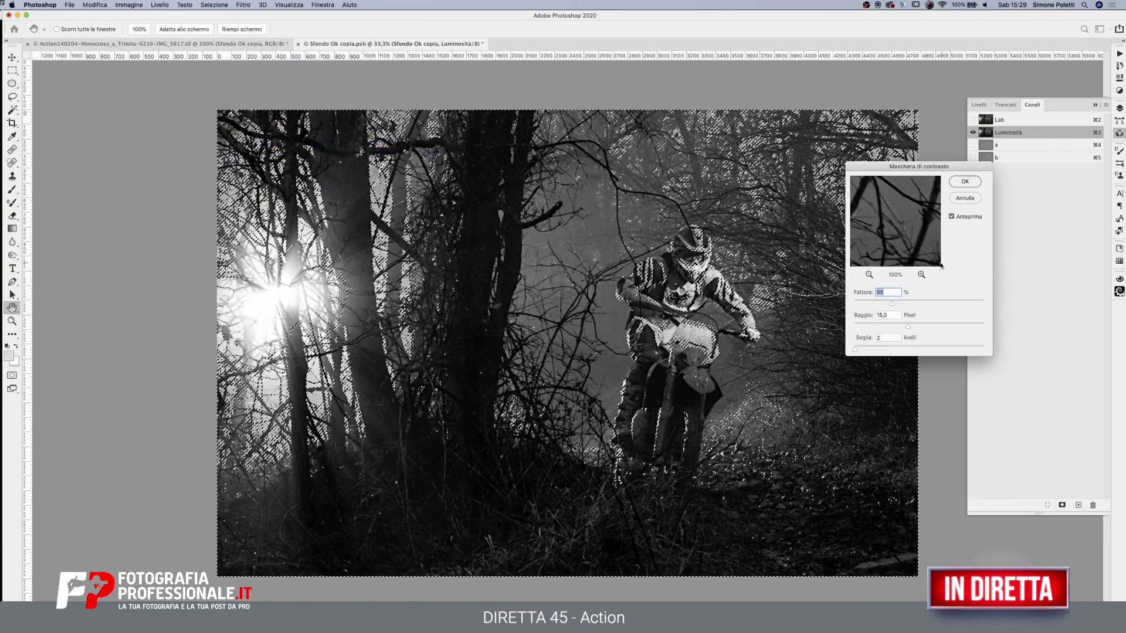
text(500)
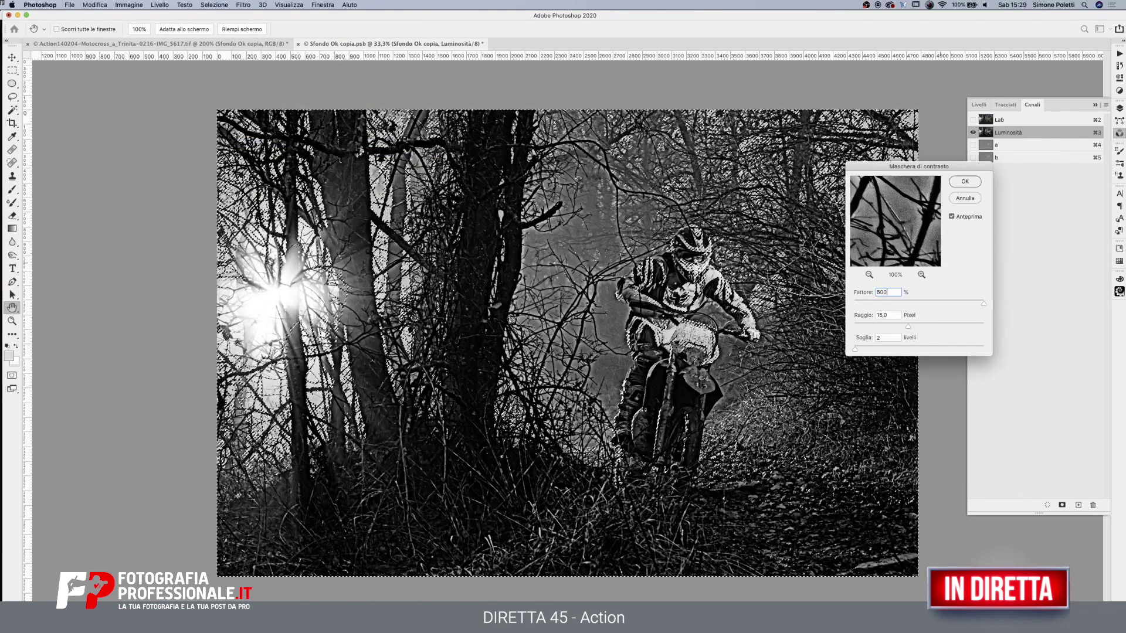
key(Tab)
text(1)
key(Return)
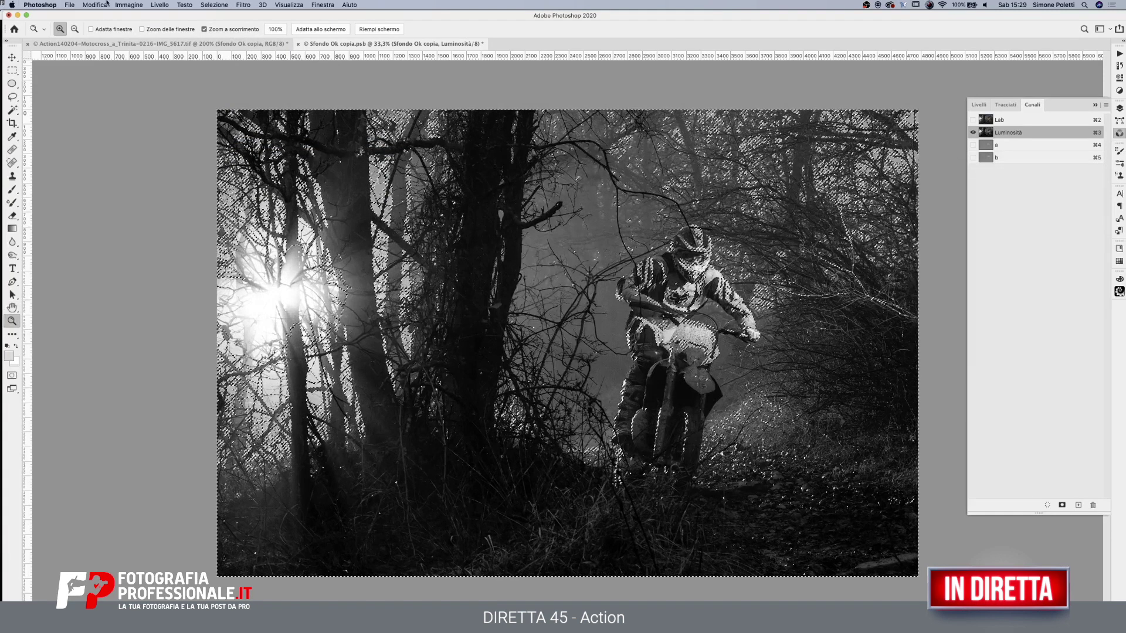
Apply a second Unsharp Mask at 55% amount, 20 pixel radius, then show the Lab composite
click(243, 4)
mouse_move(255, 143)
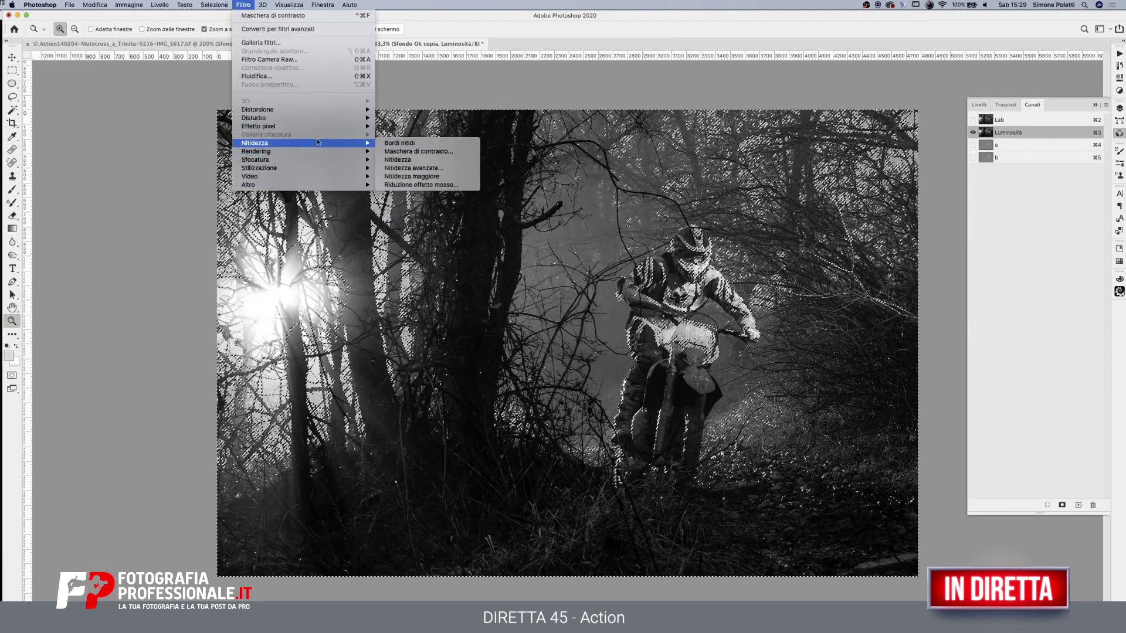
click(434, 152)
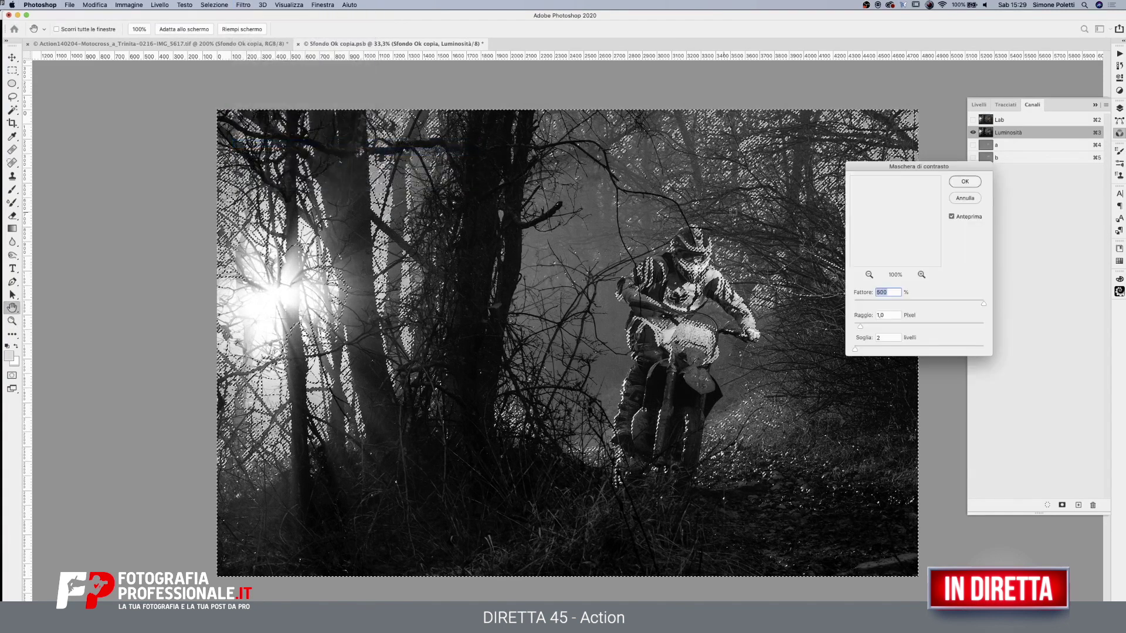
text(55)
key(Tab)
text(20)
key(Tab)
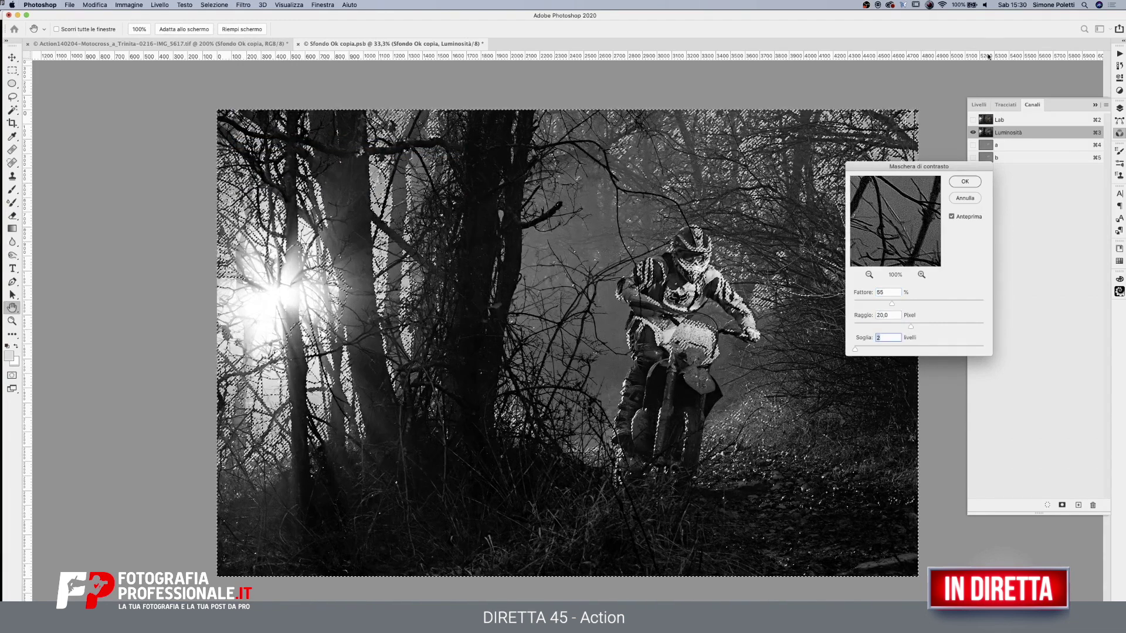
click(969, 182)
click(1019, 120)
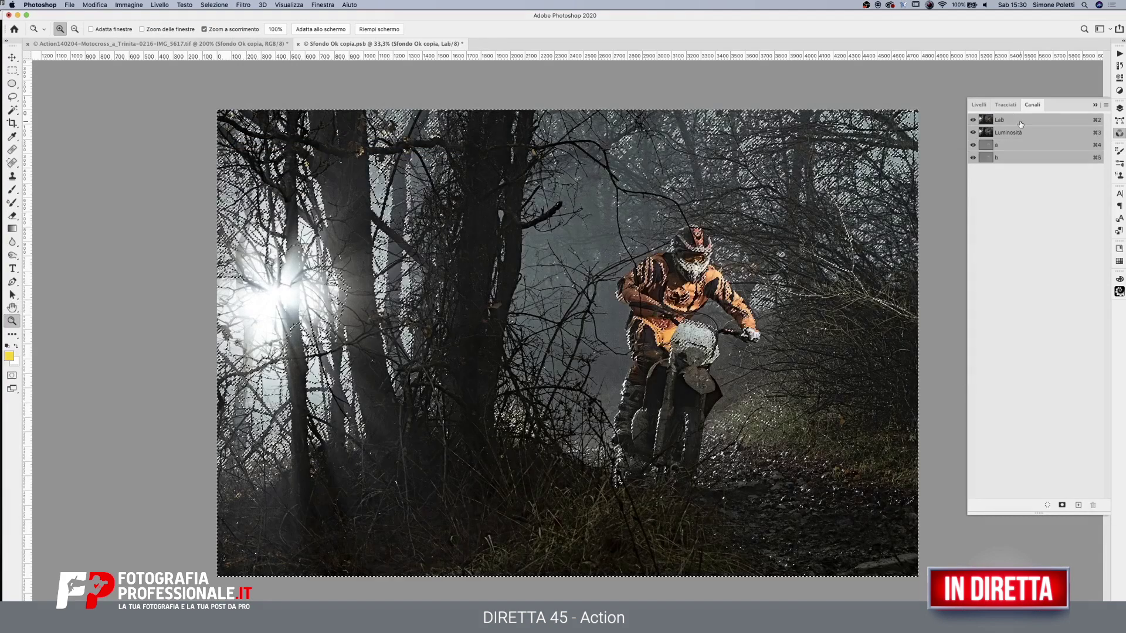
Deselect, then save and close the sharpened Lab smart-object file
key(ctrl+d)
key(ctrl+s)
key(ctrl+w)
click(640, 207)
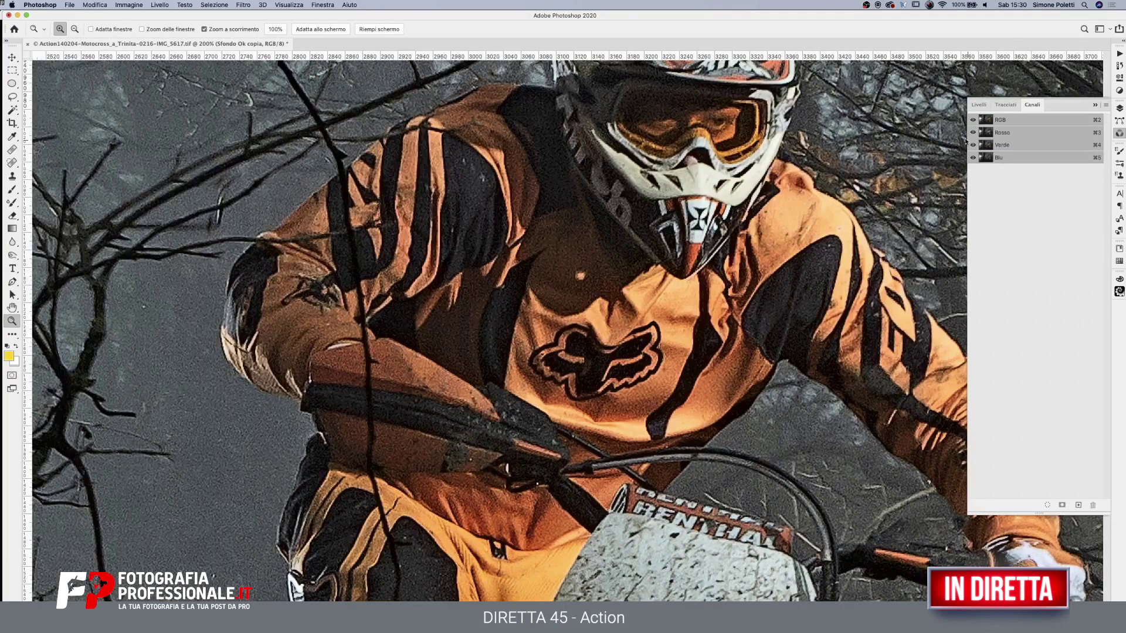
Make the Sfondo Ok copia layer visible at 50% opacity and zoom out to the whole photo
click(978, 105)
click(974, 168)
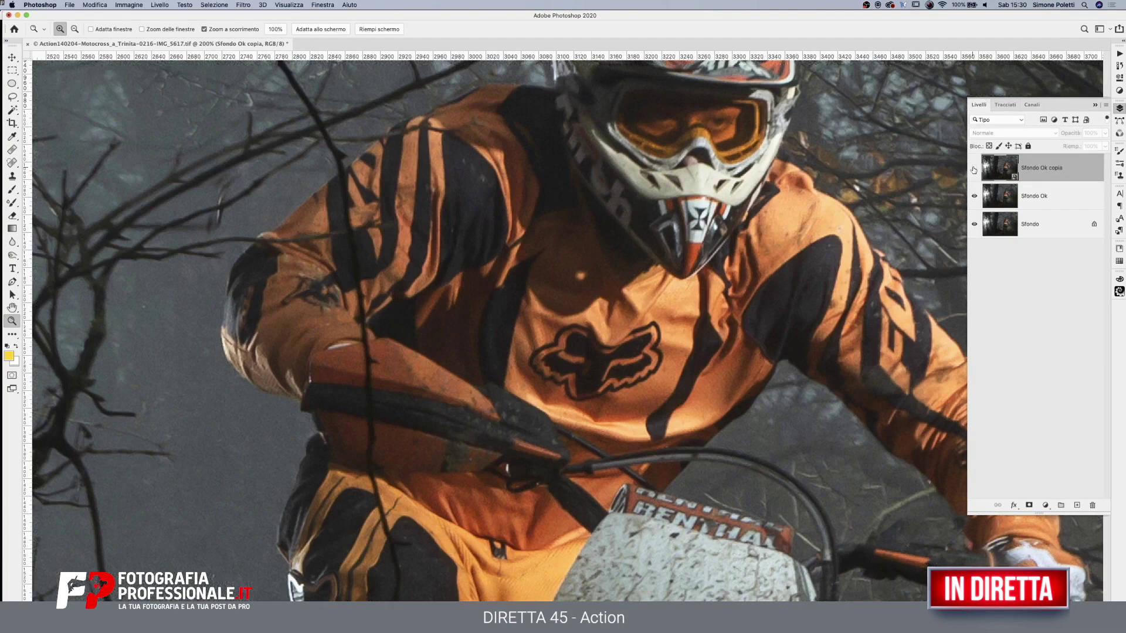
double_click(1089, 133)
text(50)
key(Return)
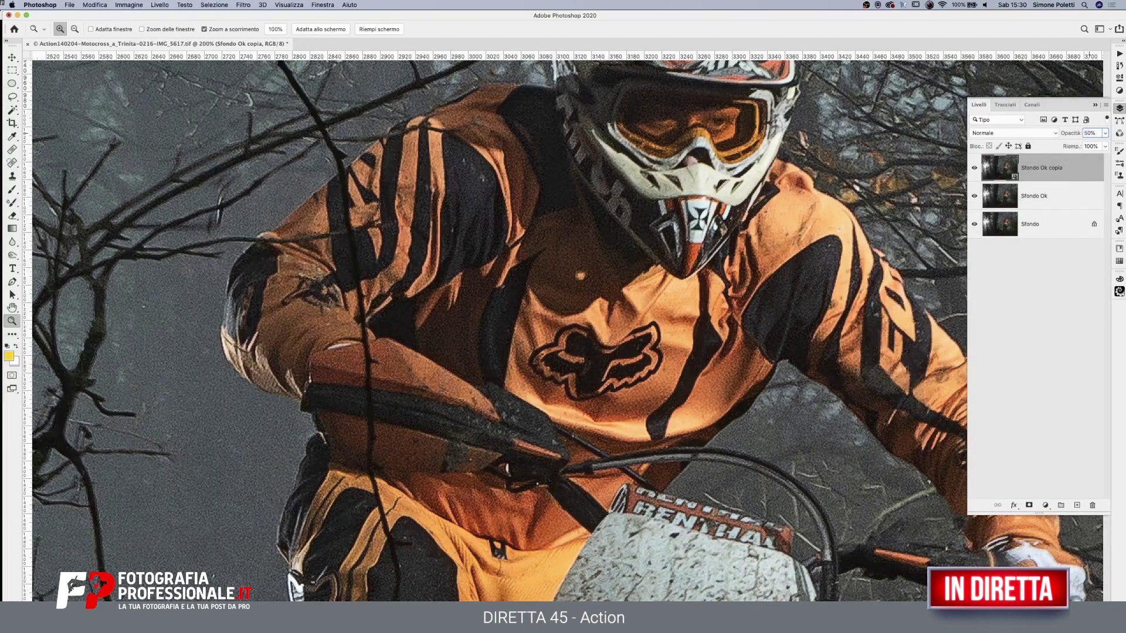
alt+click(650, 311)
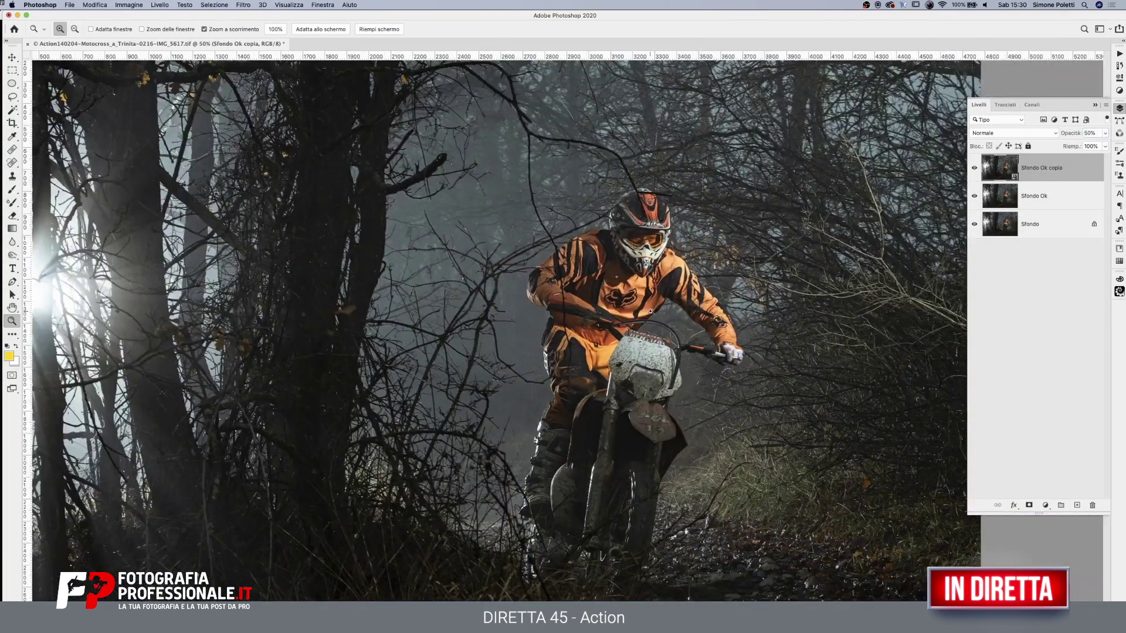
scroll(650, 312, down, 3)
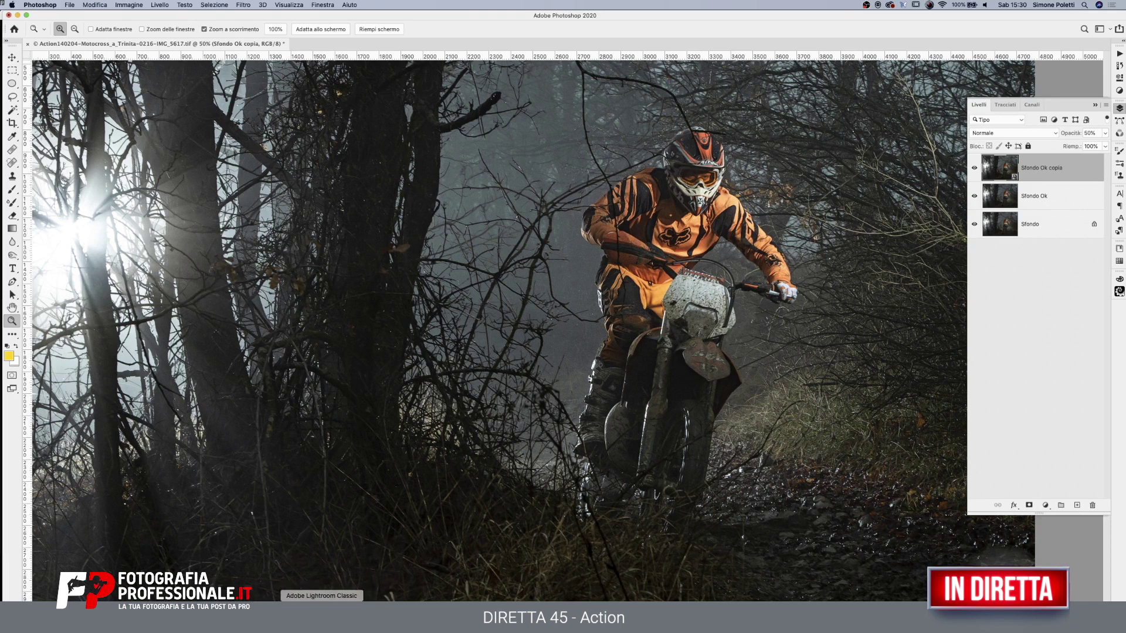
click(323, 600)
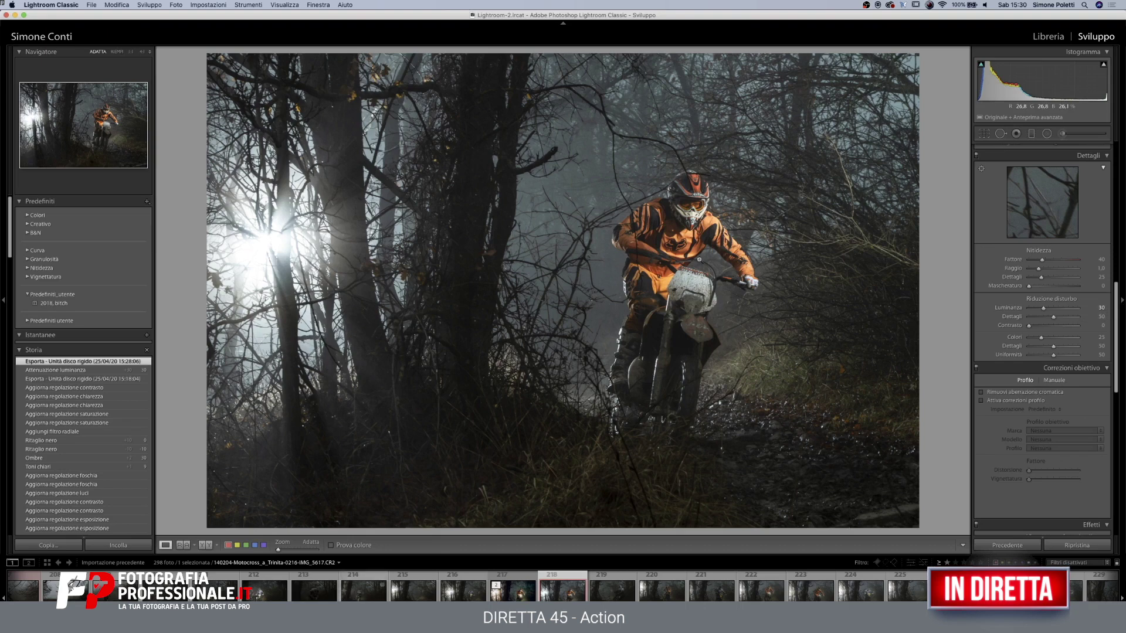
click(683, 241)
drag(684, 241, 574, 167)
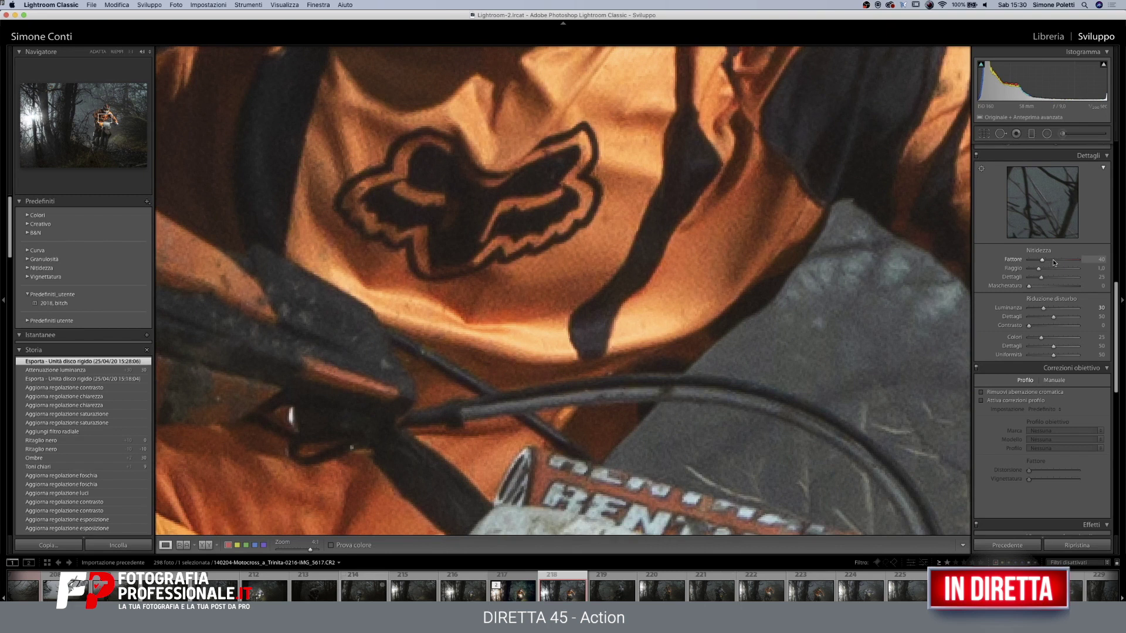
mouse_move(1053, 262)
mouse_down()
mouse_move(1042, 288)
mouse_move(1068, 286)
mouse_up()
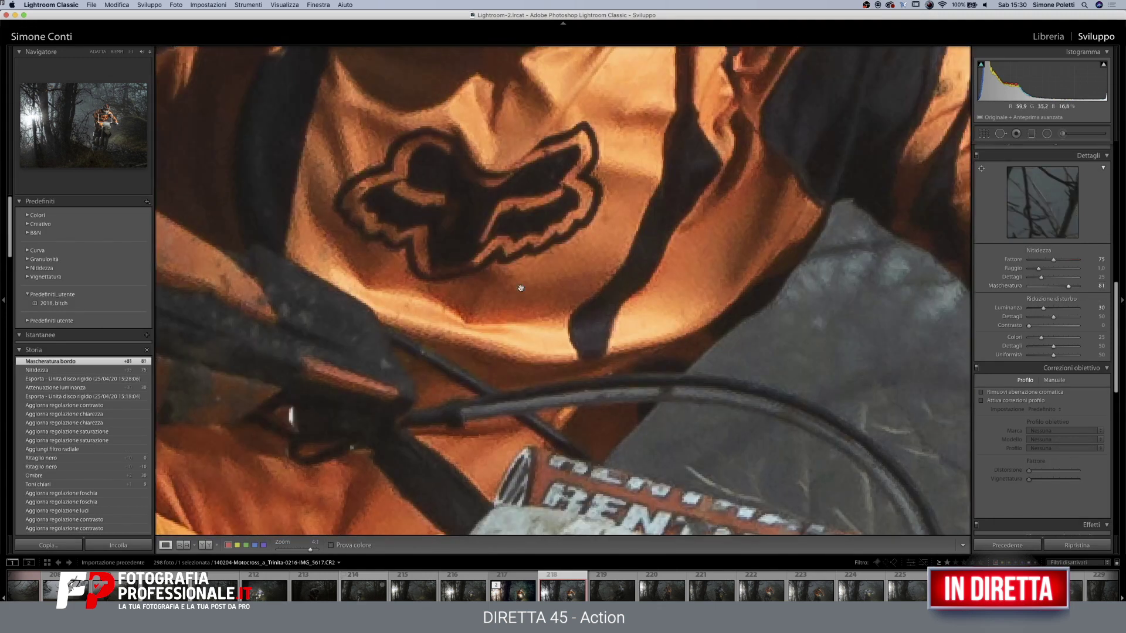
click(1042, 286)
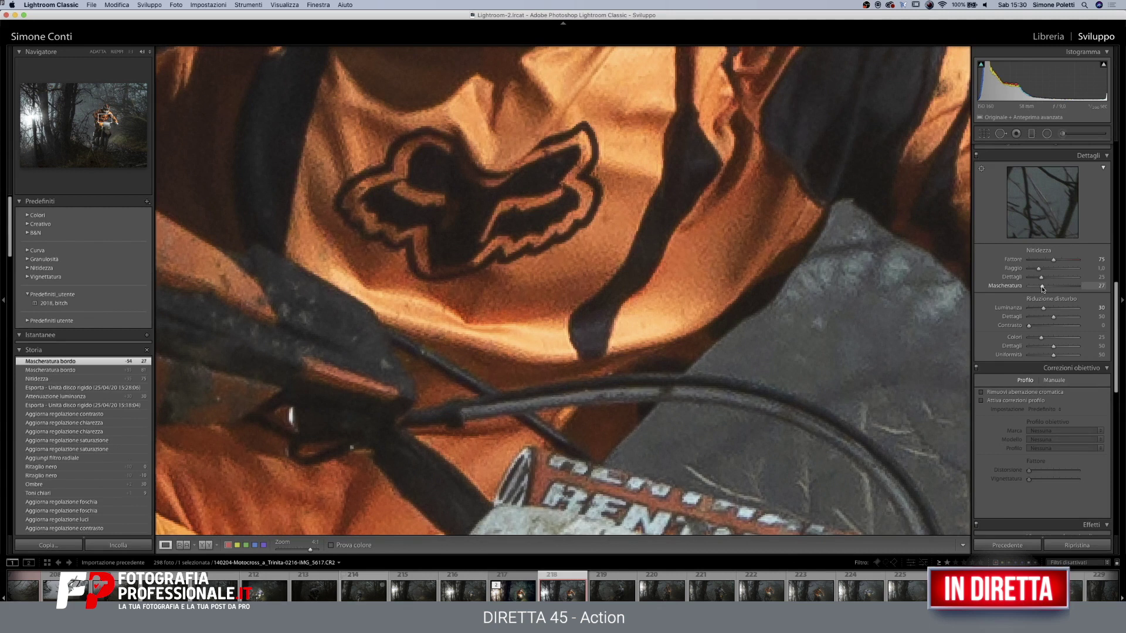
double_click(1037, 250)
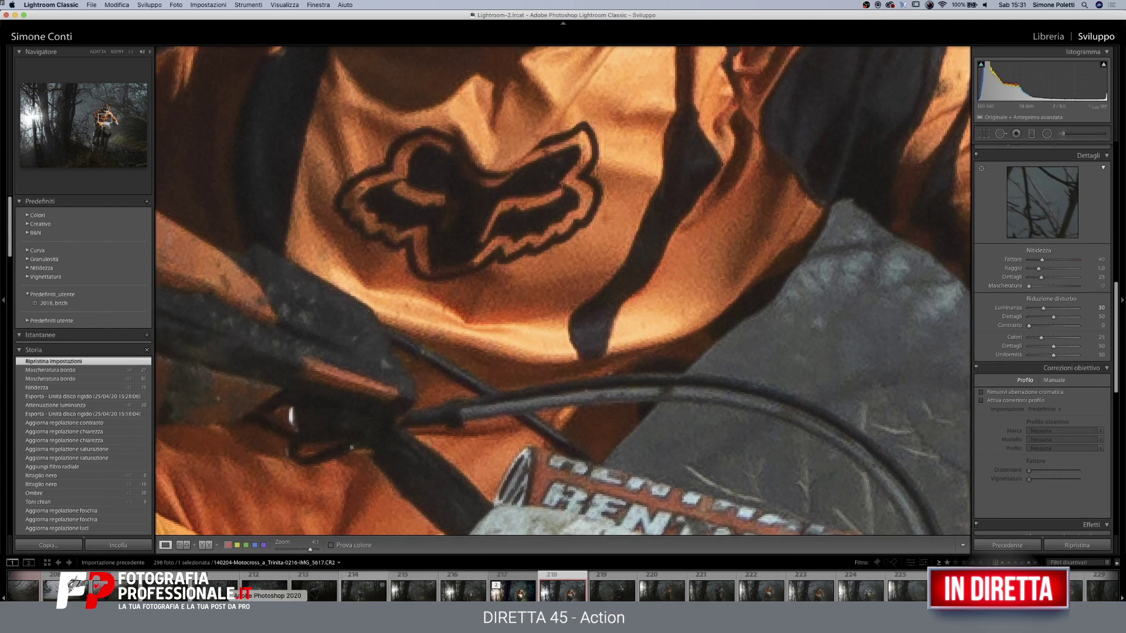
click(268, 613)
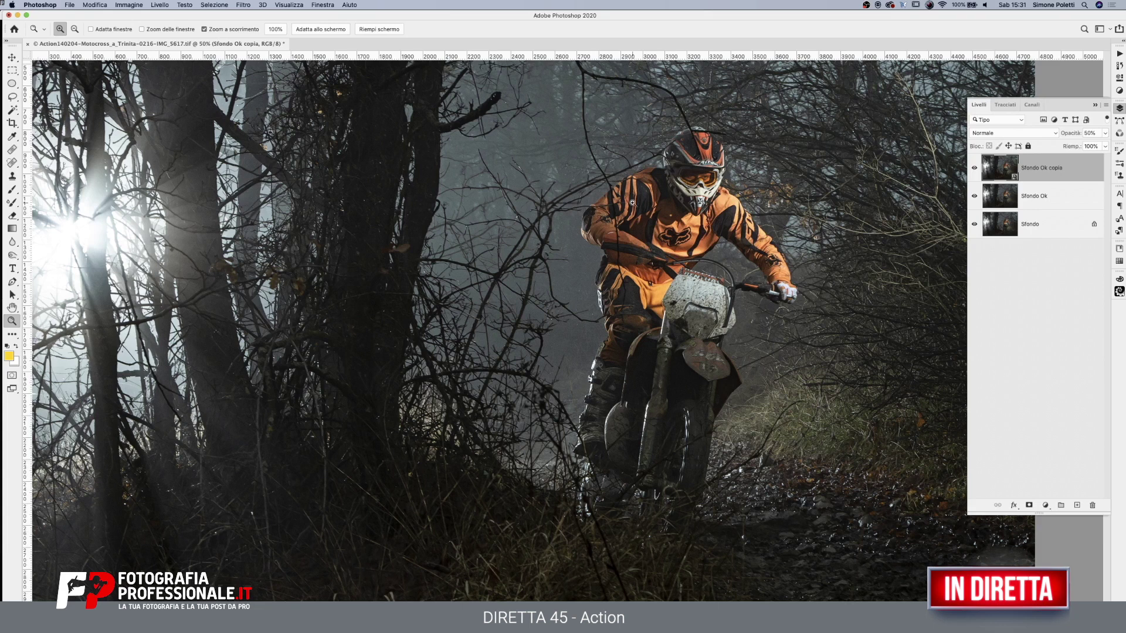
Rename the 50%-opacity 'Sfondo Ok copia' smart-object layer to 'Double Focus' and zoom out to the full image
drag(666, 216, 739, 226)
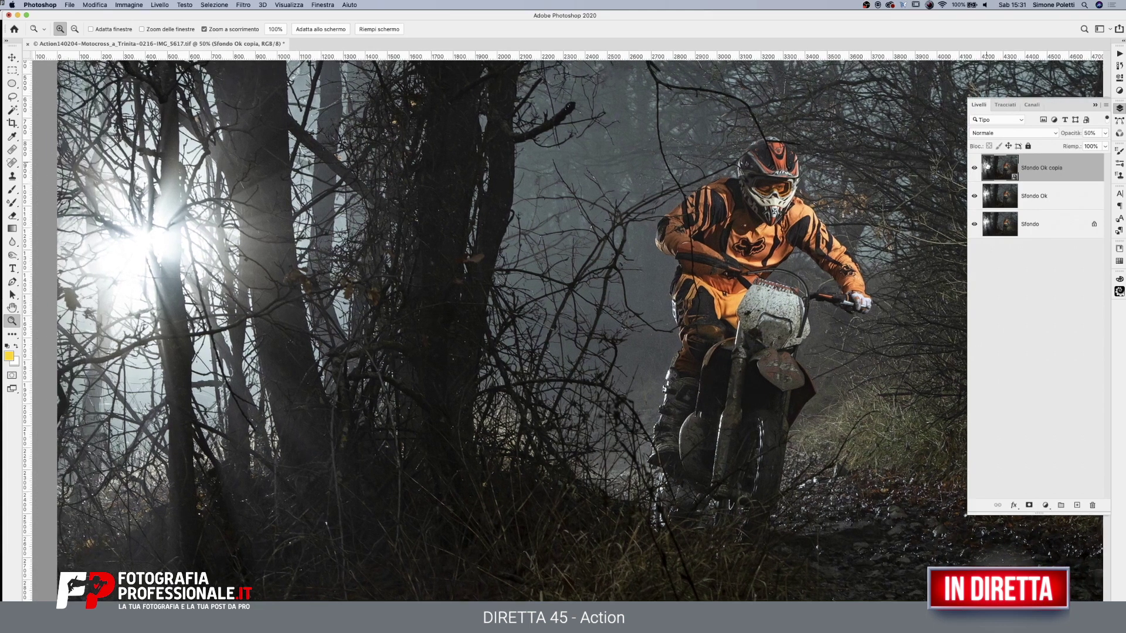
double_click(1047, 169)
text(Double Focus)
key(Return)
alt+click(621, 280)
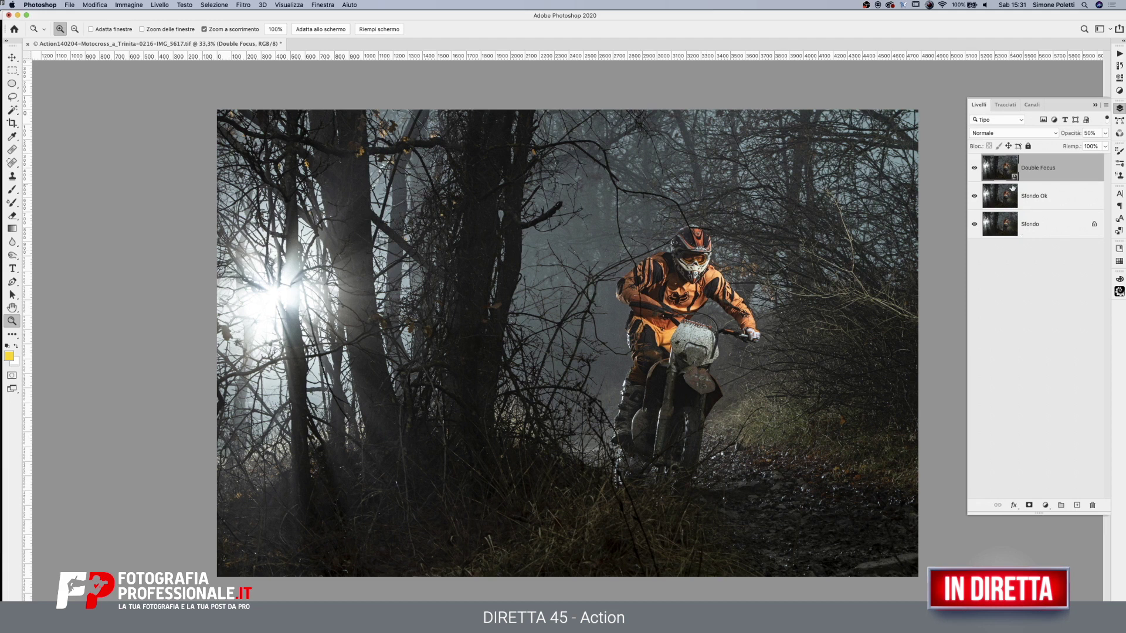
Give the Sfondo Ok layer a red (Rosso) colour label
click(1048, 198)
right_click(1048, 198)
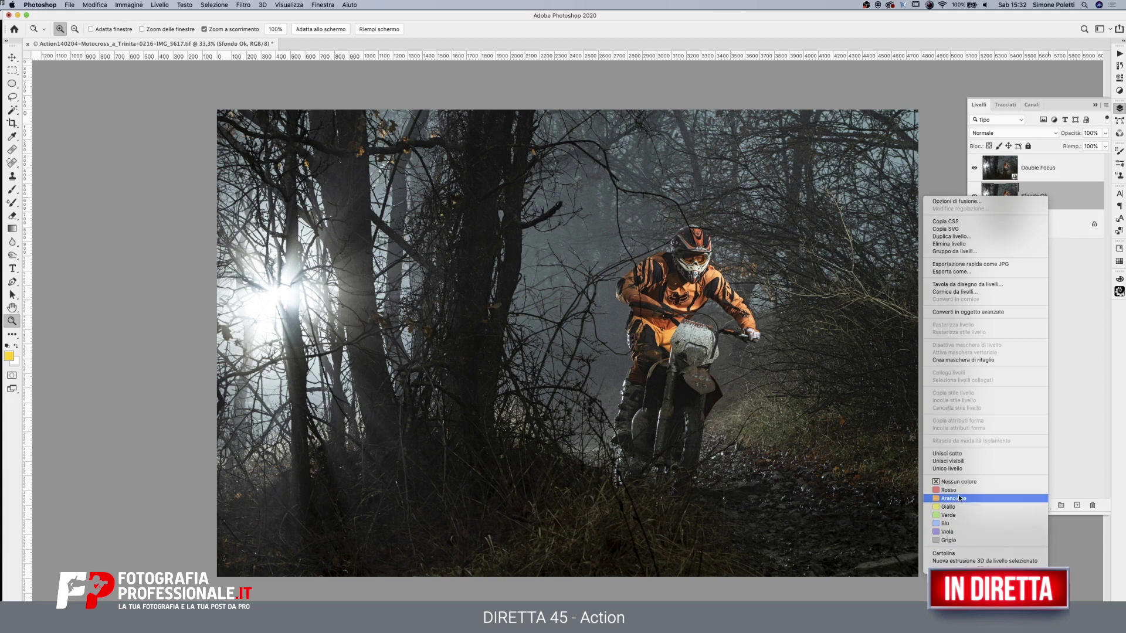
click(1052, 170)
Label Double Focus orange (Arancione) and add a new empty layer on top
right_click(1052, 170)
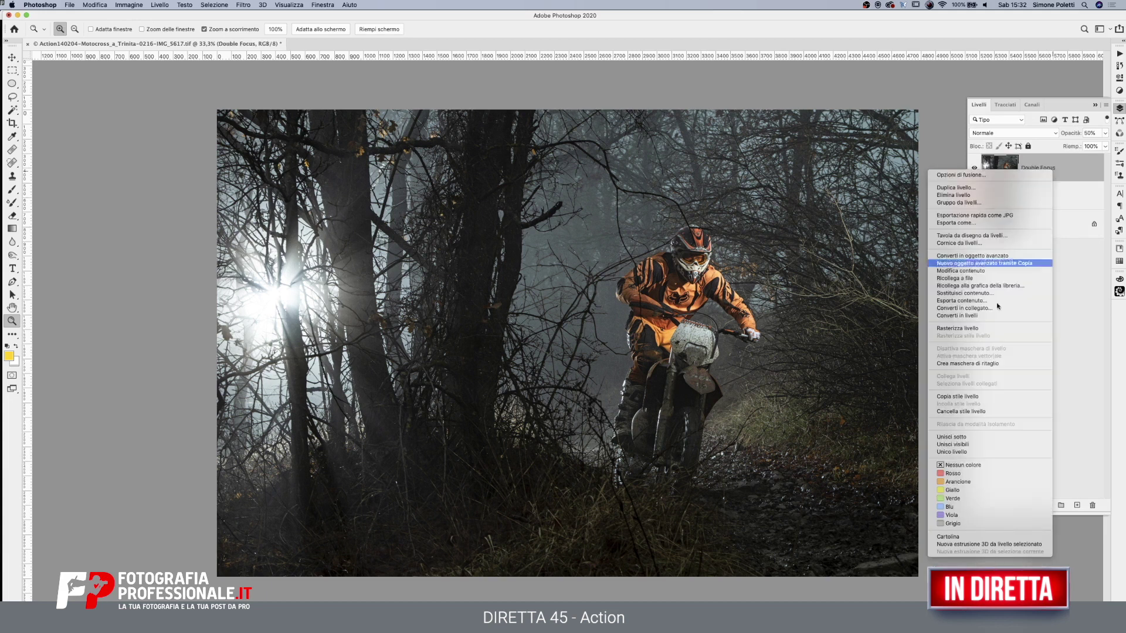
click(975, 481)
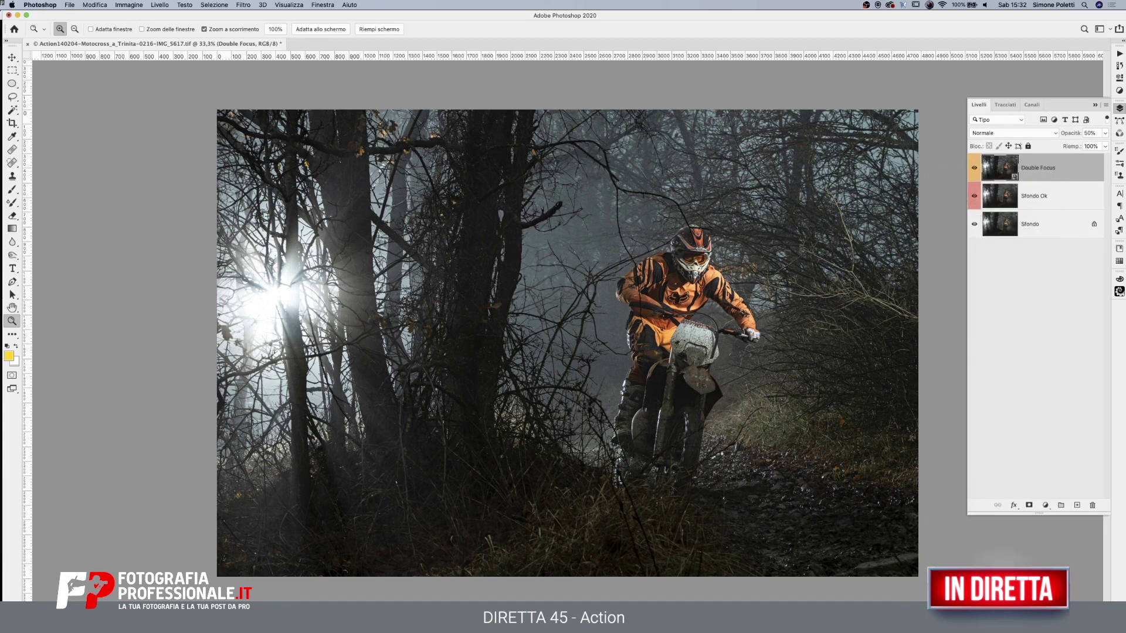
click(1082, 509)
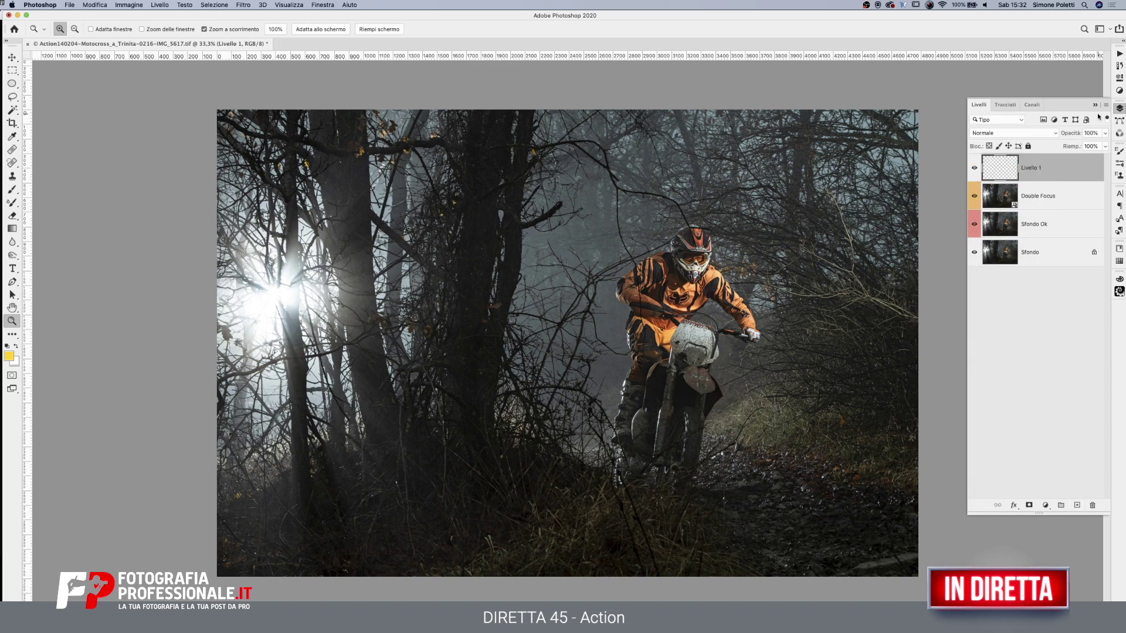
right_click(1054, 166)
Tag Livello 1 yellow (Giallo) and zoom the photo in to 66.7%
click(953, 472)
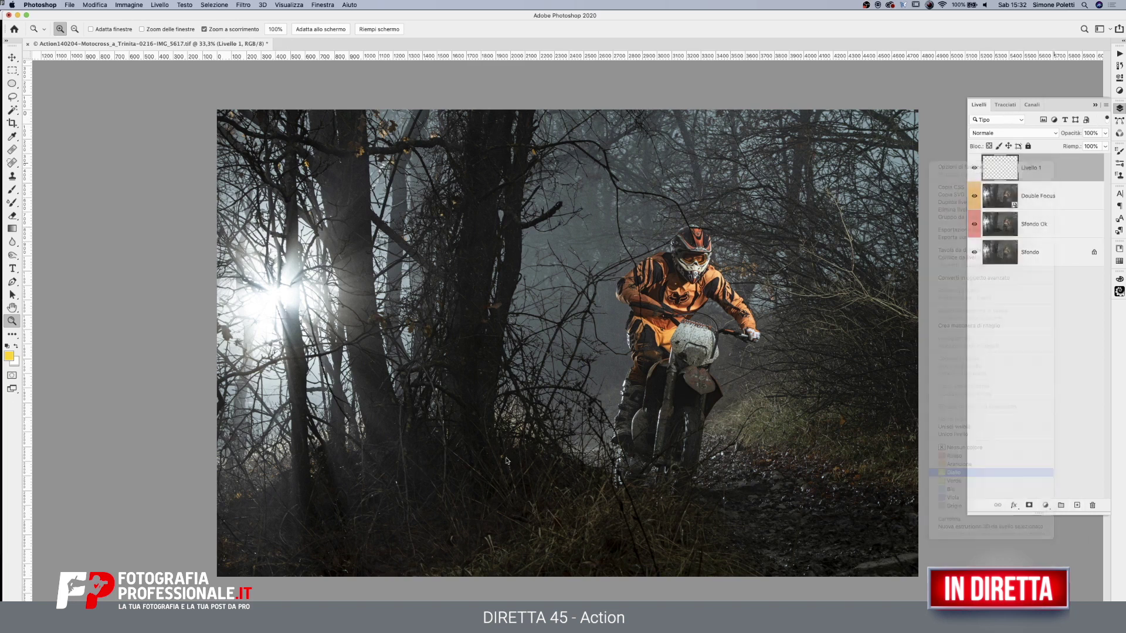
click(344, 326)
click(371, 401)
mouse_move(371, 401)
mouse_down()
mouse_move(392, 360)
mouse_move(599, 441)
mouse_move(487, 285)
mouse_move(653, 314)
mouse_up()
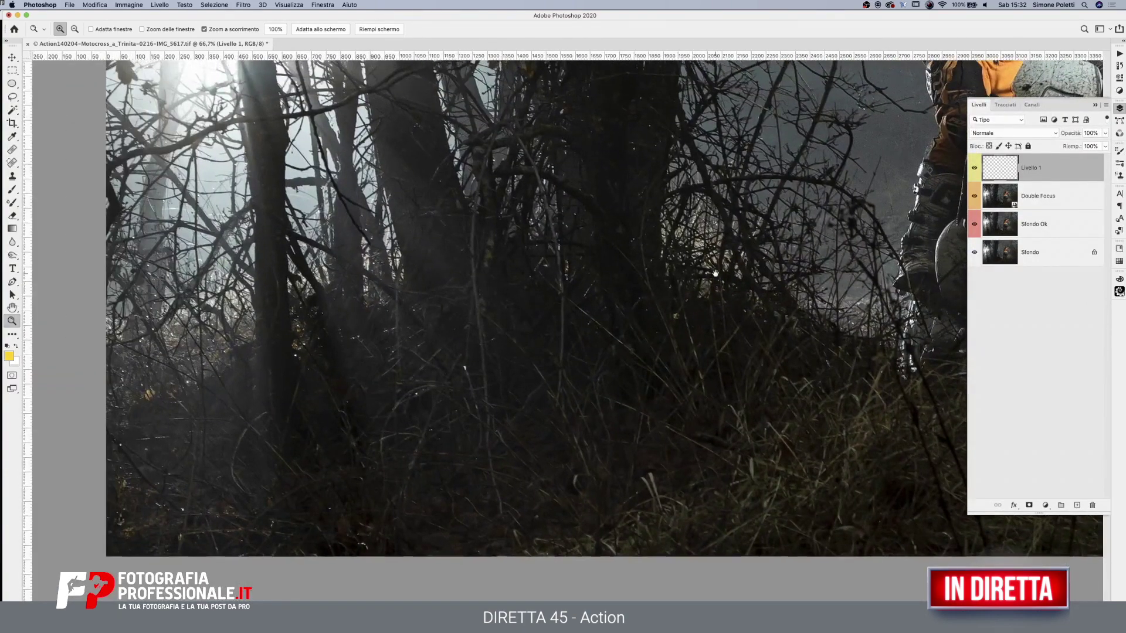
Pan around the rider and the dark left trees, then select the Spot Healing Brush
drag(715, 273, 321, 391)
drag(563, 278, 281, 302)
drag(253, 208, 435, 330)
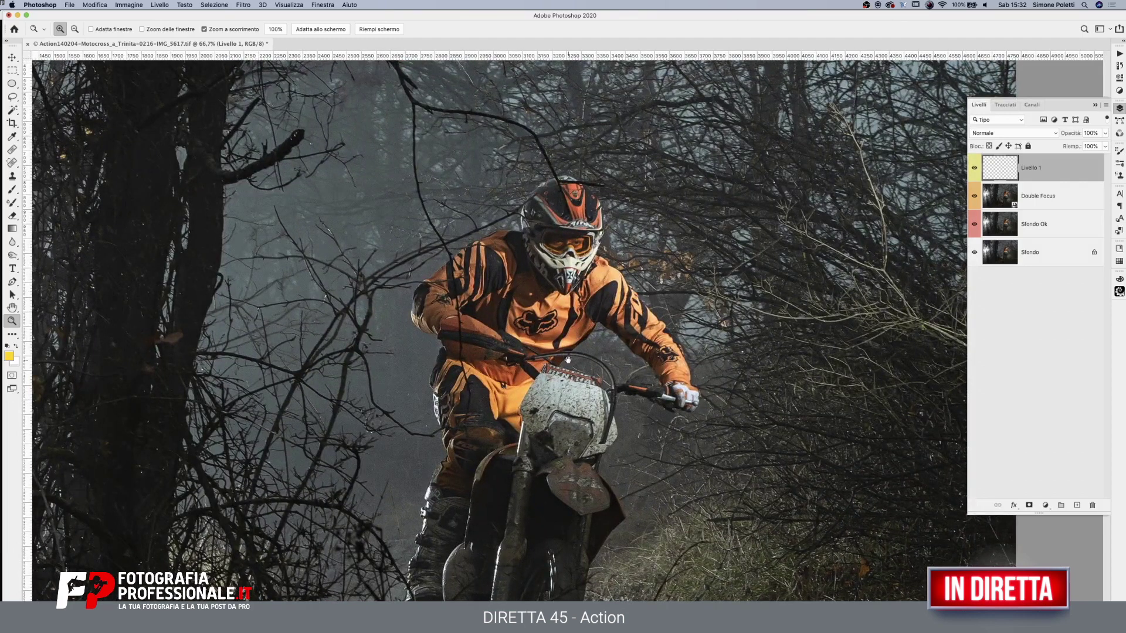
drag(497, 345, 597, 466)
drag(186, 555, 696, 226)
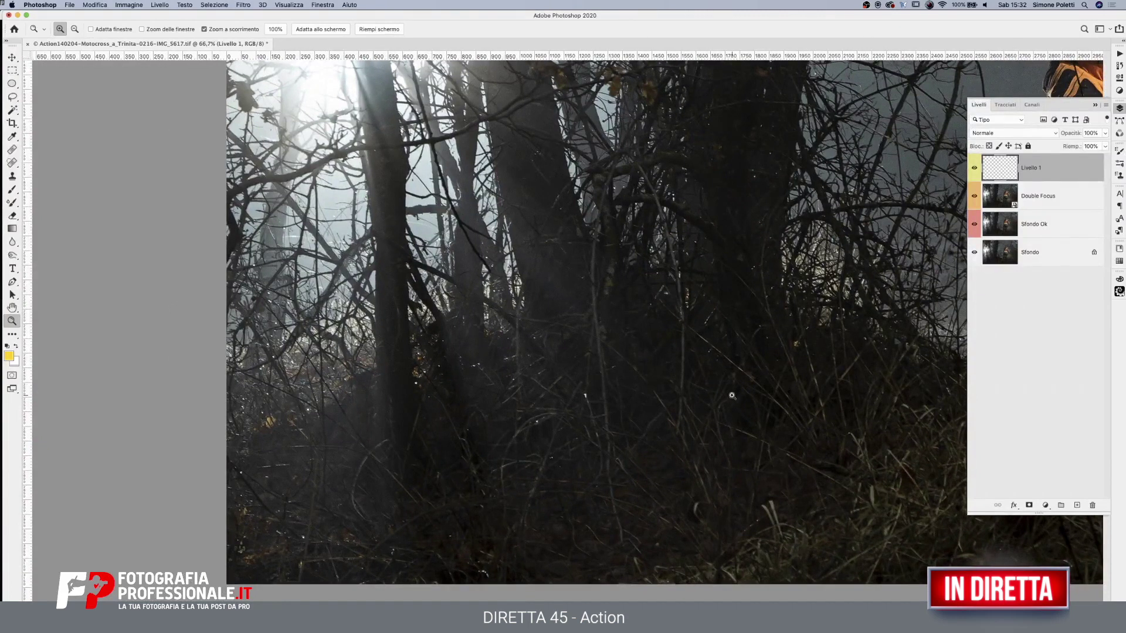
key(j)
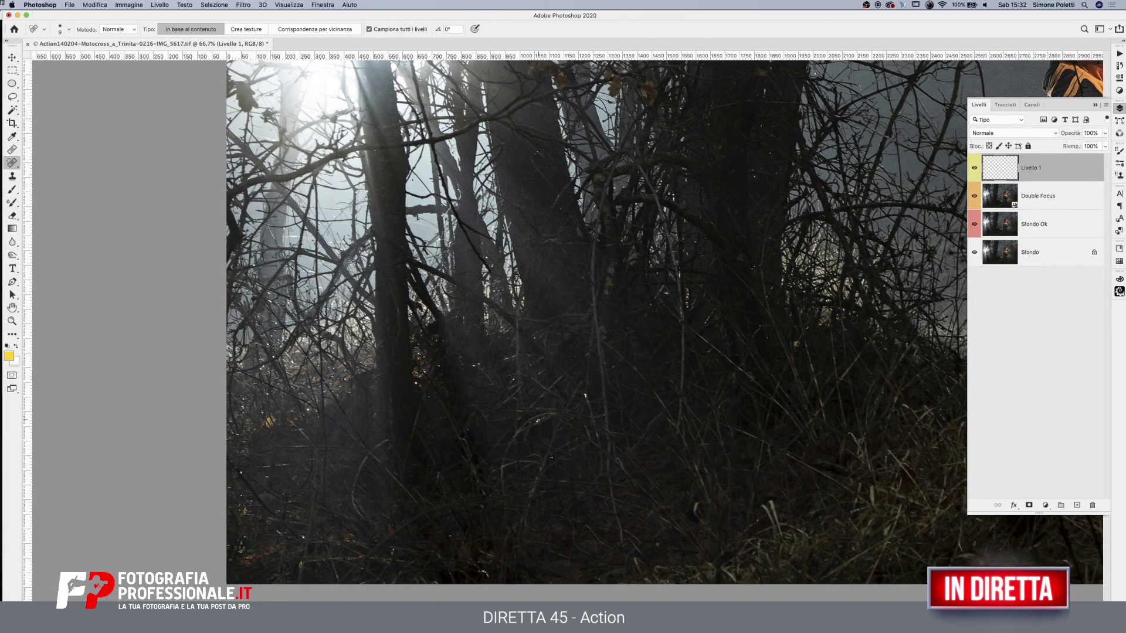
Enlarge the Spot Healing Brush to 21 px and heal the dark spot on the tree trunk
drag(569, 431, 580, 431)
scroll(500, 516, right, 5)
scroll(450, 543, right, 3)
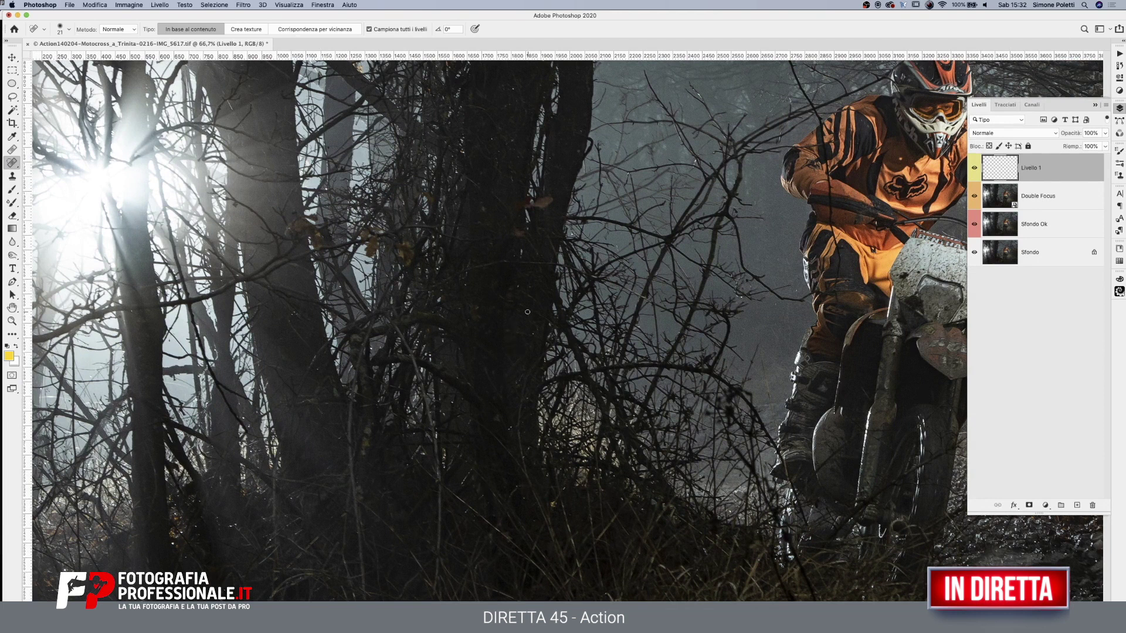
drag(521, 288, 530, 289)
Survey the photo up close, from the grassy track up to the rider
mouse_move(850, 410)
mouse_down()
mouse_move(558, 407)
mouse_move(569, 251)
mouse_up()
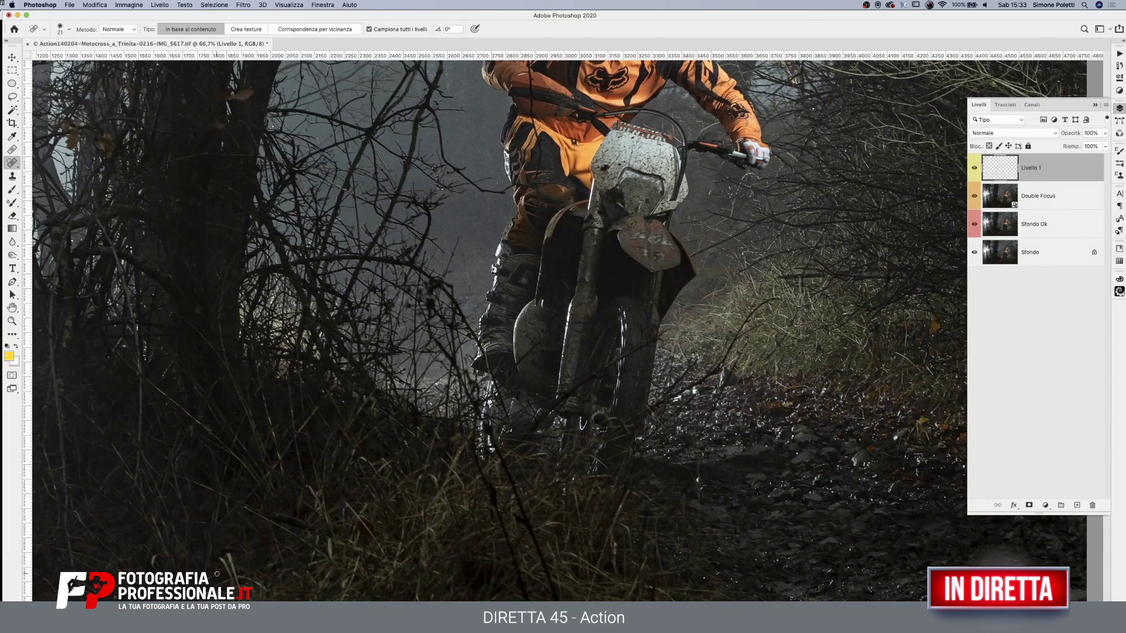
drag(281, 510, 492, 371)
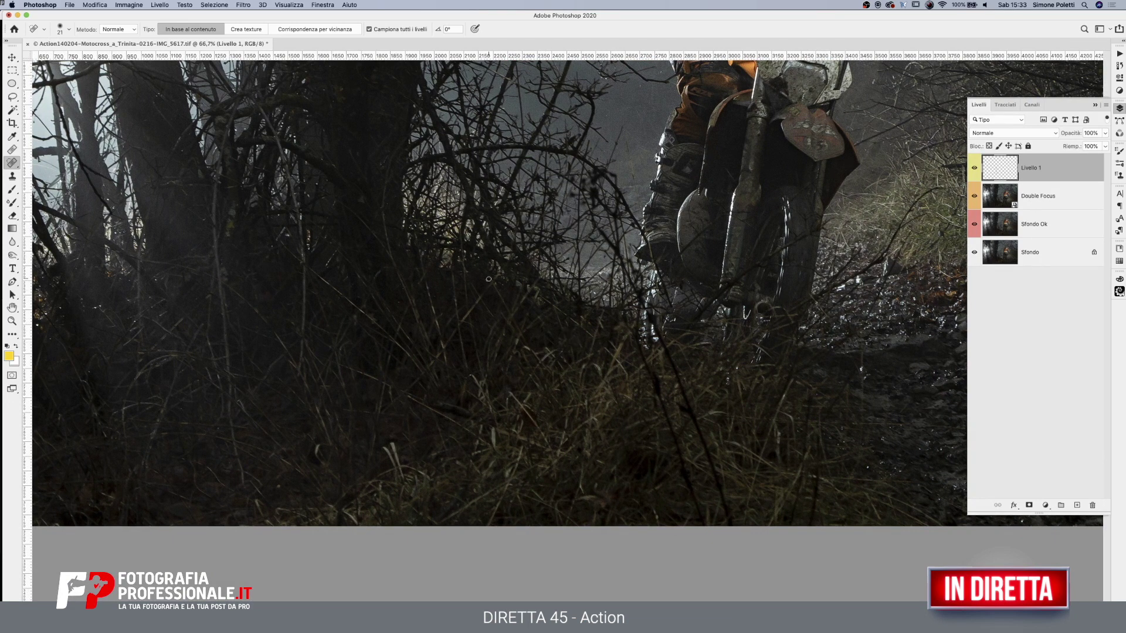
drag(688, 382, 669, 378)
scroll(669, 378, right, 5)
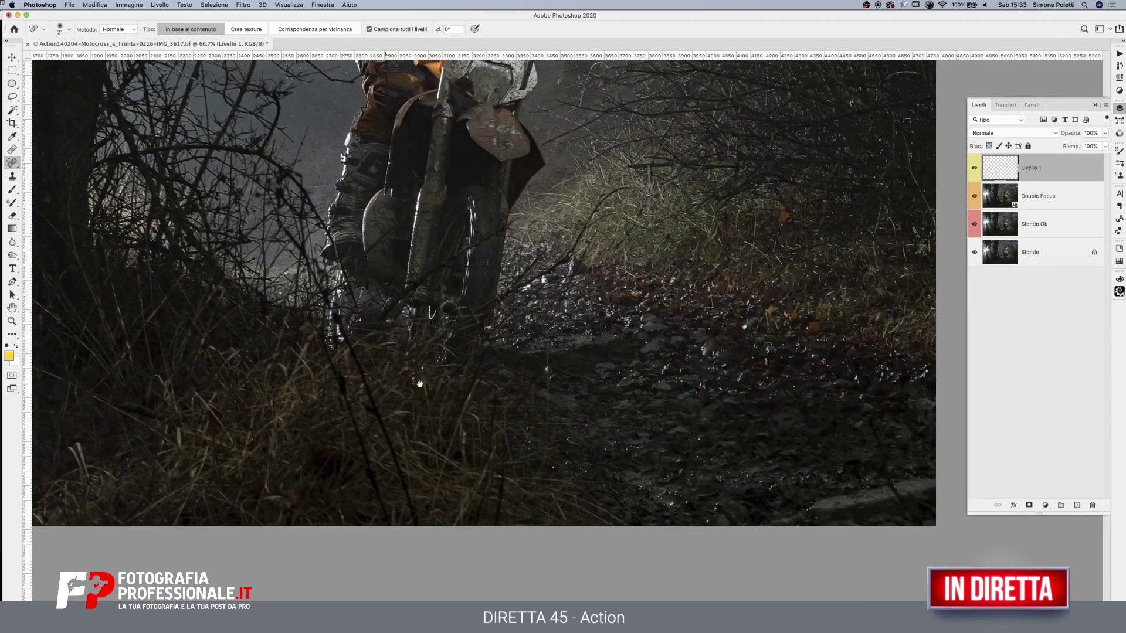
scroll(709, 475, up, 3)
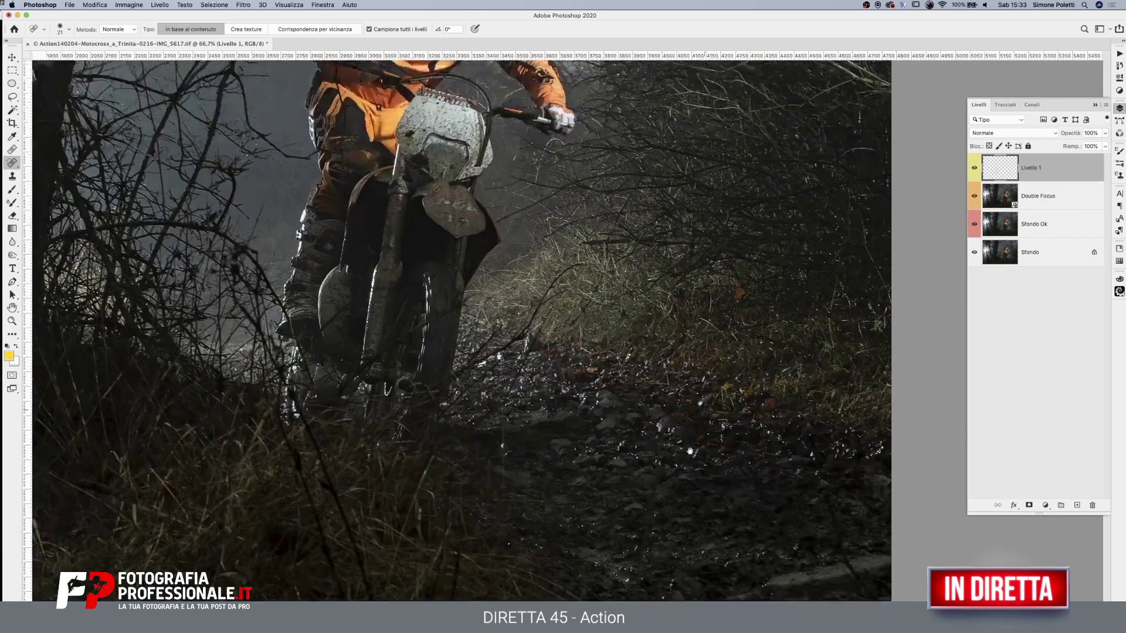
scroll(713, 473, up, 2)
scroll(715, 470, up, 3)
scroll(720, 468, up, 2)
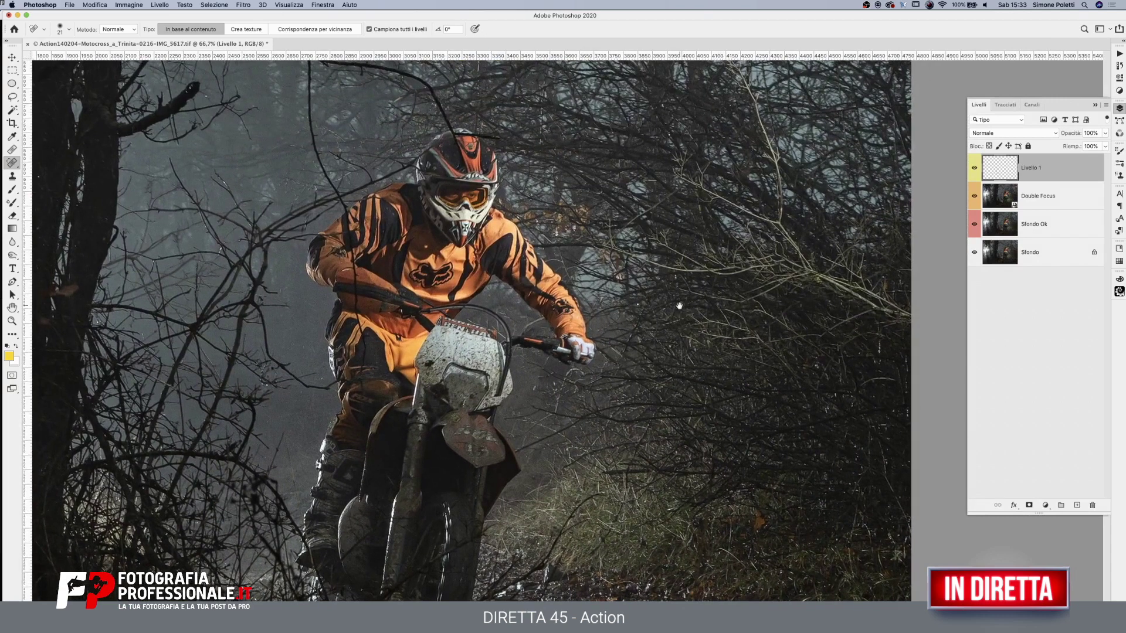
scroll(683, 293, down, 5)
scroll(671, 264, down, 1)
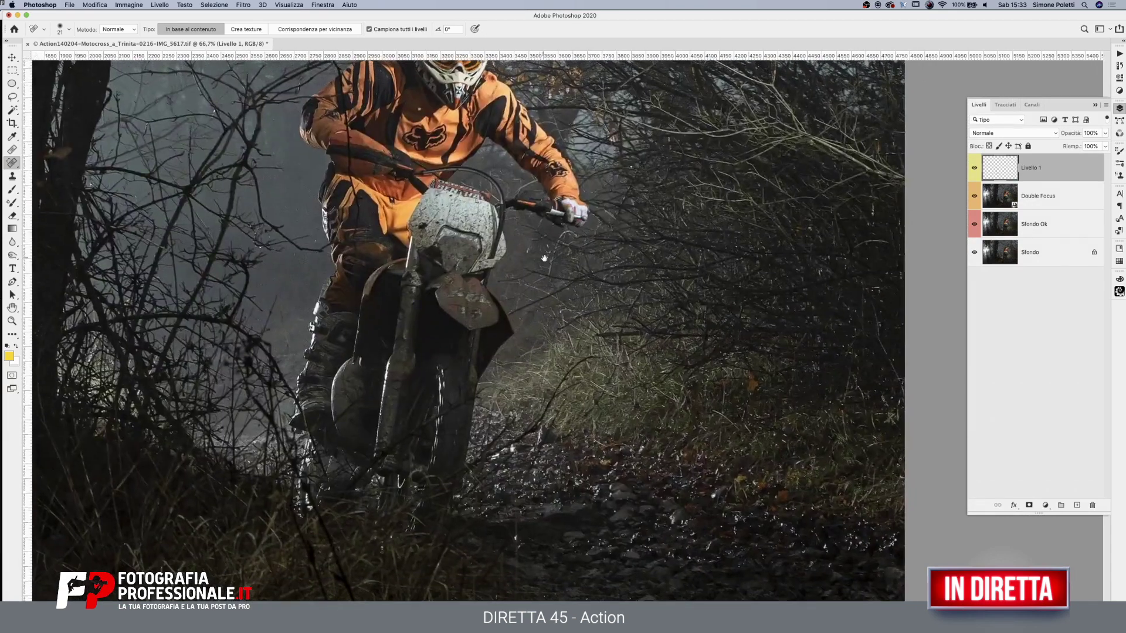
scroll(587, 255, left, 5)
scroll(645, 304, up, 3)
scroll(634, 342, up, 2)
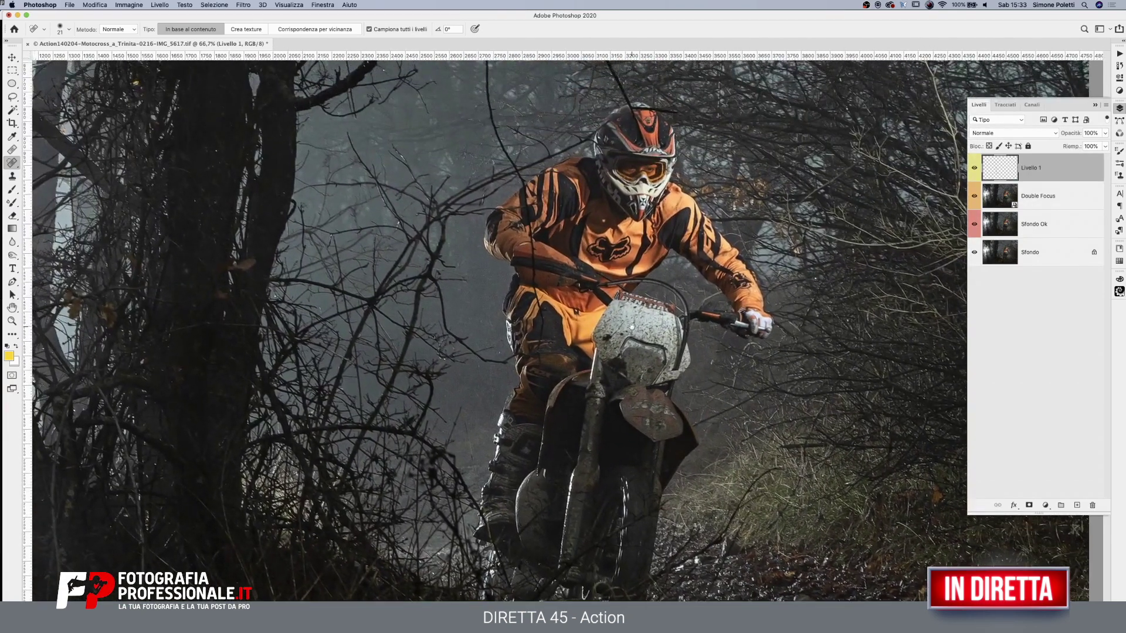
scroll(637, 334, up, 2)
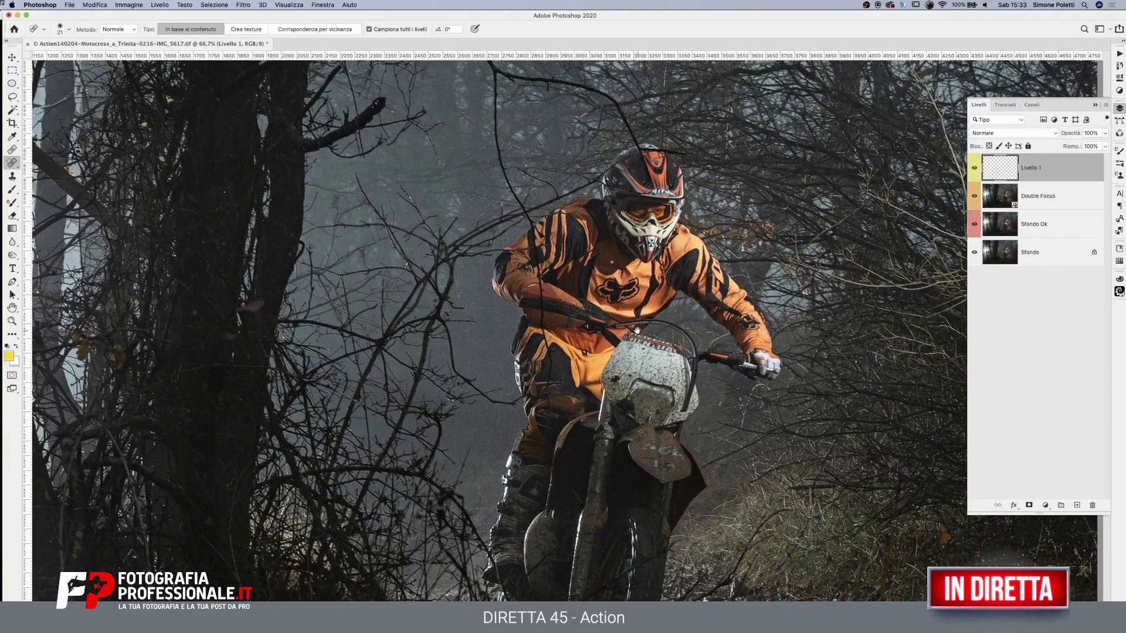
Heal the small dark spot near the rider
drag(680, 249, 689, 277)
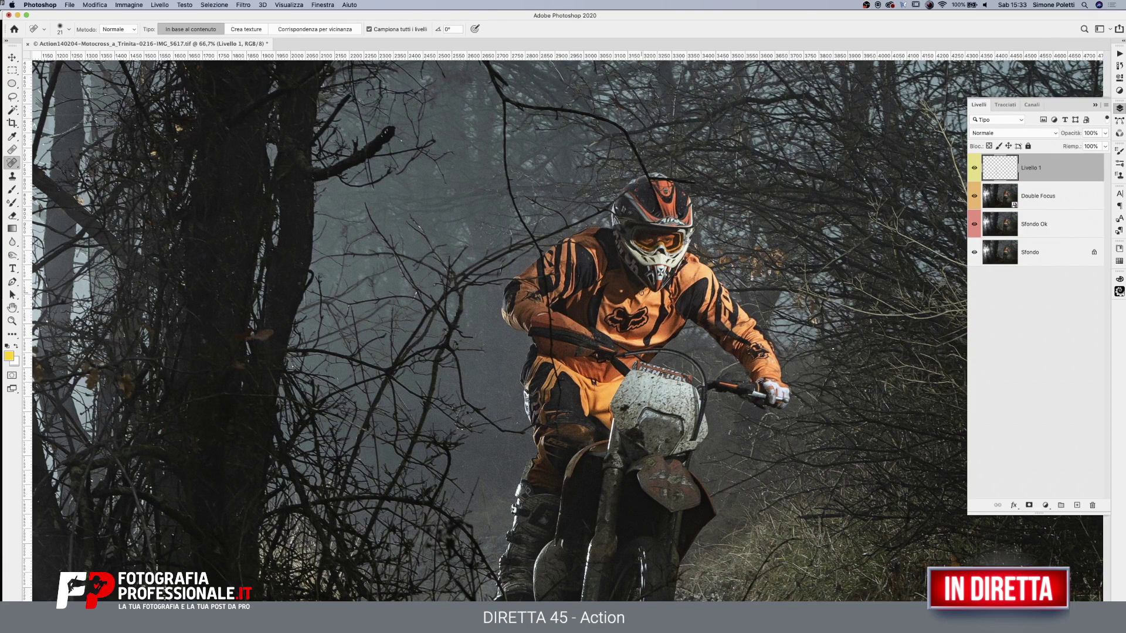
mouse_move(733, 414)
mouse_down()
mouse_move(684, 270)
mouse_move(695, 338)
mouse_up()
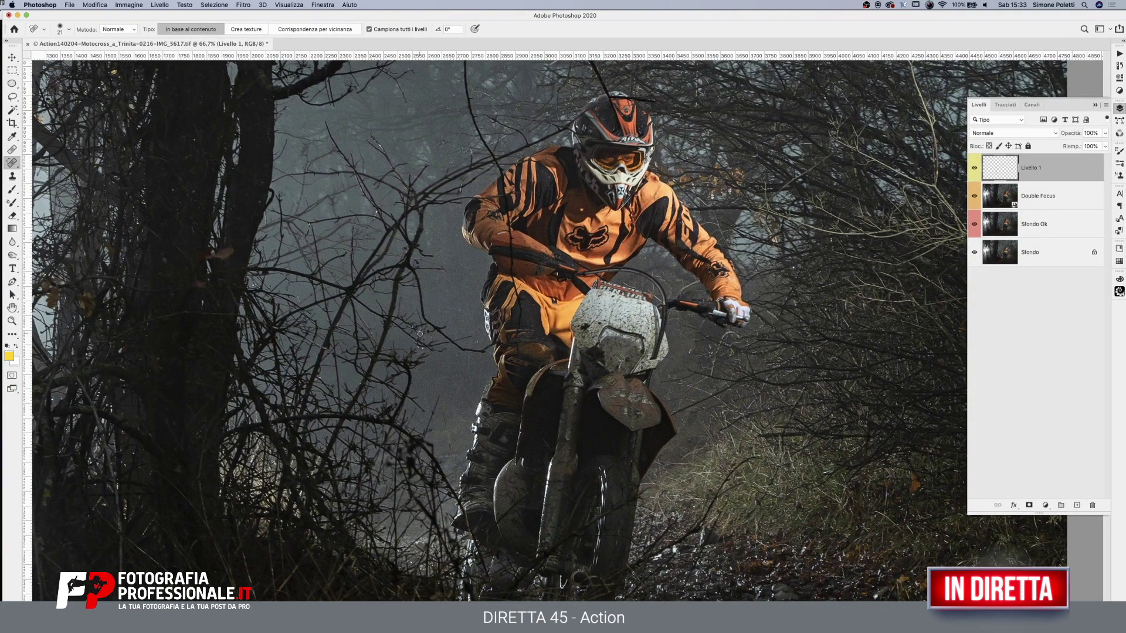
click(420, 347)
Pan around the rider, then zoom out to 33.3% to see the whole photo
mouse_move(838, 410)
mouse_down()
mouse_move(641, 469)
mouse_move(628, 541)
mouse_up()
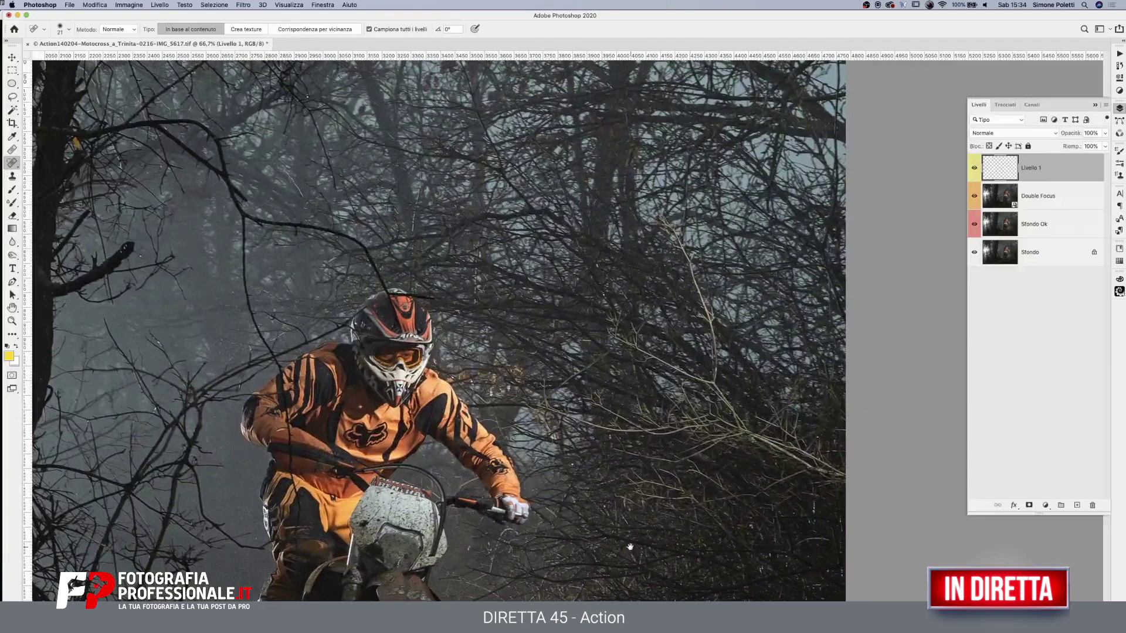
drag(727, 508, 741, 337)
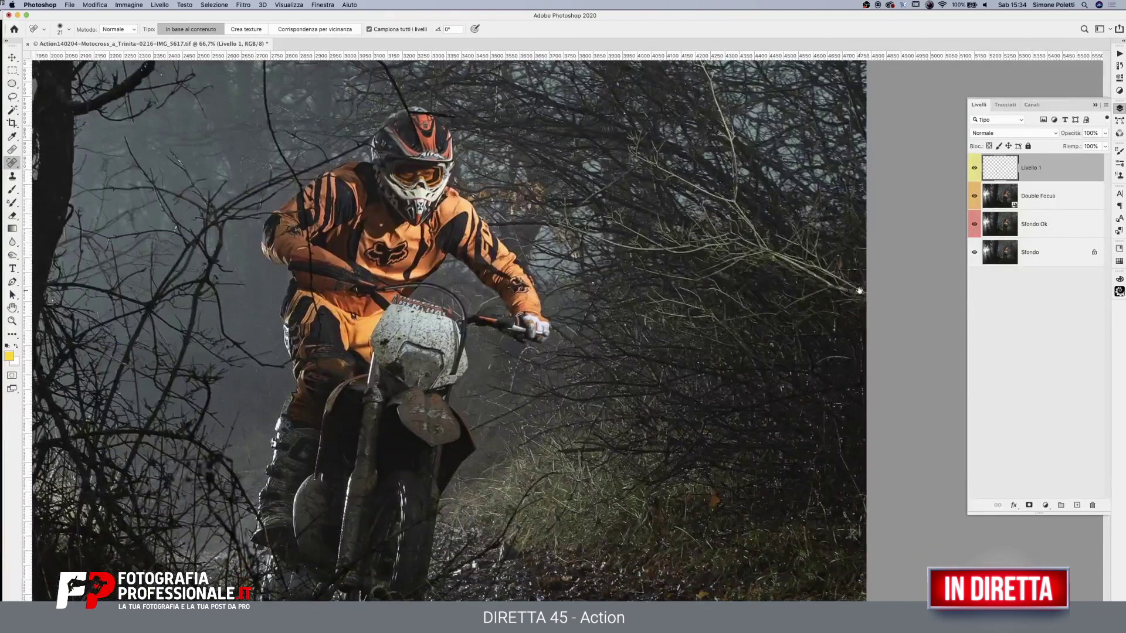
mouse_move(749, 389)
mouse_down()
mouse_move(751, 329)
mouse_move(759, 460)
mouse_up()
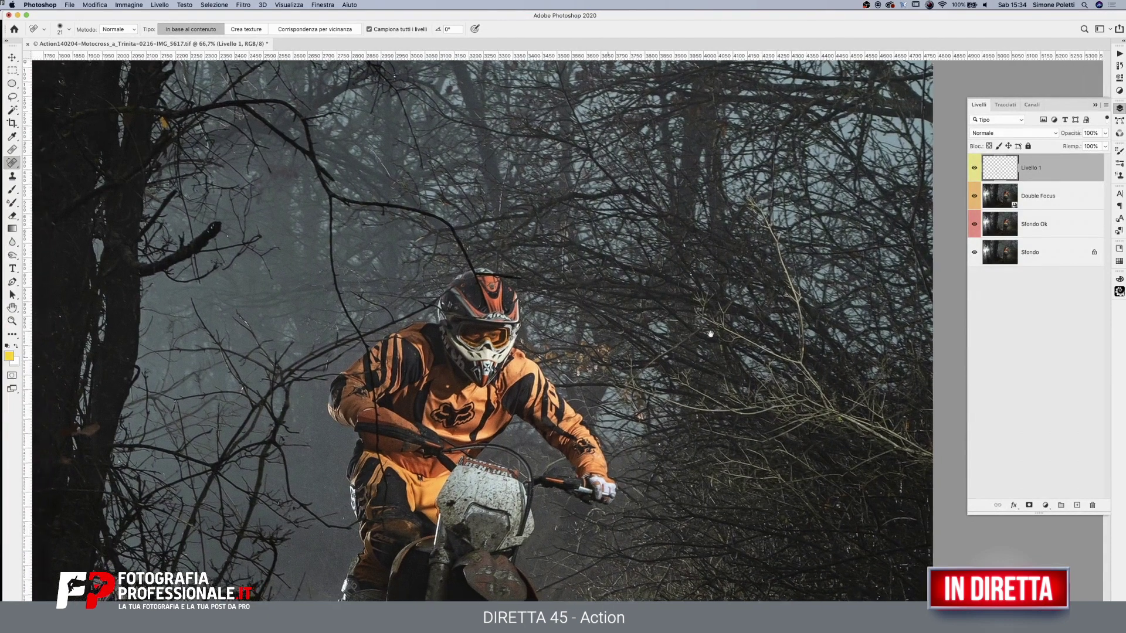
drag(588, 369, 803, 316)
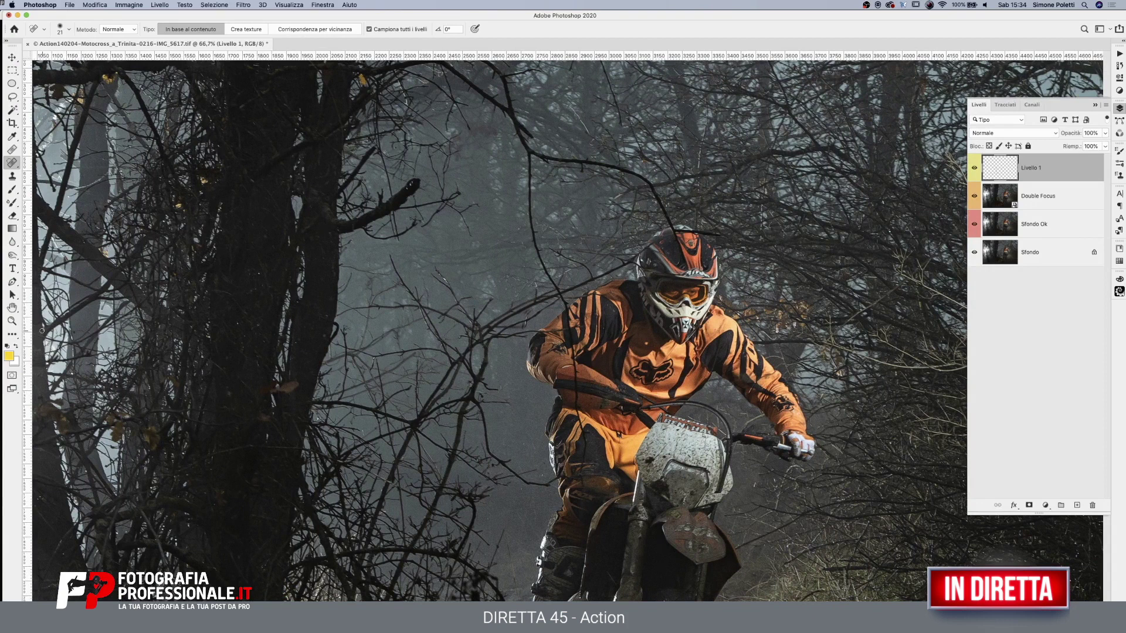
click(11, 320)
key(super+minus)
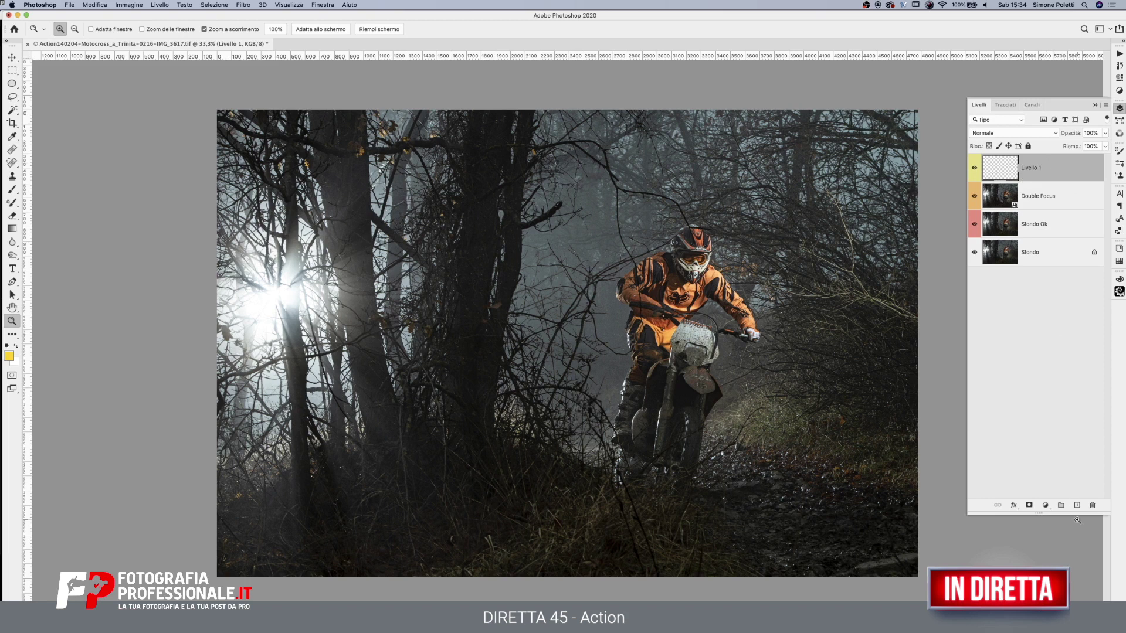
Rename the yellow Livello 1 layer to 'Difetti'
click(1046, 506)
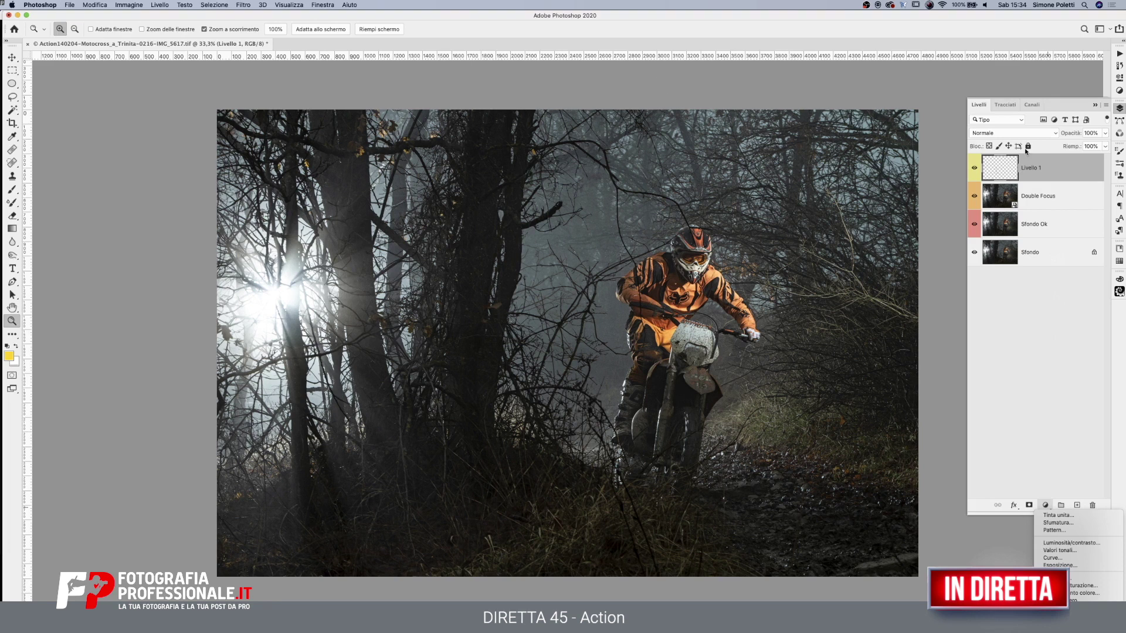
click(1033, 172)
double_click(1032, 170)
text(Difett)
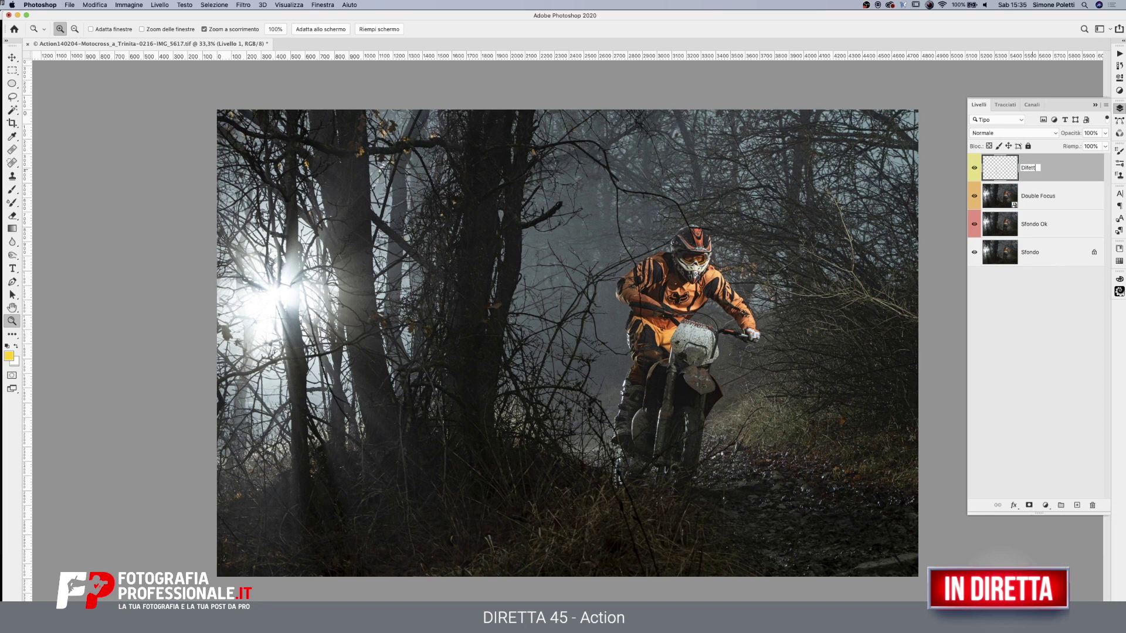
key(Return)
Add a Curves layer with the midtones pulled down and invert its mask to black
click(1047, 505)
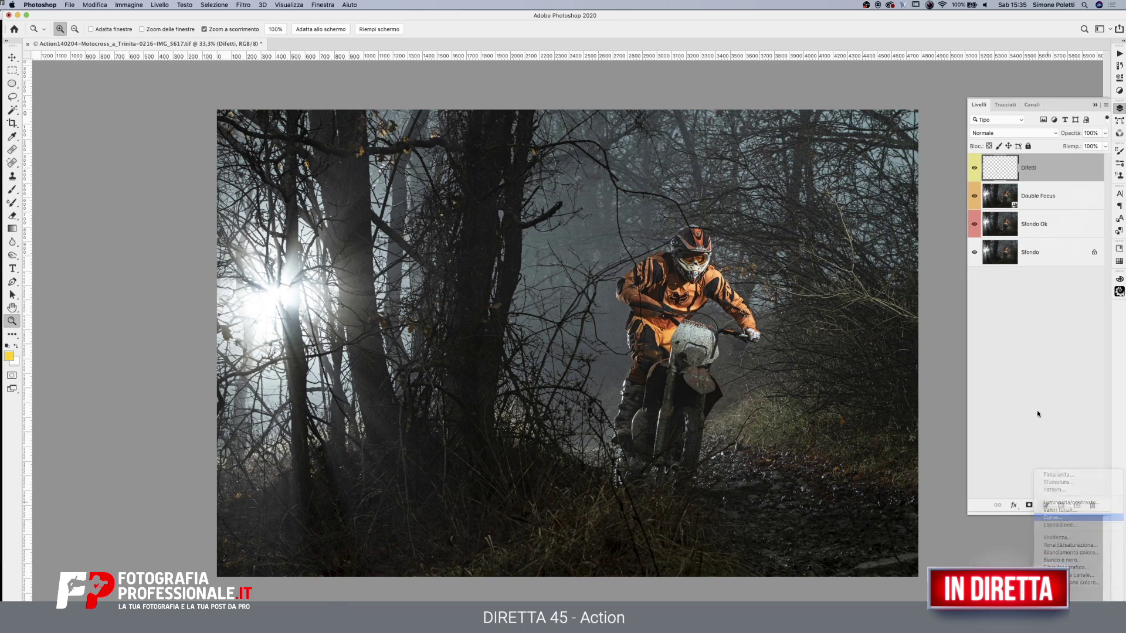
click(1053, 517)
drag(1033, 164, 1033, 182)
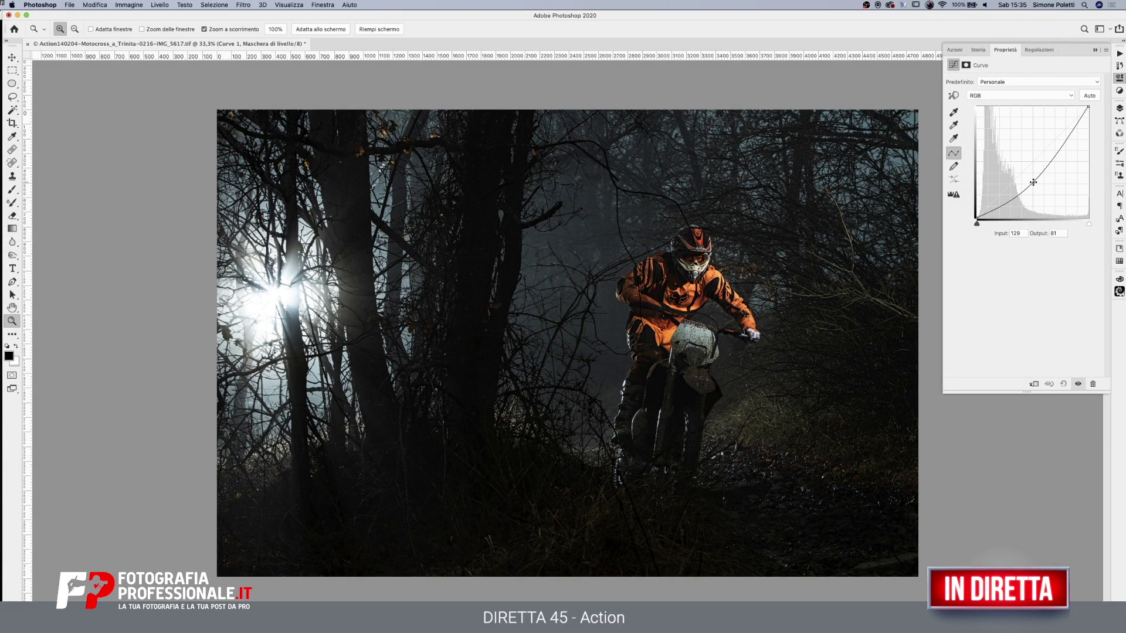
click(1119, 109)
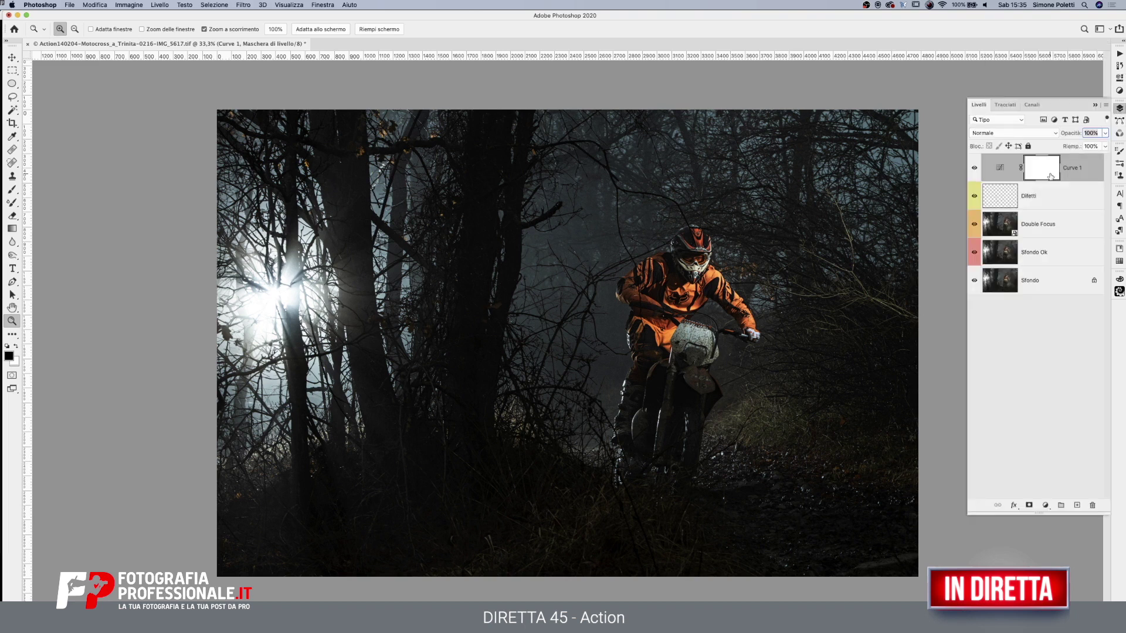
key(ctrl+i)
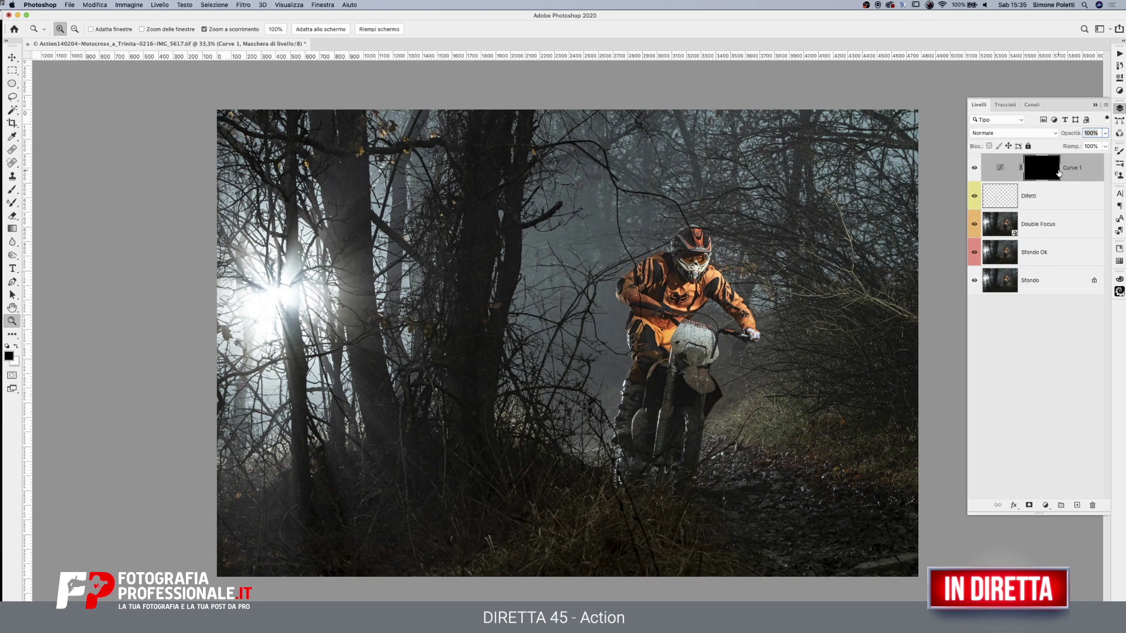
Draw a white gradient on the Curve 1 mask to reveal darkening on the left
click(12, 229)
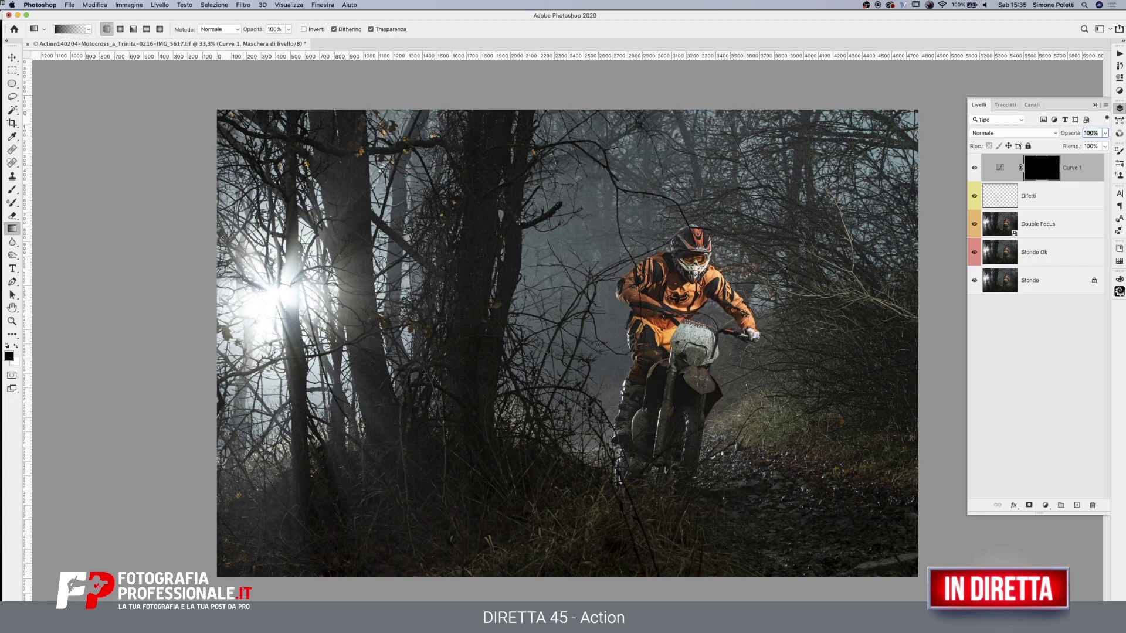
key(x)
drag(475, 297, 493, 299)
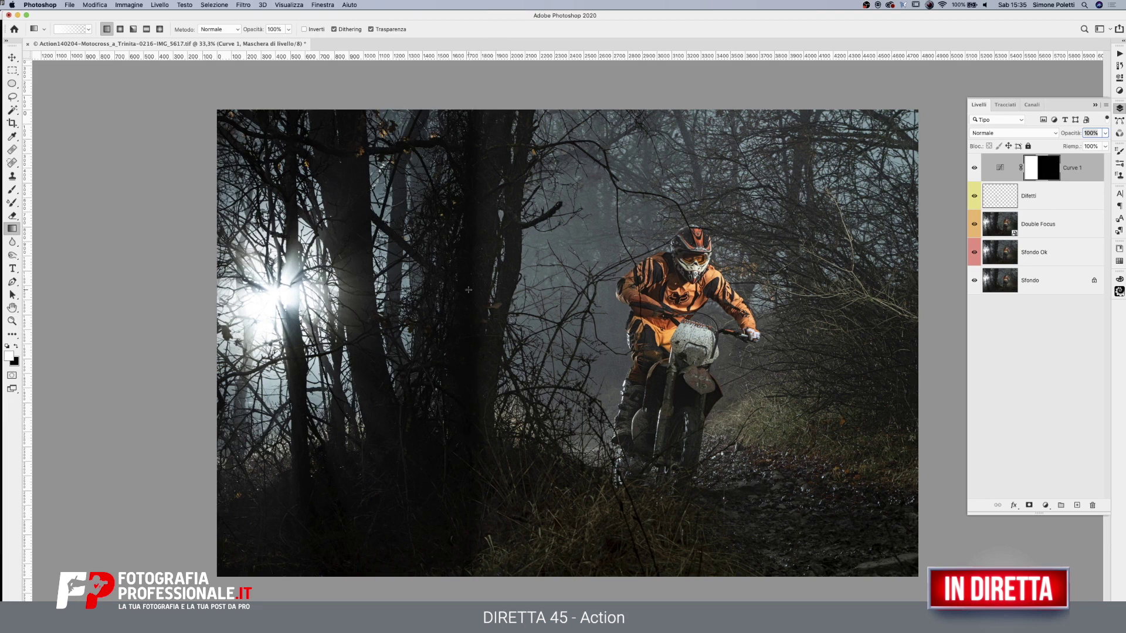
Set Curve 1's blend mode to Luminosità, undo it, then redo it
click(1013, 134)
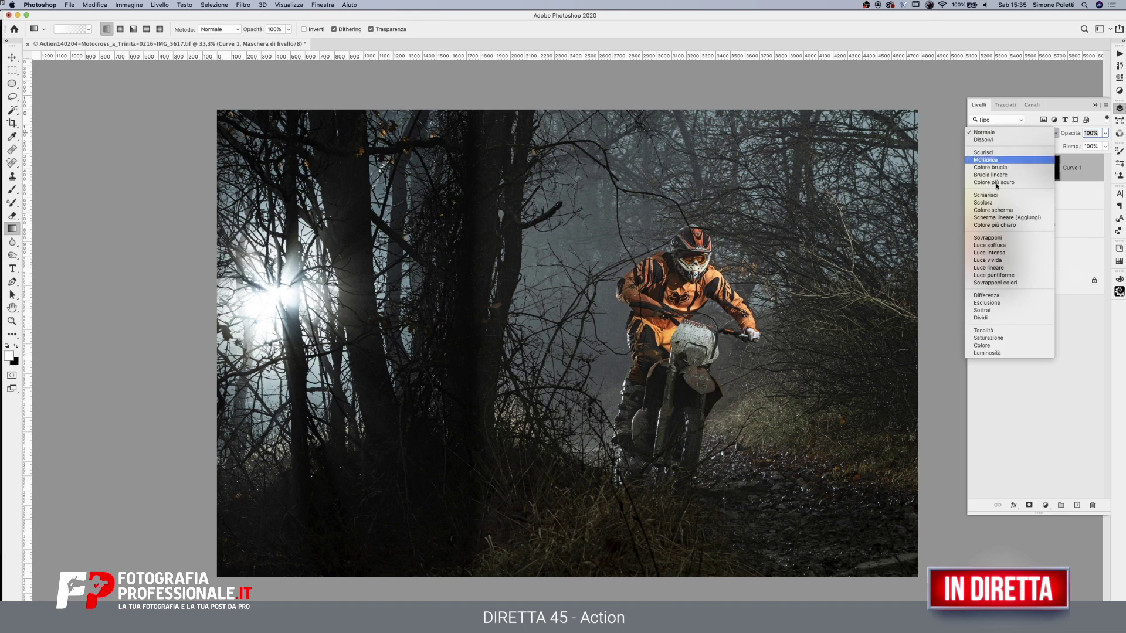
click(993, 353)
key(ctrl+z)
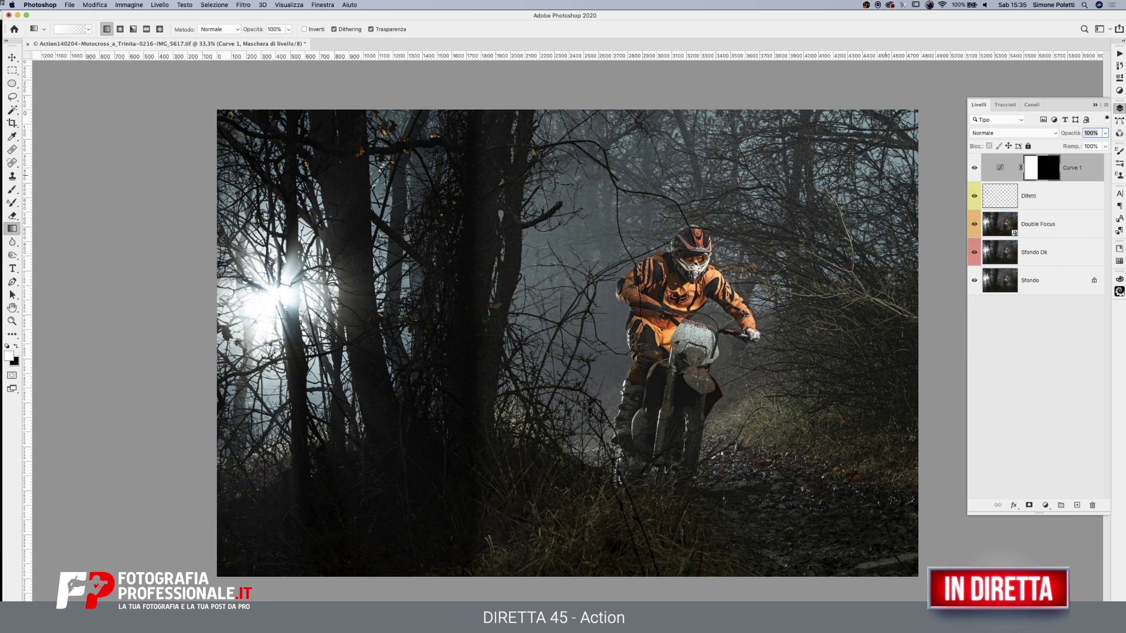
key(ctrl+shift+z)
Split Curve 1's Underlying Layer black Blend If slider to 19/90 and compare before/after
double_click(1087, 176)
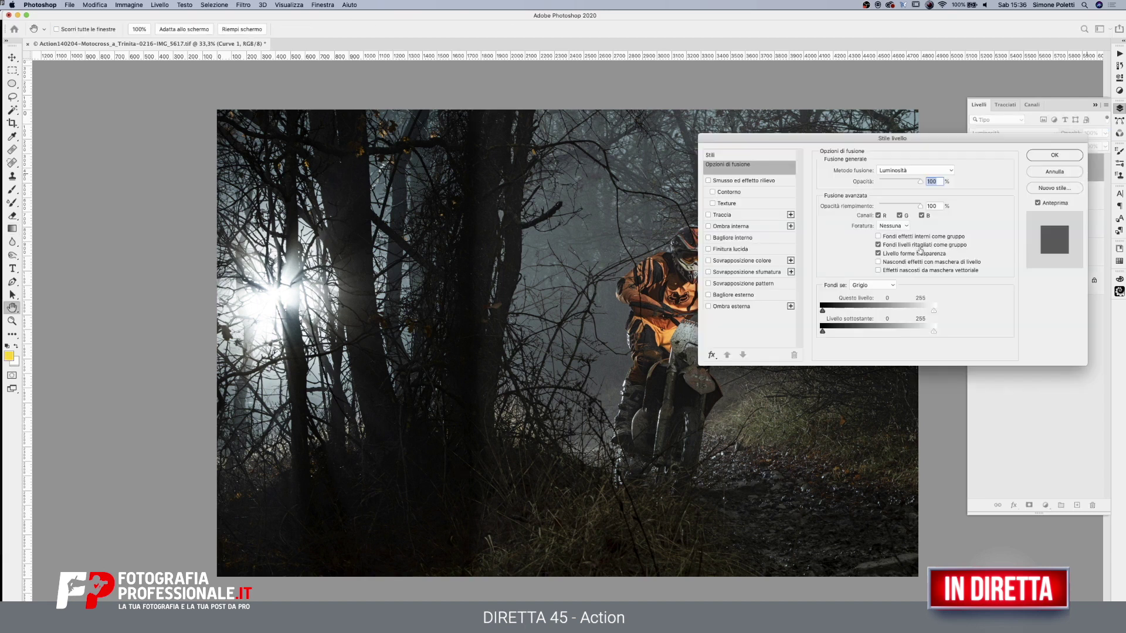
mouse_move(822, 331)
mouse_down()
mouse_move(885, 332)
mouse_move(826, 332)
mouse_move(861, 349)
mouse_move(829, 332)
mouse_move(864, 331)
mouse_up()
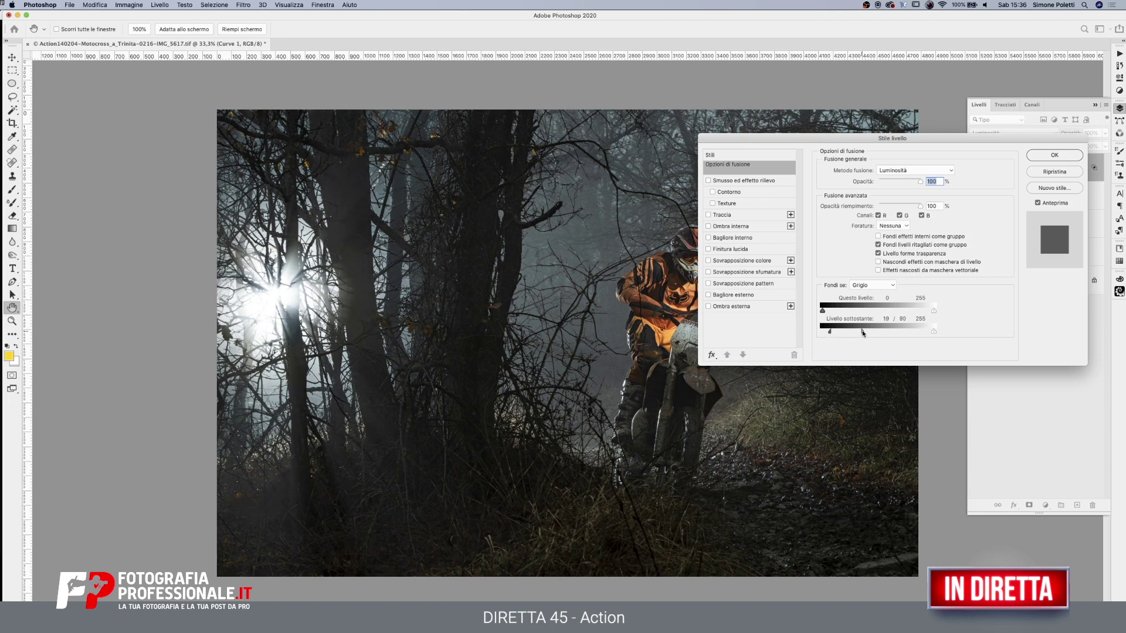
click(1053, 156)
click(974, 170)
click(974, 170)
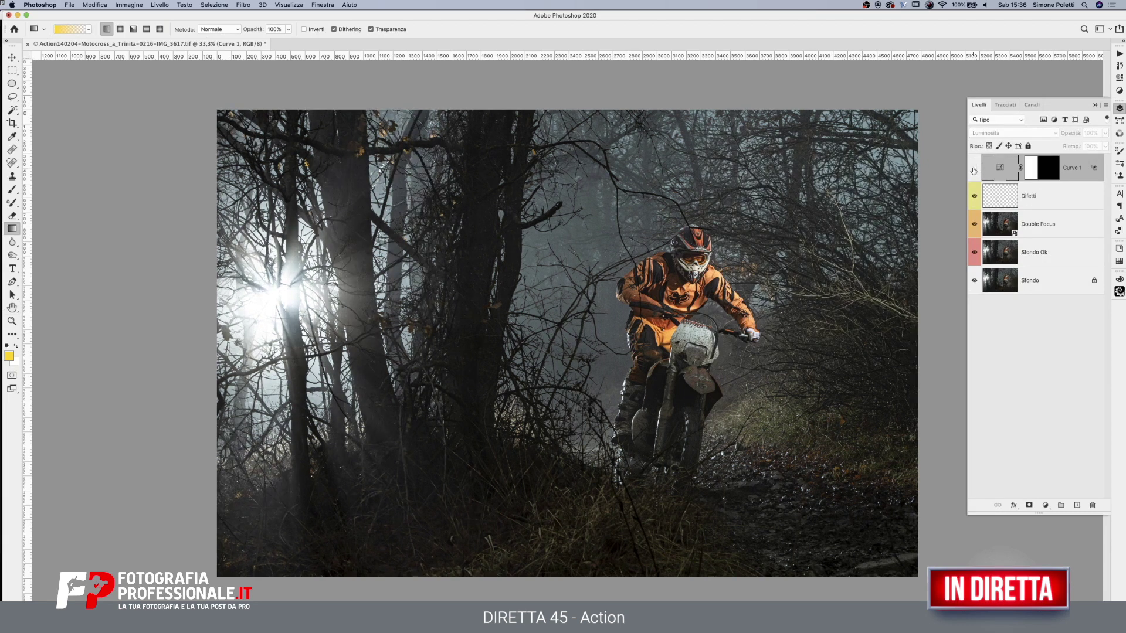
click(973, 170)
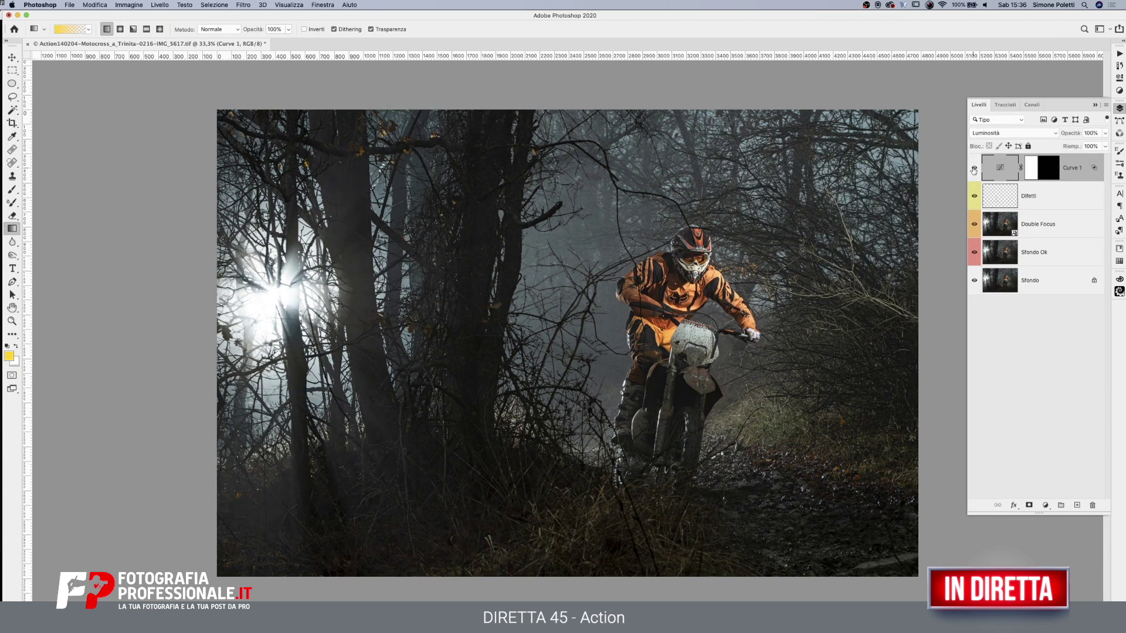
Compare Curve 1 on/off, then add Curve 2 lifting the midpoint from 125 to 175
click(973, 171)
click(974, 171)
click(1044, 506)
click(1051, 557)
drag(1032, 163, 1031, 139)
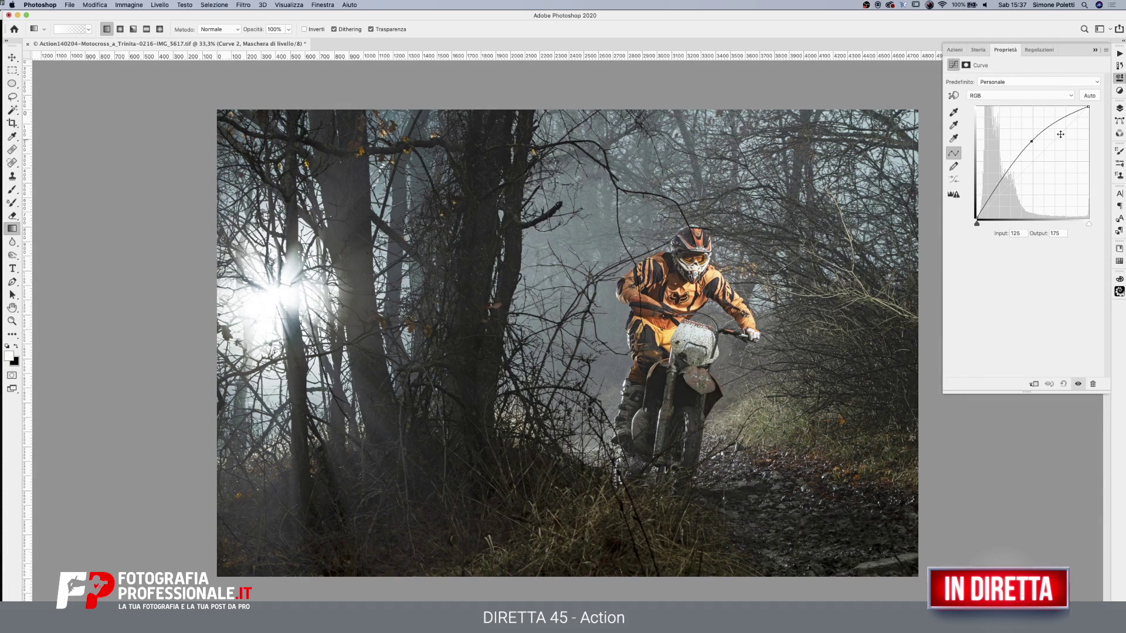
Fade Curve 2's mask to black on the left with a black-to-white gradient
click(1119, 108)
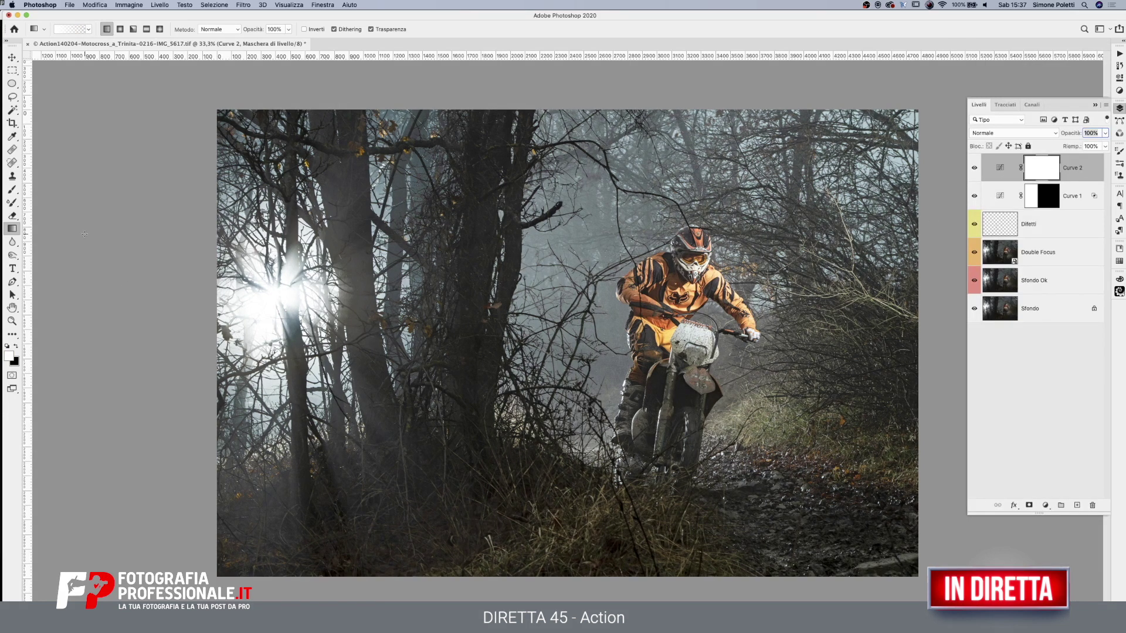
key(x)
drag(469, 303, 515, 305)
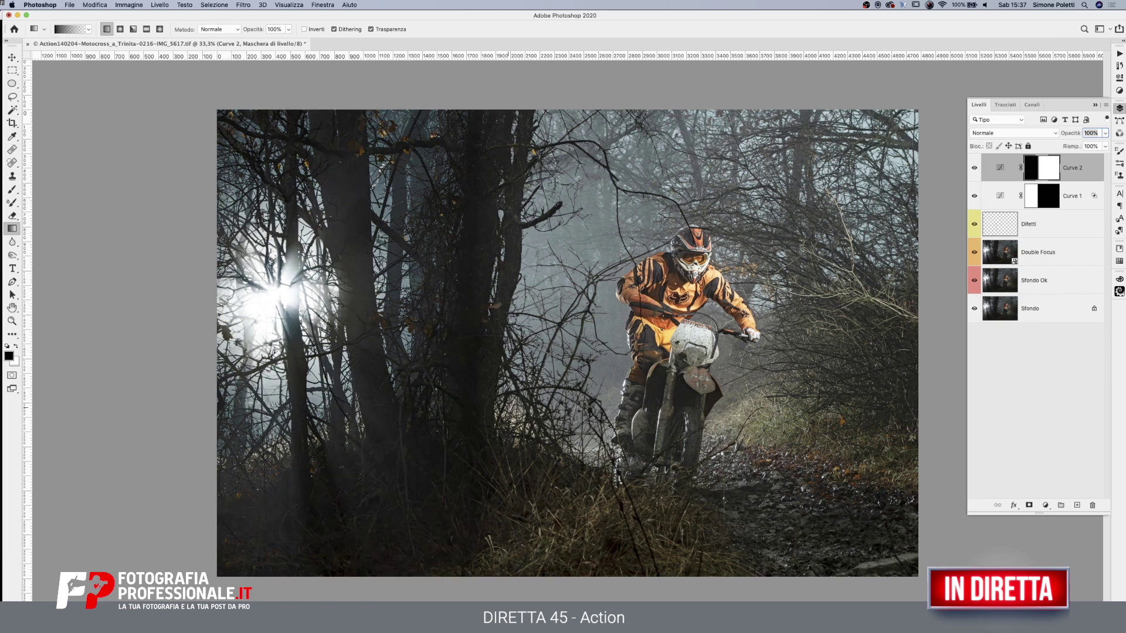
Split Curve 2's Underlying Layer black Blend If slider to 50/103 and compare before/after
double_click(1091, 170)
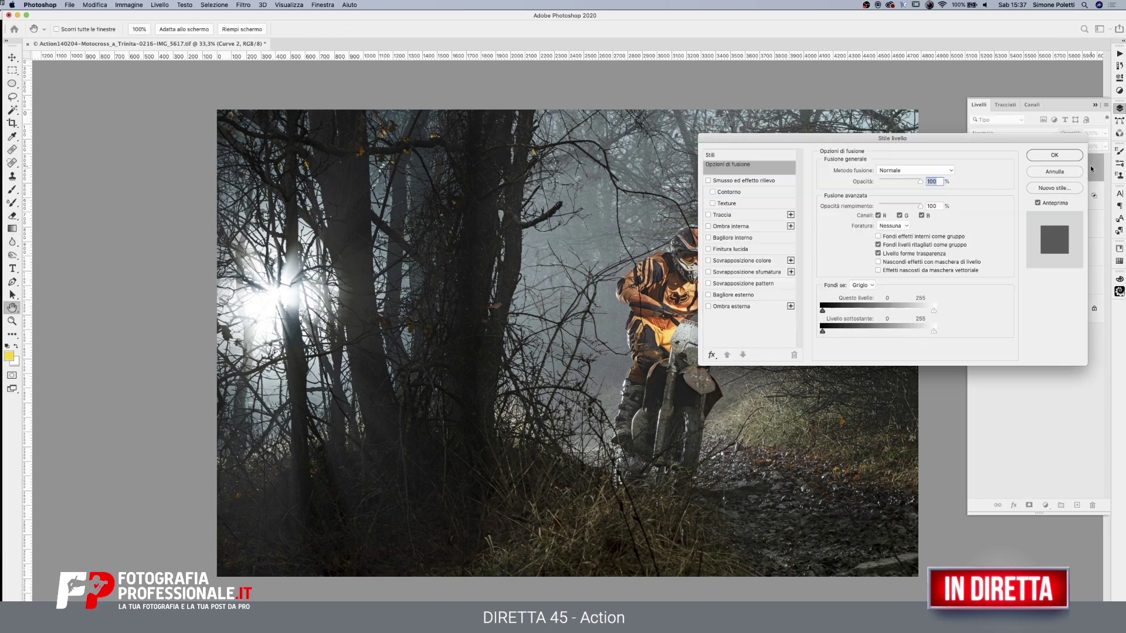
mouse_move(822, 332)
mouse_down()
mouse_move(879, 333)
mouse_move(869, 332)
mouse_up()
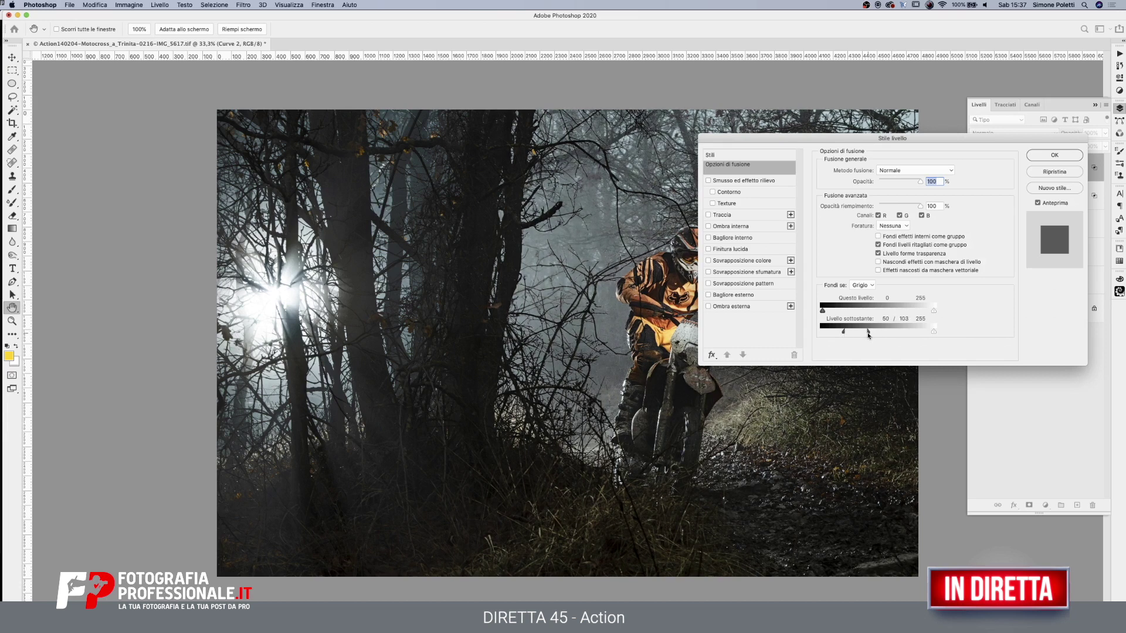
click(1061, 159)
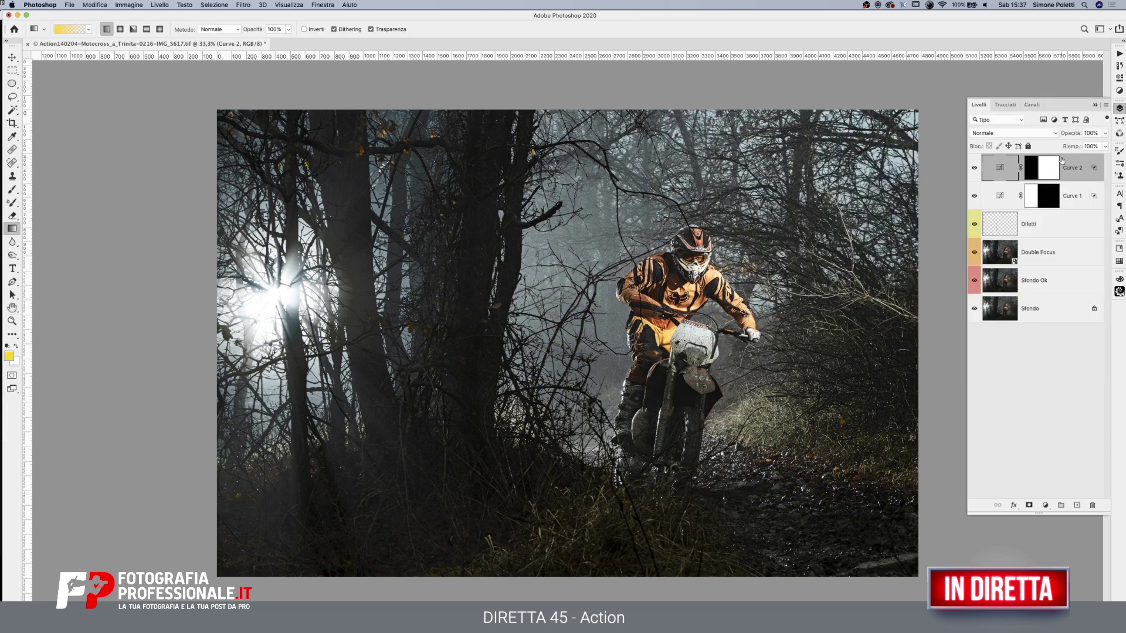
click(973, 167)
Lower Curve 2's opacity to 54% and toggle its visibility to compare before and after
click(1102, 136)
click(1086, 146)
click(974, 168)
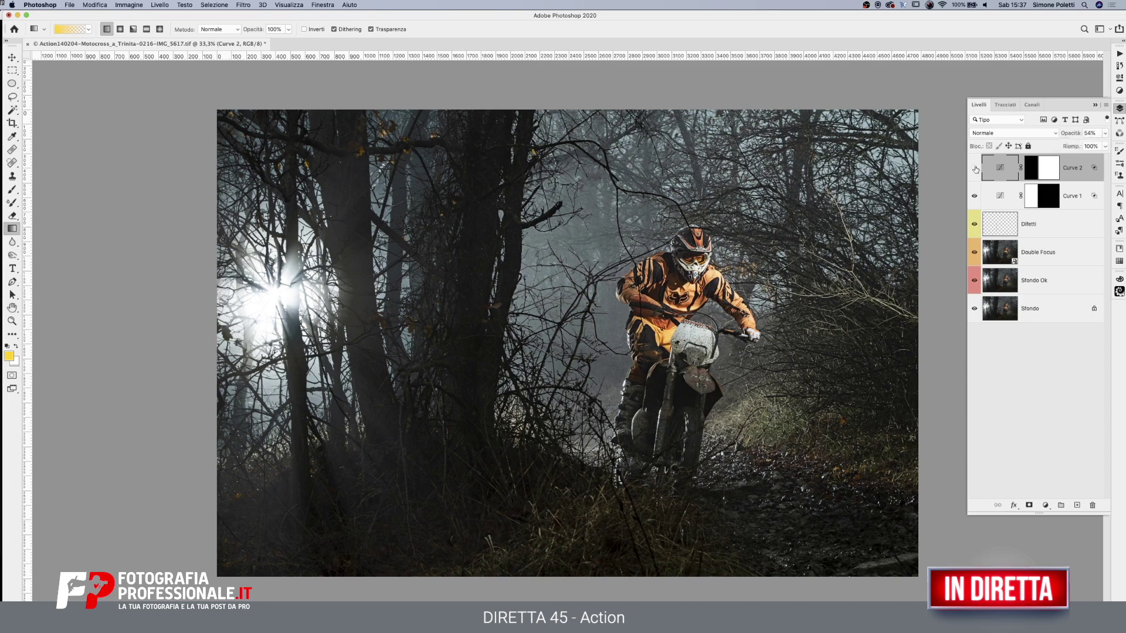
click(974, 169)
click(974, 169)
click(974, 169)
Zoom in on the rider, compare the curve adjustments, and target Curve 2's layer mask
click(11, 320)
click(803, 312)
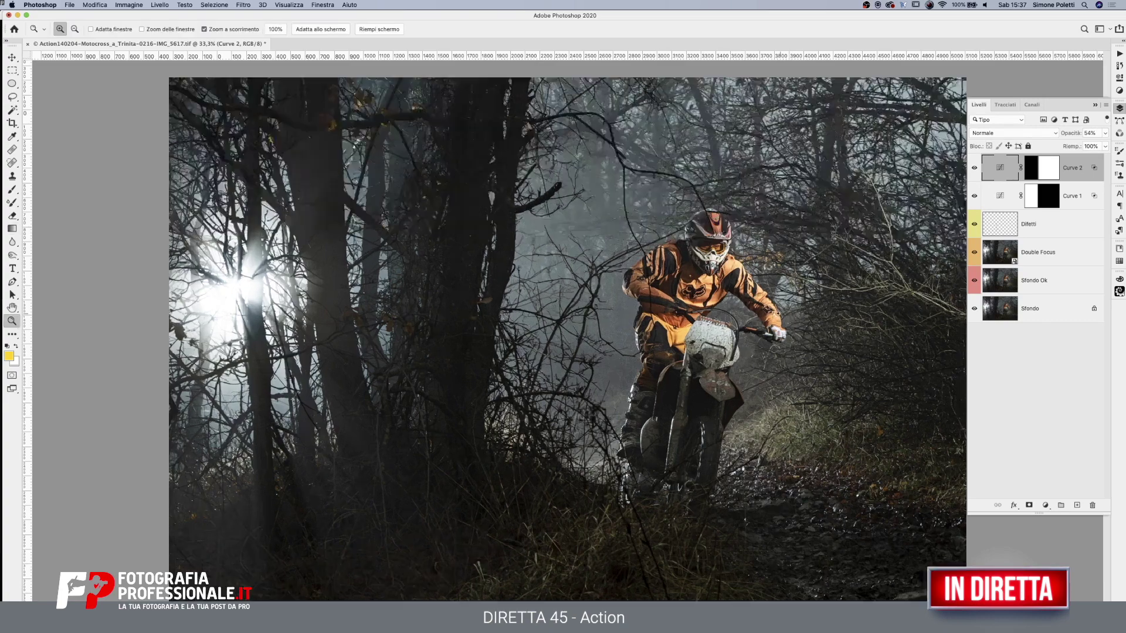
drag(658, 324, 813, 322)
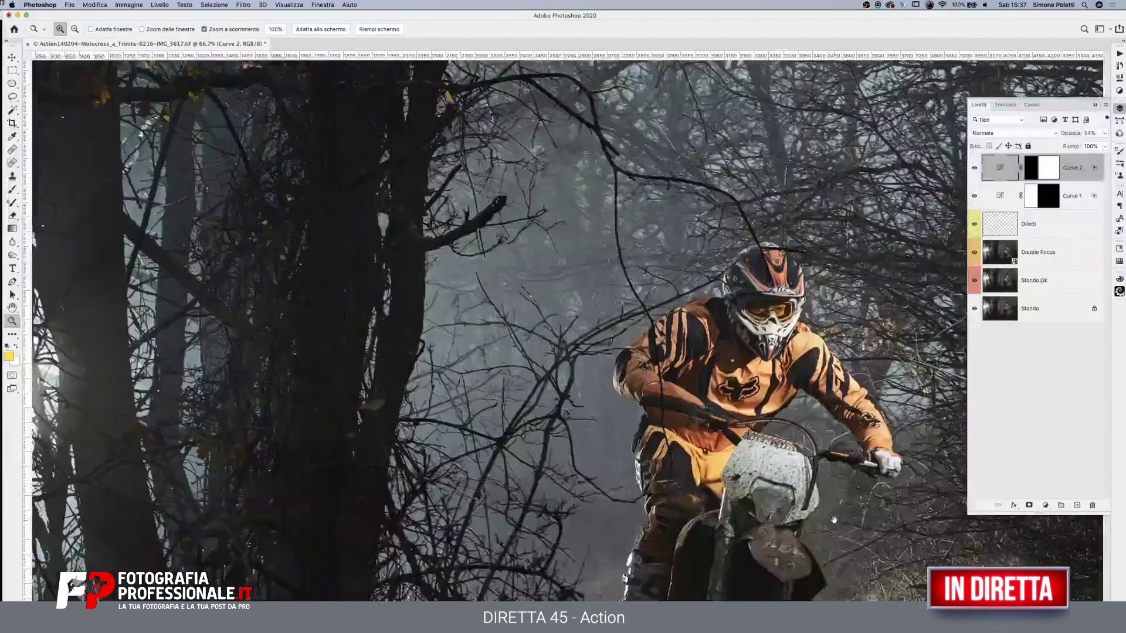
alt+click(813, 321)
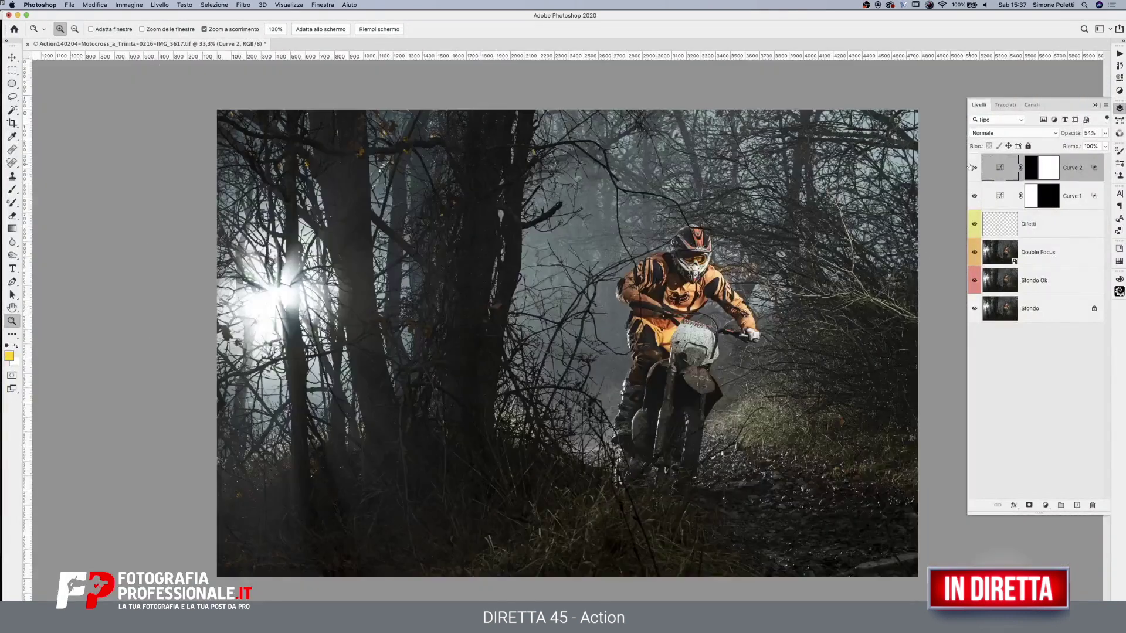
click(974, 196)
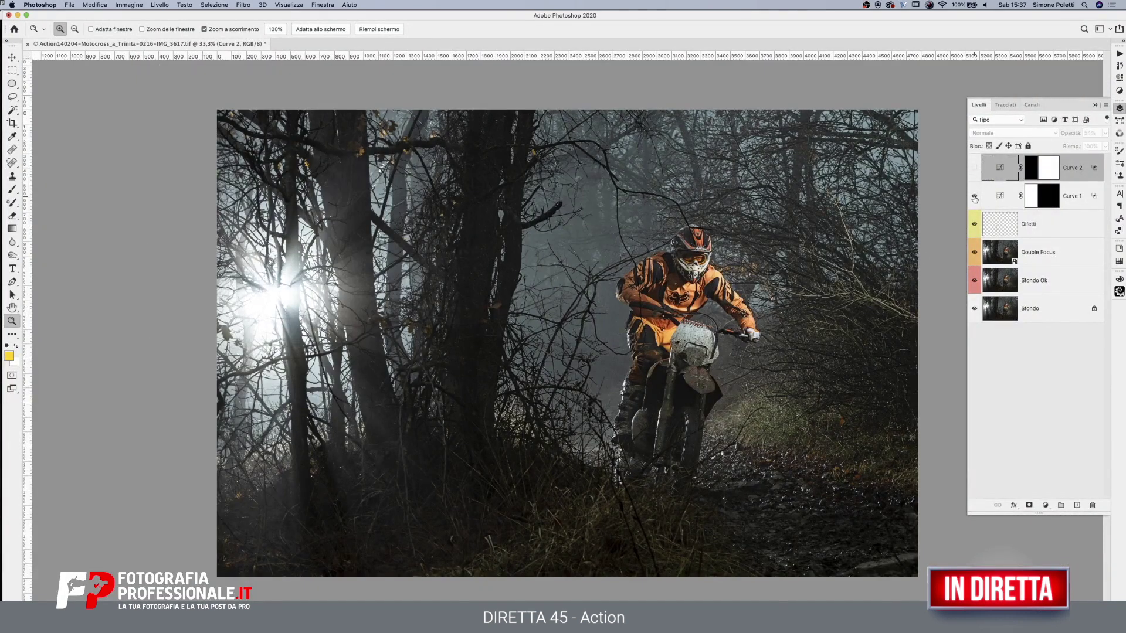
click(975, 167)
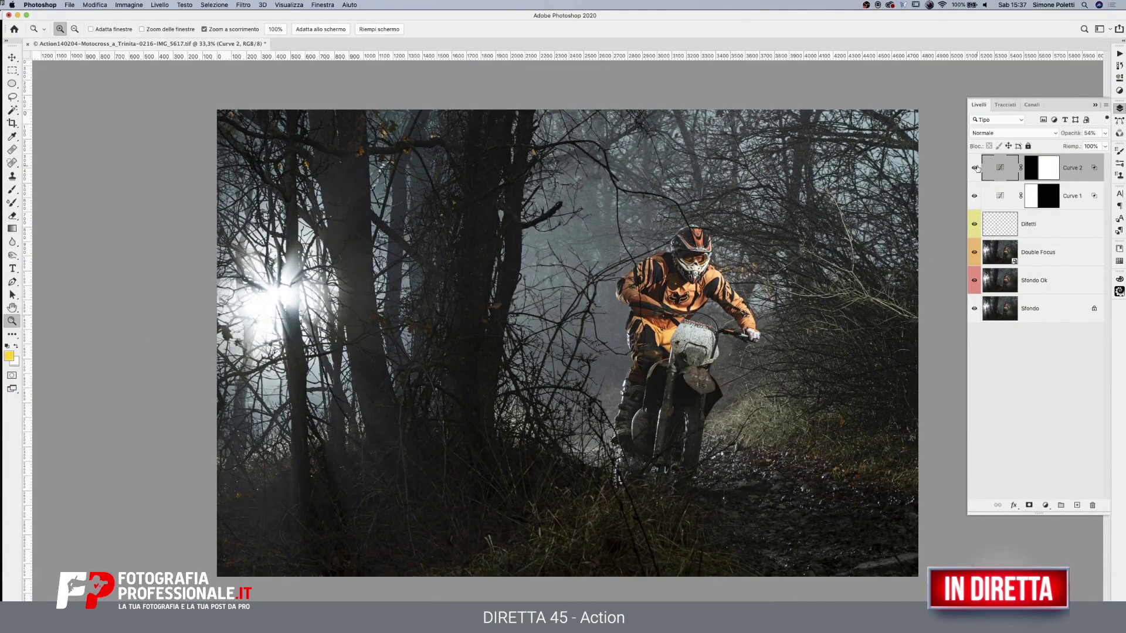
click(974, 196)
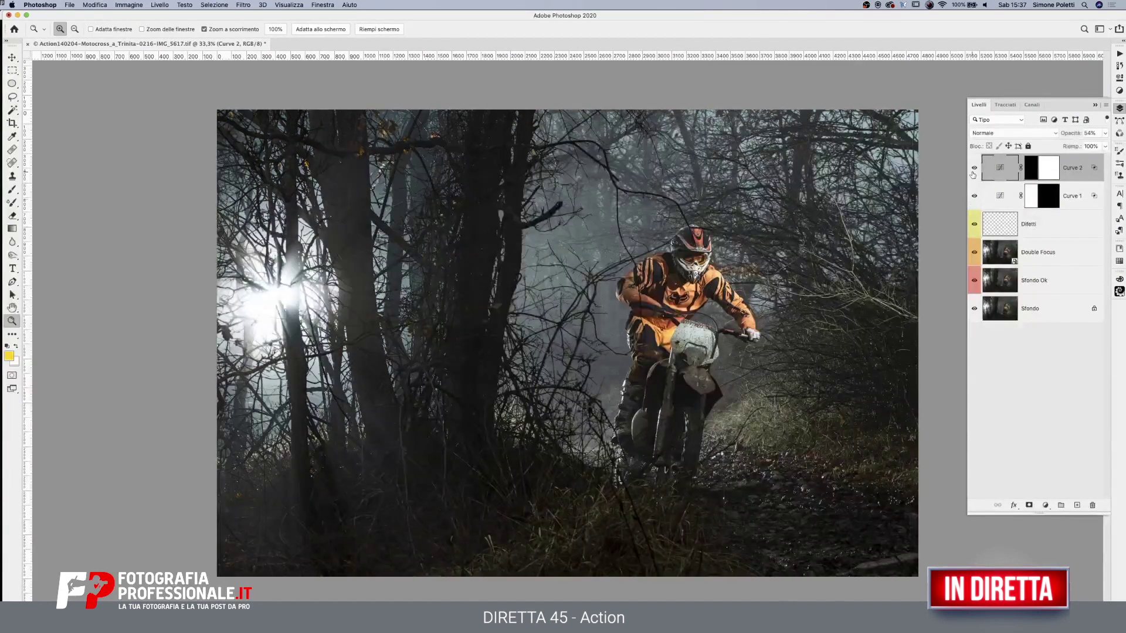
click(1041, 169)
Draw new gradients on Curve 2's mask around the rider, then hide the curves to compare
key(g)
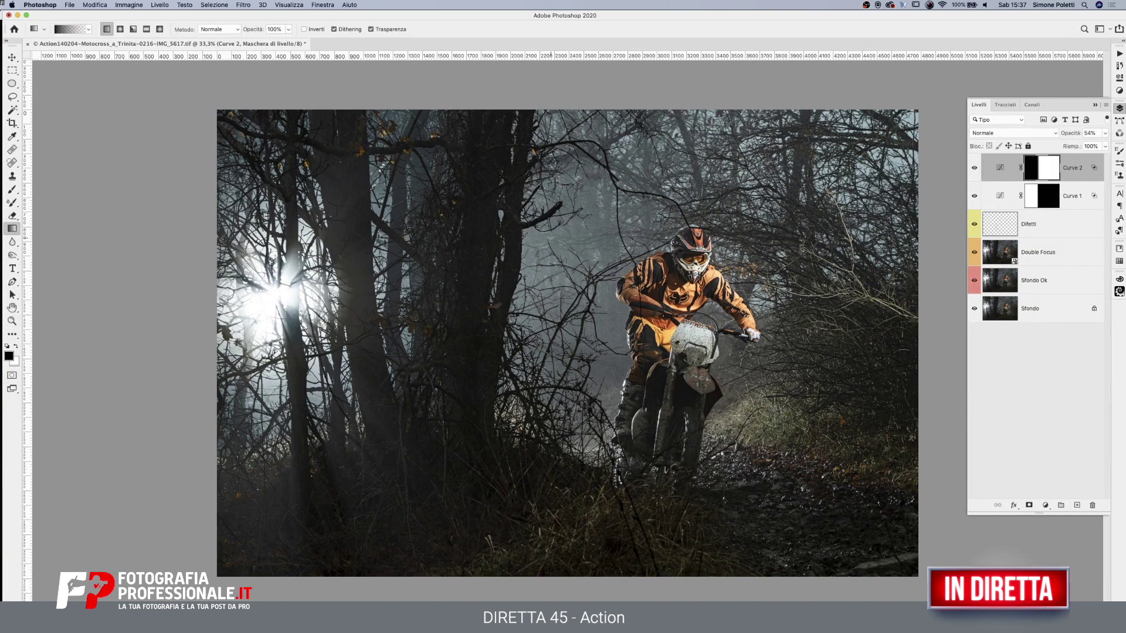
drag(439, 253, 630, 284)
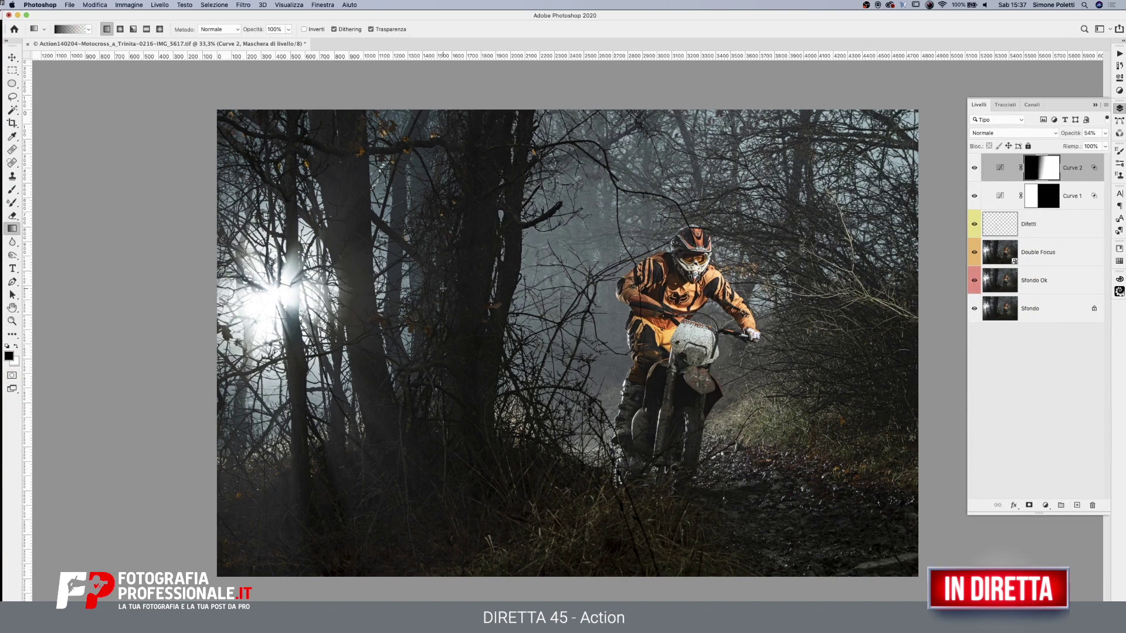
drag(897, 160, 716, 261)
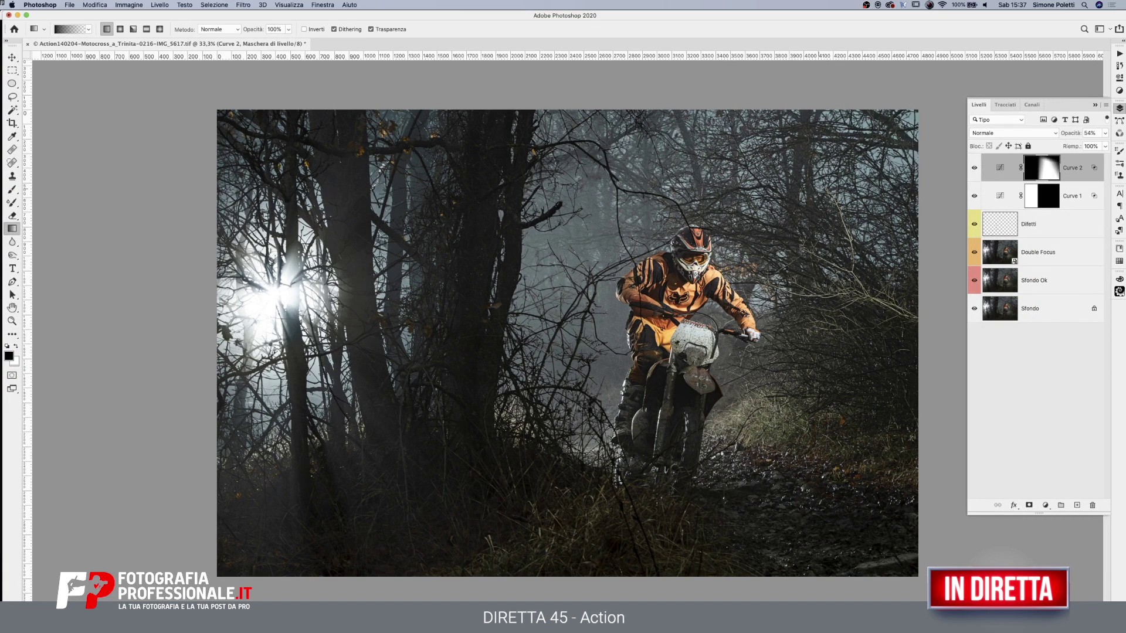
mouse_move(974, 168)
mouse_down()
mouse_move(975, 197)
mouse_move(975, 169)
mouse_up()
Reset Curve 2's mask, pick a gradient preset, redraw the black-to-white gradient and preview the mask
key(ctrl+z)
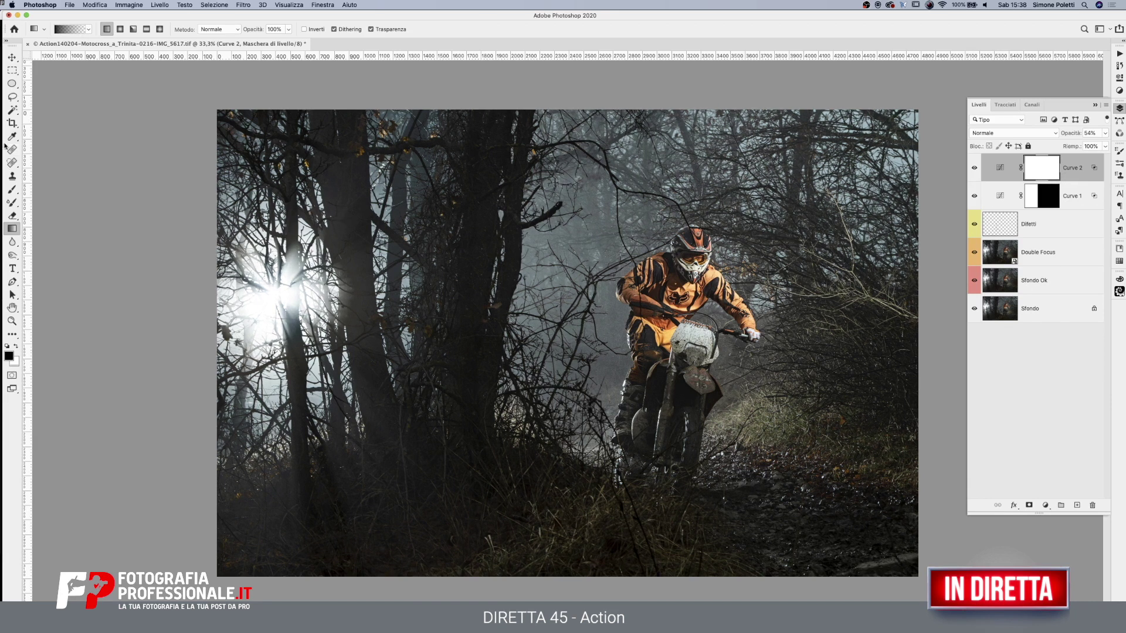
click(83, 29)
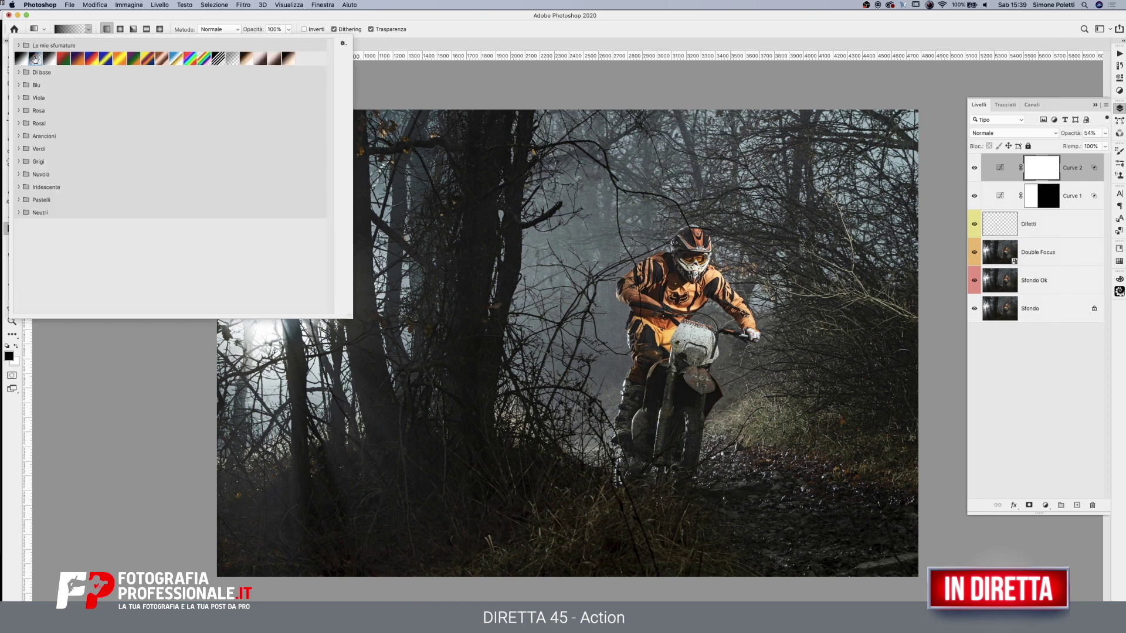
click(89, 29)
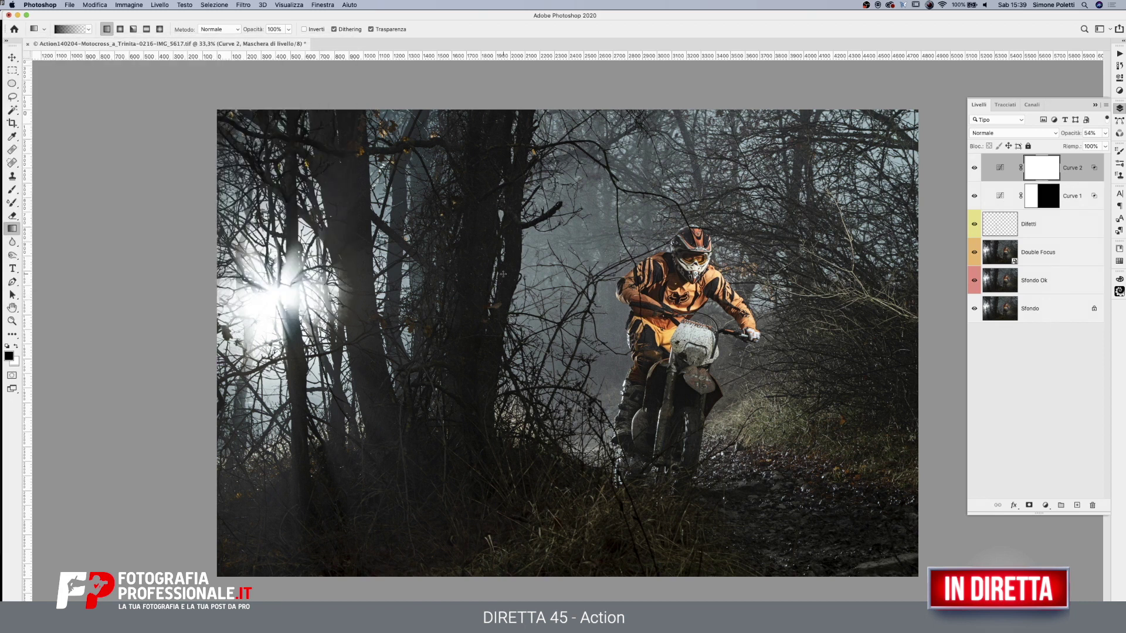
drag(447, 278, 561, 296)
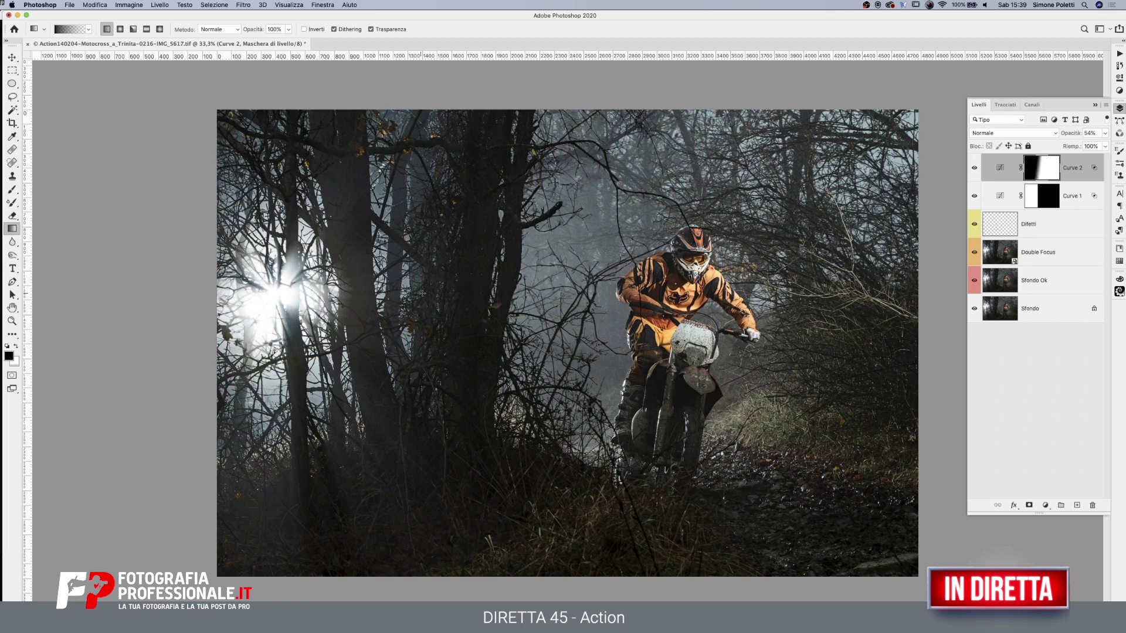
drag(438, 274, 589, 300)
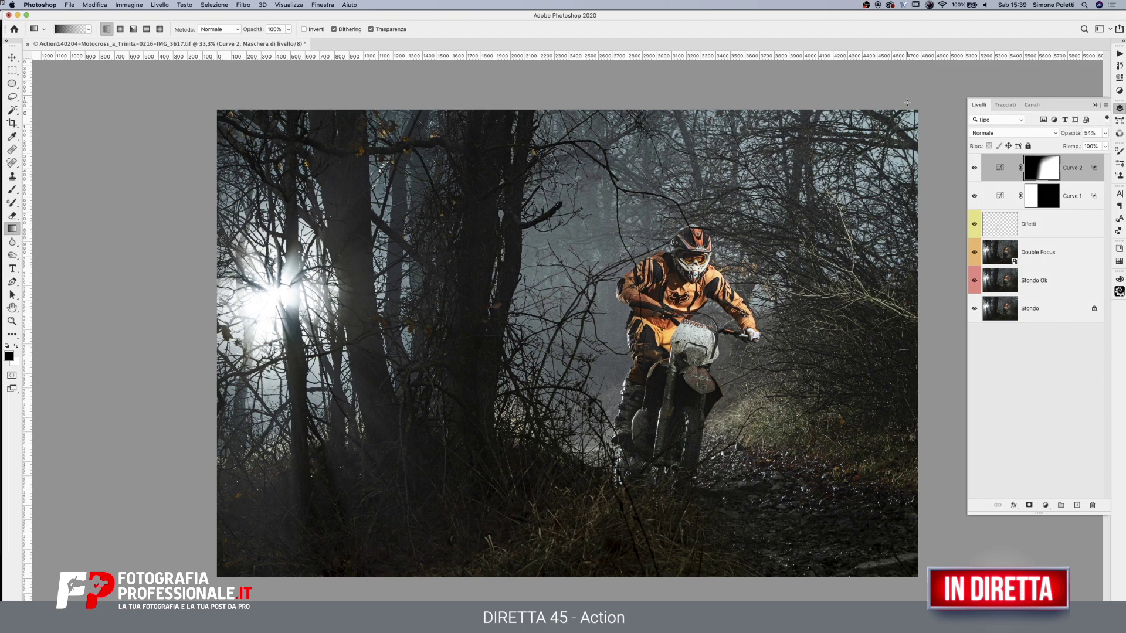
alt+click(1044, 168)
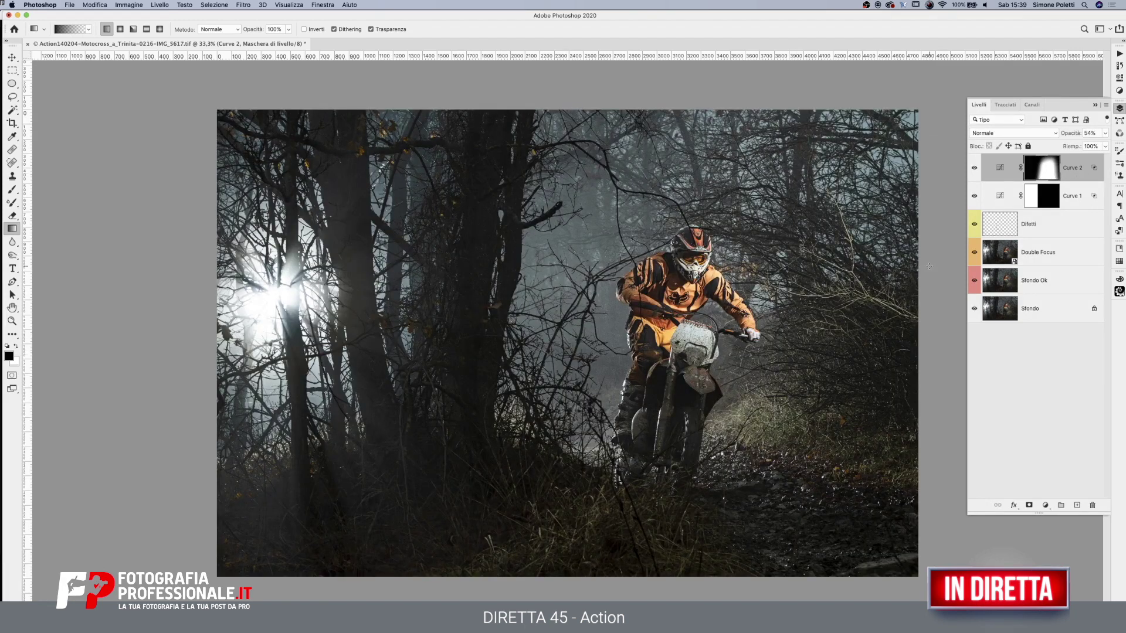
click(975, 169)
Toggle Curve 1 and Curve 2 off and on to compare with the original photo
click(974, 168)
click(974, 169)
click(975, 197)
click(975, 168)
Zoom in on the rider and group Curve 1 and Curve 2 into Gruppo 1
click(12, 320)
click(759, 270)
click(633, 311)
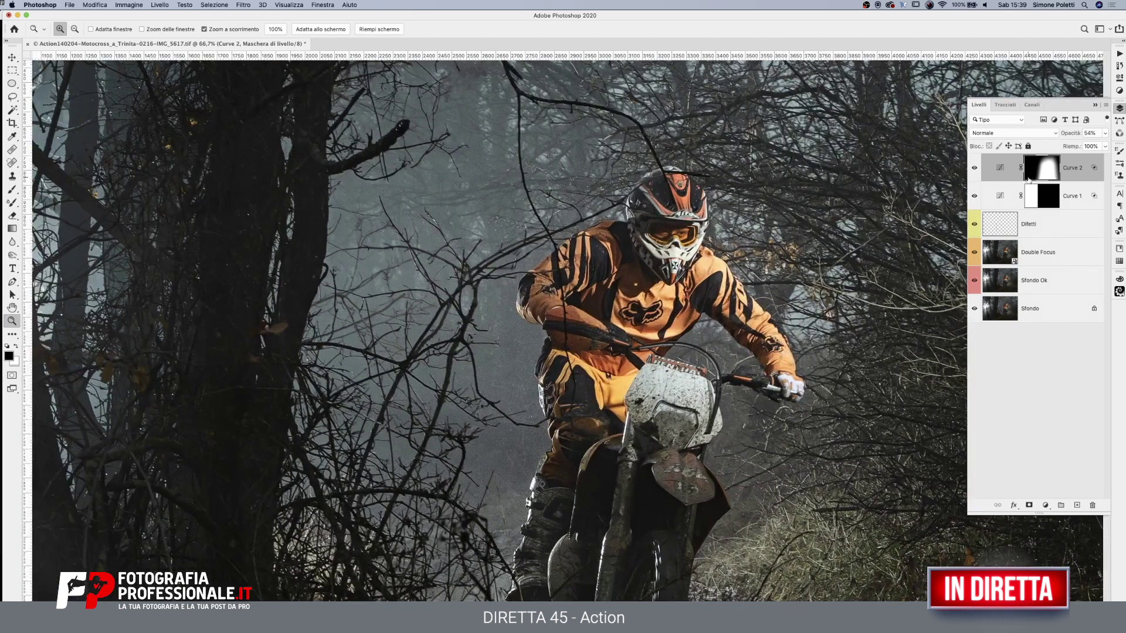
shift+click(1075, 199)
key(super+g)
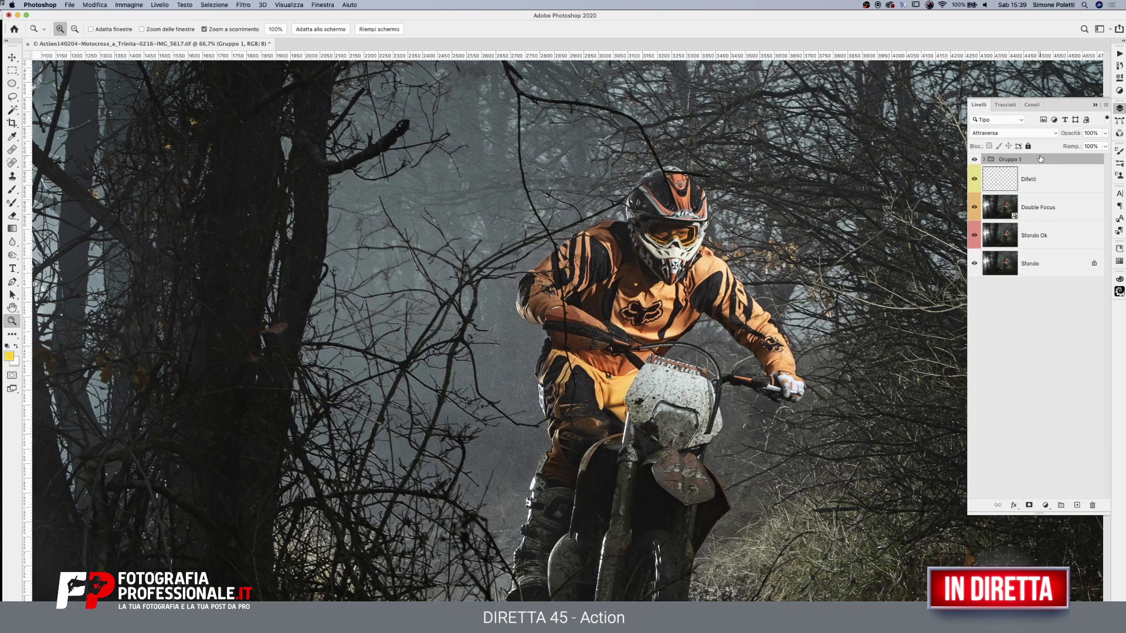
key(b)
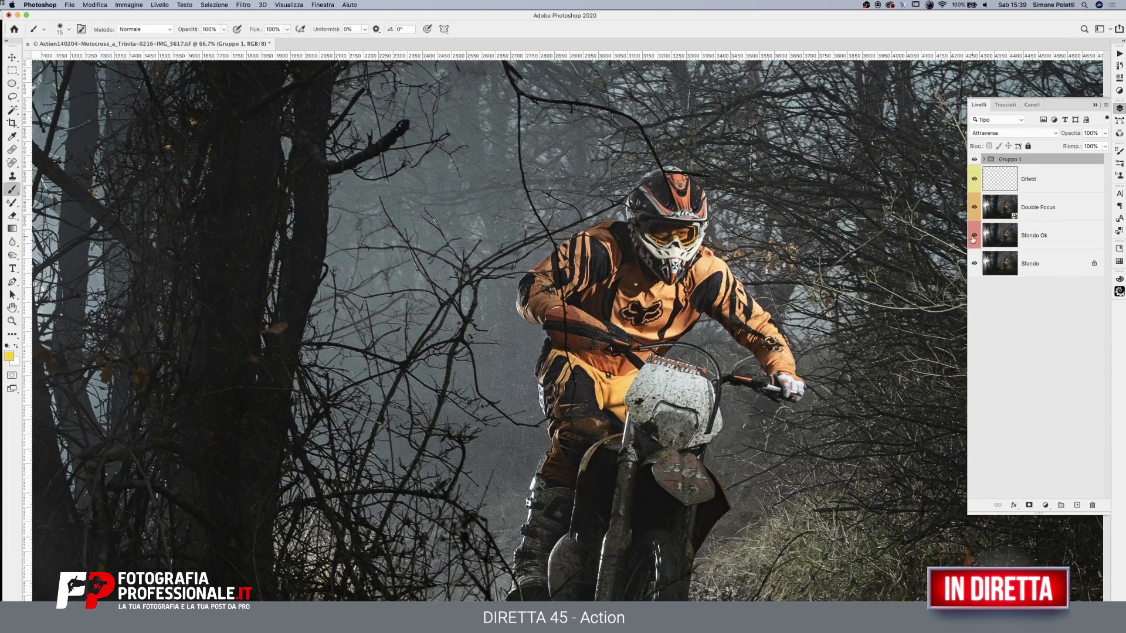
Add a white mask to Gruppo 1 and brush a black outline around the rider's shoulder and bike
click(1028, 505)
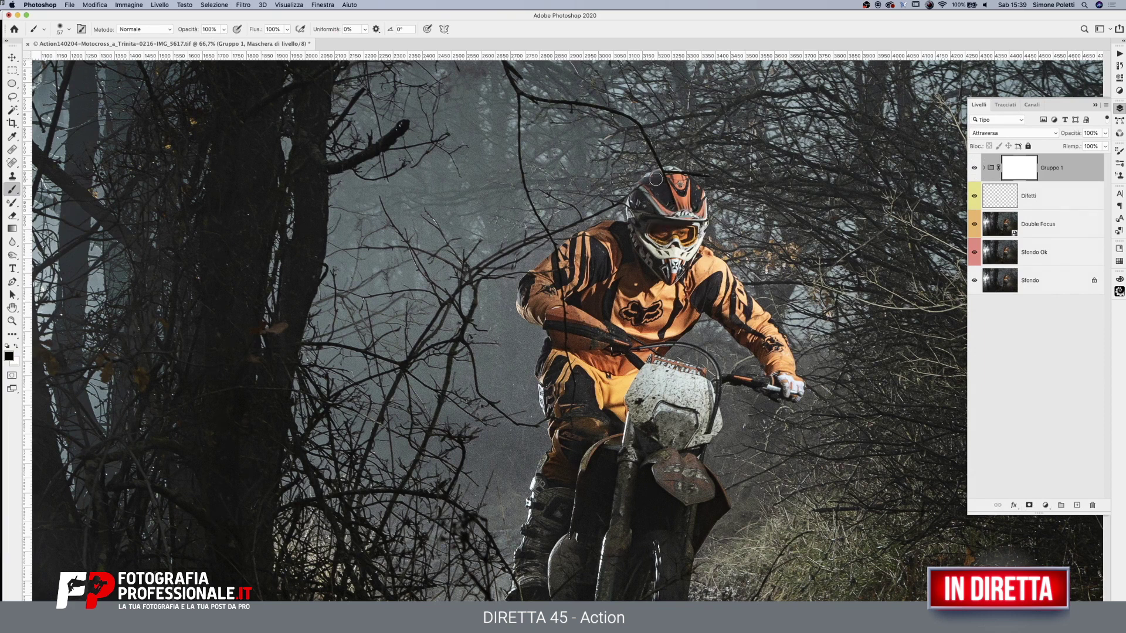
drag(600, 229, 557, 255)
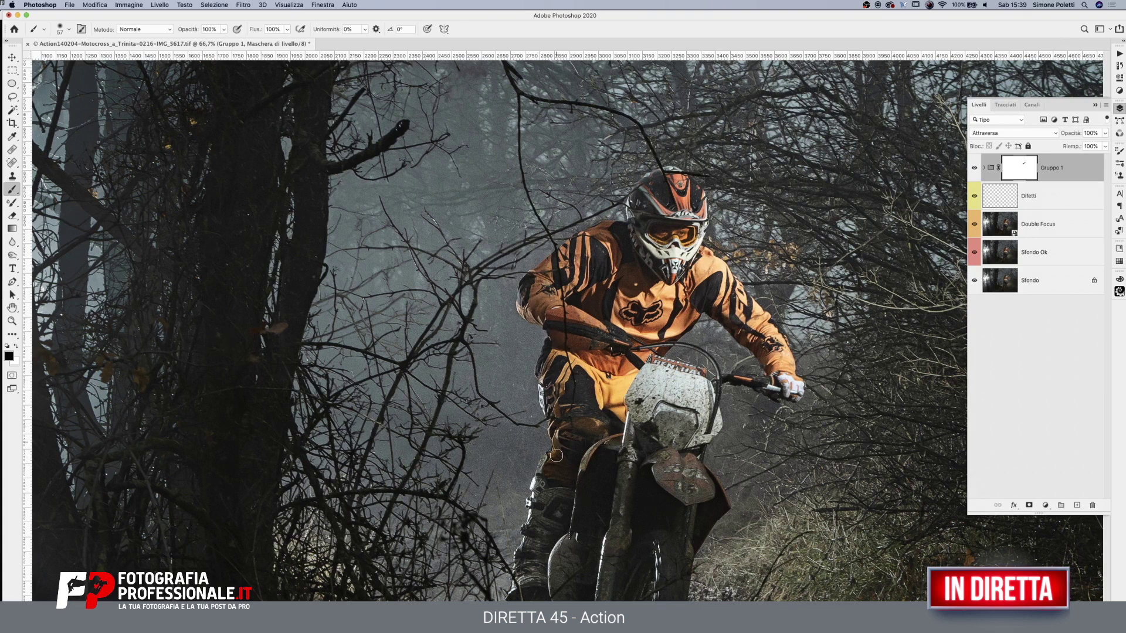
drag(525, 551, 513, 591)
scroll(513, 591, down, 5)
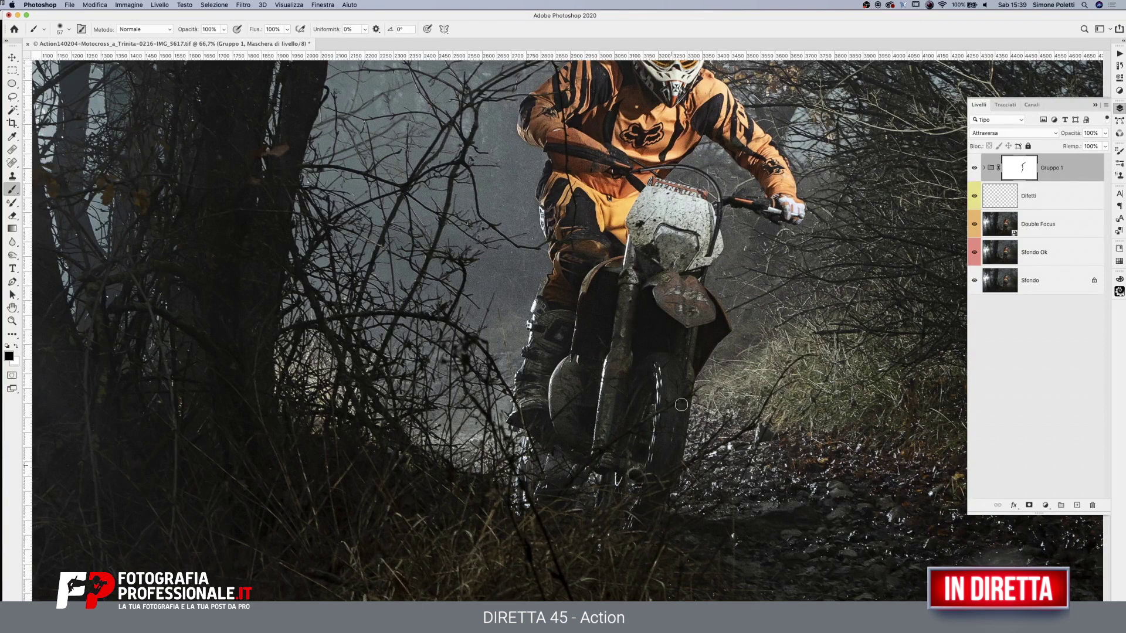
mouse_move(714, 339)
mouse_down()
mouse_move(701, 198)
mouse_move(760, 173)
mouse_move(686, 181)
mouse_move(749, 194)
mouse_up()
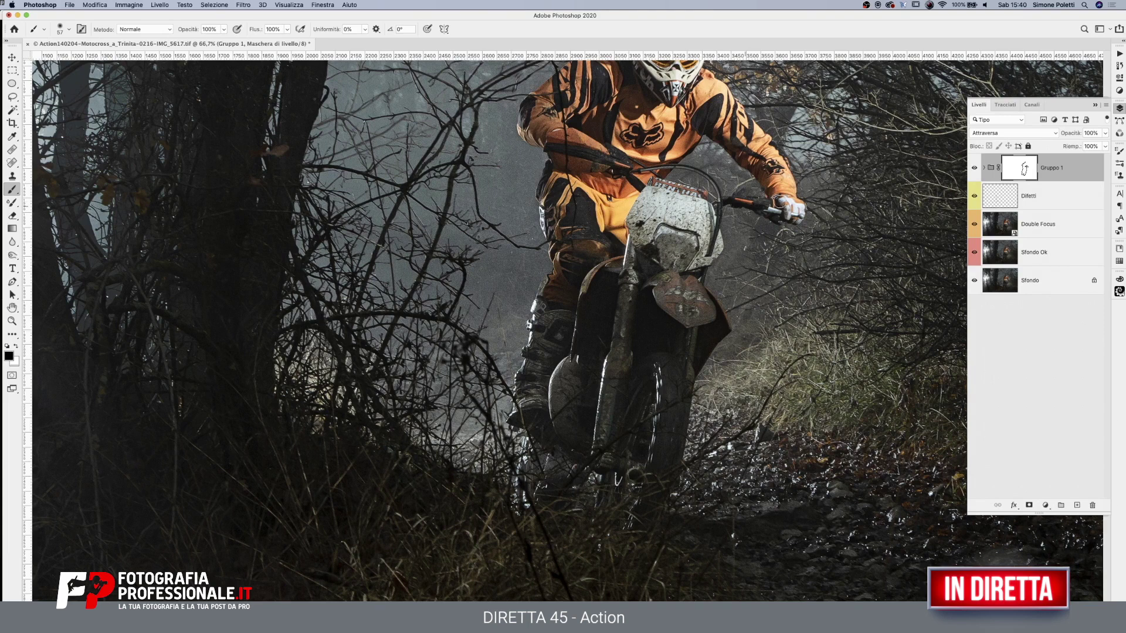
alt+click(1024, 169)
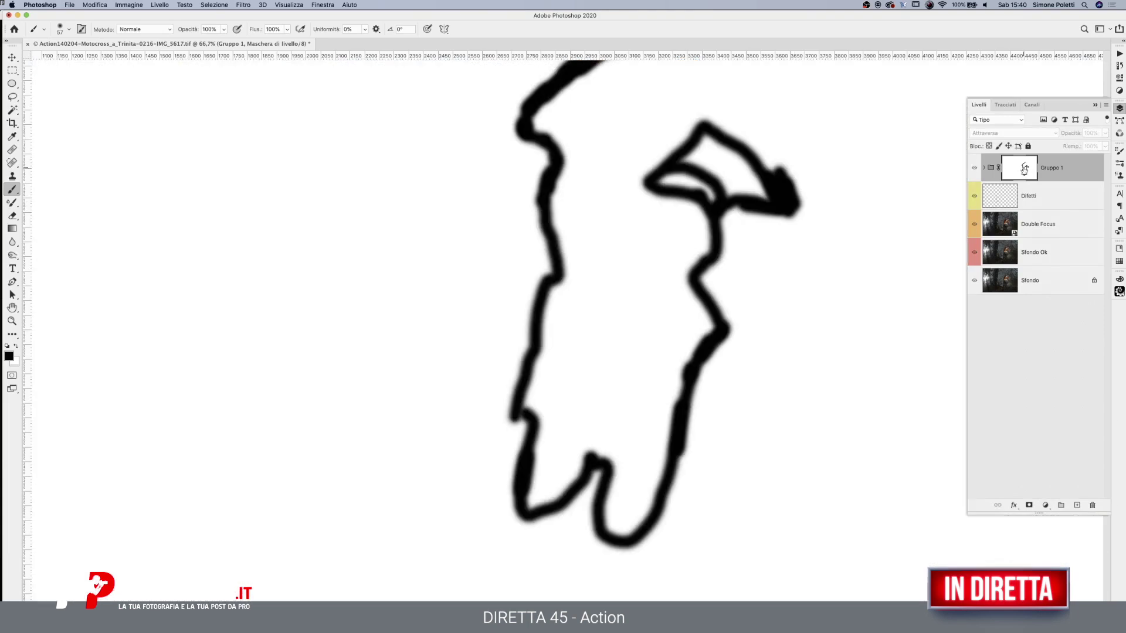
alt+click(1024, 170)
drag(743, 365, 678, 500)
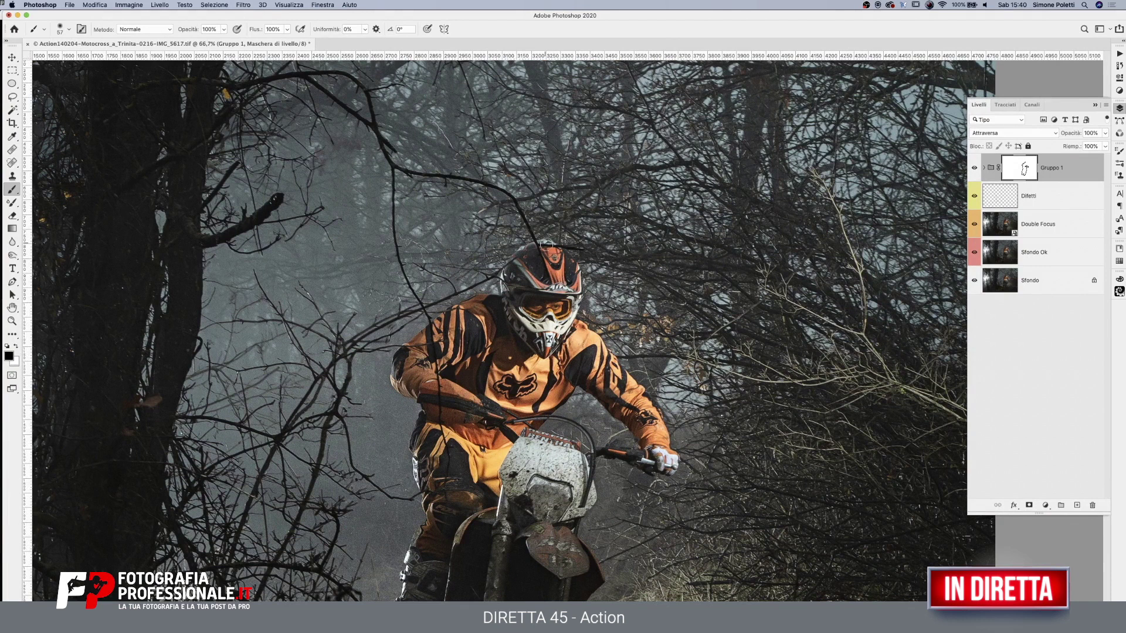
View the Gruppo 1 mask and Magic Wand select the white area inside the rider outline
alt+click(1026, 176)
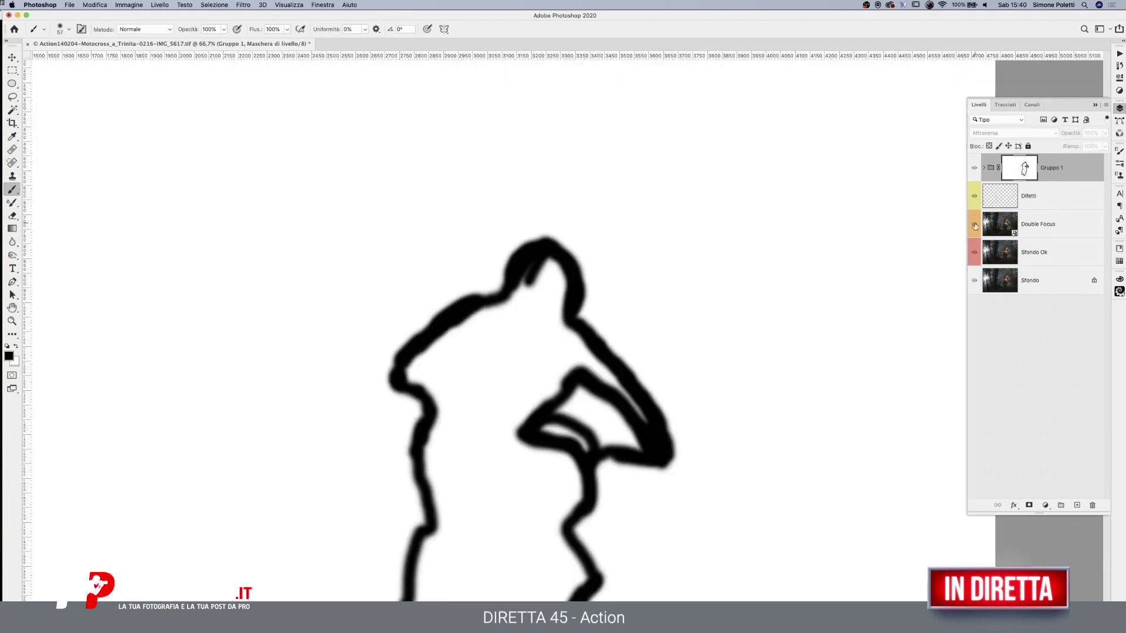
scroll(789, 276, down, 5)
click(11, 109)
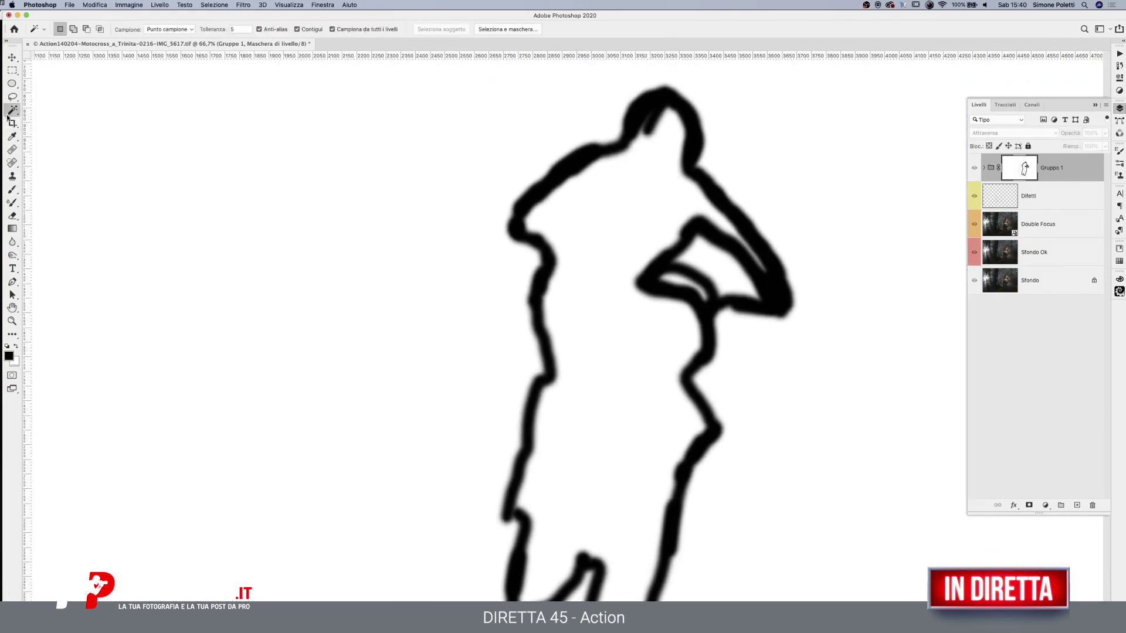
click(615, 341)
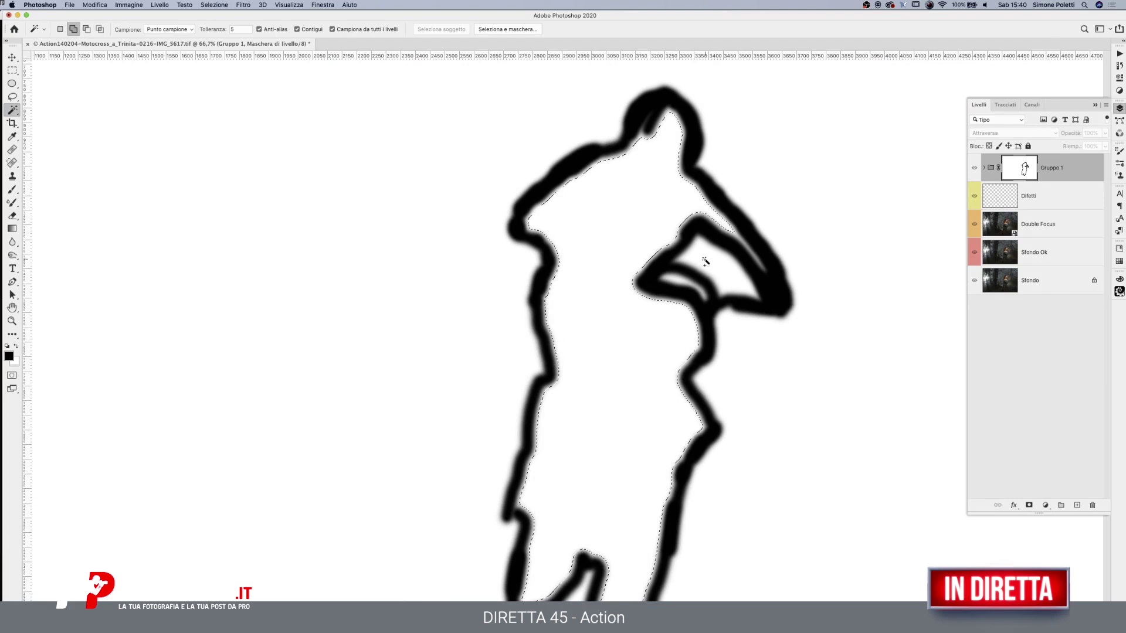
Expand the selection by 15 px, fill it with black, and deselect
click(214, 4)
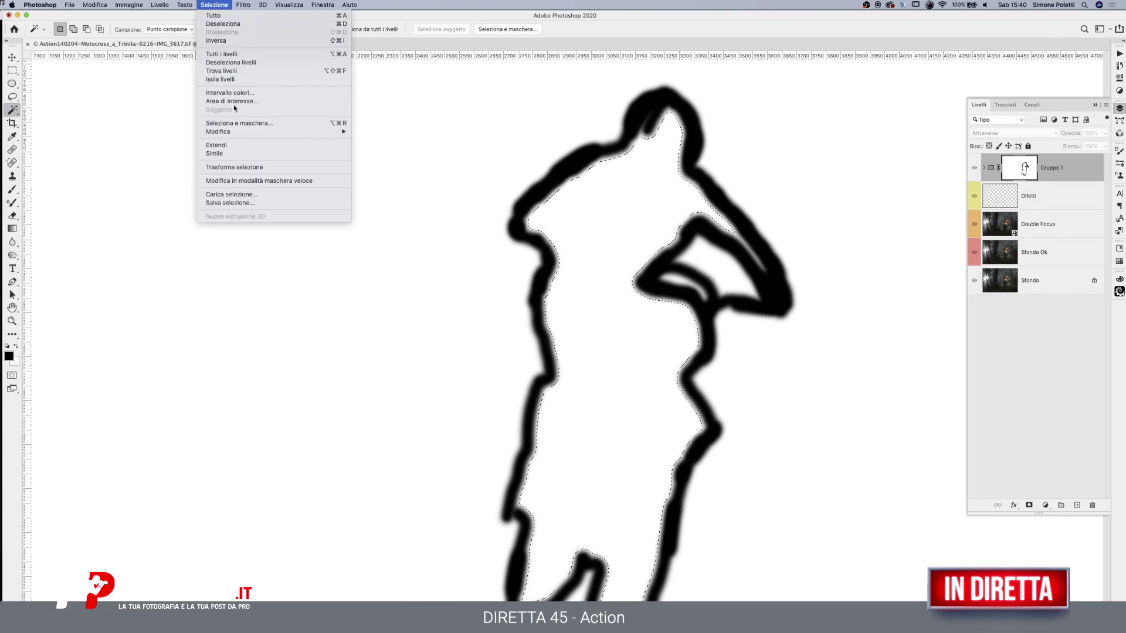
mouse_move(218, 130)
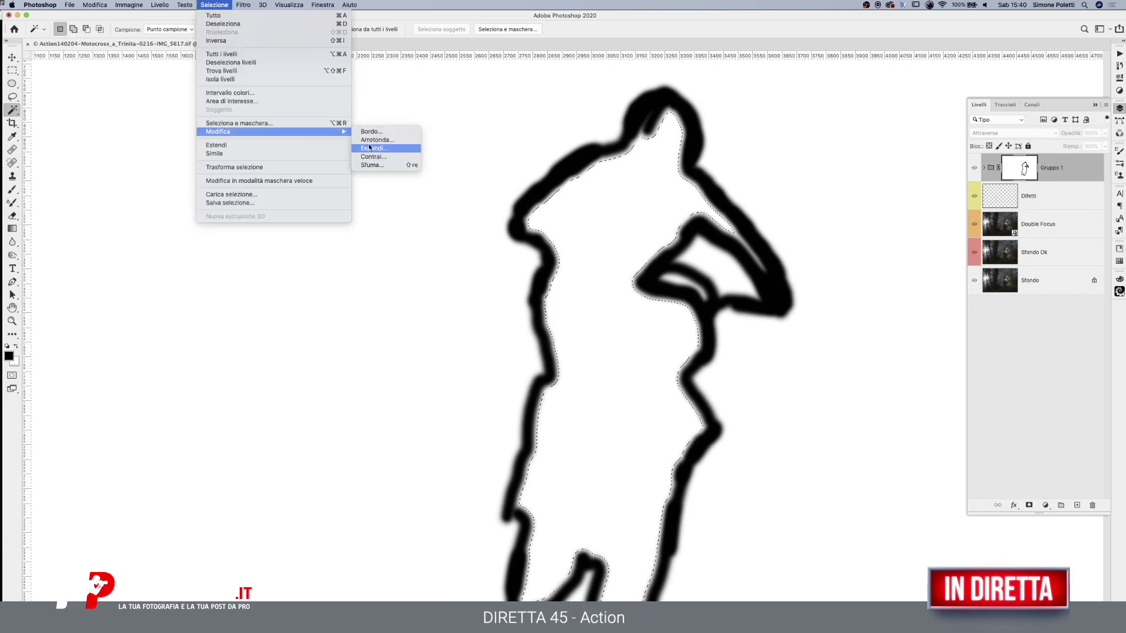
click(369, 147)
text(15)
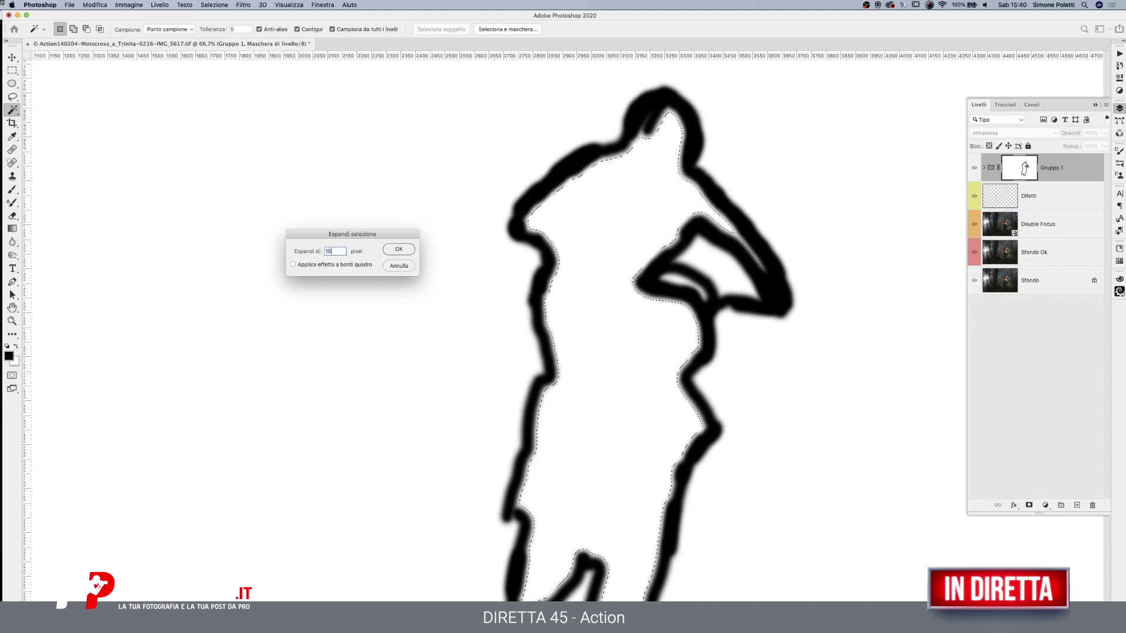
key(Return)
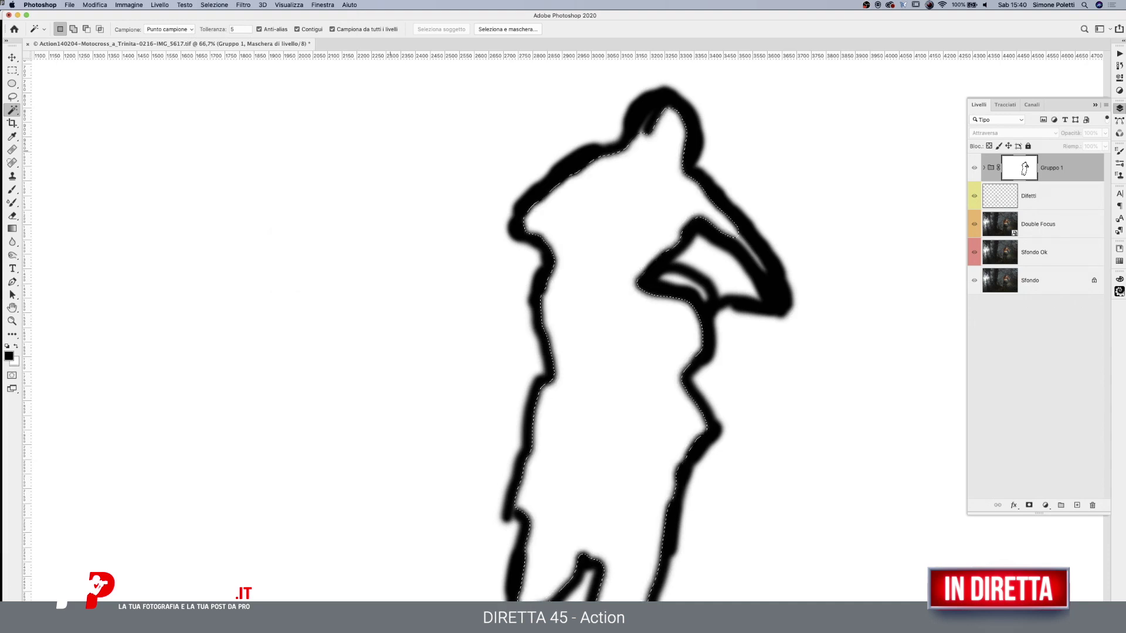
key(Return)
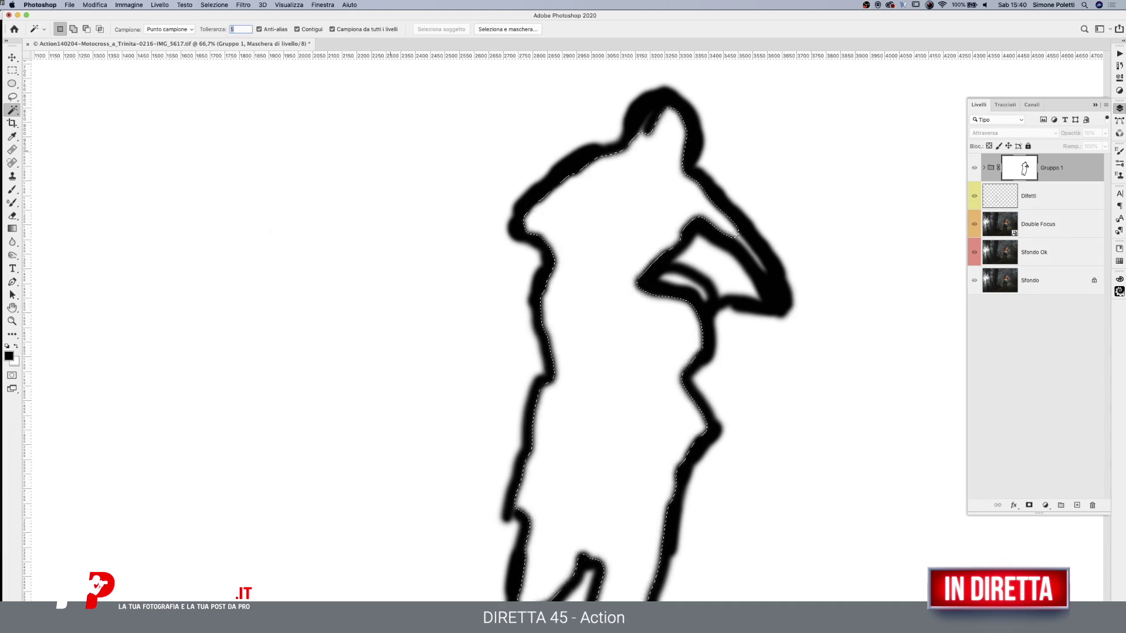
click(214, 4)
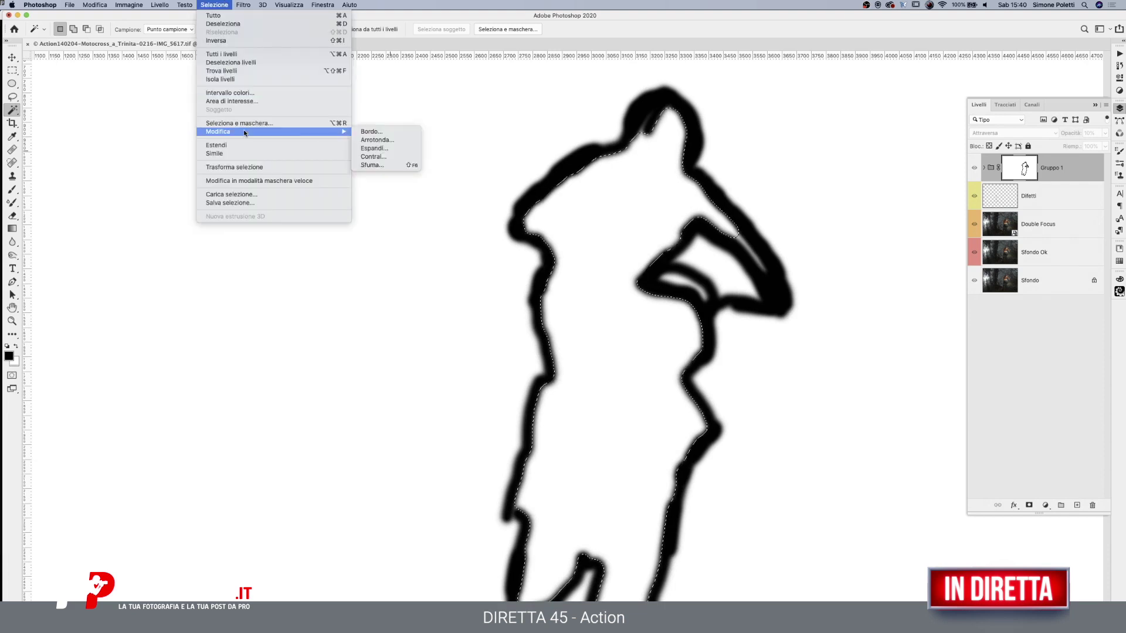
mouse_move(263, 130)
click(373, 149)
key(Return)
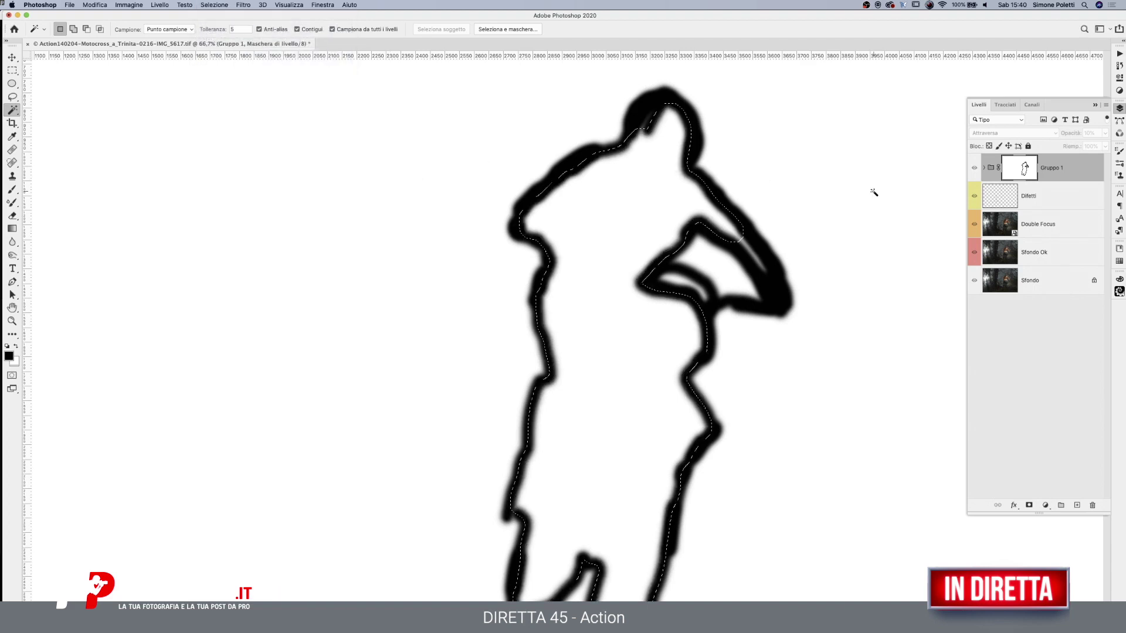
key(alt+BackSpace)
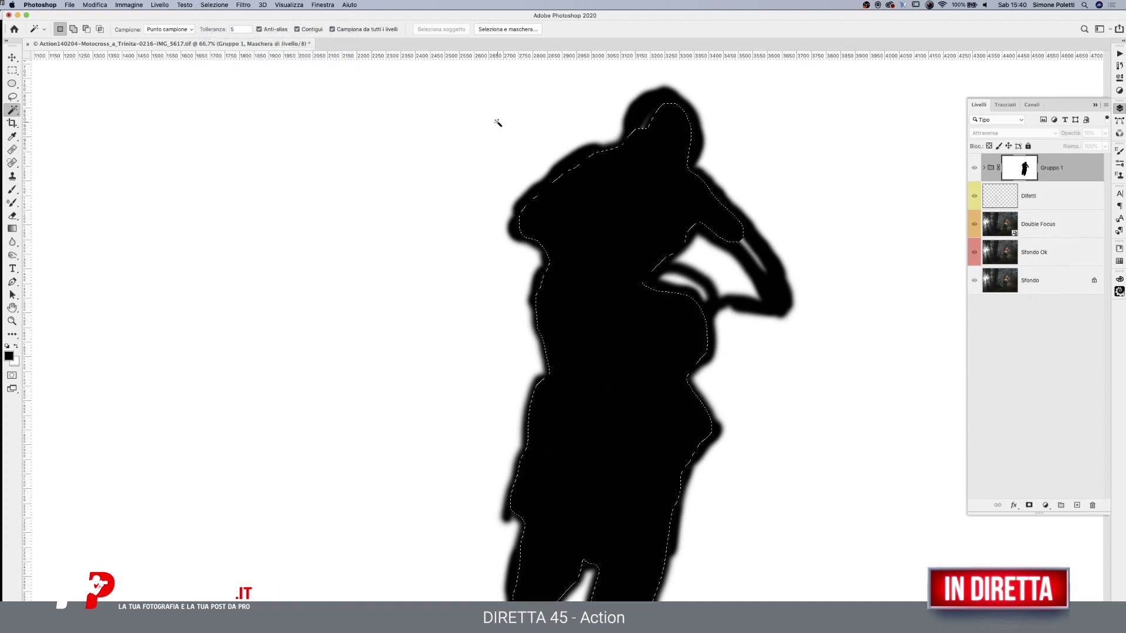
key(m)
key(ctrl+d)
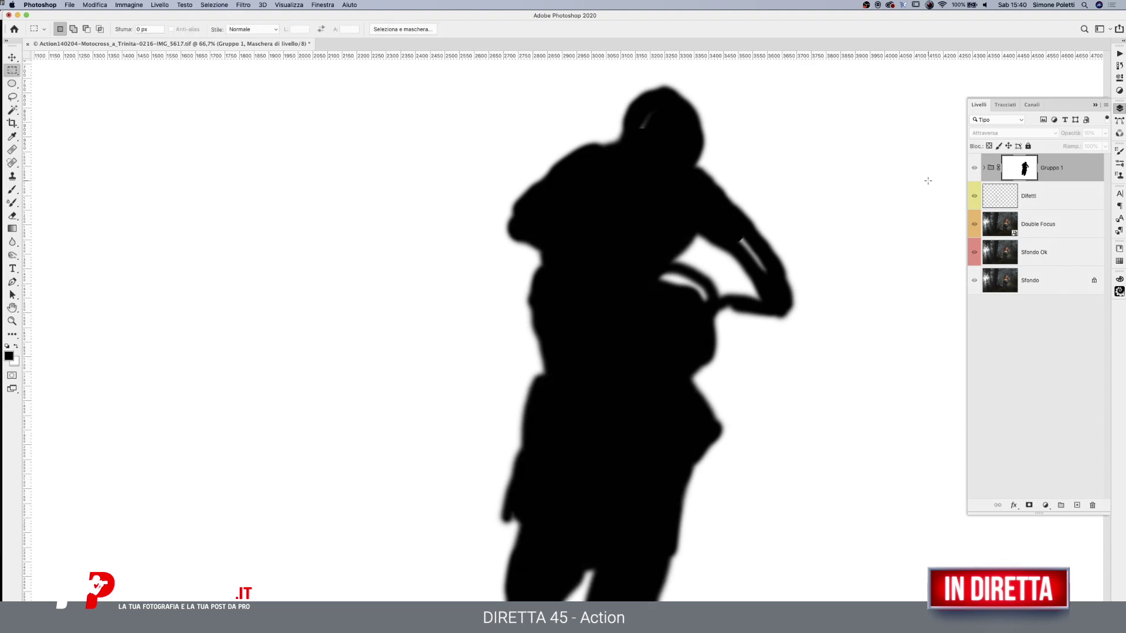
Brush black over the leftover white streaks on the helmet and right arm
click(11, 189)
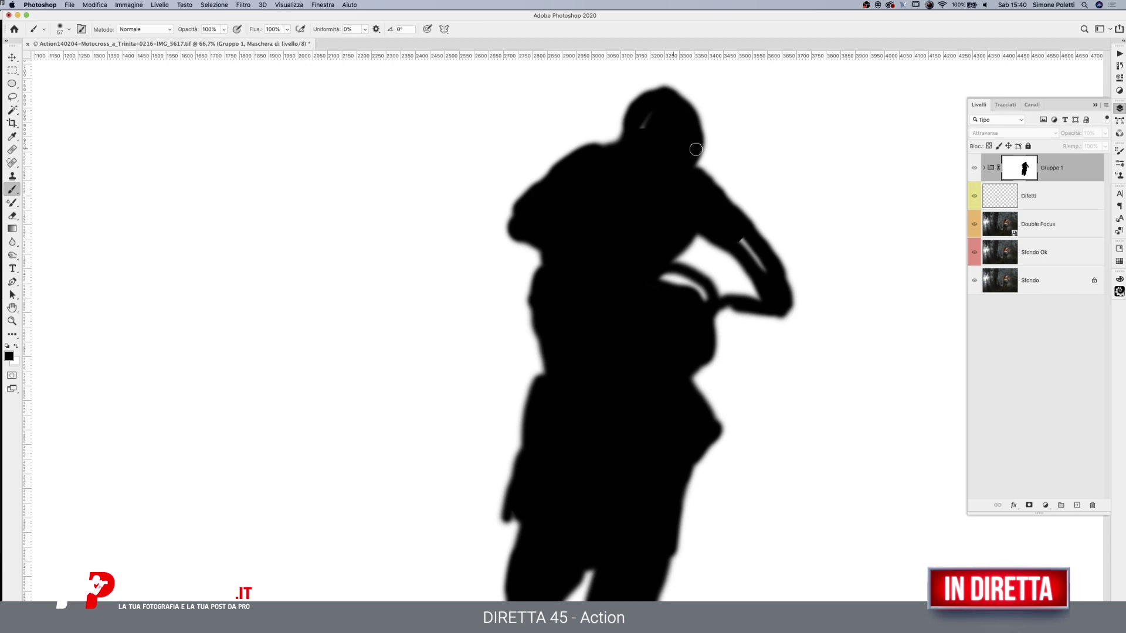
drag(641, 127, 654, 113)
drag(738, 237, 762, 267)
Zoom out to the whole mask, return to the photo, and hide Gruppo 1 to compare
click(11, 321)
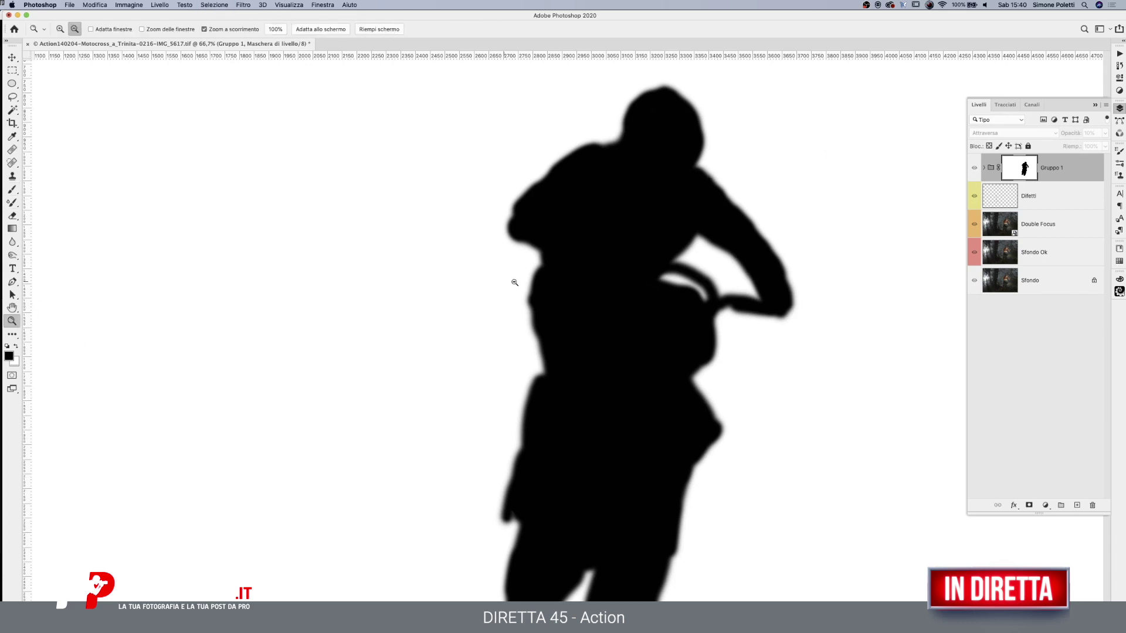
alt+click(666, 276)
alt+click(698, 259)
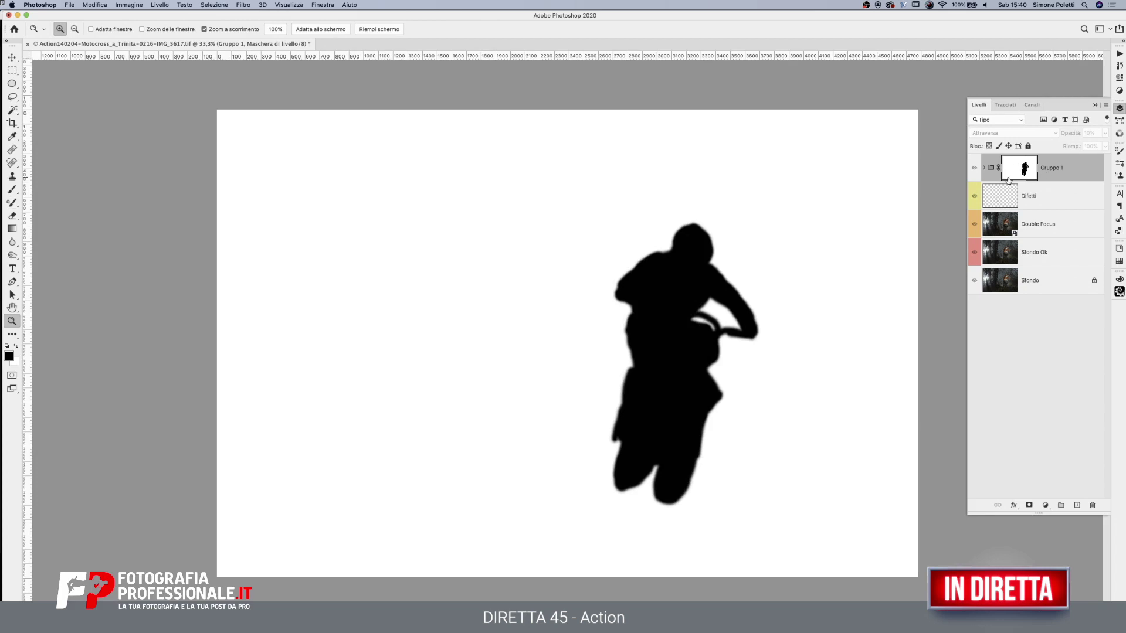
click(984, 168)
click(984, 168)
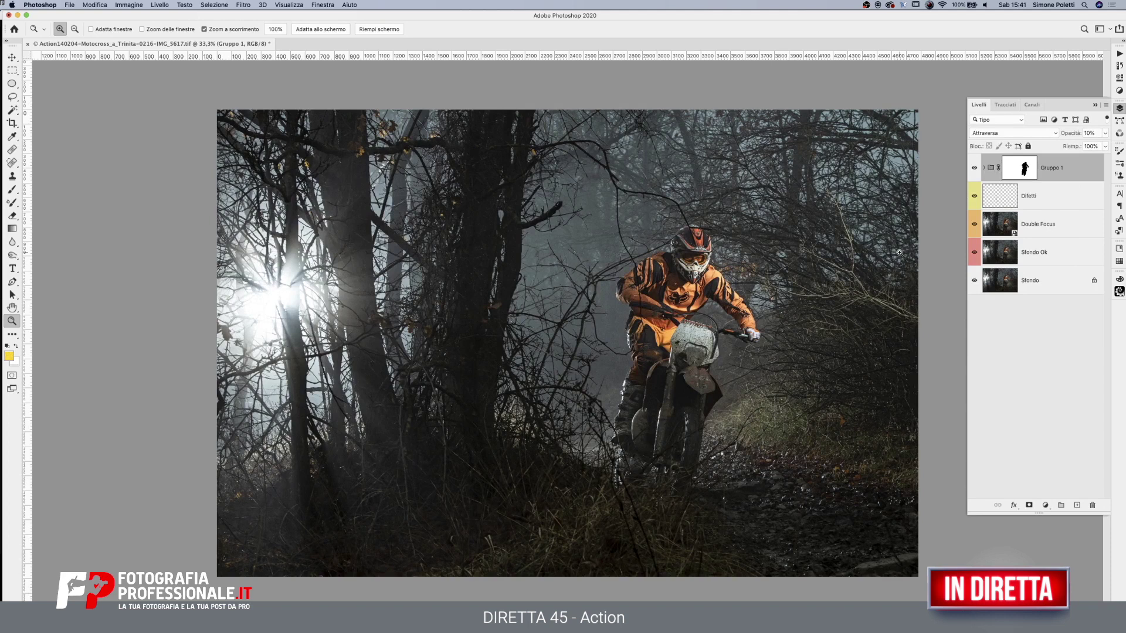
click(974, 168)
Expand Gruppo 1 and toggle it on and off to compare the photo
click(985, 167)
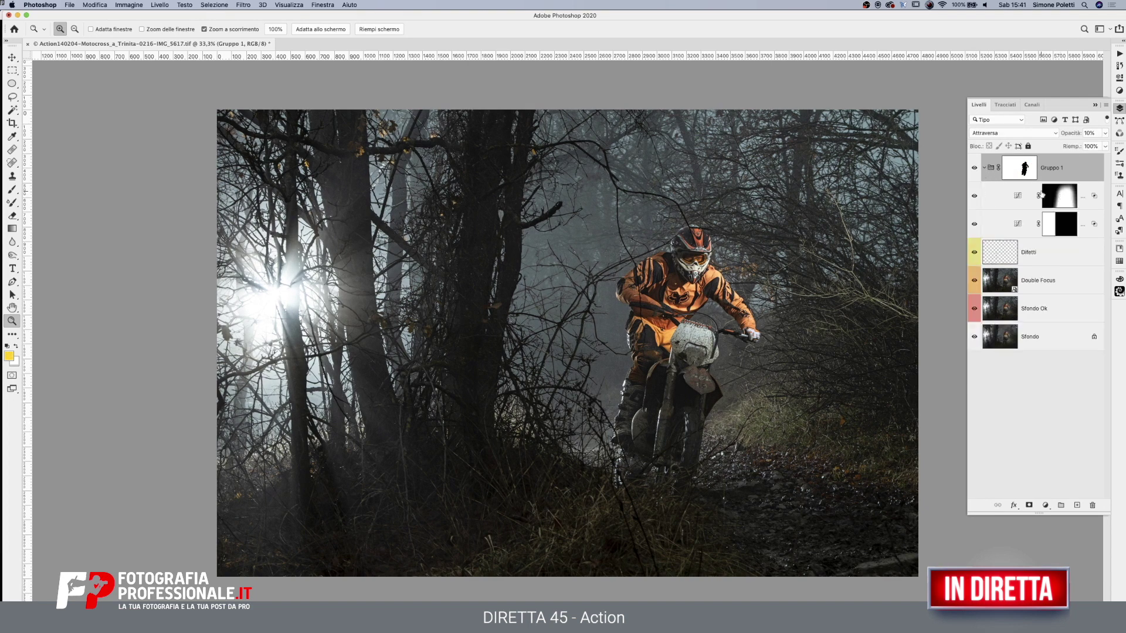
click(974, 169)
click(973, 168)
click(974, 169)
Select the Curve 2 adjustment and set its opacity to 74%
click(1038, 193)
double_click(1035, 198)
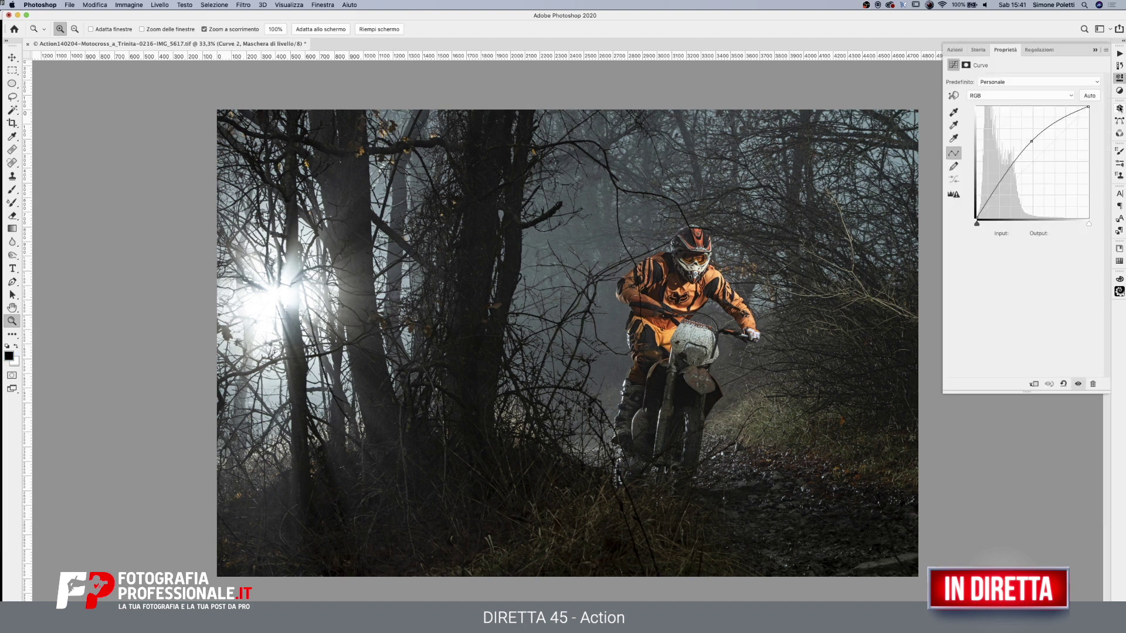
click(1119, 108)
click(1035, 198)
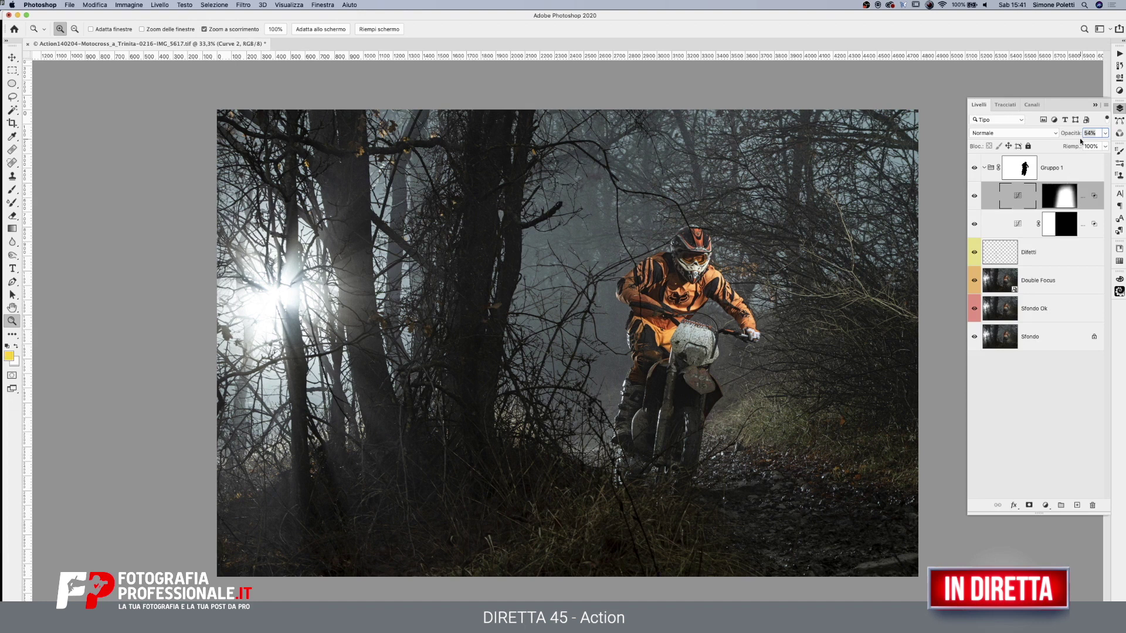
click(1104, 134)
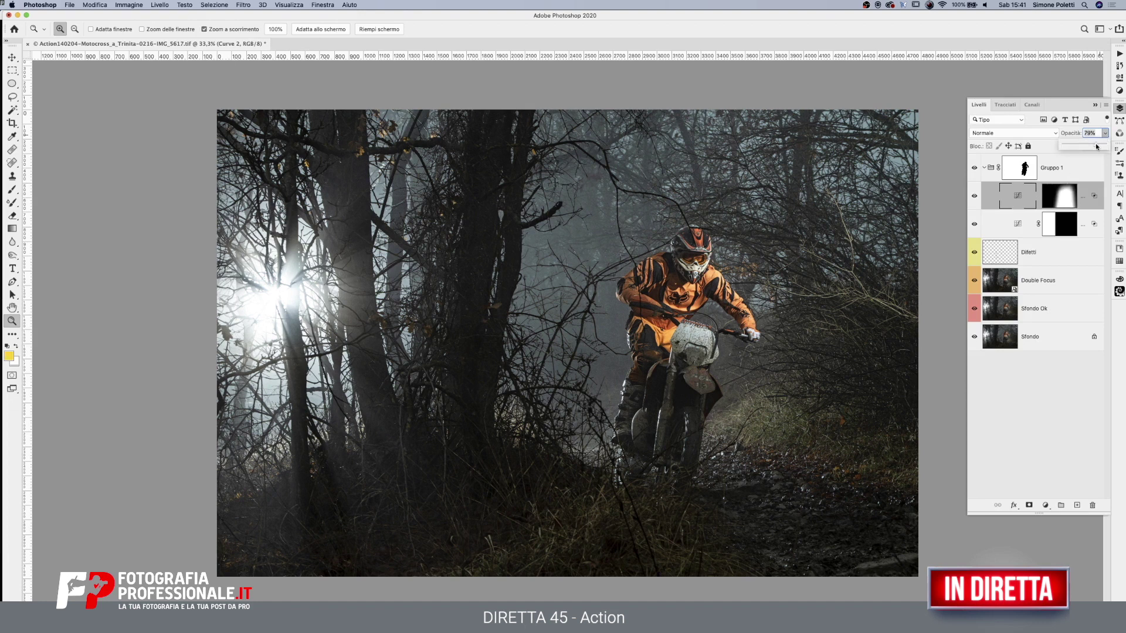
click(1055, 204)
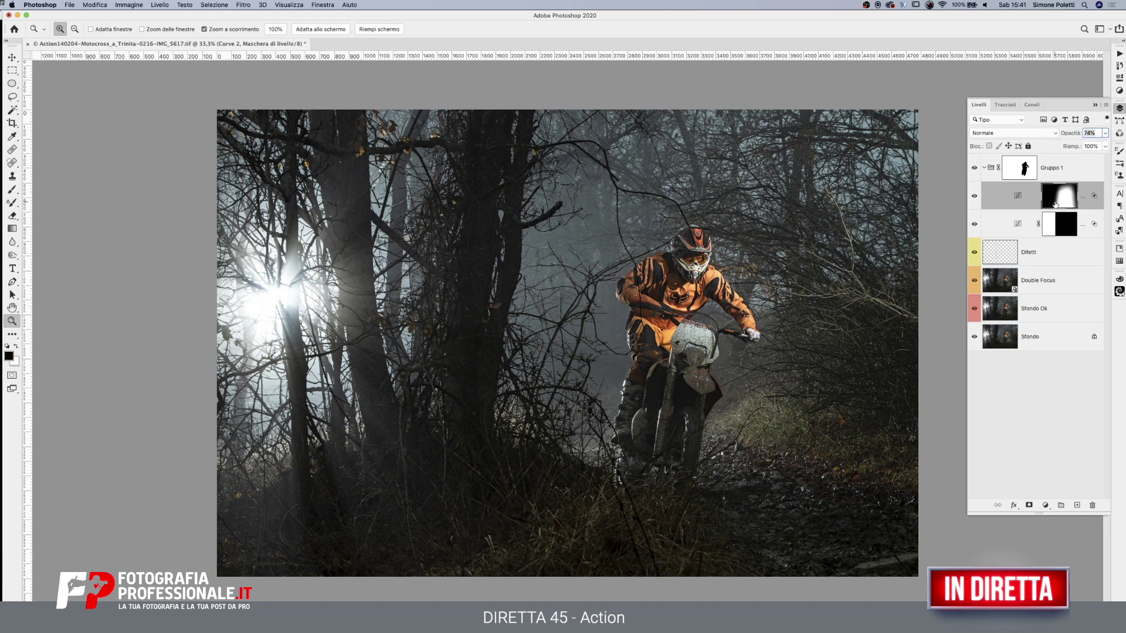
Raise Curve 2's curve point slightly and lower its underlying-layer blend threshold to 26
click(1017, 201)
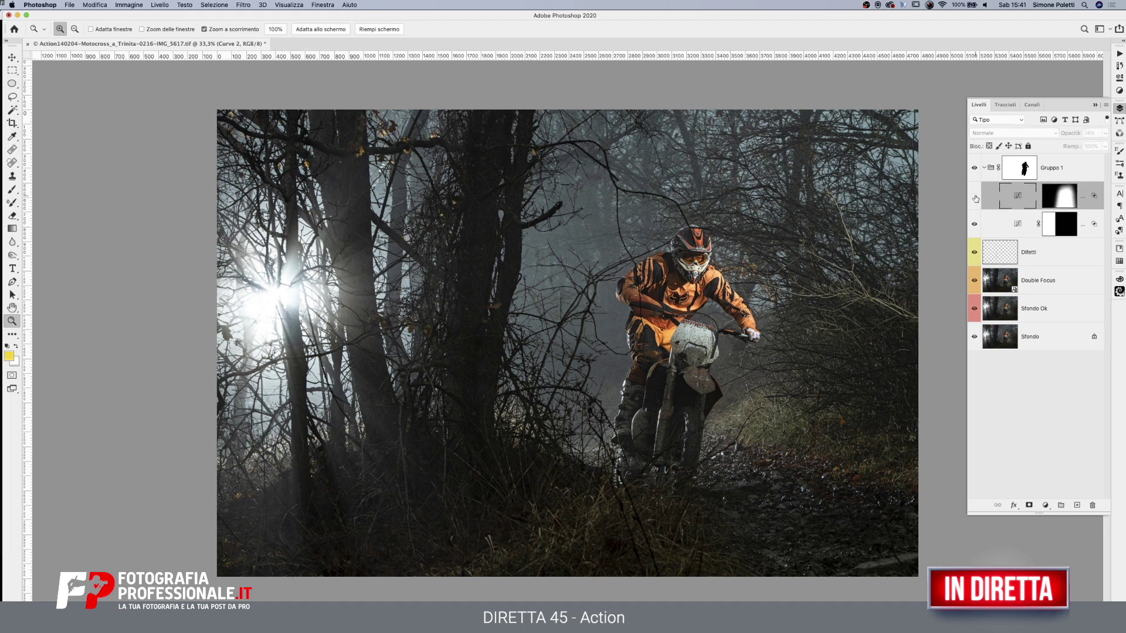
double_click(1017, 196)
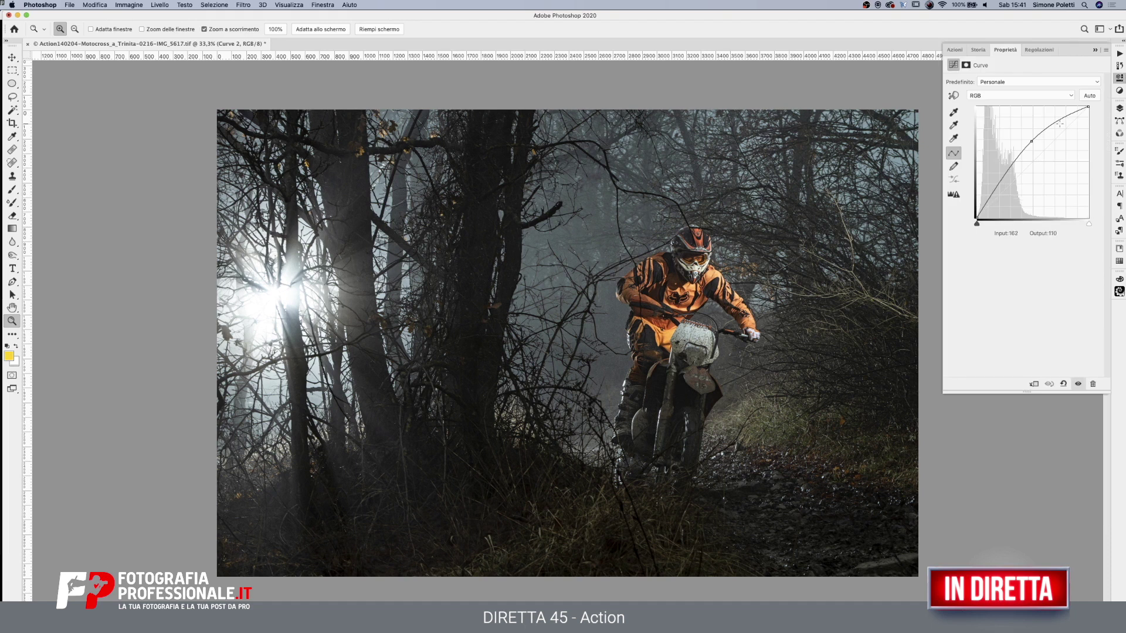
mouse_move(1034, 142)
mouse_down()
mouse_move(1035, 127)
mouse_move(1033, 137)
mouse_up()
click(1120, 110)
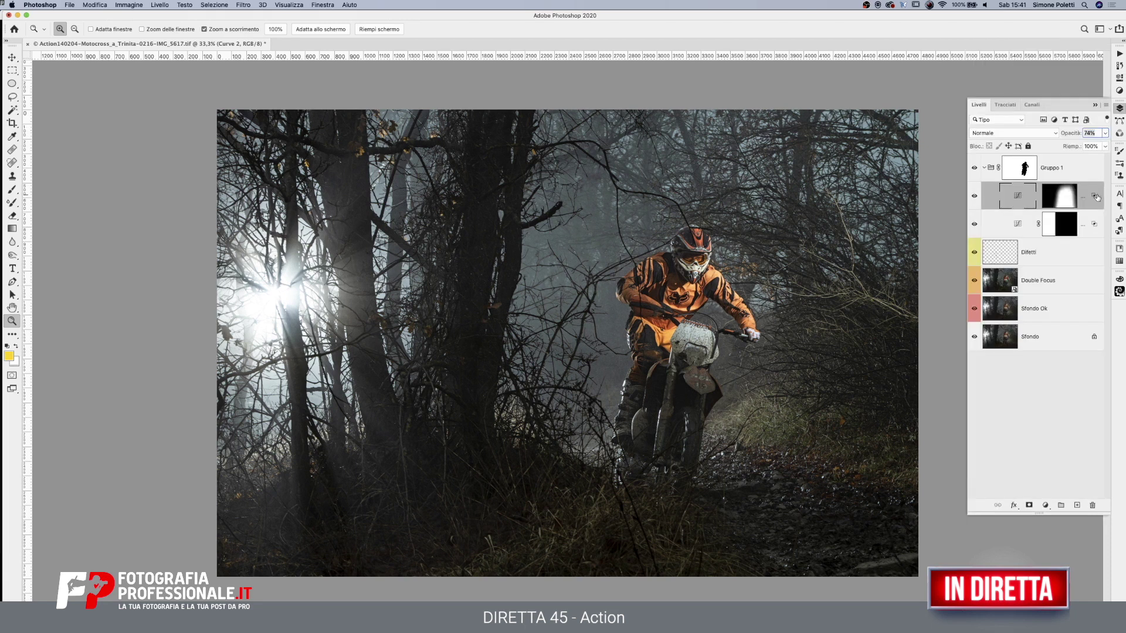
double_click(1092, 205)
mouse_move(868, 332)
mouse_down()
mouse_move(821, 333)
mouse_move(867, 332)
mouse_up()
Set Gruppo 1 to 100% opacity, Curve 2 to 48%, and start adjusting Curve 1's opacity
click(1075, 173)
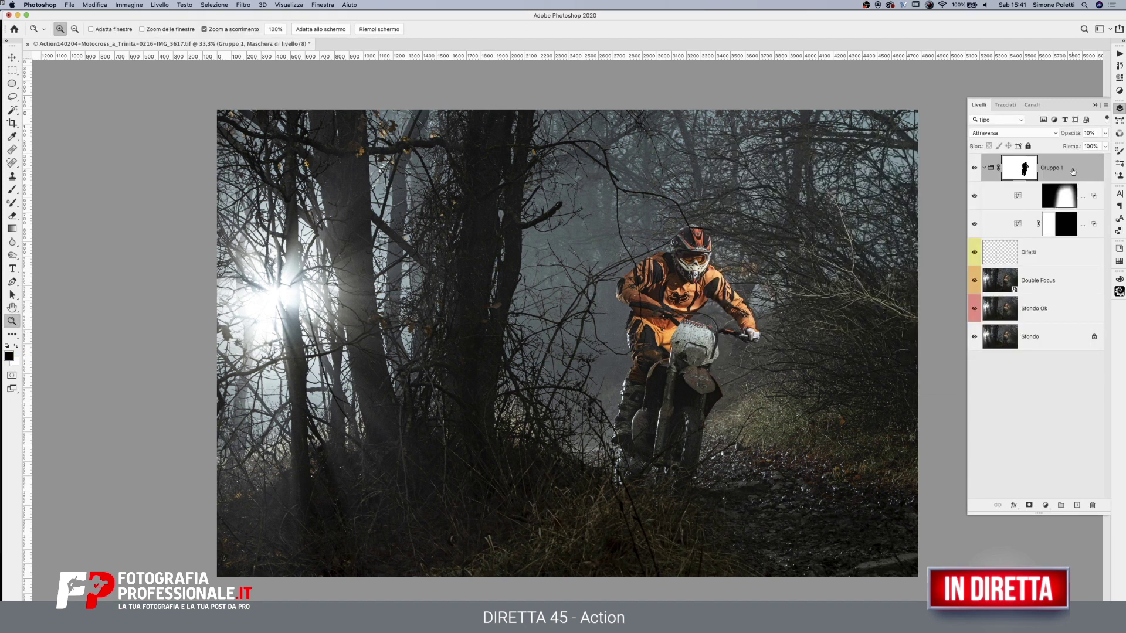
click(1105, 134)
drag(1105, 135, 1106, 145)
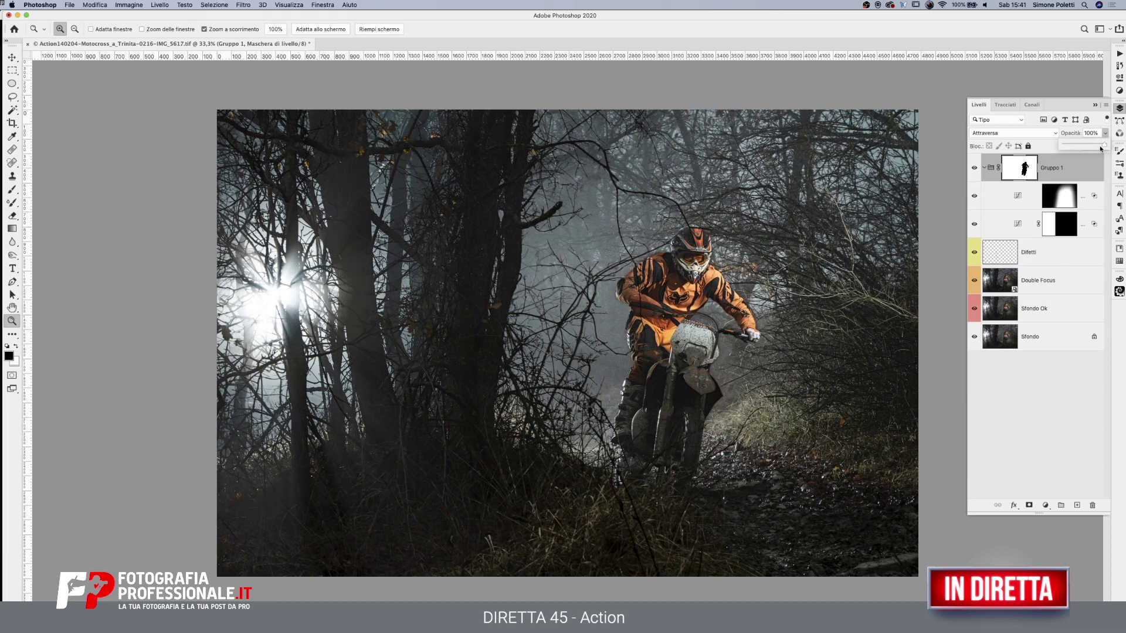
click(1060, 194)
click(1101, 132)
drag(1094, 146, 1084, 146)
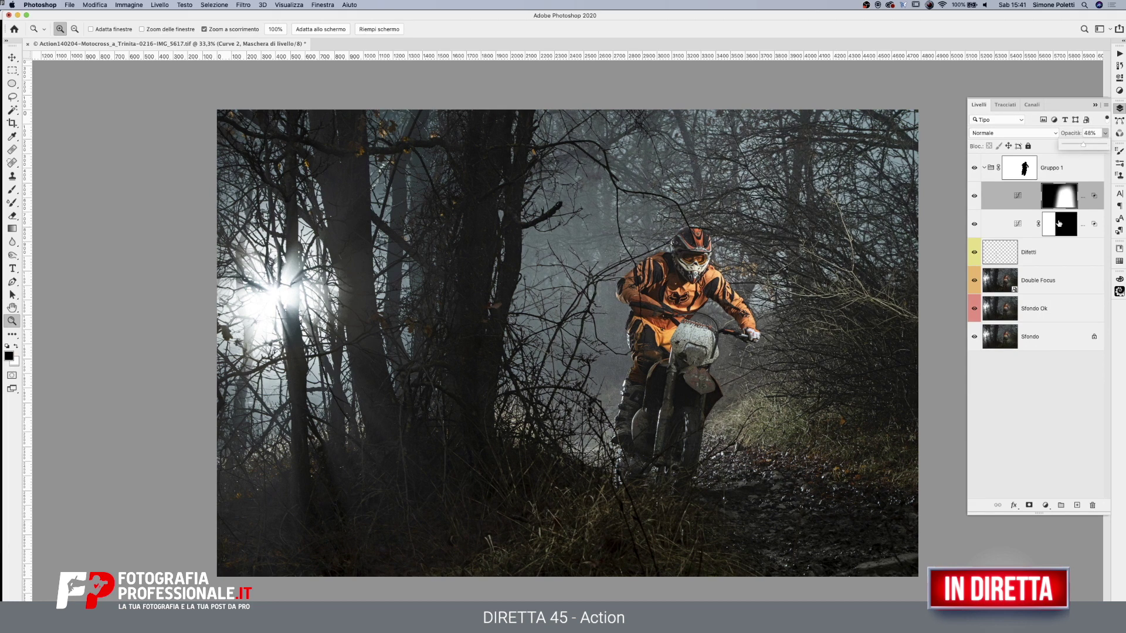
click(1059, 224)
click(1104, 133)
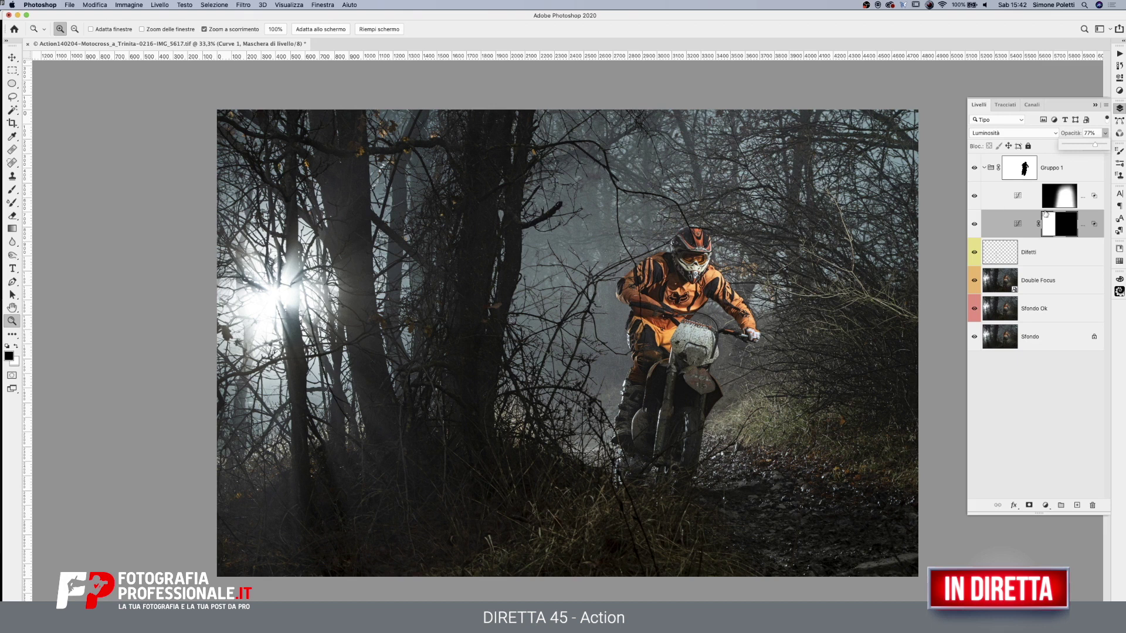
Confirm Curve 2 at 48% opacity in Layer Style, then toggle it and view its mask
double_click(1100, 200)
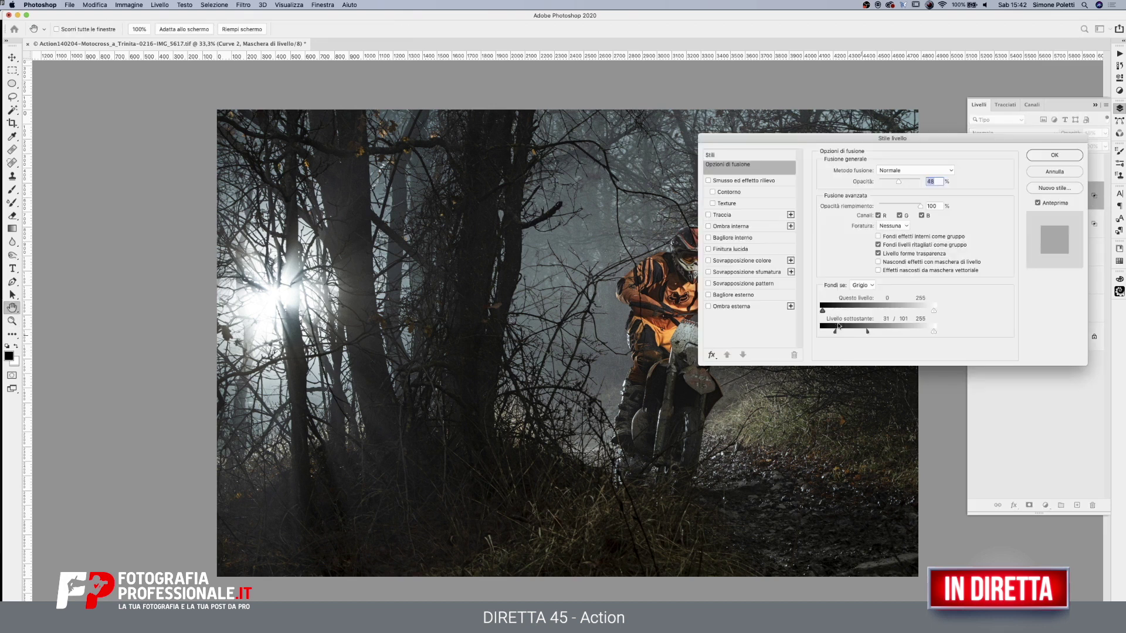
click(1044, 158)
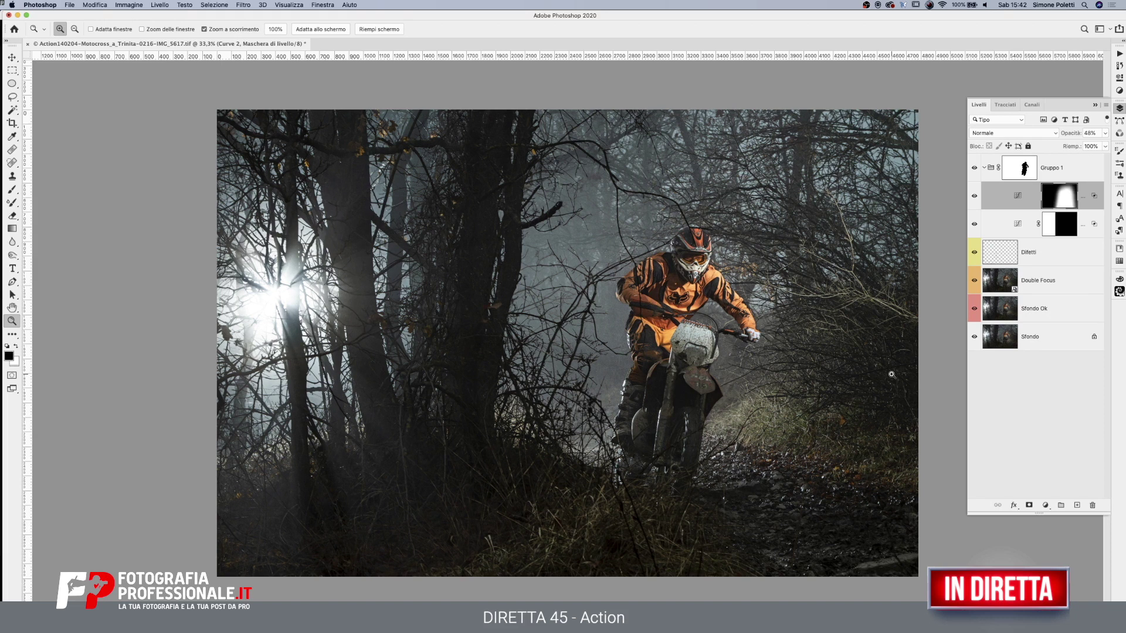
click(977, 200)
alt+click(1067, 202)
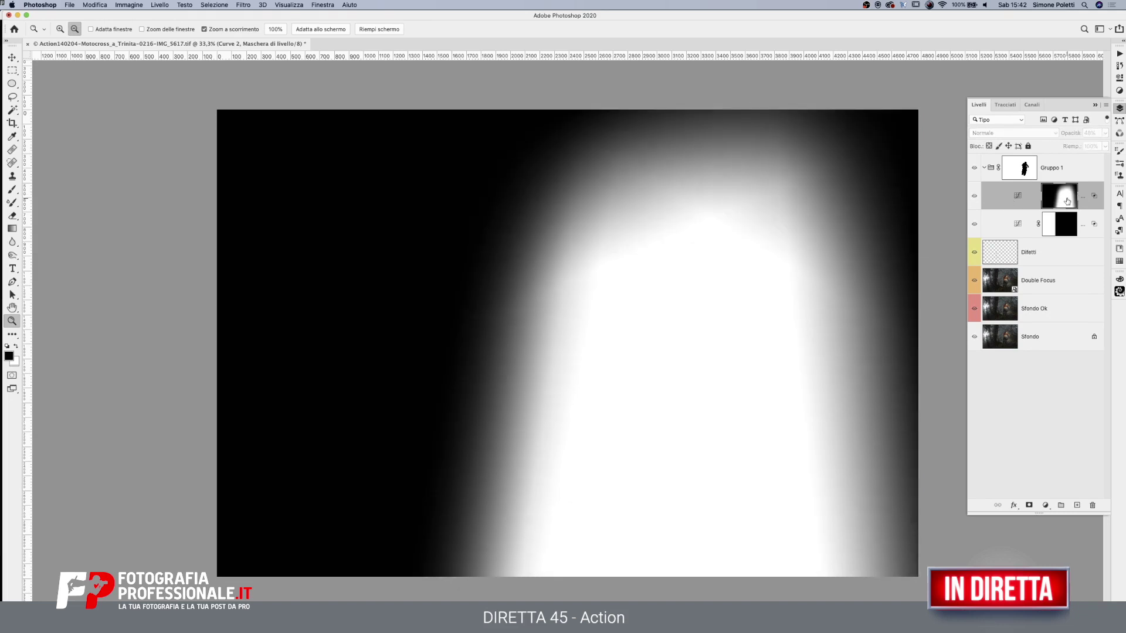
alt+click(1067, 201)
Recheck Curve 2's blending options and toggle the layer off and on to compare
double_click(1094, 199)
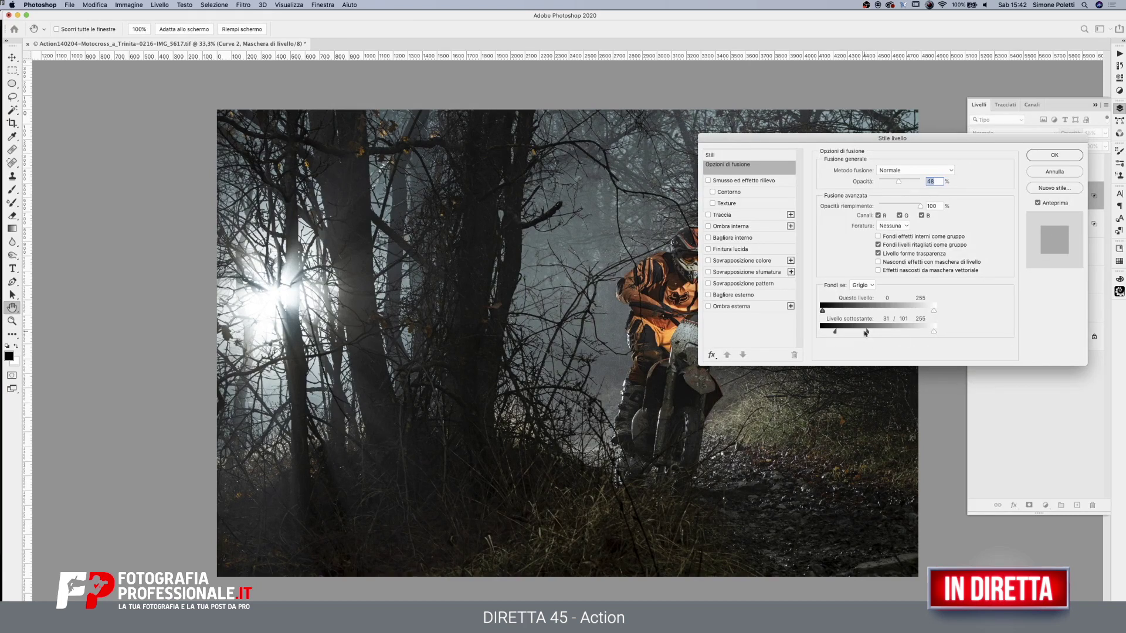
click(1058, 155)
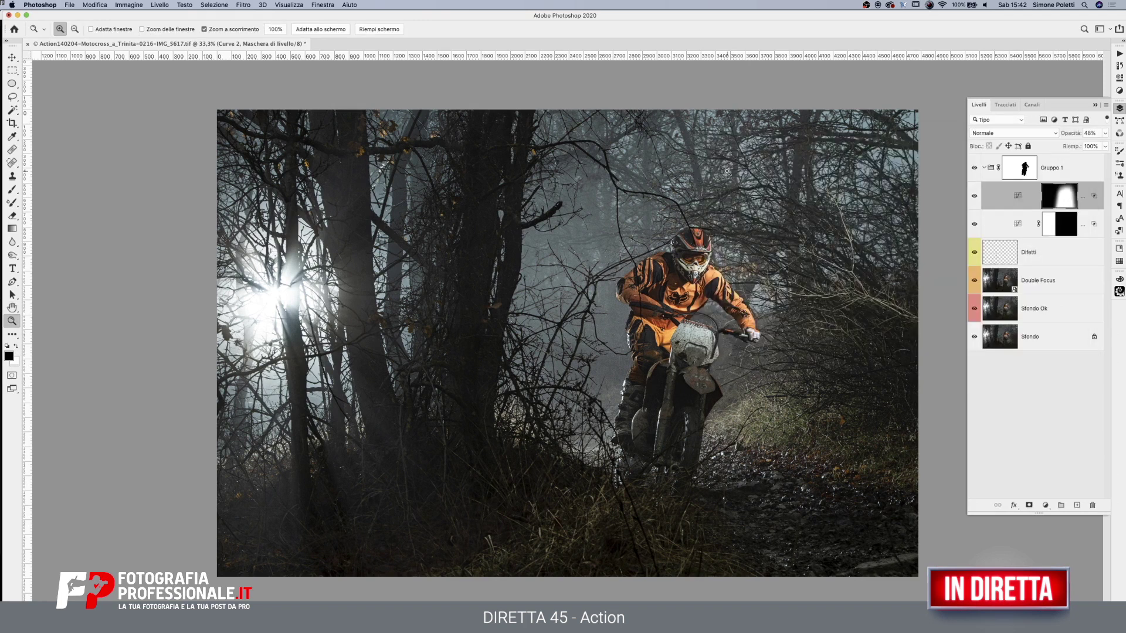
click(975, 197)
click(975, 197)
Collapse Gruppo 1, toggle it on and off, and zoom on the rider before returning to full view
click(984, 168)
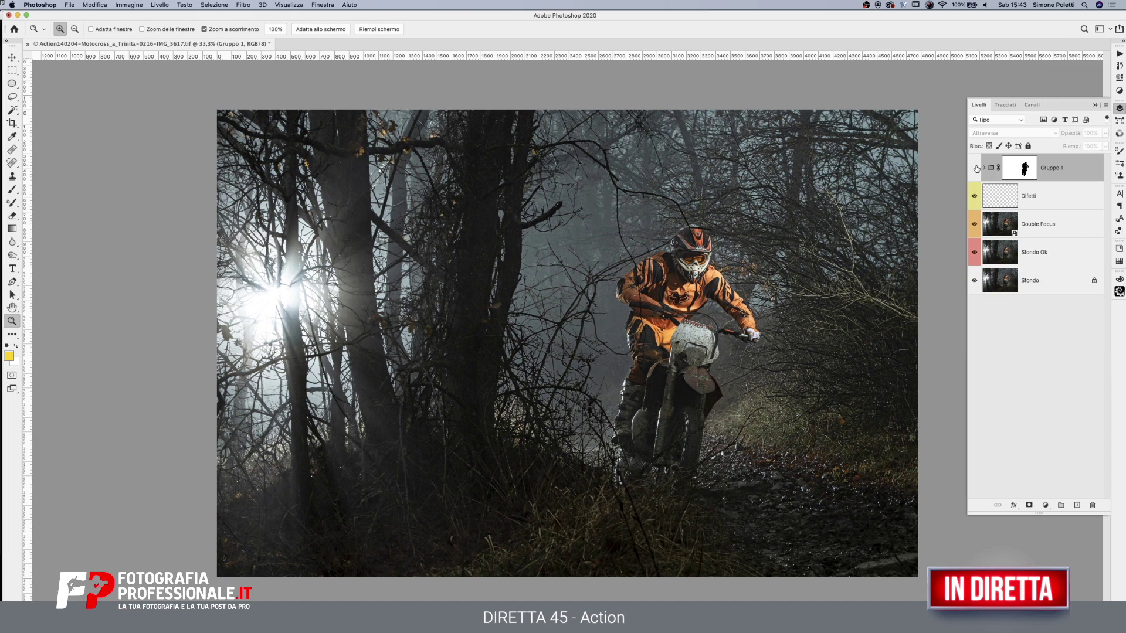
click(975, 168)
click(975, 168)
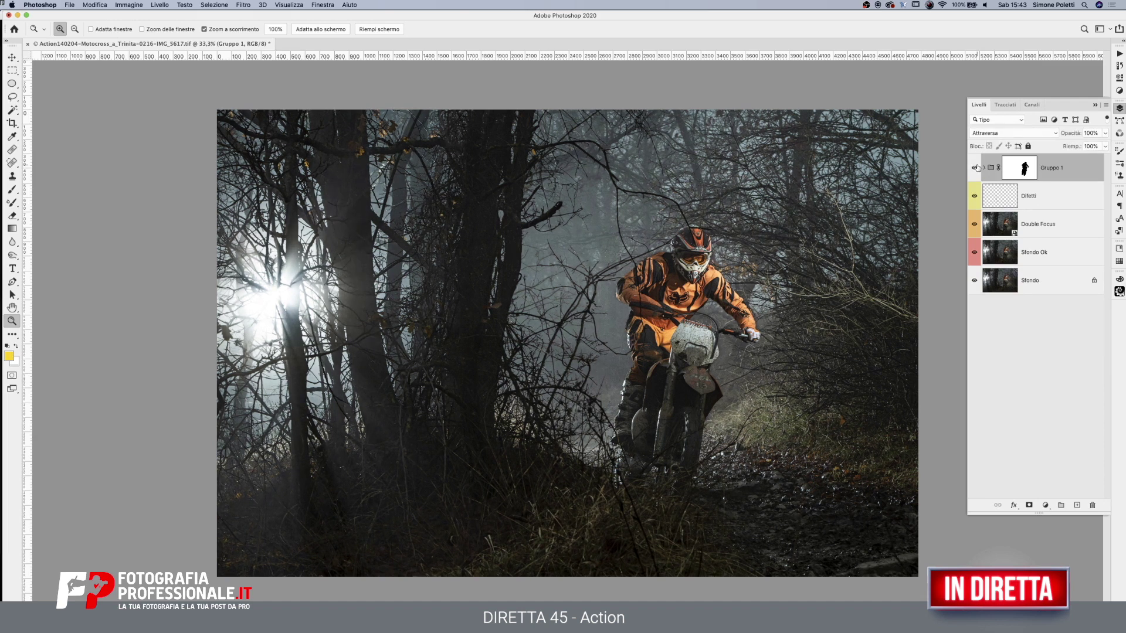
alt+click(590, 346)
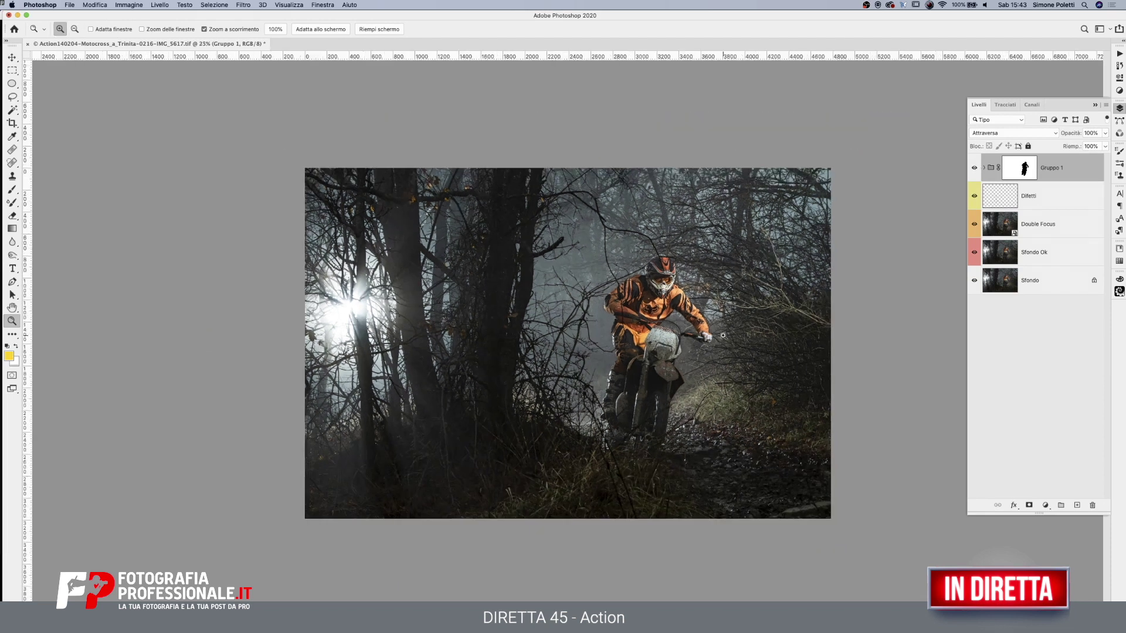
click(973, 170)
click(973, 169)
drag(648, 306, 659, 303)
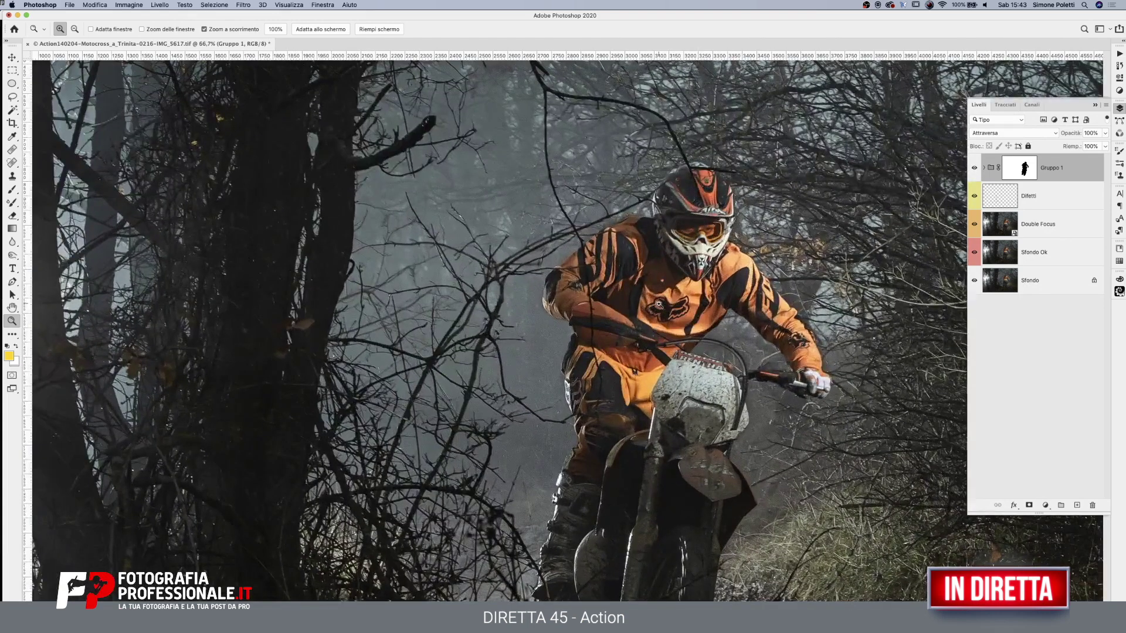
alt+click(659, 303)
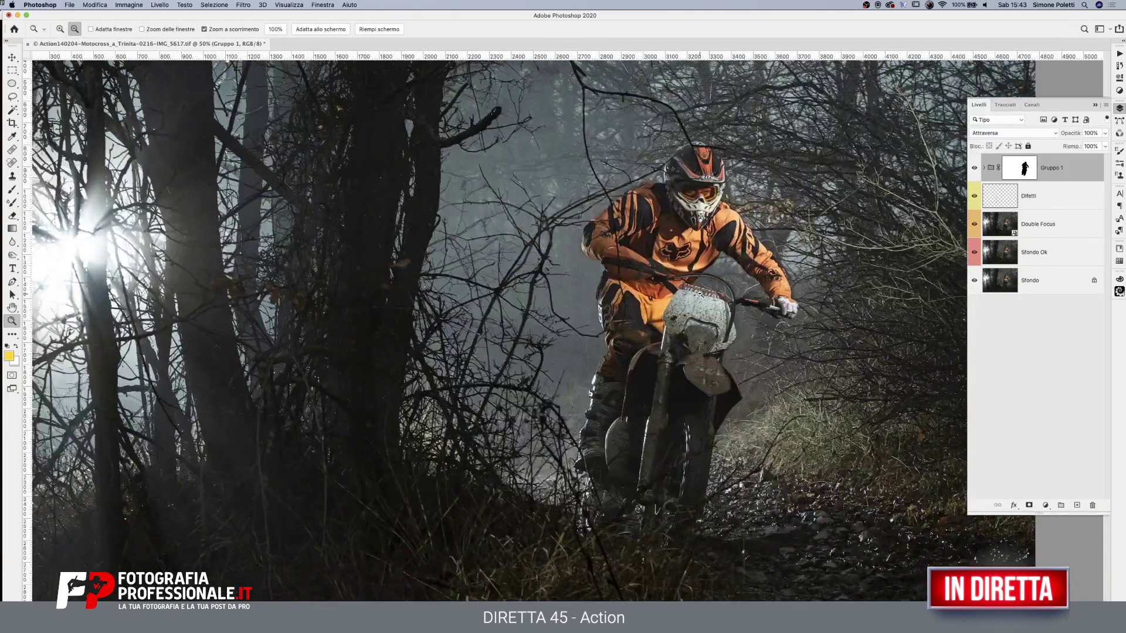
alt+click(700, 294)
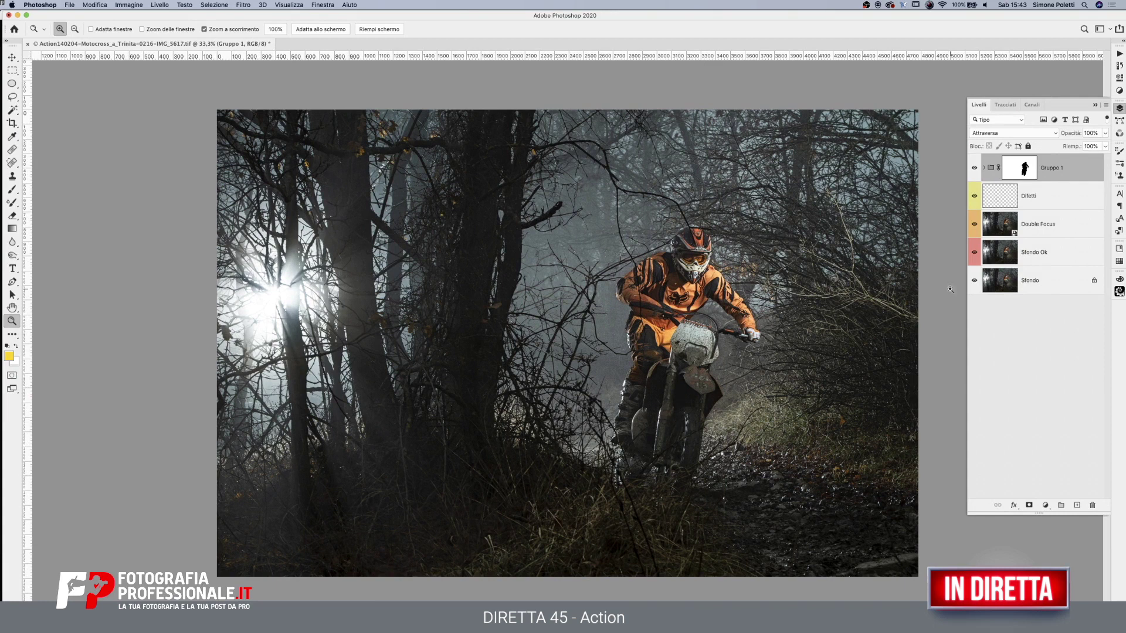
Load the rider selection from Gruppo 1's mask, invert it, and add a Curves adjustment layer
super+click(1024, 170)
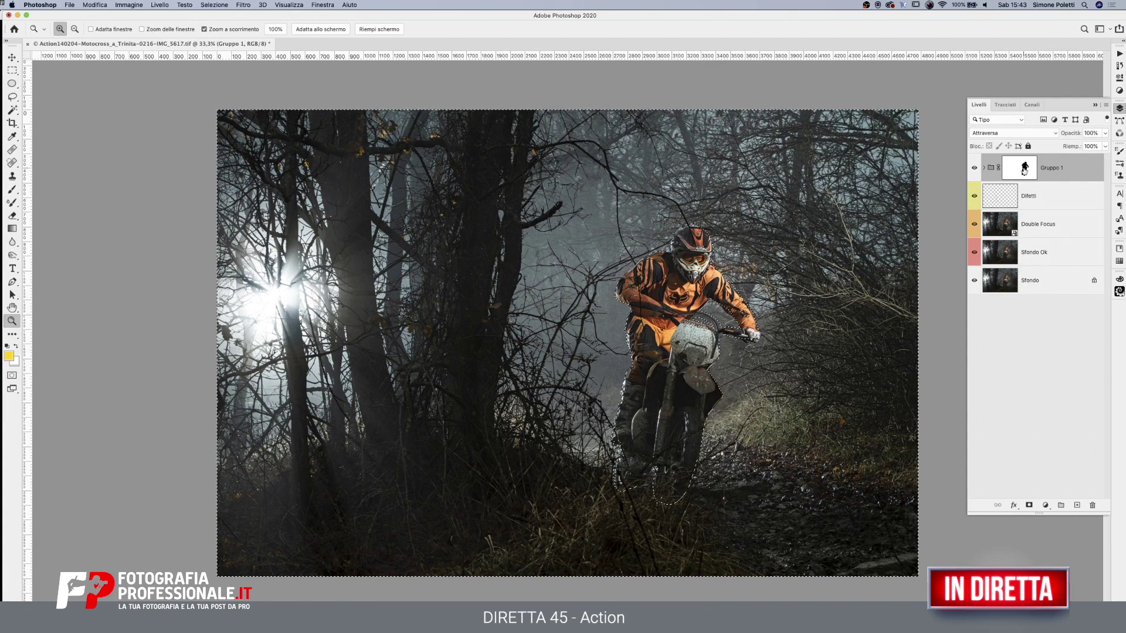
key(super+shift+i)
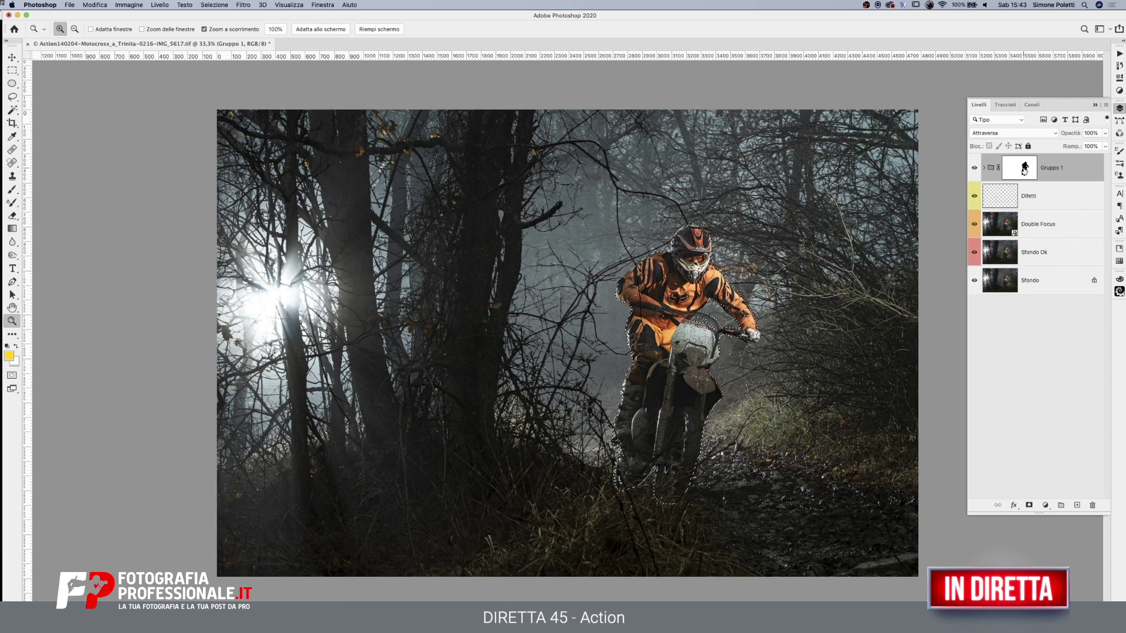
click(1046, 506)
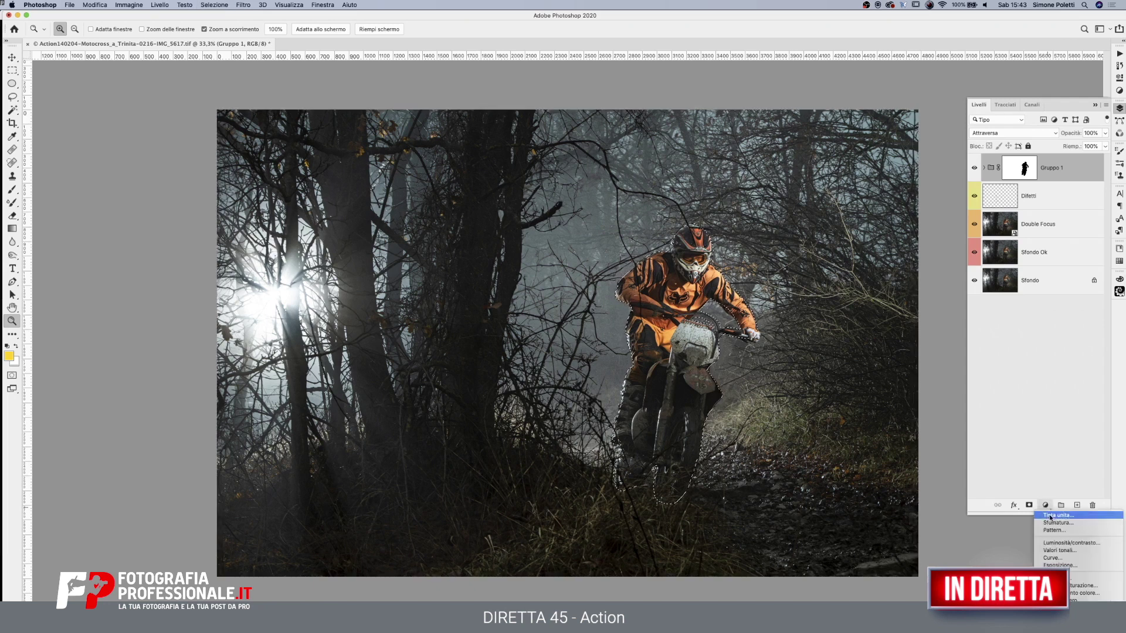
click(1053, 557)
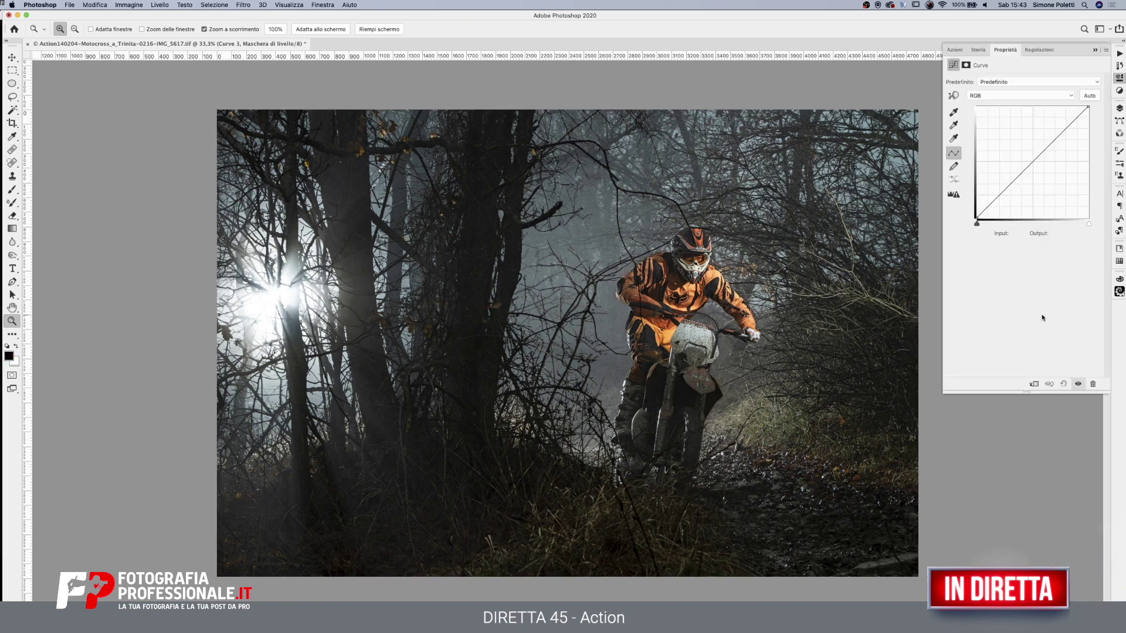
Raise Curve 3's midtones and move its black point right to deepen the shadows
drag(1032, 160, 1031, 147)
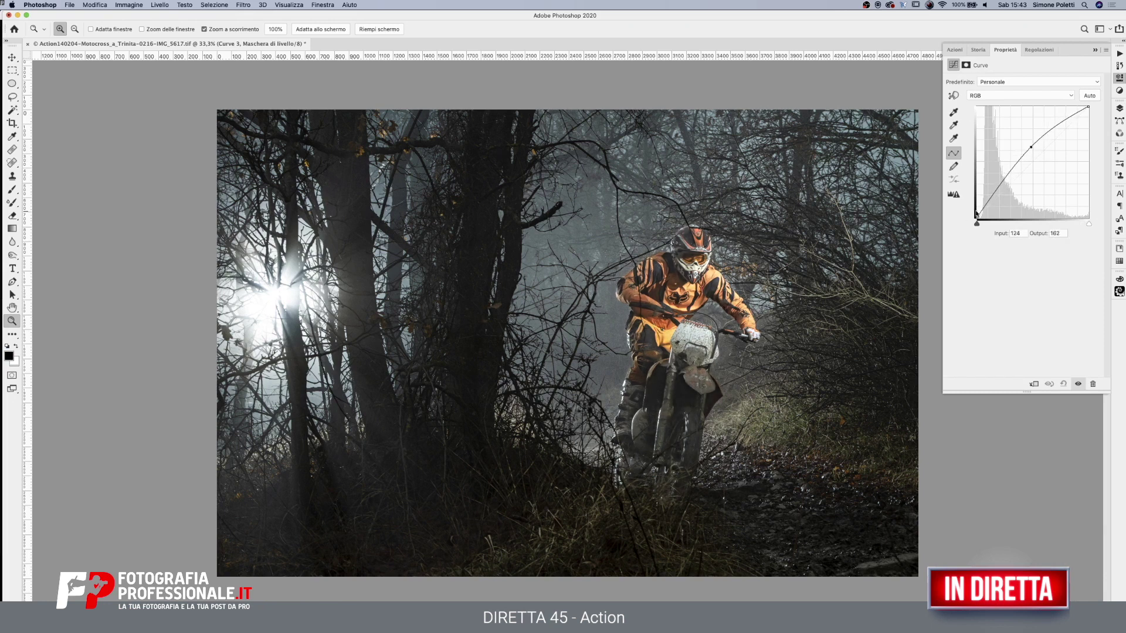
drag(976, 217, 979, 221)
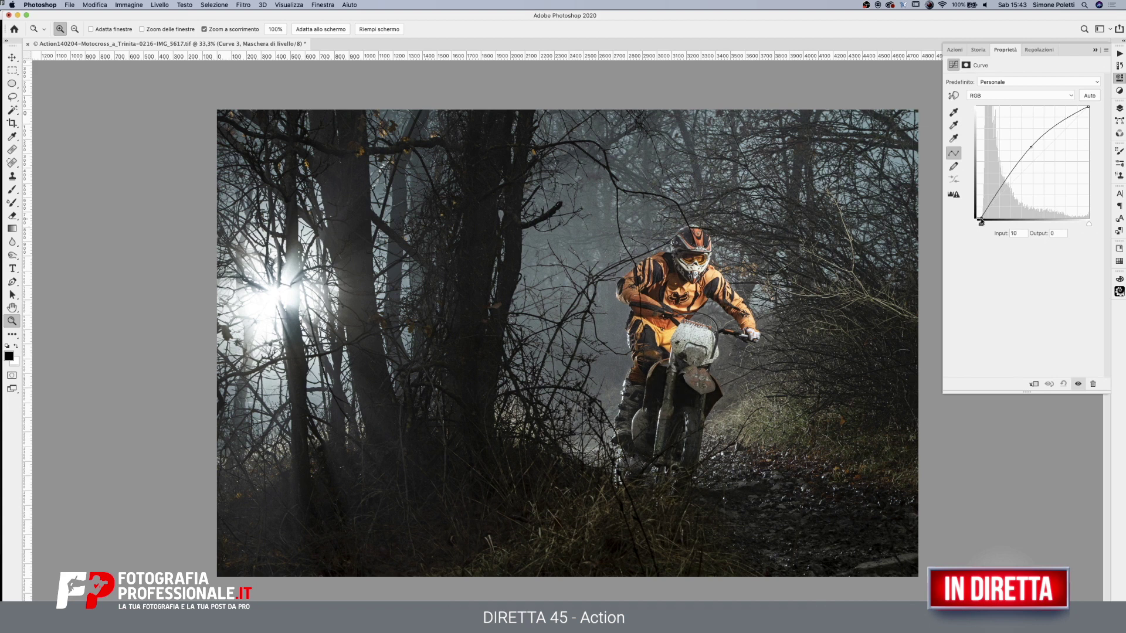
click(1030, 146)
key(F7)
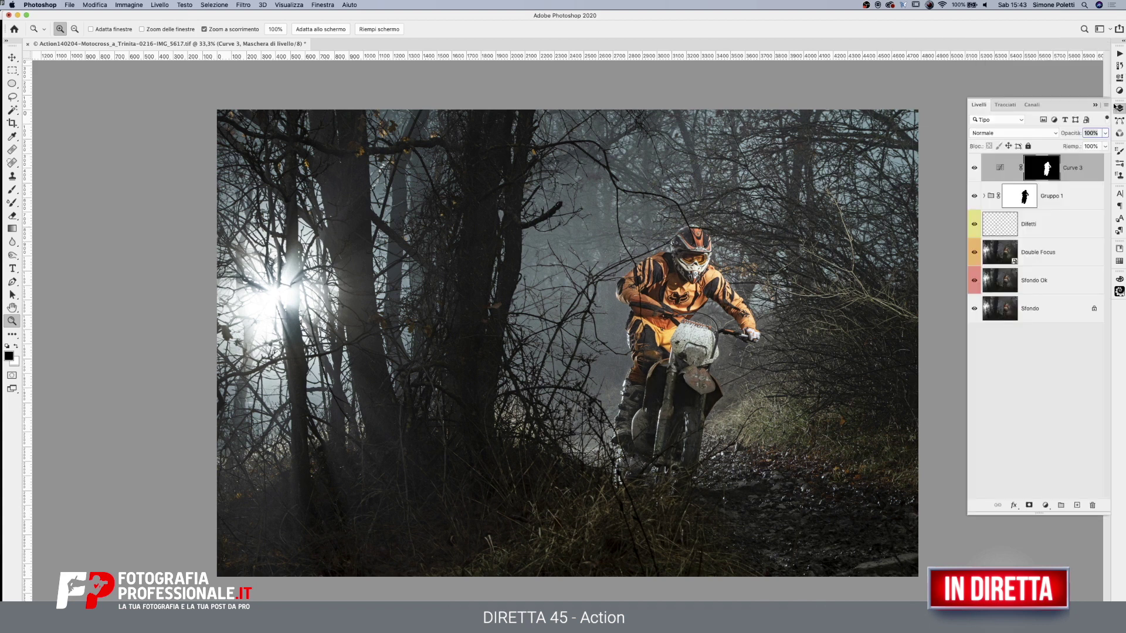
Fade Curve 3's mask with a vertical black-to-white gradient so only the lower rider stays bright
alt+click(1042, 173)
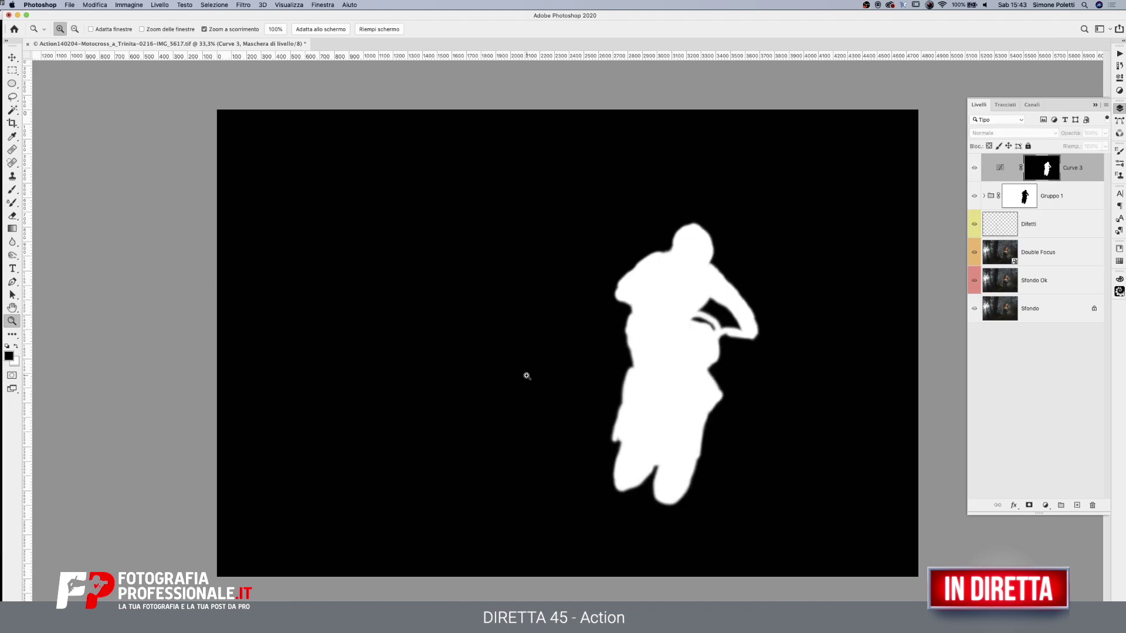
click(11, 228)
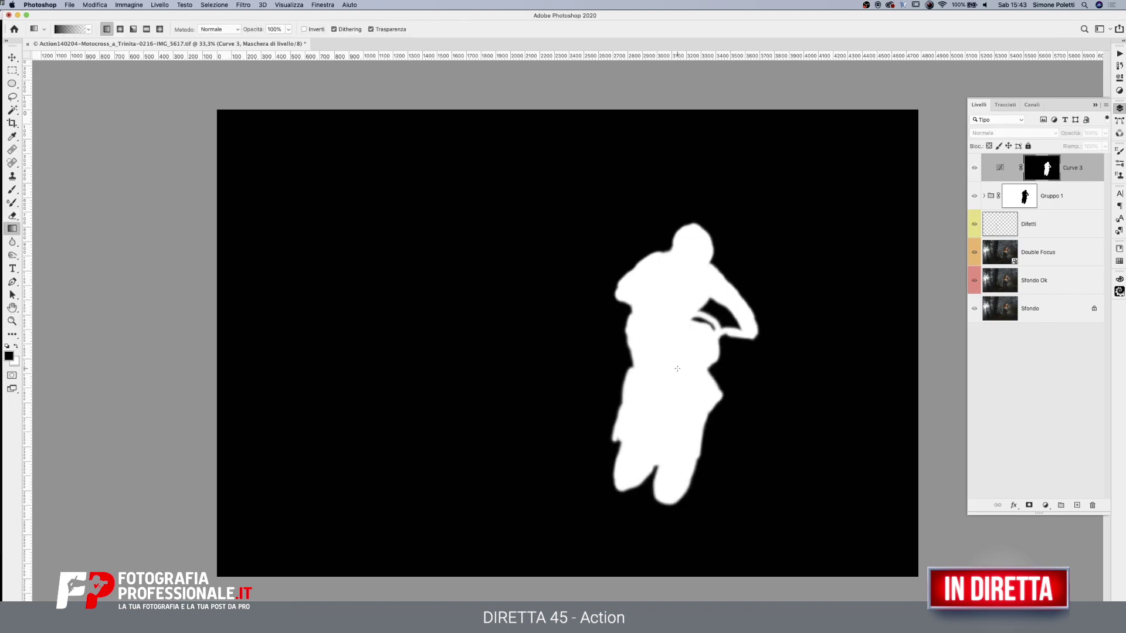
drag(676, 357, 674, 431)
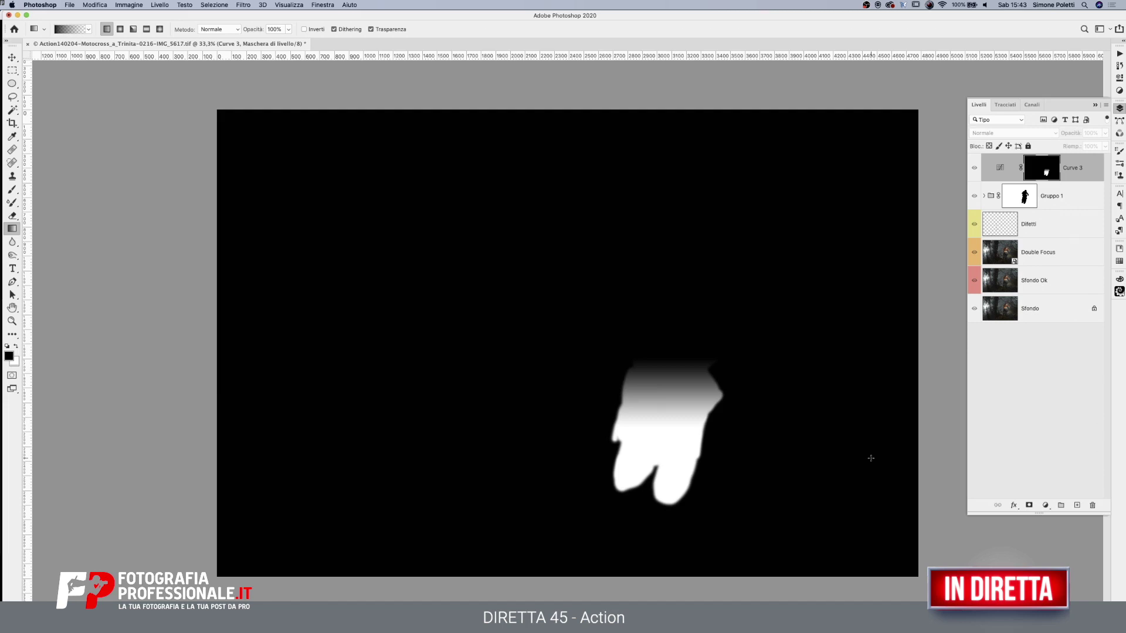
Return to the photo and toggle Curve 3 off and on to compare before and after
click(1004, 171)
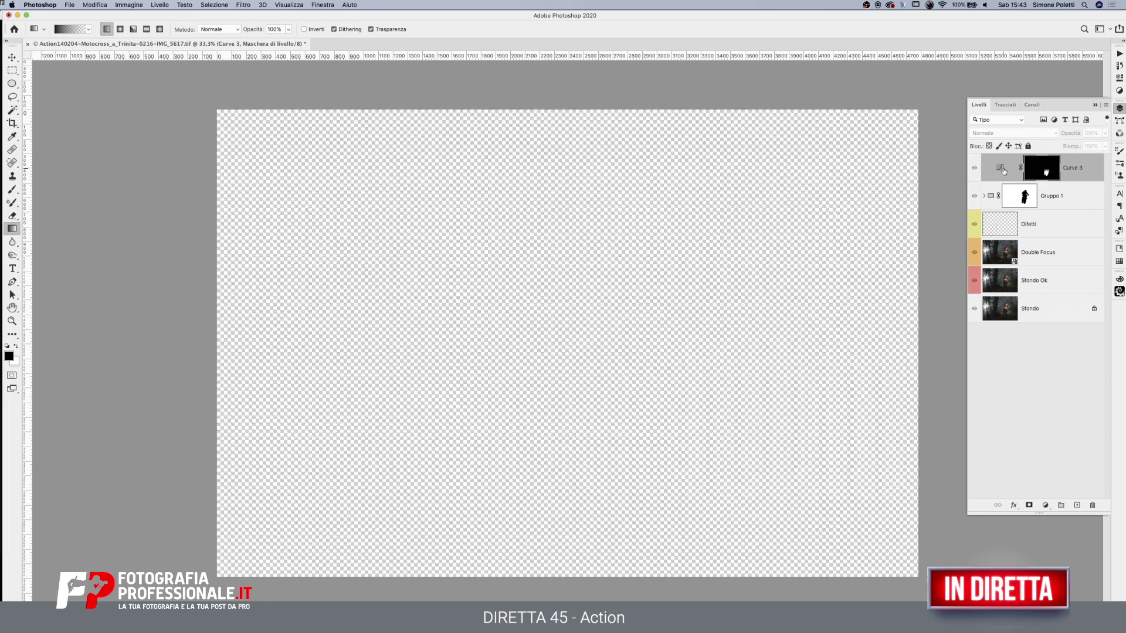
click(973, 168)
click(973, 168)
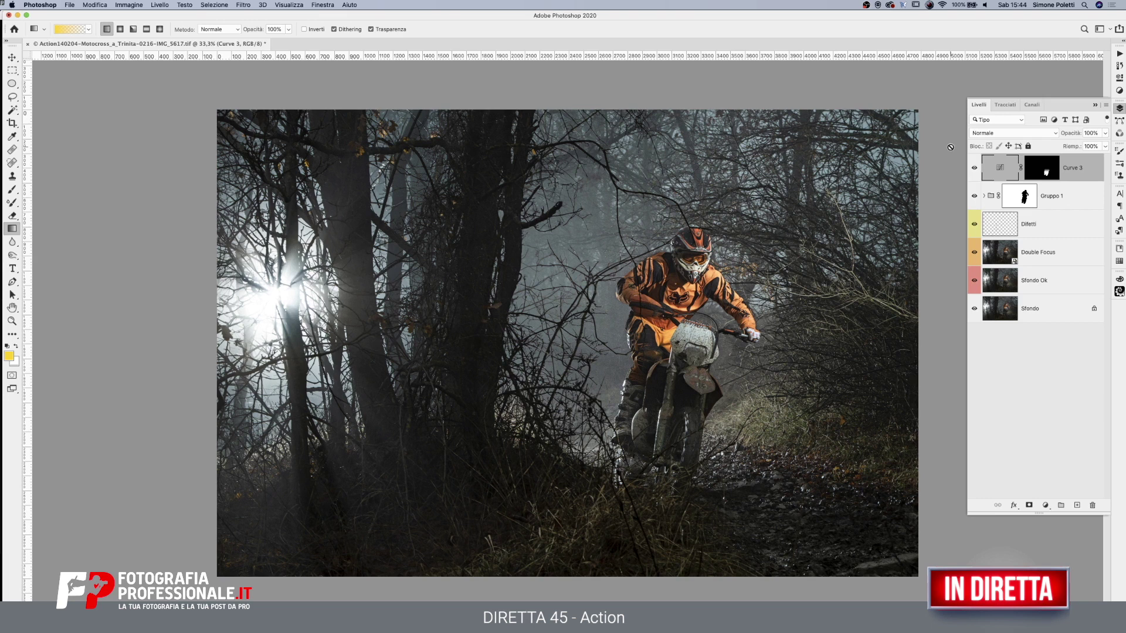
double_click(1005, 254)
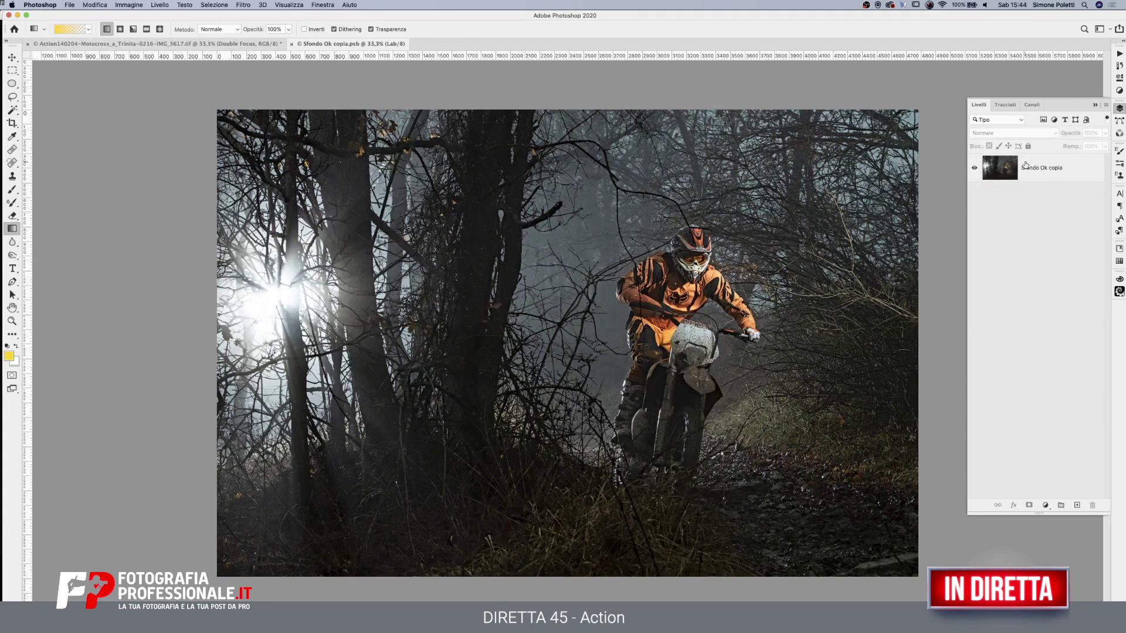
click(1032, 104)
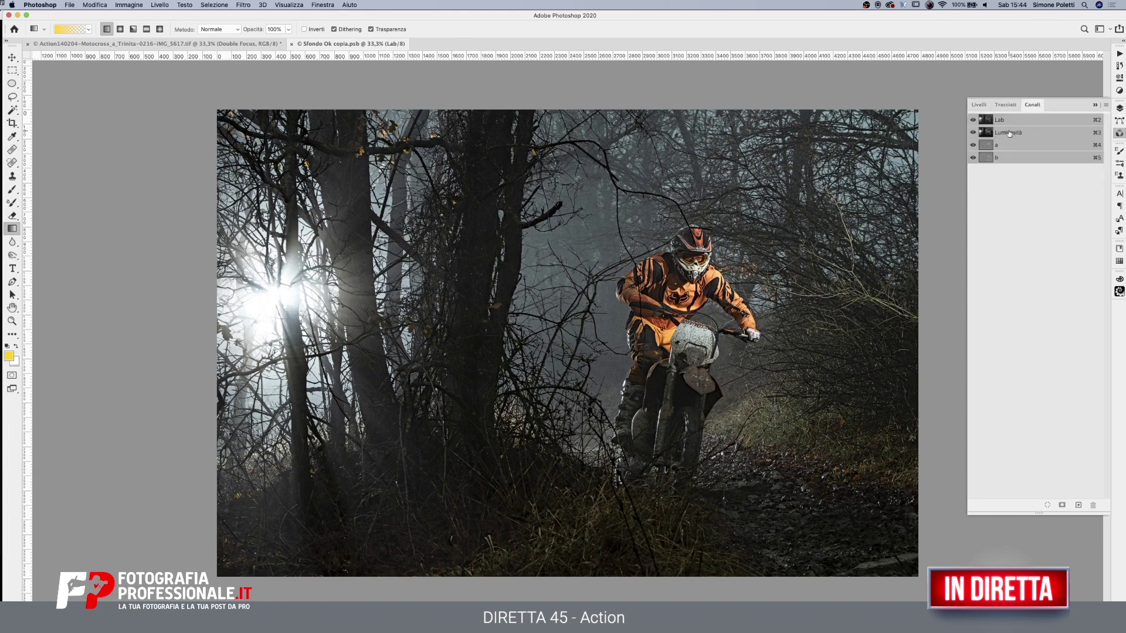
click(1009, 133)
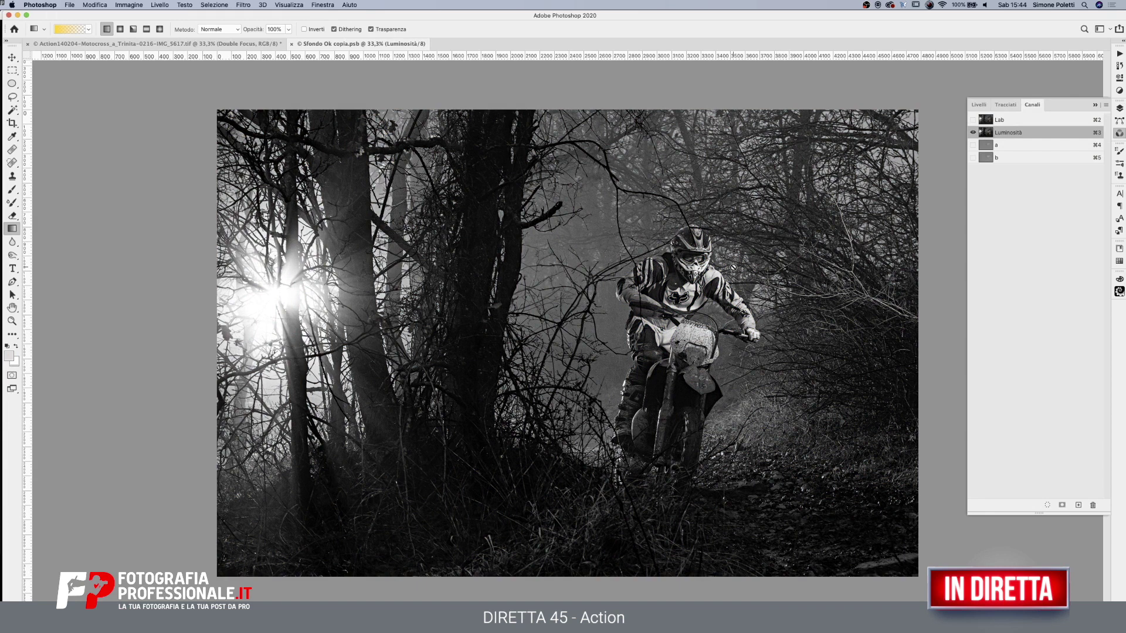
click(1022, 119)
click(978, 104)
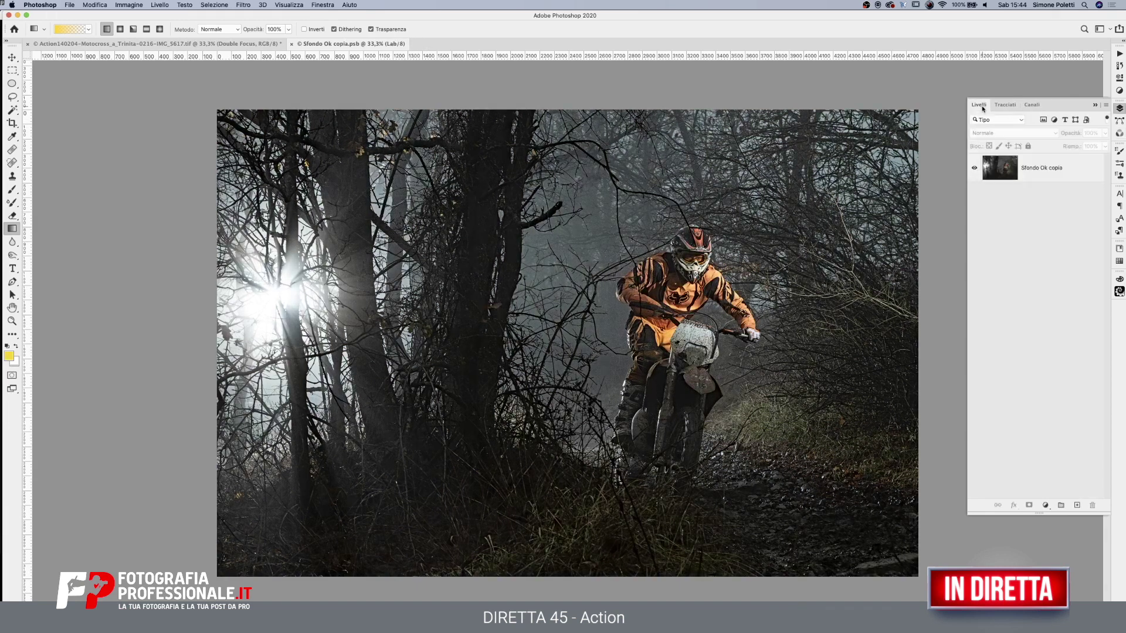
key(ctrl+w)
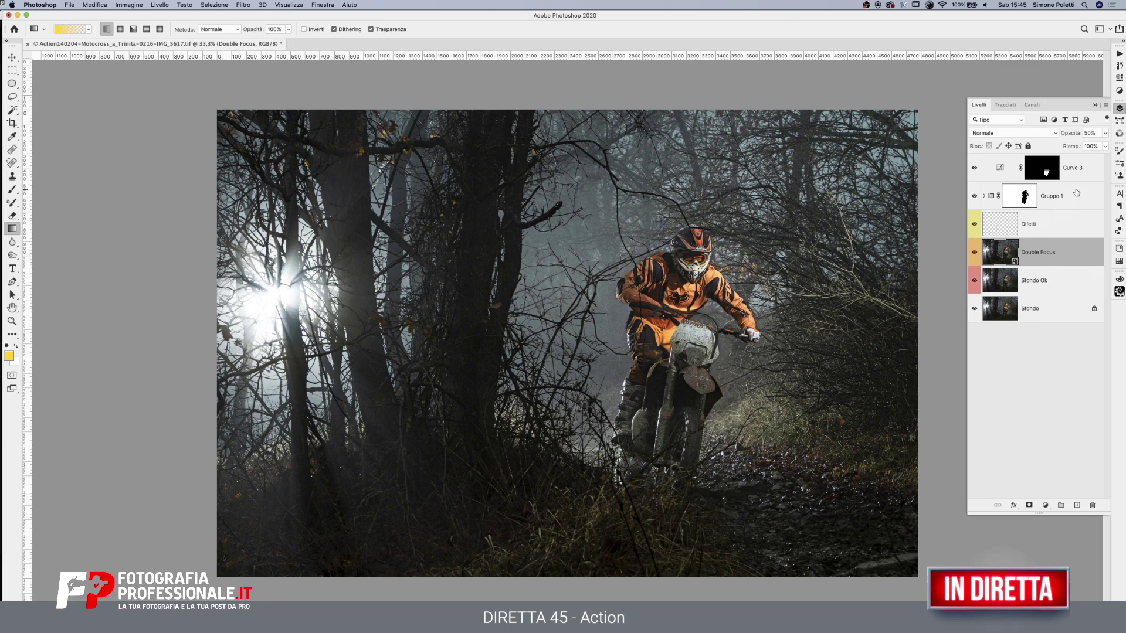
Add a temporary fill layer above Curve 3, fill it white, then delete it
click(1077, 192)
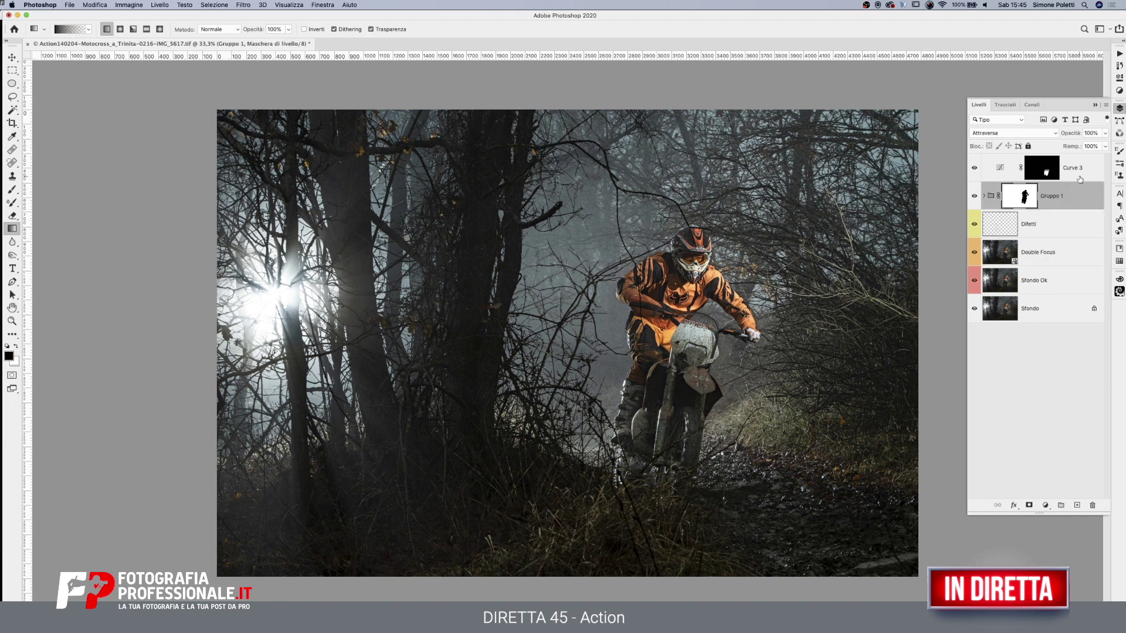
click(1081, 169)
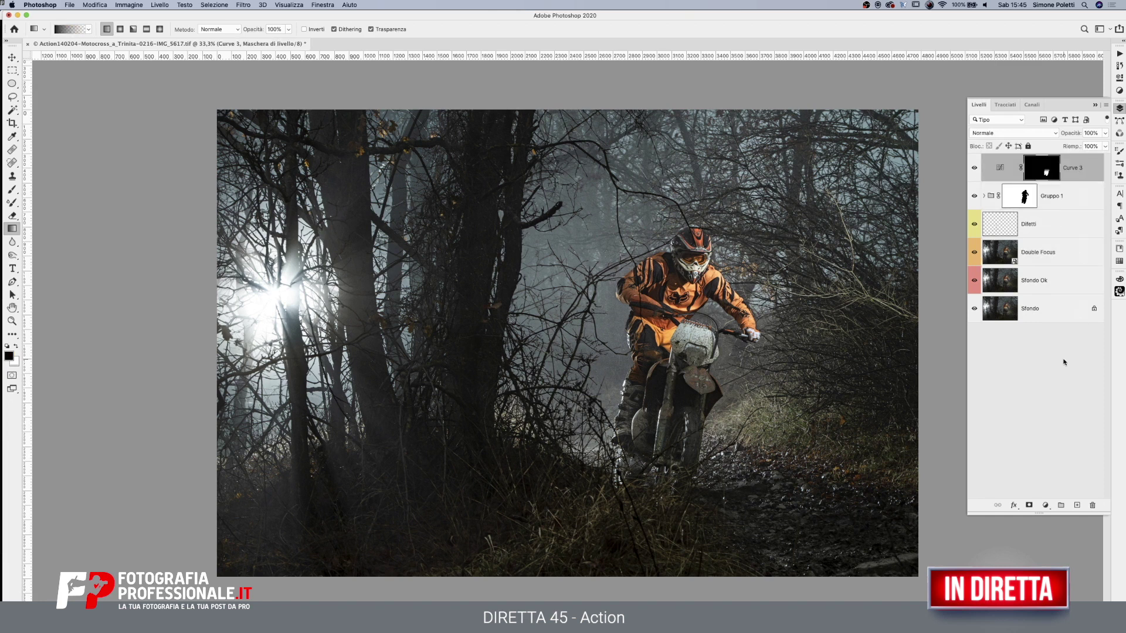
click(1076, 504)
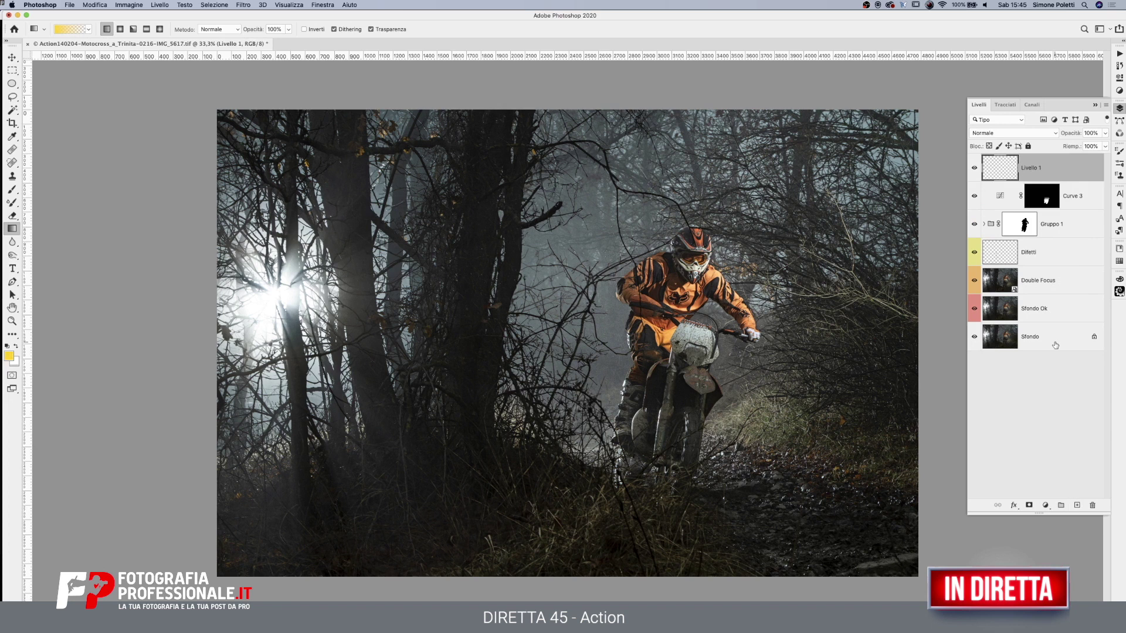
key(alt+BackSpace)
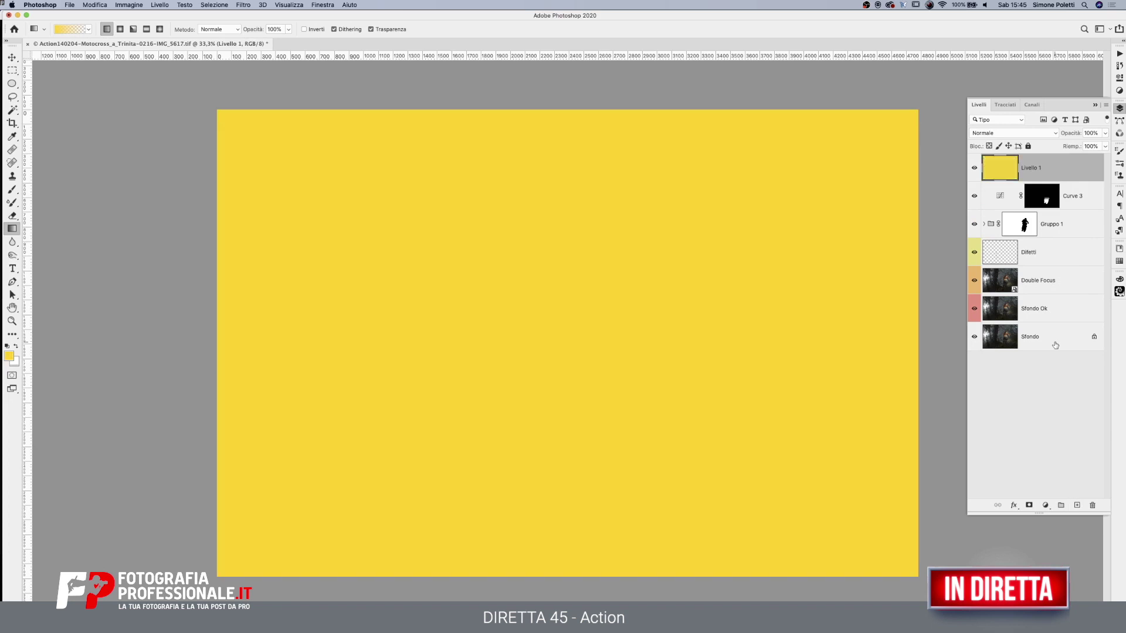
key(ctrl+BackSpace)
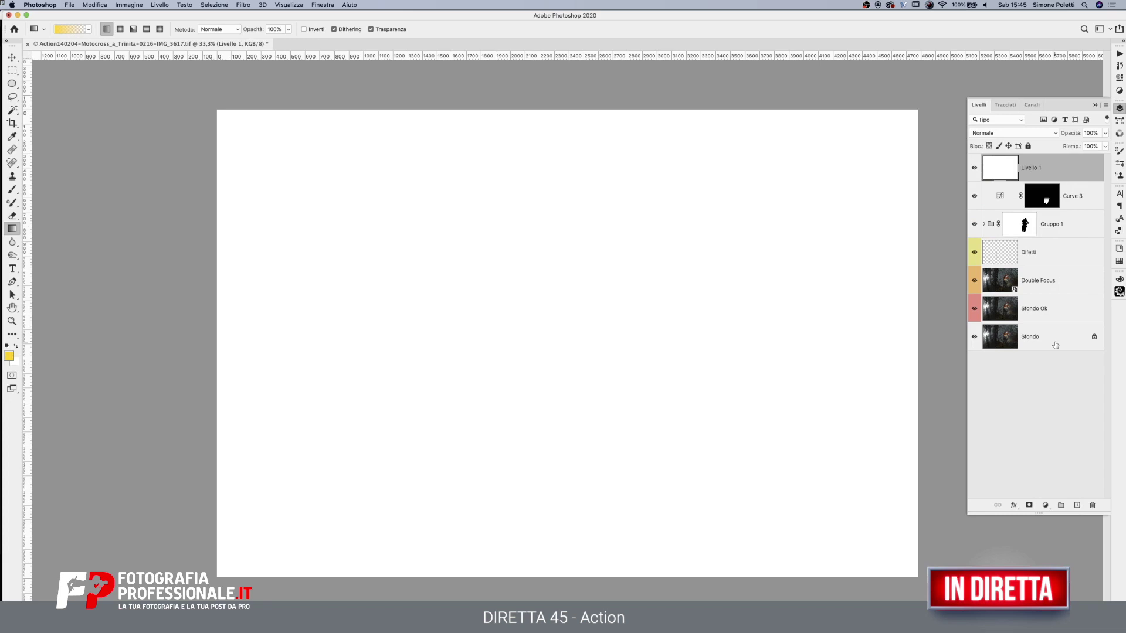
key(BackSpace)
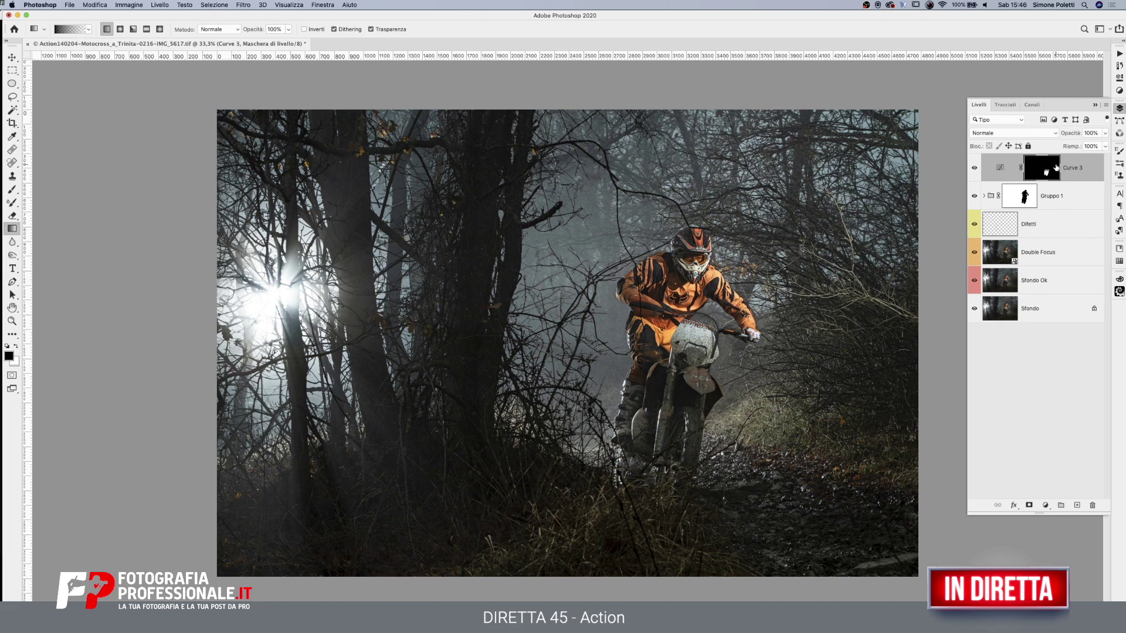
Hide the Curve 3, Gruppo 1 and Difetti layers for a before view
click(88, 30)
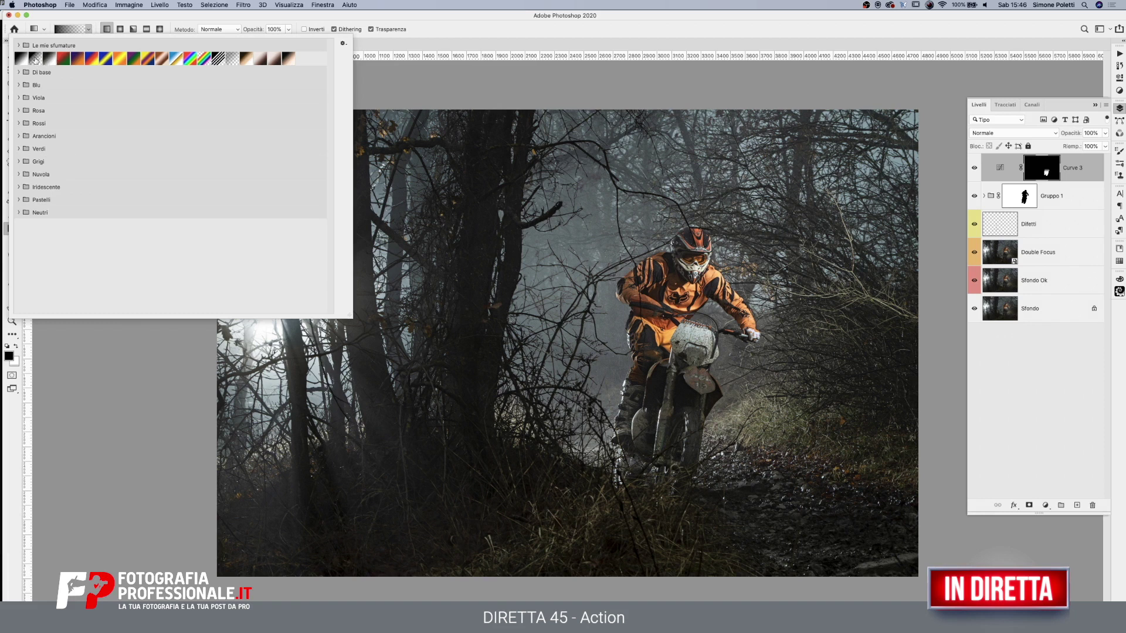
key(Return)
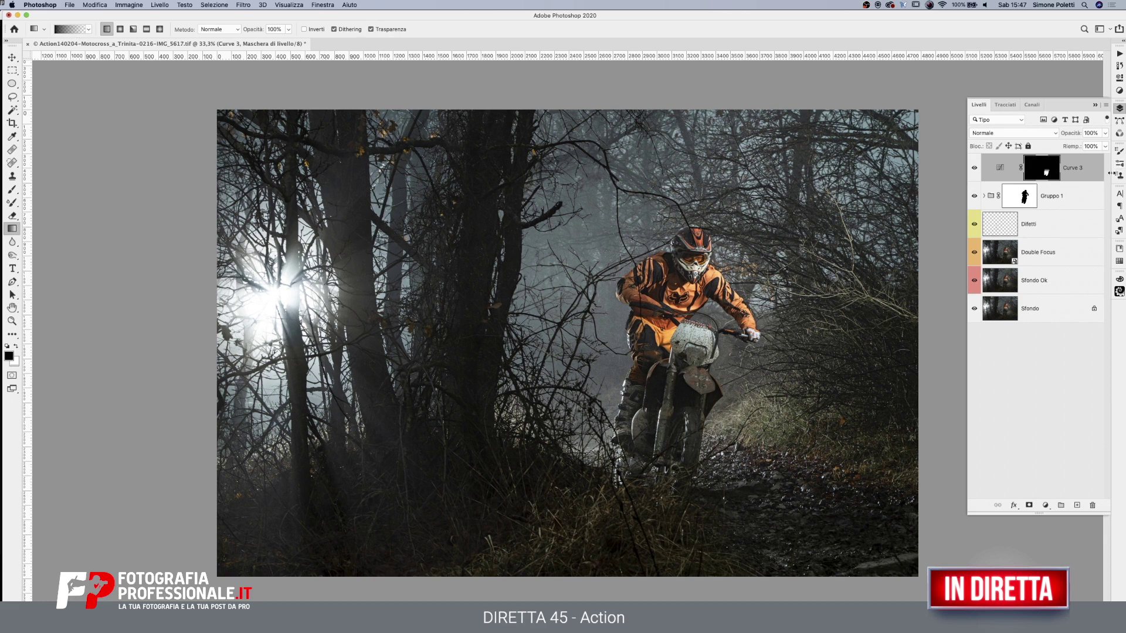
mouse_move(974, 227)
mouse_down()
mouse_move(973, 254)
mouse_move(974, 225)
mouse_up()
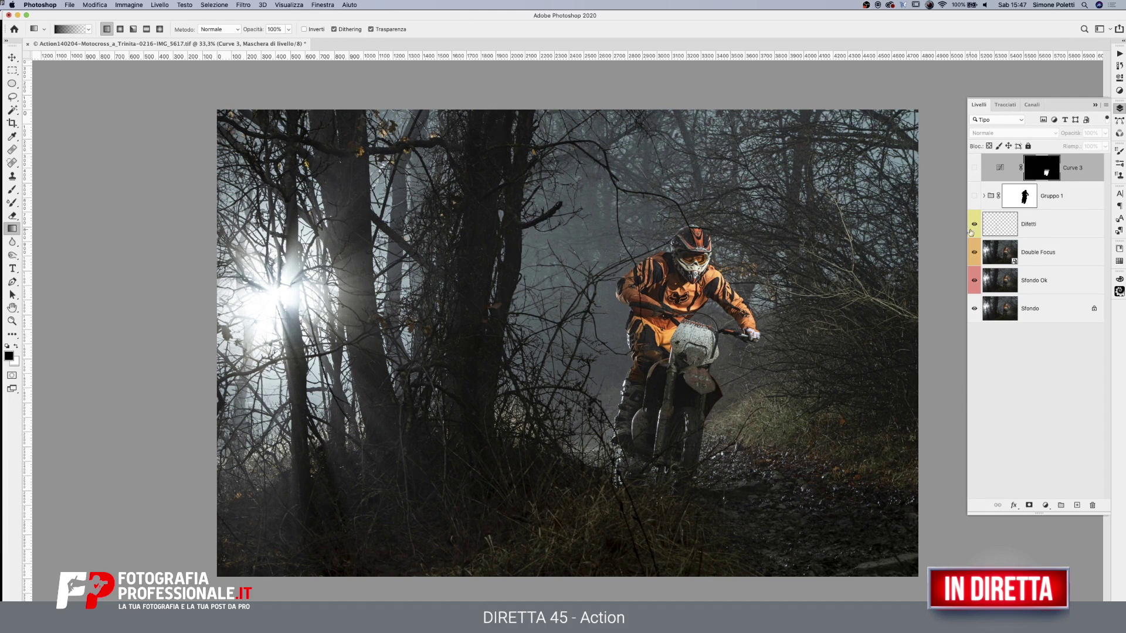
Toggle Gruppo 1's visibility repeatedly to compare the rider lighting with and without it
click(973, 197)
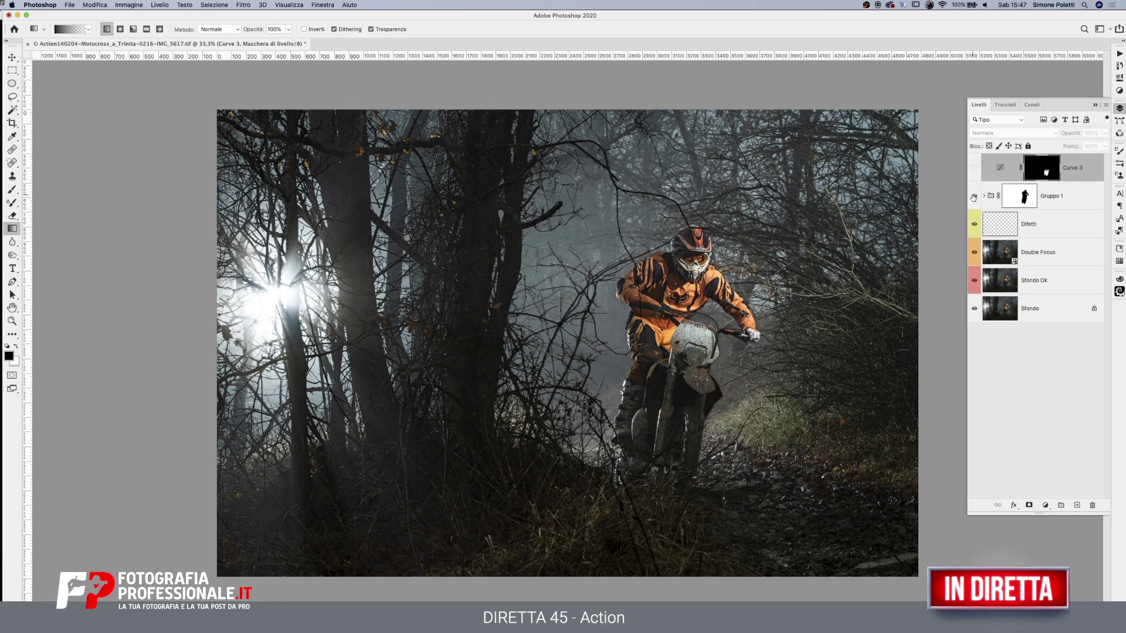
click(973, 197)
click(973, 197)
Show Curve 3 again, zoom in on the muddy ground below the bike, then zoom back out
click(973, 169)
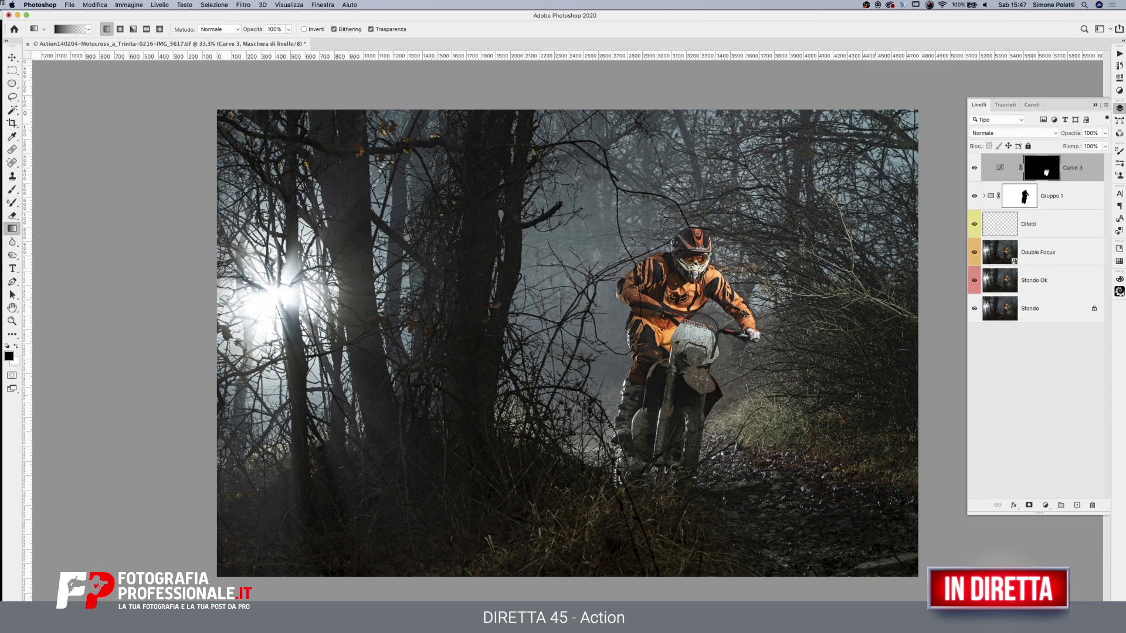
key(z)
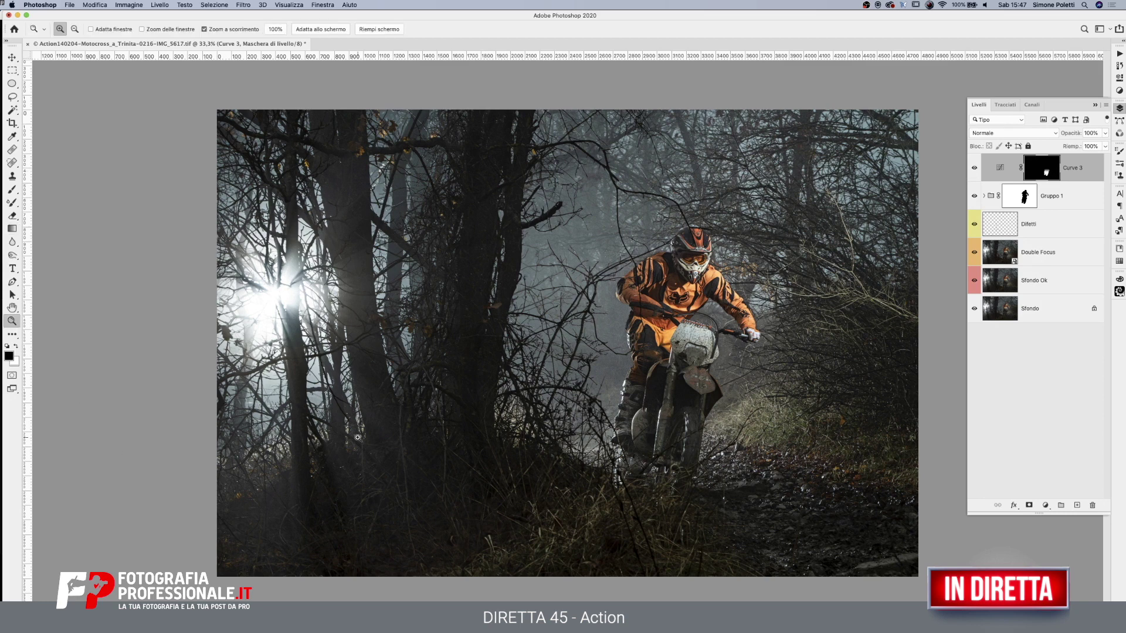
click(657, 528)
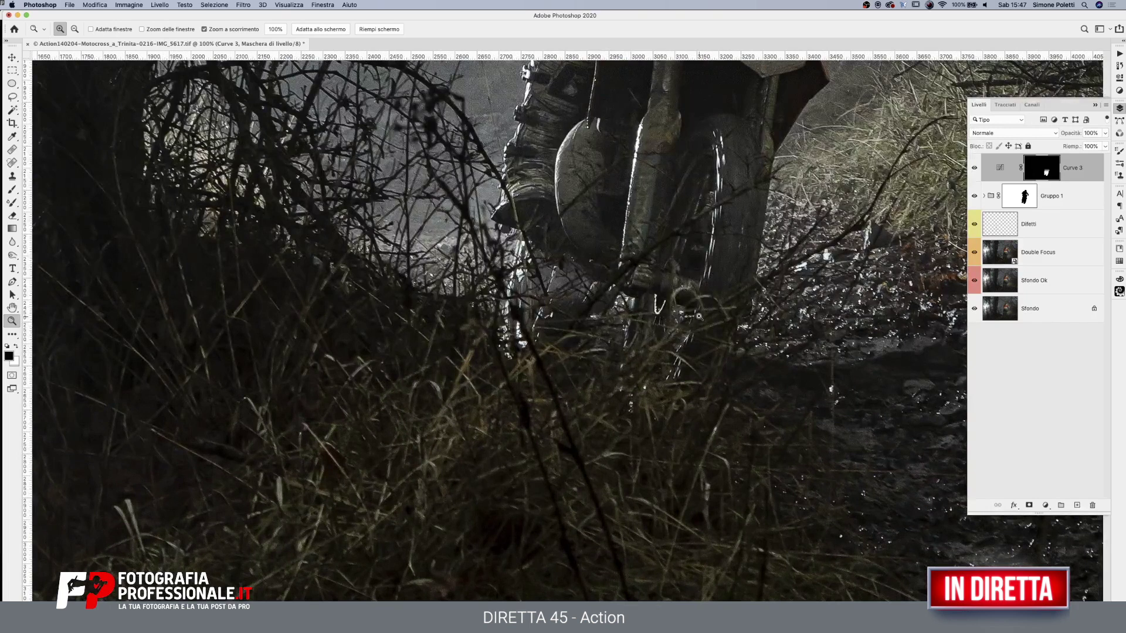
alt+click(610, 247)
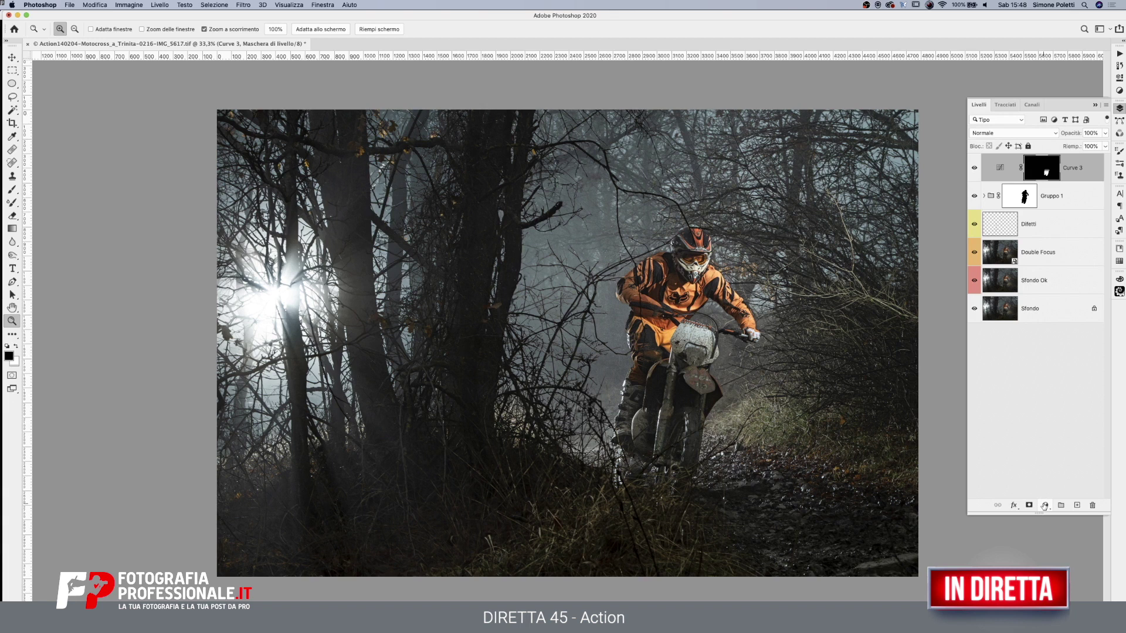
Add a Curves layer with raised midtones, invert its mask to black, and name it Luce
click(1044, 506)
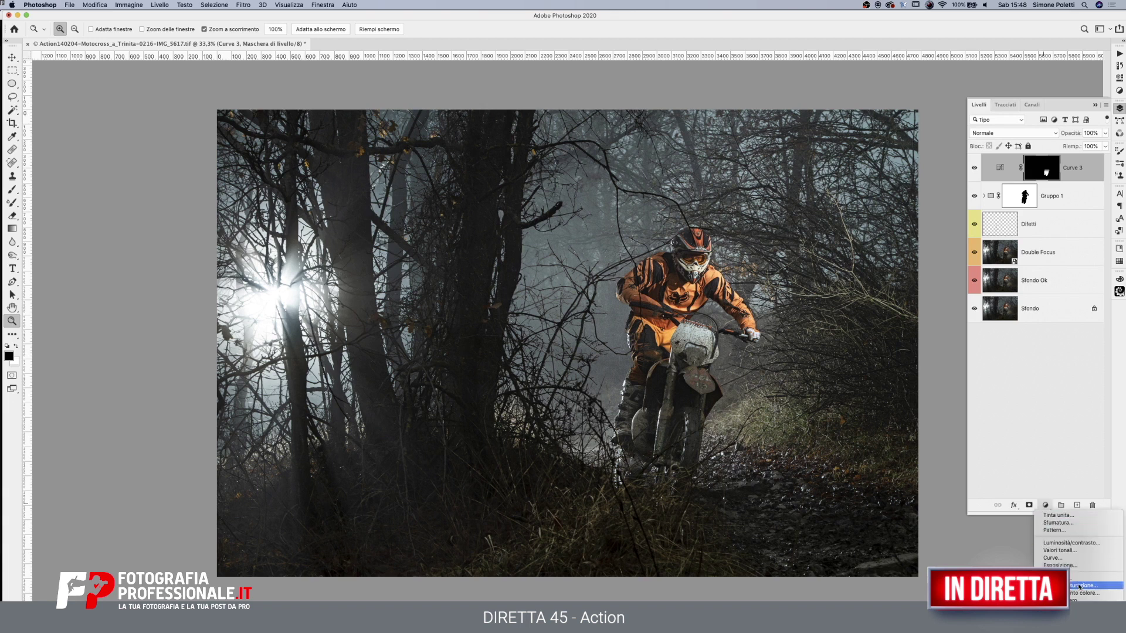
click(1052, 558)
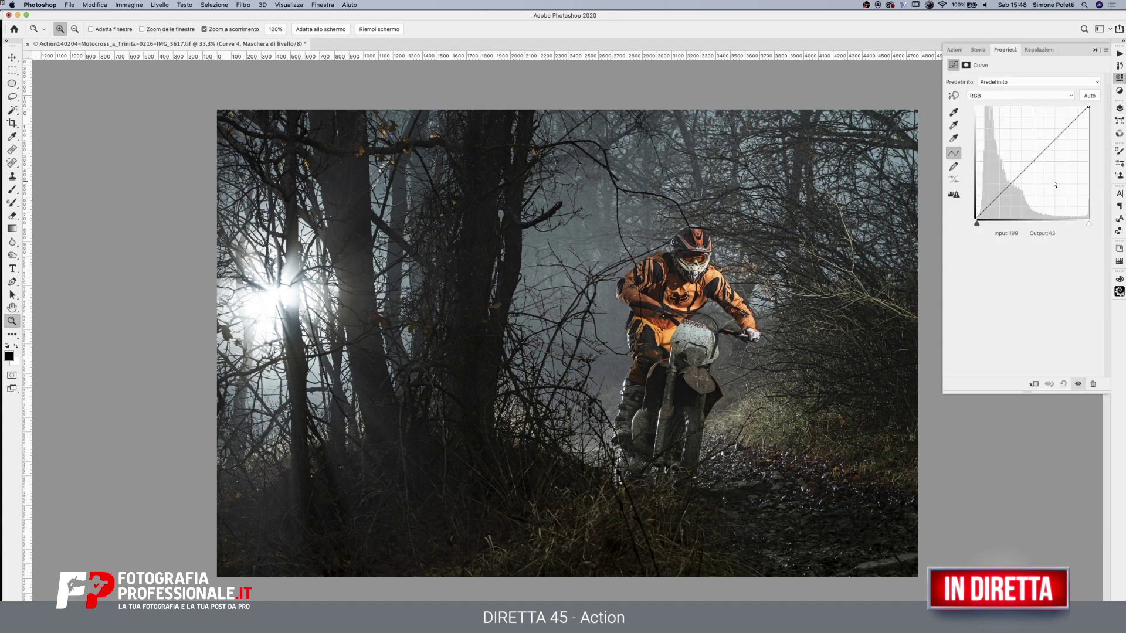
drag(1033, 162, 1032, 141)
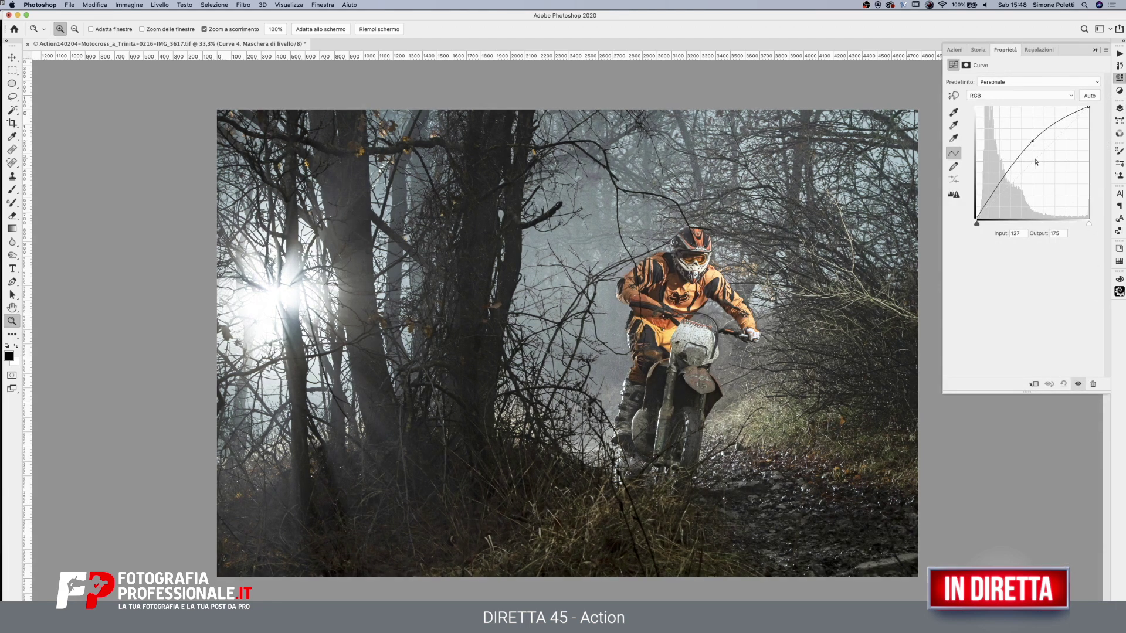
click(1116, 109)
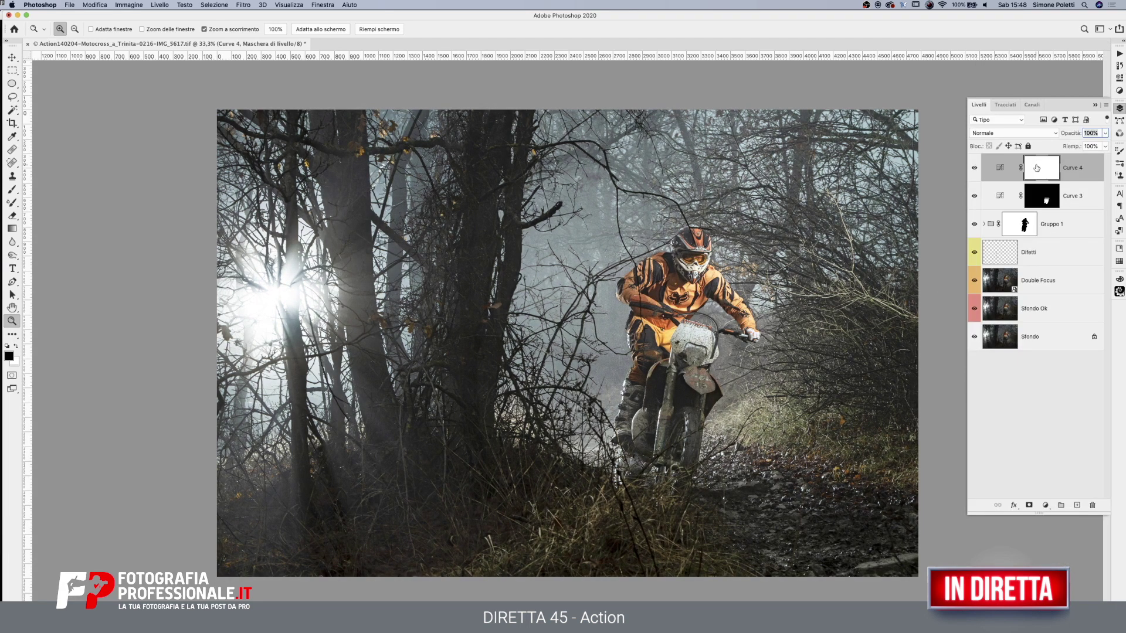
key(super+i)
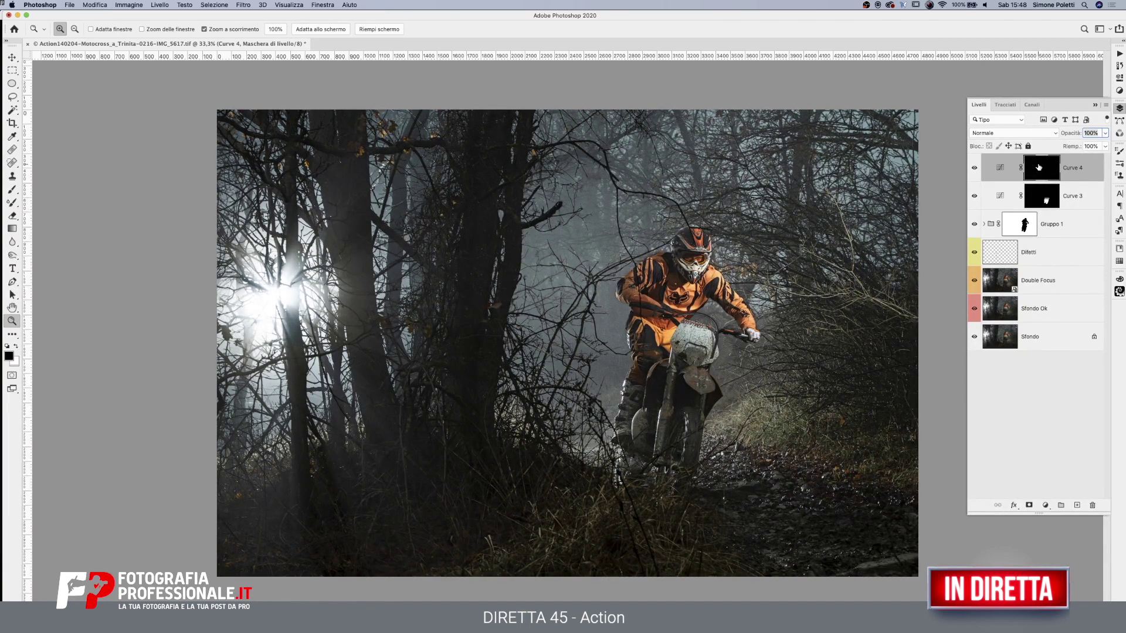
double_click(1074, 167)
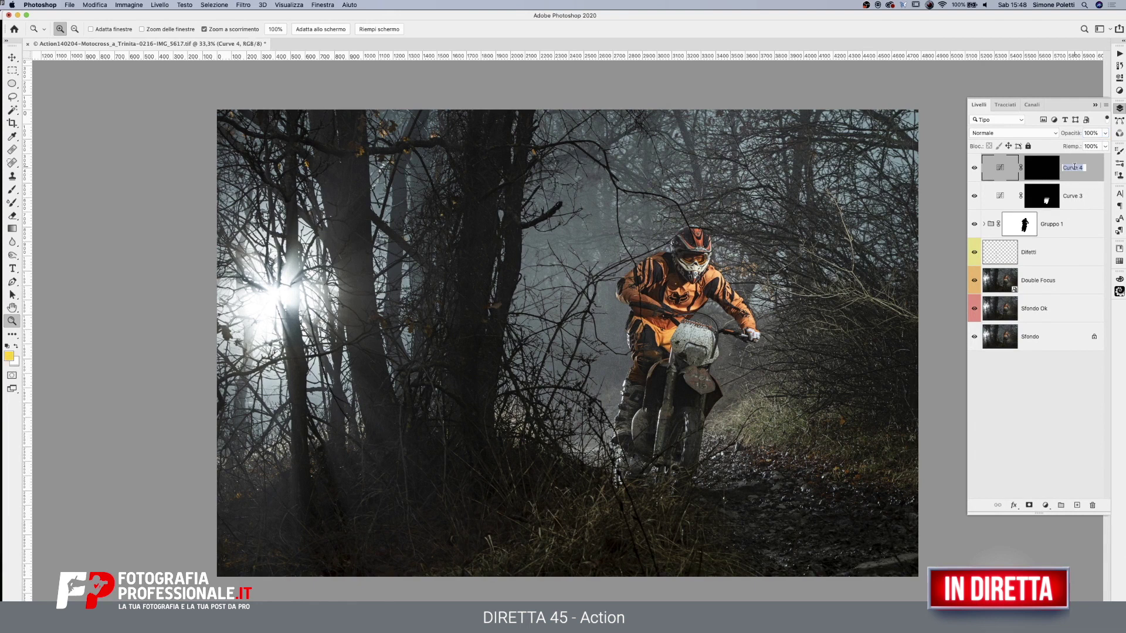
text(Luce)
key(Return)
Duplicate Luce as Ombra with its curve pulled down to darken, then select Luce's mask
key(ctrl+j)
double_click(1073, 167)
text(Ombra)
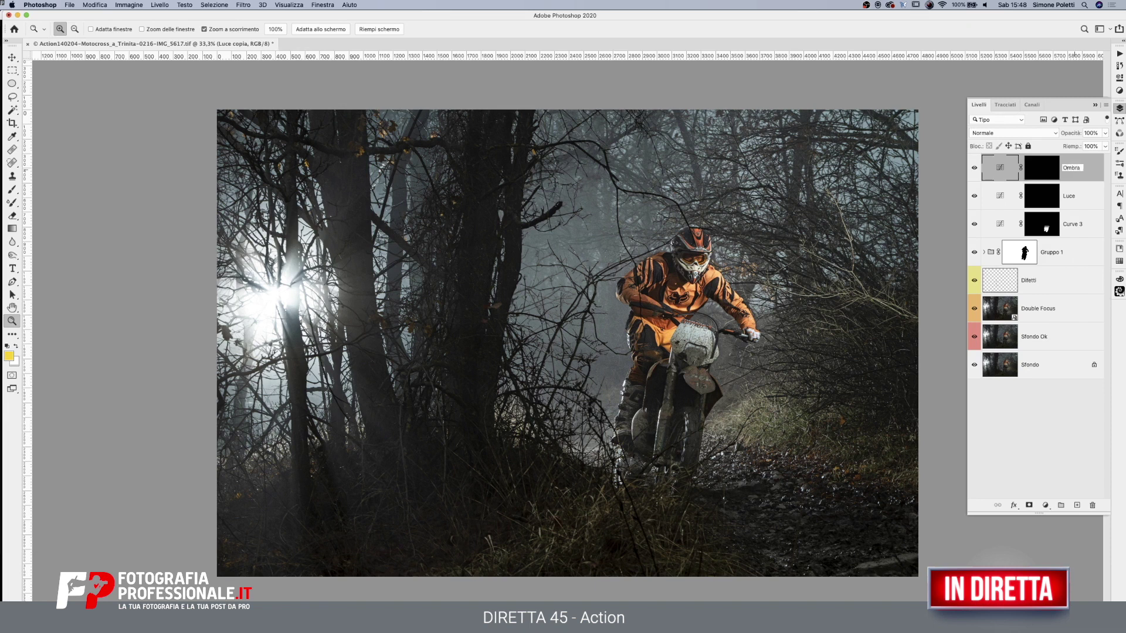
key(Return)
double_click(999, 168)
drag(1033, 142, 1032, 183)
click(1119, 109)
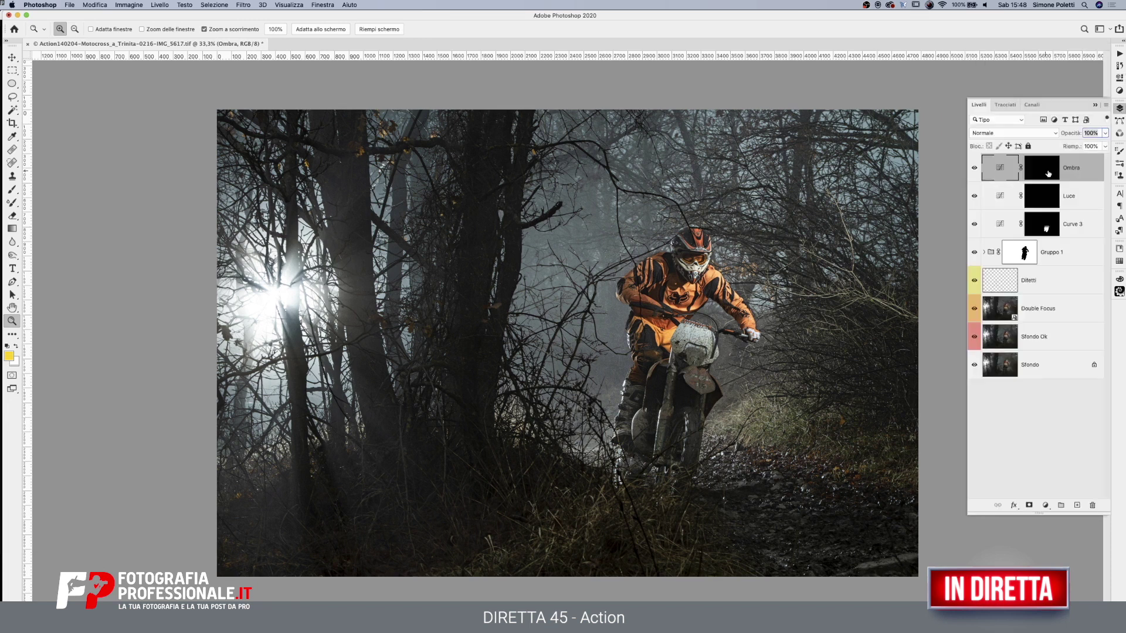
click(1046, 203)
mouse_move(583, 293)
mouse_down()
mouse_move(842, 366)
mouse_move(337, 542)
mouse_up()
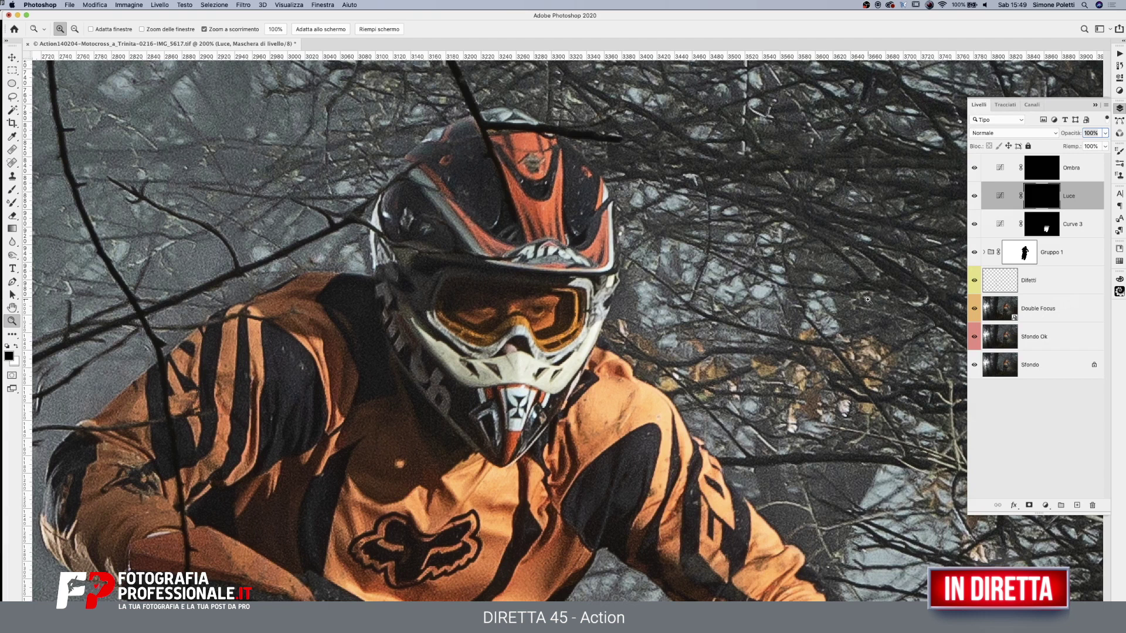
Paint white with a small brush over the goggle lenses on Luce's mask, toggling Luce to compare
click(12, 188)
key(x)
mouse_move(548, 299)
mouse_down()
mouse_move(468, 308)
mouse_move(484, 302)
mouse_move(541, 352)
mouse_up()
drag(565, 302, 557, 301)
click(489, 323)
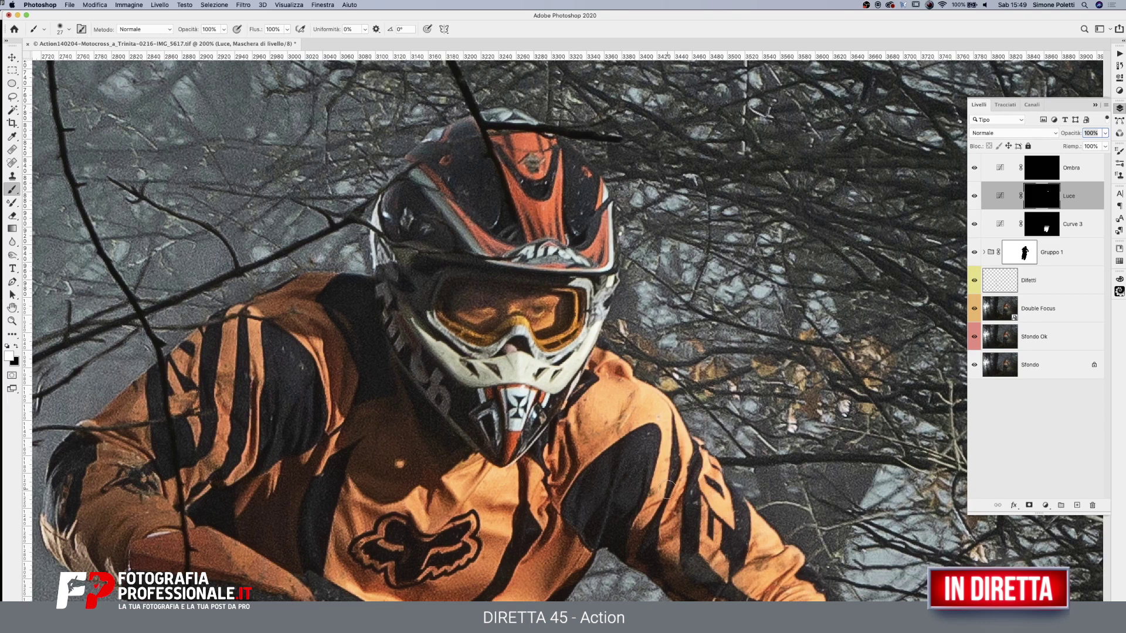
mouse_move(592, 296)
mouse_down()
mouse_move(579, 296)
mouse_move(566, 335)
mouse_move(543, 343)
mouse_move(530, 328)
mouse_move(495, 328)
mouse_move(457, 340)
mouse_move(439, 312)
mouse_move(453, 271)
mouse_up()
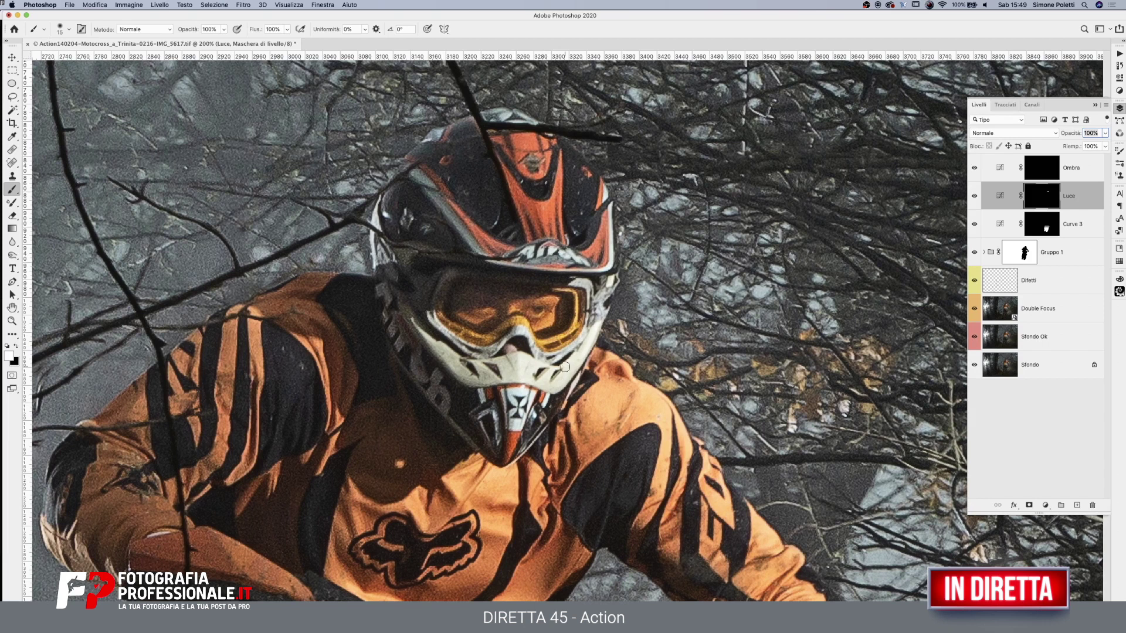
click(974, 196)
click(974, 196)
key(x)
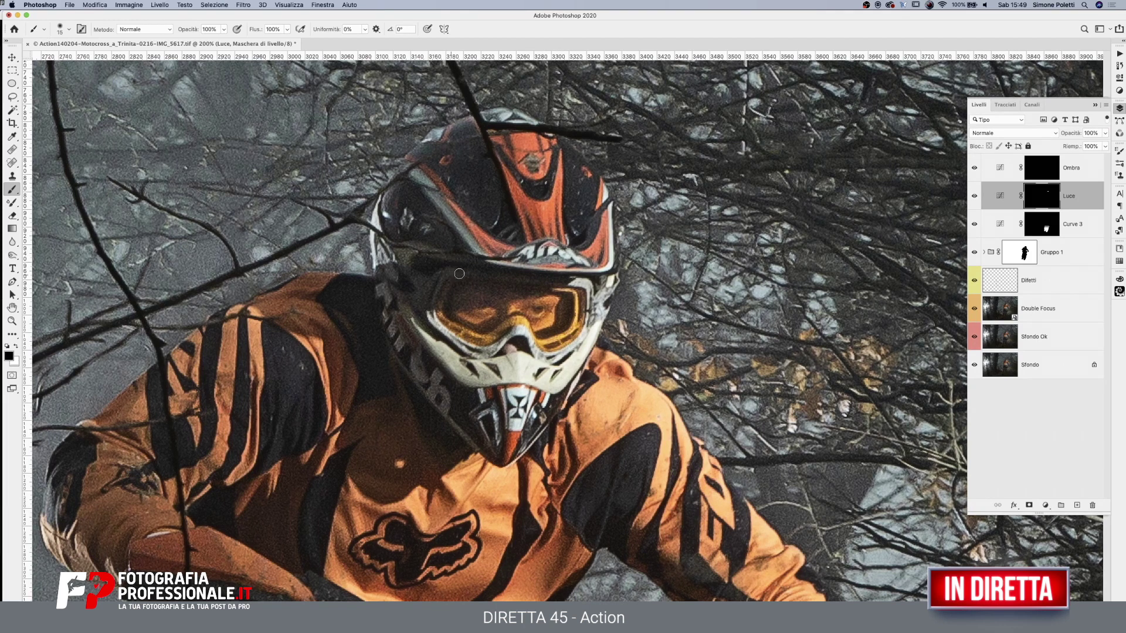
key(bracketleft)
key(bracketleft)
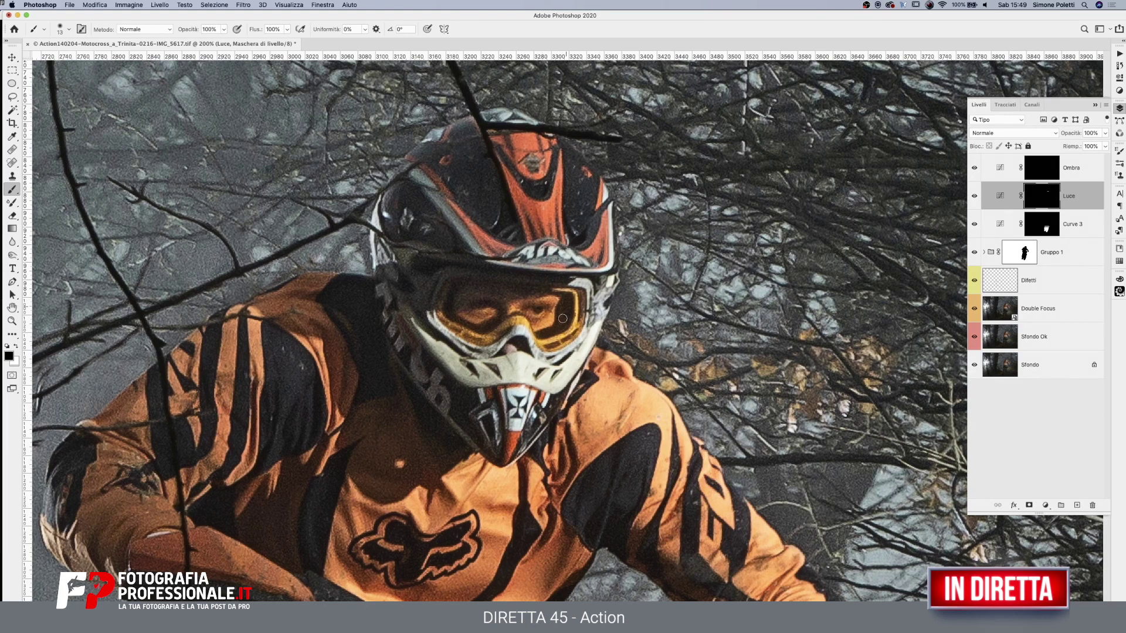
click(974, 197)
key(x)
key(x)
Zoom out to compare the goggles with Luce off and on, then zoom back in on them
key(z)
alt+click(681, 311)
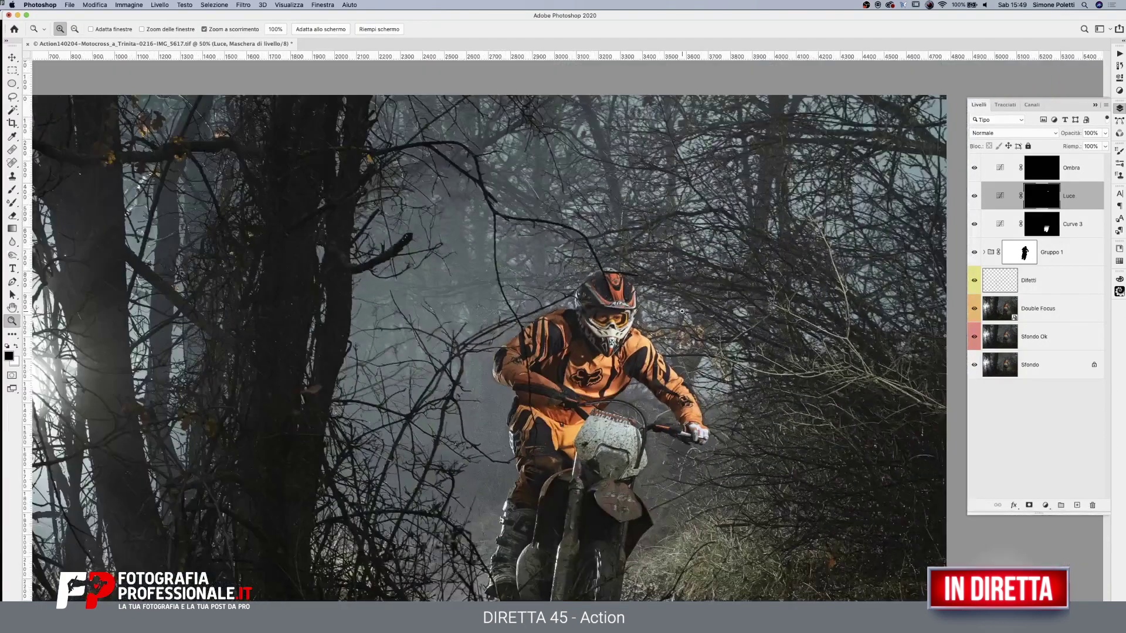
click(973, 196)
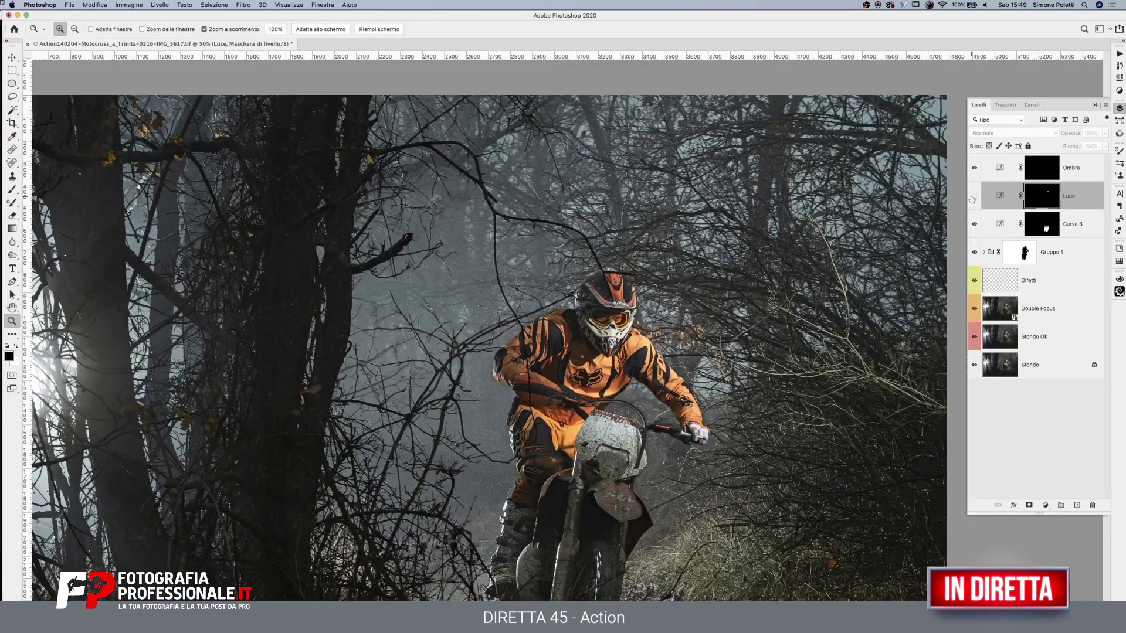
click(973, 197)
click(973, 197)
mouse_move(615, 307)
mouse_down()
mouse_move(751, 313)
mouse_move(621, 317)
mouse_up()
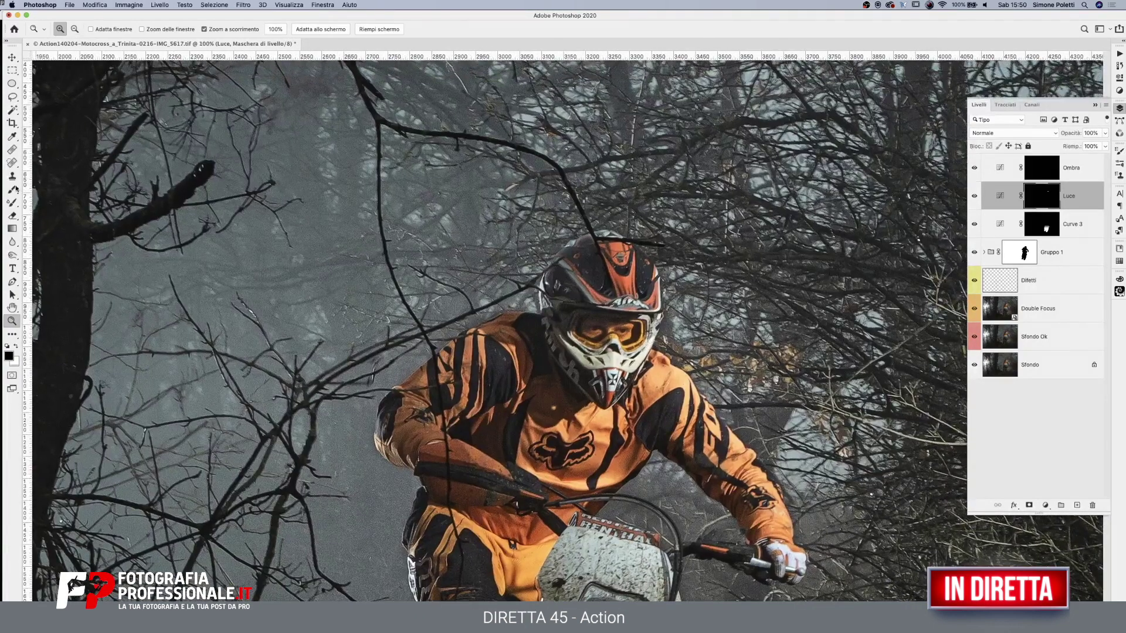
key(b)
click(974, 199)
click(974, 200)
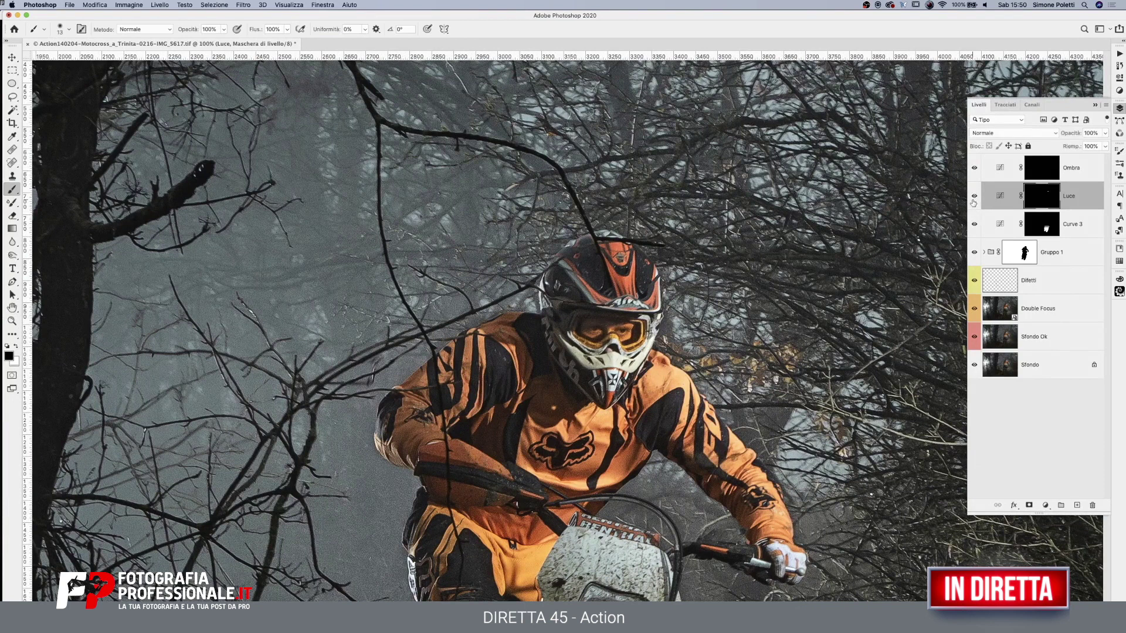
Set the brush to about 34 px at 5% flow with white as the painting colour, then shrink it slightly
drag(616, 345, 622, 347)
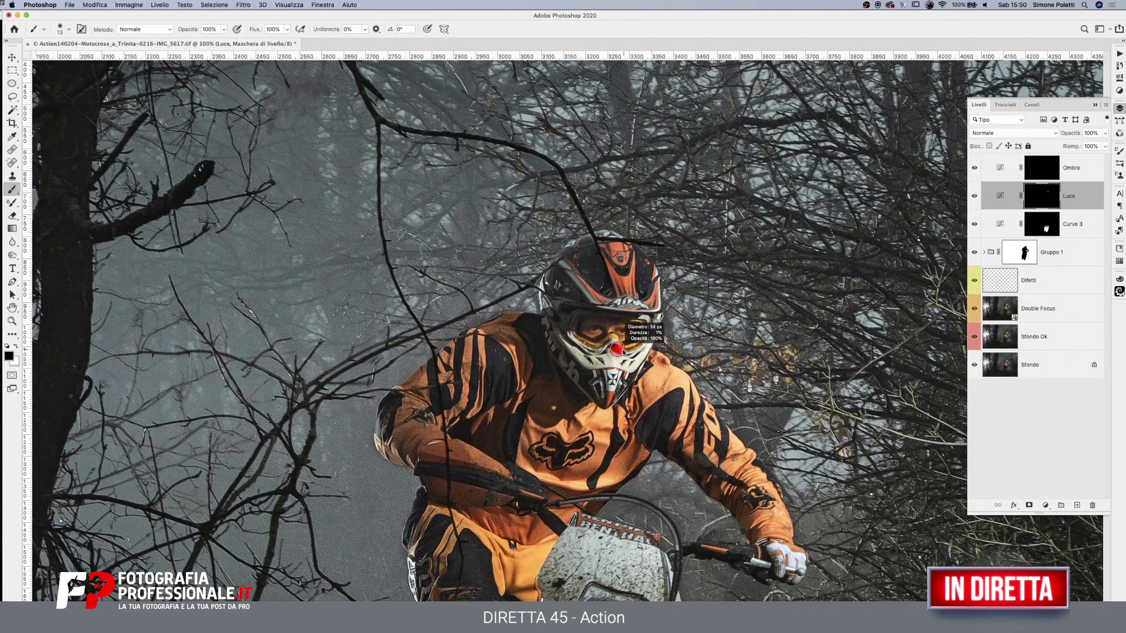
click(975, 197)
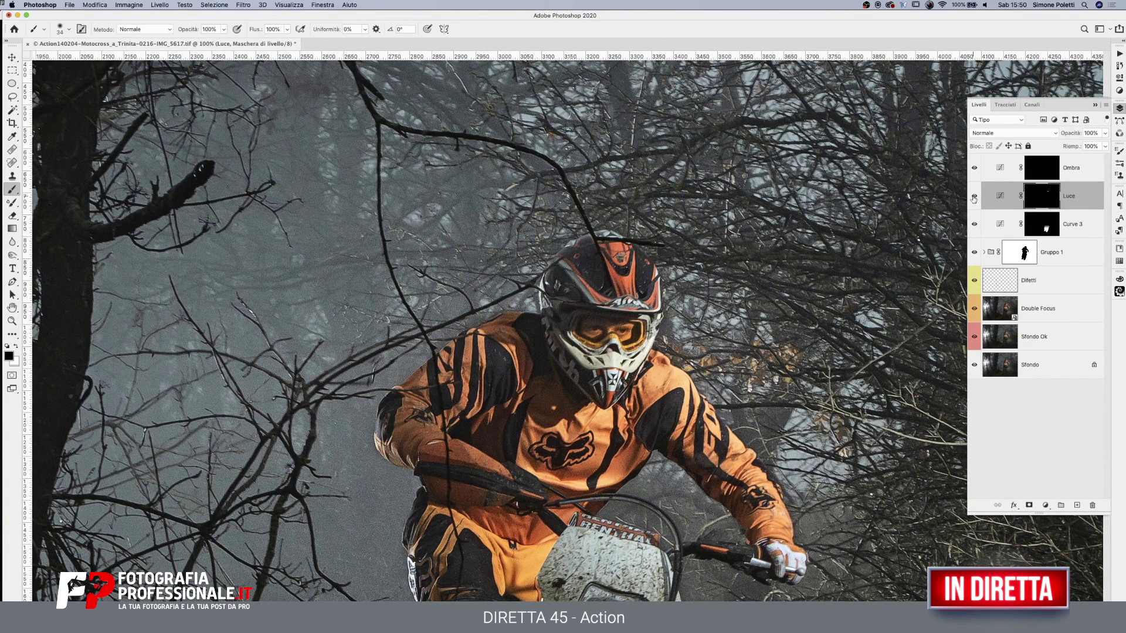
click(273, 30)
text(5)
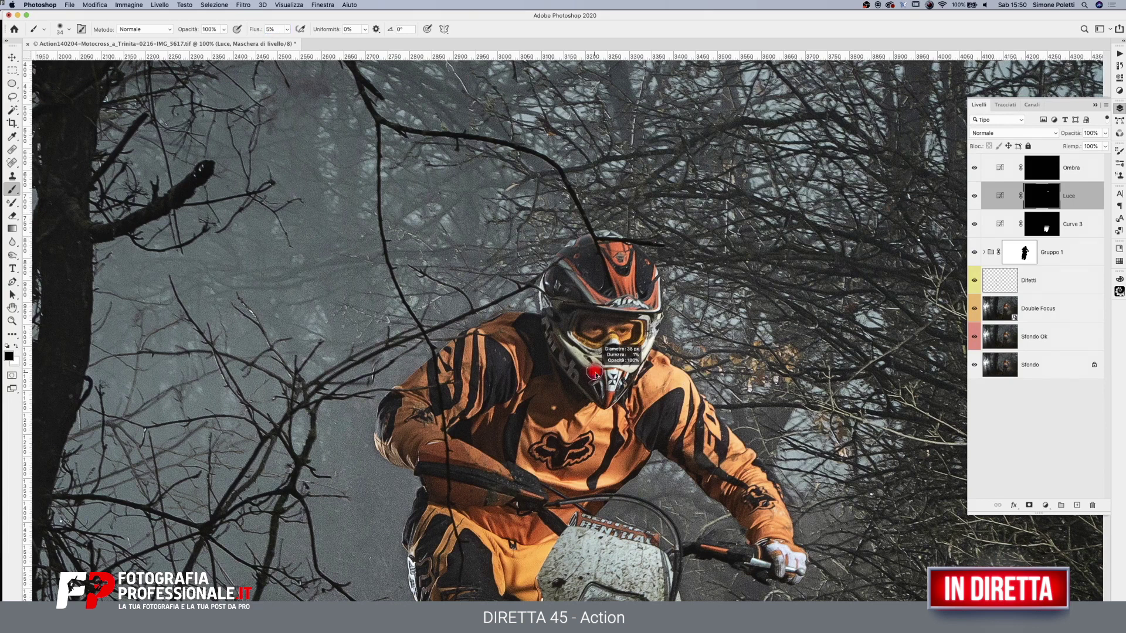
drag(593, 372, 596, 372)
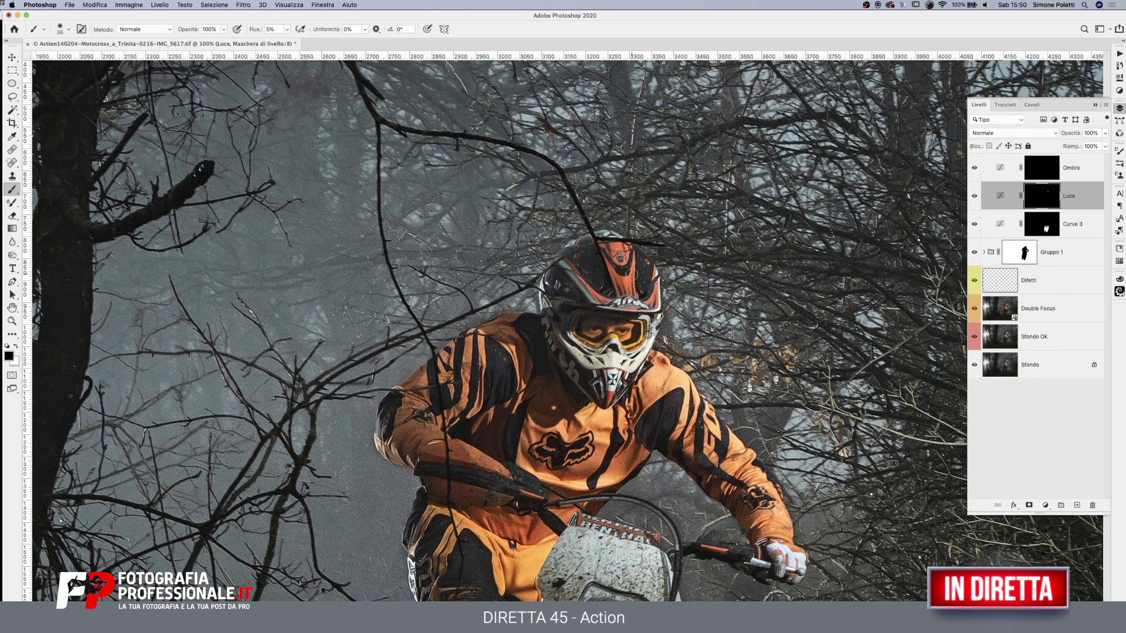
key(x)
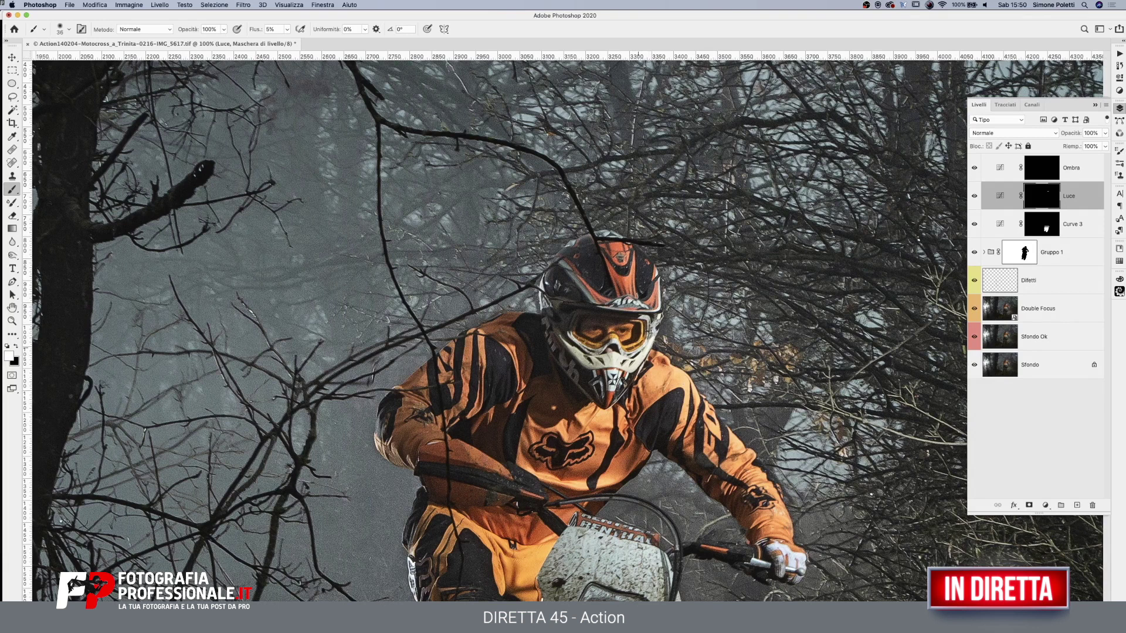
key(bracketleft)
key(bracketleft)
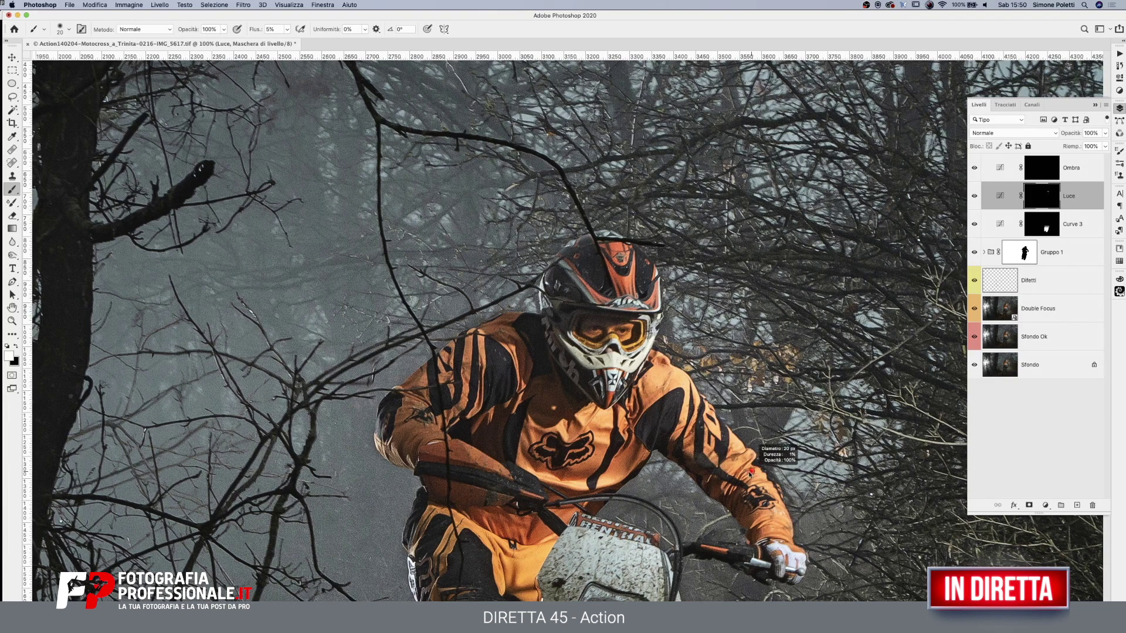
Zoom in close on the rider and compare him with and without the Luce lightening
key(z)
click(564, 439)
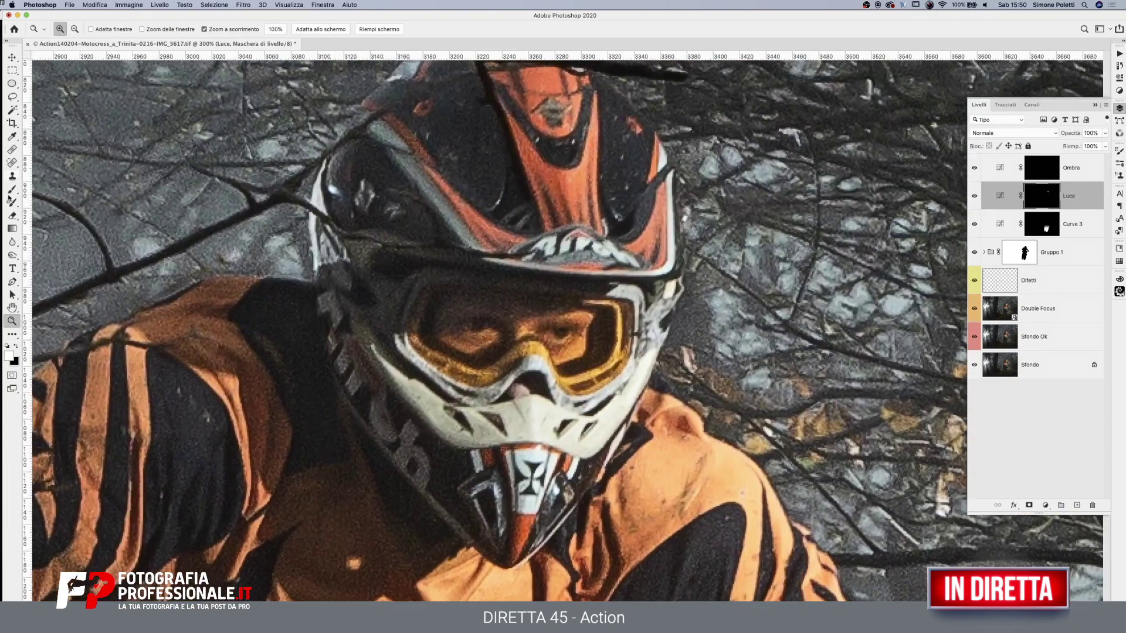
click(12, 190)
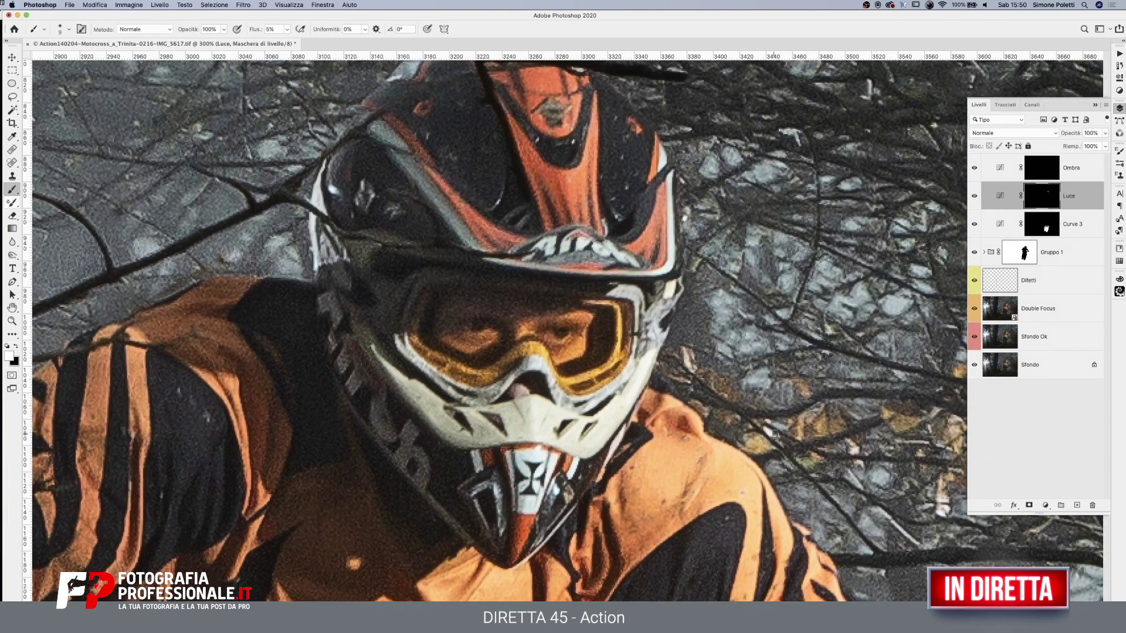
scroll(618, 329, down, 3)
scroll(618, 329, down, 2)
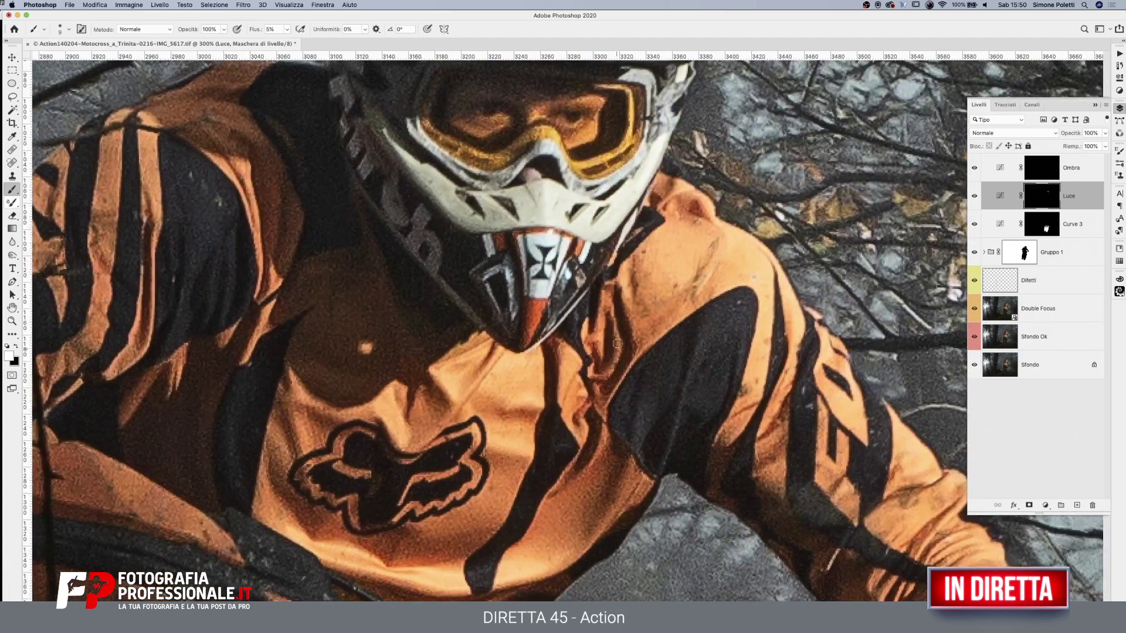
click(974, 195)
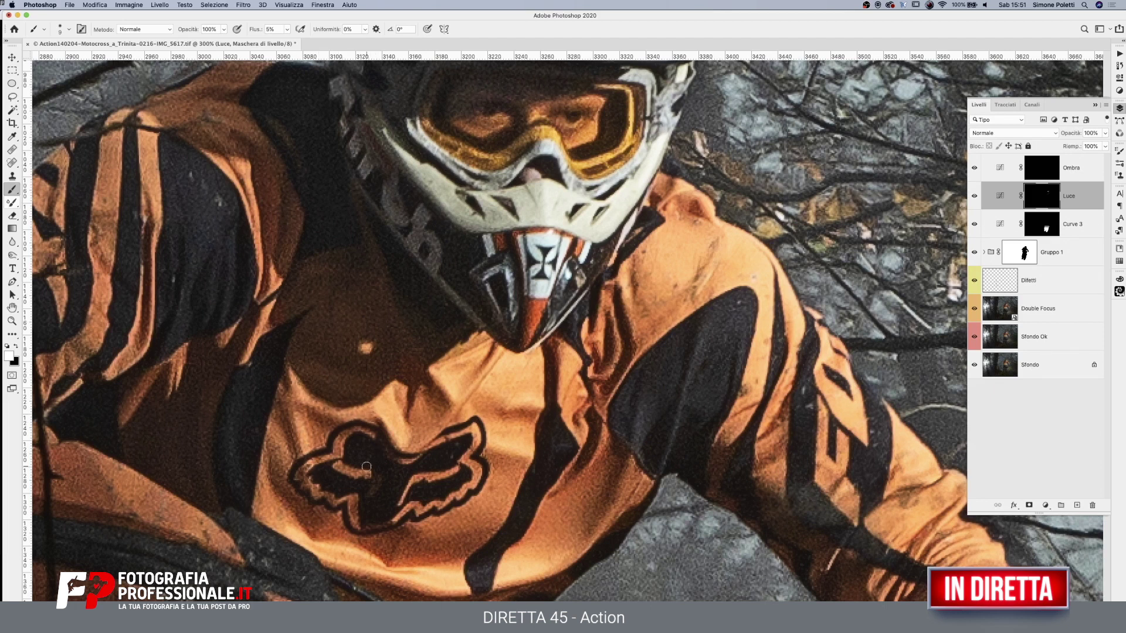
Paint small low-flow white highlights on the jersey, sleeve and glove in Luce's mask
drag(625, 463, 743, 339)
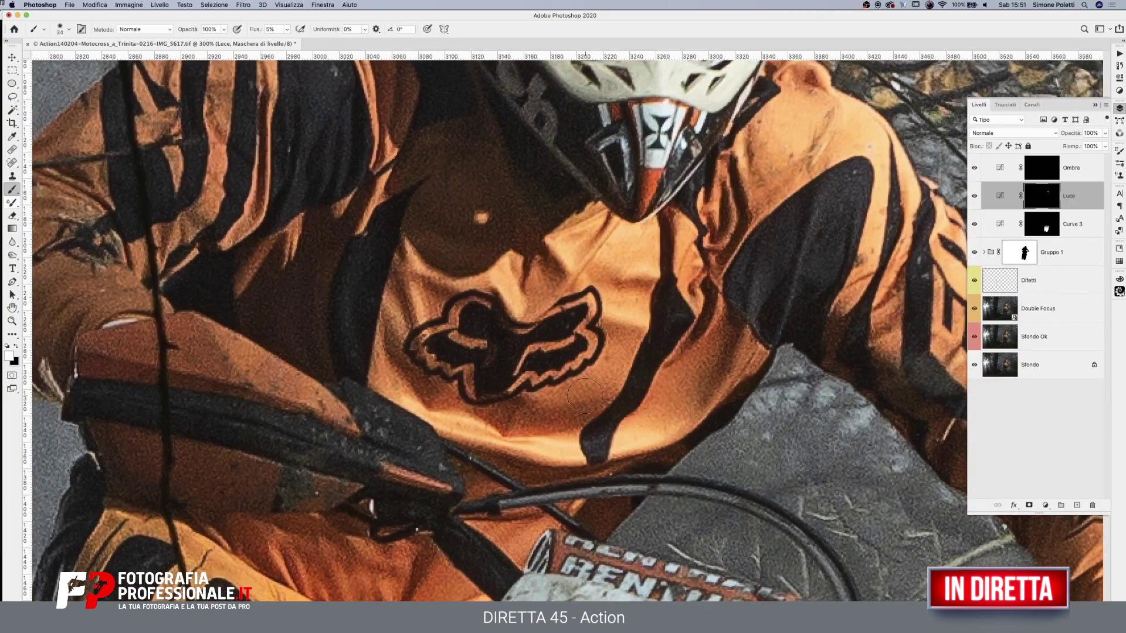
drag(762, 363, 548, 298)
drag(740, 276, 727, 276)
drag(823, 323, 817, 323)
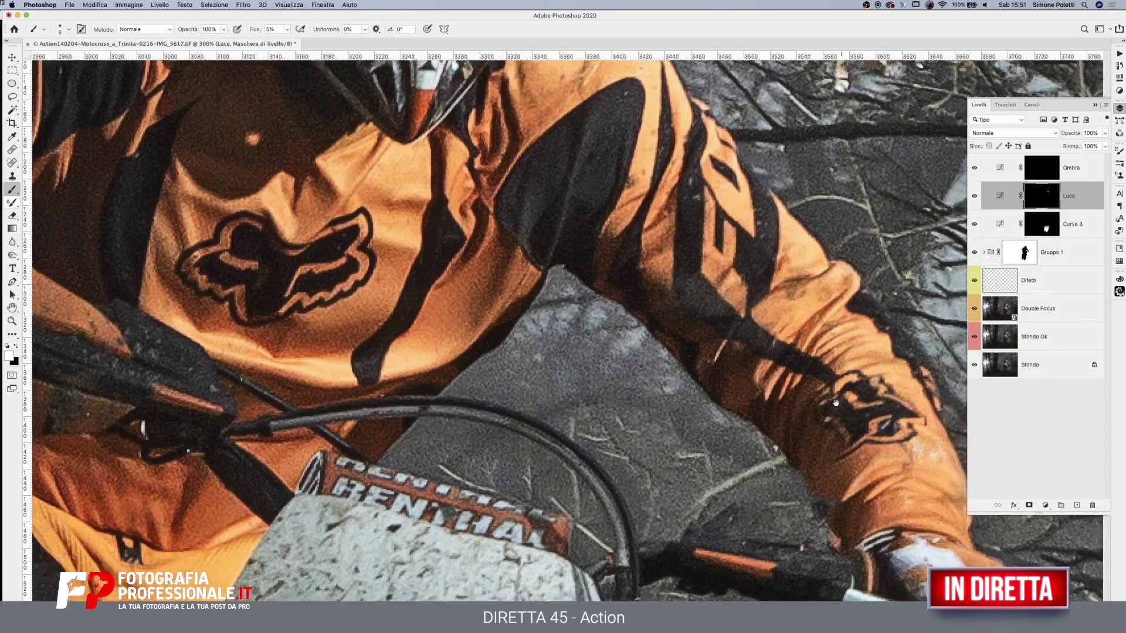
scroll(883, 486, down, 3)
scroll(884, 485, right, 5)
drag(743, 511, 752, 512)
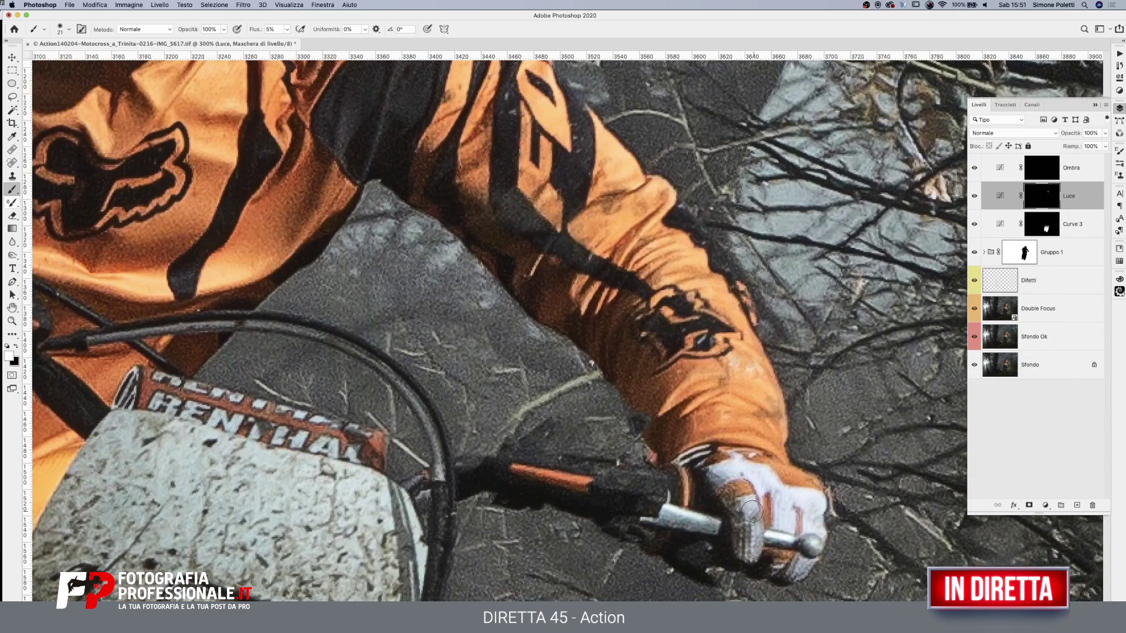
drag(756, 391, 740, 436)
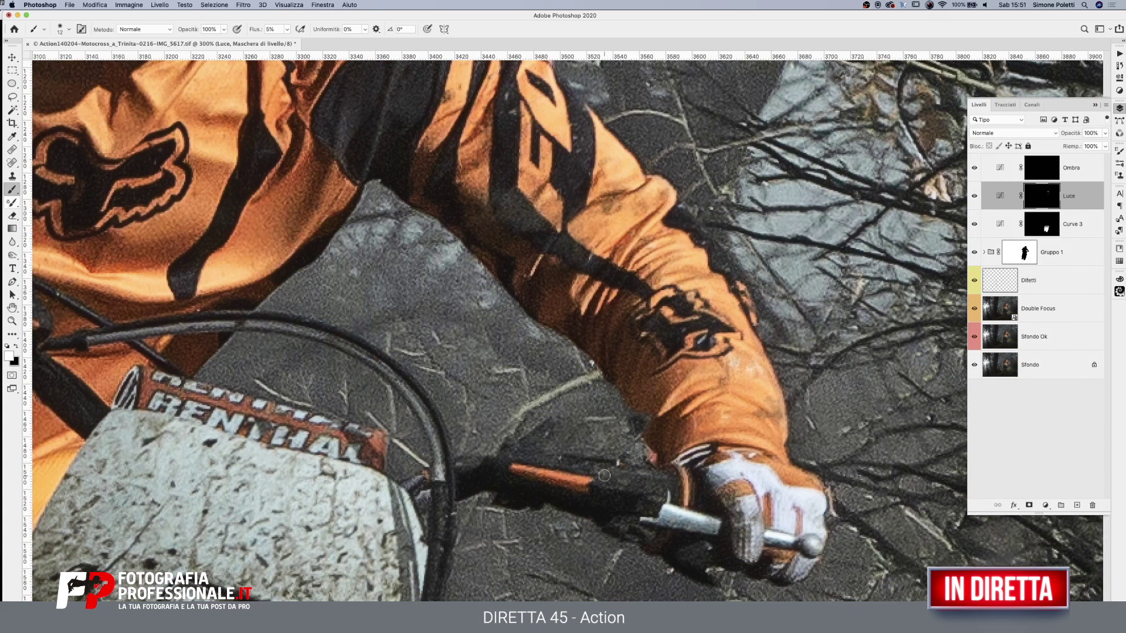
scroll(668, 482, down, 5)
scroll(733, 381, left, 8)
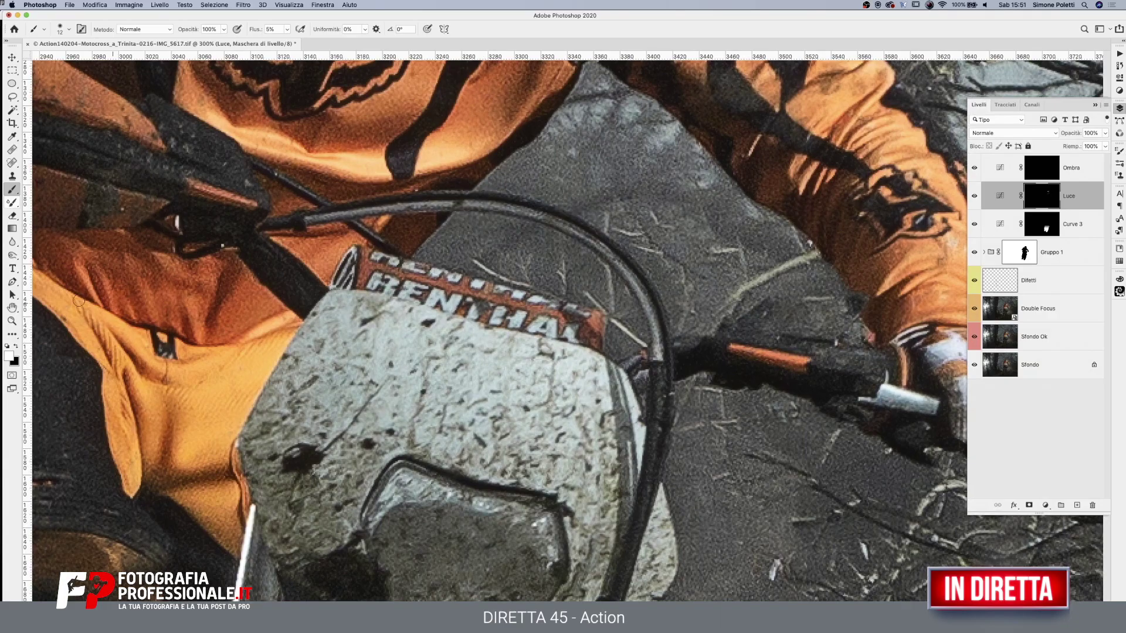
Zoom in and brush white on Luce's mask over the rider's shoulder and forearm
key(z)
alt+click(667, 380)
click(607, 111)
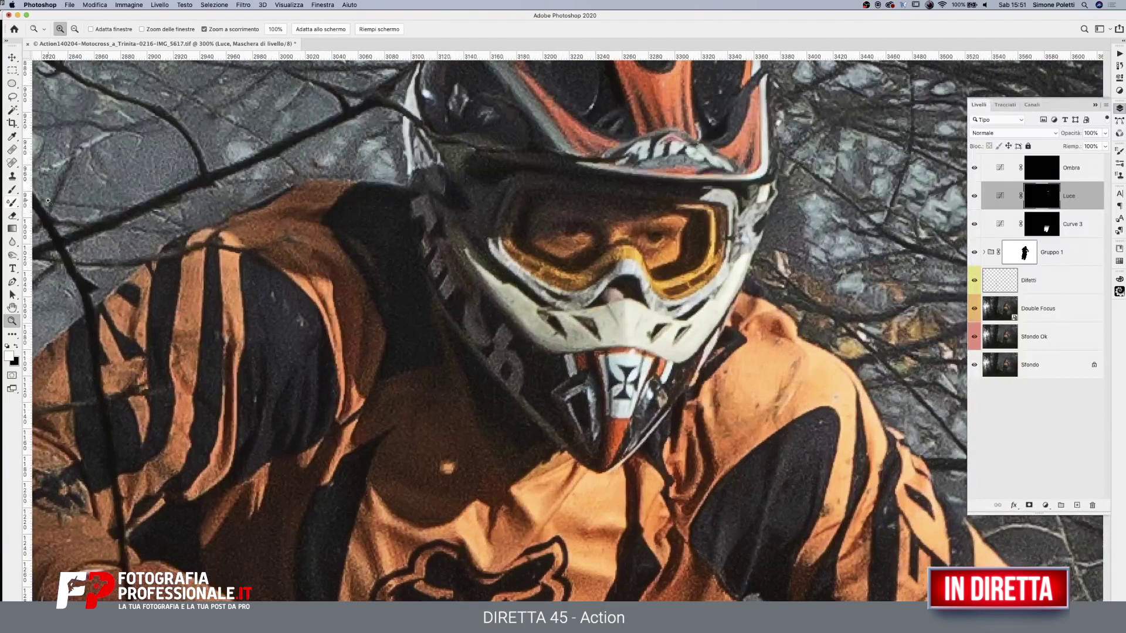
key(b)
scroll(583, 551, up, 5)
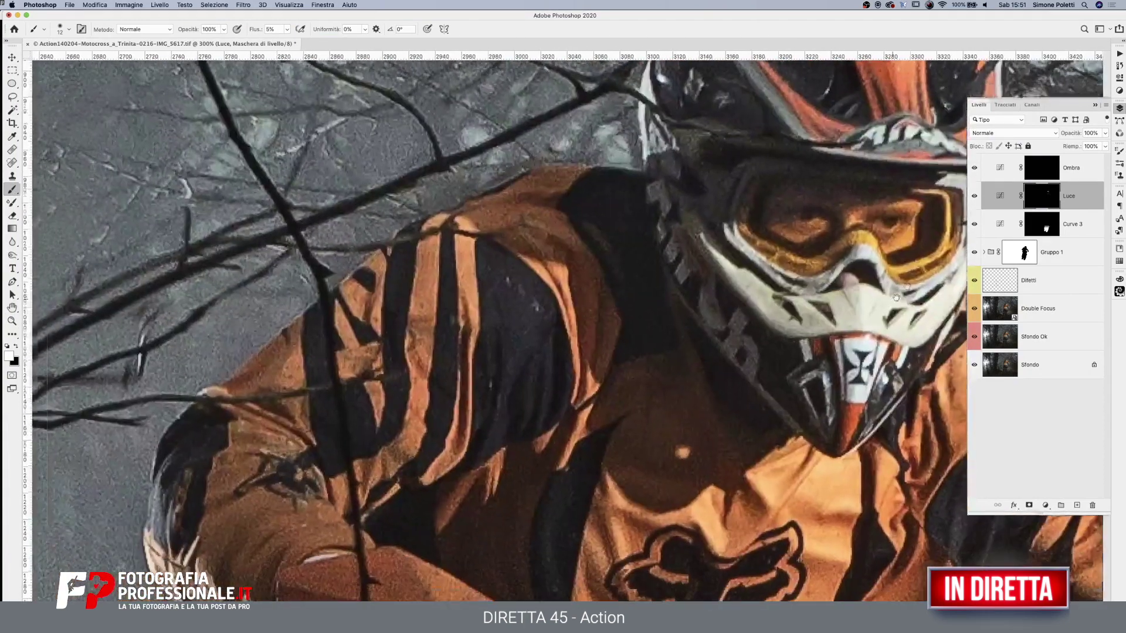
drag(620, 514, 886, 303)
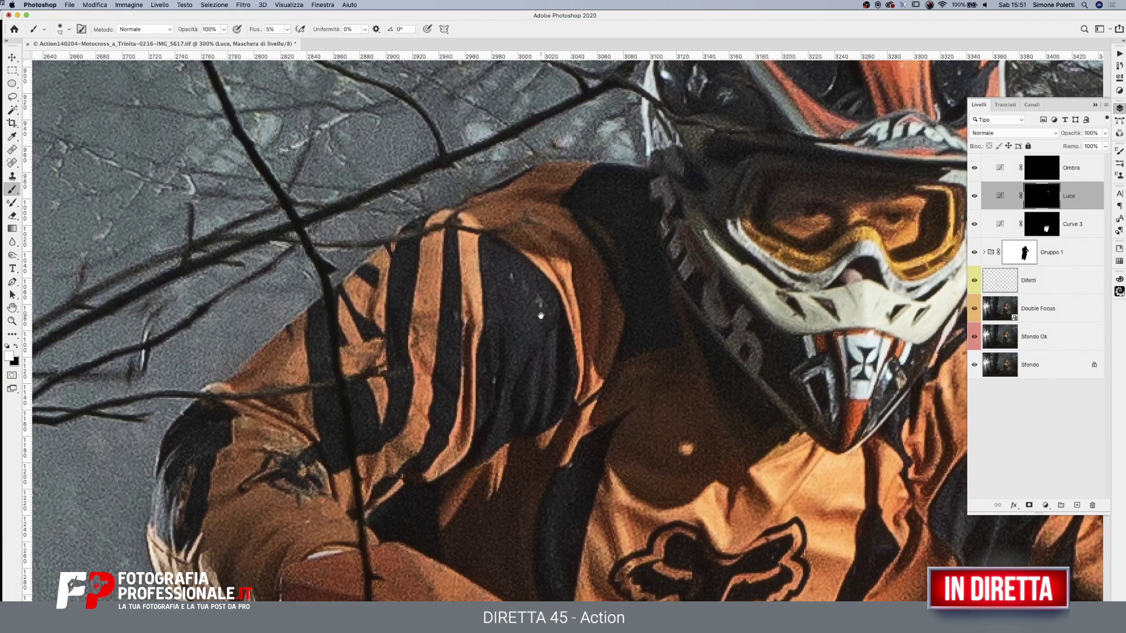
drag(541, 315, 769, 257)
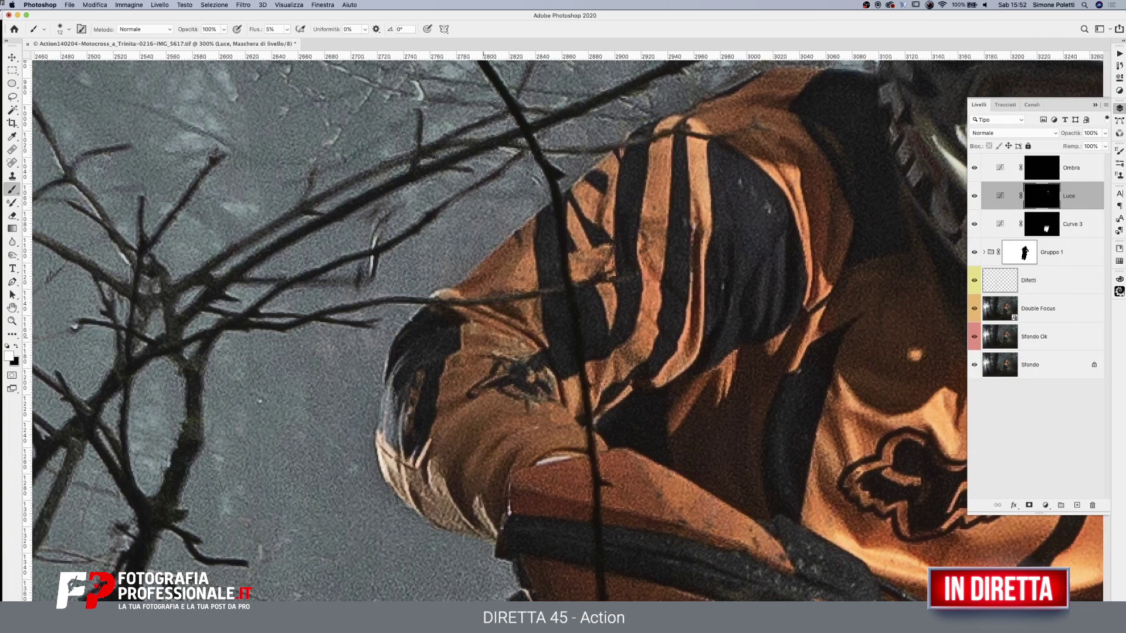
scroll(486, 336, down, 5)
scroll(492, 333, right, 5)
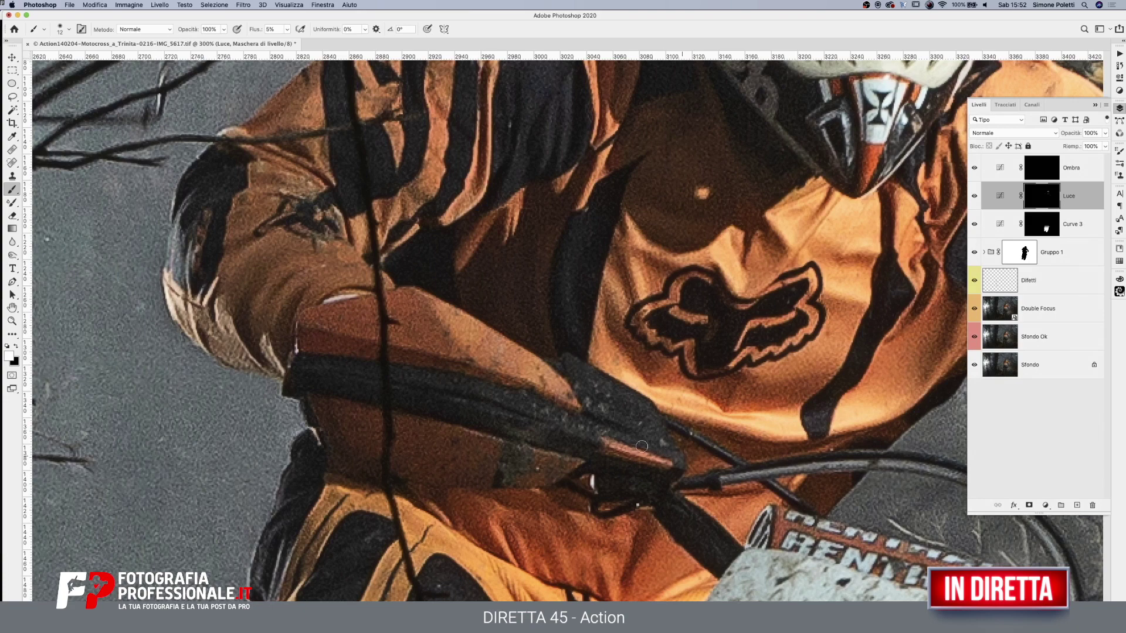
drag(728, 410, 656, 309)
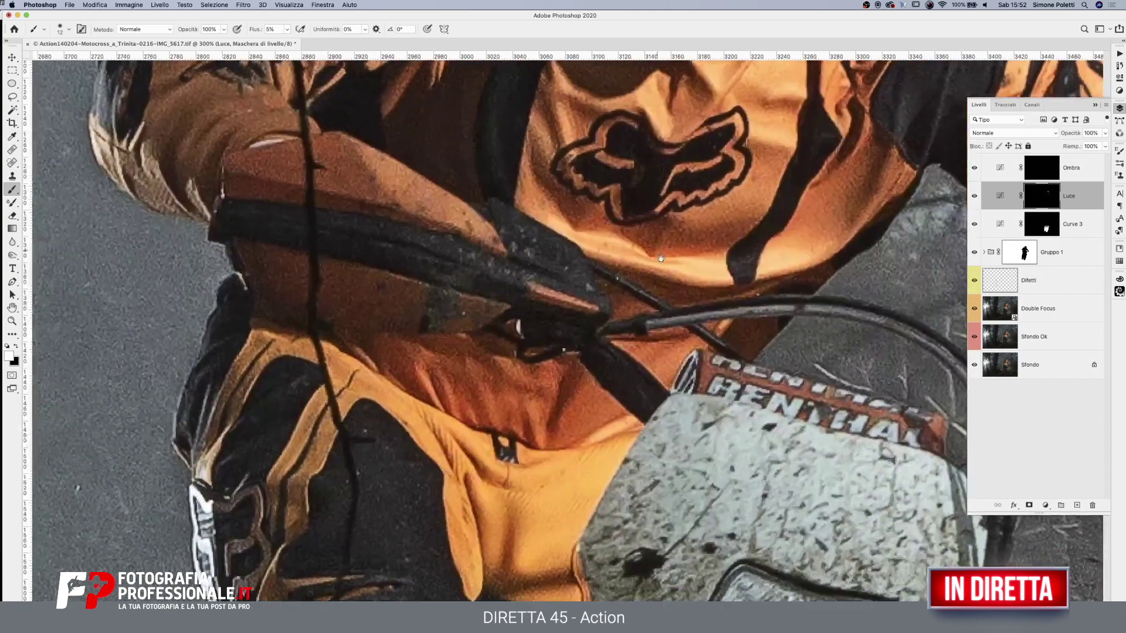
Lighten the trousers' orange stripe, knee, boot, front fork and wheel on Luce's mask
drag(648, 406, 773, 376)
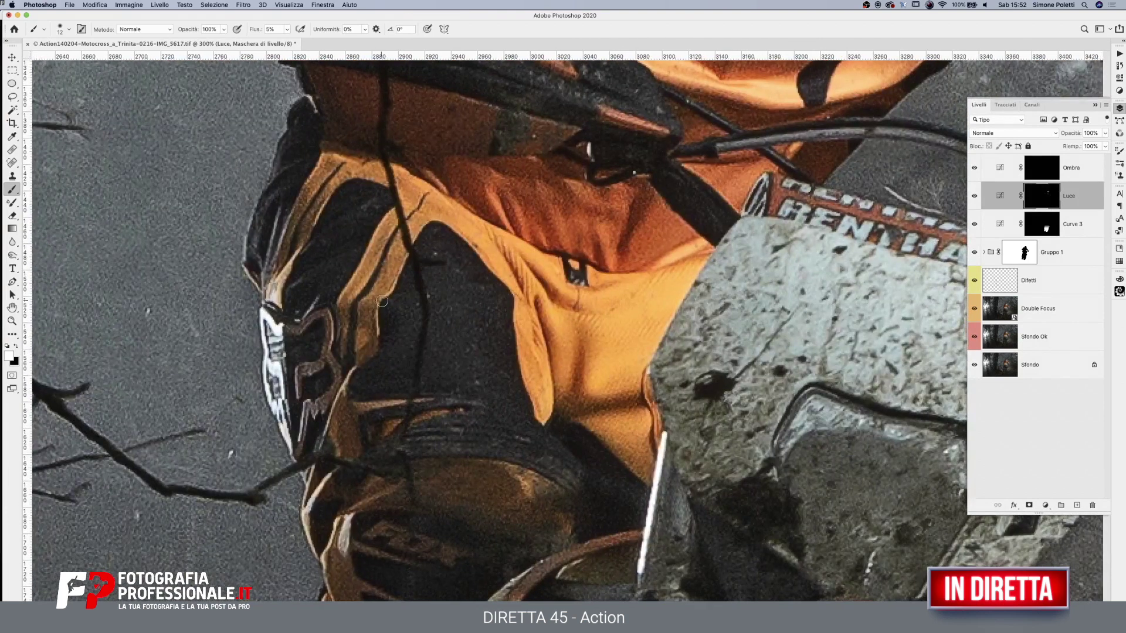
drag(381, 293, 395, 261)
drag(471, 464, 650, 250)
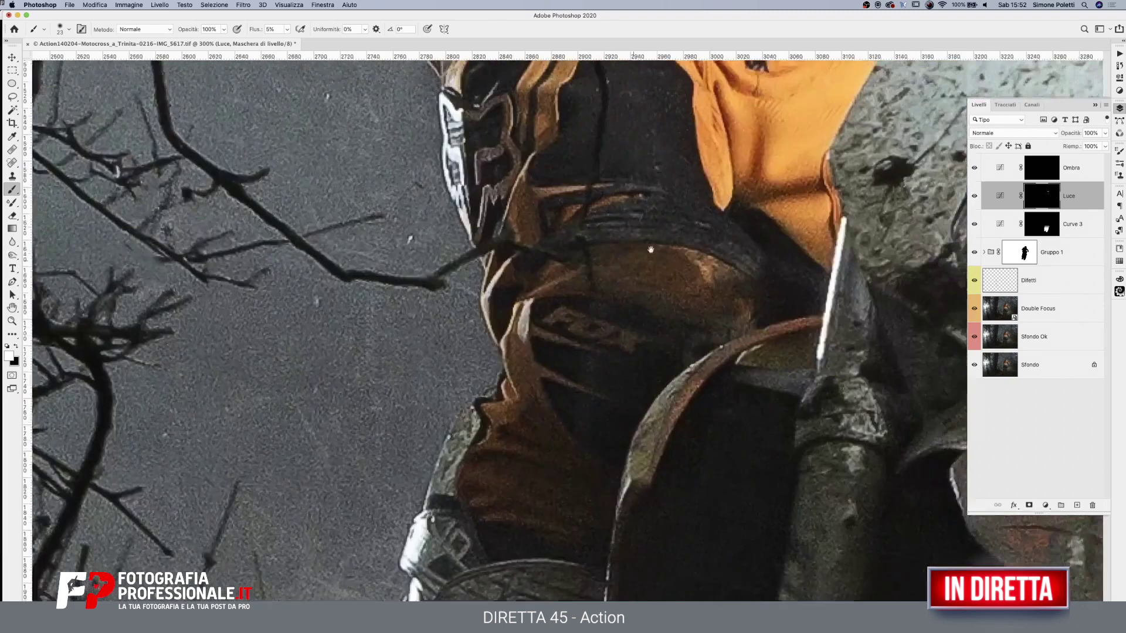
mouse_move(586, 388)
mouse_down()
mouse_move(572, 394)
mouse_move(580, 404)
mouse_up()
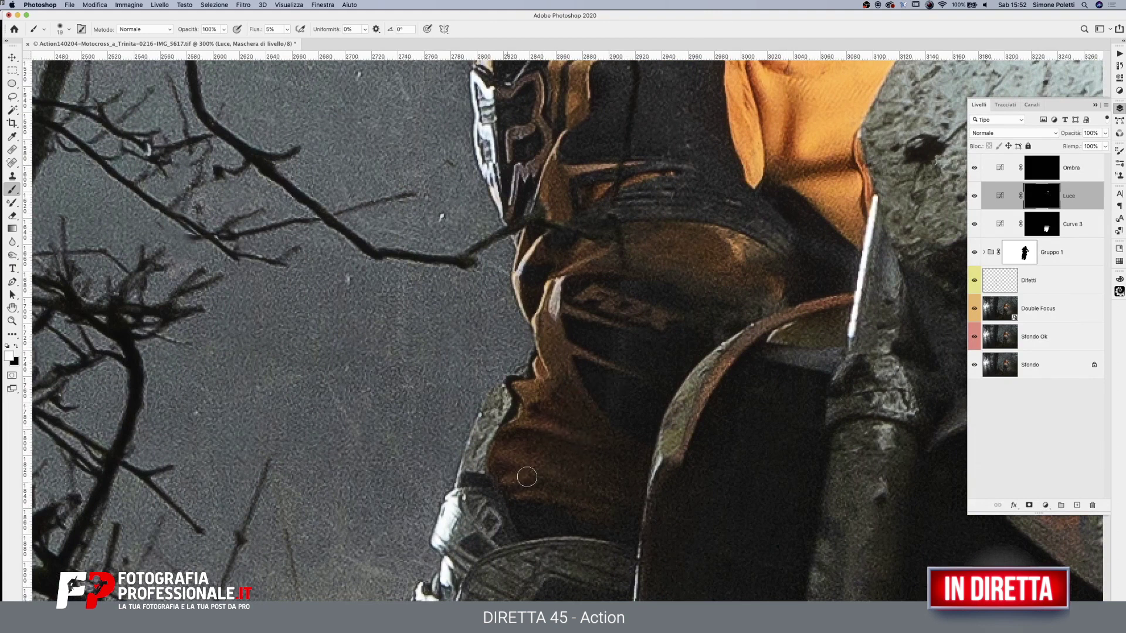
mouse_move(725, 453)
mouse_down()
mouse_move(717, 380)
mouse_move(752, 233)
mouse_up()
drag(607, 428, 630, 426)
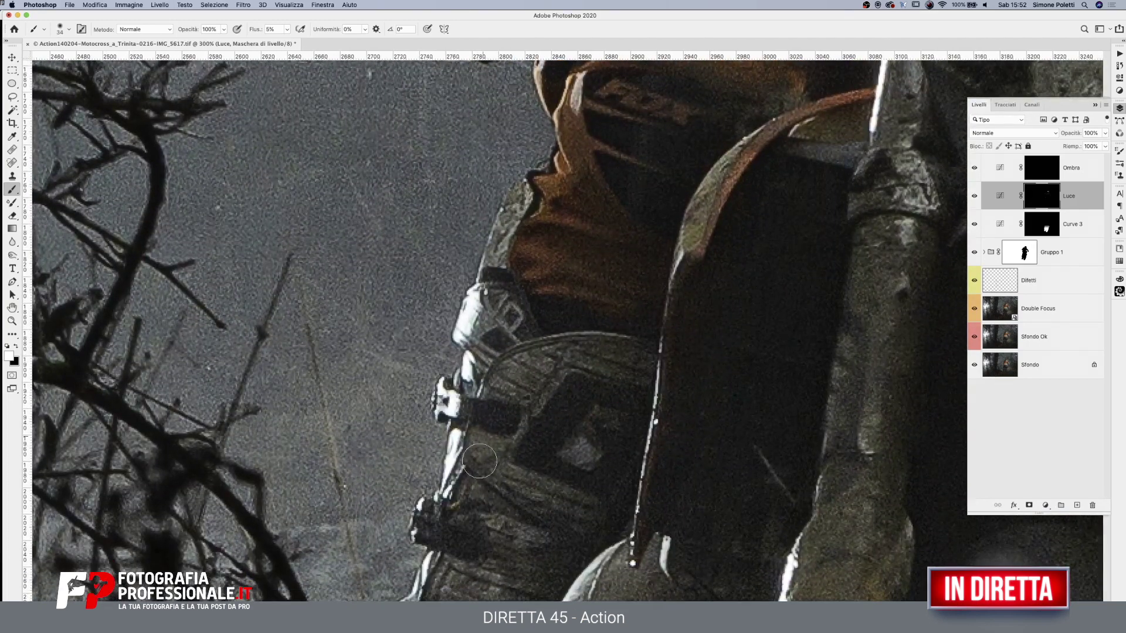
drag(771, 382, 569, 313)
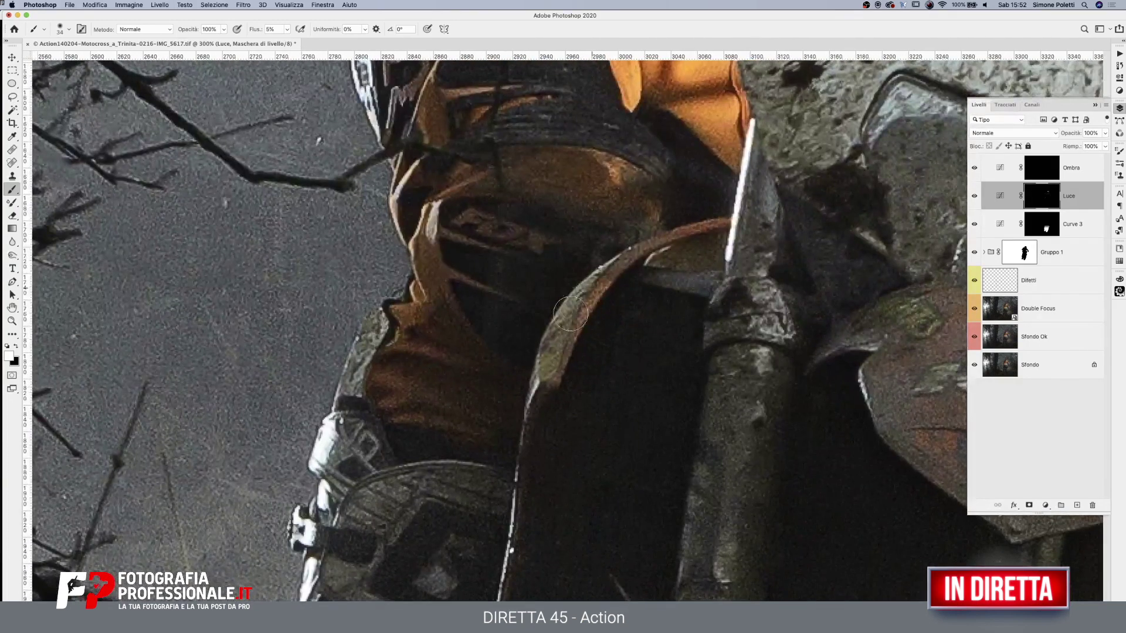
drag(762, 313, 657, 298)
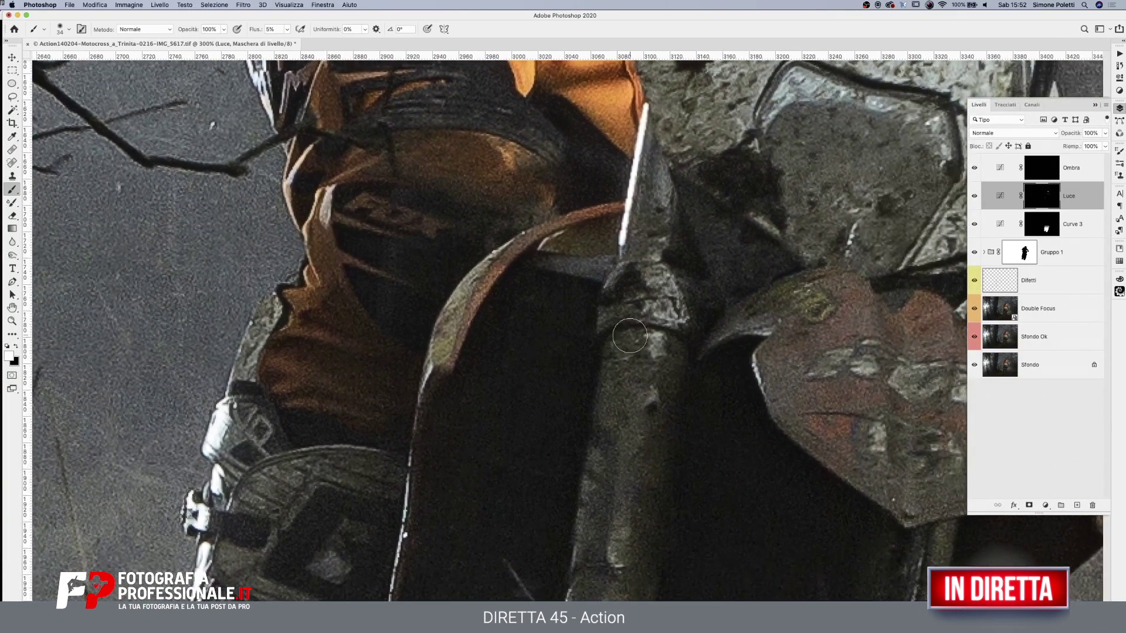
mouse_move(681, 378)
mouse_down()
mouse_move(671, 304)
mouse_move(728, 234)
mouse_up()
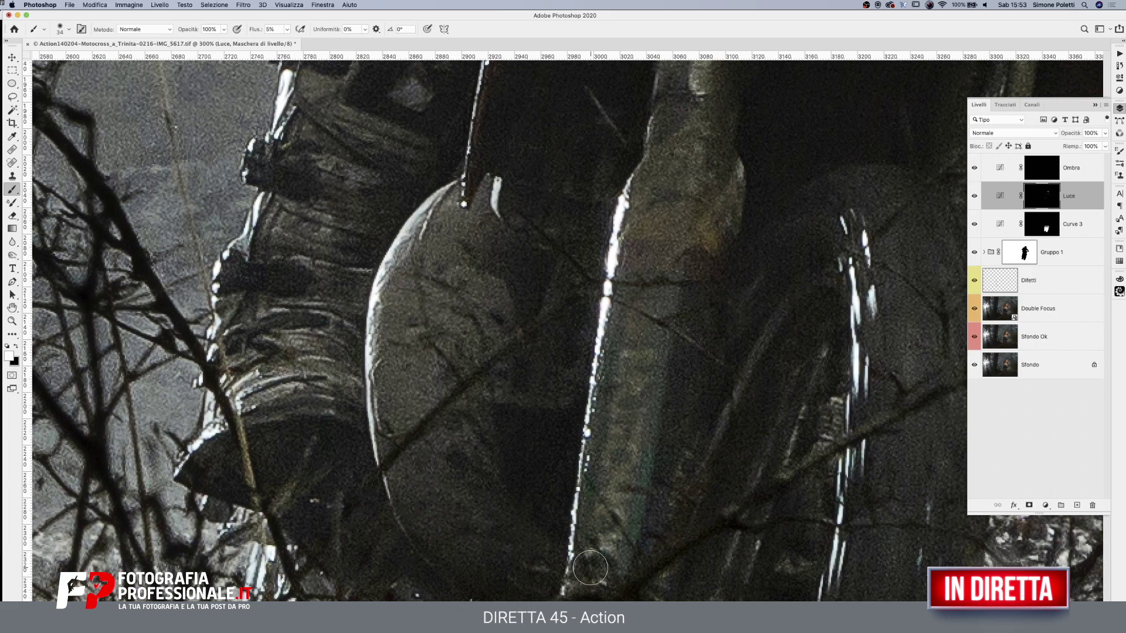
drag(428, 257, 435, 257)
drag(387, 367, 448, 262)
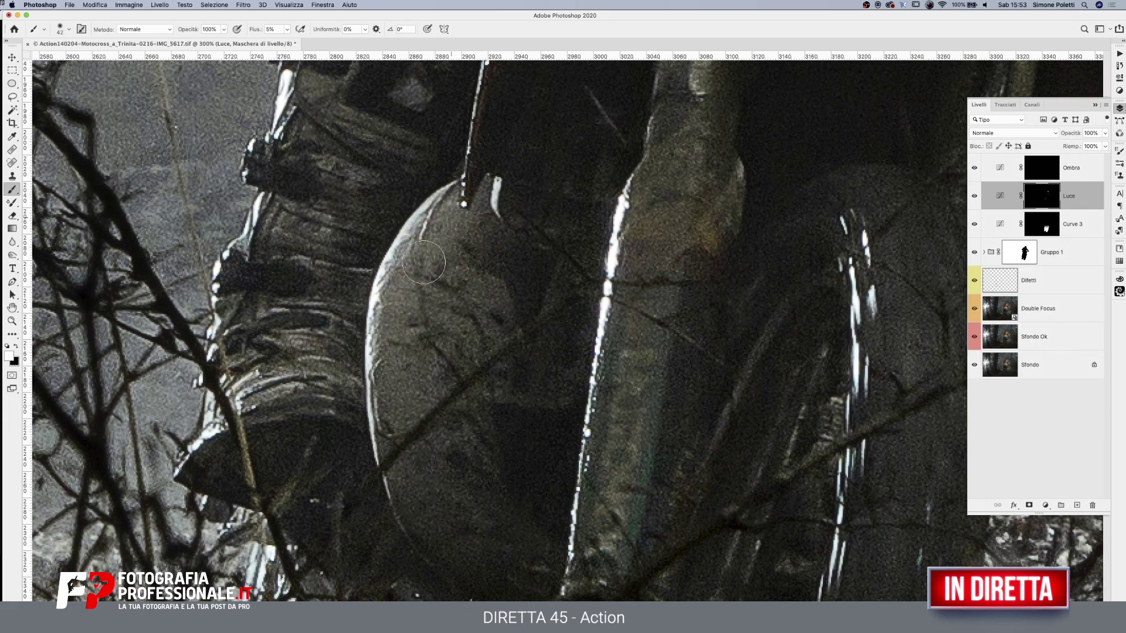
Zoom out to show the whole bike and enlarge the brush for broader Luce mask strokes
click(12, 320)
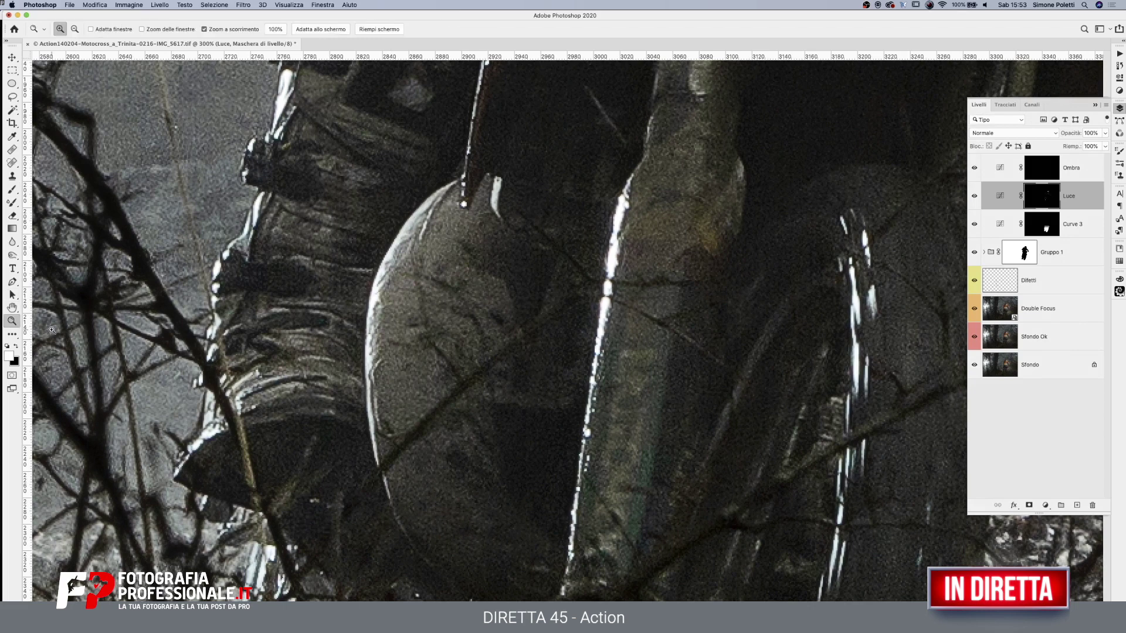
alt+click(593, 259)
drag(593, 259, 592, 401)
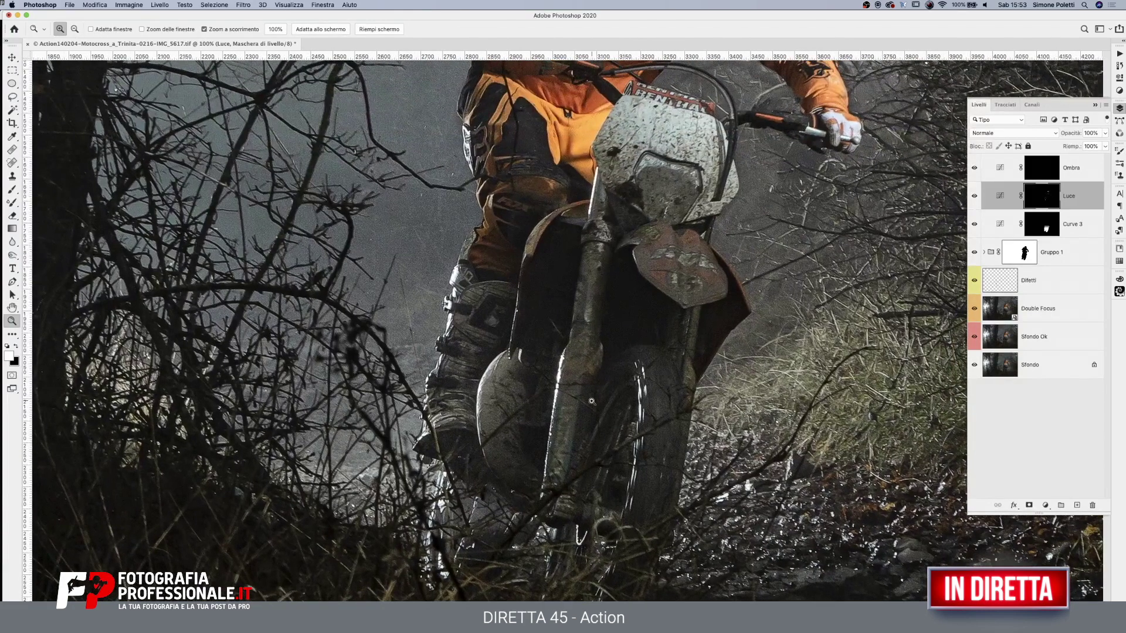
click(12, 189)
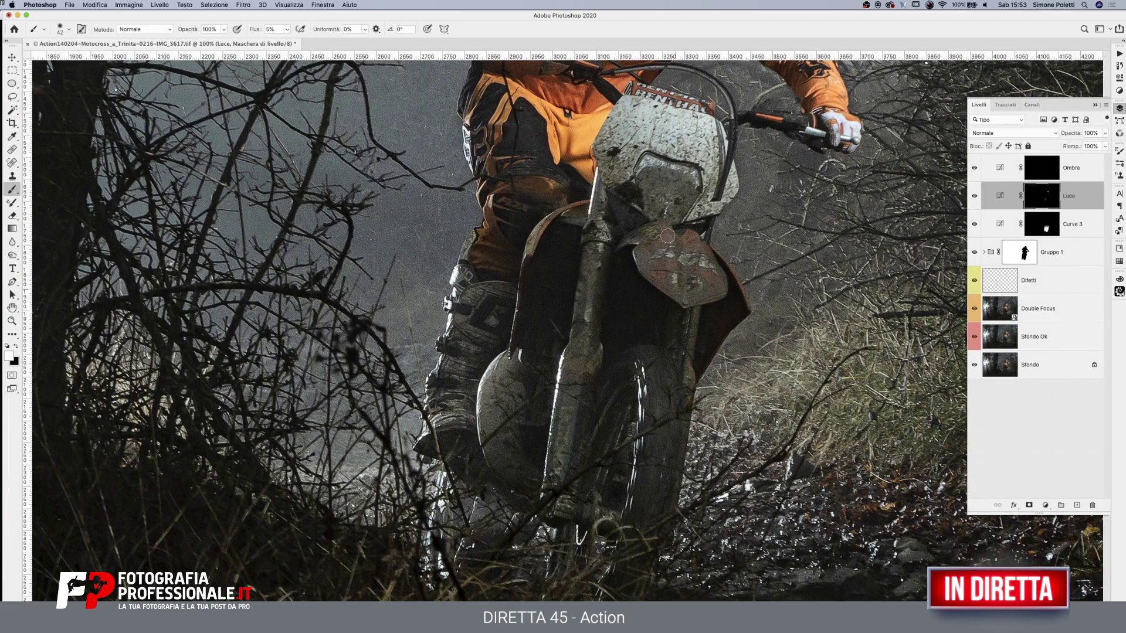
drag(702, 242, 698, 233)
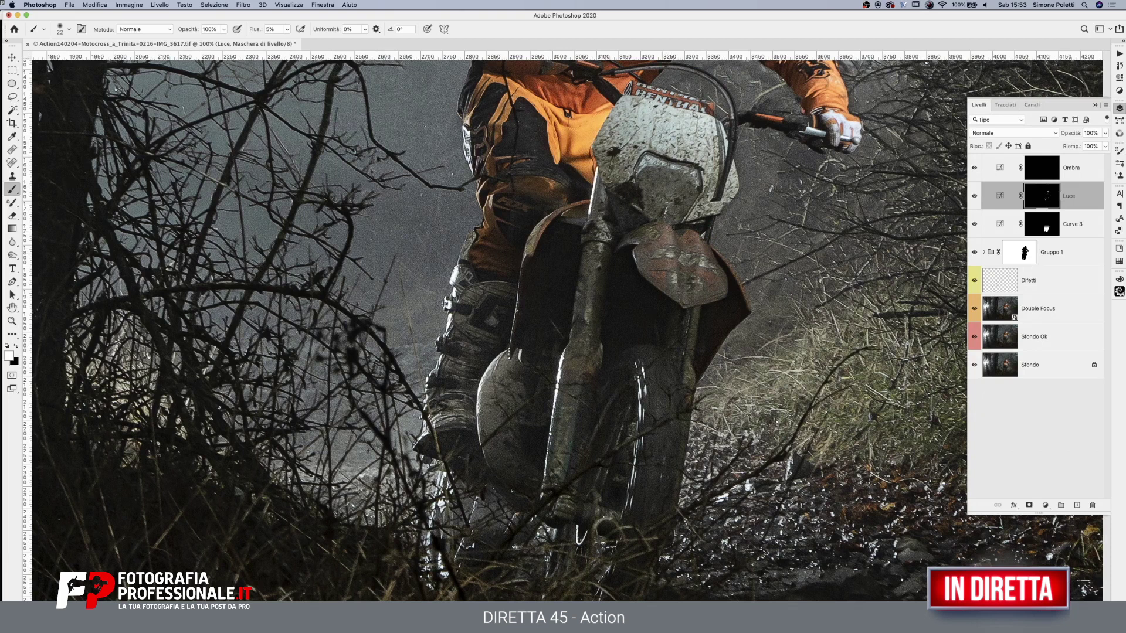
drag(723, 280, 744, 285)
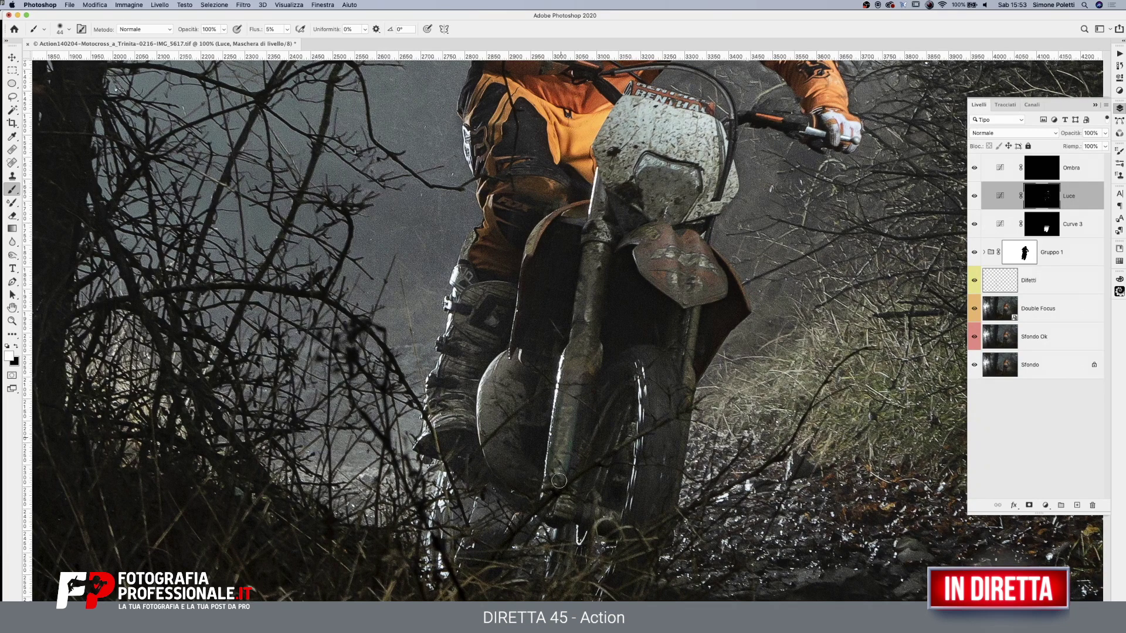
Zoom out to the full photo and toggle the Luce layer to compare the rider with and without lightening
scroll(663, 401, up, 5)
scroll(586, 457, up, 2)
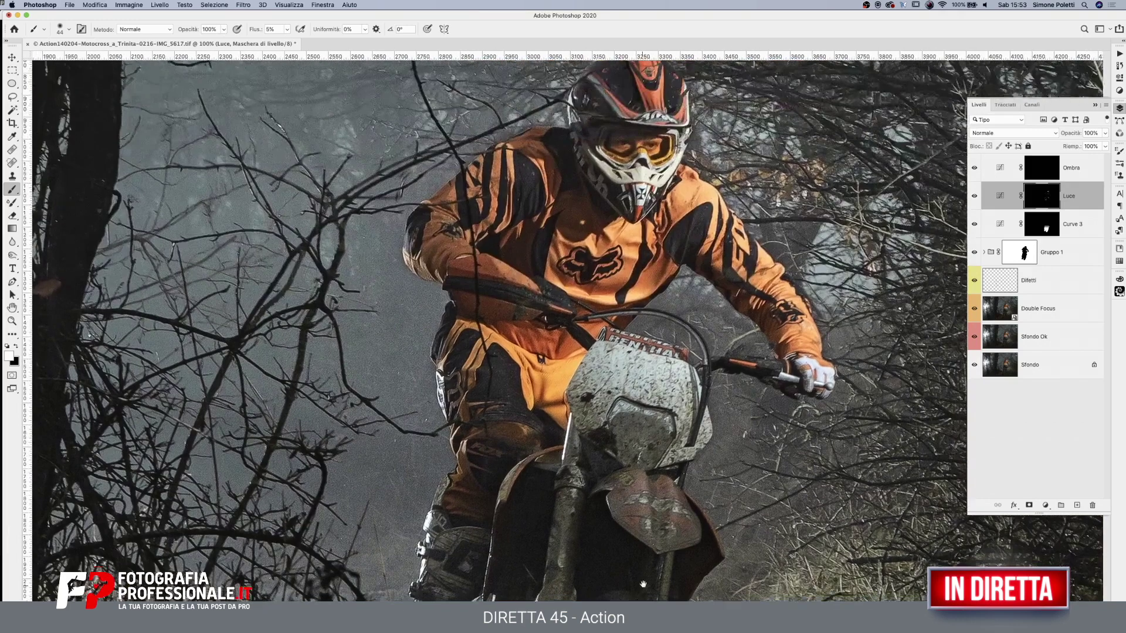
scroll(484, 503, up, 1)
key(z)
alt+click(616, 309)
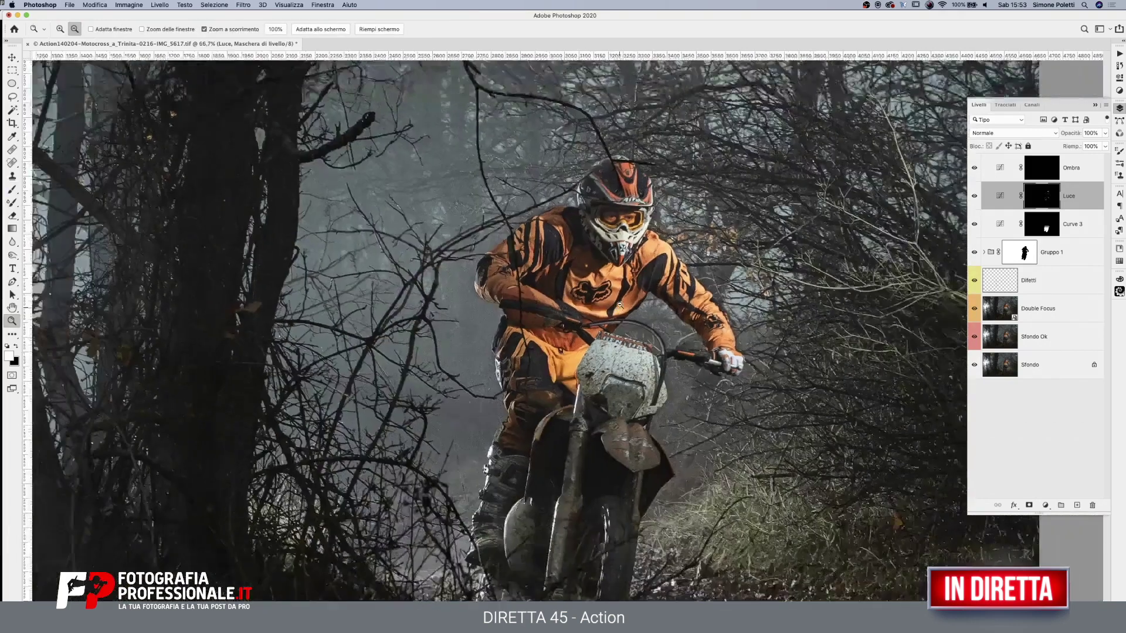
click(974, 197)
click(975, 196)
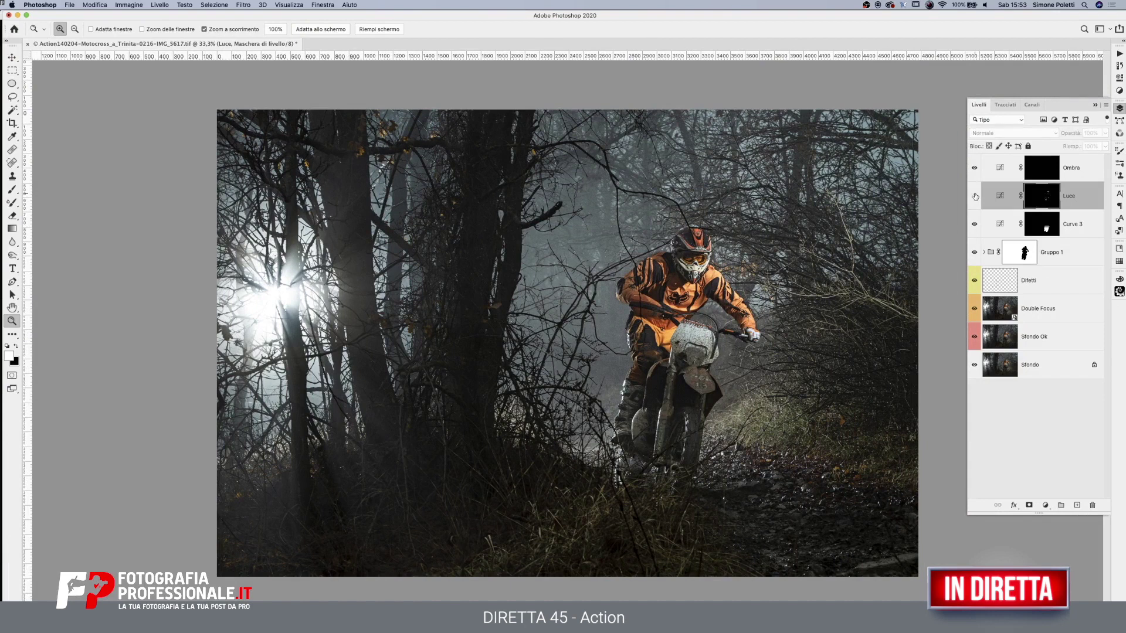
click(975, 196)
click(975, 197)
Brighten the muddy fairing visor by painting white on the Luce mask, zoomed in close
click(693, 344)
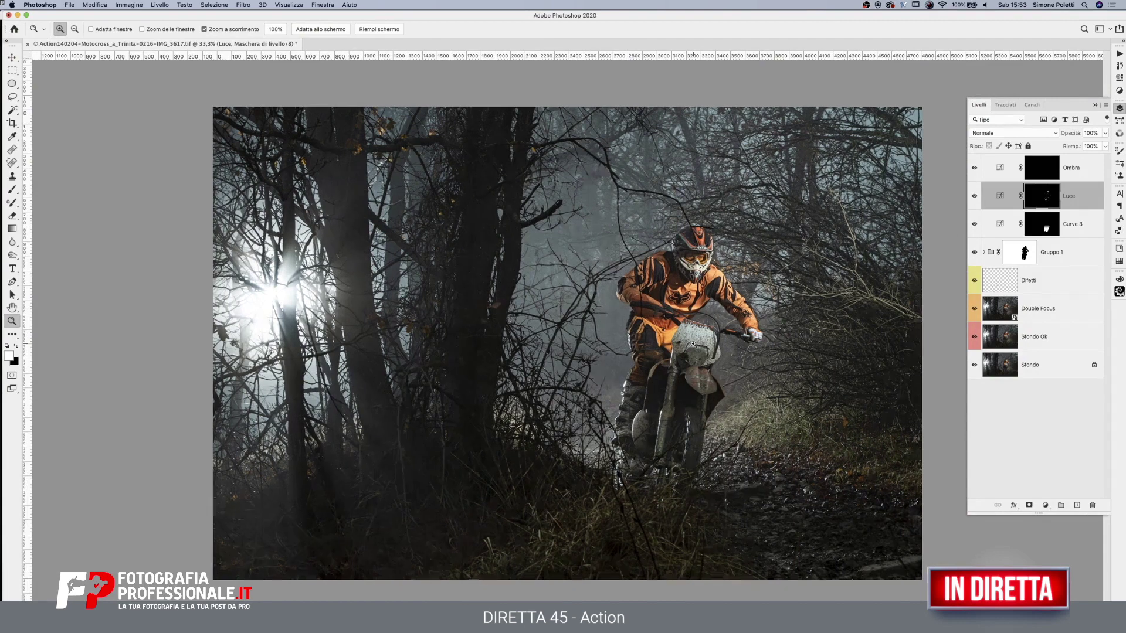
drag(693, 344, 976, 314)
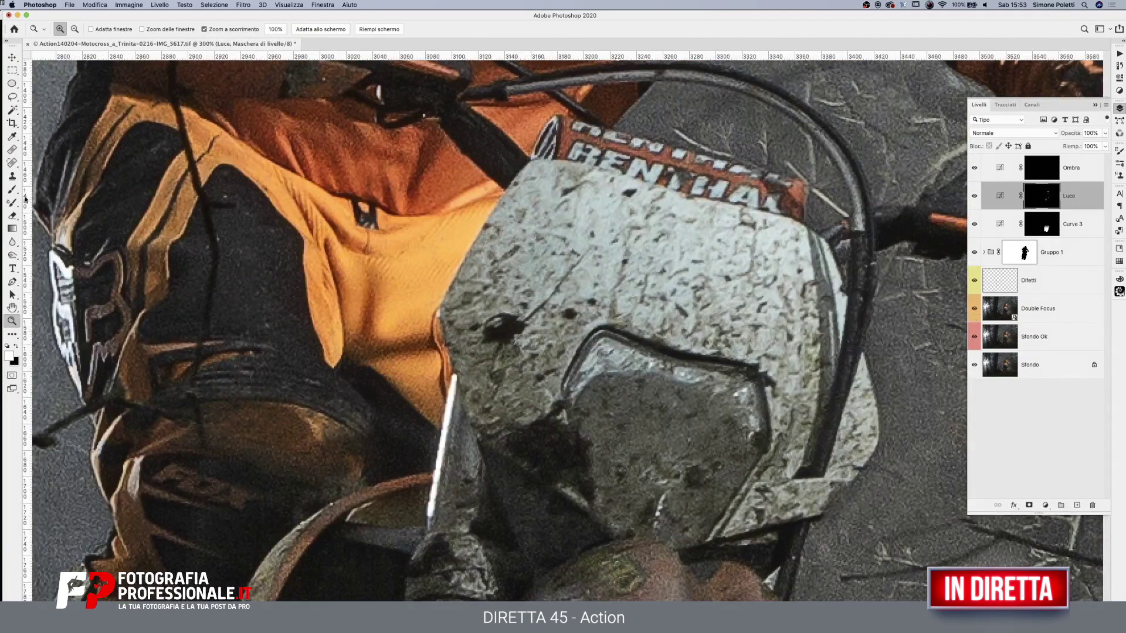
click(12, 189)
mouse_move(589, 390)
mouse_down()
mouse_move(600, 370)
mouse_move(742, 422)
mouse_move(650, 397)
mouse_move(603, 501)
mouse_move(688, 461)
mouse_move(724, 485)
mouse_move(607, 380)
mouse_move(739, 426)
mouse_move(698, 521)
mouse_move(618, 493)
mouse_up()
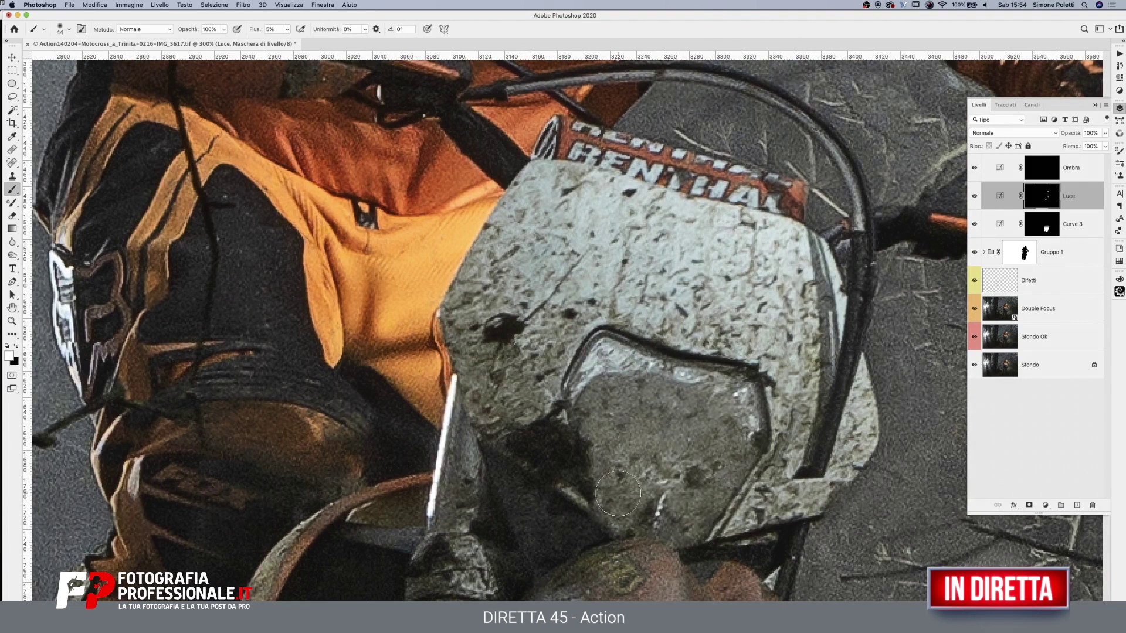
key(z)
alt+click(675, 275)
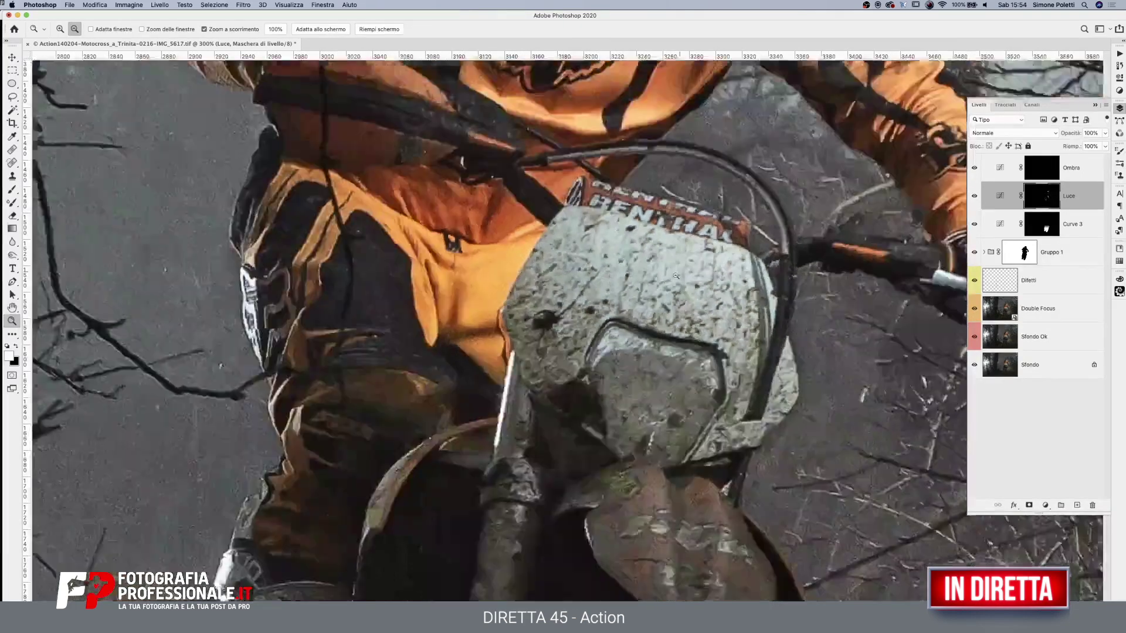
alt+click(661, 290)
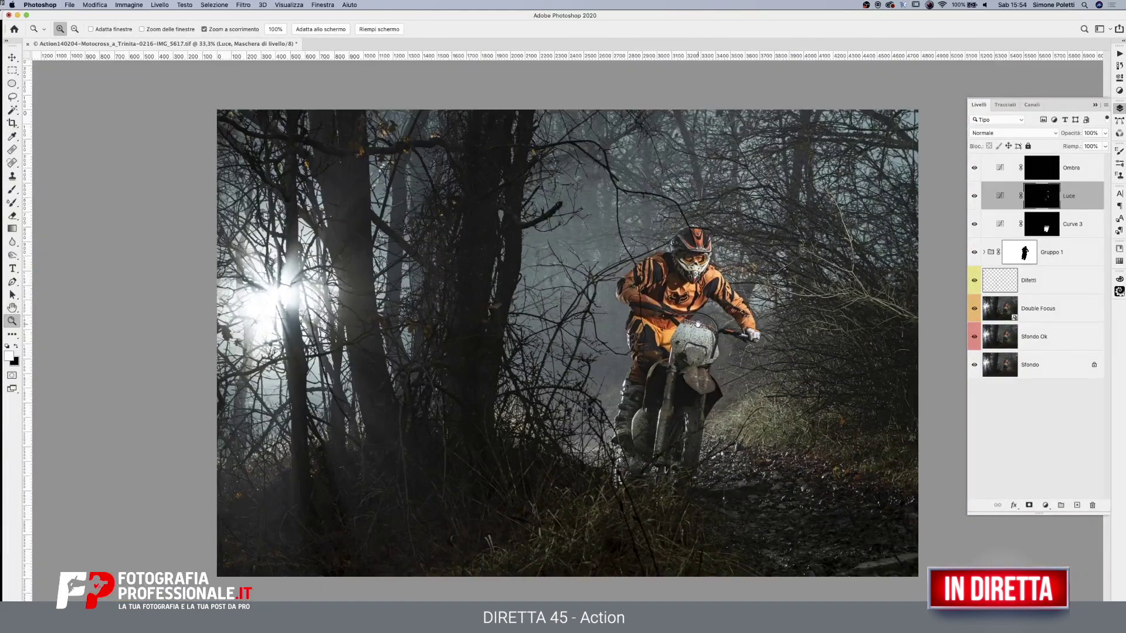
Compare the photo with and without Luce, zoom in on the rider's chest, and select the Ombra mask
click(972, 198)
click(972, 198)
click(680, 288)
click(553, 365)
click(567, 390)
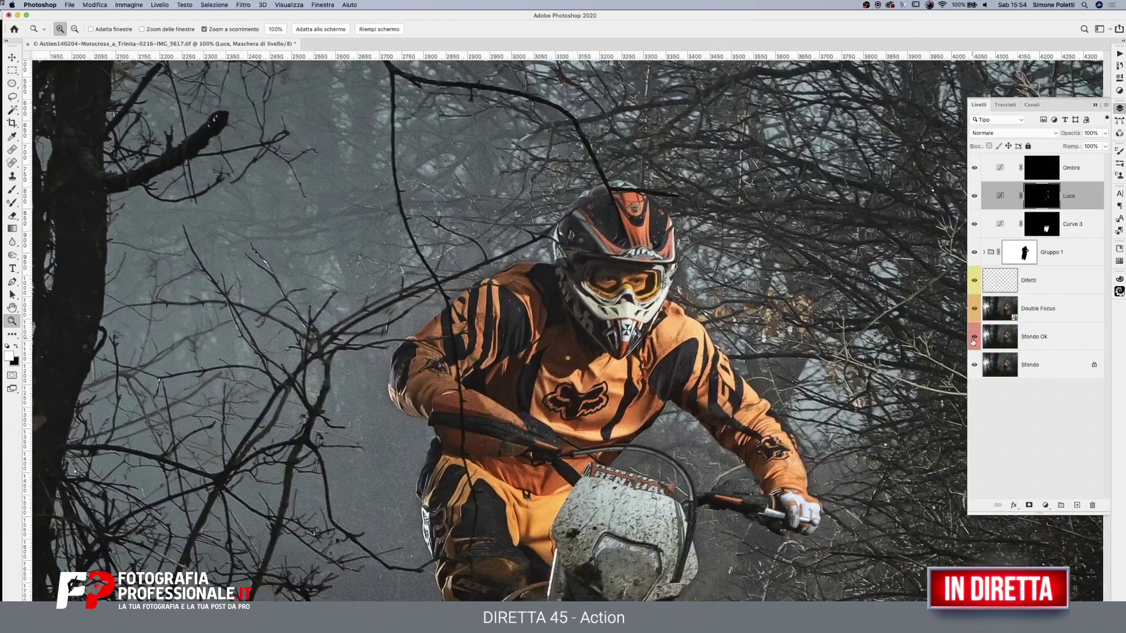
click(1064, 178)
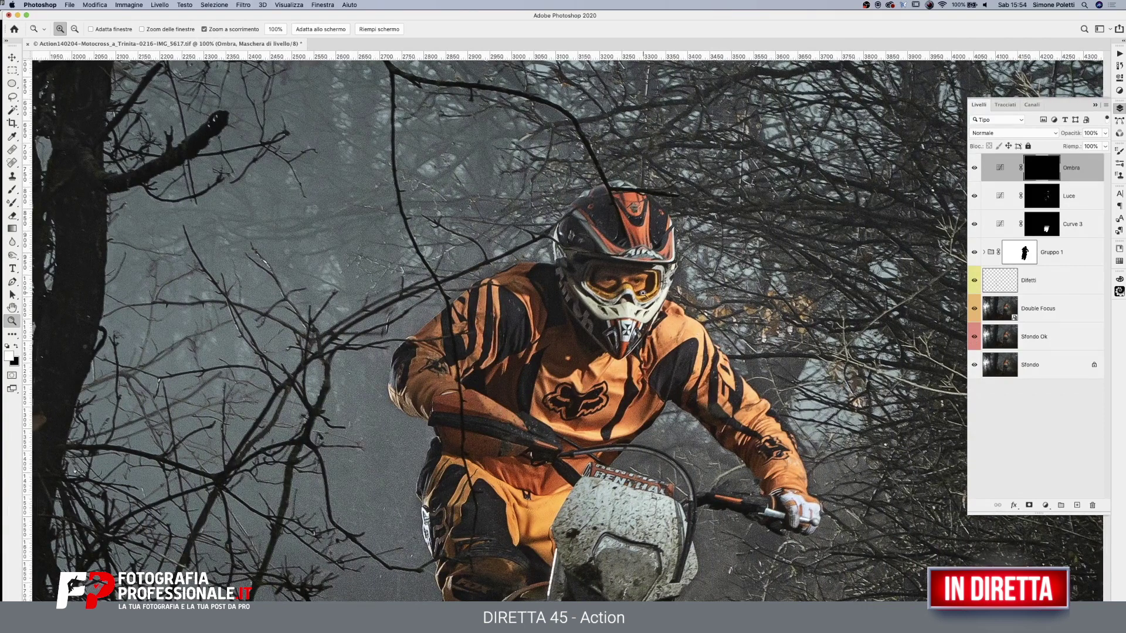
Zoom in on the rider's helmet and goggles and size the Brush for the Ombra mask
click(643, 293)
click(643, 293)
click(643, 294)
drag(650, 350, 551, 476)
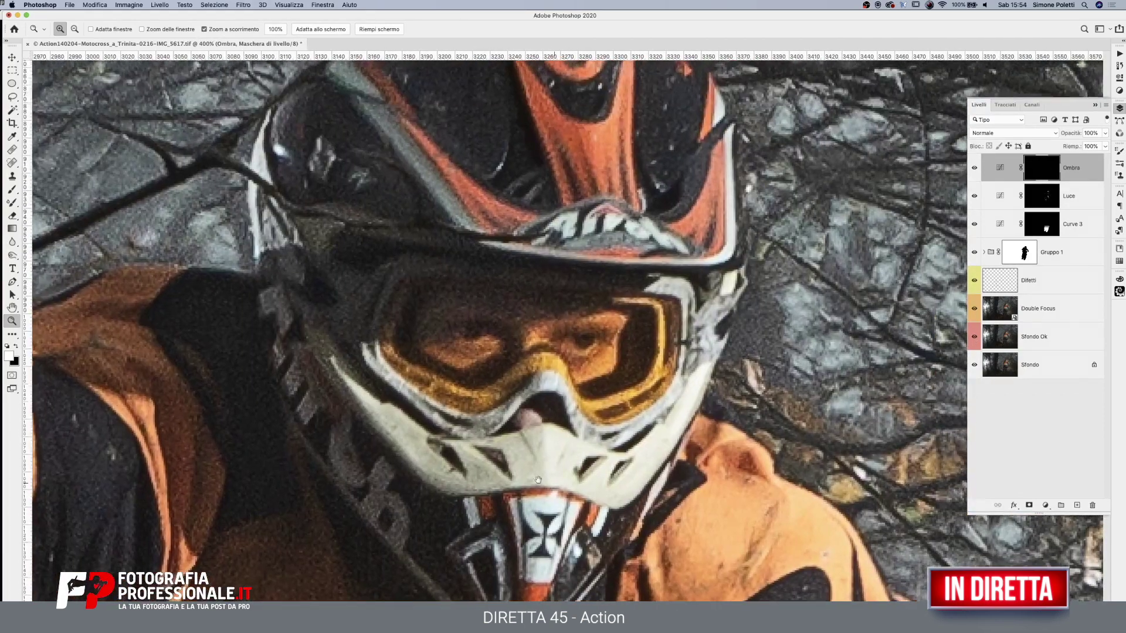
key(b)
drag(686, 284, 655, 284)
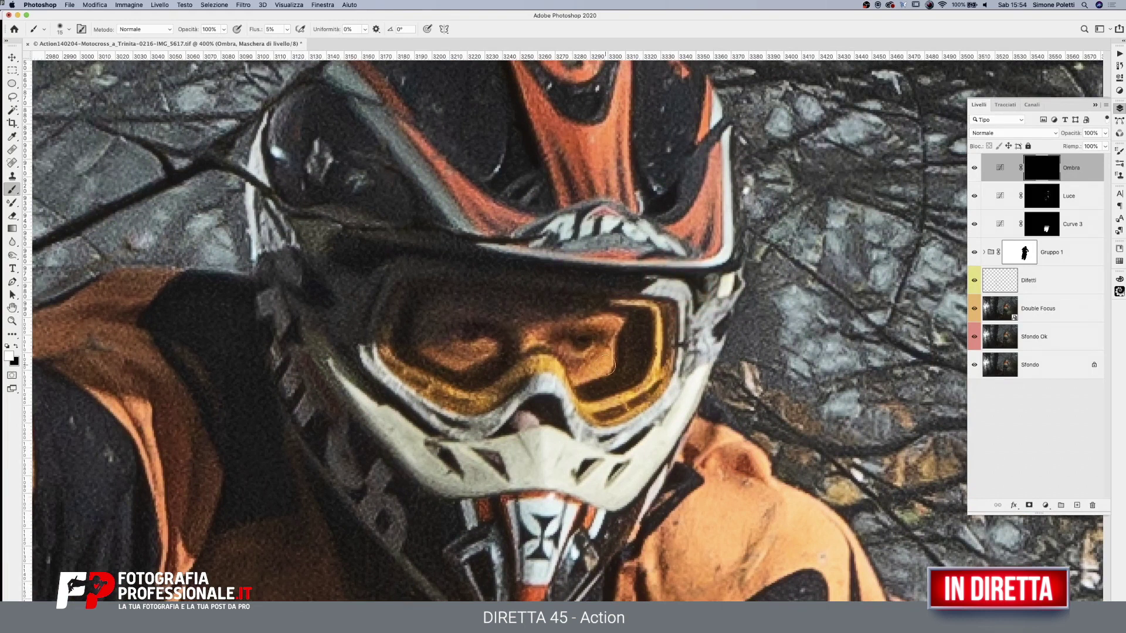
drag(621, 352, 613, 352)
click(974, 168)
drag(691, 482, 707, 482)
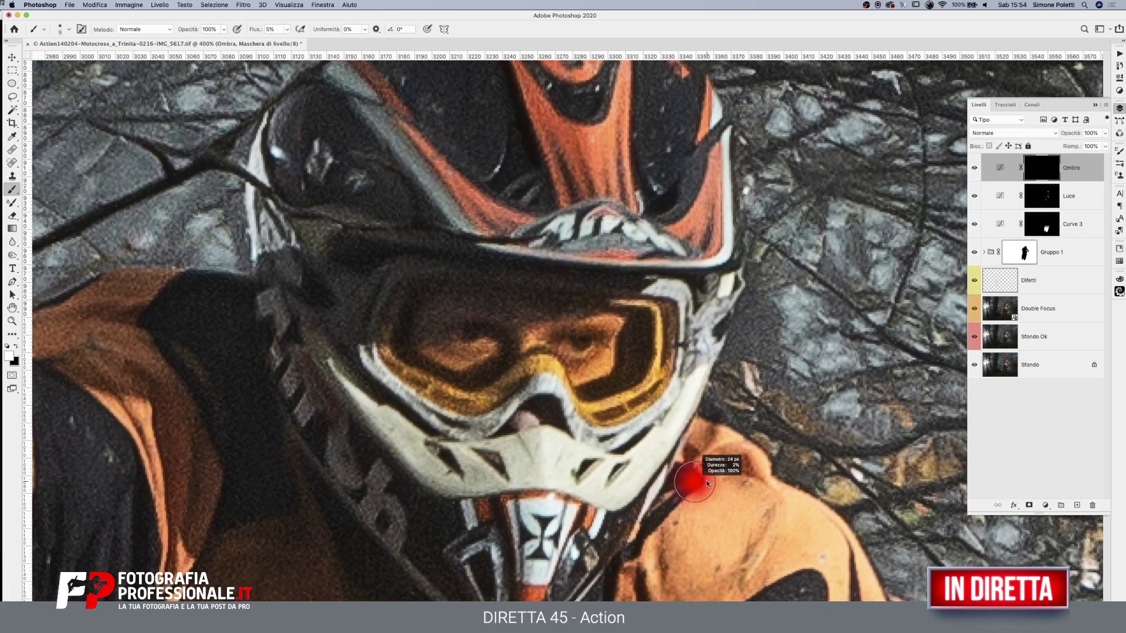
scroll(727, 445, down, 10)
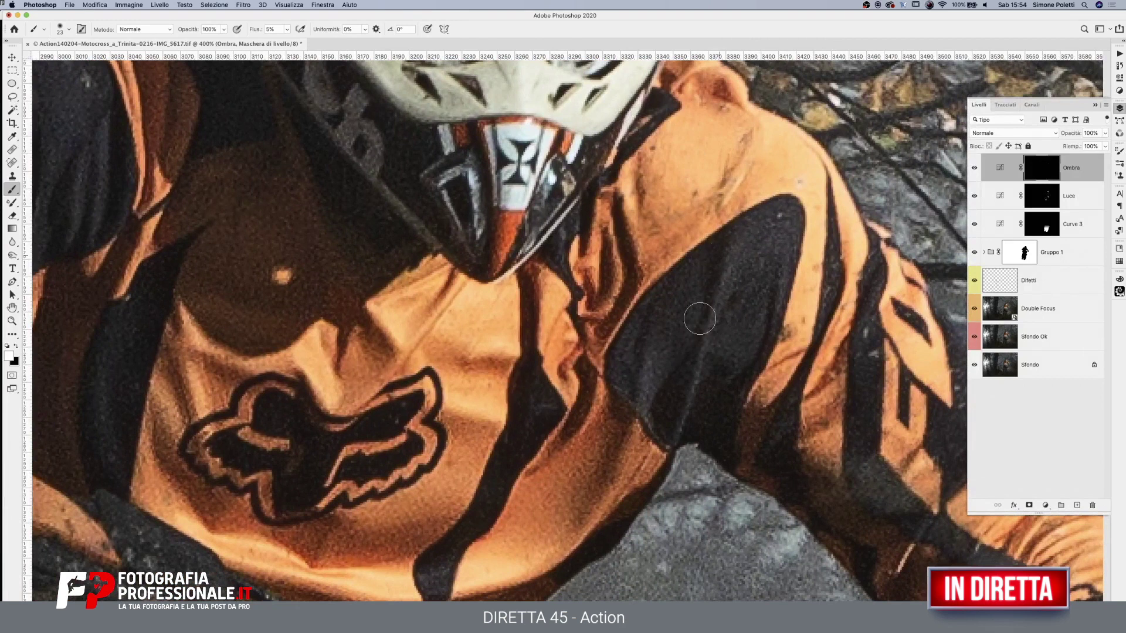
drag(736, 289, 726, 289)
Set the brush Flow to 8% and resize the brush to a medium size for the chest
click(270, 29)
text(8)
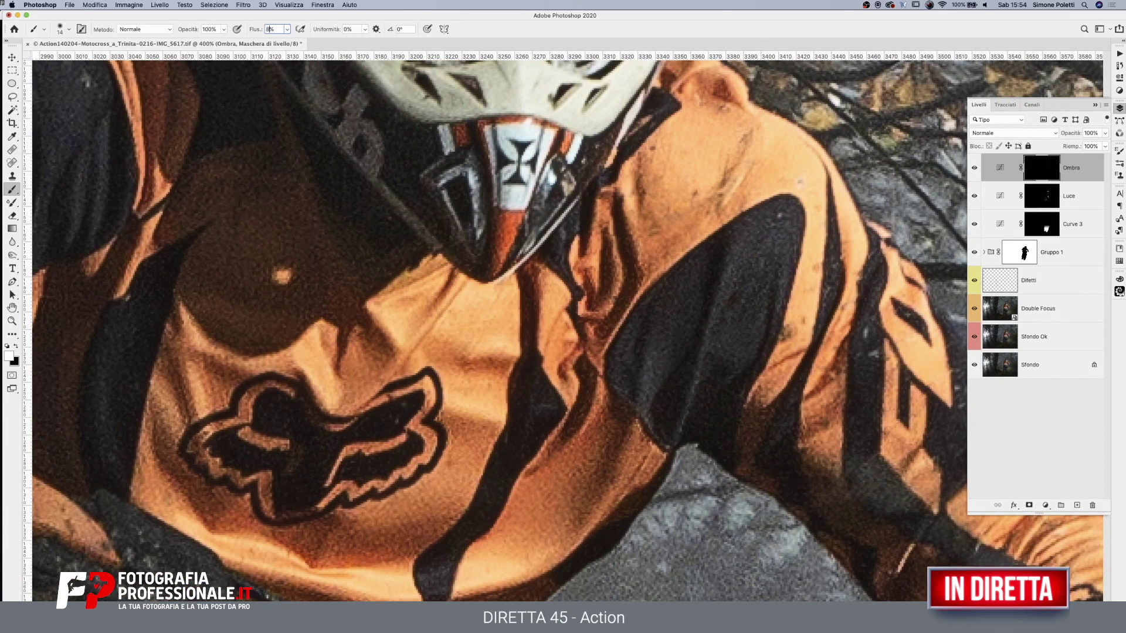
key(Return)
scroll(524, 498, left, 5)
scroll(524, 499, down, 2)
drag(640, 427, 698, 404)
drag(493, 276, 477, 276)
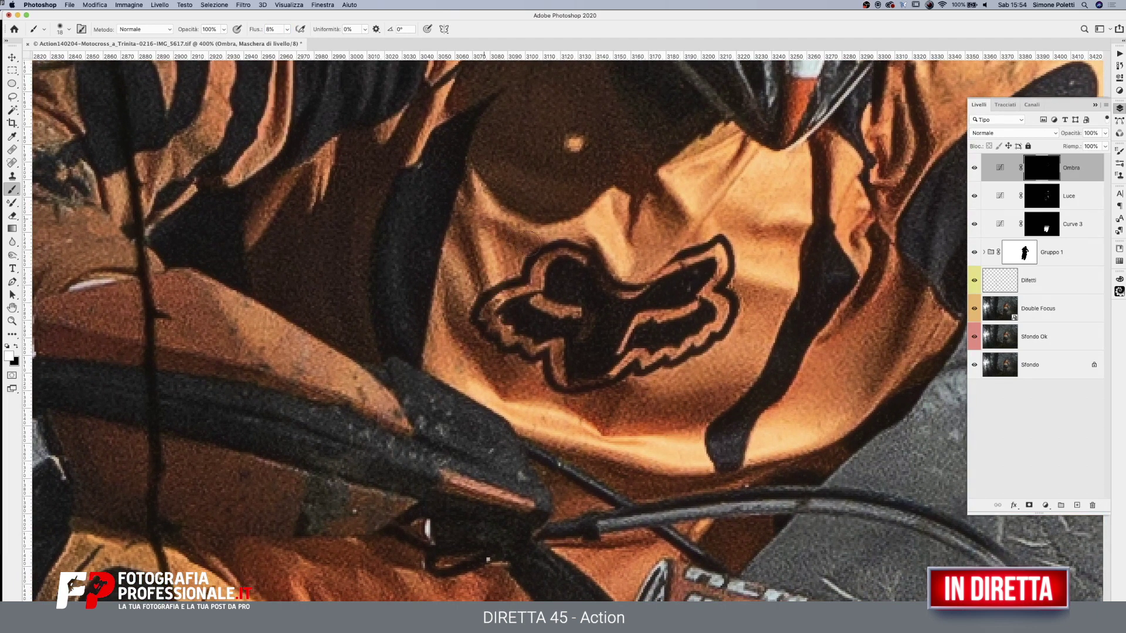
Move across the chest and arm and darken the jersey below the handlebar on the Ombra mask
mouse_move(730, 376)
mouse_down()
mouse_move(743, 505)
mouse_move(733, 511)
mouse_up()
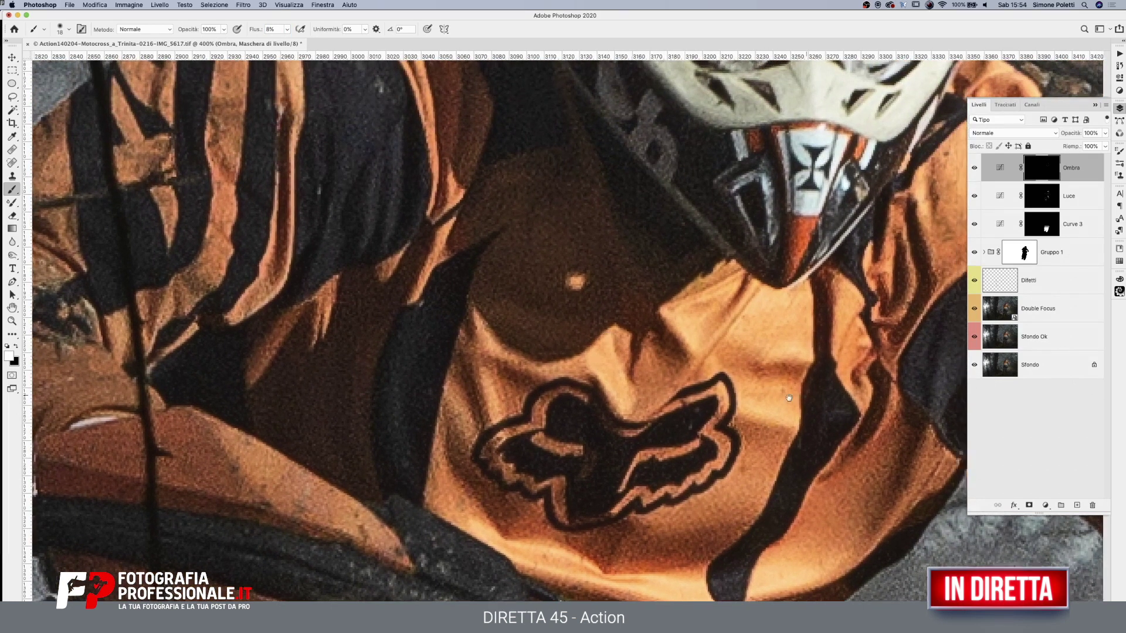
drag(789, 398, 615, 299)
drag(716, 367, 435, 391)
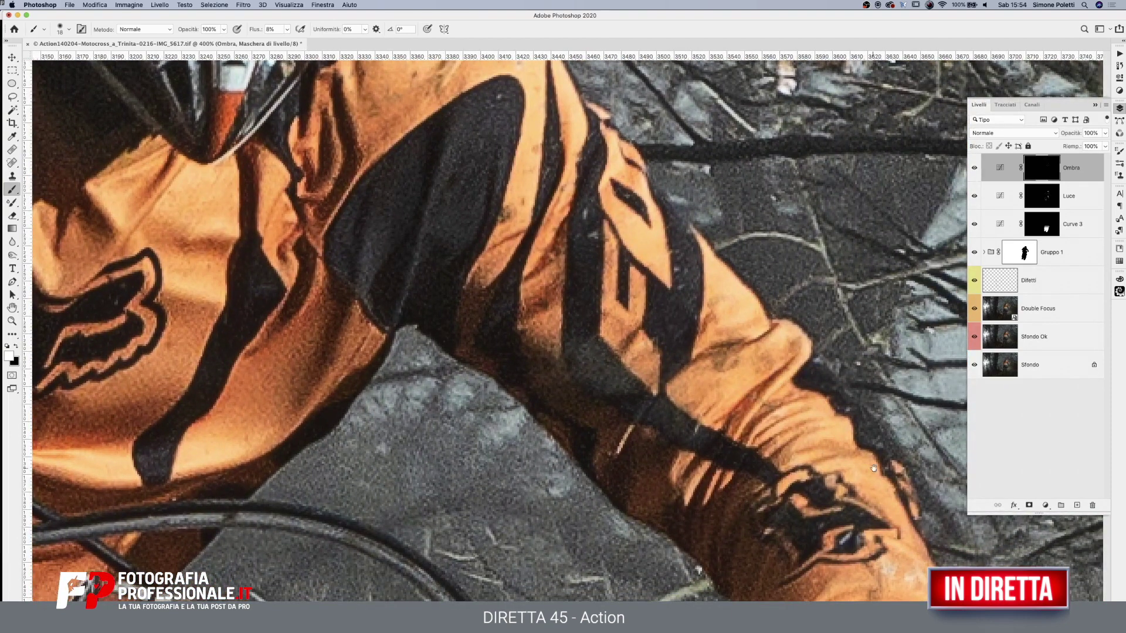
scroll(747, 405, down, 5)
key(bracketright)
key(bracketright)
key(bracketright)
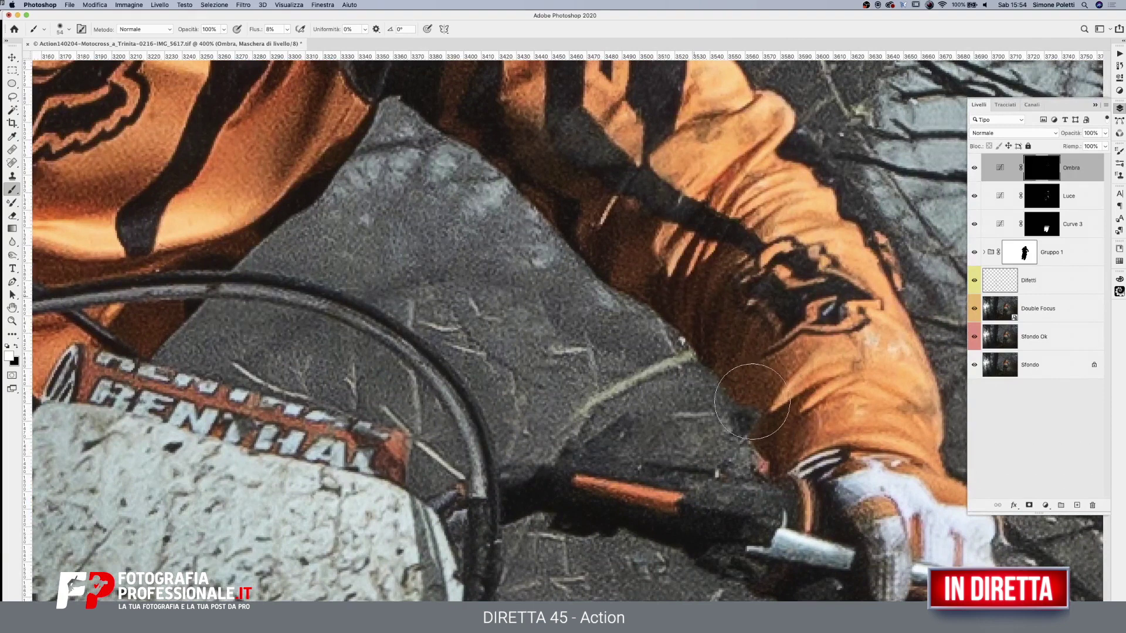
drag(774, 340, 819, 204)
drag(621, 366, 589, 365)
mouse_move(878, 363)
mouse_down()
mouse_move(474, 352)
mouse_move(606, 403)
mouse_move(767, 336)
mouse_up()
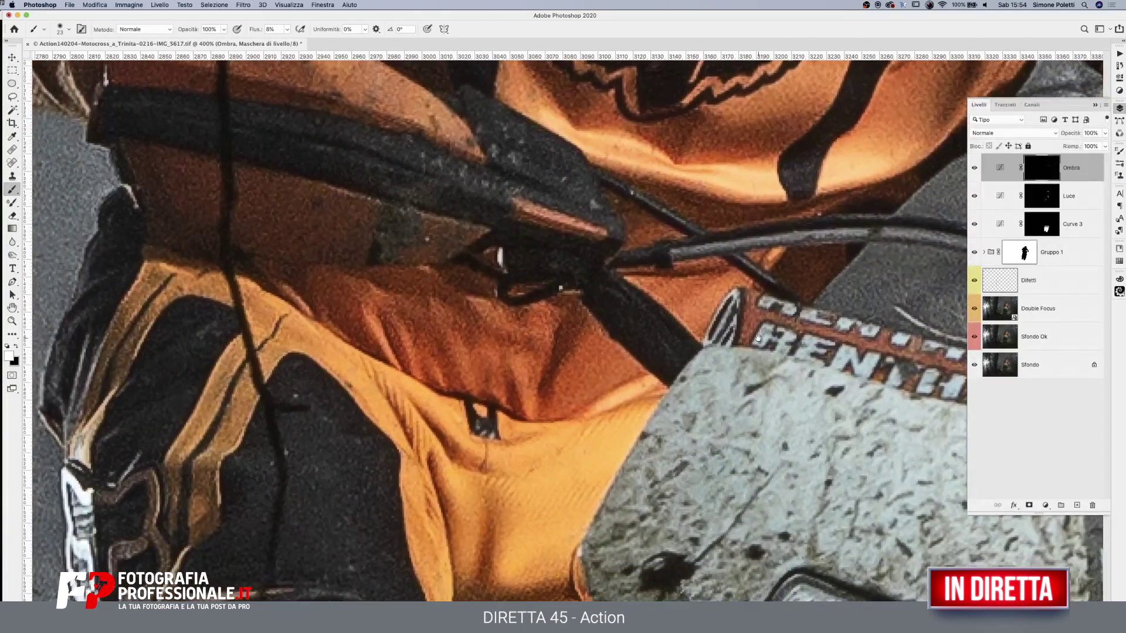
drag(352, 305, 469, 375)
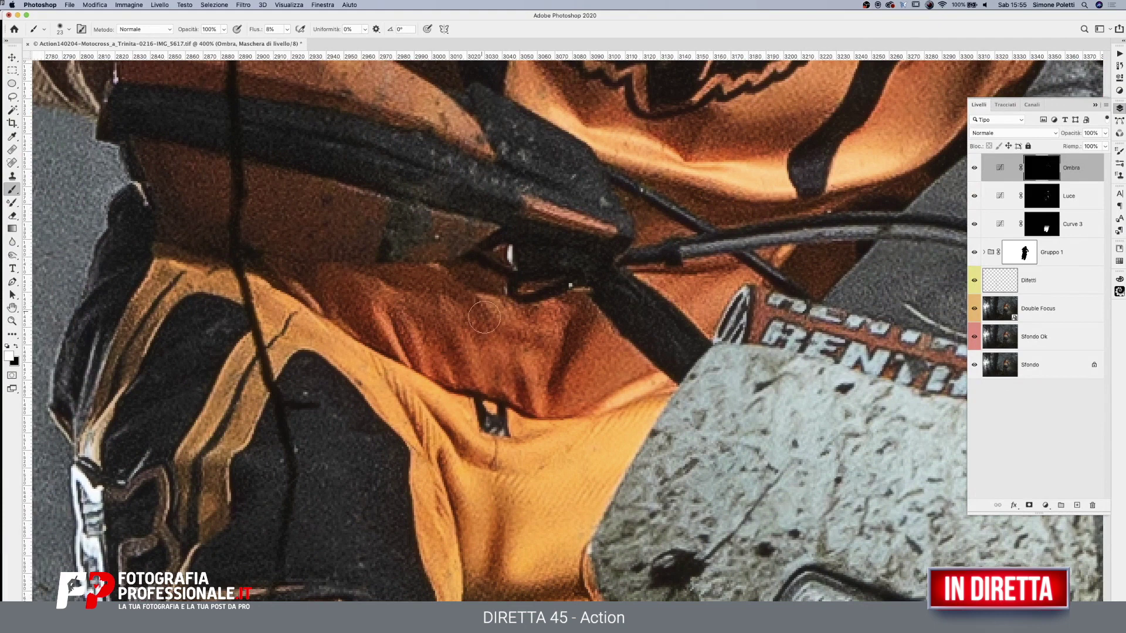
Scroll over the jersey to review the Ombra shadow strokes and head back toward the whole scene
scroll(545, 364, down, 5)
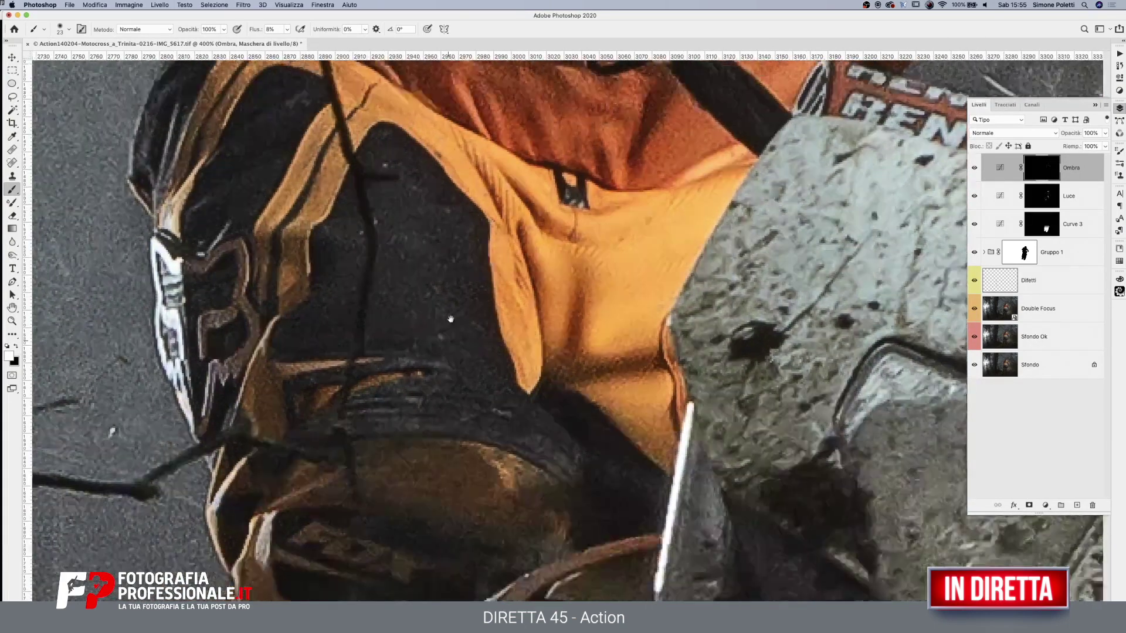
scroll(254, 272, down, 5)
scroll(375, 411, down, 5)
scroll(496, 562, down, 5)
drag(497, 563, 498, 570)
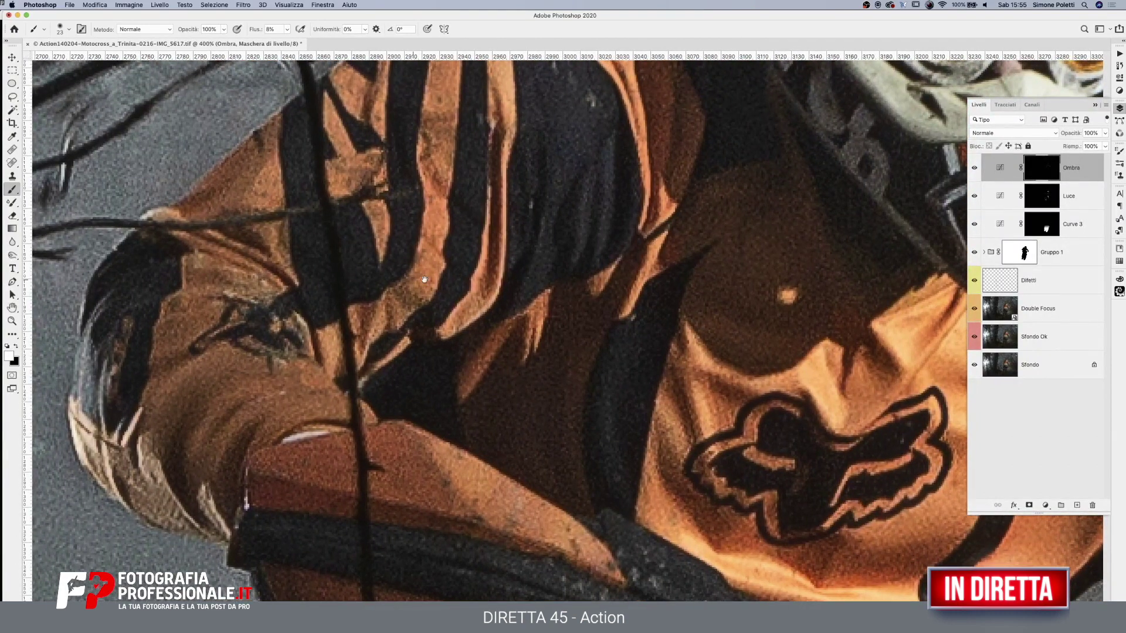
scroll(293, 411, up, 5)
scroll(457, 422, up, 3)
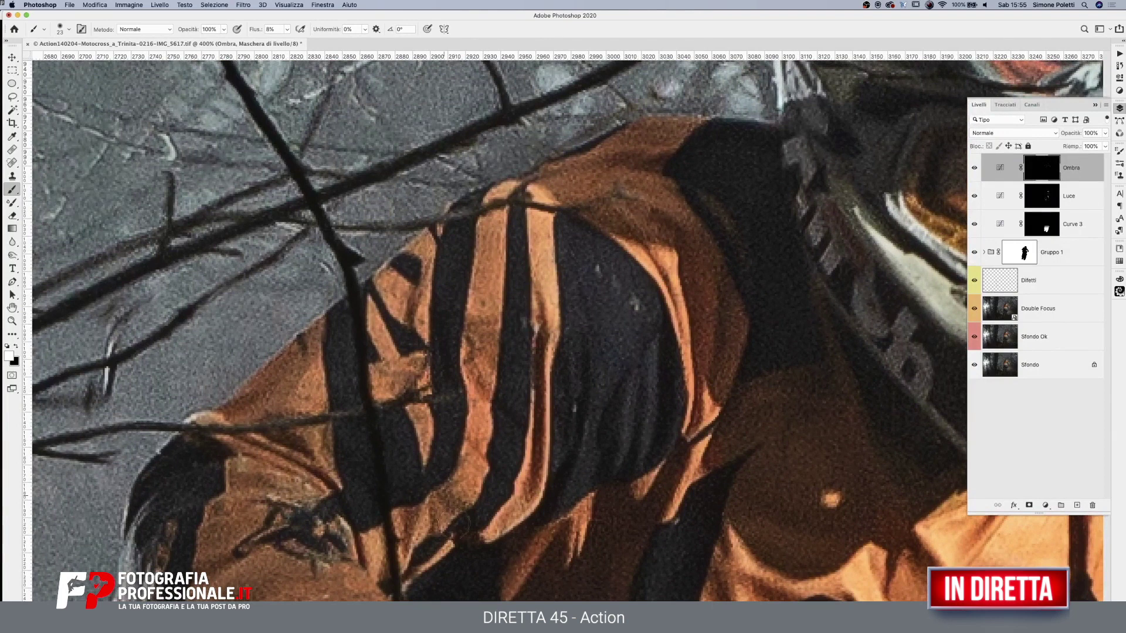
click(12, 320)
Zoom out around the rider and toggle the Ombra layer off and on to compare the darkening
alt+click(733, 317)
alt+click(733, 317)
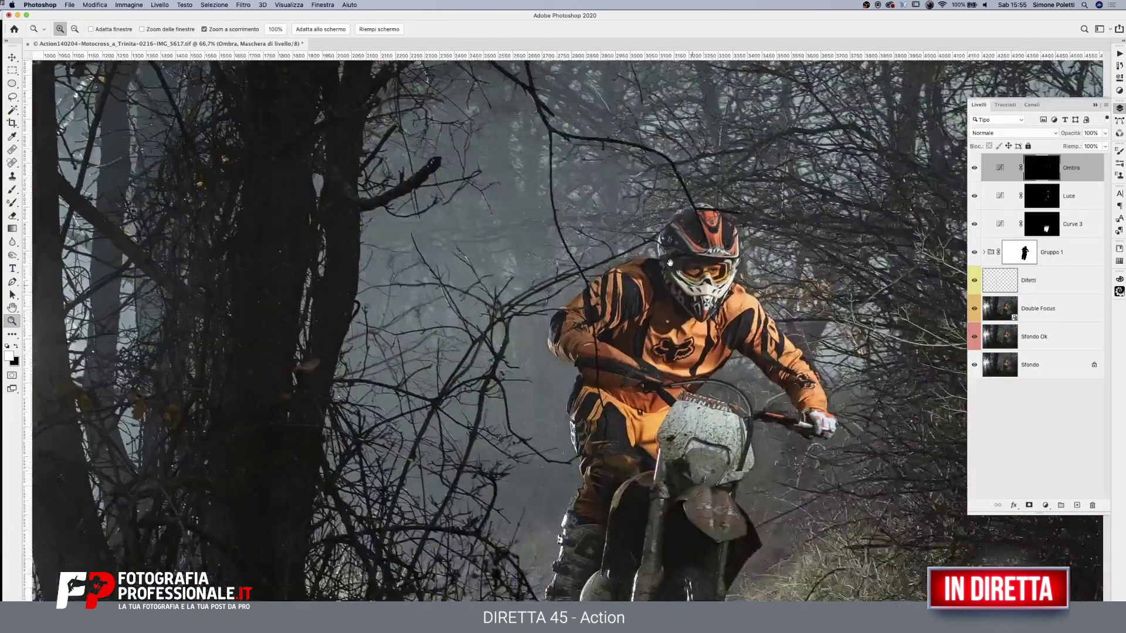
drag(733, 317, 626, 164)
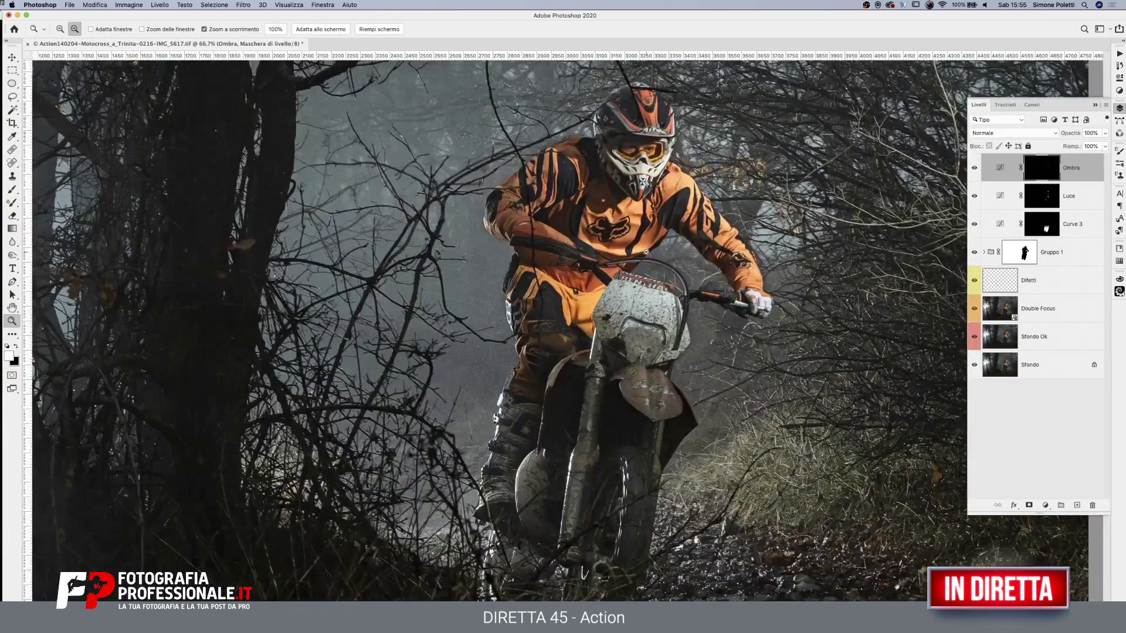
alt+click(621, 284)
click(973, 168)
click(974, 168)
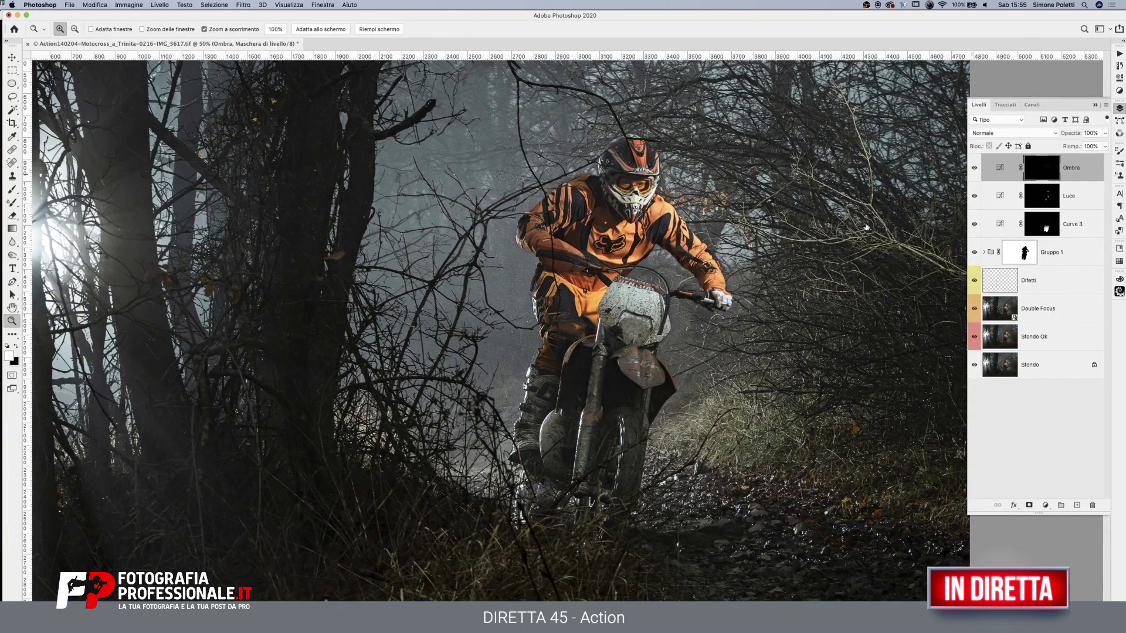
alt+click(610, 244)
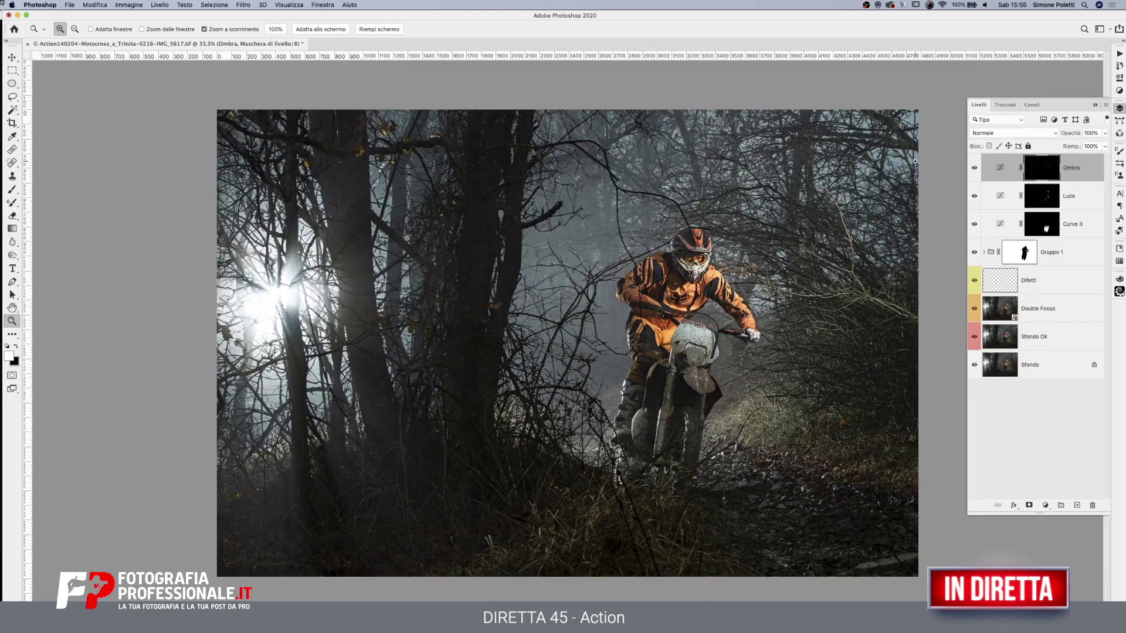
Darken the front fender and fork on the Ombra mask with a larger brush, then compare without Ombra
click(724, 374)
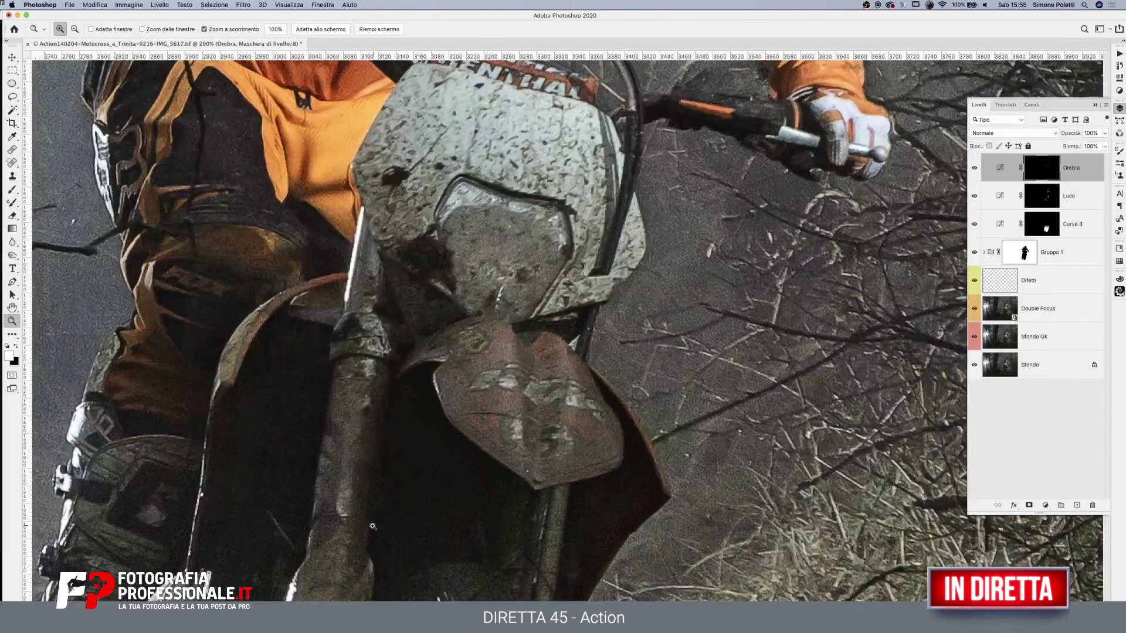
click(11, 189)
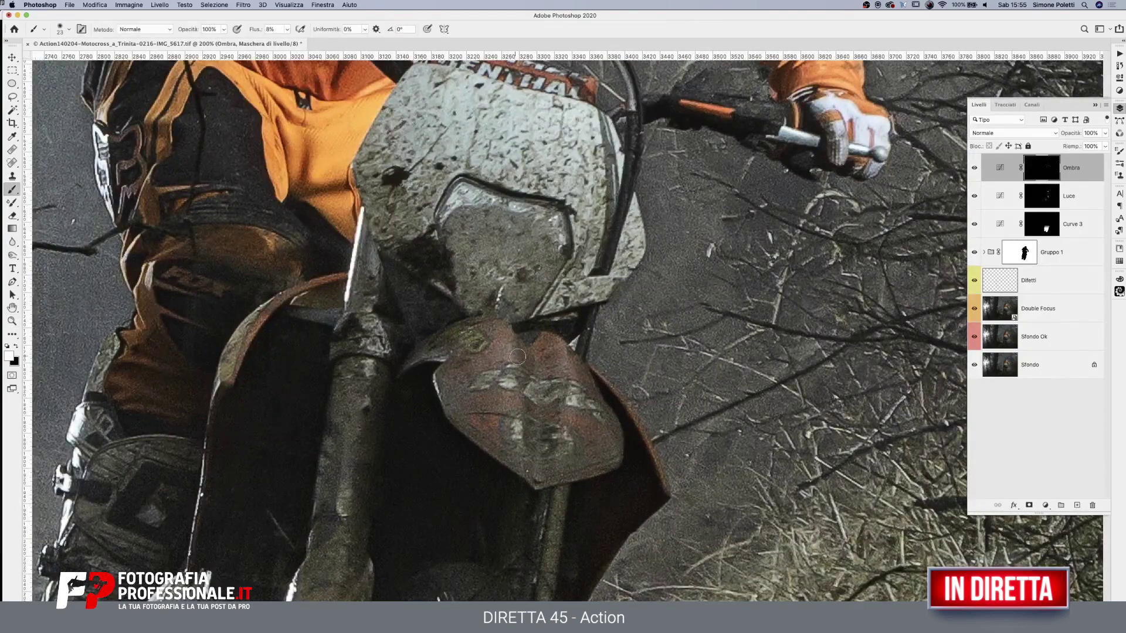
key(bracketright)
key(bracketright)
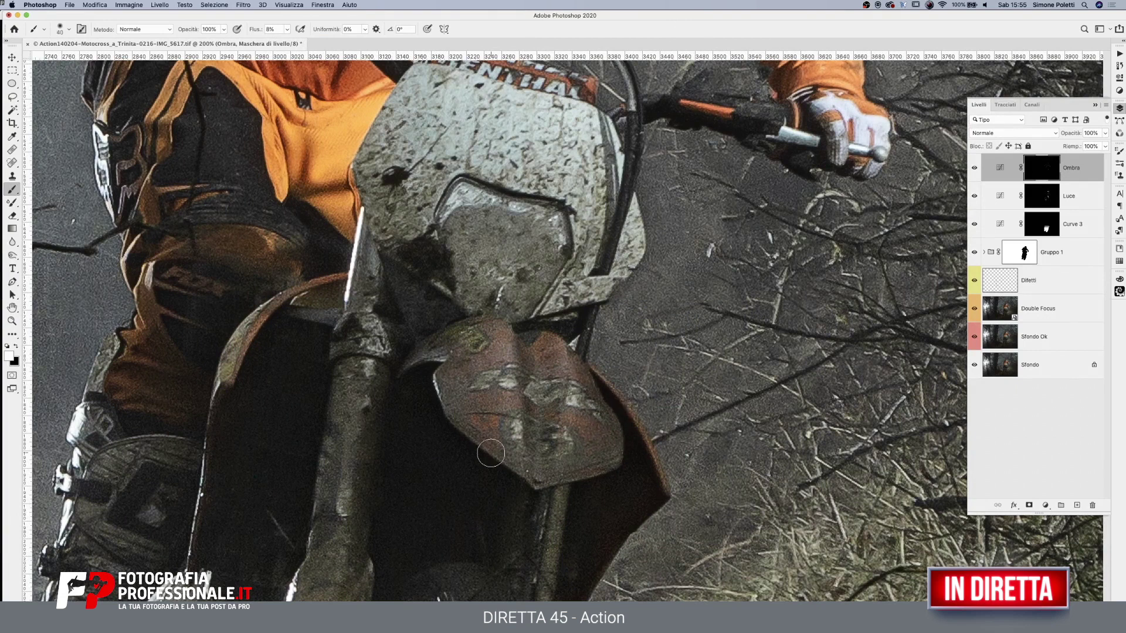
mouse_move(500, 488)
mouse_down()
mouse_move(575, 266)
mouse_move(730, 200)
mouse_move(544, 367)
mouse_up()
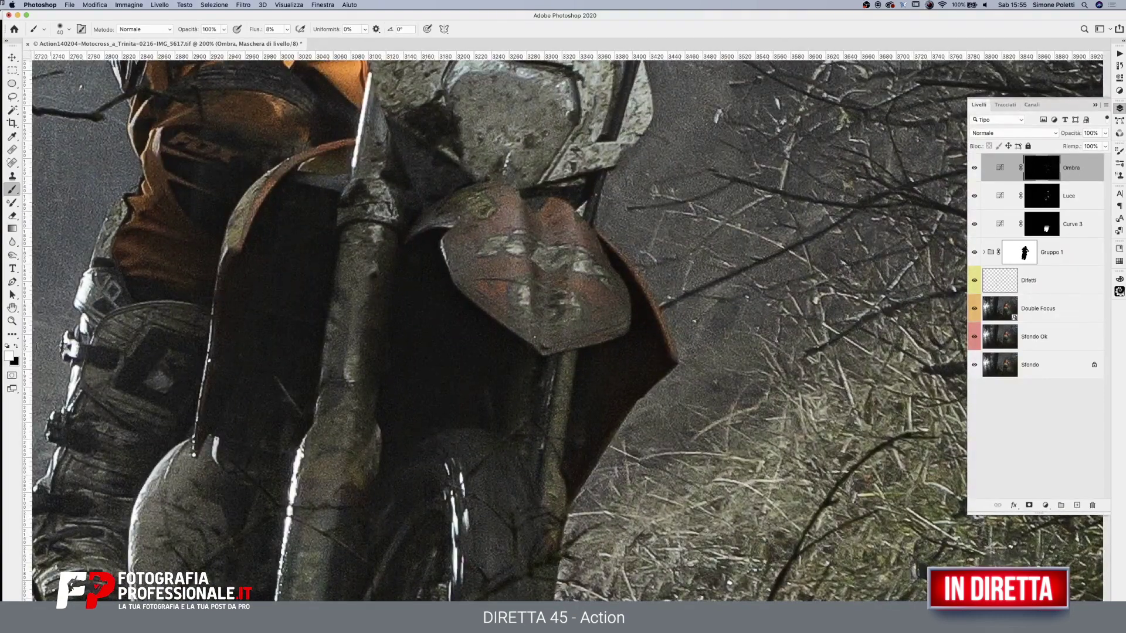
key(z)
mouse_move(598, 431)
mouse_down()
mouse_move(565, 292)
mouse_move(761, 456)
mouse_up()
alt+click(674, 384)
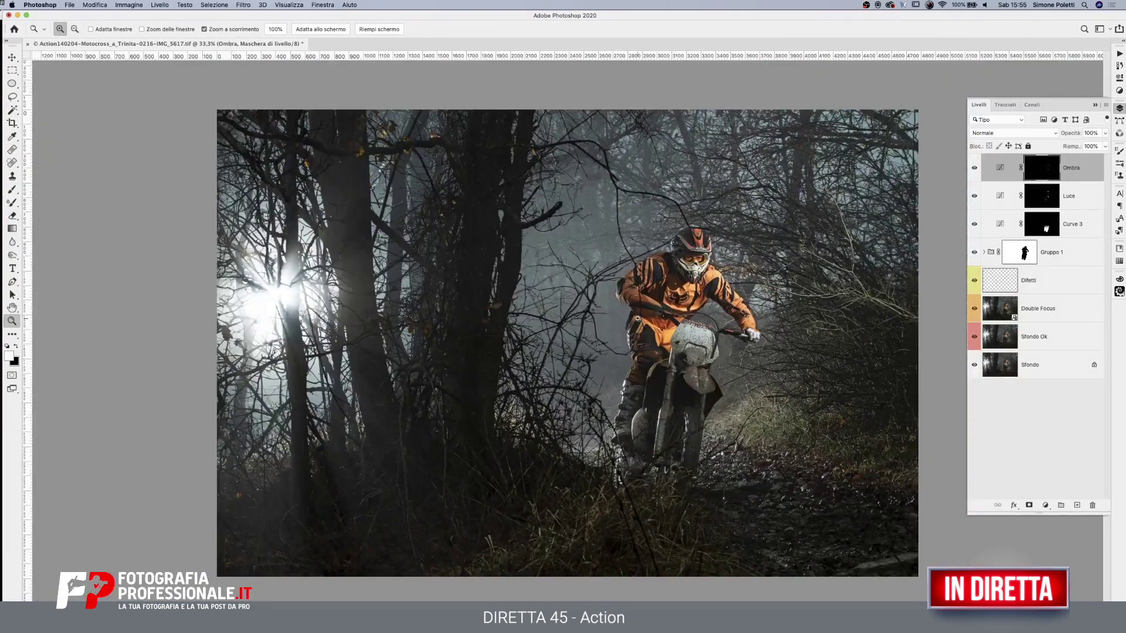
click(973, 170)
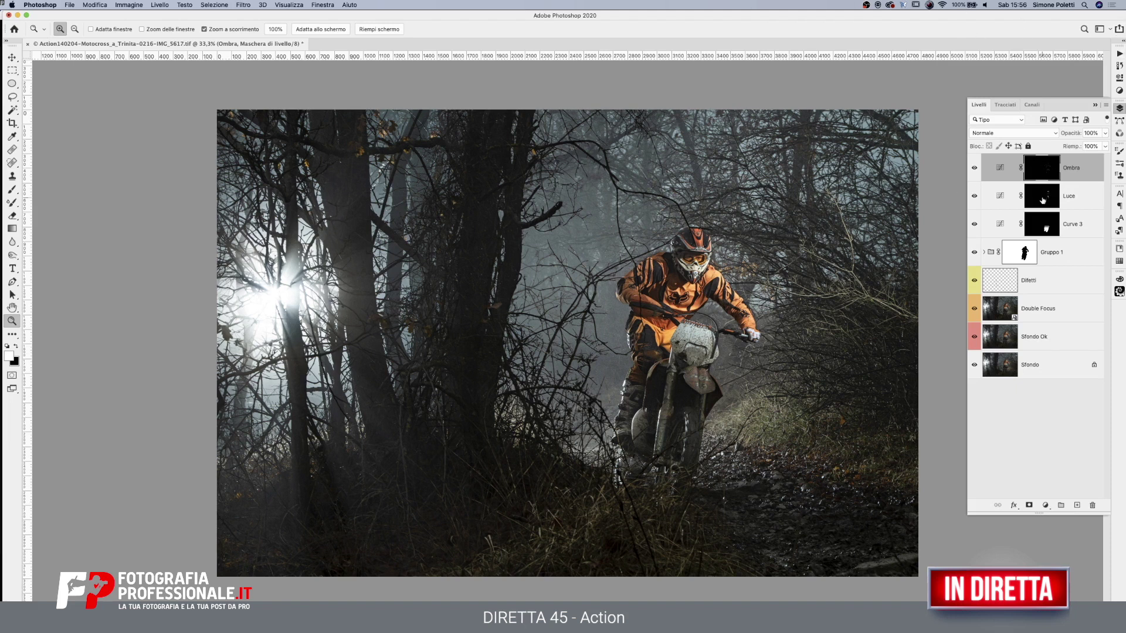
Inspect the rider and branches up close, comparing the photo with and without Ombra
click(975, 170)
click(1037, 196)
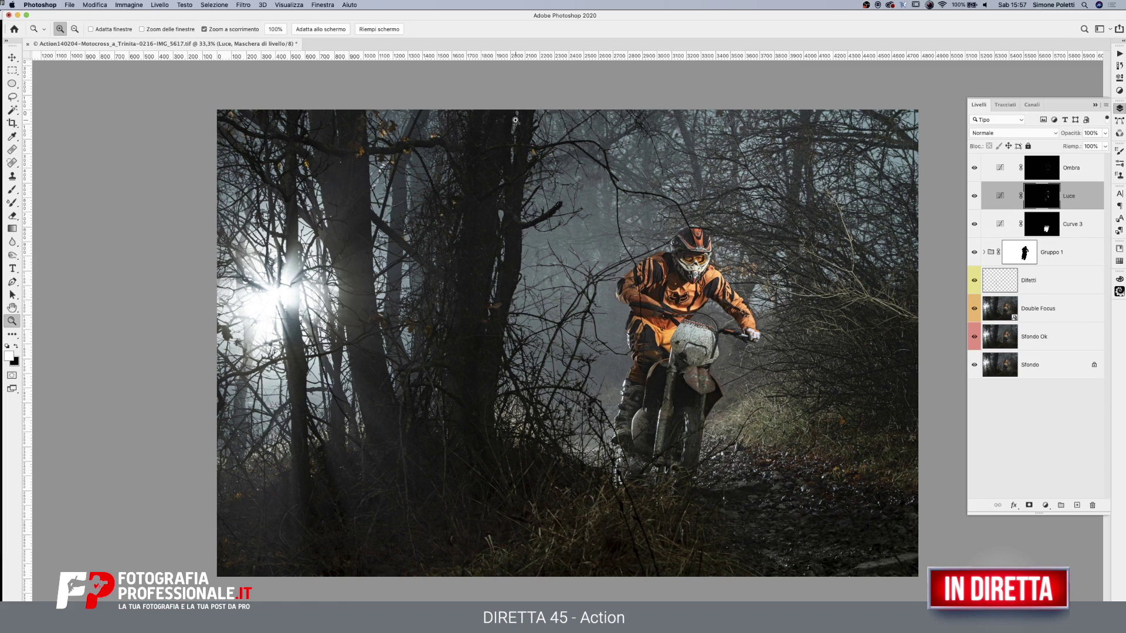
mouse_move(783, 309)
mouse_down()
mouse_move(546, 385)
mouse_move(682, 368)
mouse_up()
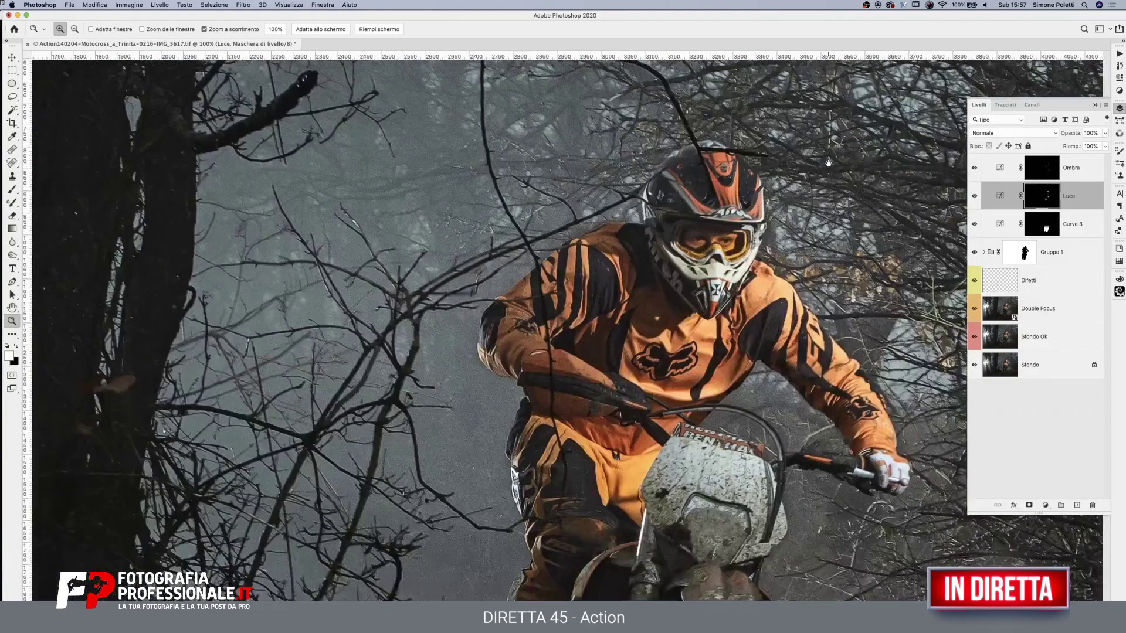
drag(694, 350, 829, 164)
drag(699, 280, 770, 228)
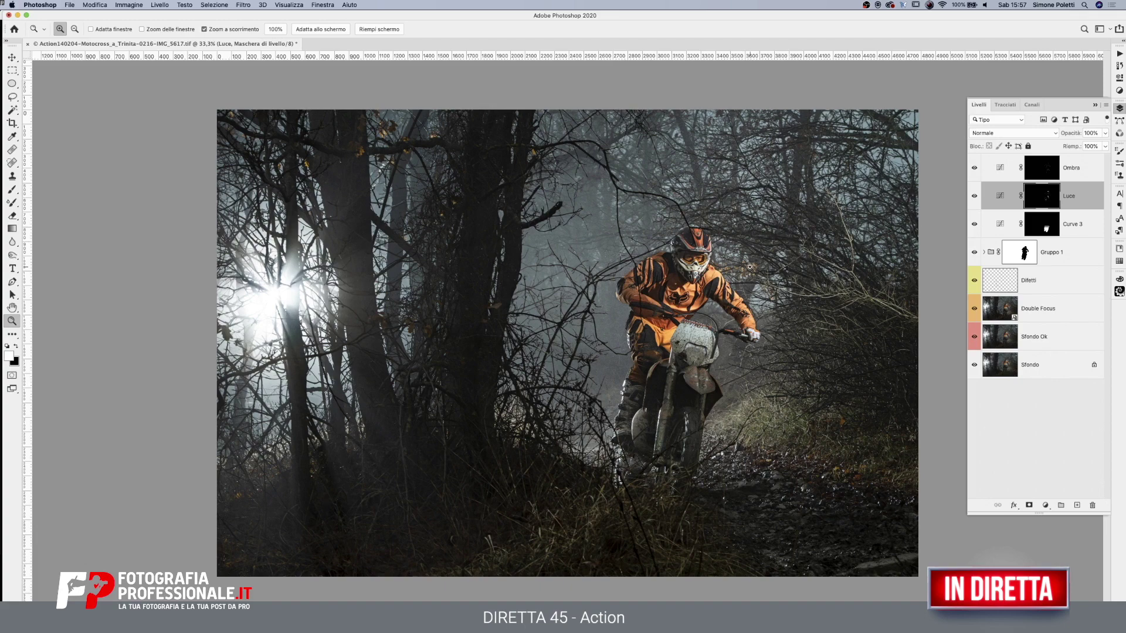
drag(824, 297, 698, 255)
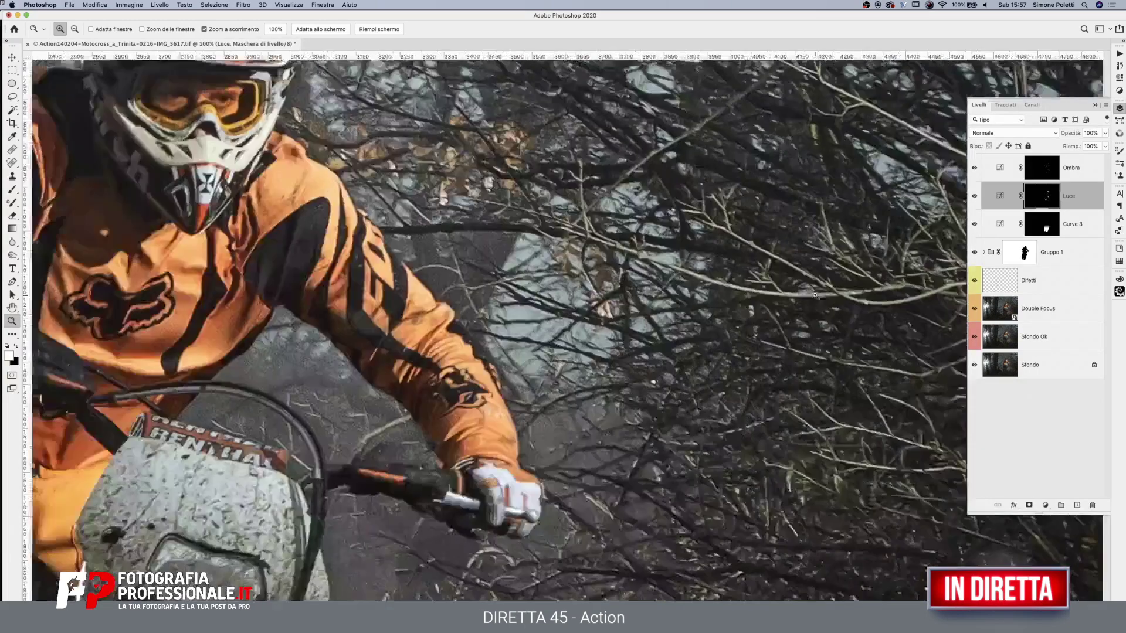
scroll(698, 255, up, 5)
scroll(732, 317, right, 5)
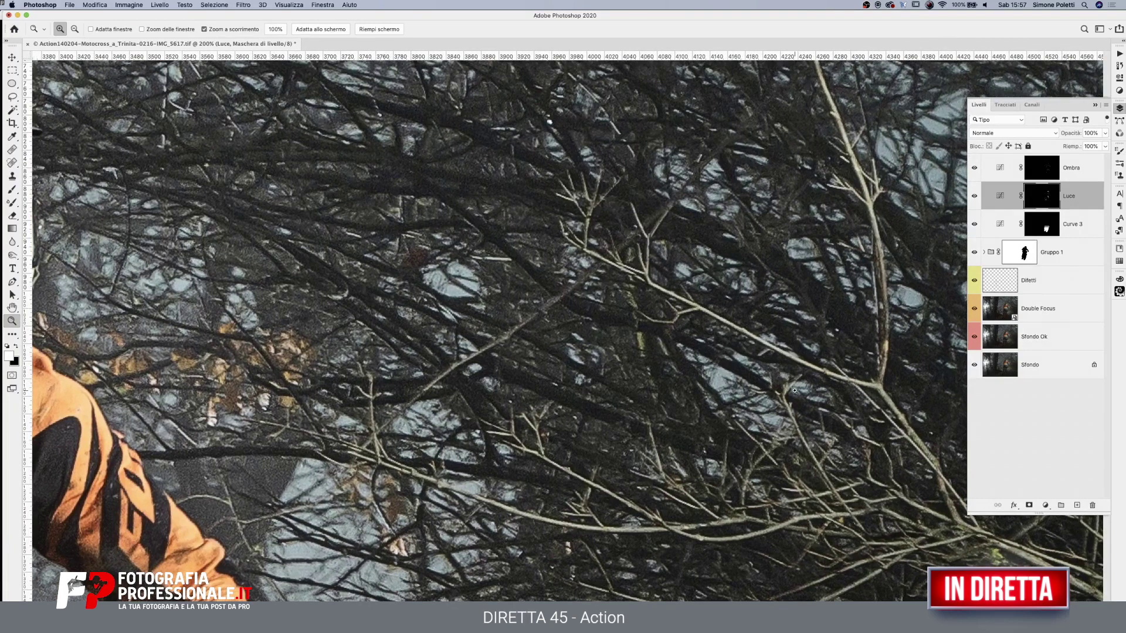
alt+click(600, 376)
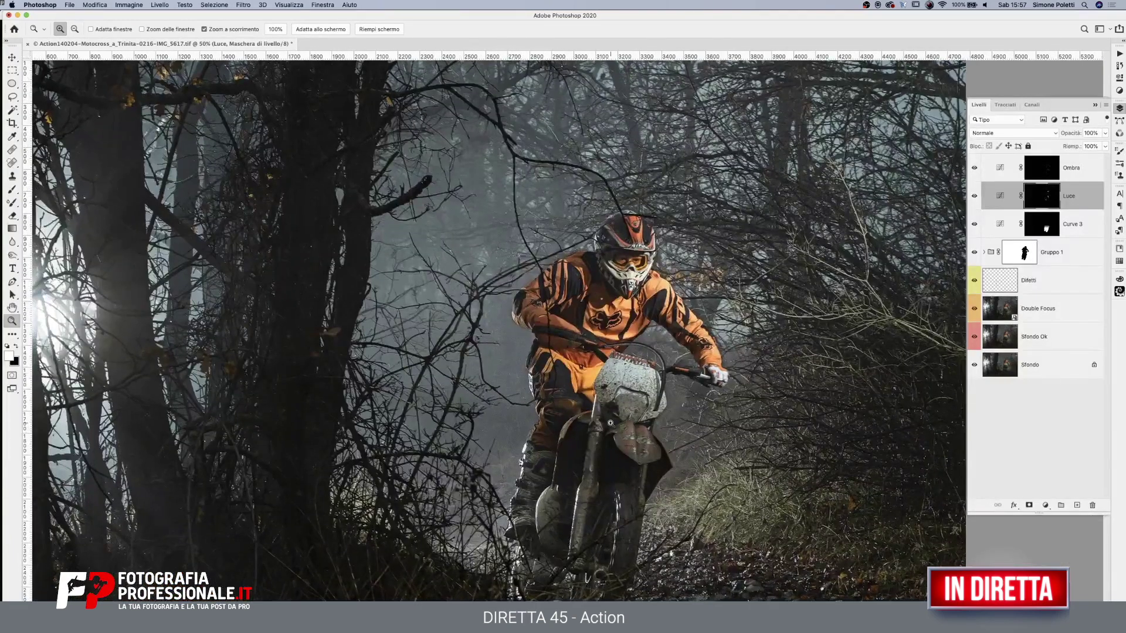
alt+click(617, 374)
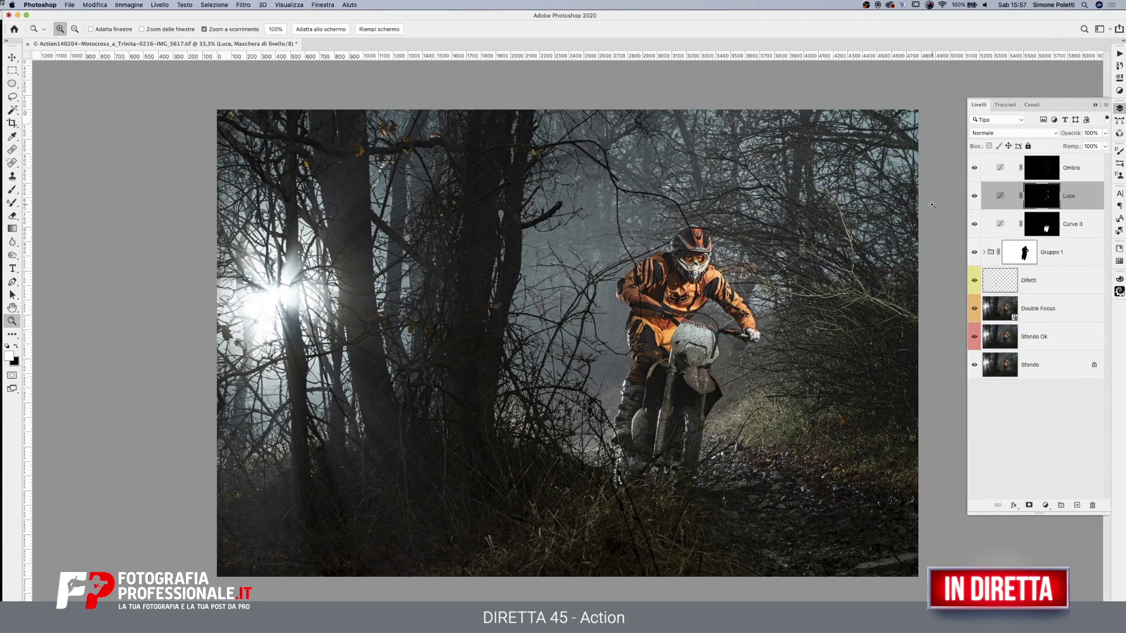
Group the layers from Ombra to Gruppo 1 as 'Correzione Toni' with a green label
shift+click(1079, 165)
shift+click(1065, 251)
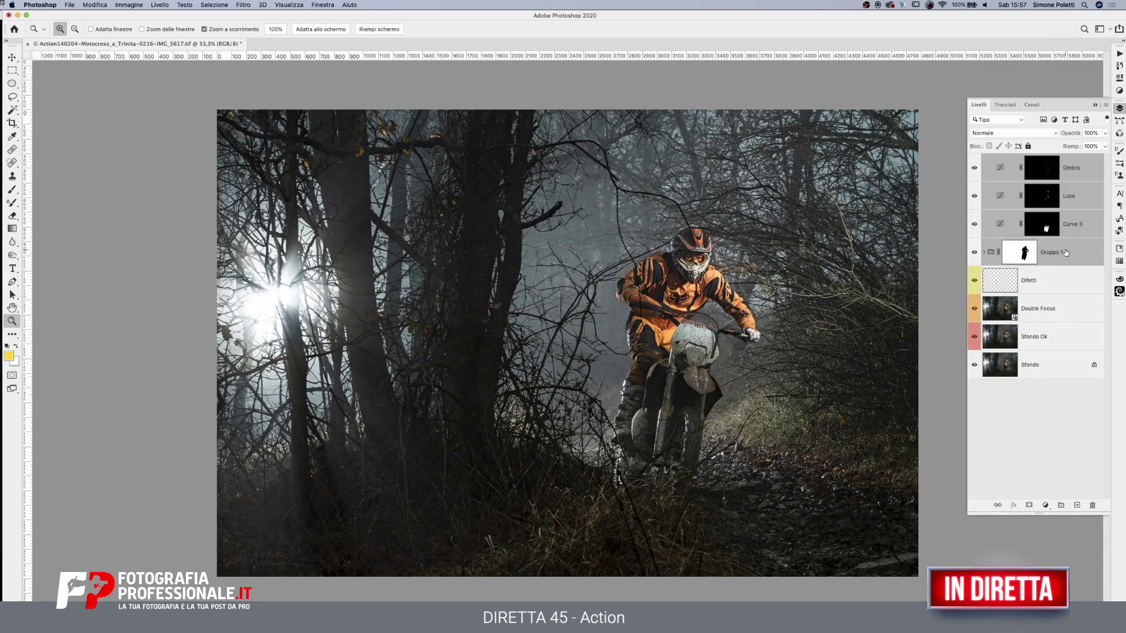
key(super+g)
double_click(1015, 159)
text(Correzione Toni)
key(Return)
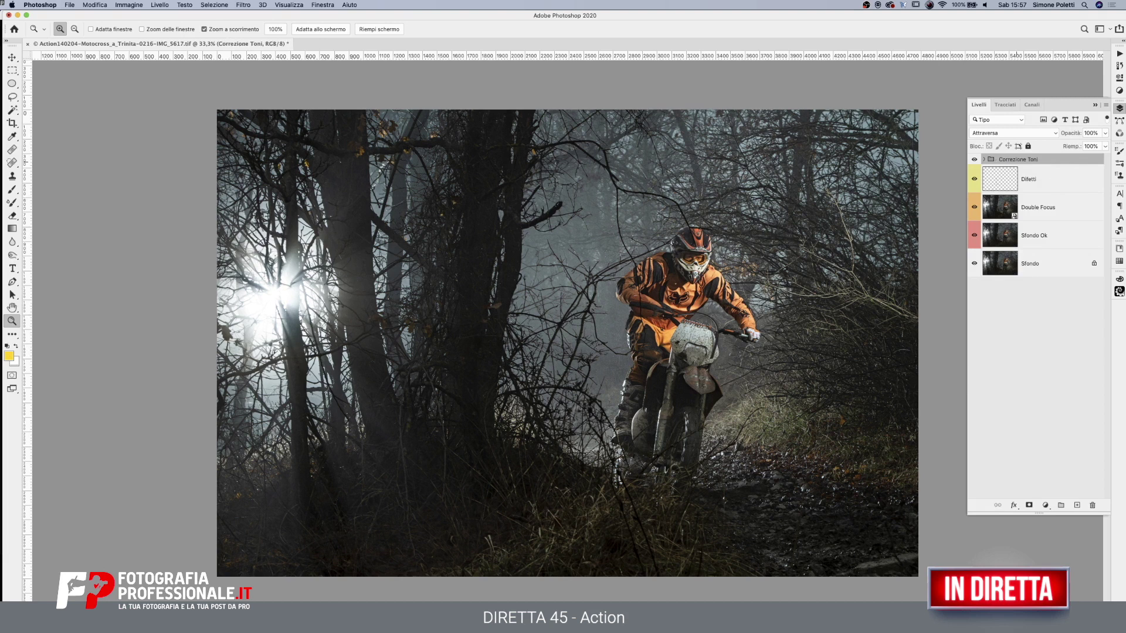
right_click(1061, 163)
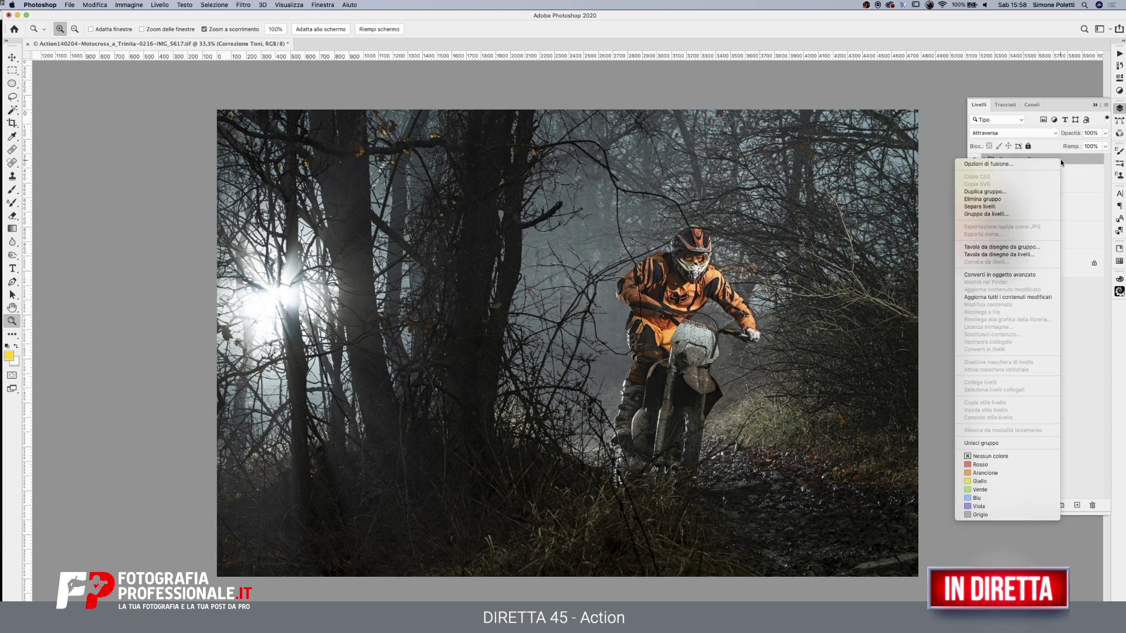
click(1032, 489)
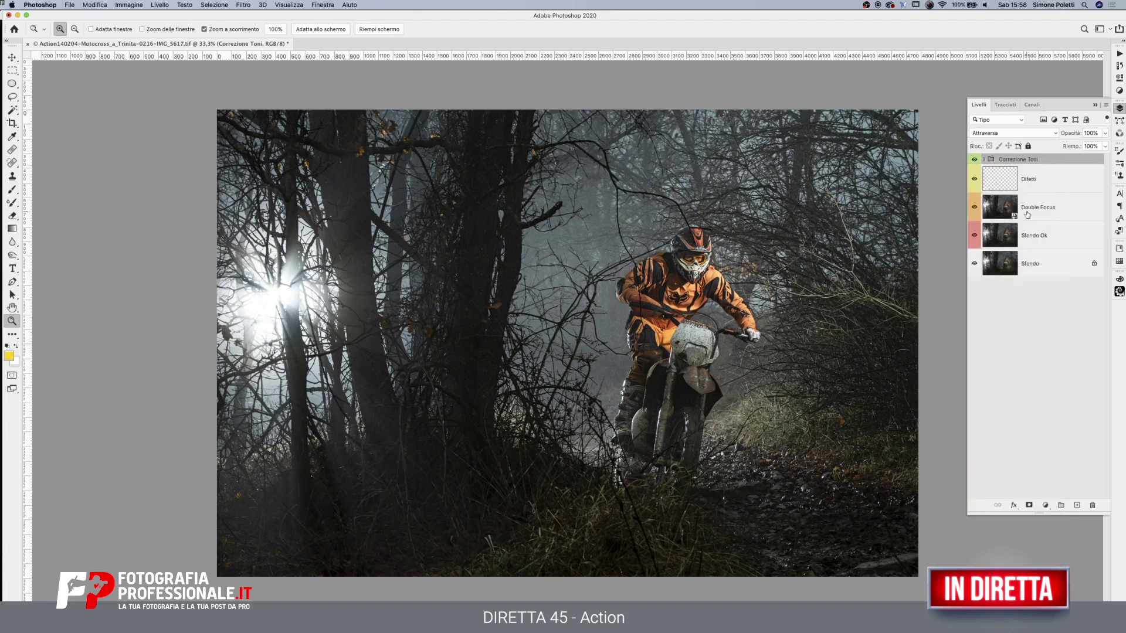
click(1044, 505)
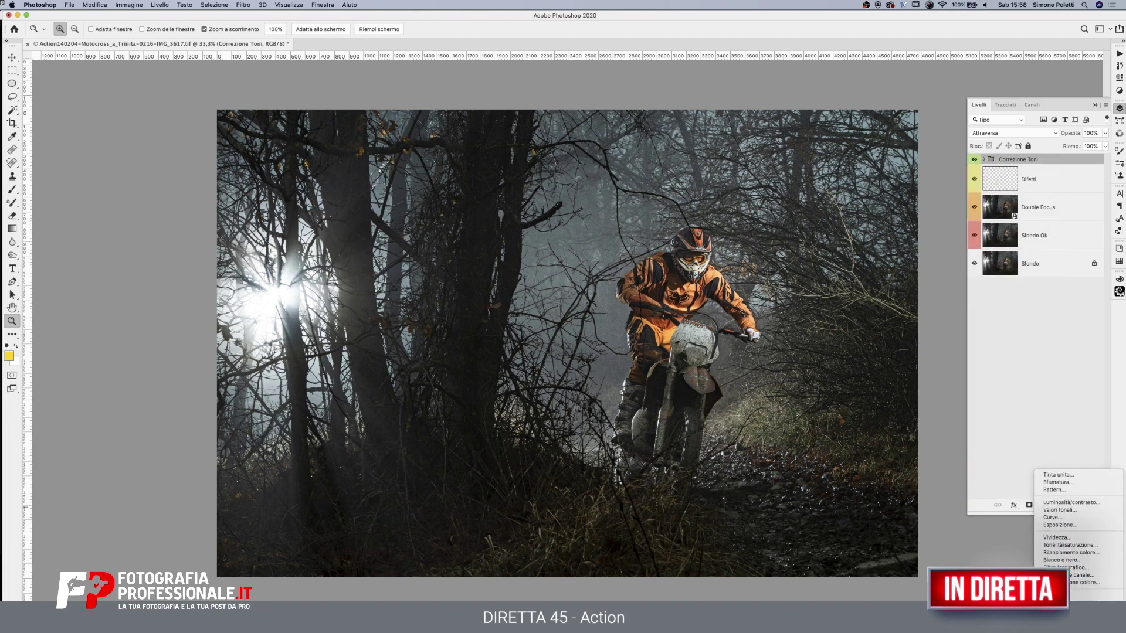
Add an aqua-green Tinta unita fill in Colore blend mode at about 20% opacity
click(1058, 475)
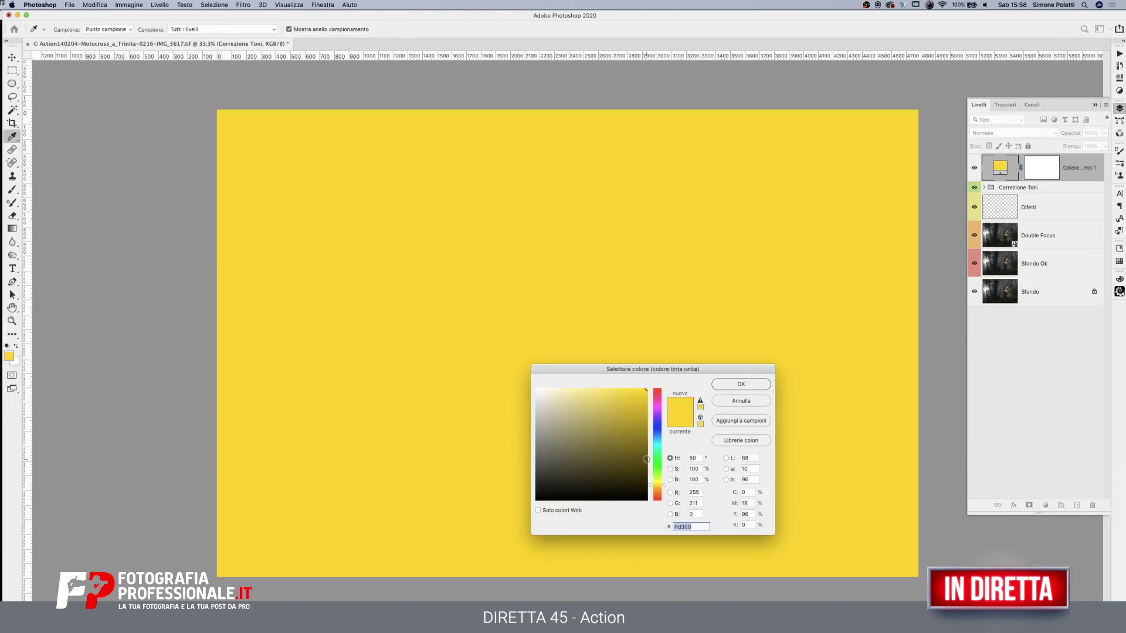
click(649, 461)
drag(649, 461, 654, 452)
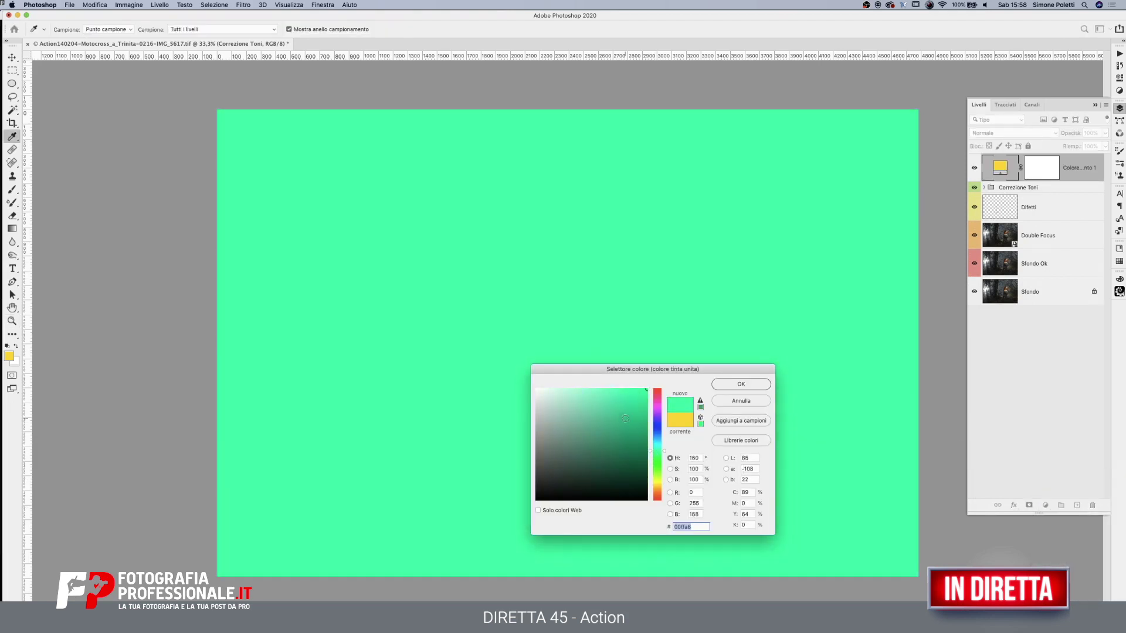
click(741, 384)
key(z)
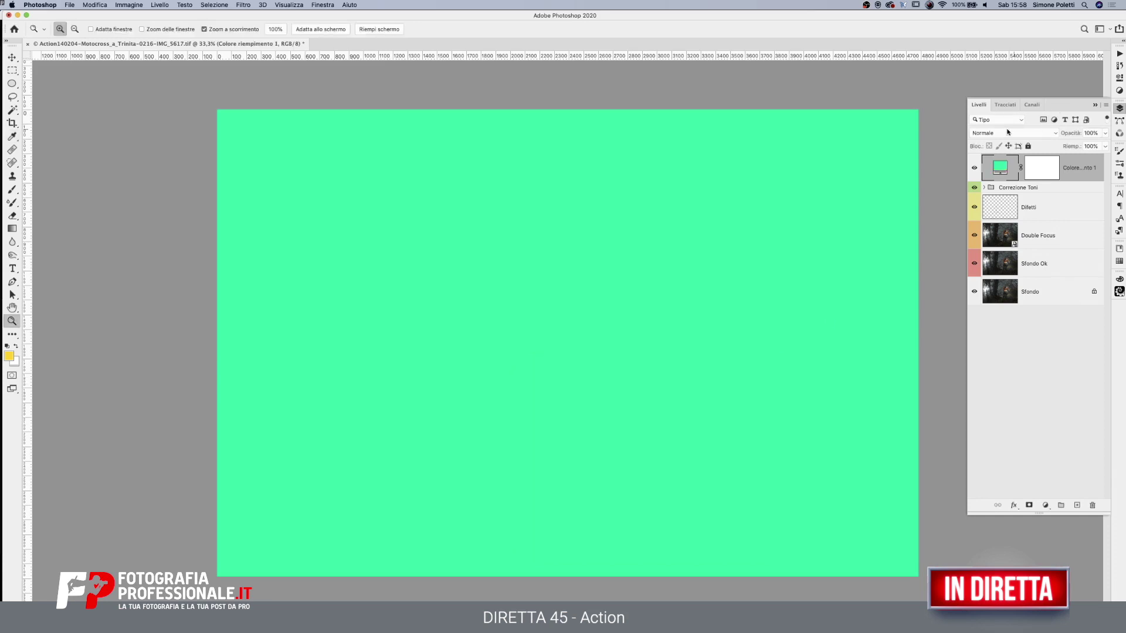
click(1007, 132)
click(983, 345)
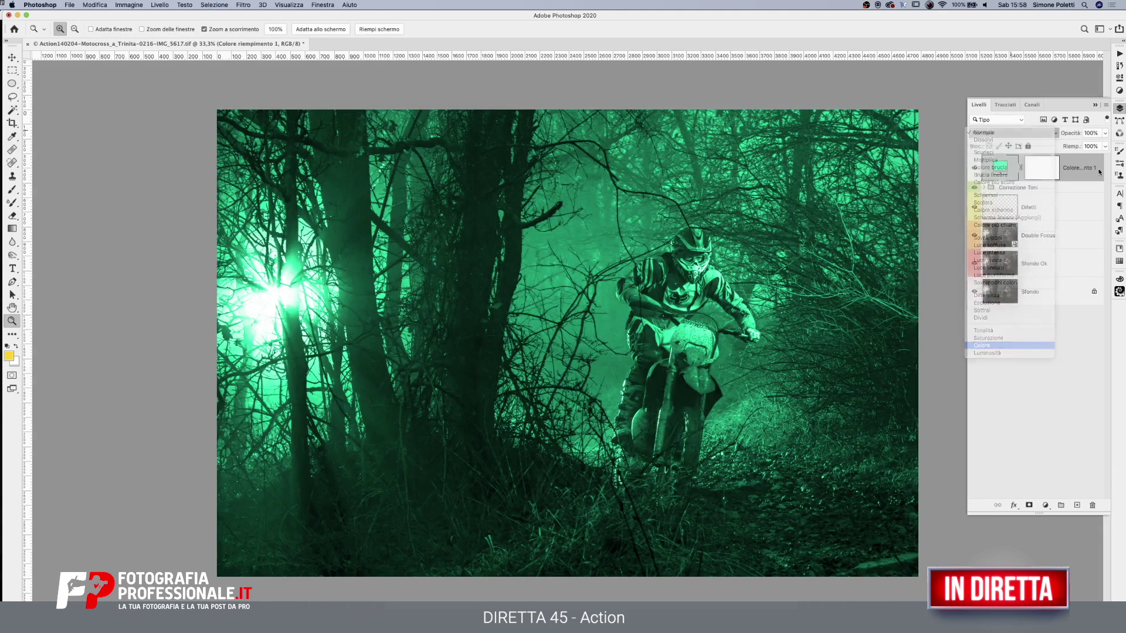
click(1105, 133)
drag(1078, 148, 1071, 147)
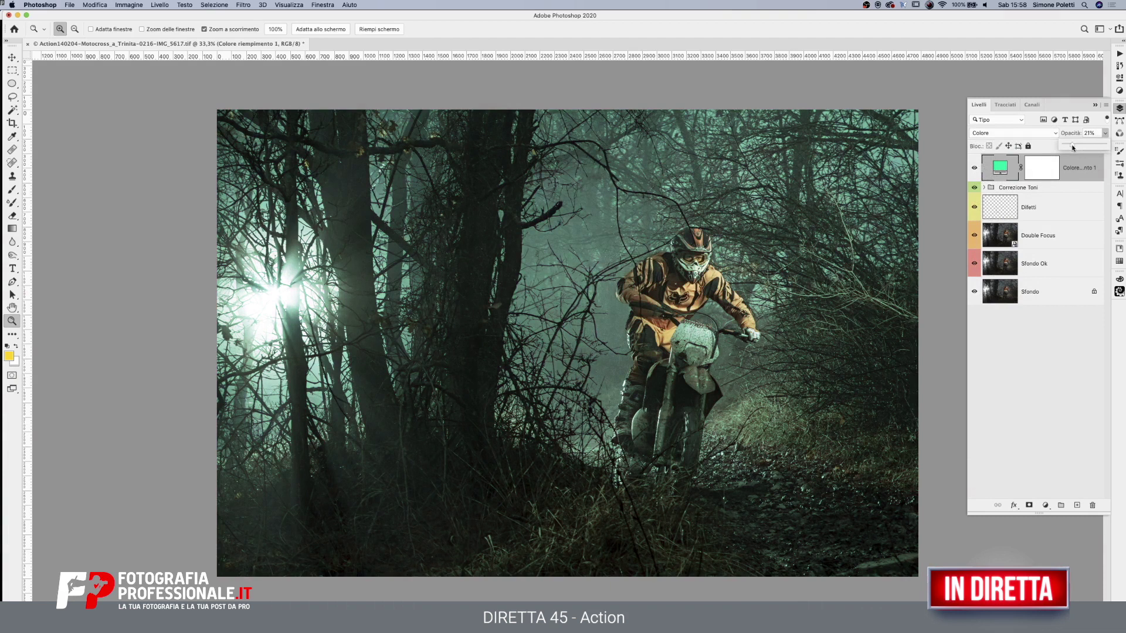
Shift the tint slightly yellower and use Blend If to keep it out of the shadows
double_click(989, 169)
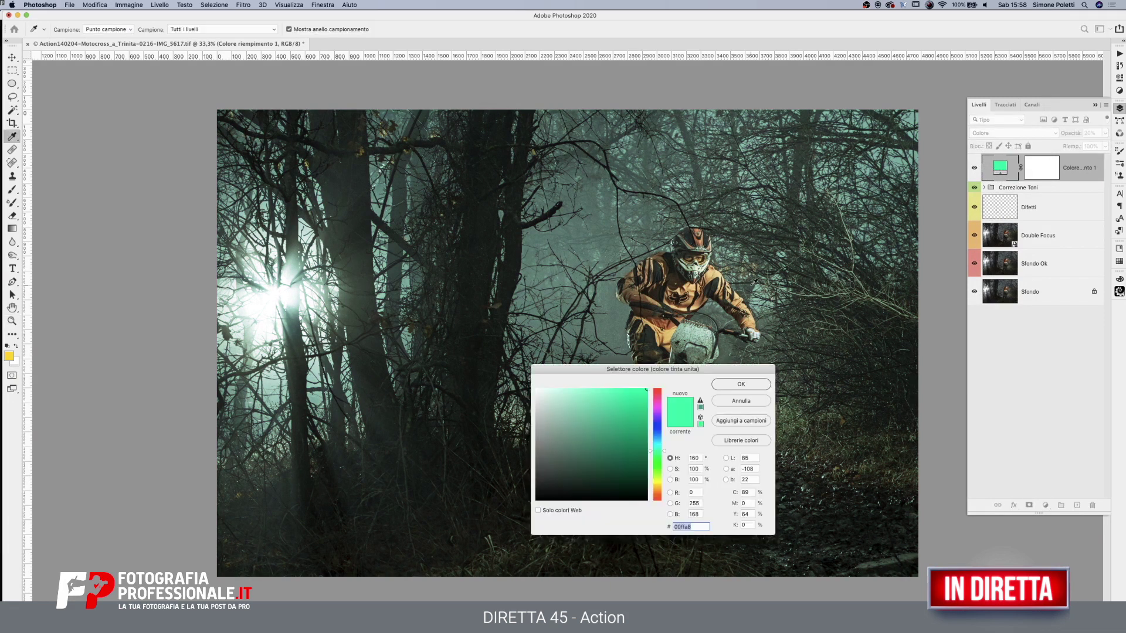
mouse_move(649, 453)
mouse_down()
mouse_move(649, 473)
mouse_move(650, 451)
mouse_up()
click(740, 385)
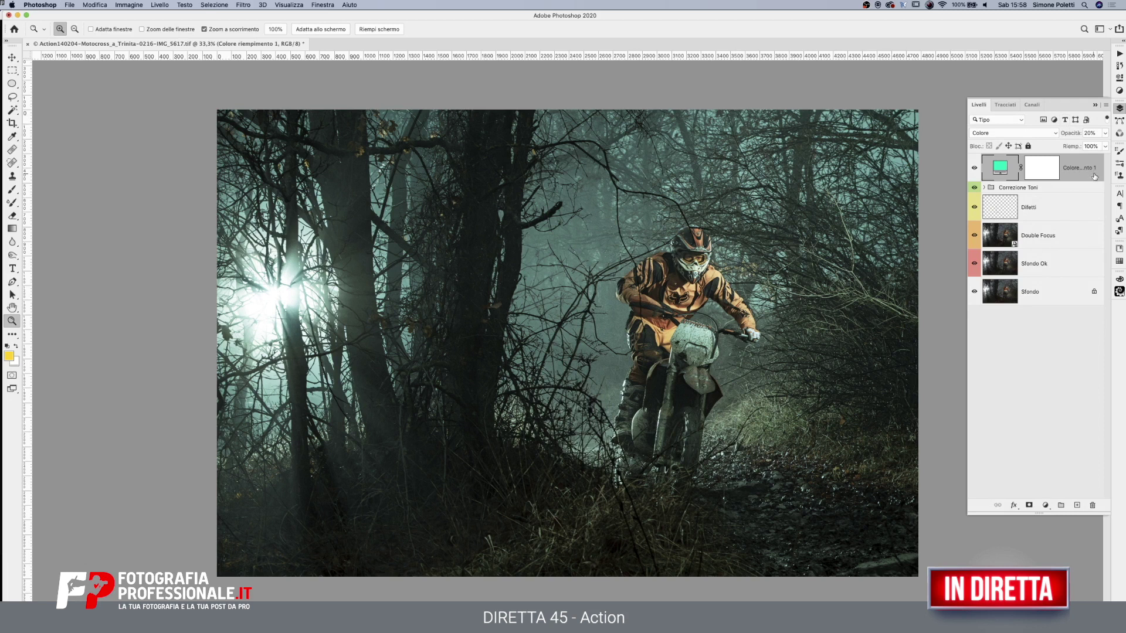
double_click(1094, 177)
drag(823, 331, 856, 335)
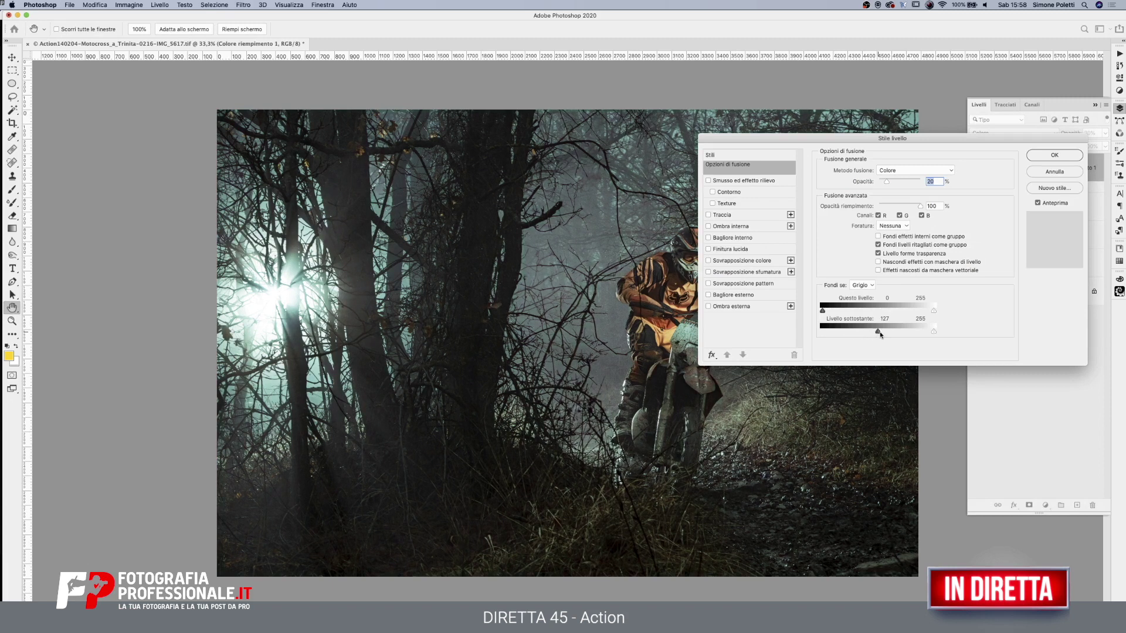
mouse_move(859, 332)
mouse_down()
mouse_move(898, 334)
mouse_move(849, 332)
mouse_up()
click(1054, 154)
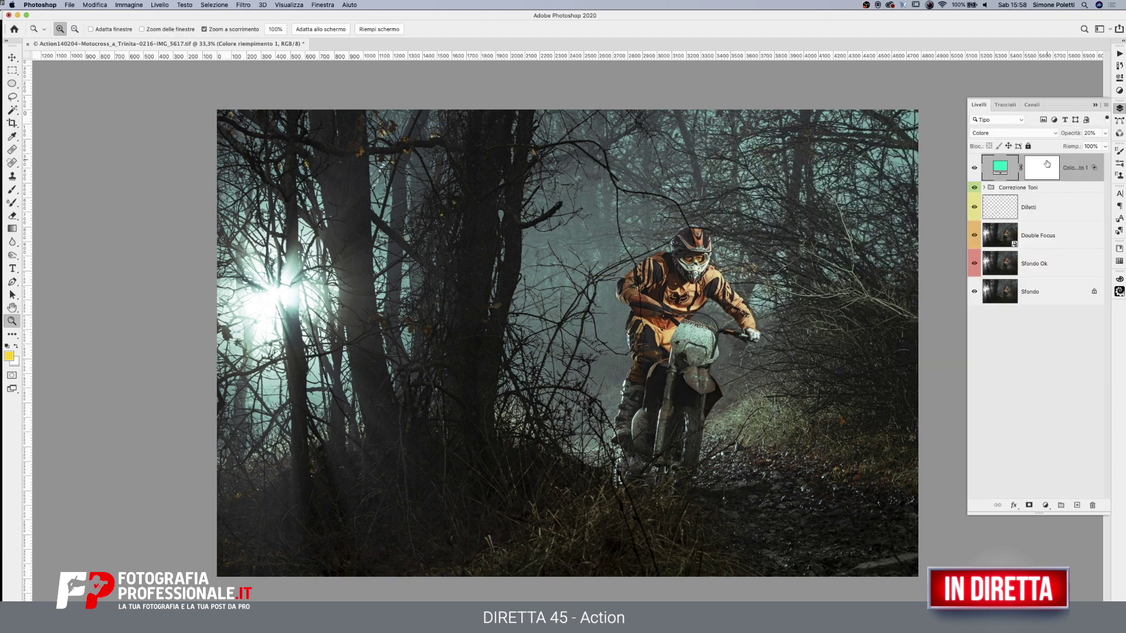
Copy the rider mask onto the teal fill, then wrap it in a masked Gruppo 2
click(996, 188)
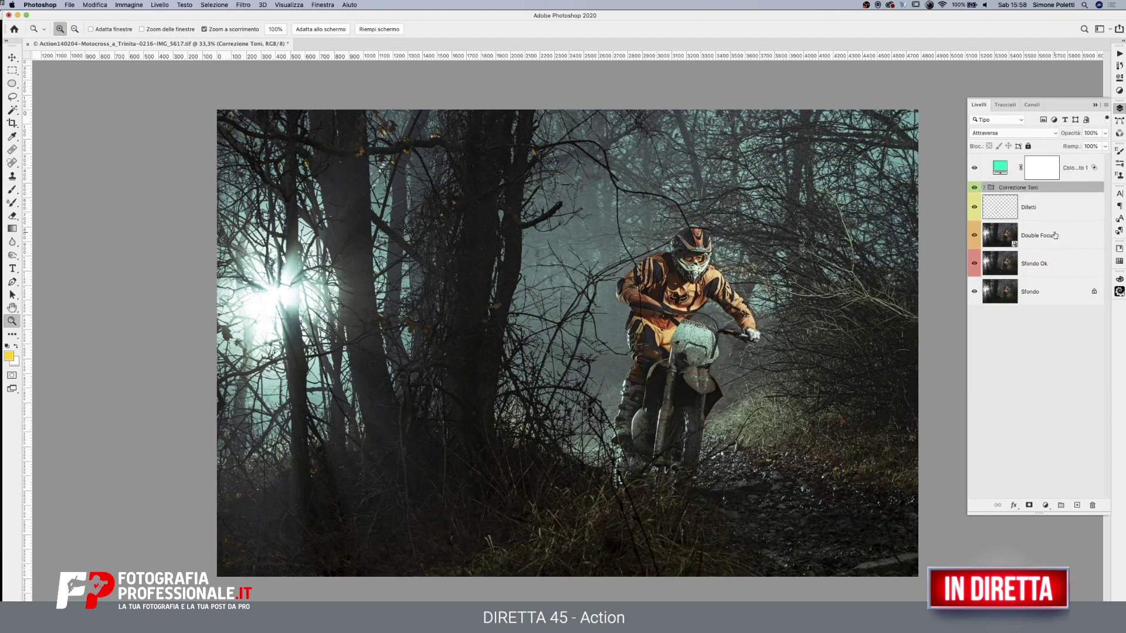
click(984, 187)
drag(1050, 291, 1052, 212)
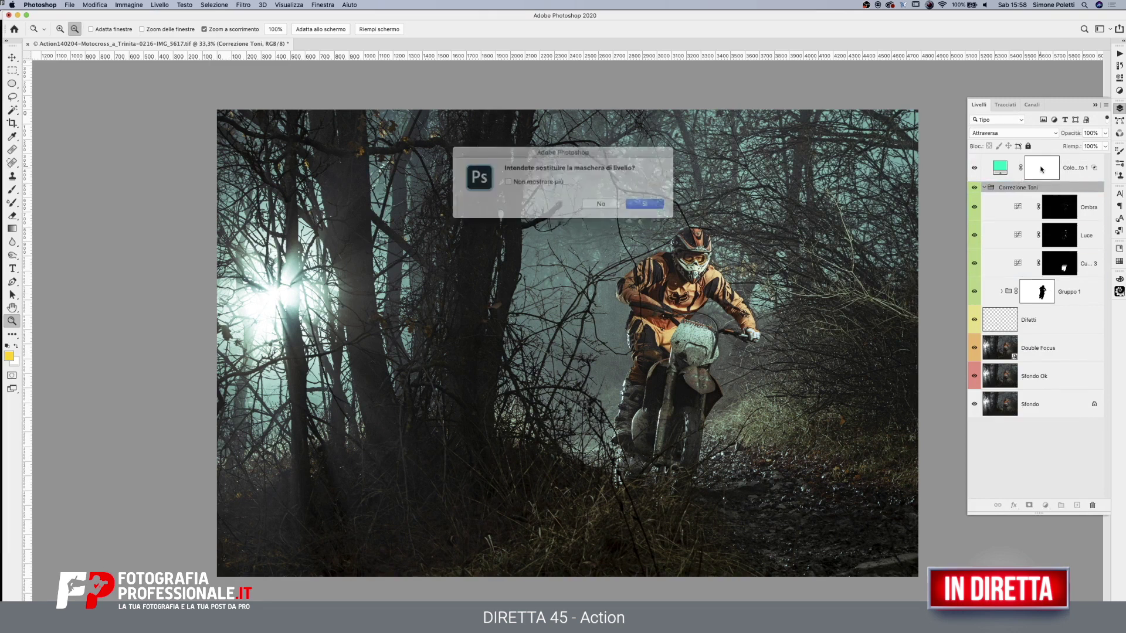
click(639, 202)
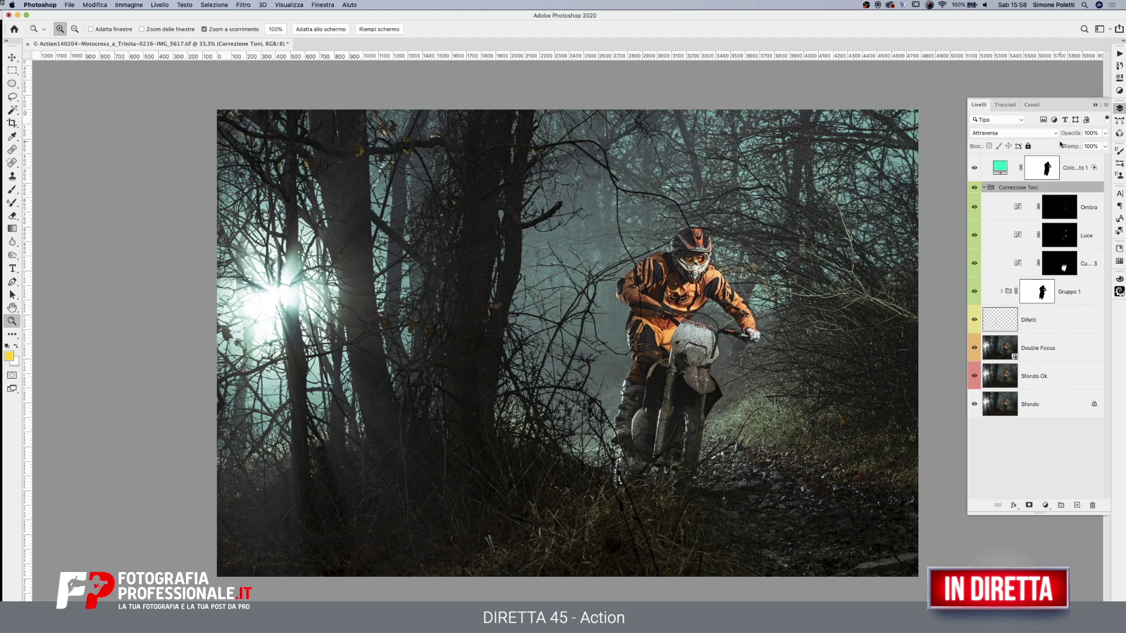
click(1045, 177)
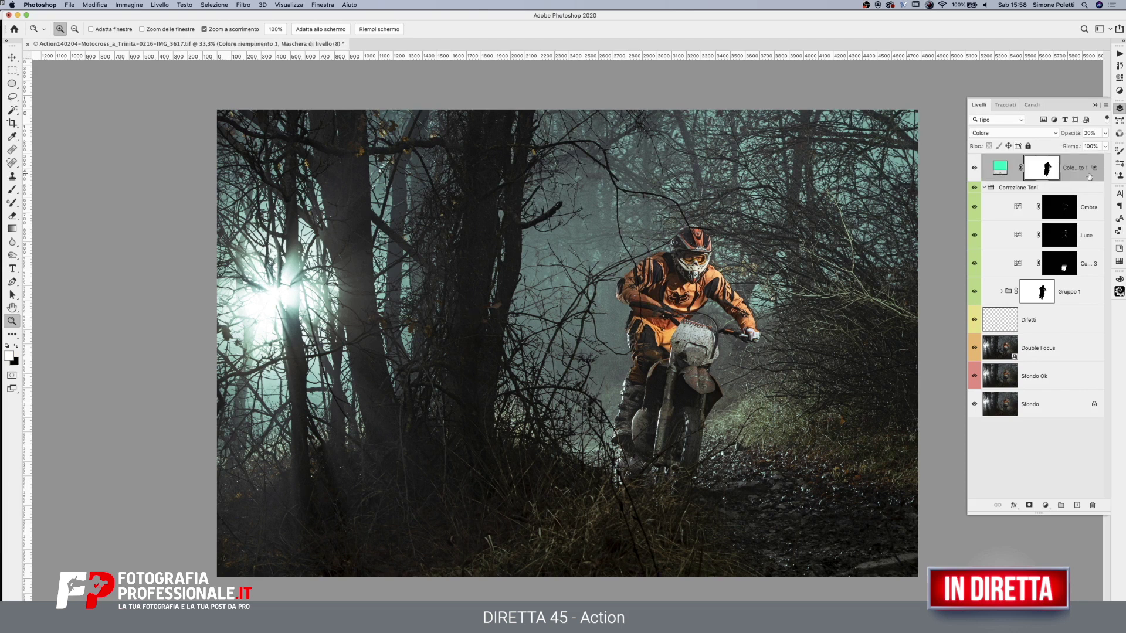
key(ctrl+g)
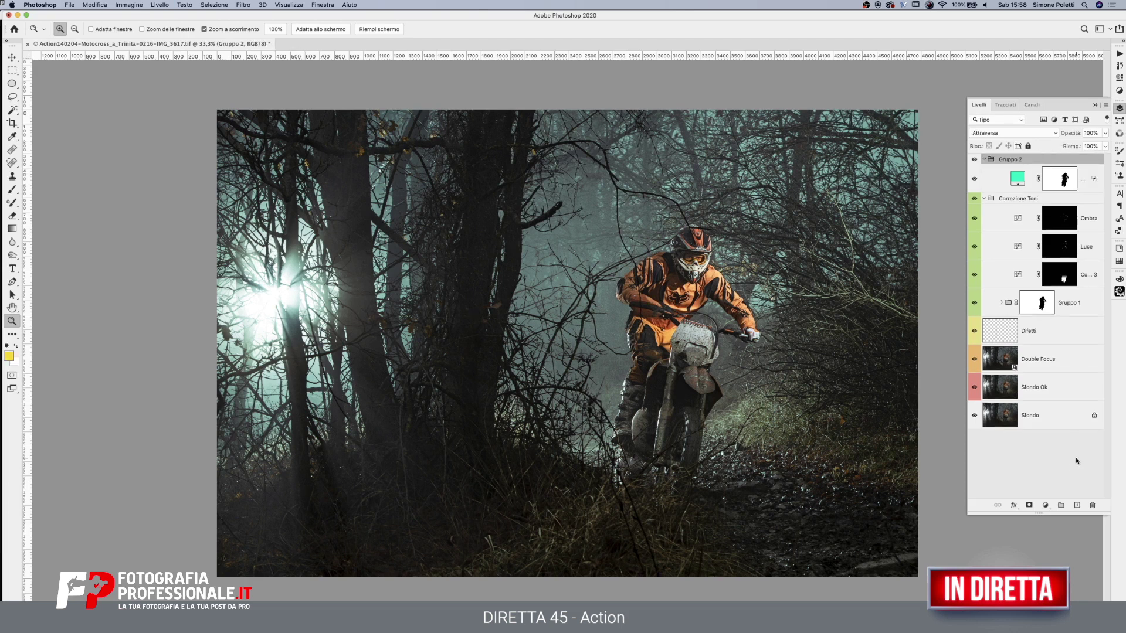
click(1029, 505)
Draw black gradients on the Gruppo 2 mask, fading the teal from the left and bottom
click(12, 228)
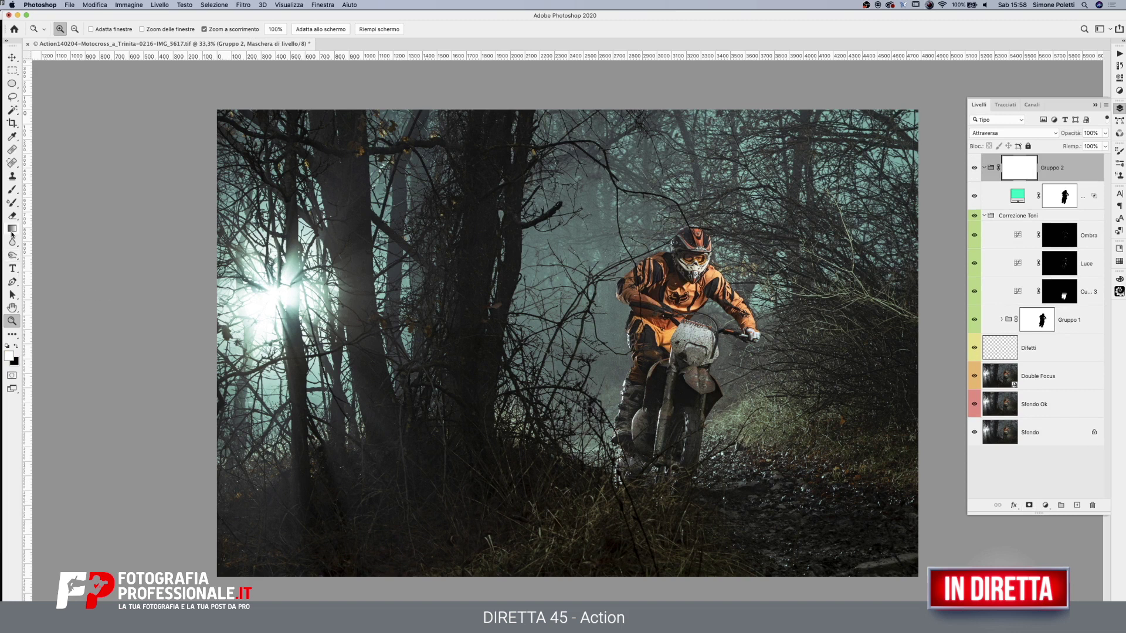
drag(627, 515, 628, 350)
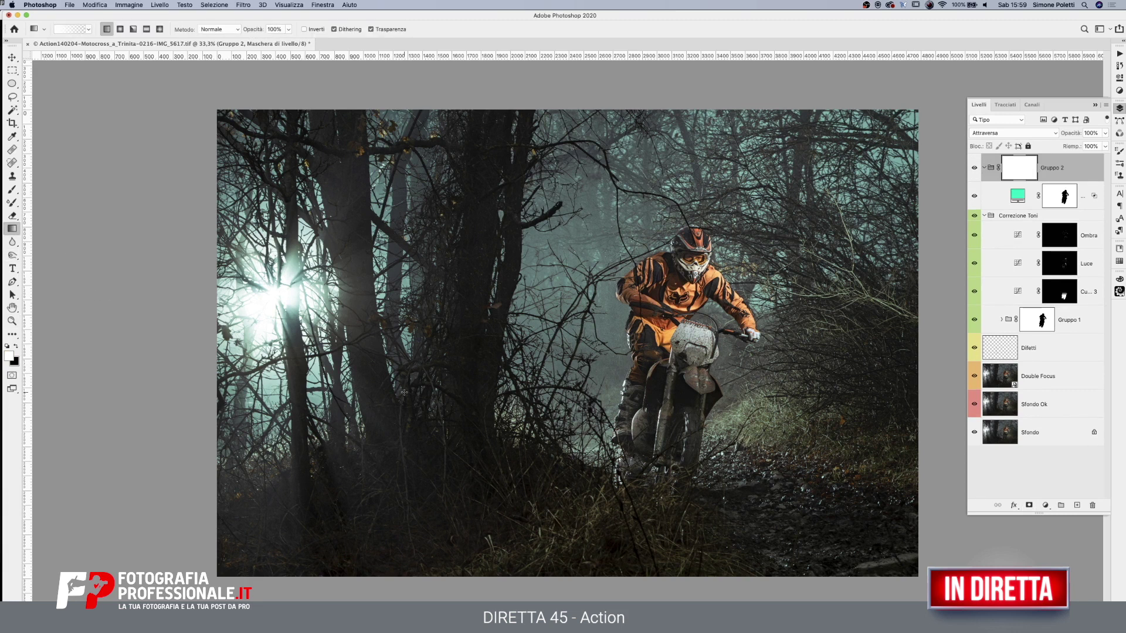
drag(393, 309, 503, 309)
key(x)
drag(418, 293, 484, 294)
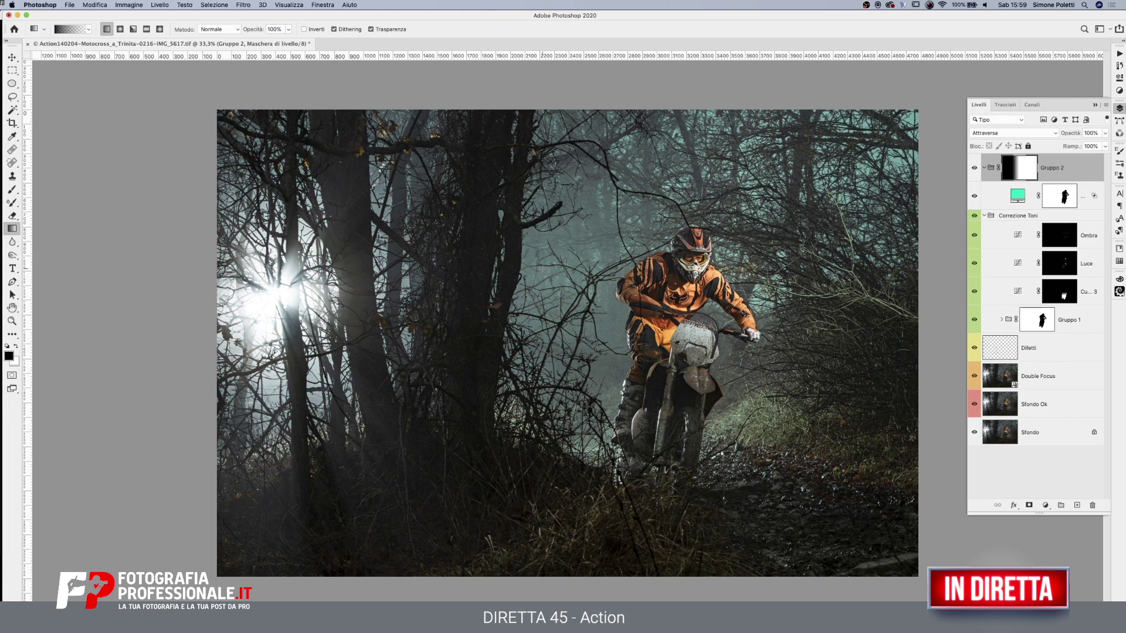
drag(663, 526, 664, 302)
click(974, 170)
Reset the mask and redraw a diagonal gradient keeping the teal only in the upper right
click(12, 320)
key(ctrl+minus)
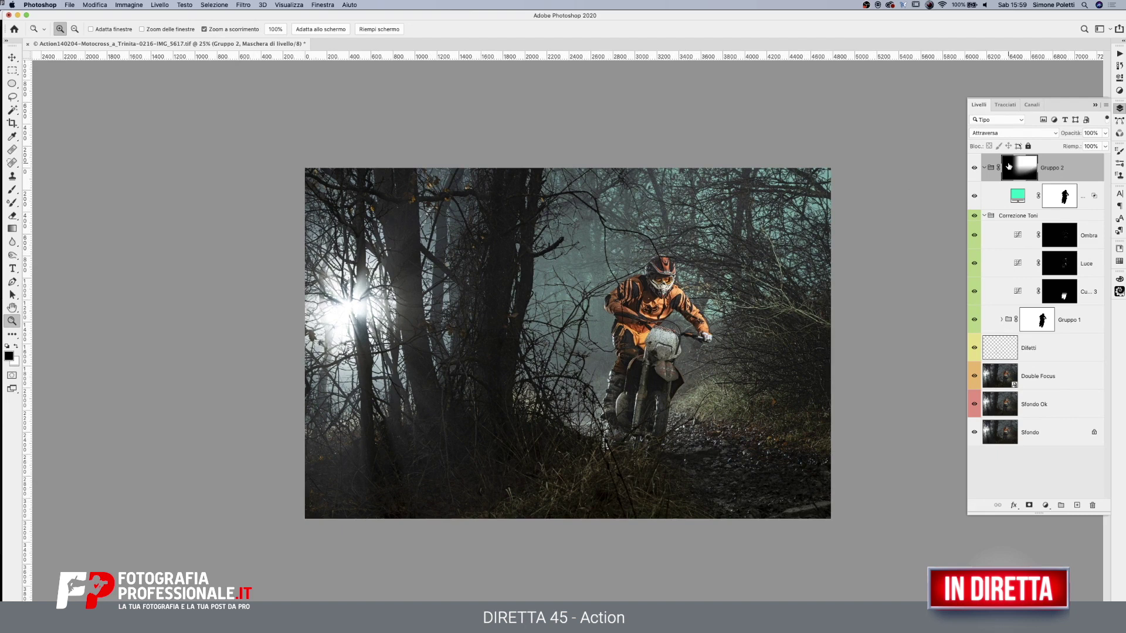
key(ctrl+z)
click(18, 230)
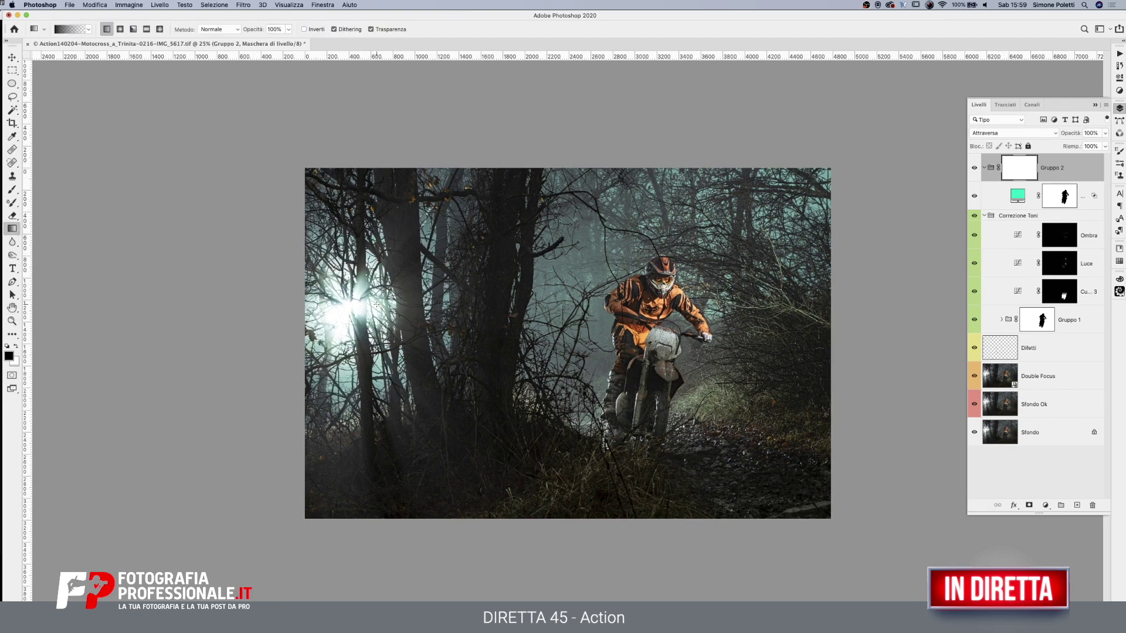
drag(397, 303, 612, 303)
drag(660, 431, 628, 338)
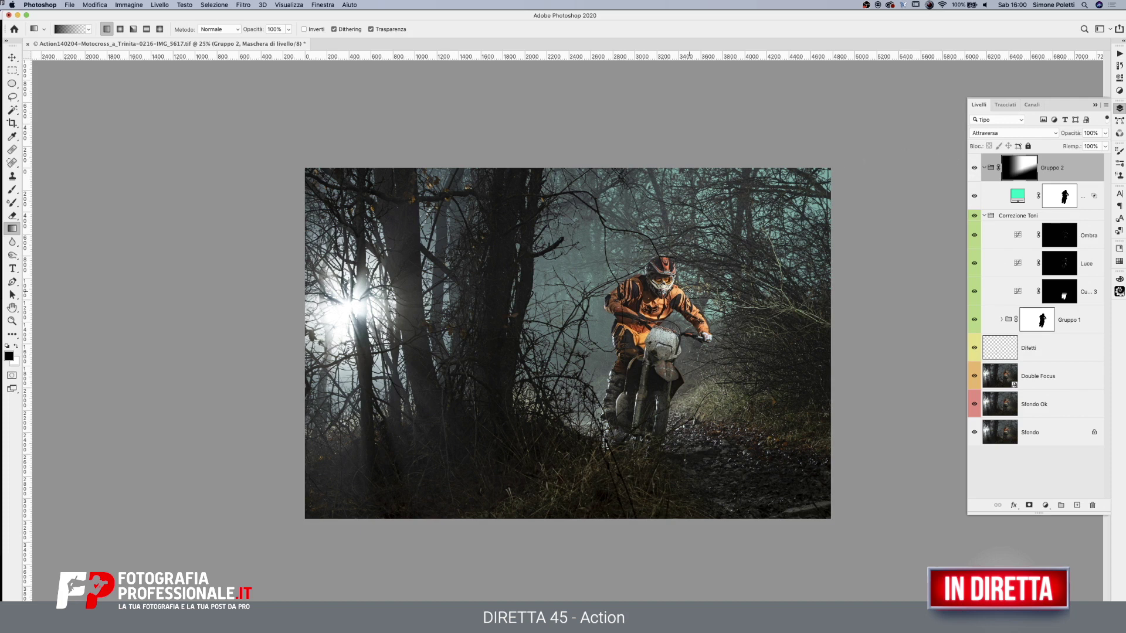
click(12, 321)
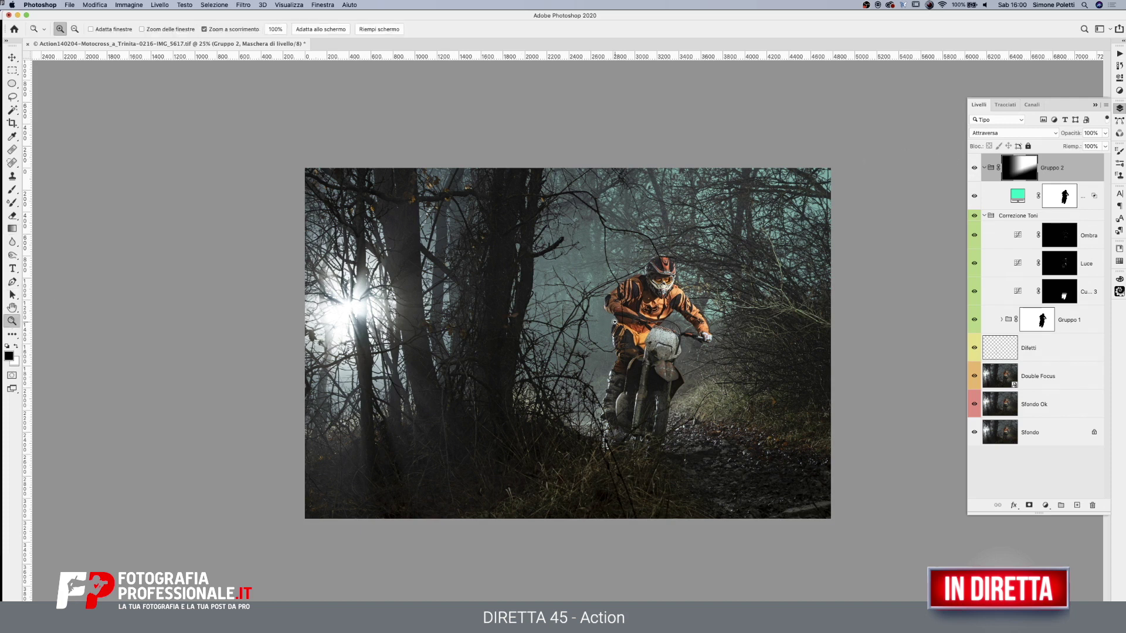
click(615, 323)
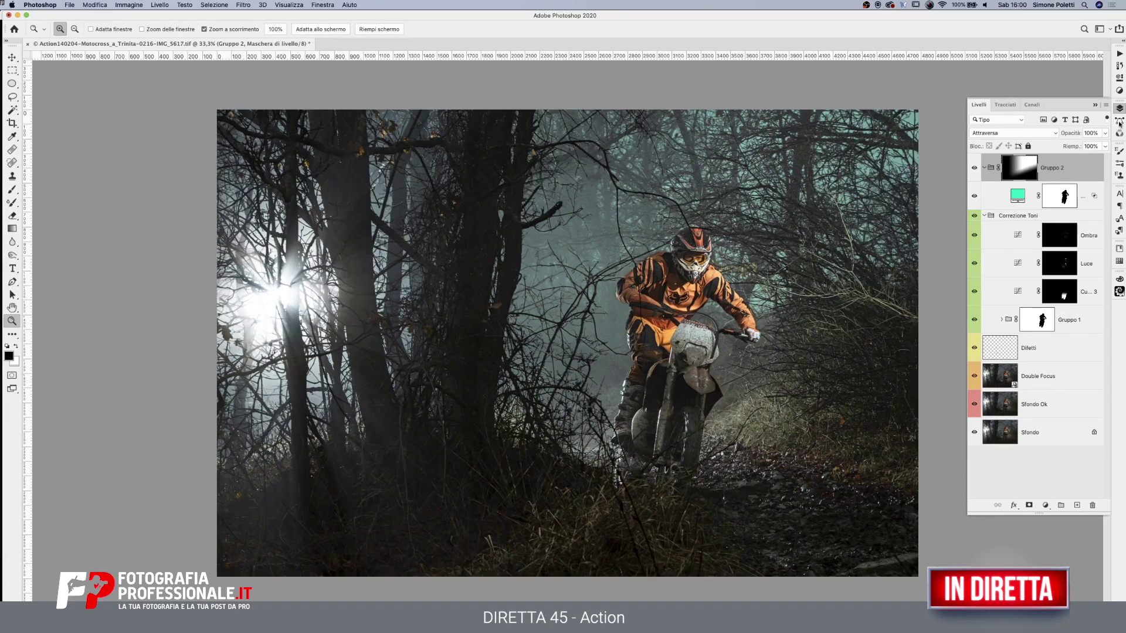
click(1076, 505)
drag(1063, 170, 1065, 158)
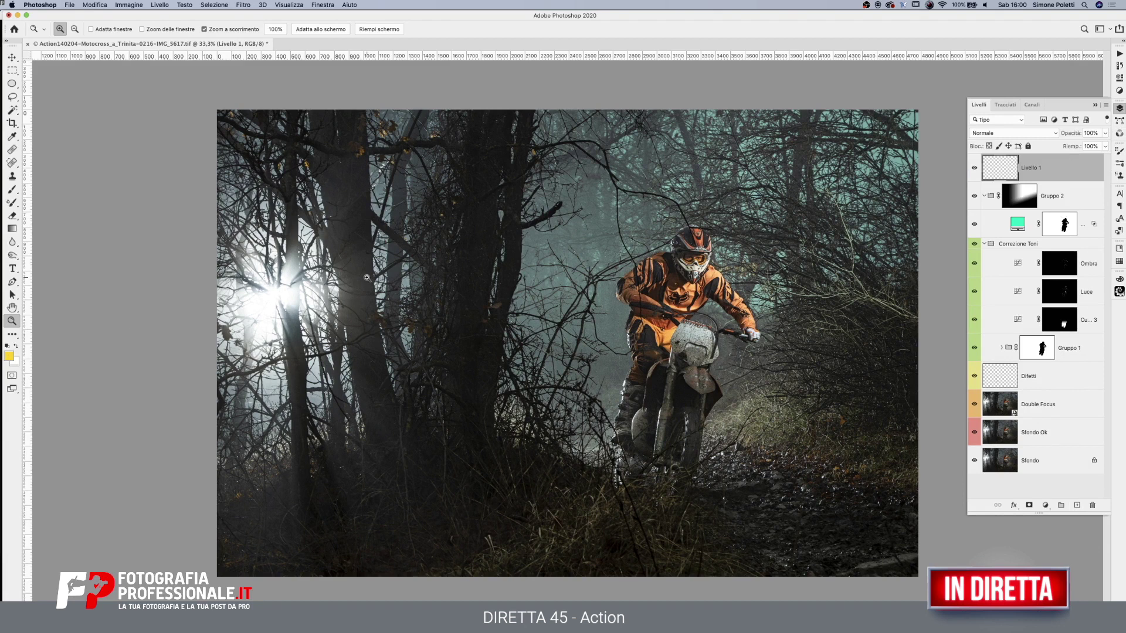
key(x)
key(b)
click(224, 29)
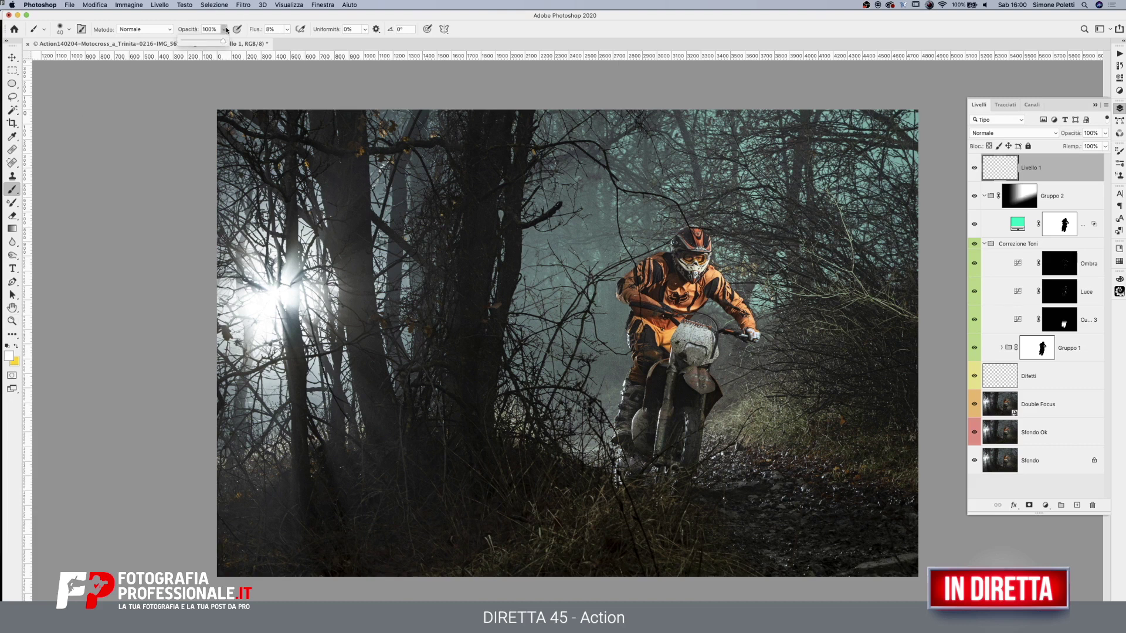
drag(225, 42, 203, 43)
drag(539, 163, 527, 455)
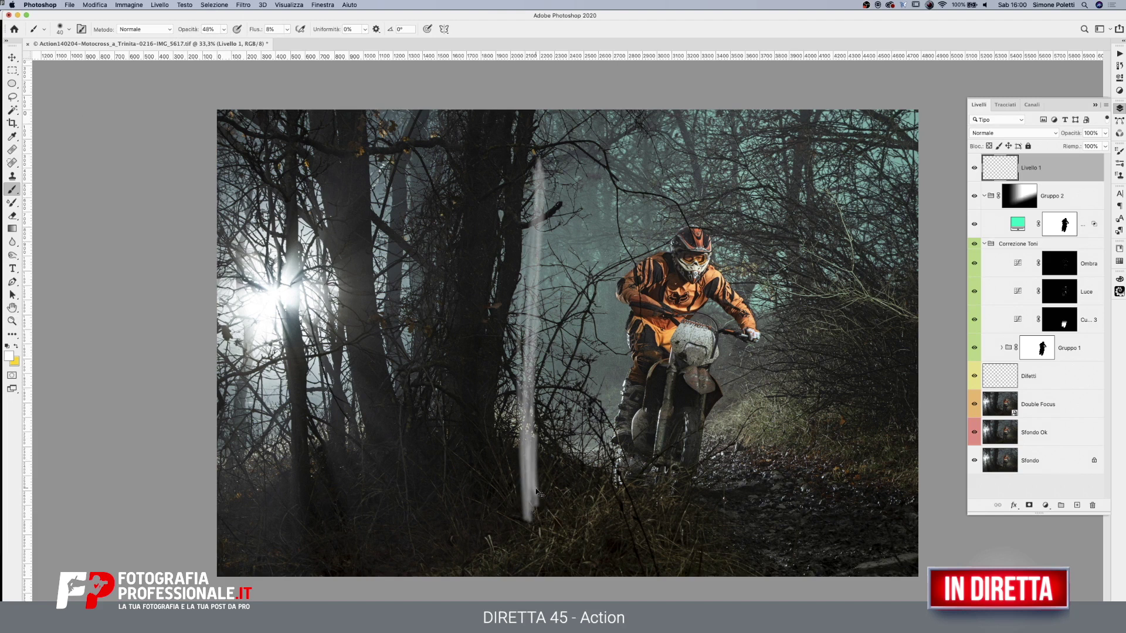
key(ctrl+z)
click(287, 29)
drag(285, 41, 324, 41)
mouse_move(531, 155)
mouse_down()
mouse_move(535, 516)
mouse_move(524, 170)
mouse_move(516, 440)
mouse_up()
key(ctrl+z)
key(ctrl+z)
key(ctrl+z)
click(223, 29)
drag(223, 41, 214, 41)
mouse_move(475, 144)
mouse_down()
mouse_move(475, 418)
mouse_move(477, 135)
mouse_move(474, 522)
mouse_up()
click(223, 29)
mouse_move(221, 41)
mouse_down()
mouse_move(253, 41)
mouse_move(226, 41)
mouse_up()
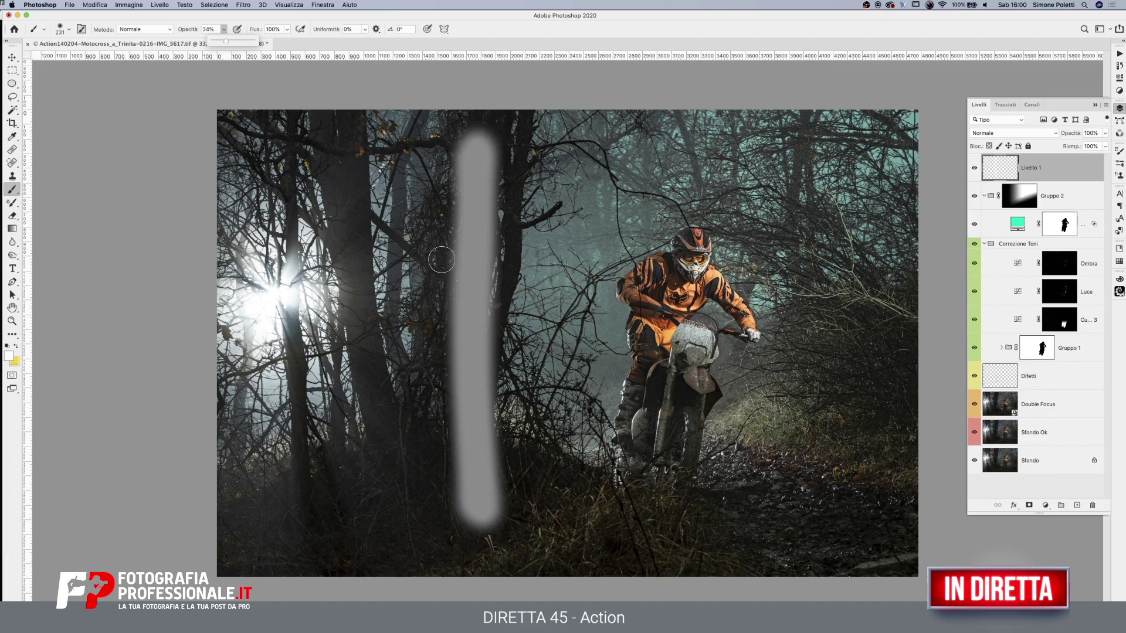
drag(479, 136, 478, 515)
key(ctrl+z)
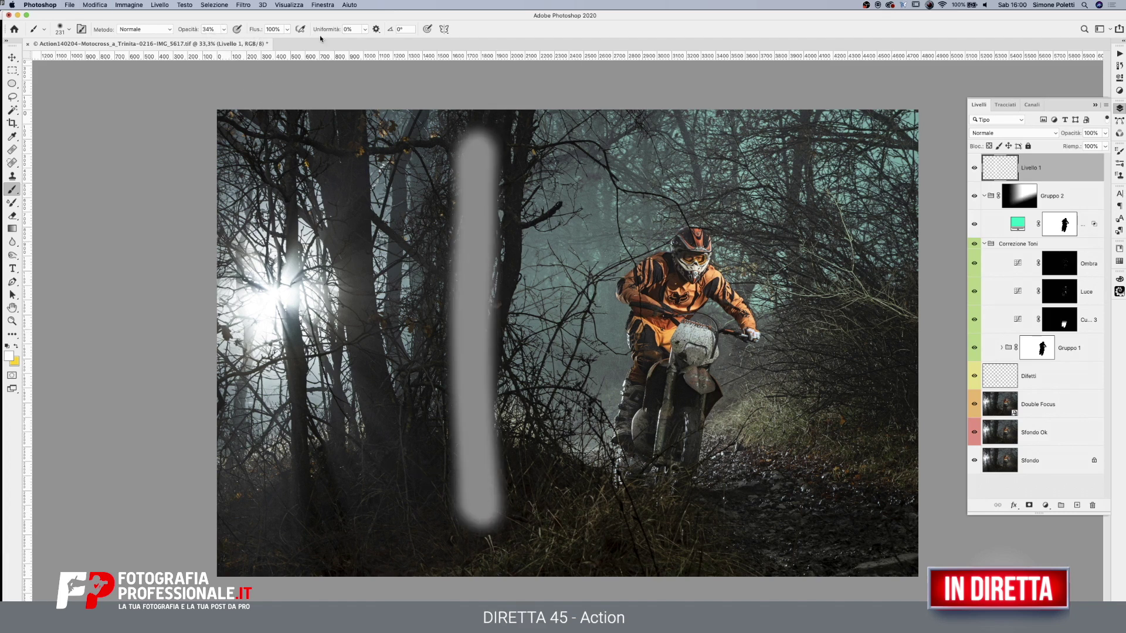
click(223, 28)
mouse_move(226, 41)
mouse_down()
mouse_move(290, 28)
mouse_move(252, 42)
mouse_up()
click(287, 29)
drag(554, 149, 551, 420)
mouse_move(551, 466)
mouse_down()
mouse_move(554, 156)
mouse_move(557, 545)
mouse_move(554, 135)
mouse_up()
mouse_move(552, 415)
mouse_down()
mouse_move(534, 117)
mouse_move(566, 516)
mouse_up()
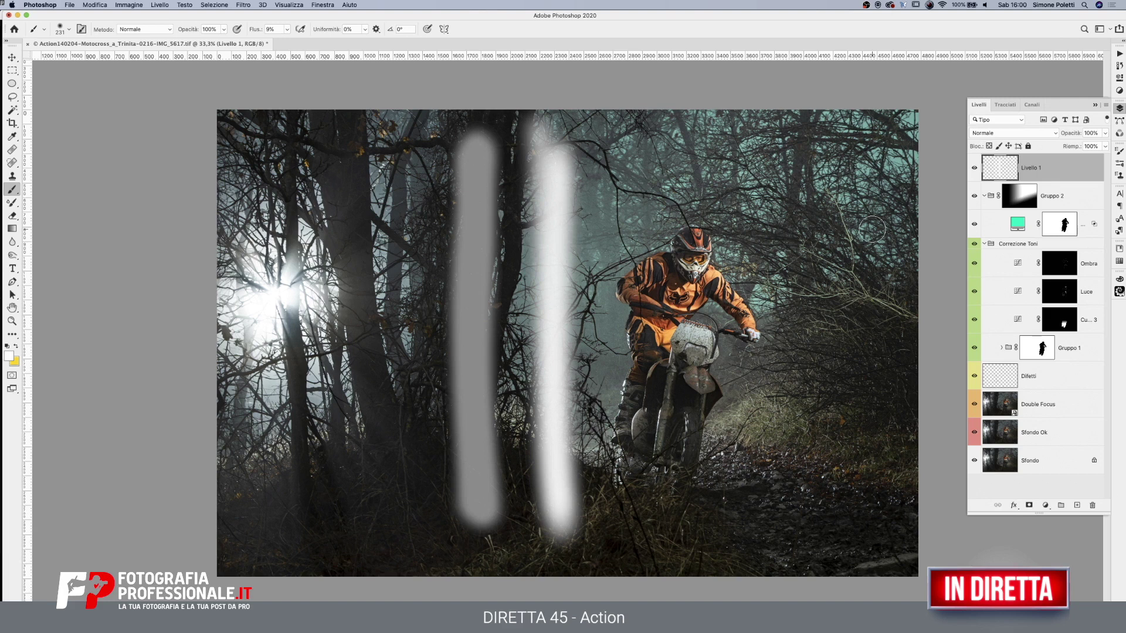
mouse_move(1061, 167)
mouse_down()
mouse_move(1121, 402)
mouse_move(1091, 505)
mouse_up()
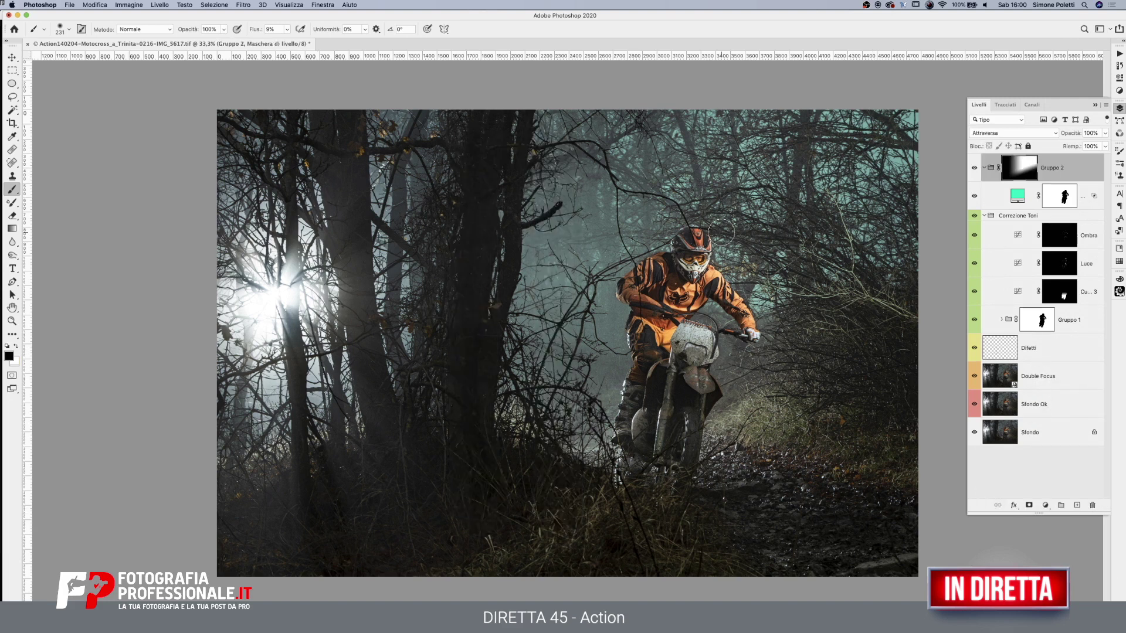
Reopen the teal fill's colour, nudge its hue toward cyan, and confirm it
double_click(1018, 196)
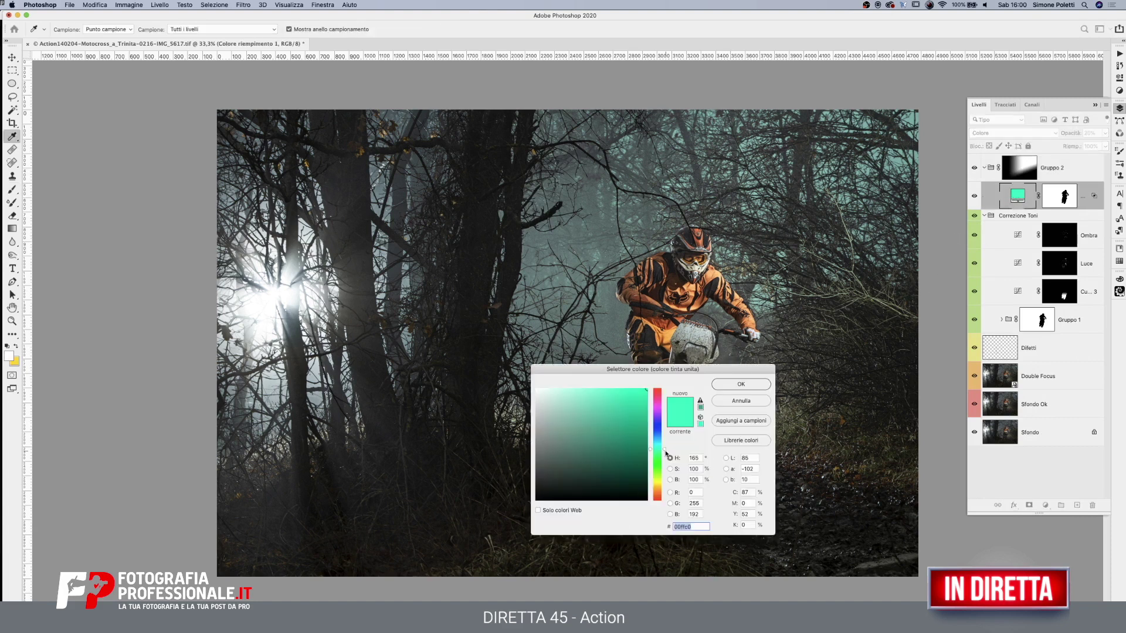
drag(649, 447, 649, 447)
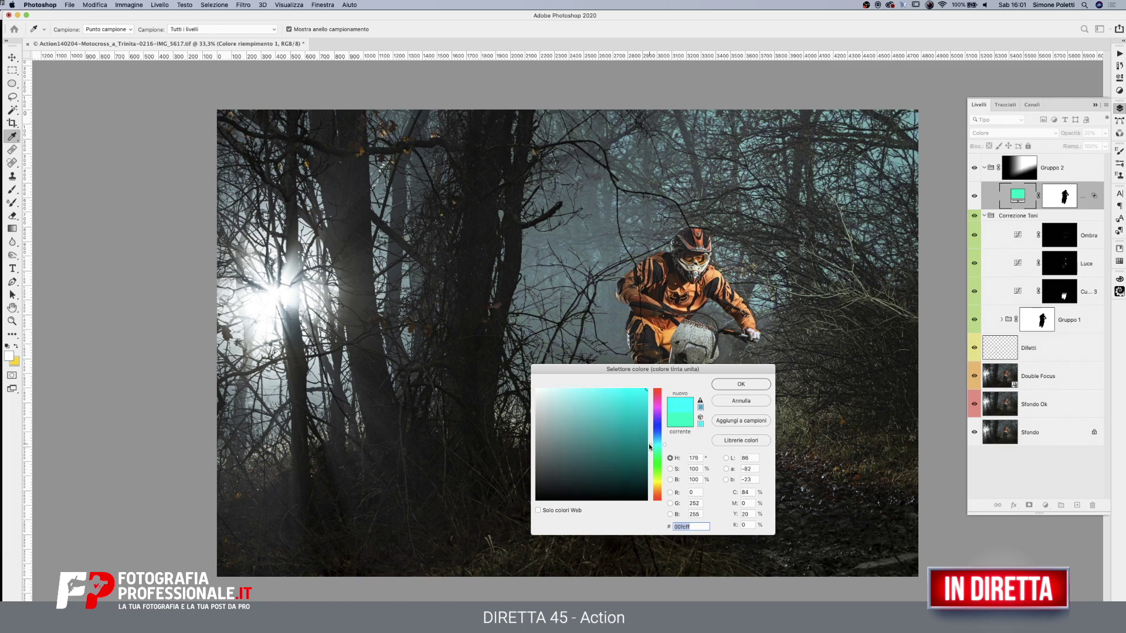
click(732, 385)
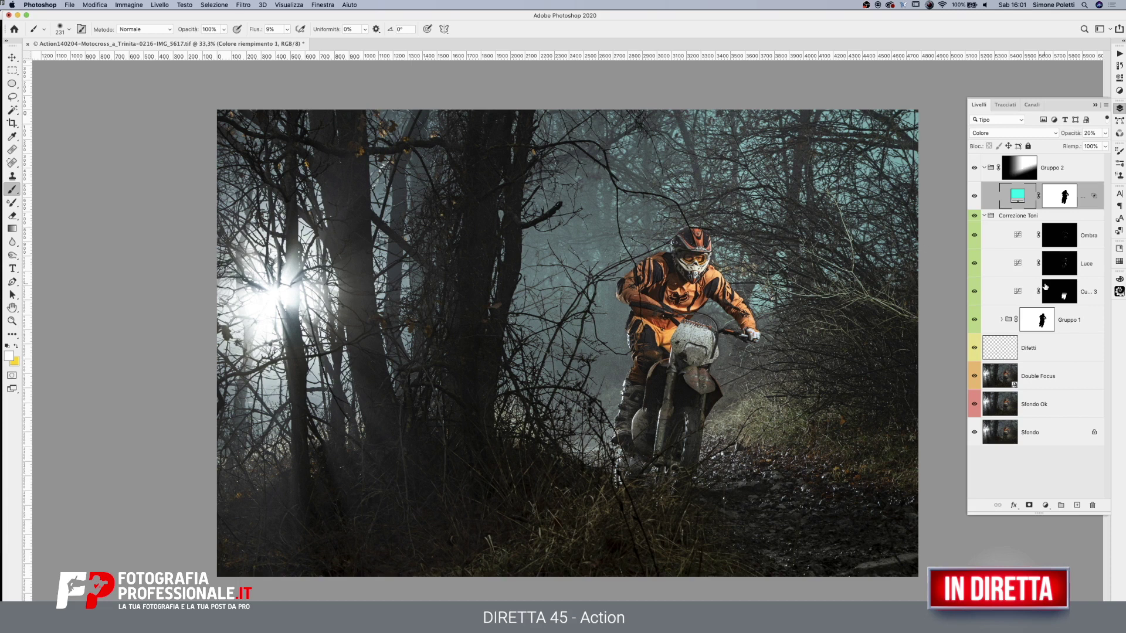
click(1095, 265)
click(1092, 238)
Compare with Correzione Toni hidden, then select Ombra and add a Tinta unita fill
click(1085, 261)
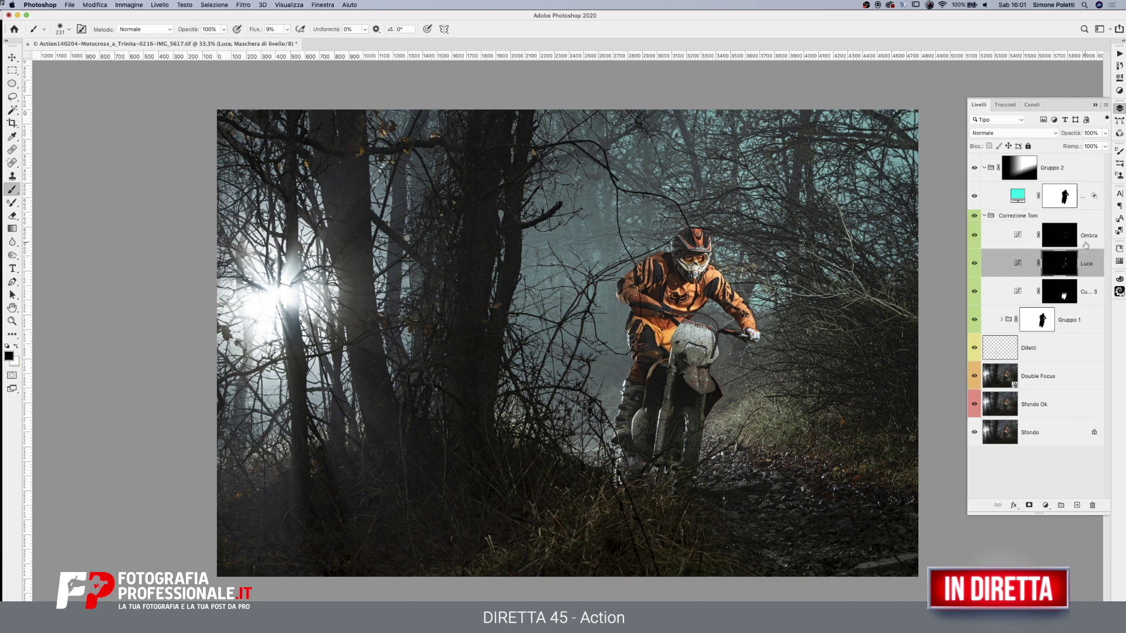
click(1086, 241)
shift+click(1086, 270)
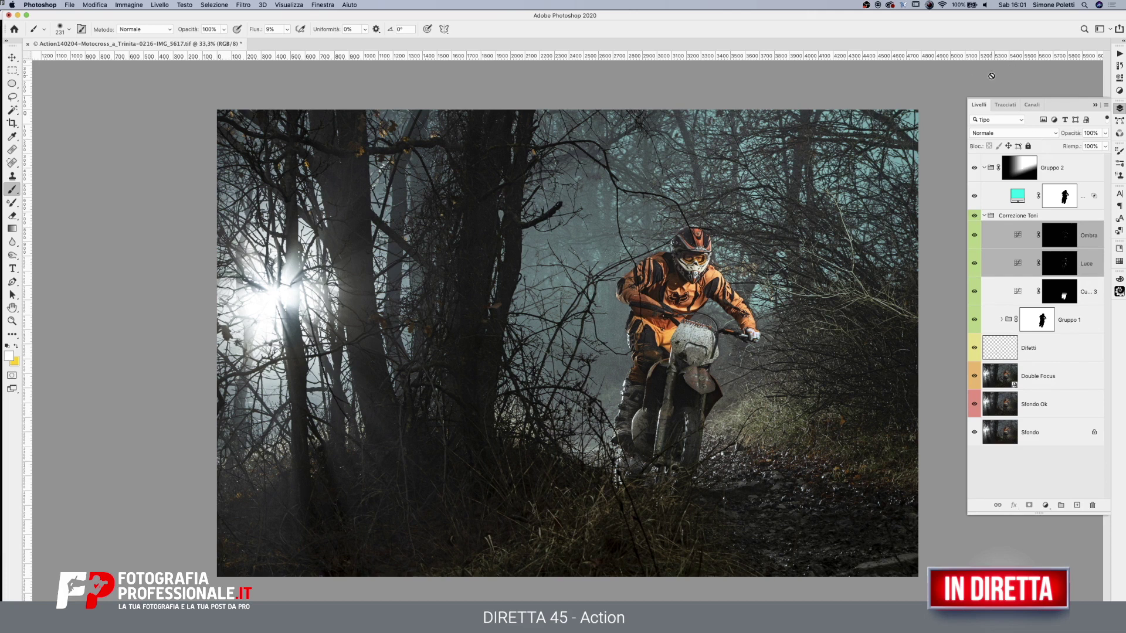
click(974, 216)
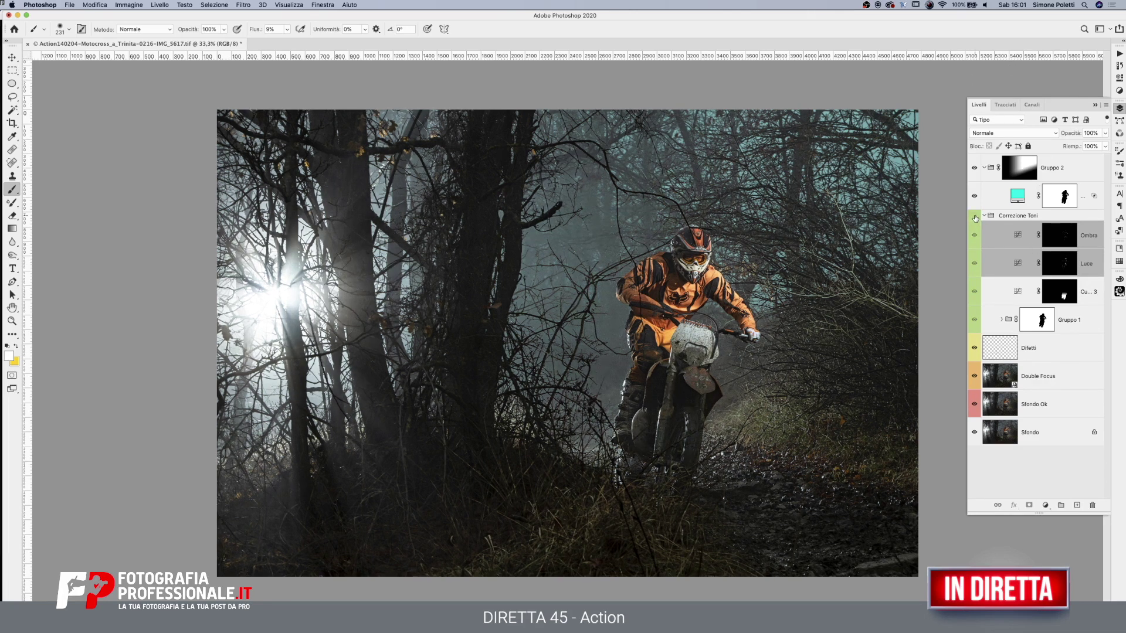
click(975, 216)
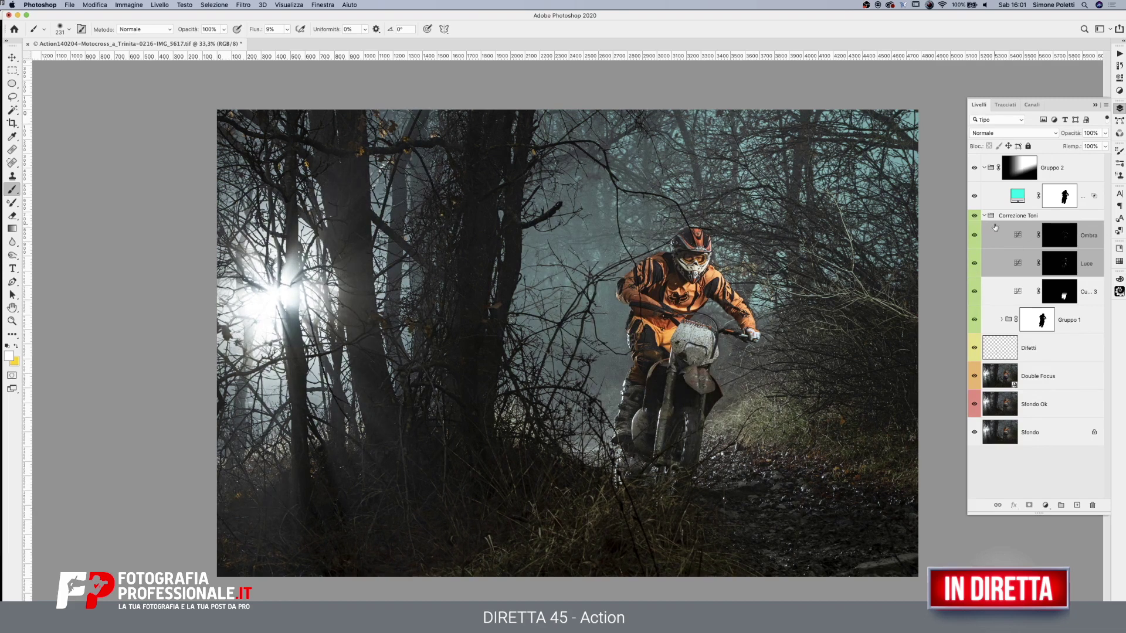
click(1091, 235)
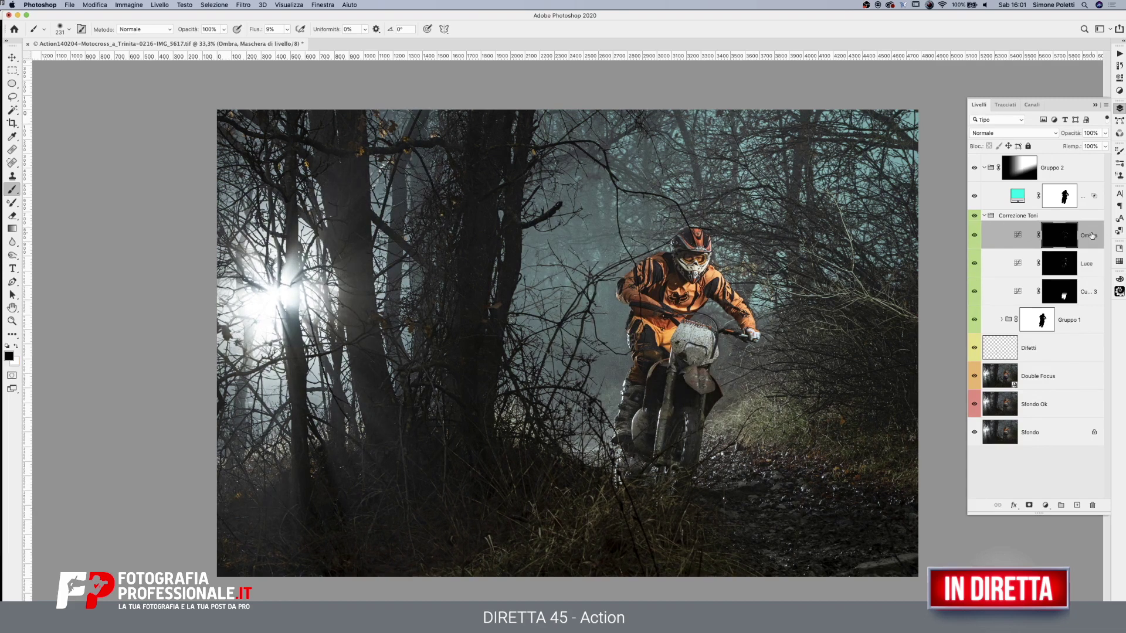
click(1045, 505)
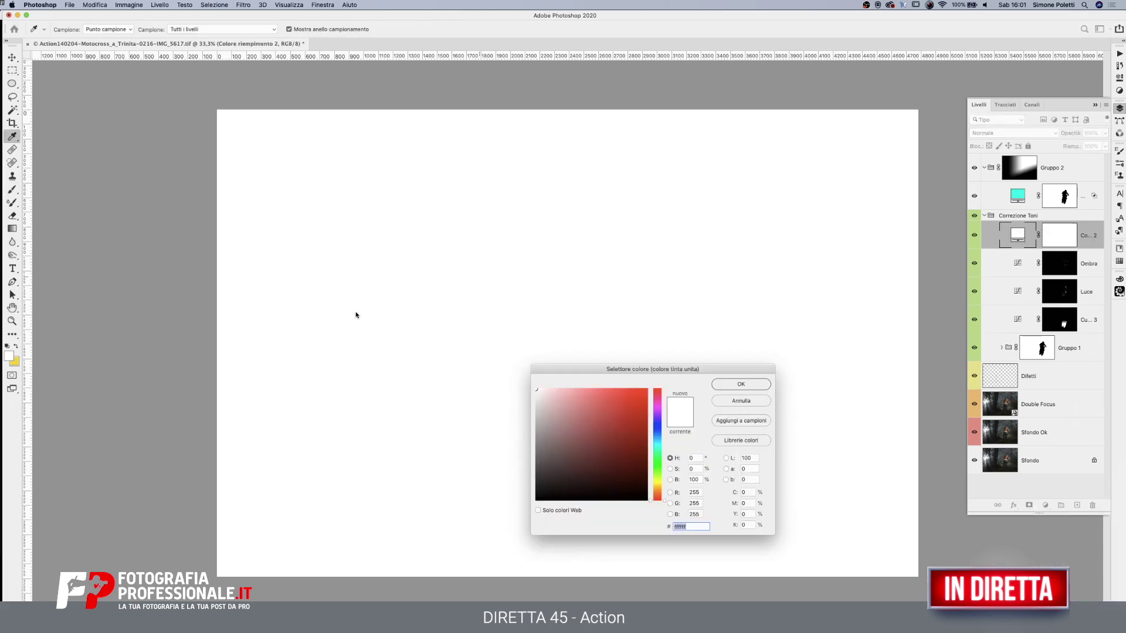
Make the new fill a very dark teal blended with Moltiplica
click(652, 448)
drag(639, 460, 647, 484)
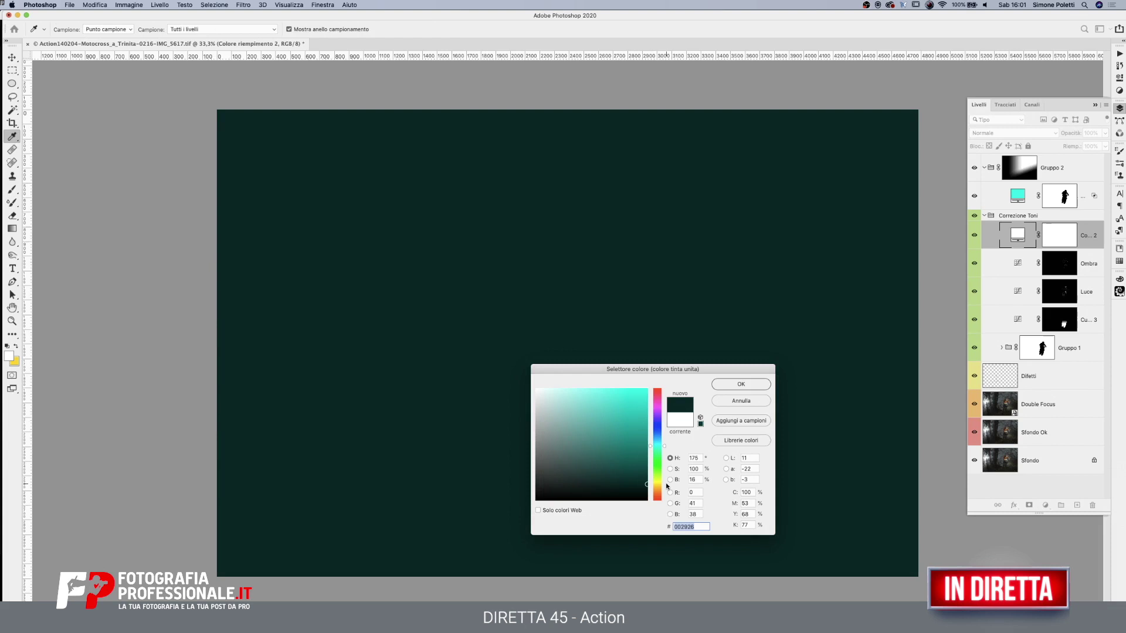
click(740, 384)
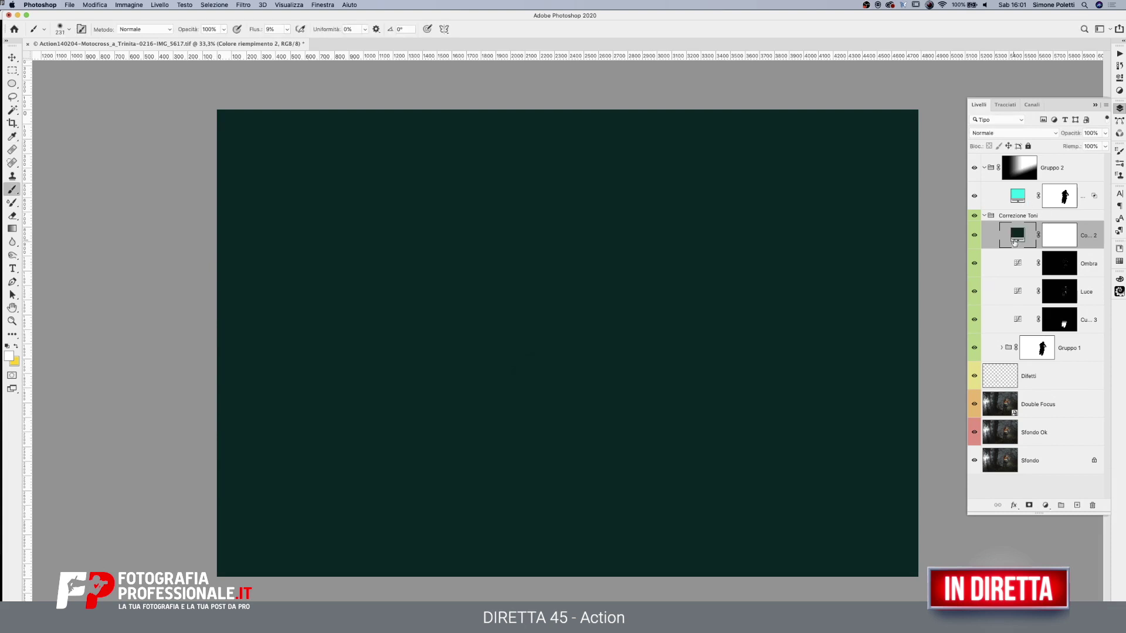
click(1019, 133)
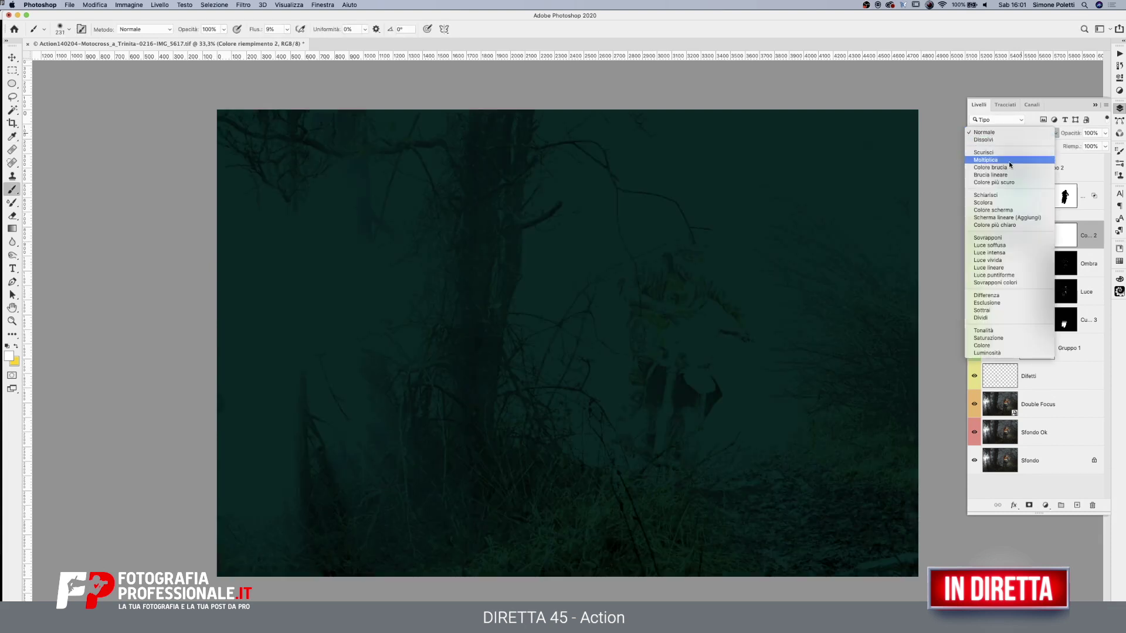
click(1010, 153)
Draw black gradients on the dark fill's mask so the left light burst glows brightly
click(1058, 242)
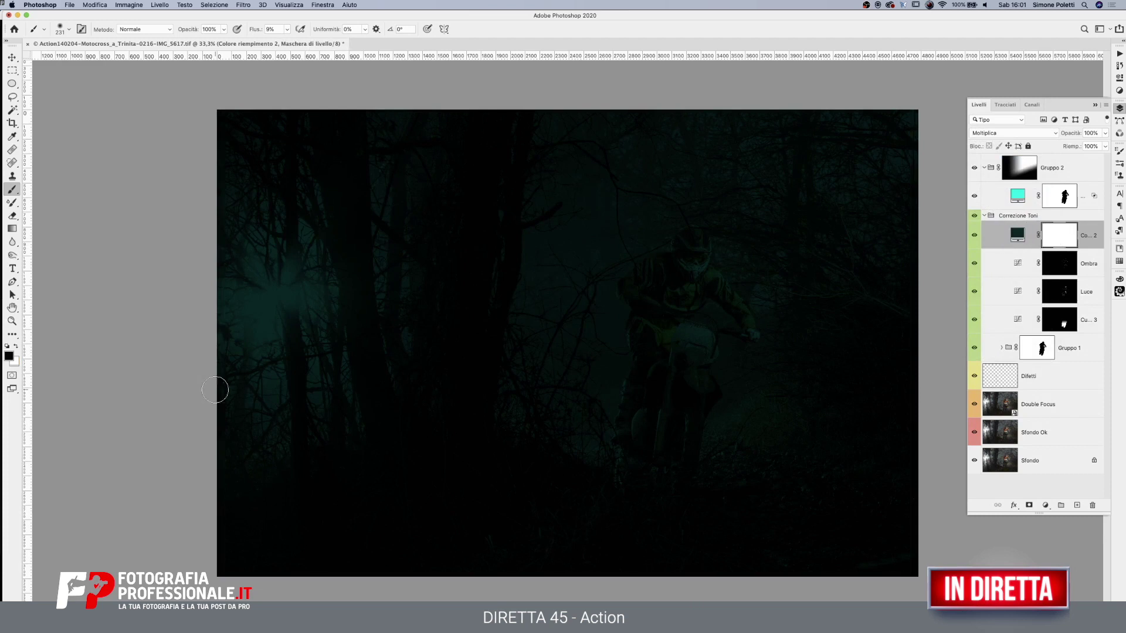
click(12, 228)
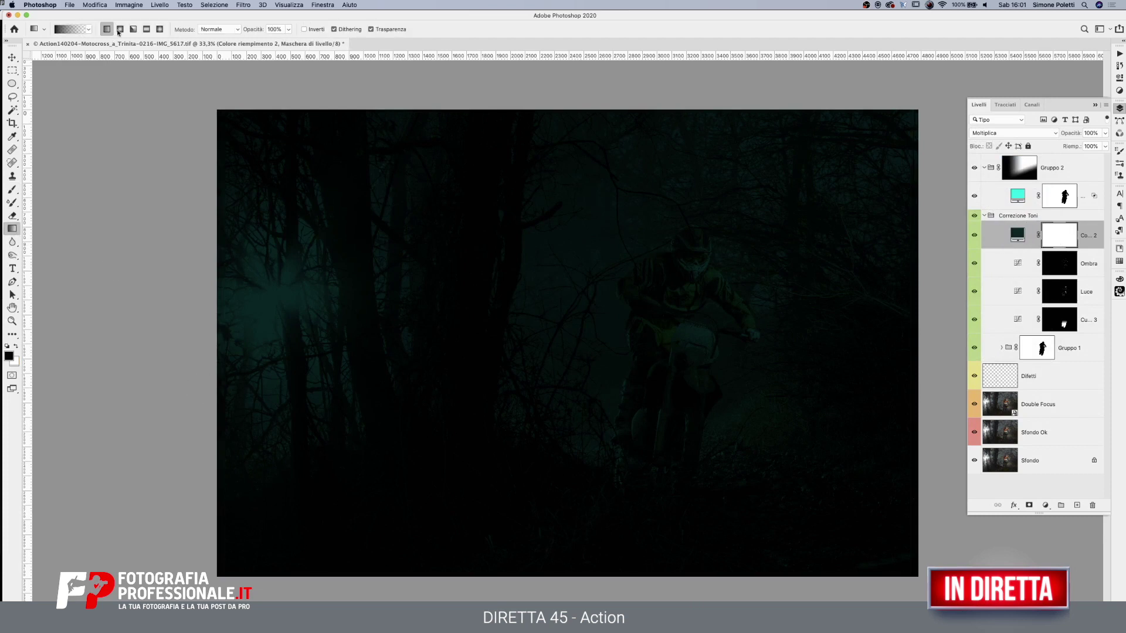
drag(568, 334, 967, 335)
drag(707, 346, 966, 345)
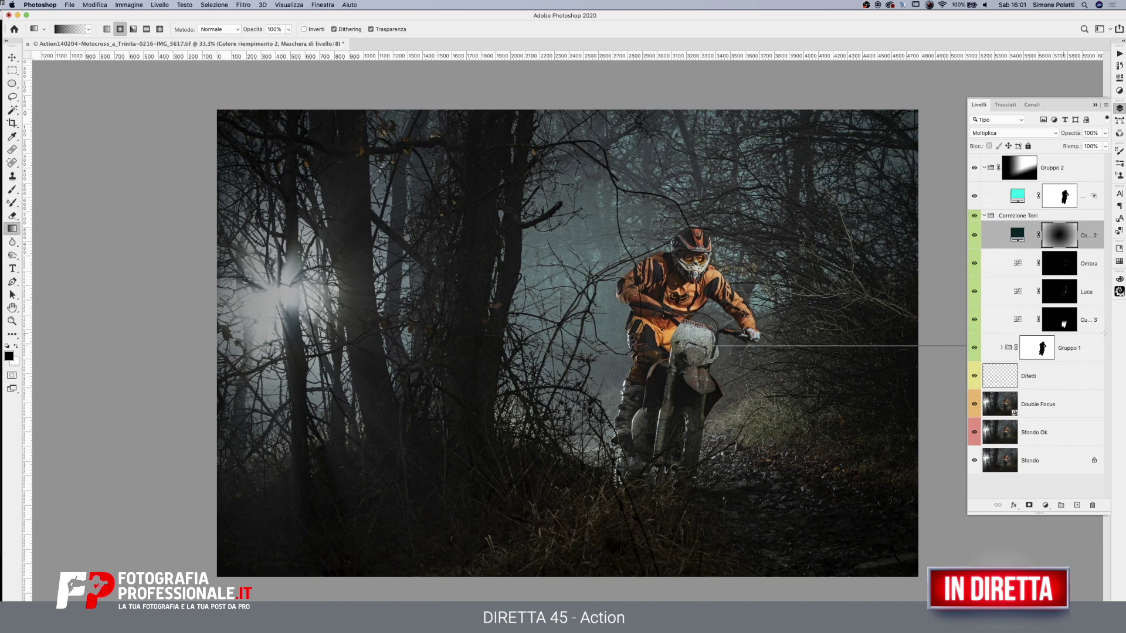
drag(713, 370, 674, 328)
click(8, 355)
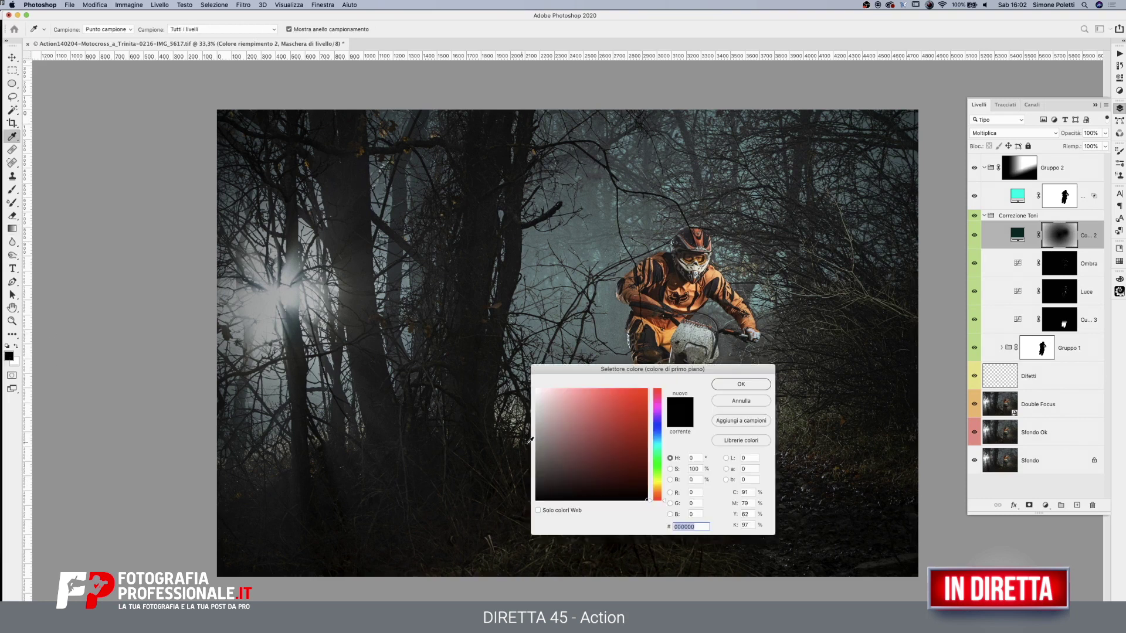
click(740, 385)
drag(713, 347, 1048, 322)
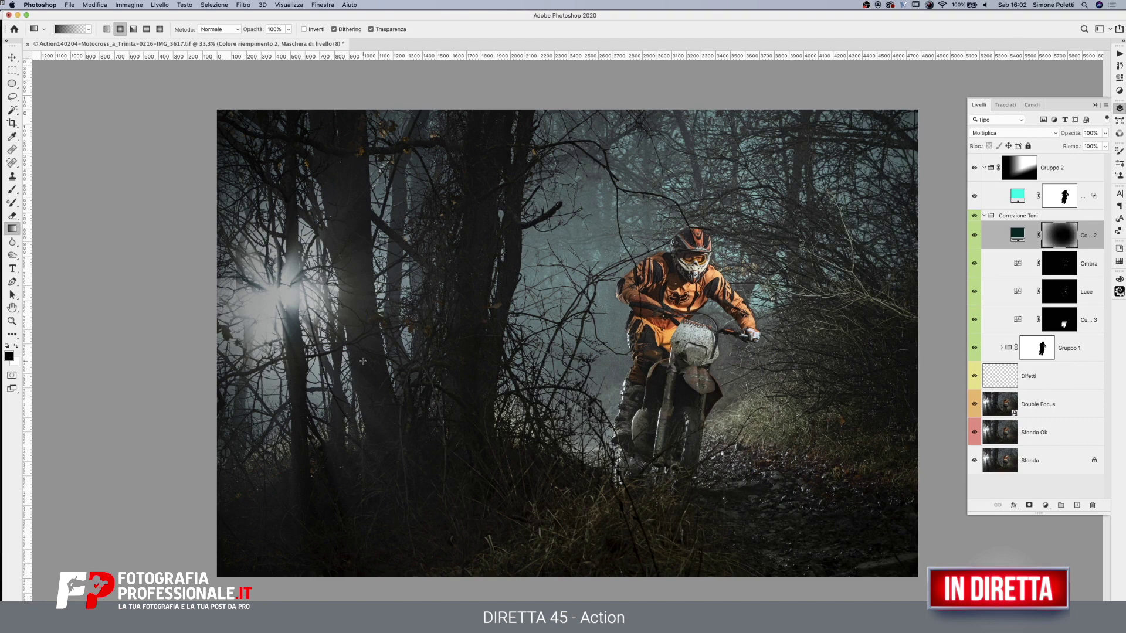
drag(278, 293, 637, 299)
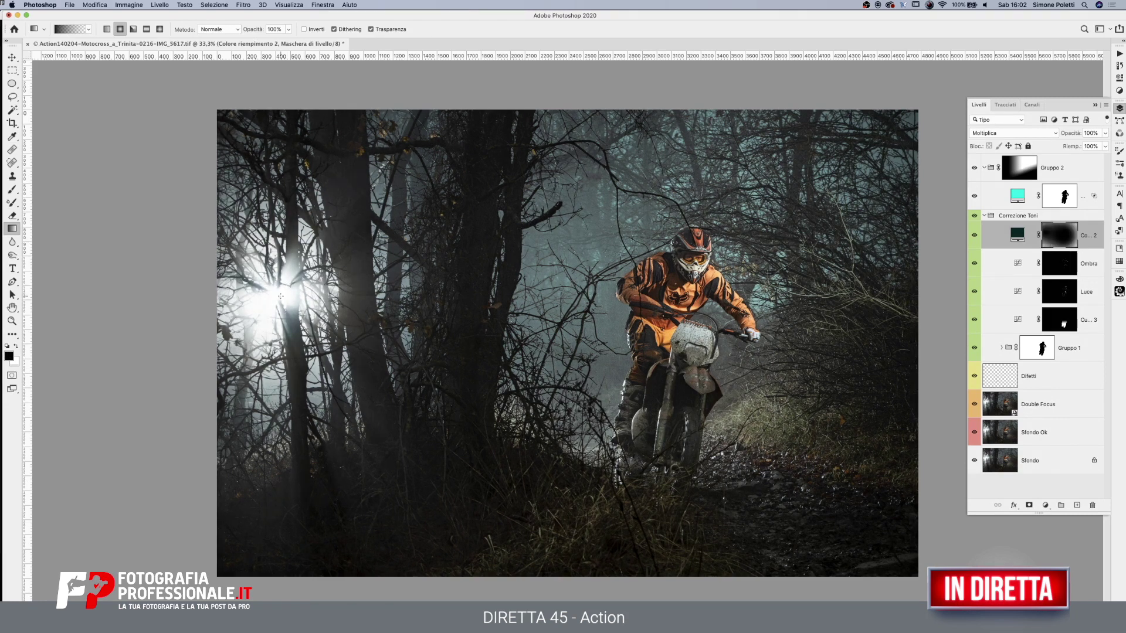
drag(280, 296, 589, 296)
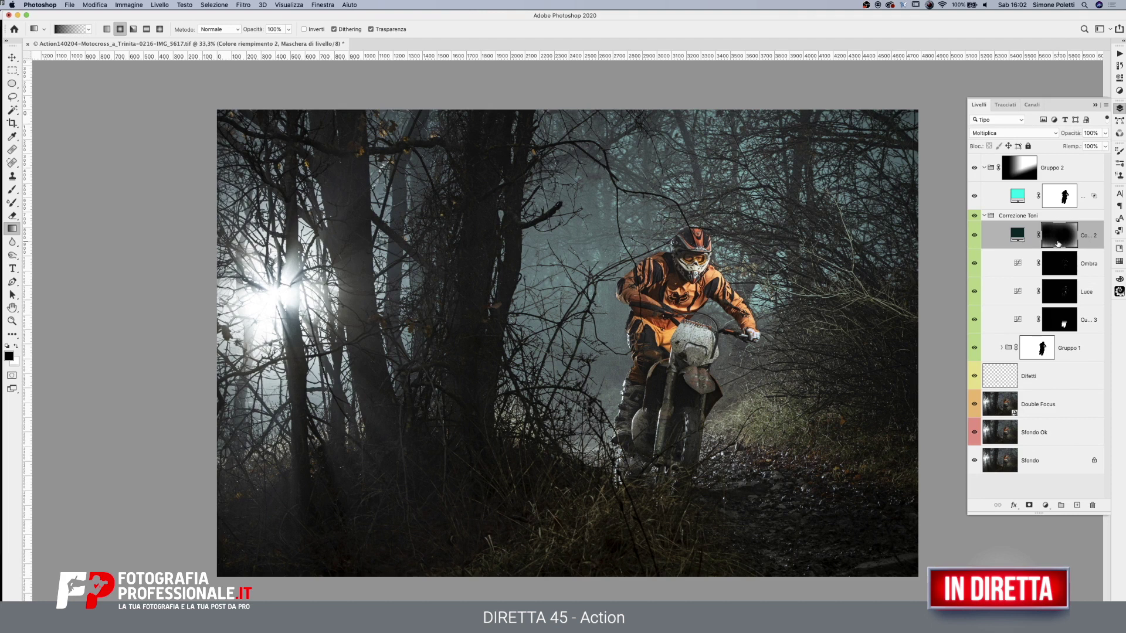
Toggle the dark overlay to compare, then collapse the Correzione Toni and Gruppo 2 groups
click(975, 235)
click(974, 235)
click(974, 235)
click(1017, 234)
click(974, 235)
click(974, 235)
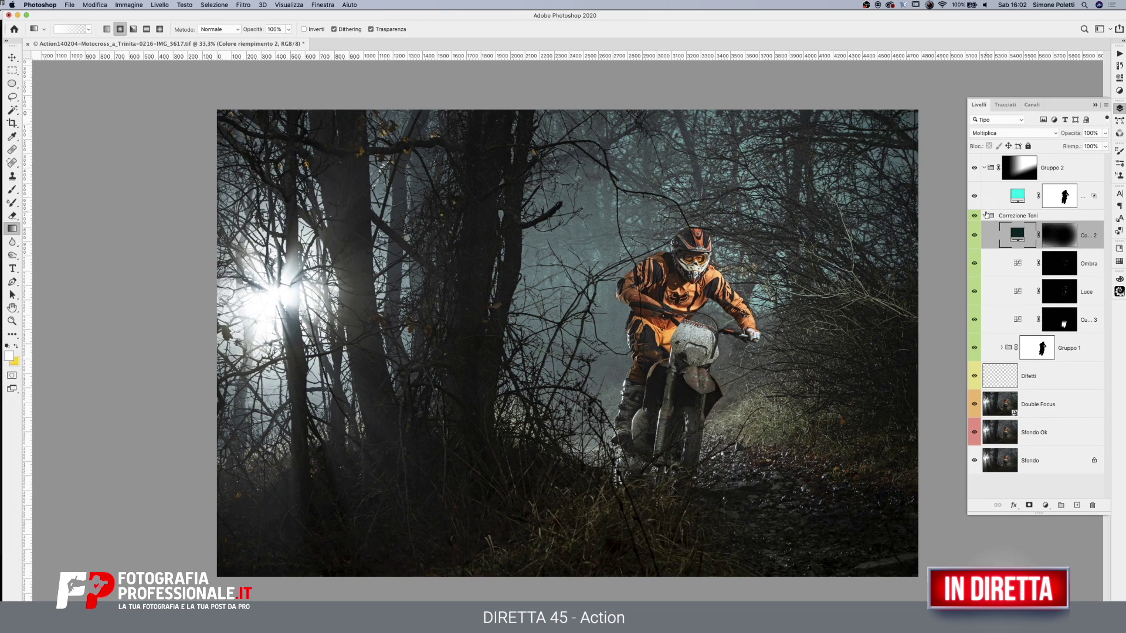
click(984, 215)
click(985, 169)
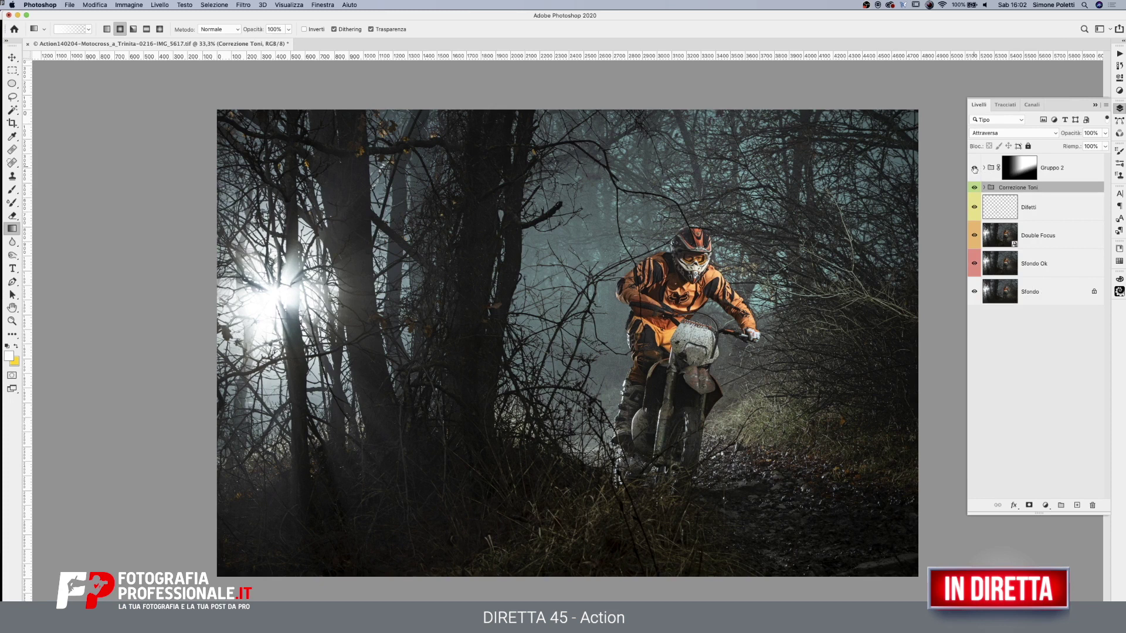
Try a white gradient darkening the right side on the overlay mask, then undo it
click(974, 168)
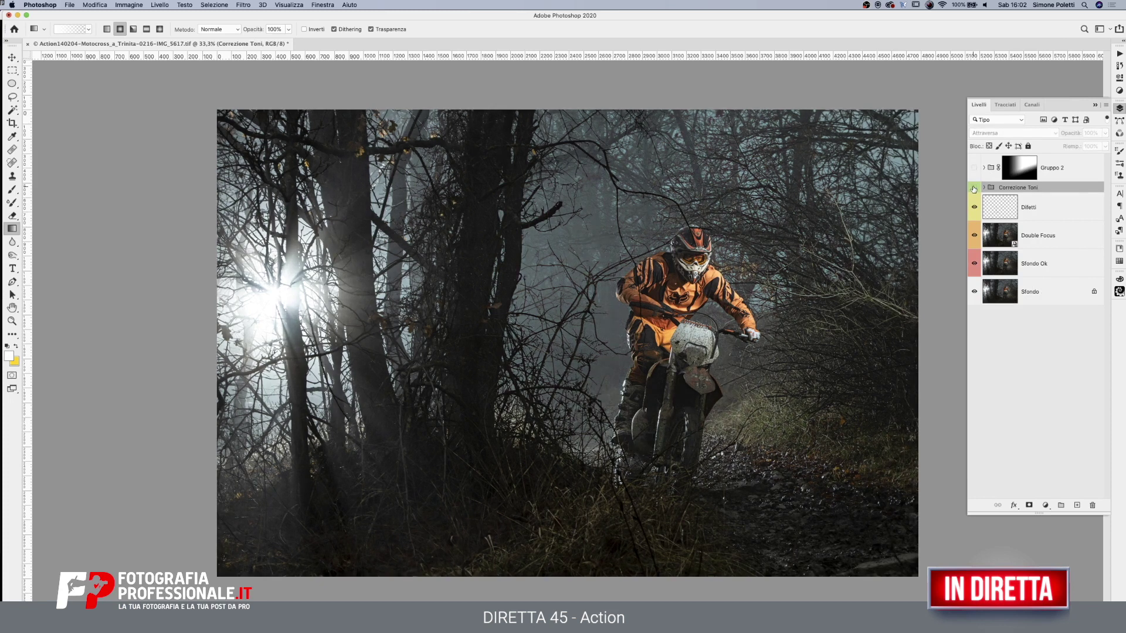
drag(974, 187, 974, 168)
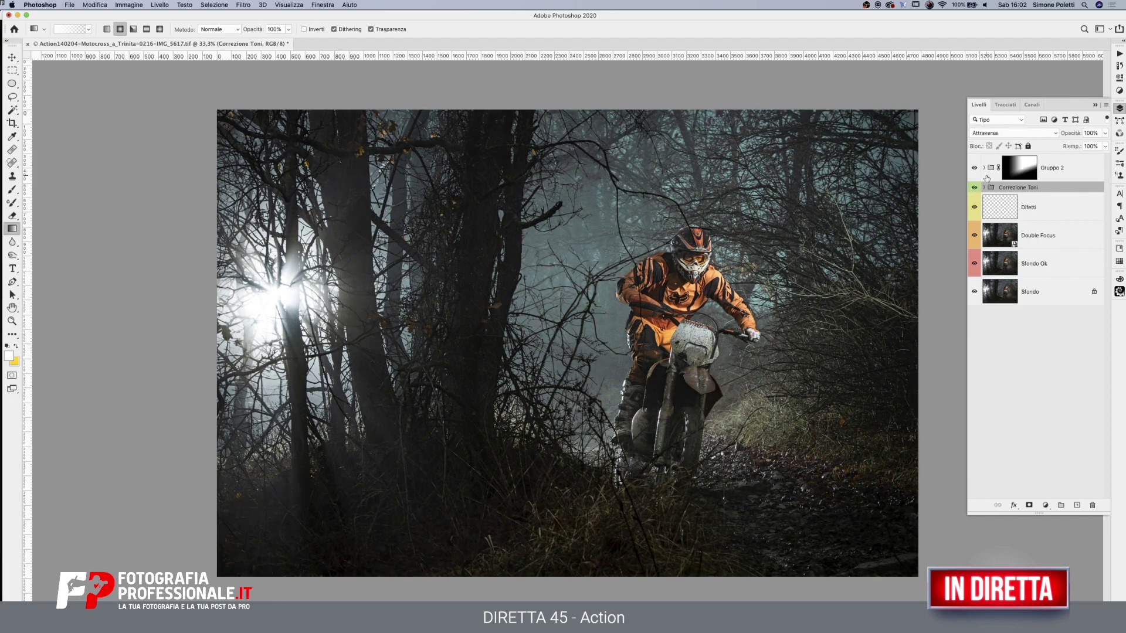
click(986, 188)
click(1070, 218)
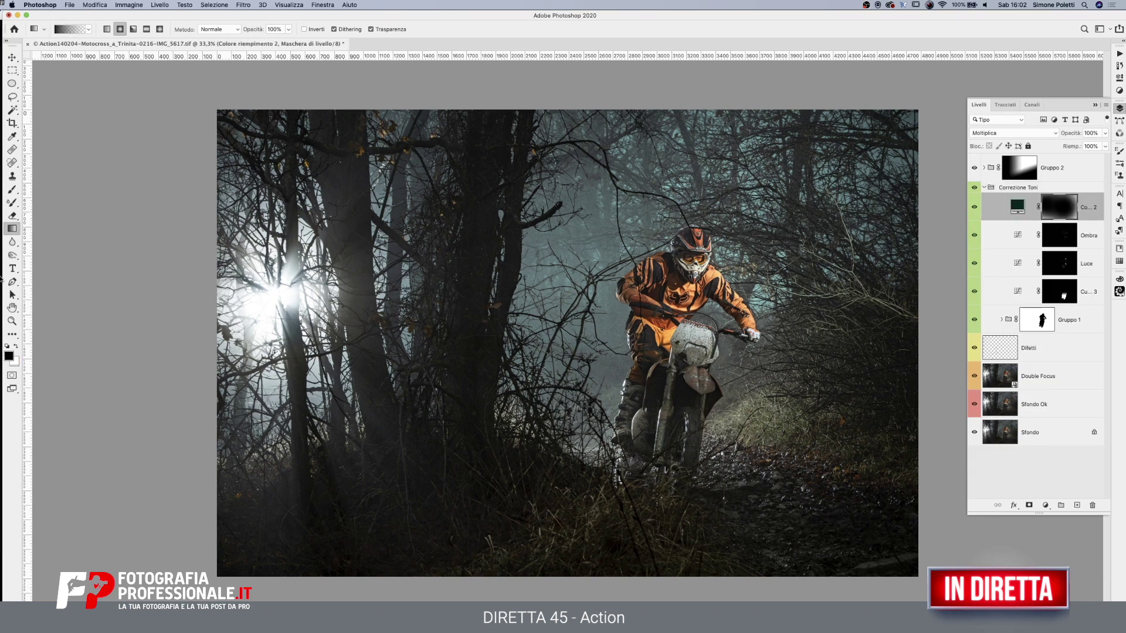
key(x)
drag(895, 425, 727, 258)
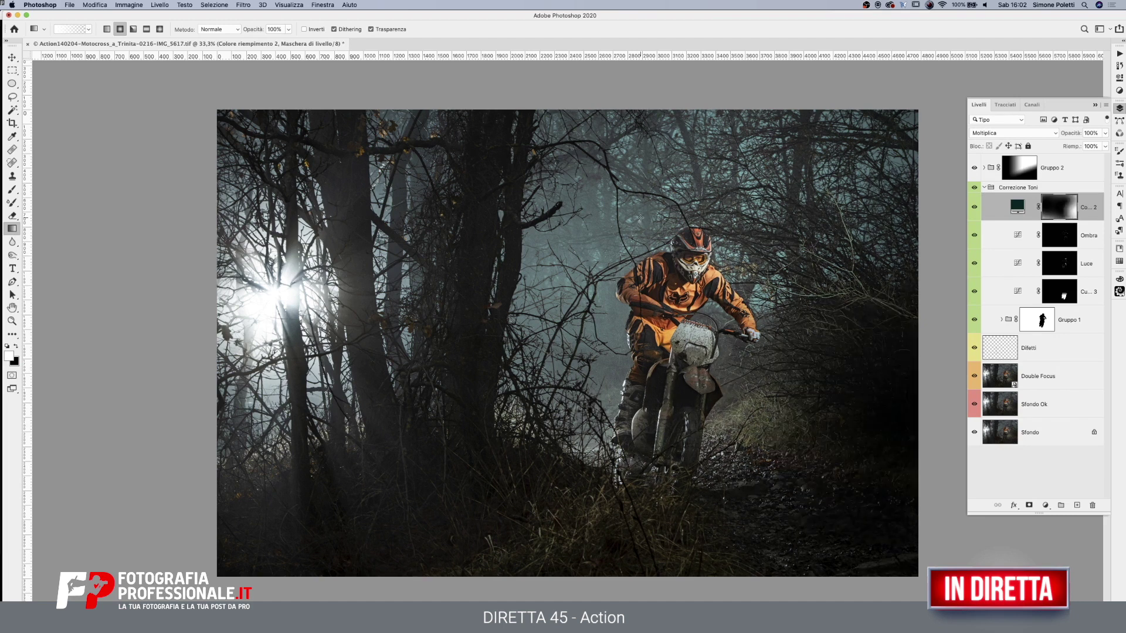
key(ctrl+z)
key(x)
Darken the bottom-right and left edges with linear gradients; keep the sun burst bright radially
click(107, 29)
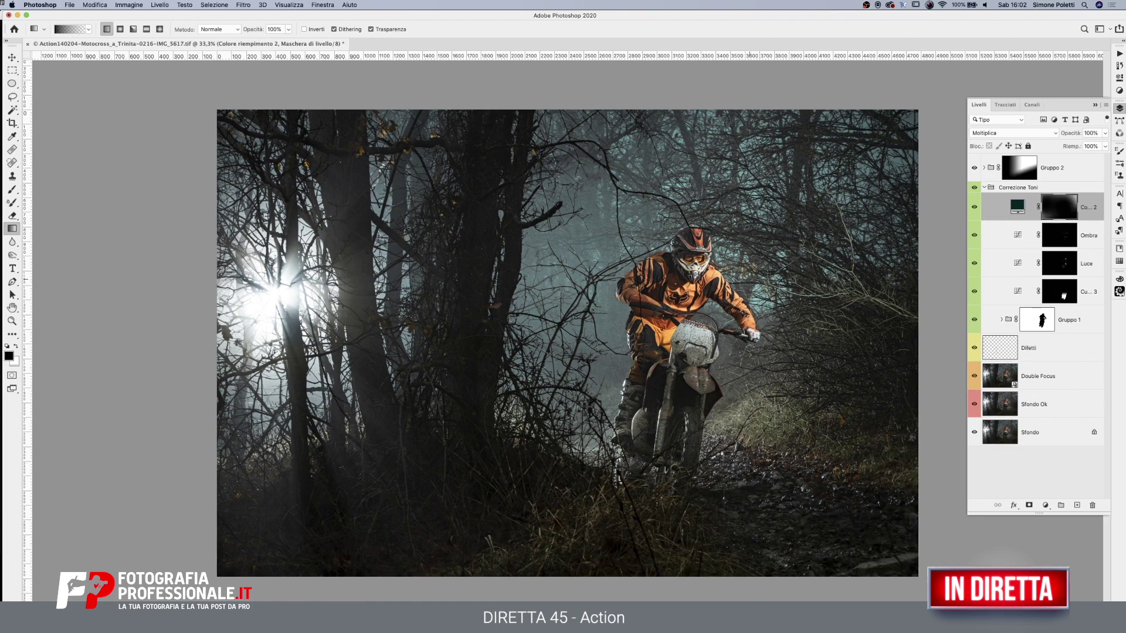
drag(547, 554, 630, 316)
key(x)
drag(164, 575, 458, 402)
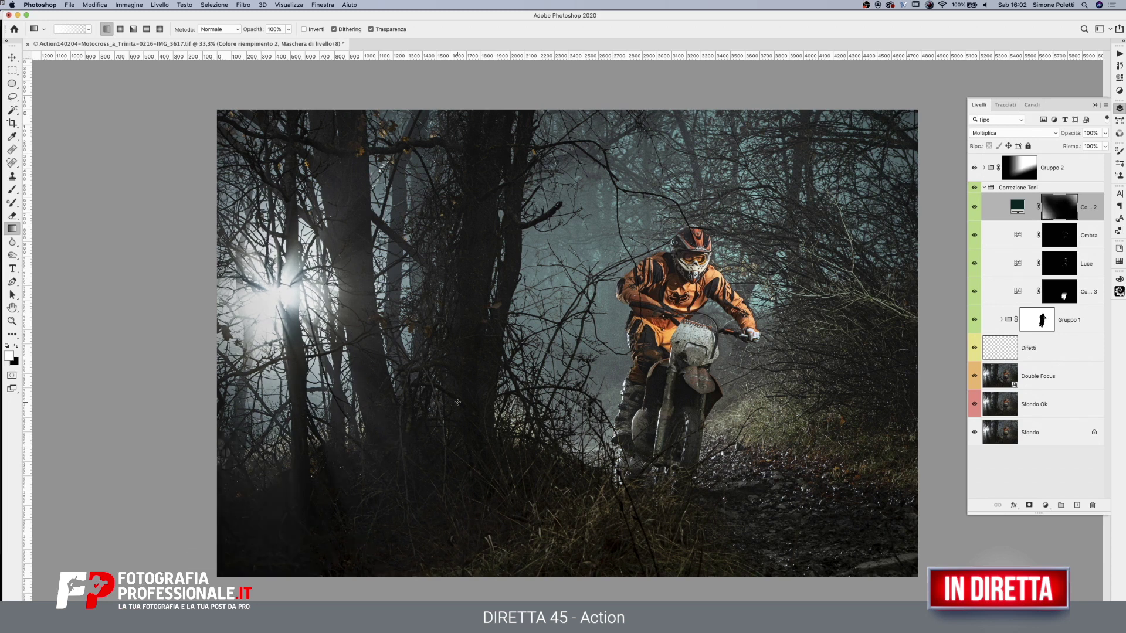
key(x)
click(120, 30)
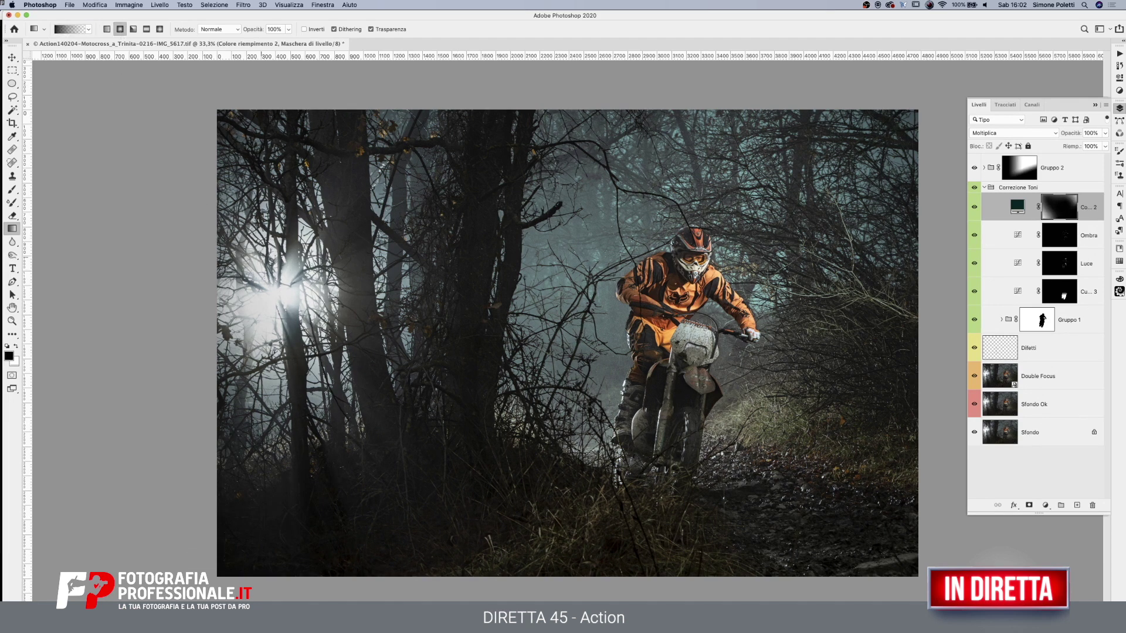
drag(277, 299, 340, 361)
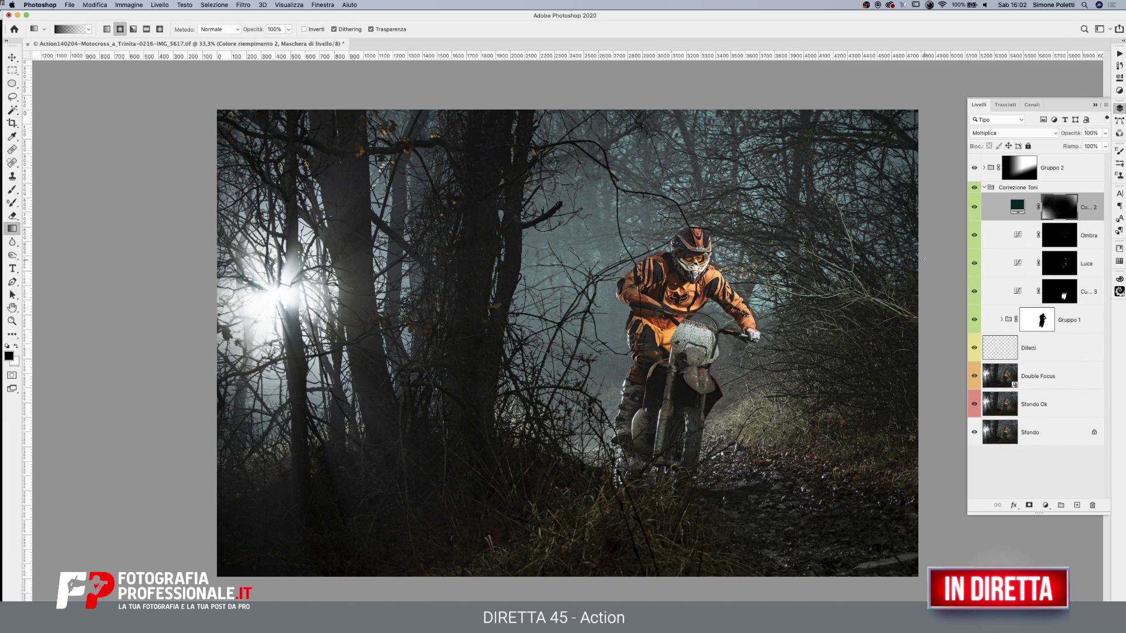
Check the overlay mask on its own, then fold and unfold Correzione Toni
alt+click(1062, 214)
alt+click(1062, 214)
click(983, 188)
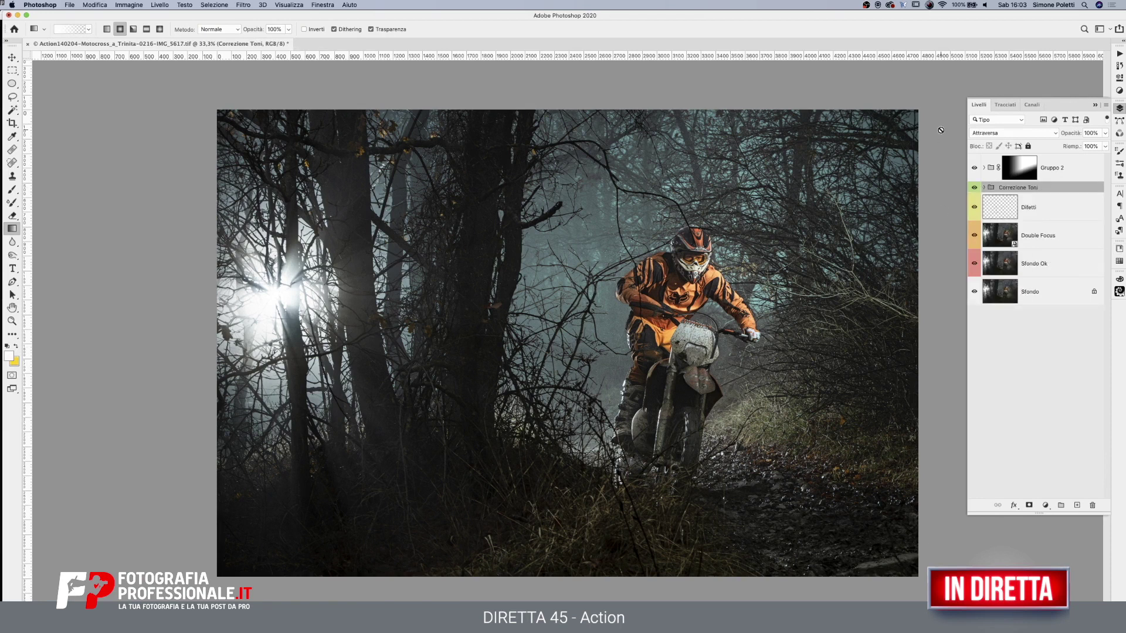
click(984, 188)
Raise Curve 2 in Gruppo 1 from 48% to 64% opacity
click(1040, 323)
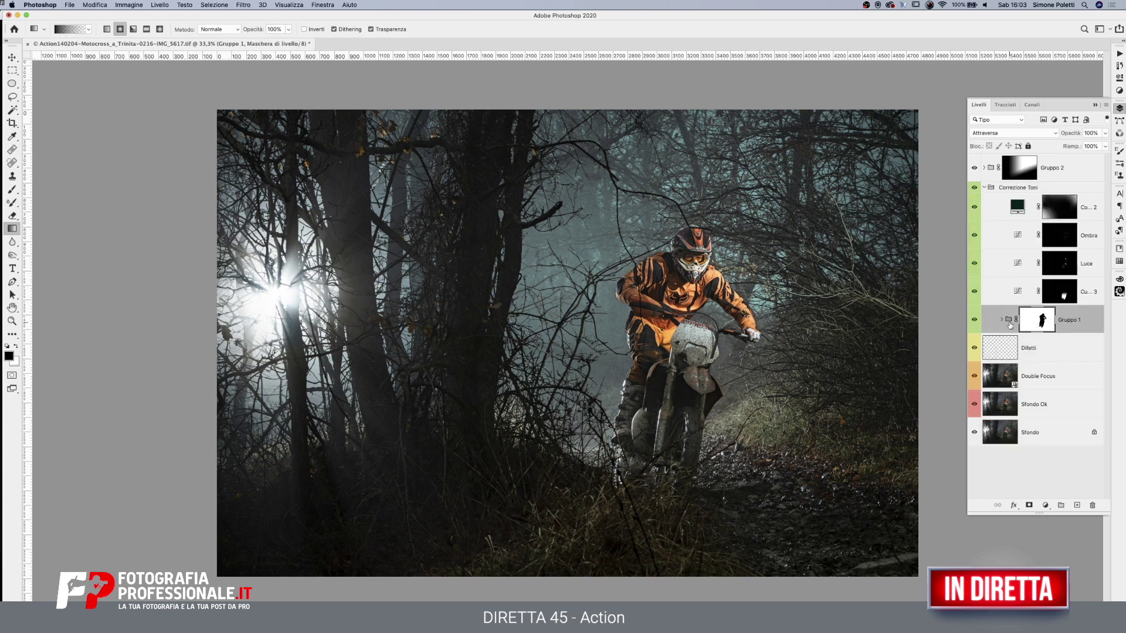
click(1003, 320)
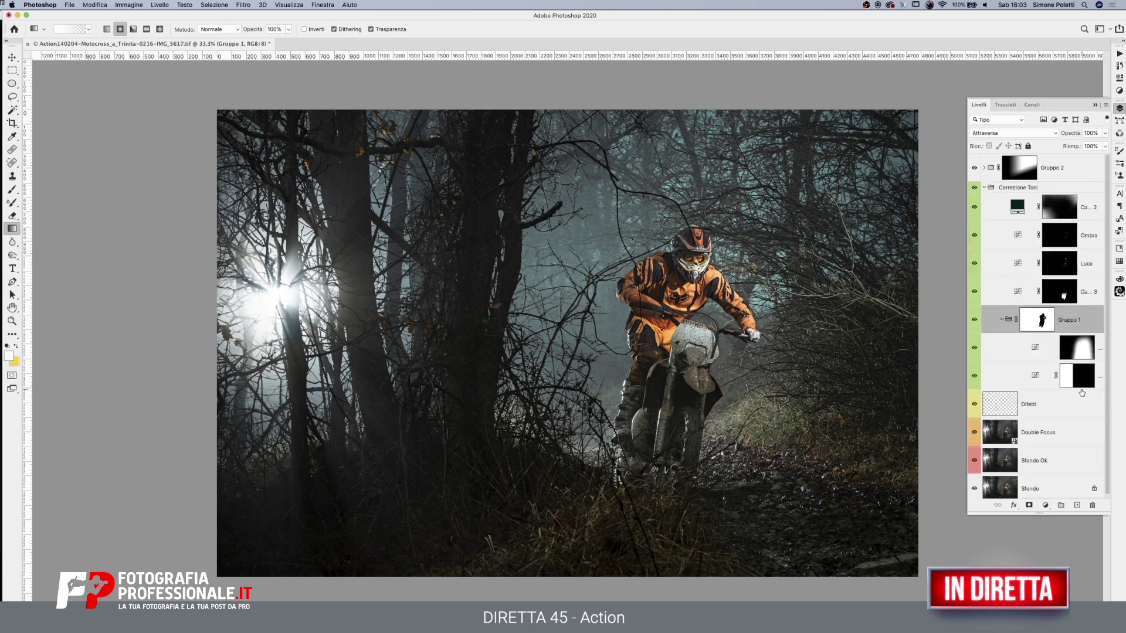
click(1077, 352)
click(1105, 133)
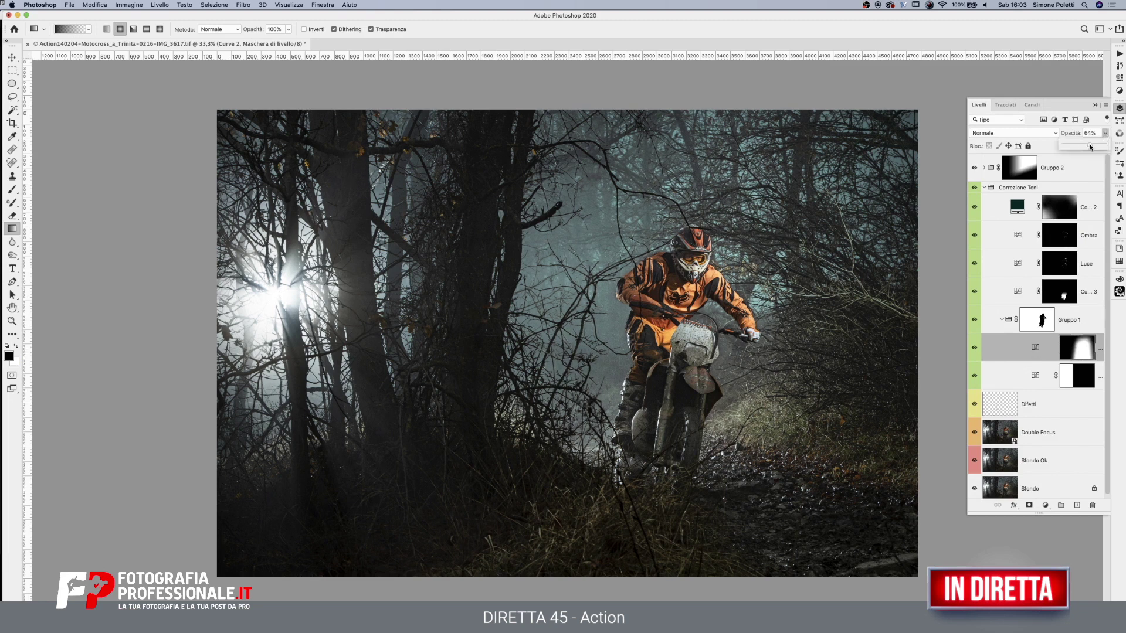
click(1094, 106)
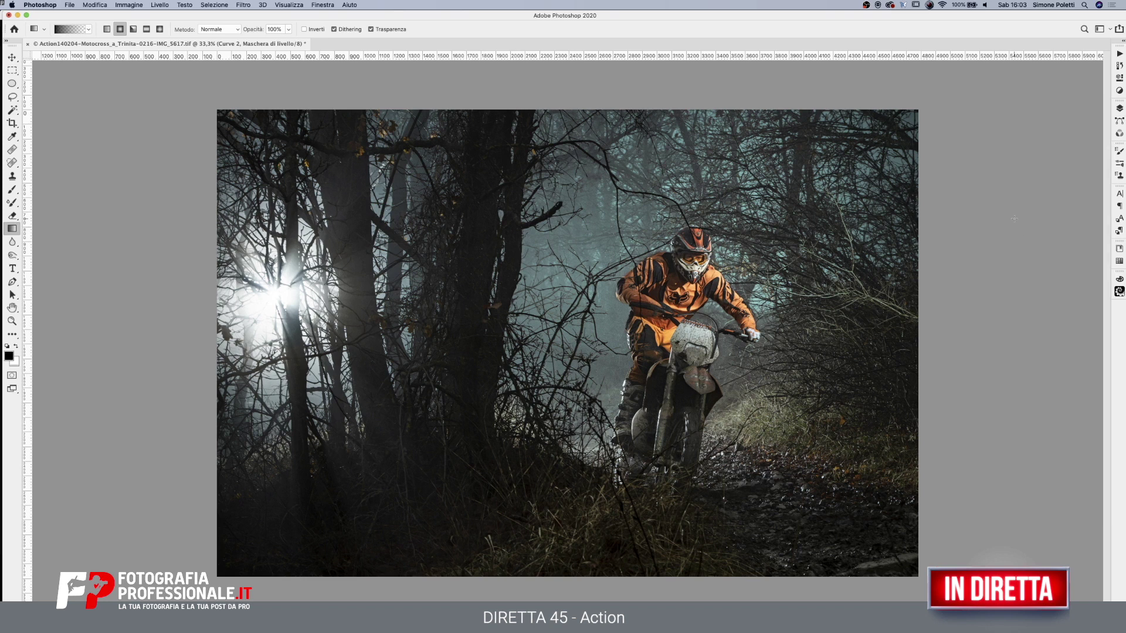
click(1118, 108)
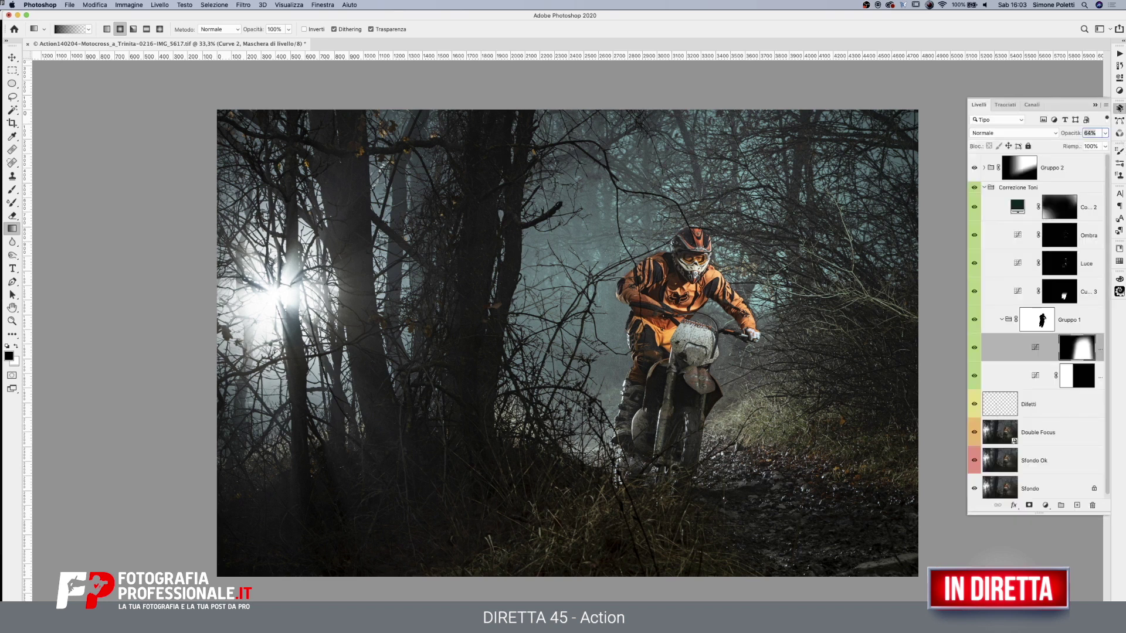
click(989, 190)
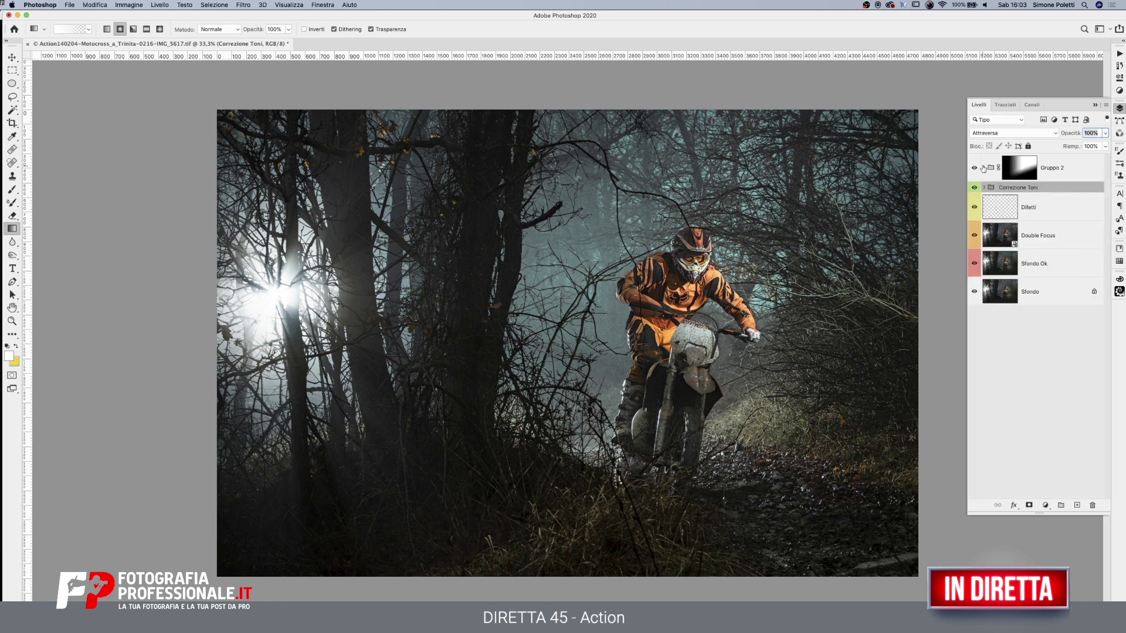
click(984, 168)
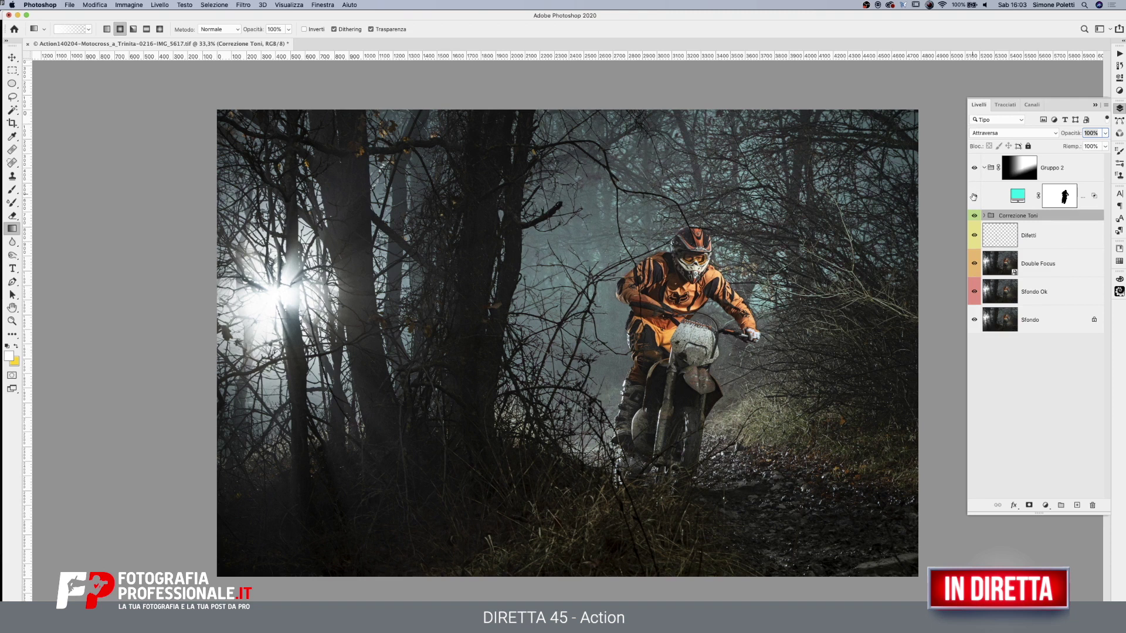
Change the Gruppo 2 fill to a paler, softer cyan and collapse the group
double_click(1018, 195)
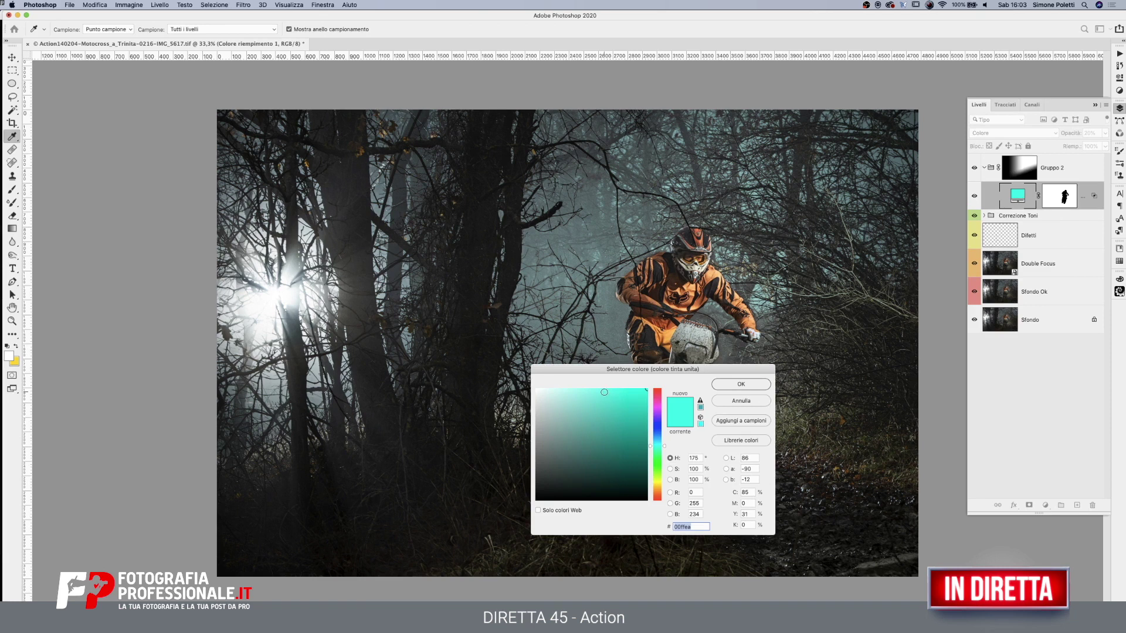
click(602, 390)
click(724, 385)
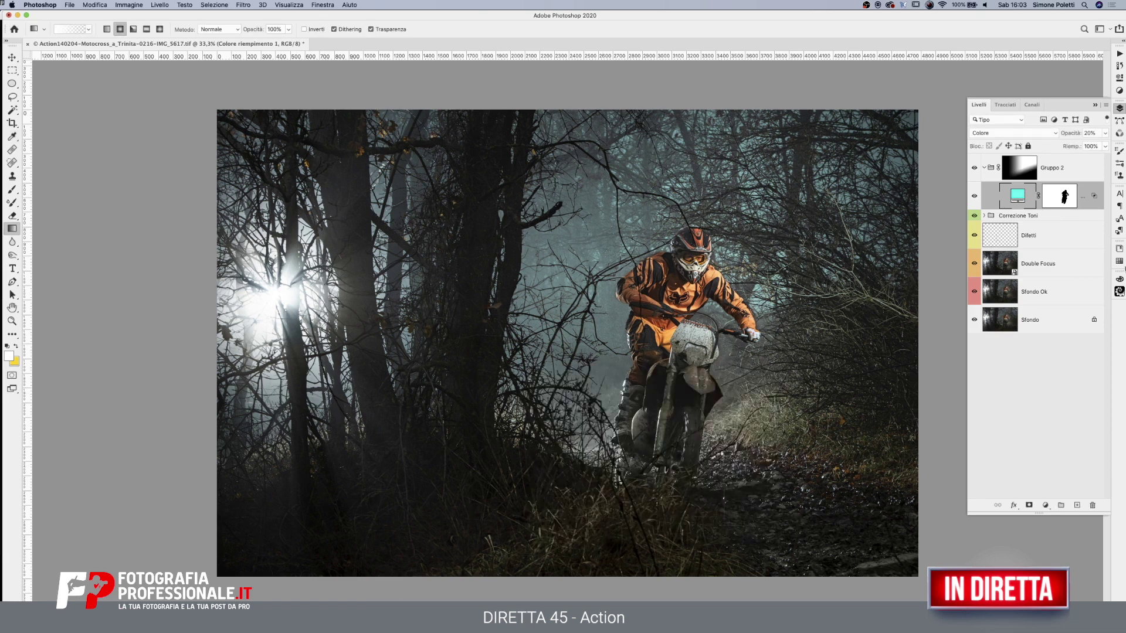
click(984, 169)
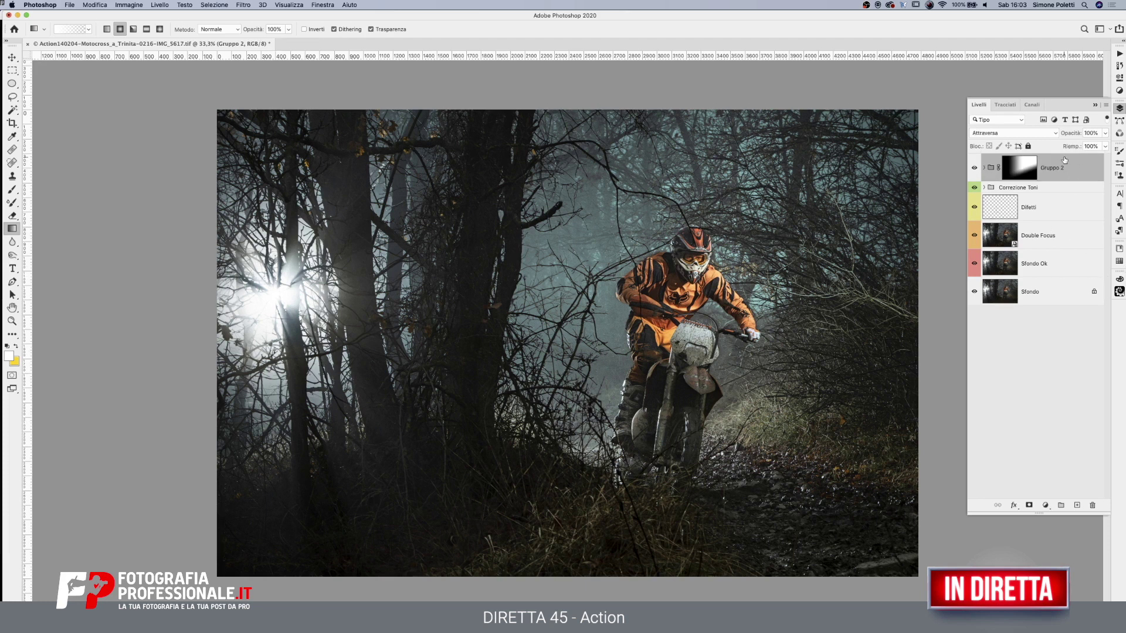
click(1044, 505)
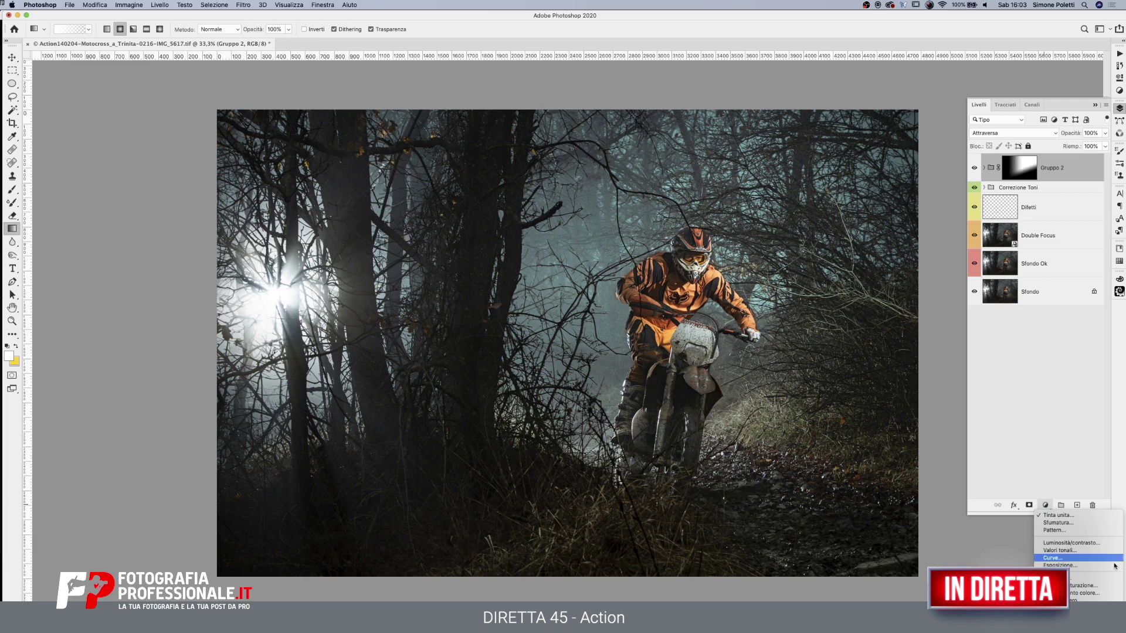
Add a Selective Color layer cutting cyan slightly from reds and more from Gialli
click(1061, 589)
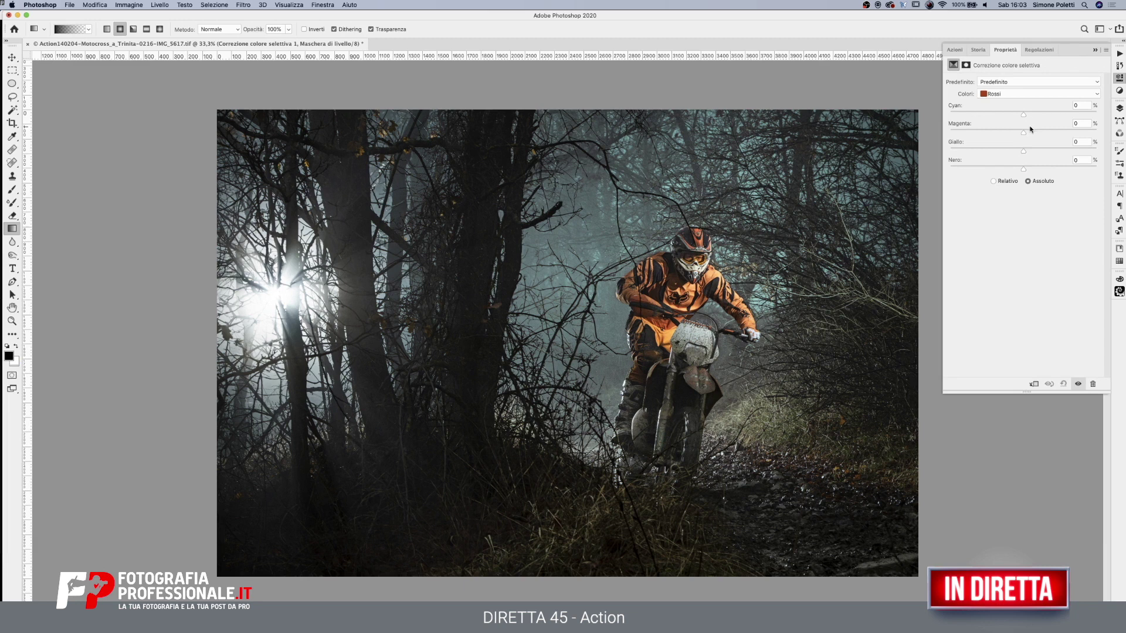
mouse_move(1023, 115)
mouse_down()
mouse_move(997, 119)
mouse_move(1014, 118)
mouse_up()
click(1012, 94)
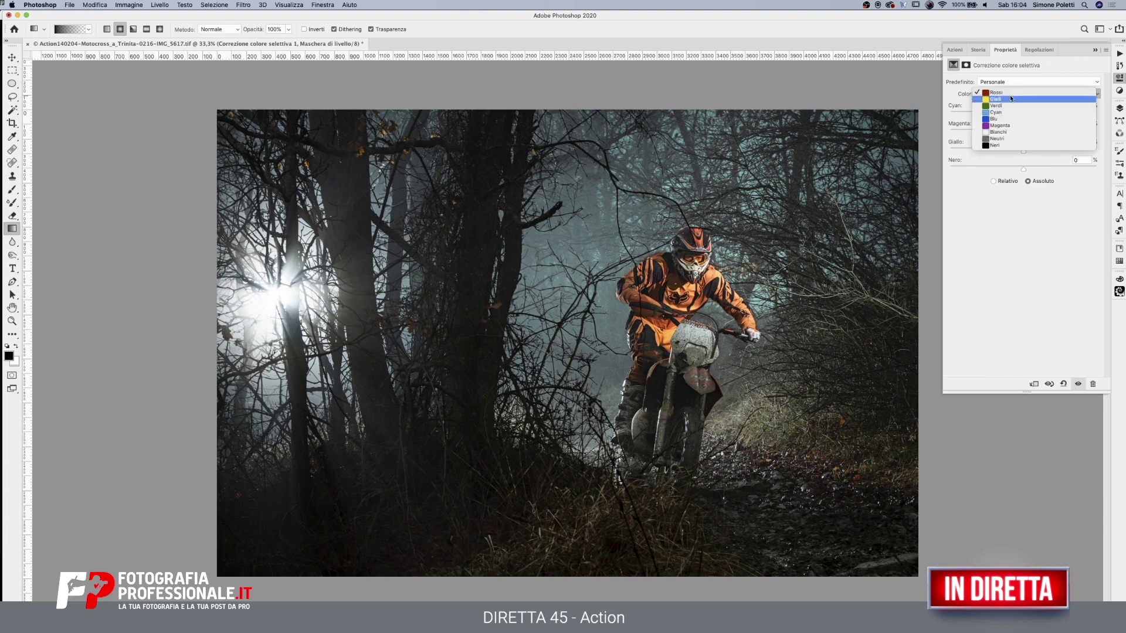
click(1012, 98)
mouse_move(1024, 117)
mouse_down()
mouse_move(965, 117)
mouse_move(1009, 119)
mouse_up()
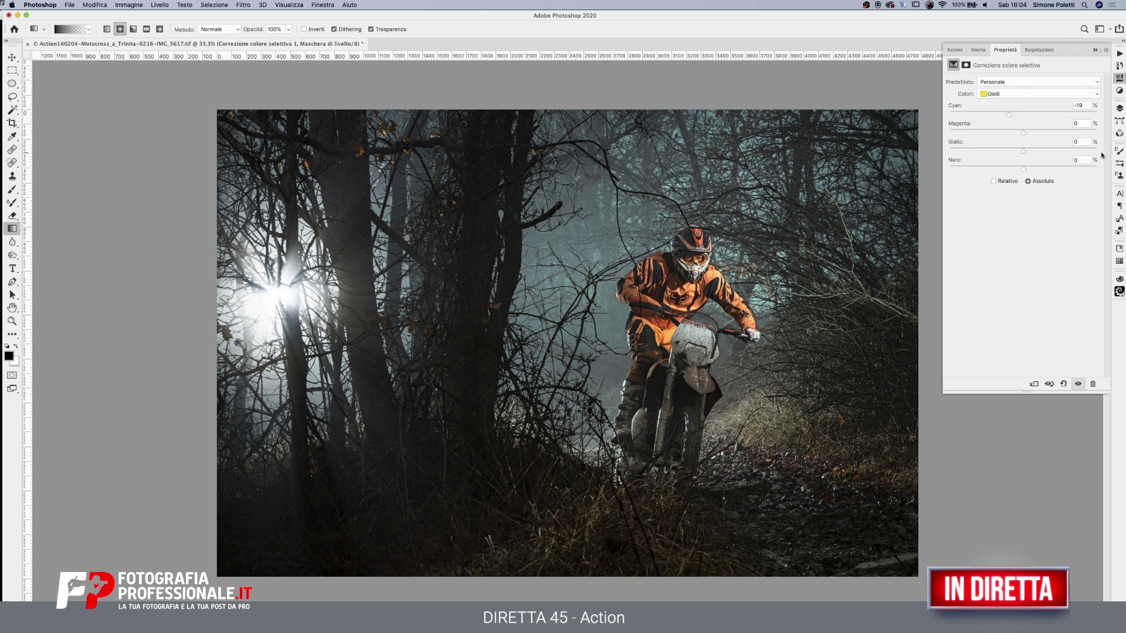
click(1118, 111)
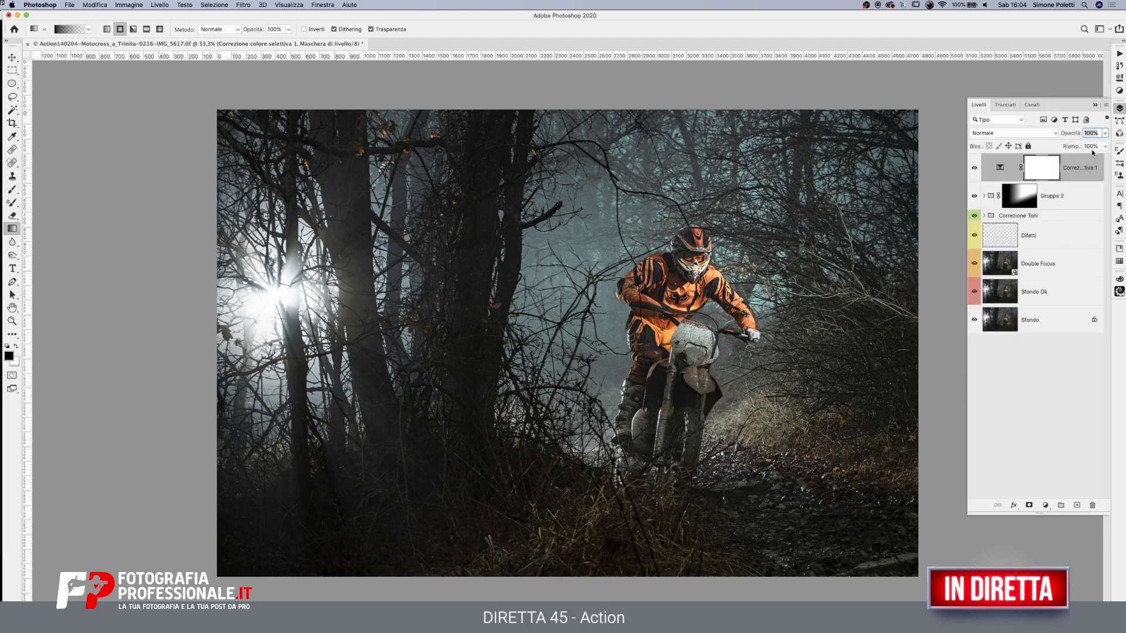
click(984, 197)
Zoom in on the rider's helmet and view the Gruppo 2 colour-fill mask alone, then return
click(1059, 229)
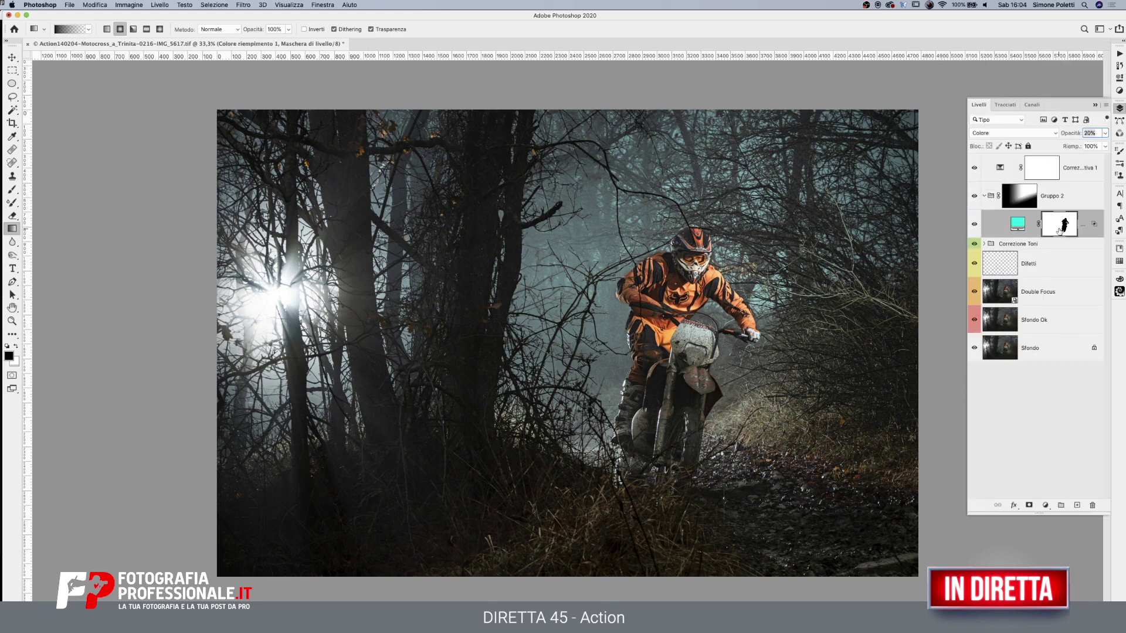
click(12, 321)
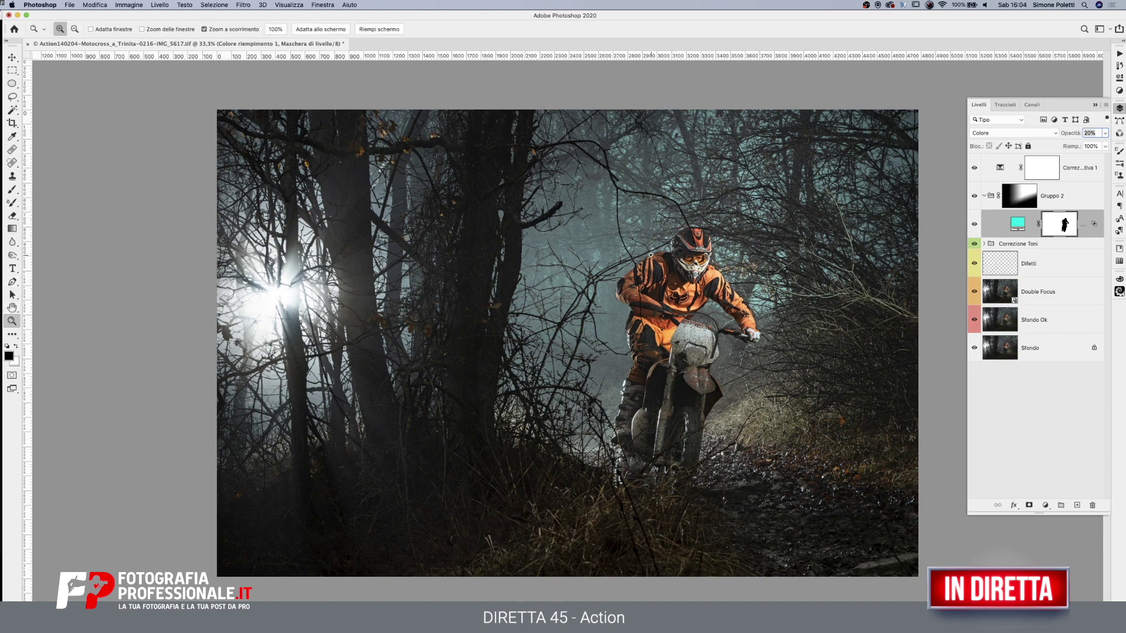
click(652, 253)
click(608, 316)
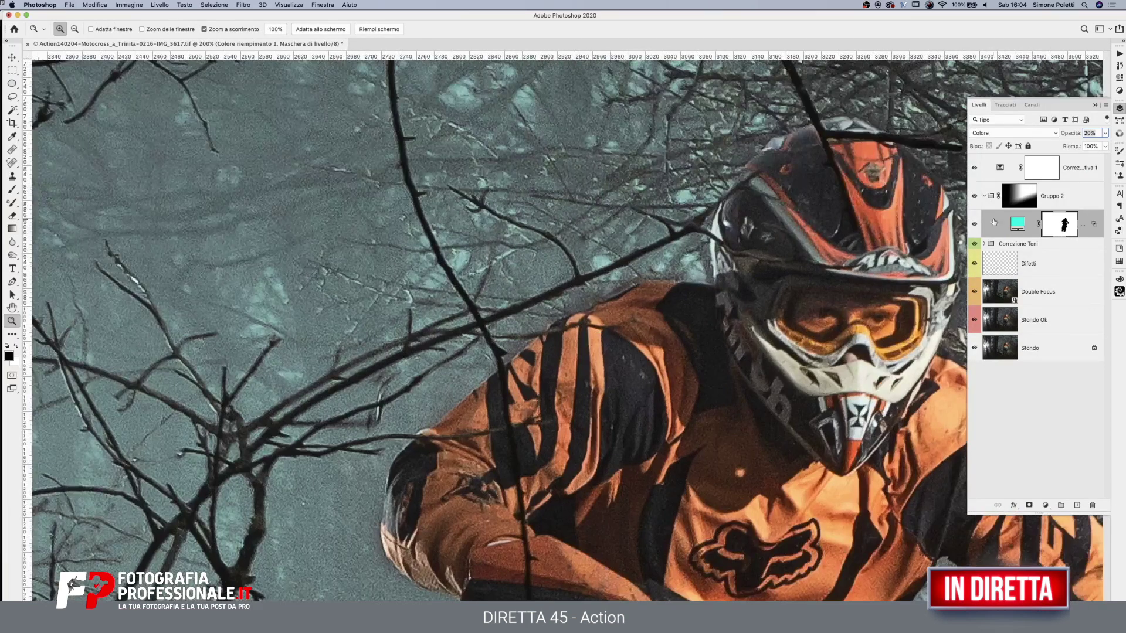
alt+click(1065, 234)
alt+click(1066, 237)
Select the Gruppo 1 mask in Correzione Toni; set the brush to swapped colours, 100% flow, size 25
key(b)
key(x)
mouse_move(626, 267)
mouse_down()
mouse_move(599, 268)
mouse_move(575, 298)
mouse_up()
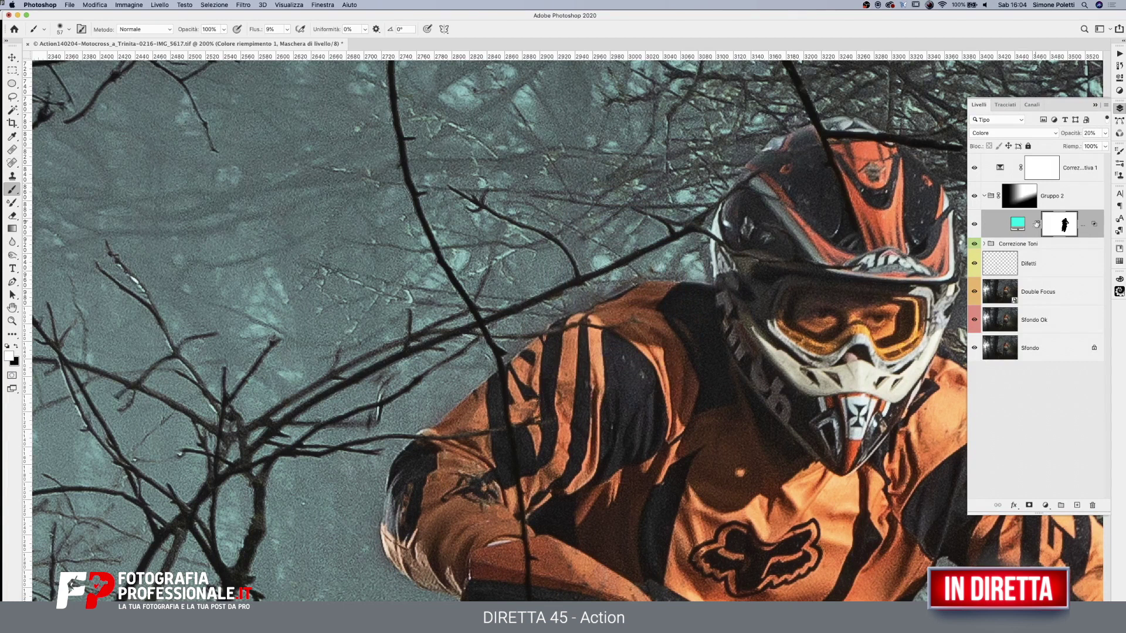
click(983, 243)
click(1042, 381)
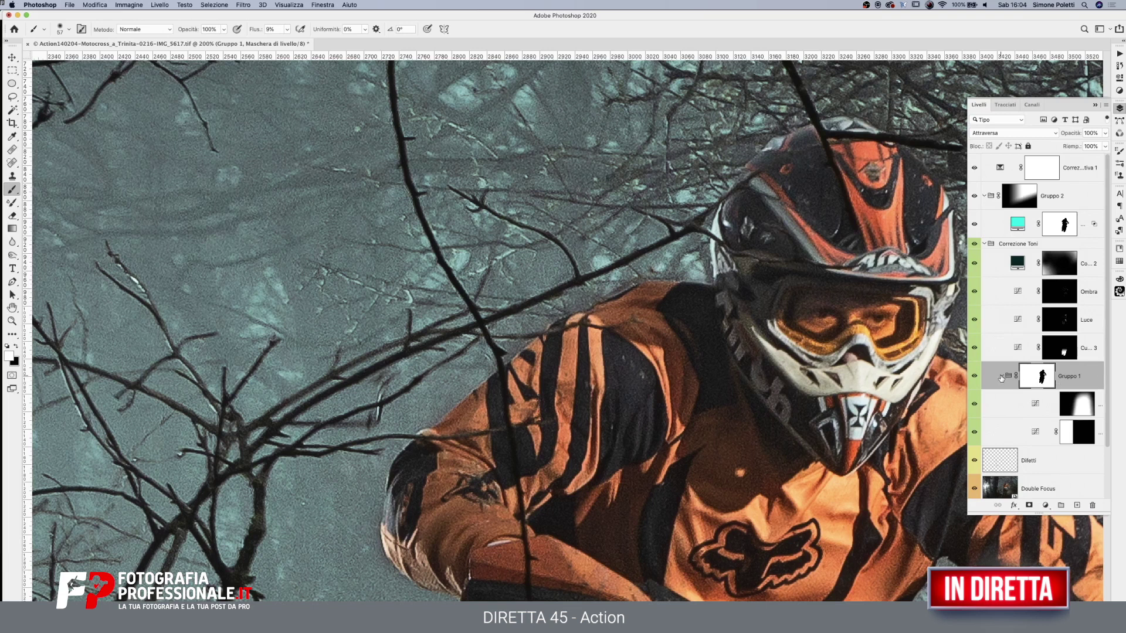
click(287, 28)
drag(284, 40, 528, 121)
drag(691, 269, 673, 269)
Collapse Correzione Toni and Gruppo 2 and zoom back out to frame the whole rider scene
double_click(987, 245)
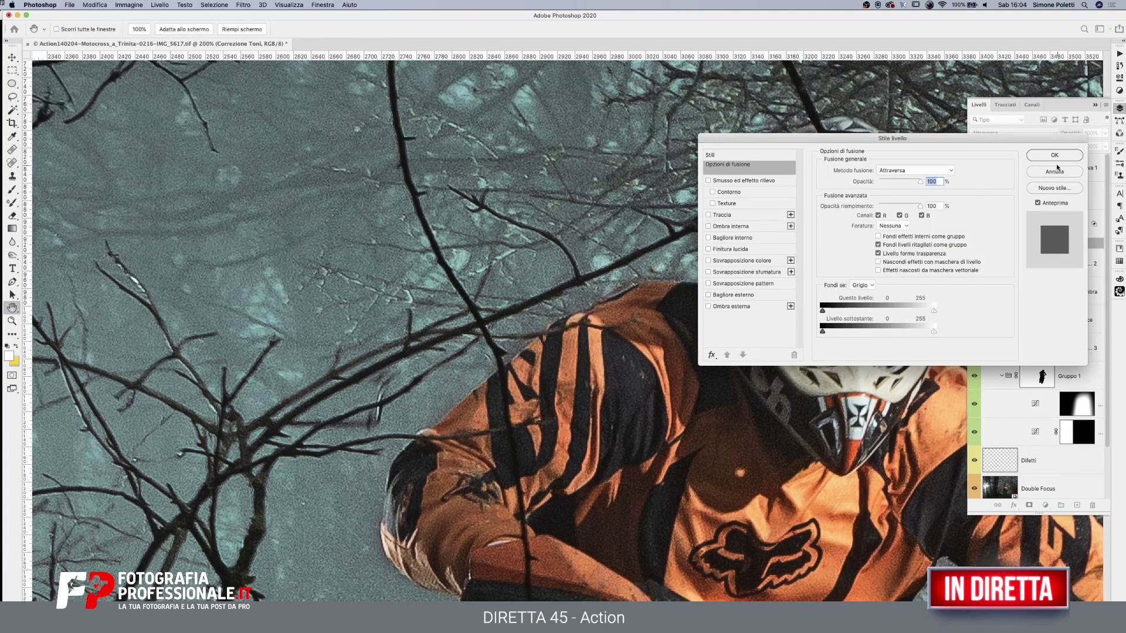
key(Escape)
click(984, 244)
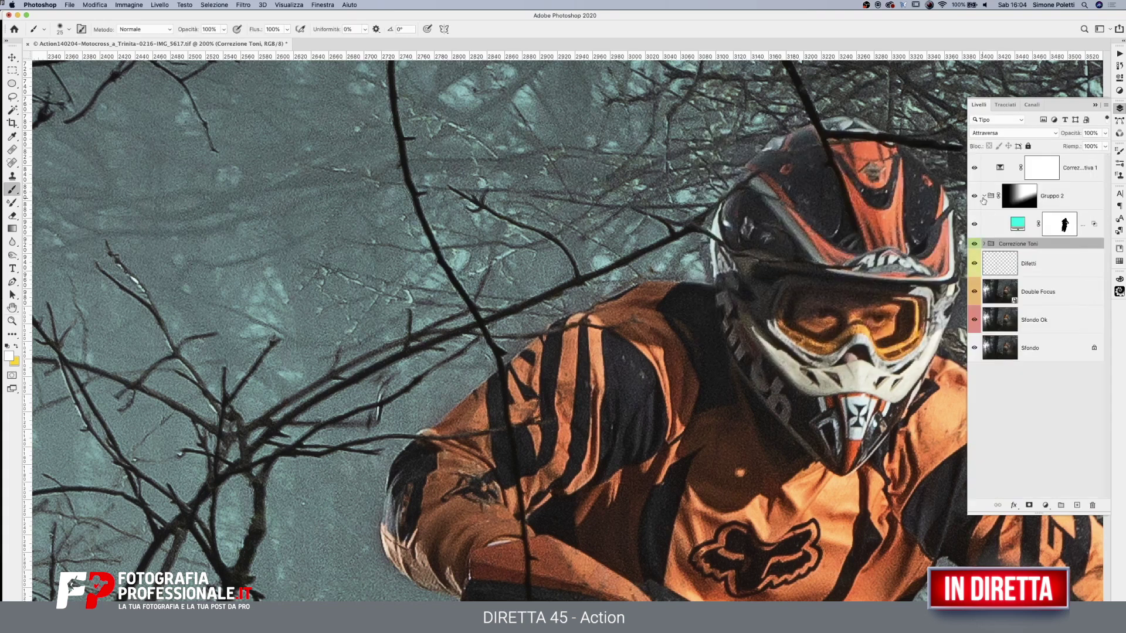
click(983, 196)
click(12, 320)
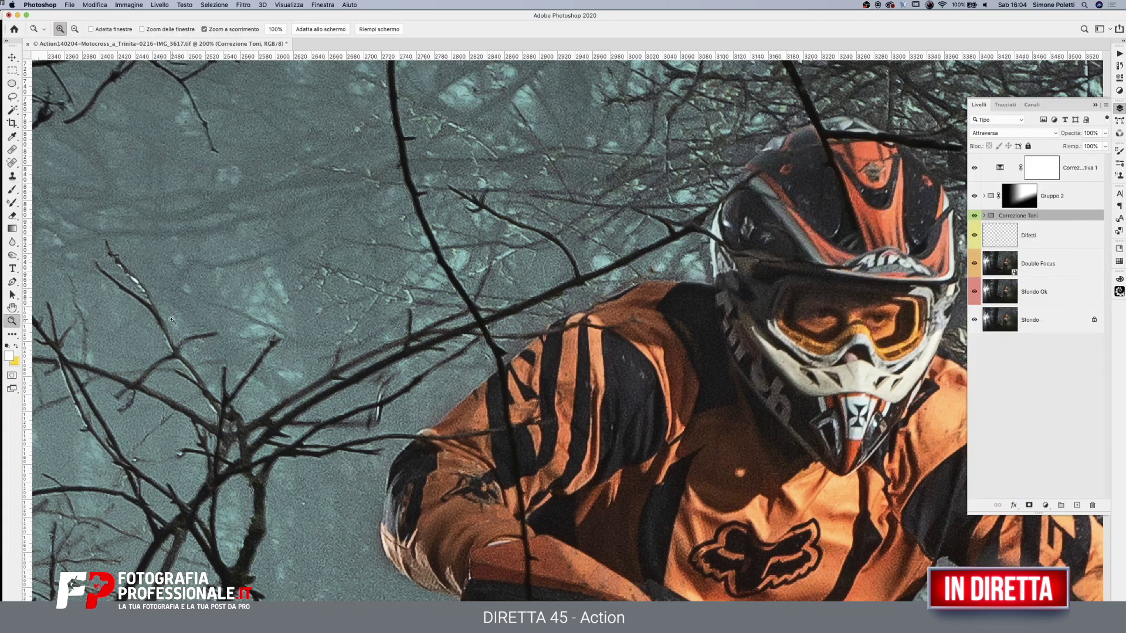
alt+click(757, 304)
drag(819, 364, 705, 237)
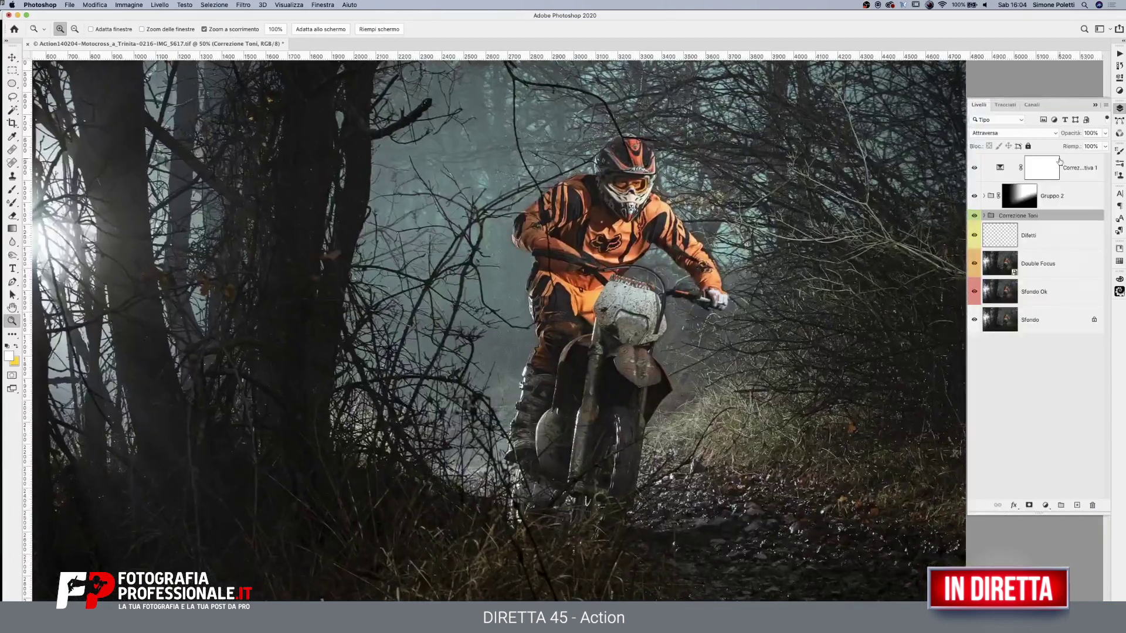
Set the Selective Color Bianchi (whites) to Cyan -10, Magenta -12, Yellow -7
click(973, 168)
double_click(999, 168)
click(1032, 93)
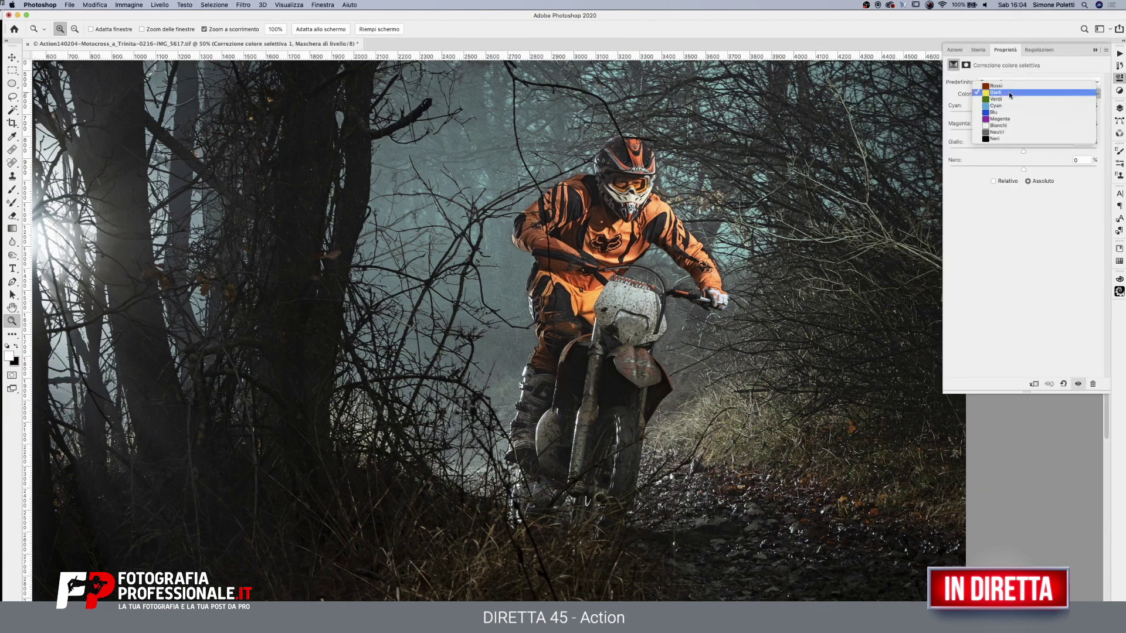
click(1037, 150)
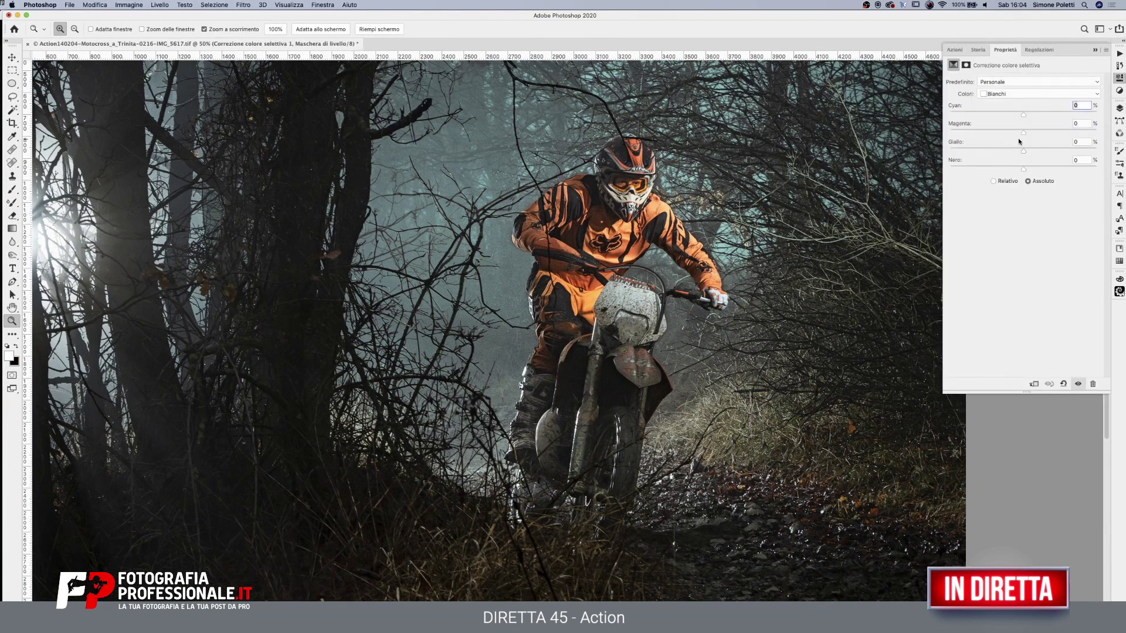
click(1014, 115)
drag(1014, 115, 1019, 153)
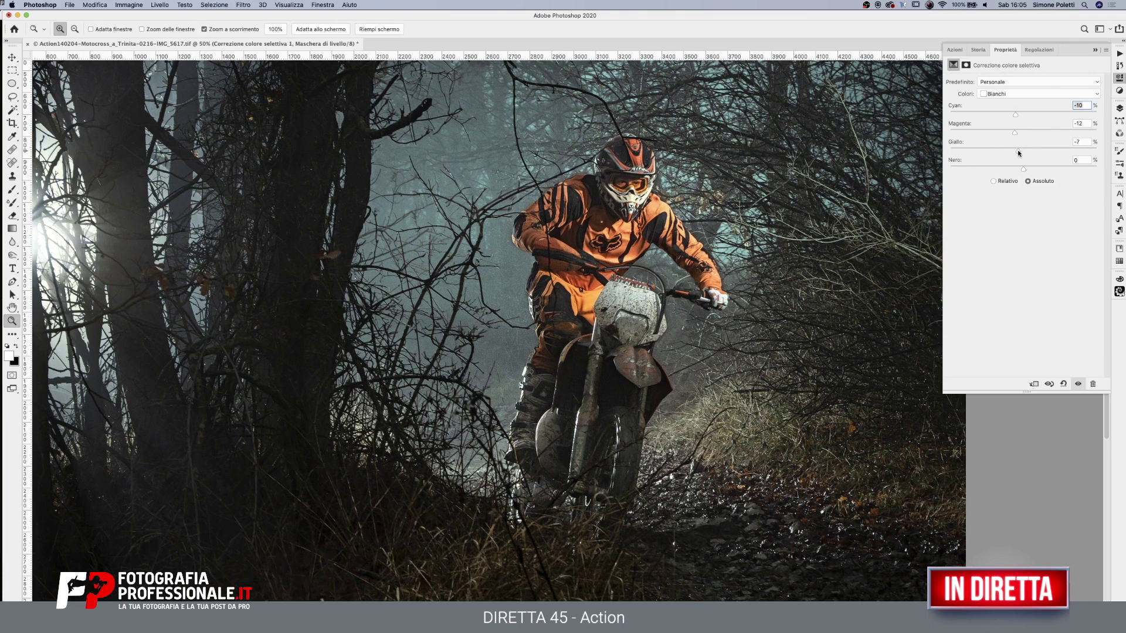
Compare the image with the adjustment on and off, then invert its mask to black
click(1119, 108)
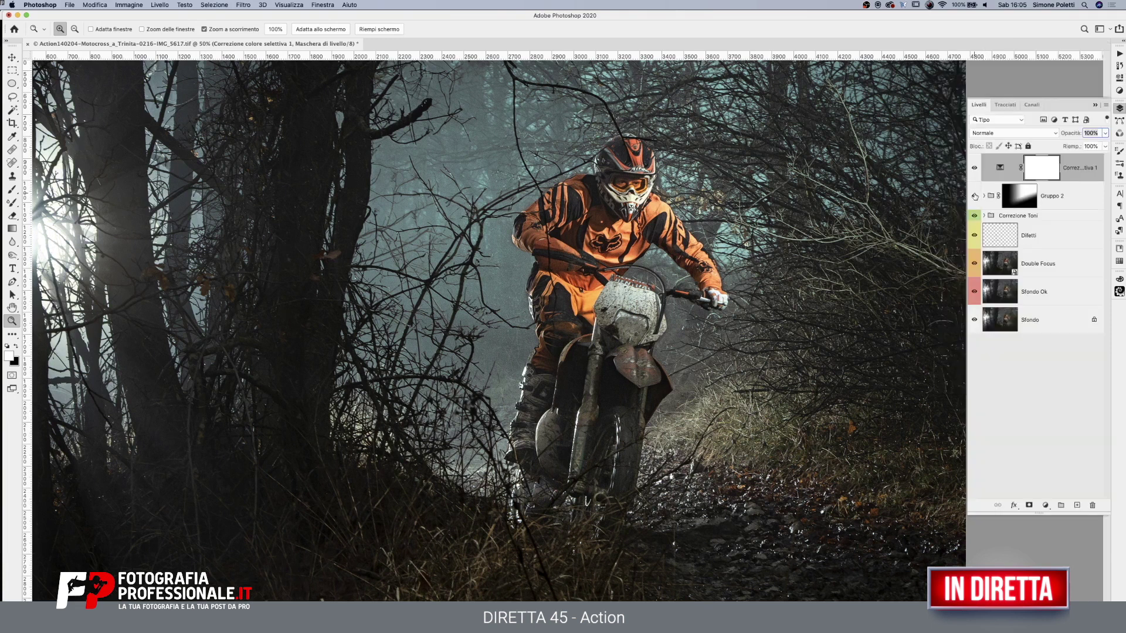
click(975, 170)
click(975, 170)
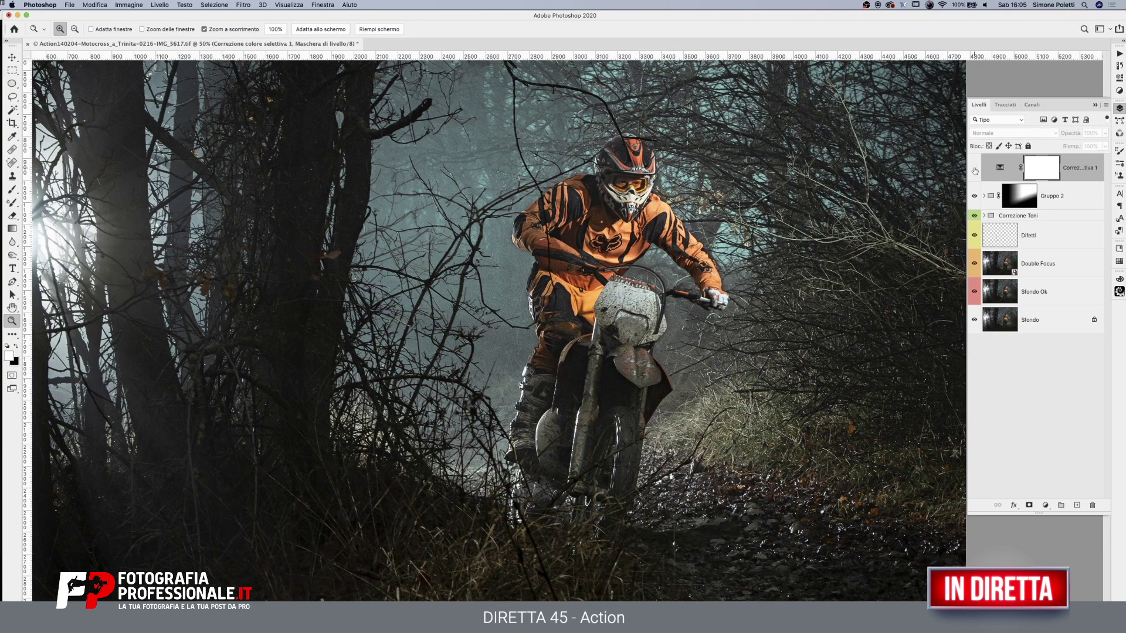
click(974, 170)
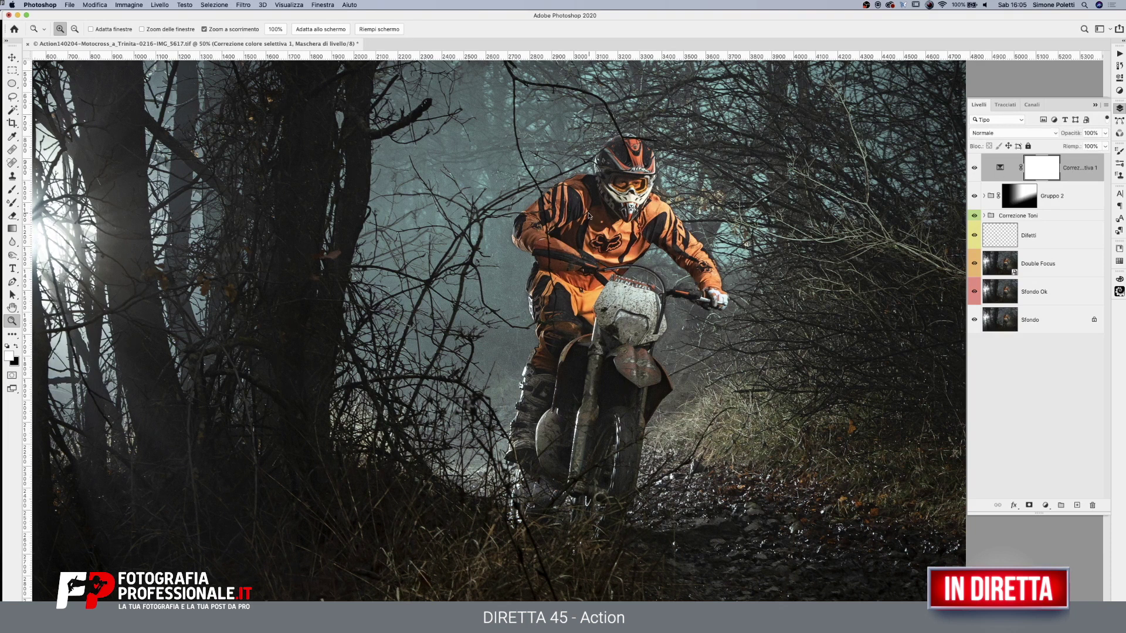
key(super+i)
key(g)
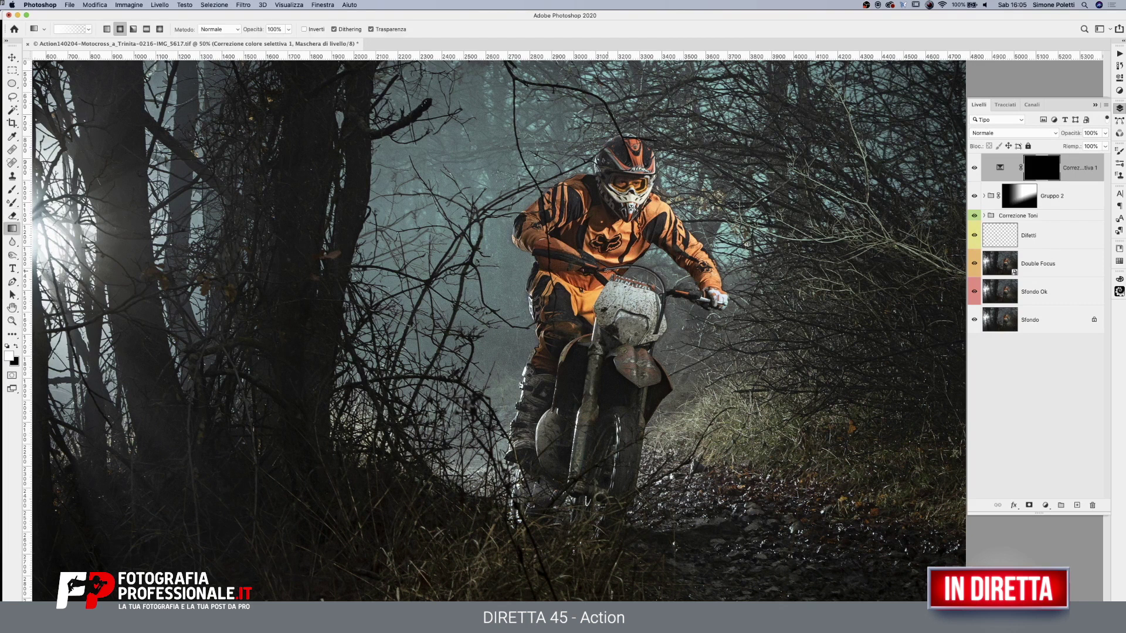
Draw a white radial gradient on the Selective Color mask over the bike's front, then zoom out
mouse_move(633, 293)
mouse_down()
mouse_move(560, 350)
mouse_move(419, 378)
mouse_up()
click(974, 169)
click(12, 320)
alt+click(506, 323)
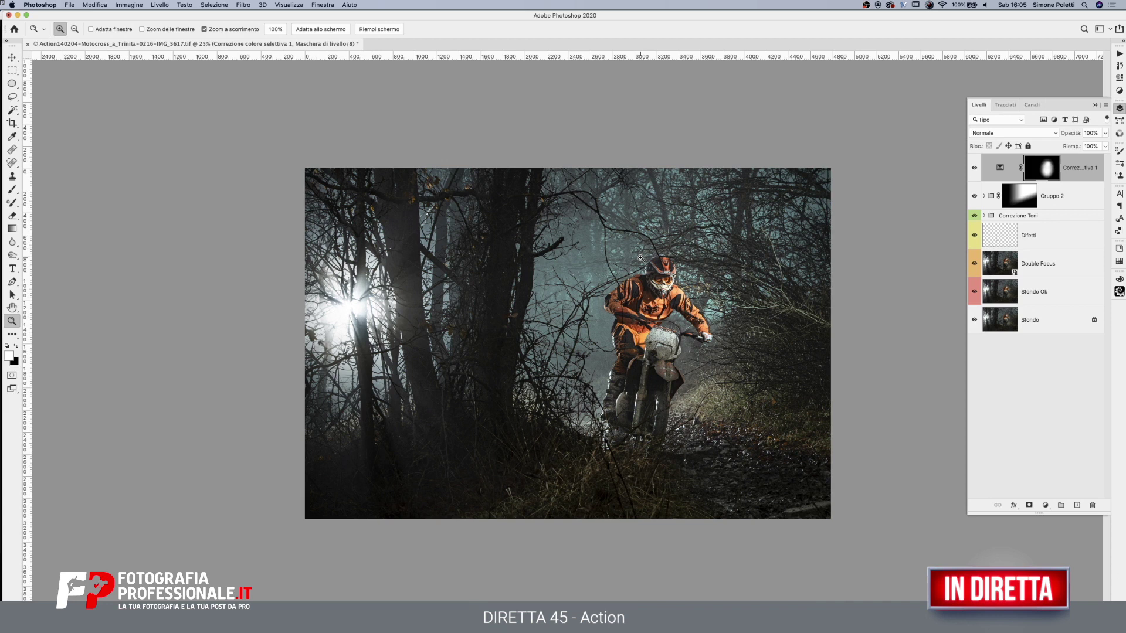
click(647, 313)
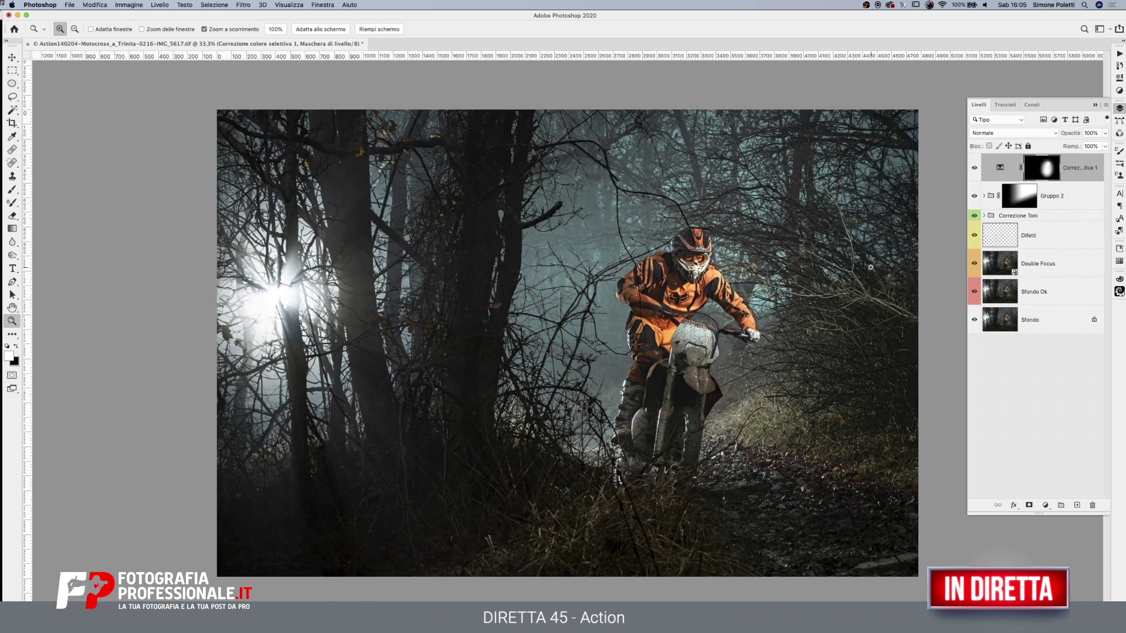
alt+click(639, 380)
Toggle the adjustment layers and groups off and on against the original, then expand Correzione Toni
click(974, 168)
click(974, 168)
mouse_move(975, 169)
mouse_down()
mouse_move(973, 219)
mouse_move(973, 170)
mouse_up()
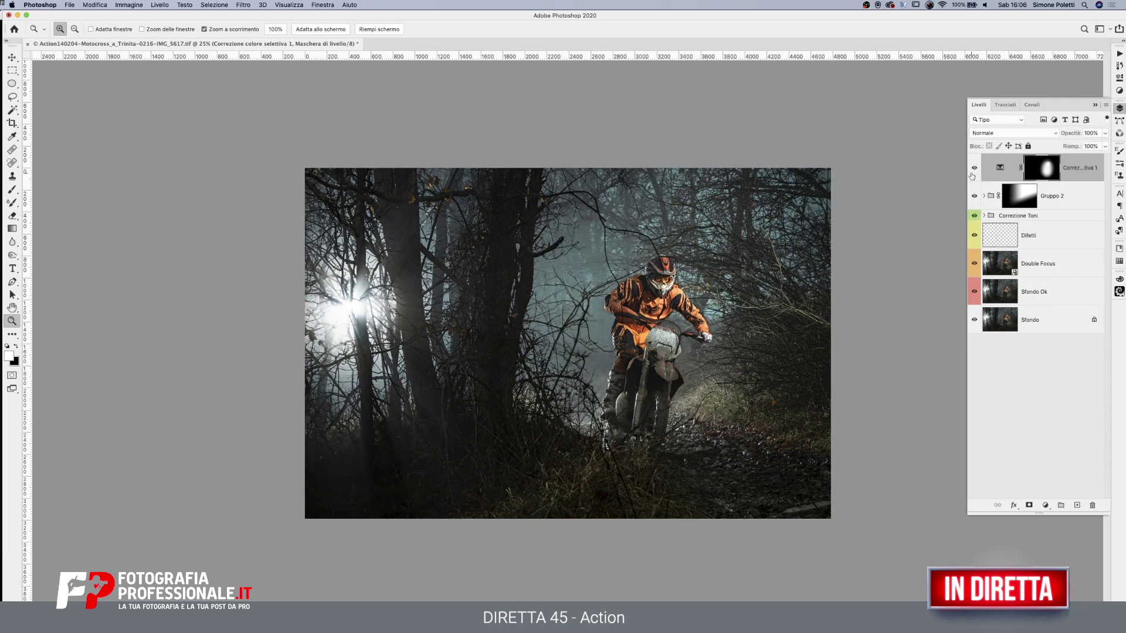
drag(974, 168, 973, 217)
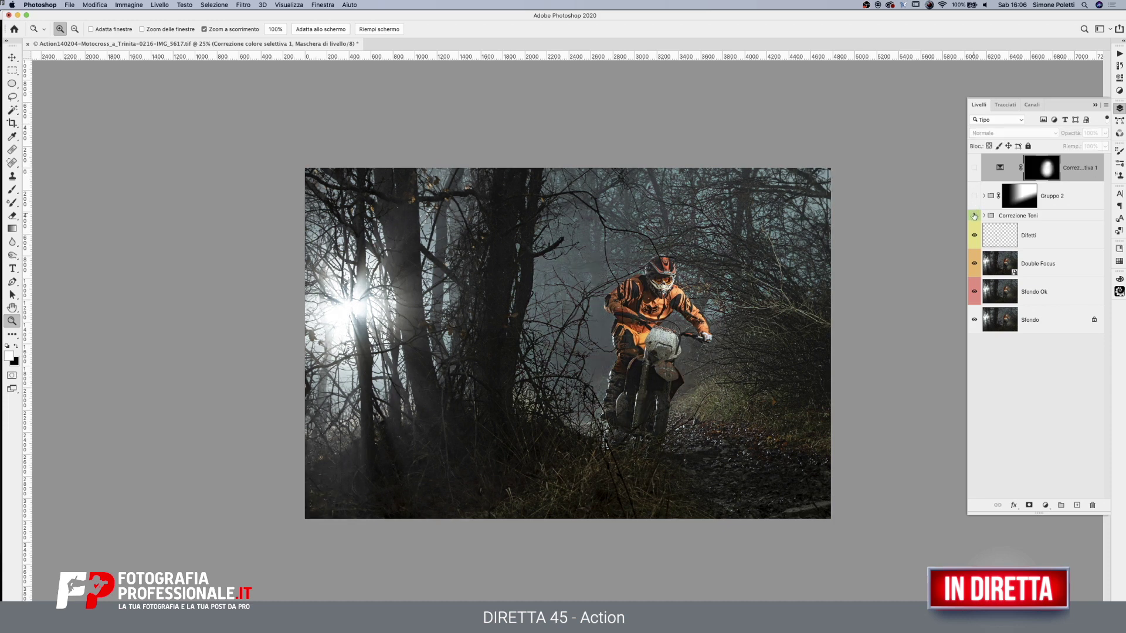
click(974, 216)
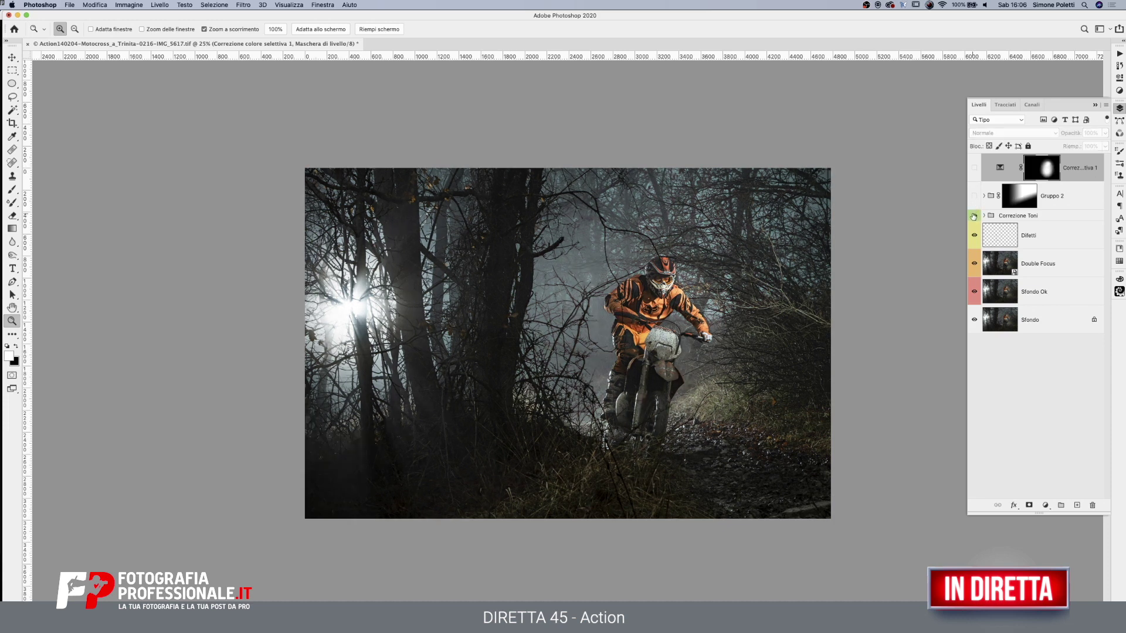
click(974, 197)
click(974, 168)
drag(975, 169, 973, 217)
drag(974, 169, 974, 216)
click(984, 215)
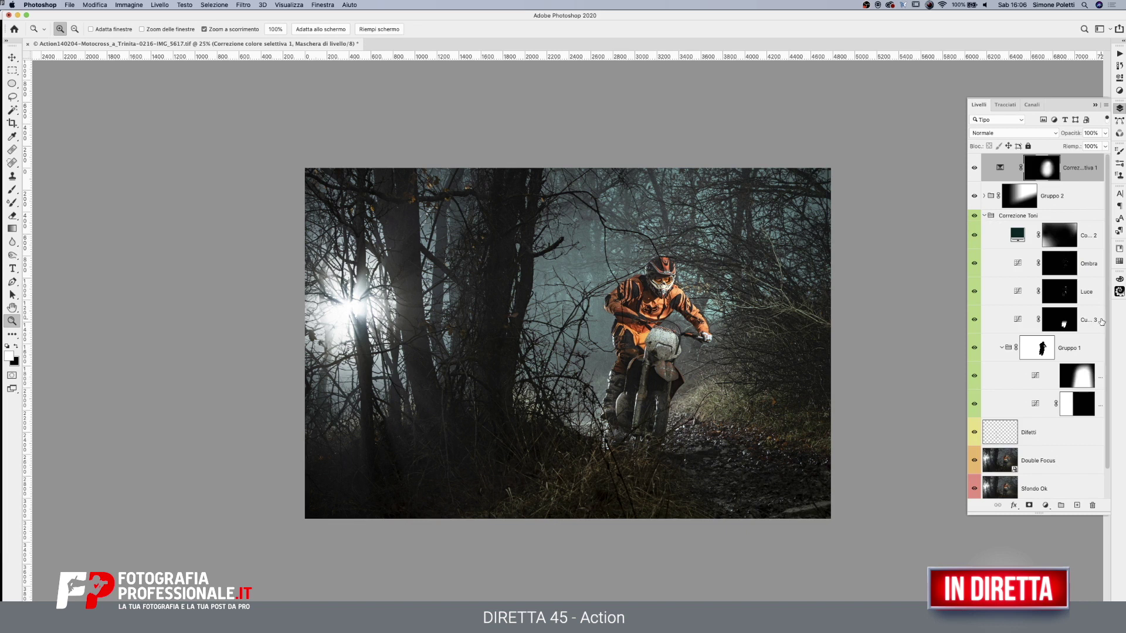
Add a Levels adjustment in Gruppo 1 that brightens highlights, with its mask inverted to black
click(1043, 380)
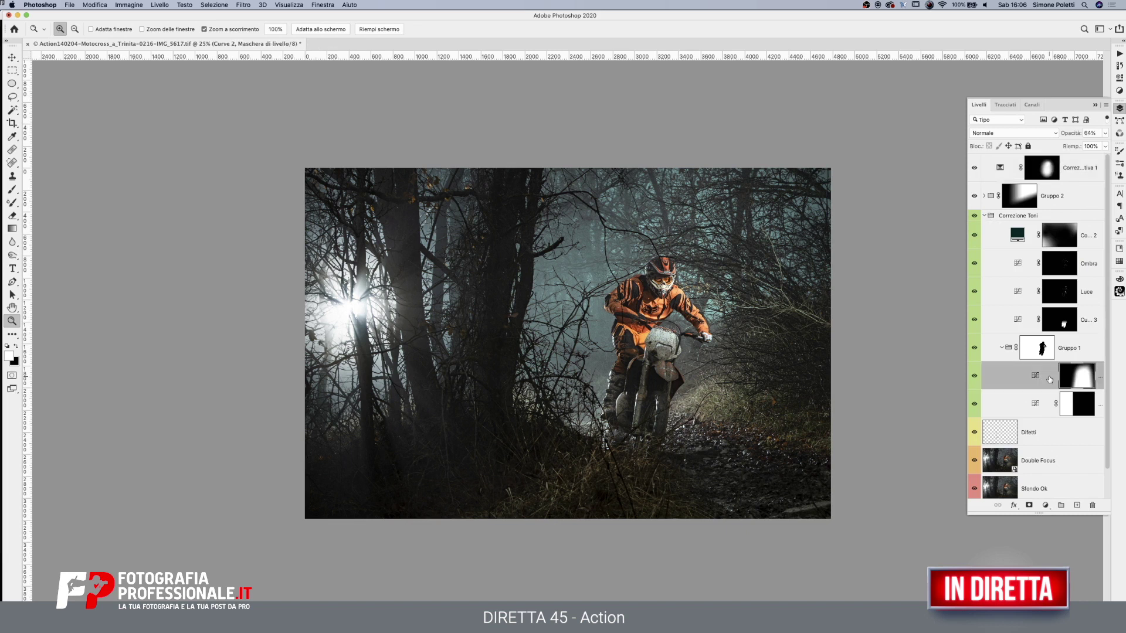
click(1046, 507)
click(1060, 551)
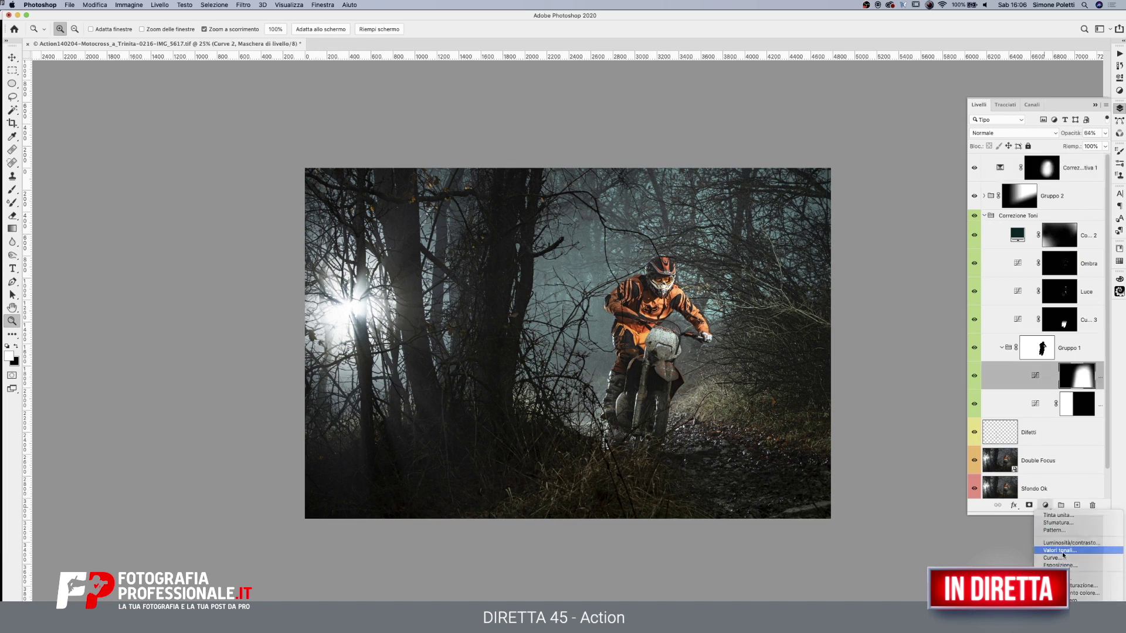
drag(1086, 149, 1022, 149)
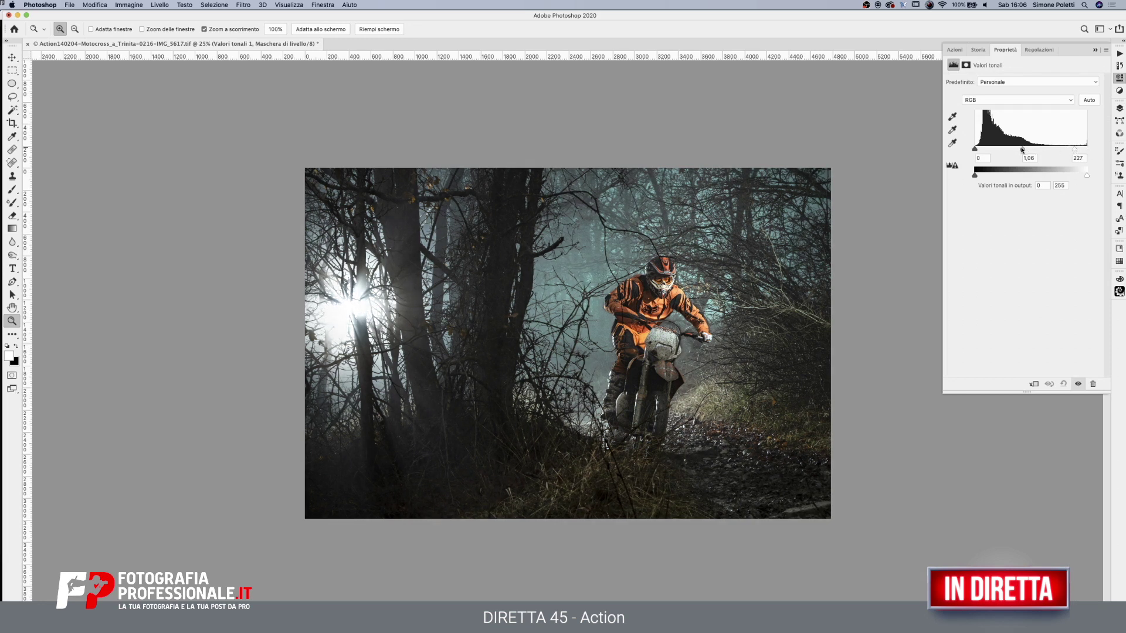
click(1119, 110)
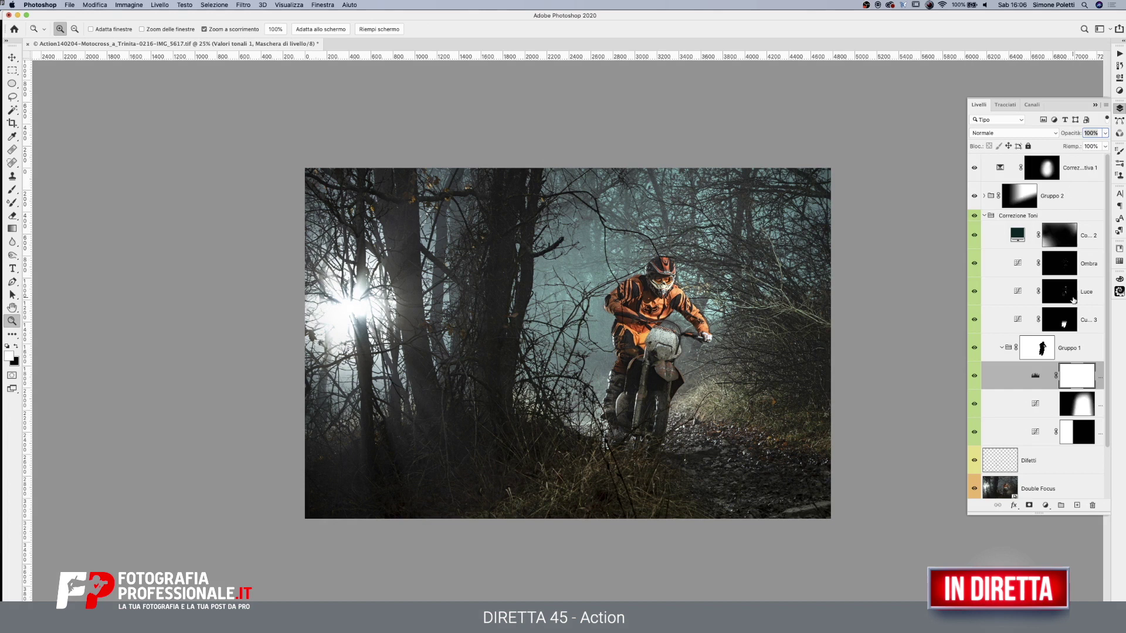
key(super+i)
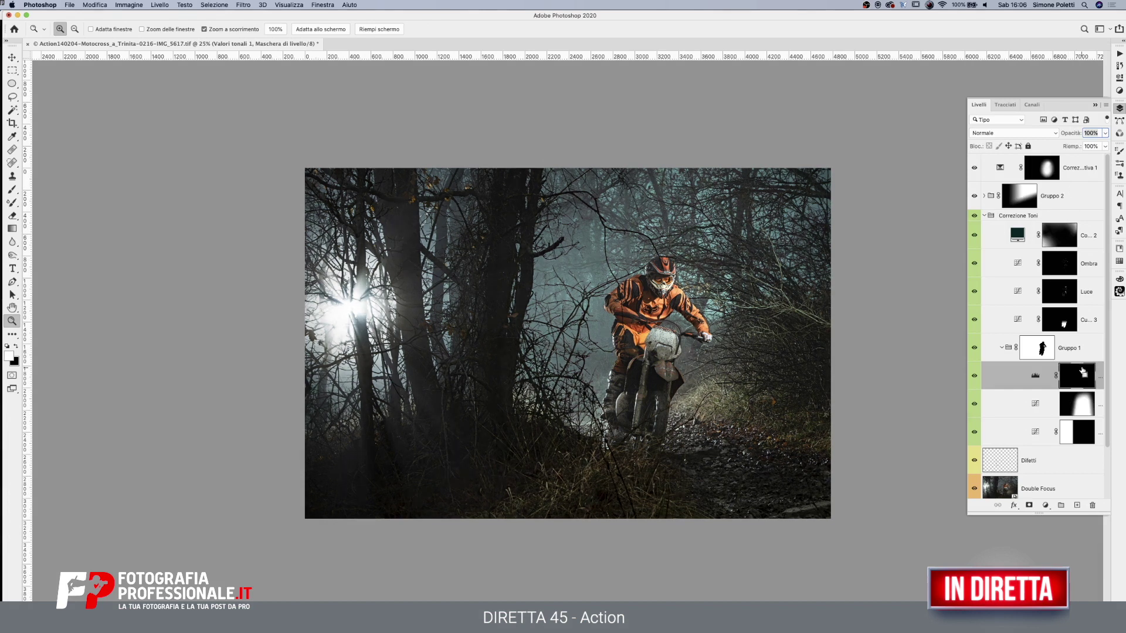
Reveal the Levels brightening with a radial gradient around the rider and compare on/off
click(12, 228)
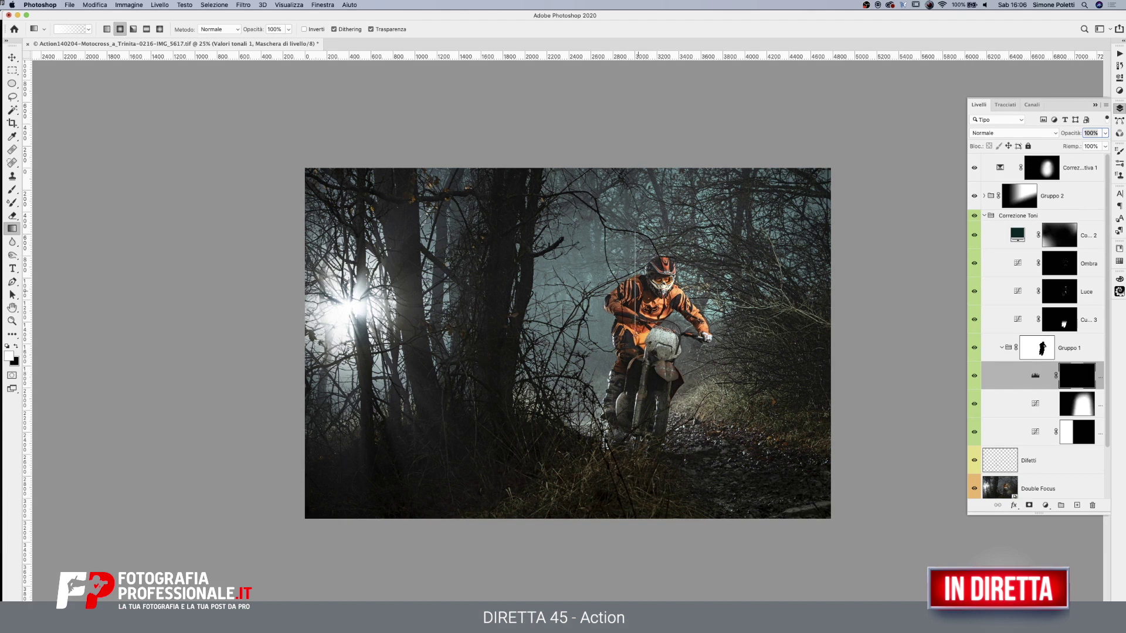
drag(634, 328, 635, 176)
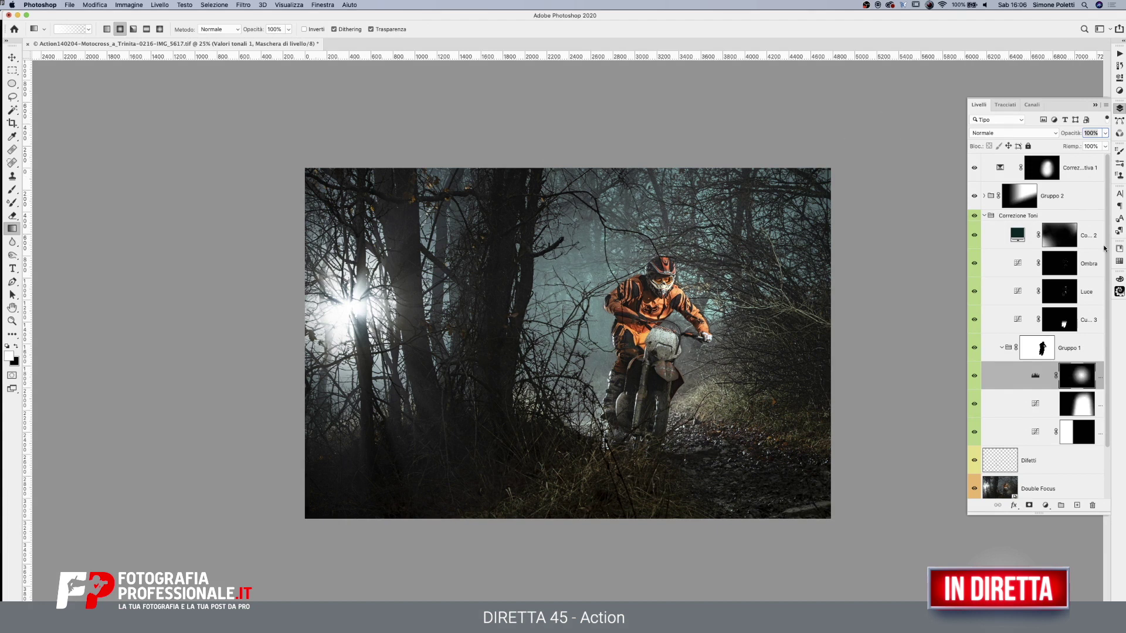
click(974, 378)
click(974, 378)
click(974, 378)
Zoom in to full size on the rider and view the Gruppo 1 mask on its own
click(12, 321)
drag(613, 303, 733, 445)
click(733, 444)
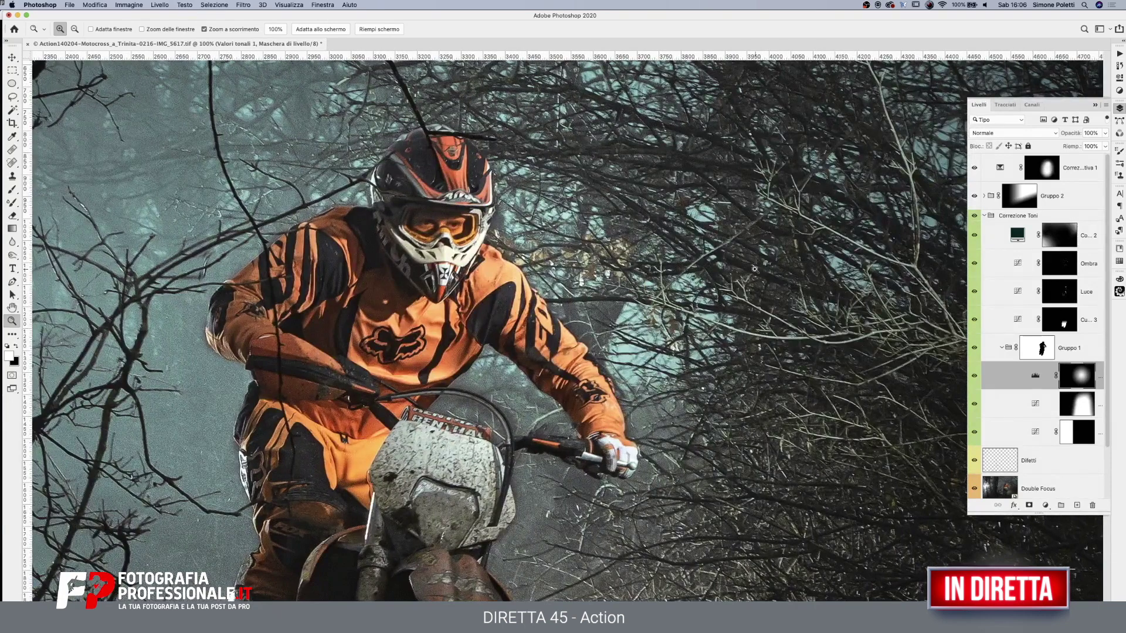
click(1041, 350)
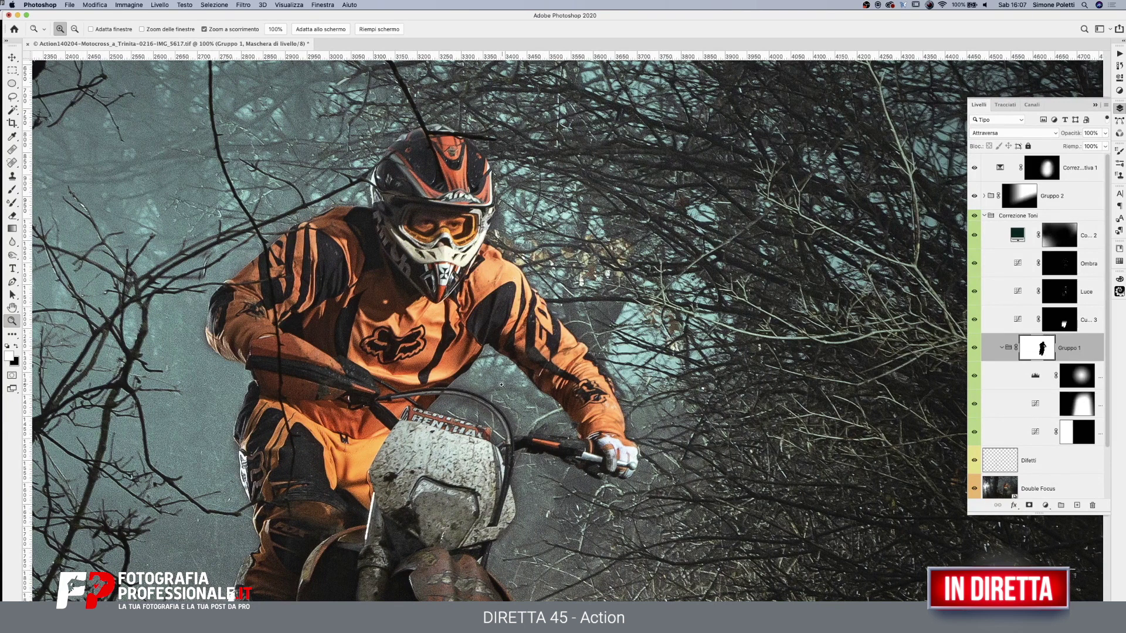
key(b)
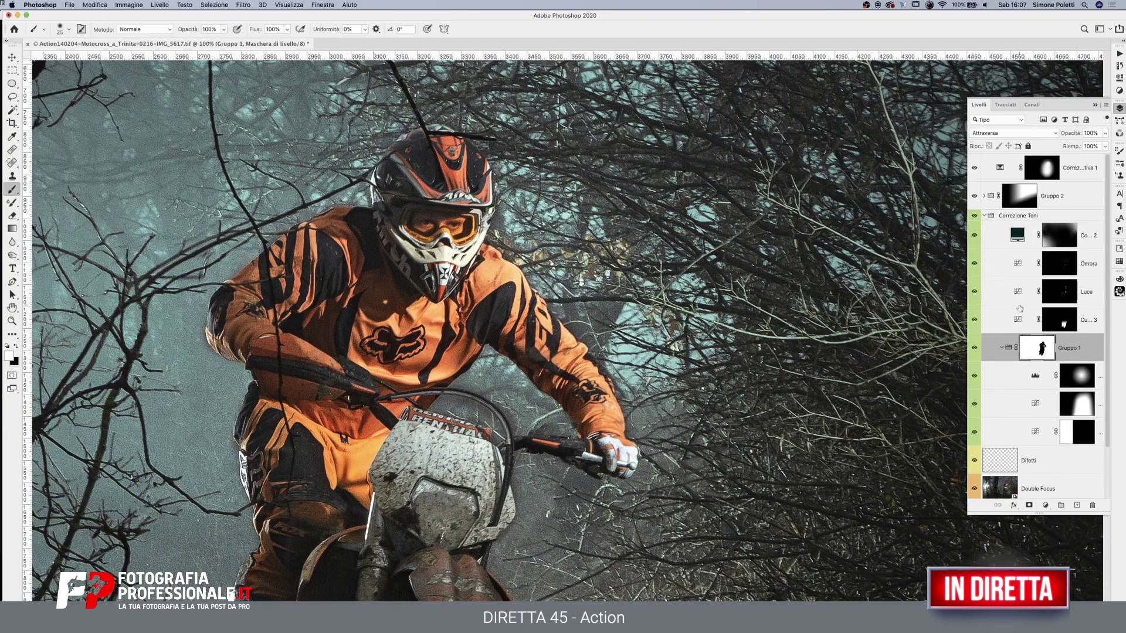
alt+click(1034, 348)
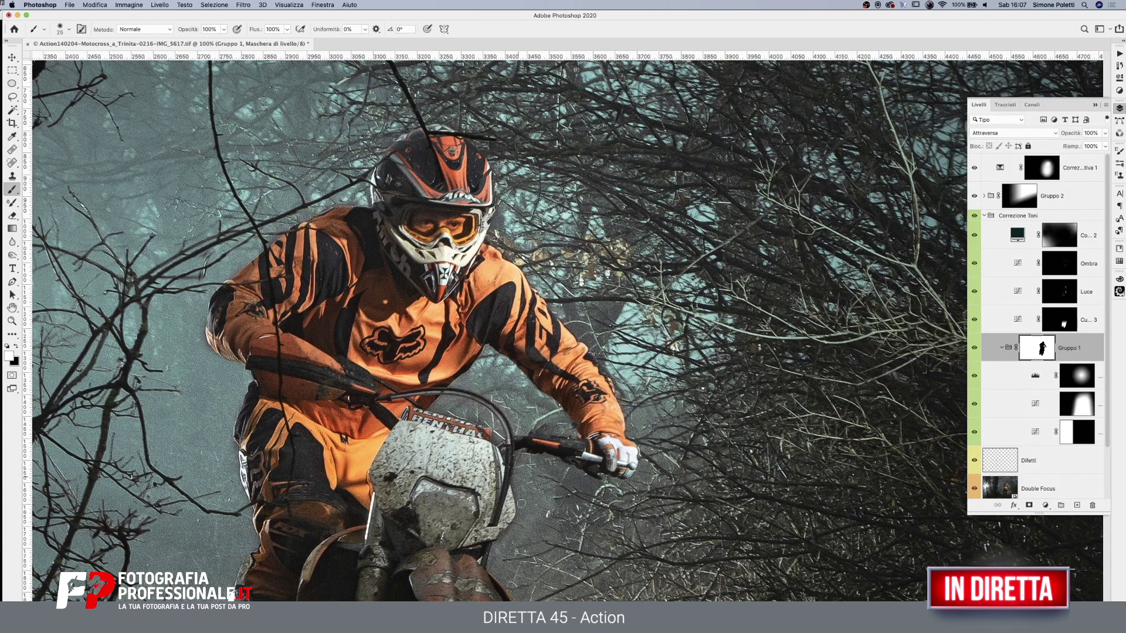
mouse_move(499, 541)
mouse_down()
mouse_move(603, 364)
mouse_move(720, 487)
mouse_up()
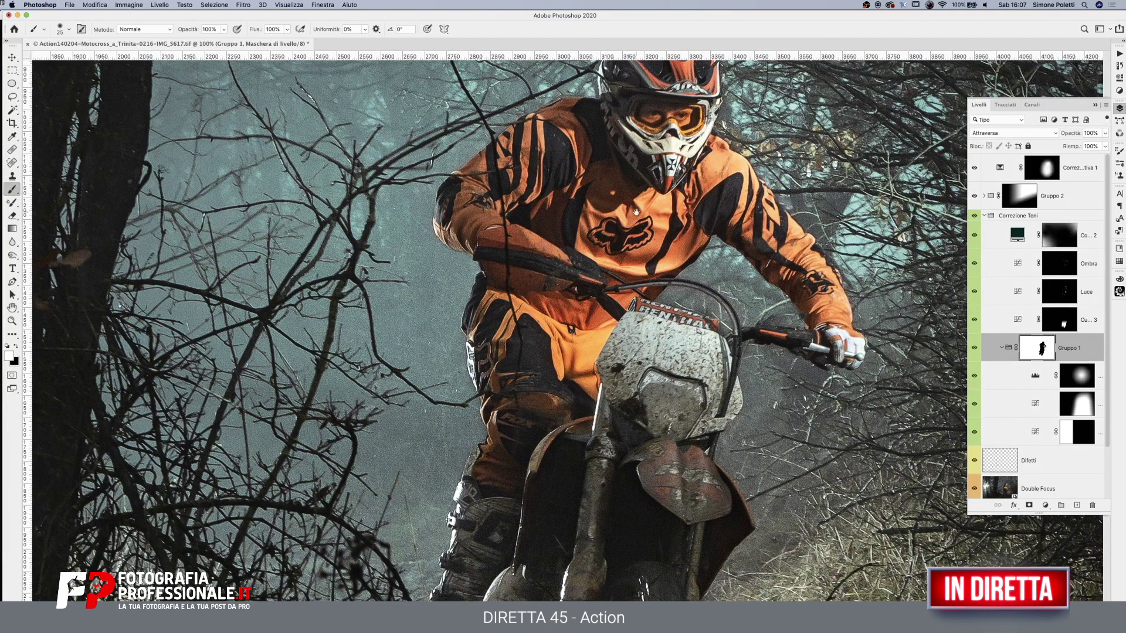
key(z)
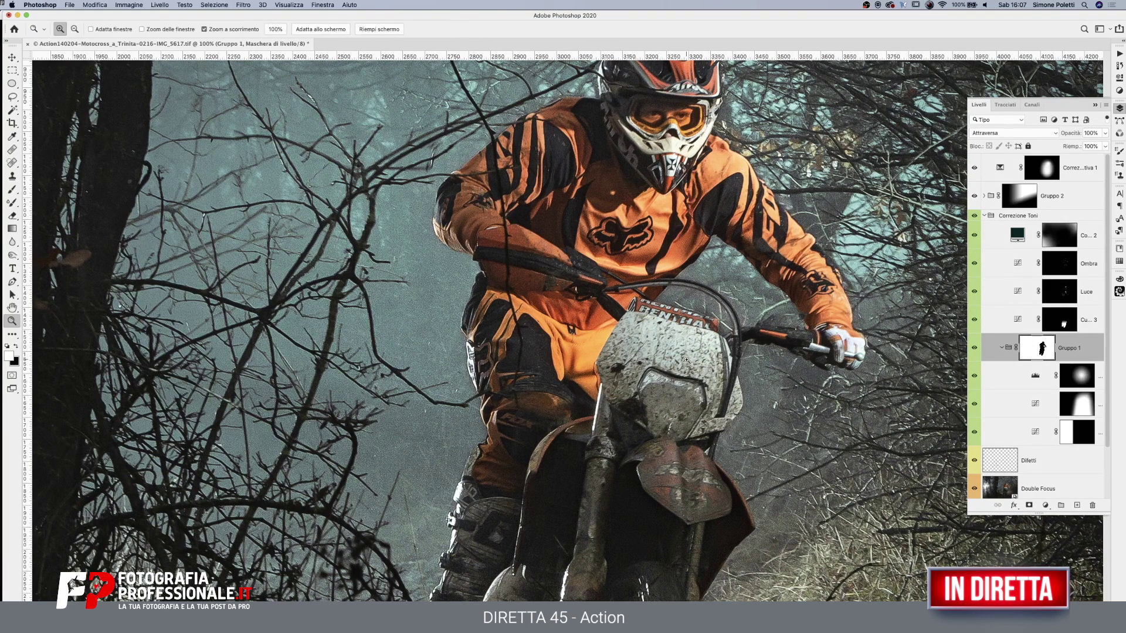
click(10, 190)
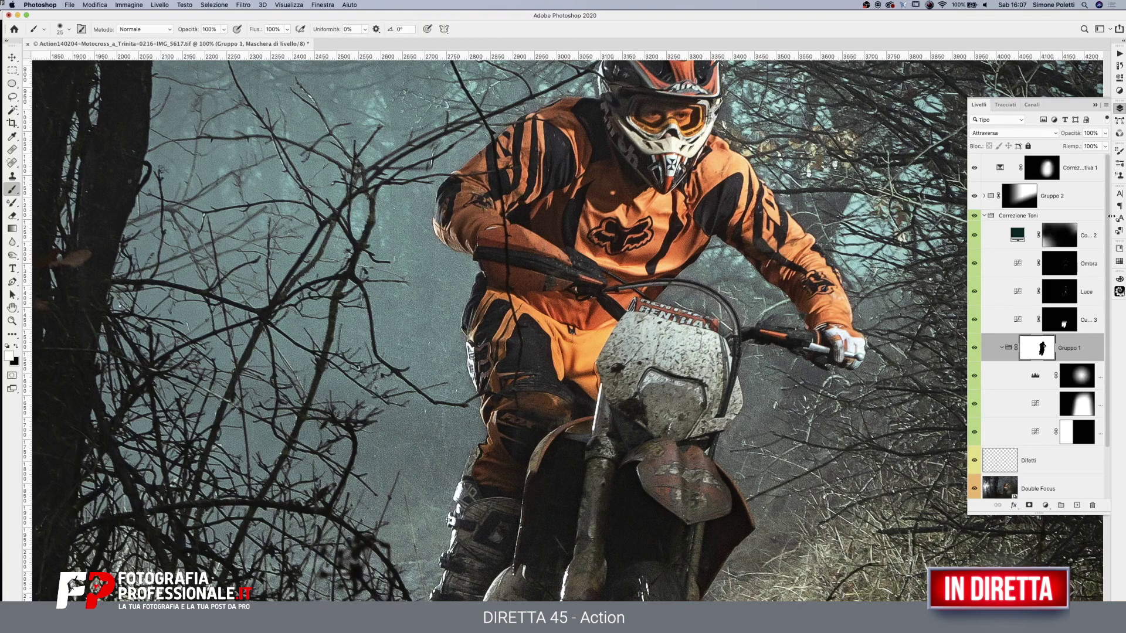
Copy Gruppo 1's rider mask onto the cyan fill layer in Gruppo 2, replacing its mask
click(984, 196)
drag(1038, 376, 1059, 224)
click(637, 202)
click(12, 320)
alt+click(655, 316)
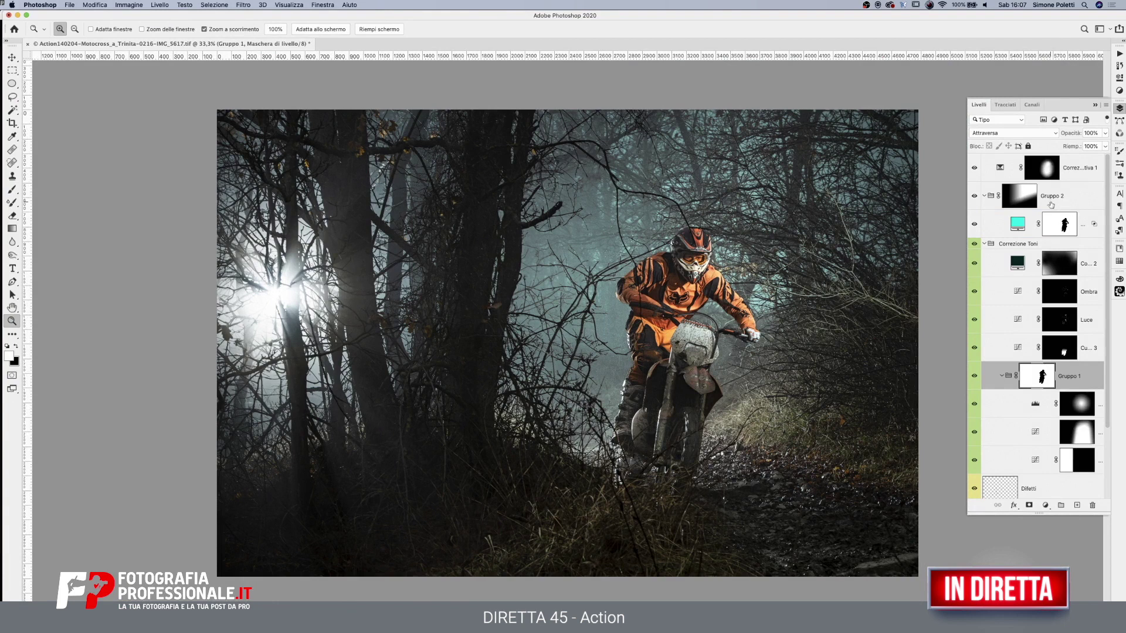
Collapse Gruppo 2 and Correzione Toni, and select the top colour adjustment together with Gruppo 2
click(983, 196)
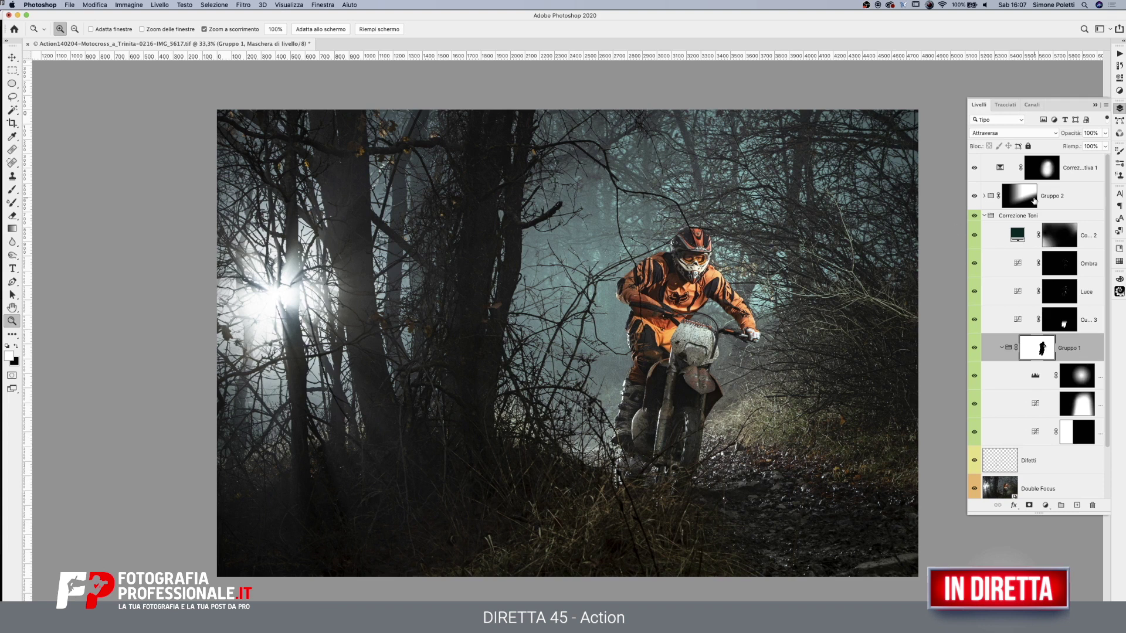
click(1083, 164)
shift+click(1080, 199)
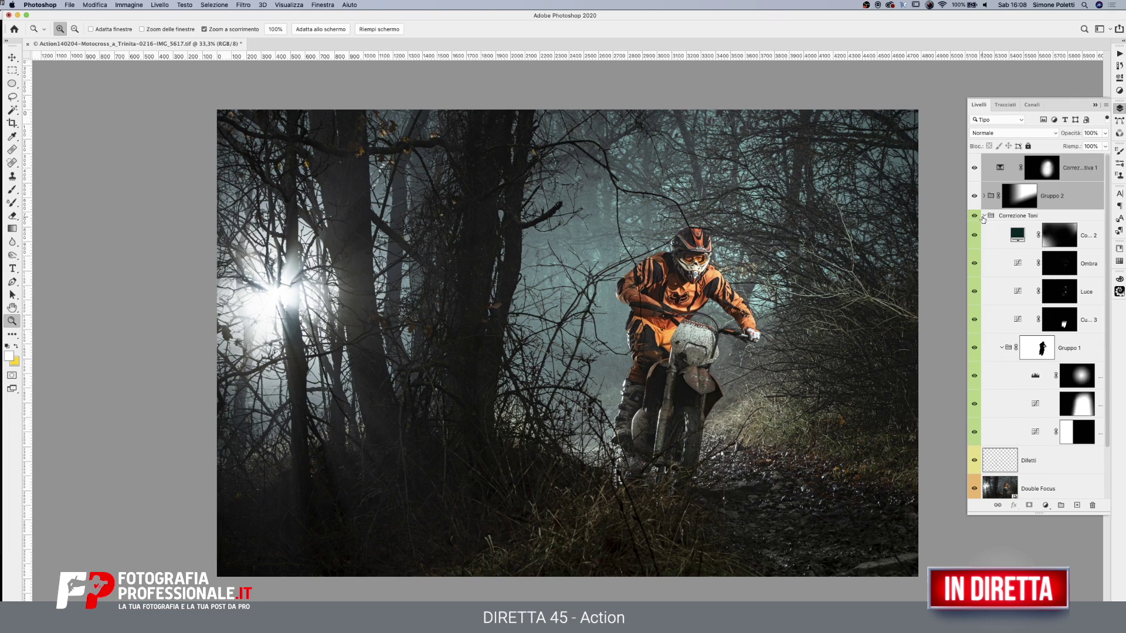
click(1018, 214)
click(984, 216)
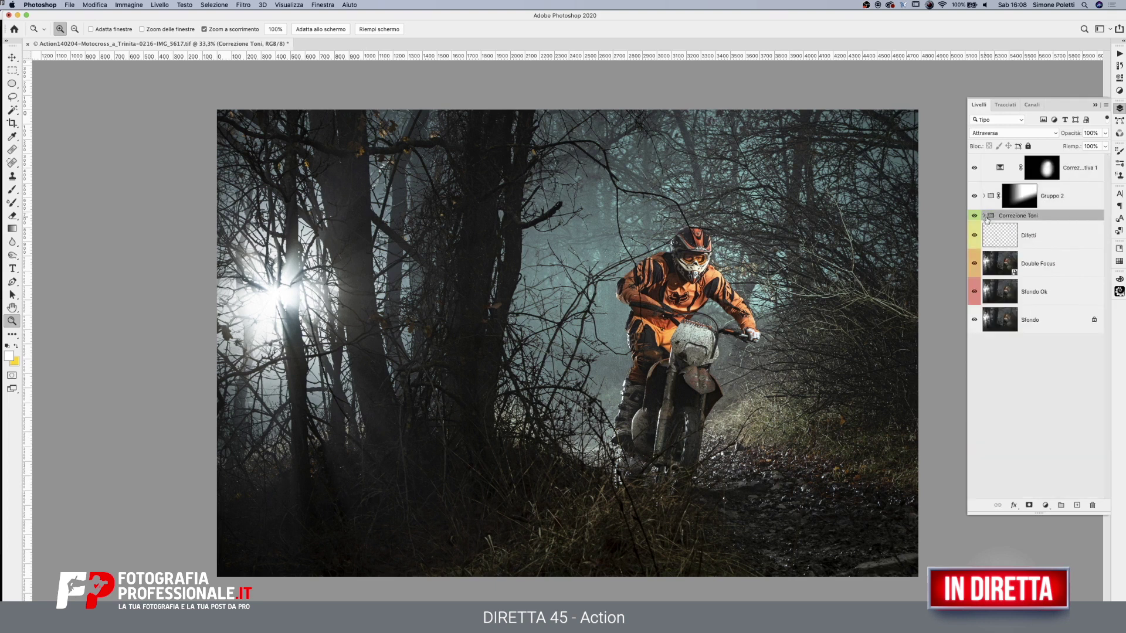
click(1074, 165)
shift+click(1077, 200)
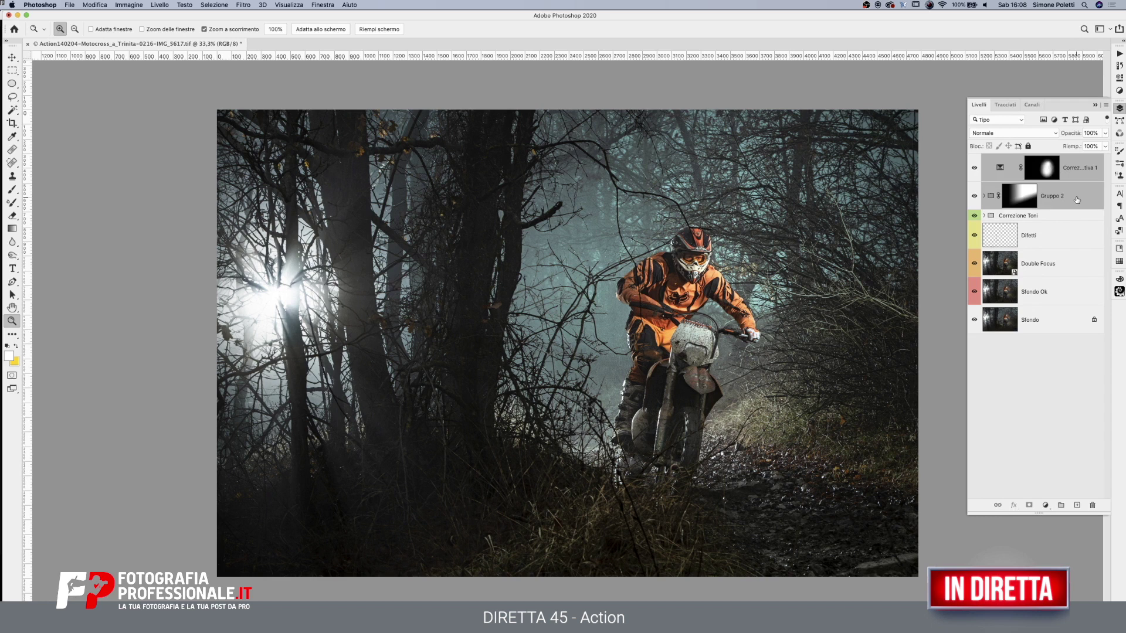
Group the selected layers as 'Correz Colore' and hide edits to compare with the original
key(ctrl+g)
double_click(1006, 160)
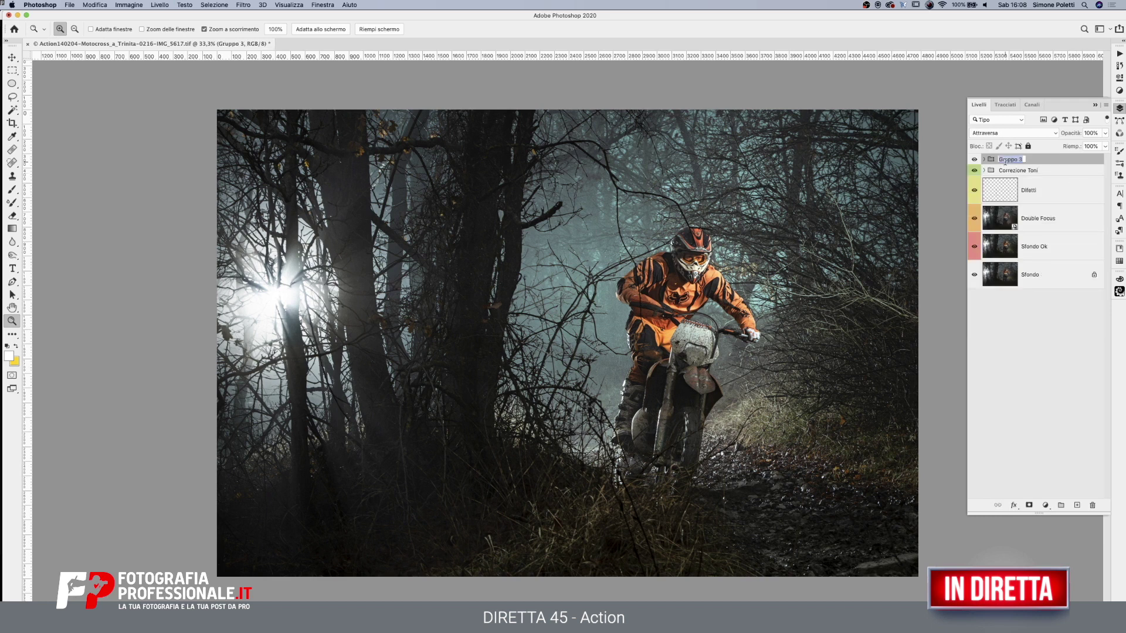
text(Correz Colore)
key(Return)
click(974, 160)
mouse_move(973, 161)
mouse_down()
mouse_move(974, 250)
mouse_move(978, 162)
mouse_up()
click(323, 607)
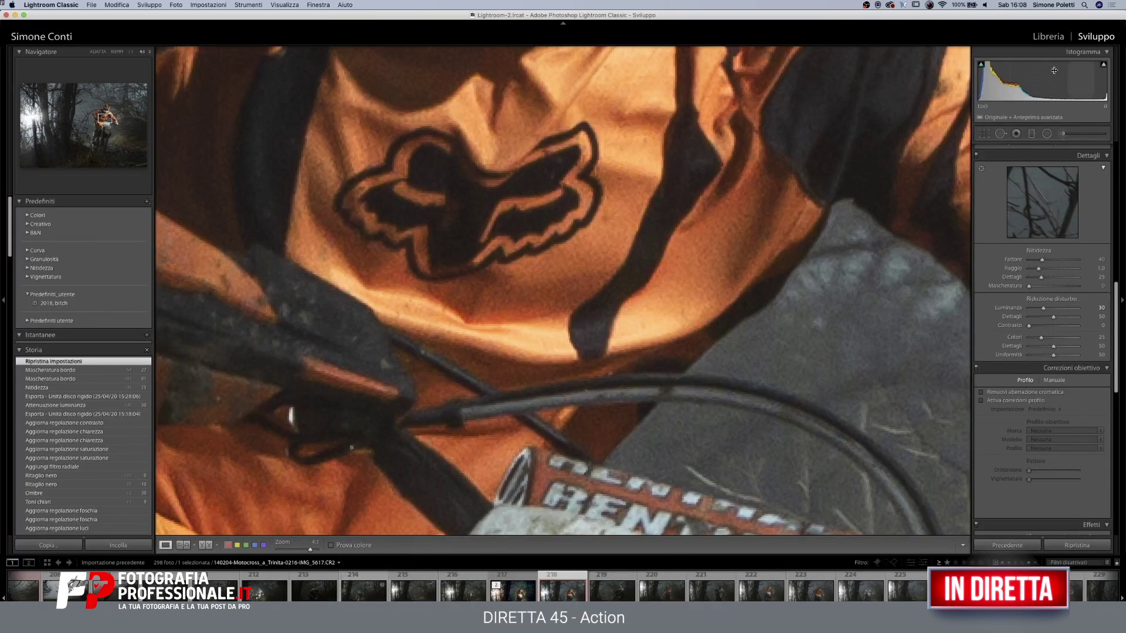
click(547, 405)
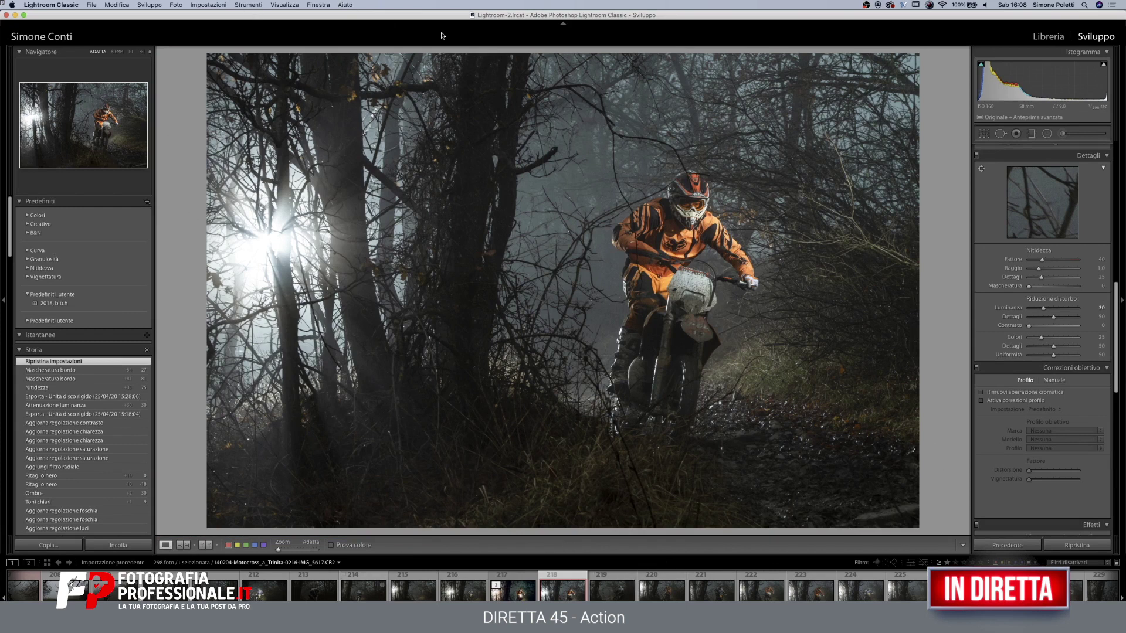
key(backslash)
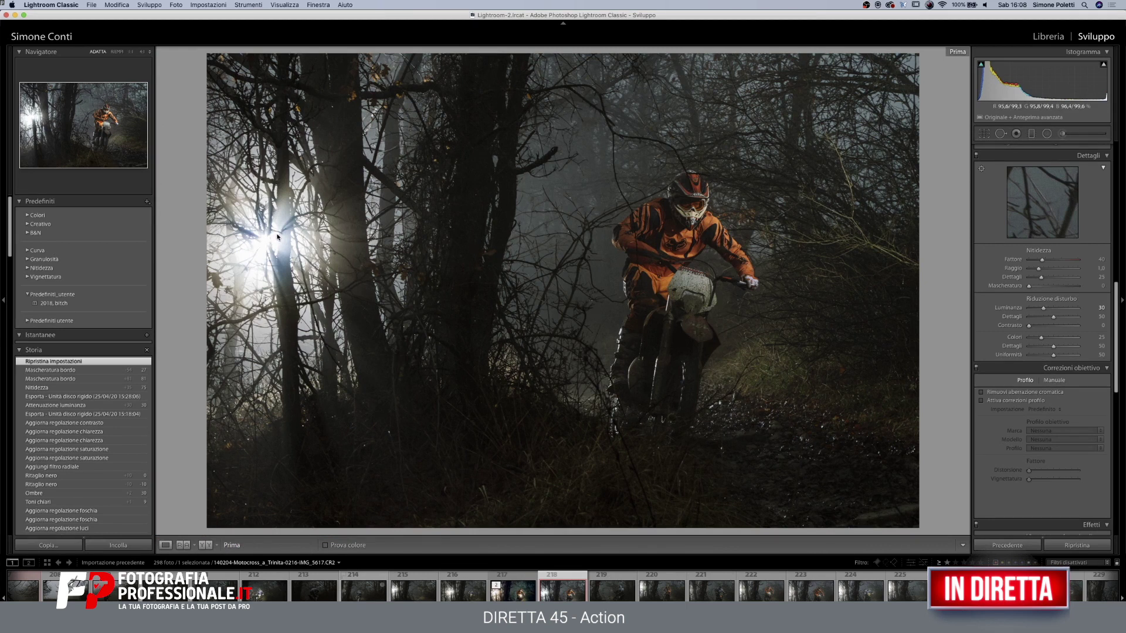
key(backslash)
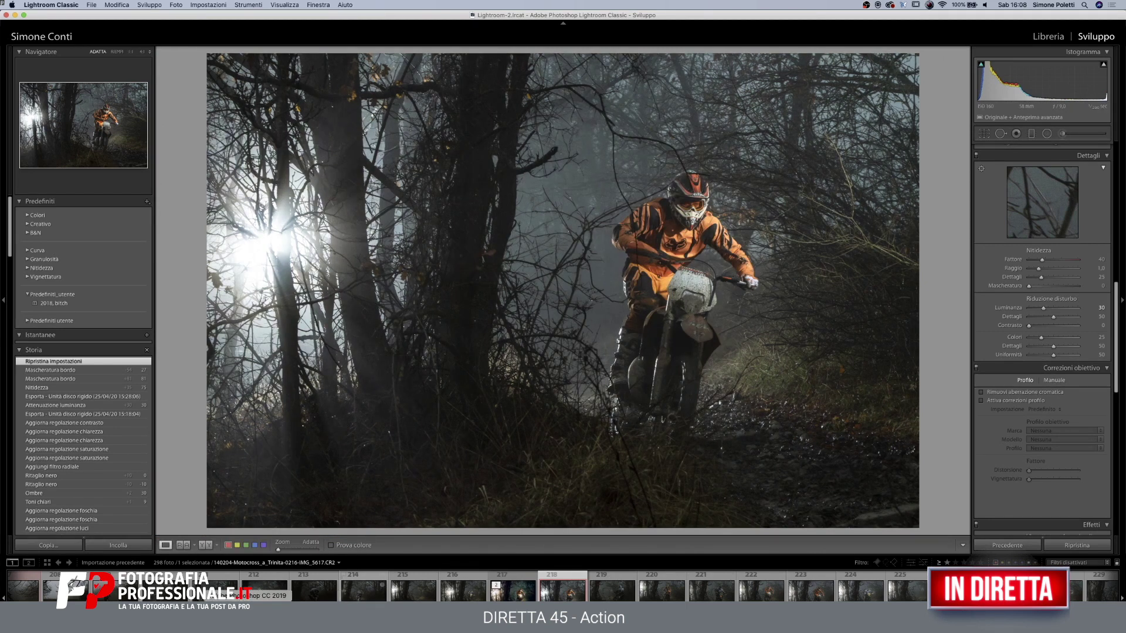
click(270, 616)
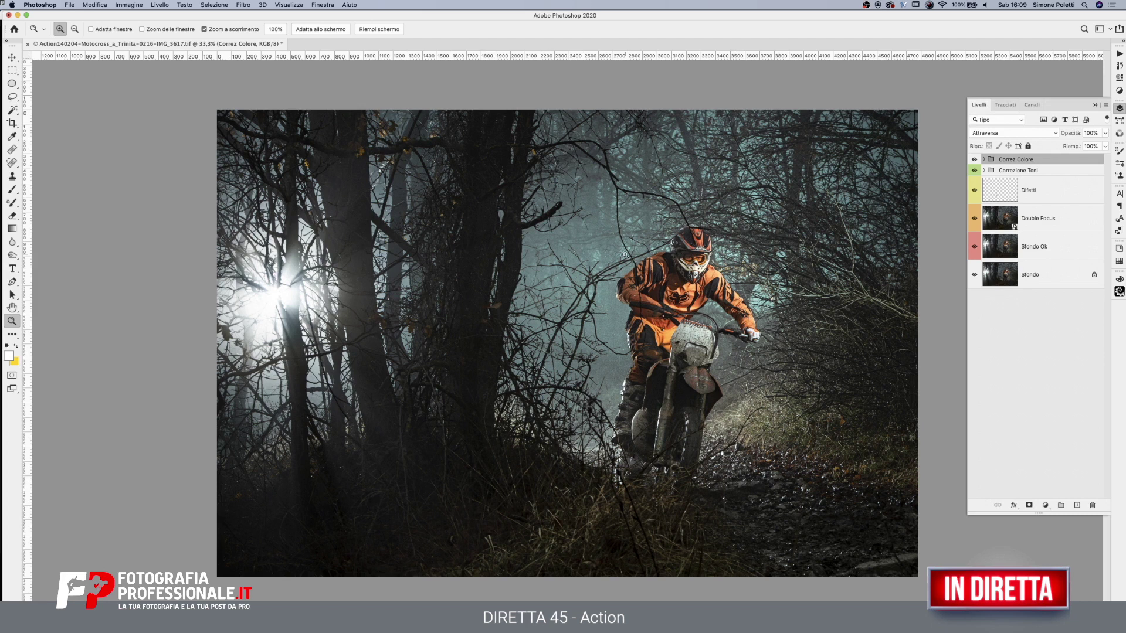
Give the Correz Colore group the Blu colour label, zooming in on the rider and back out
click(710, 411)
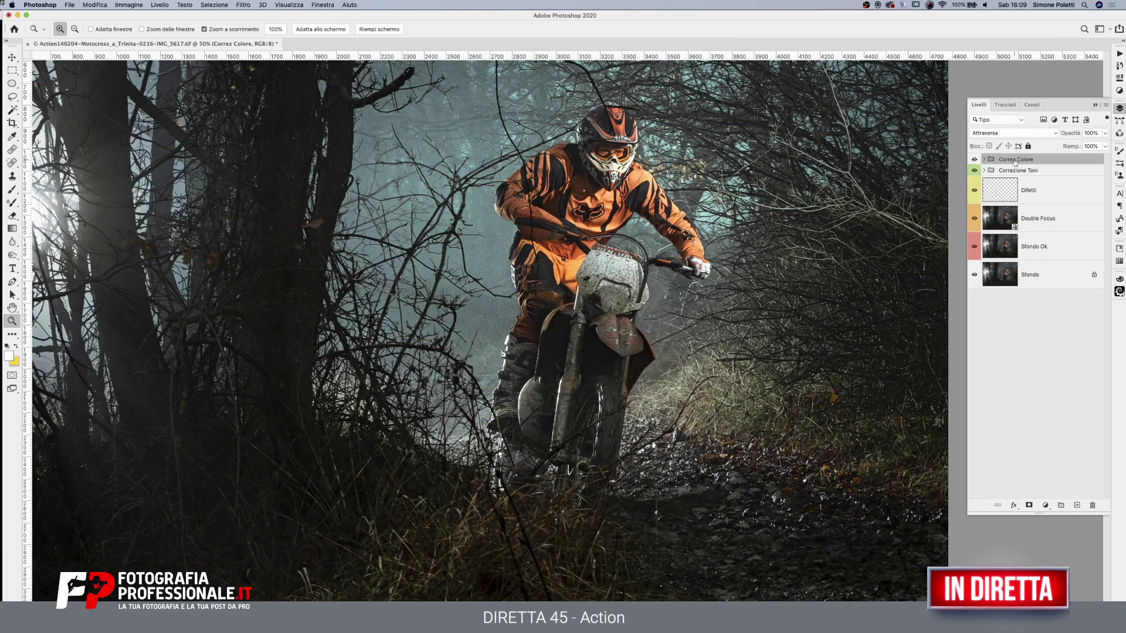
right_click(1055, 162)
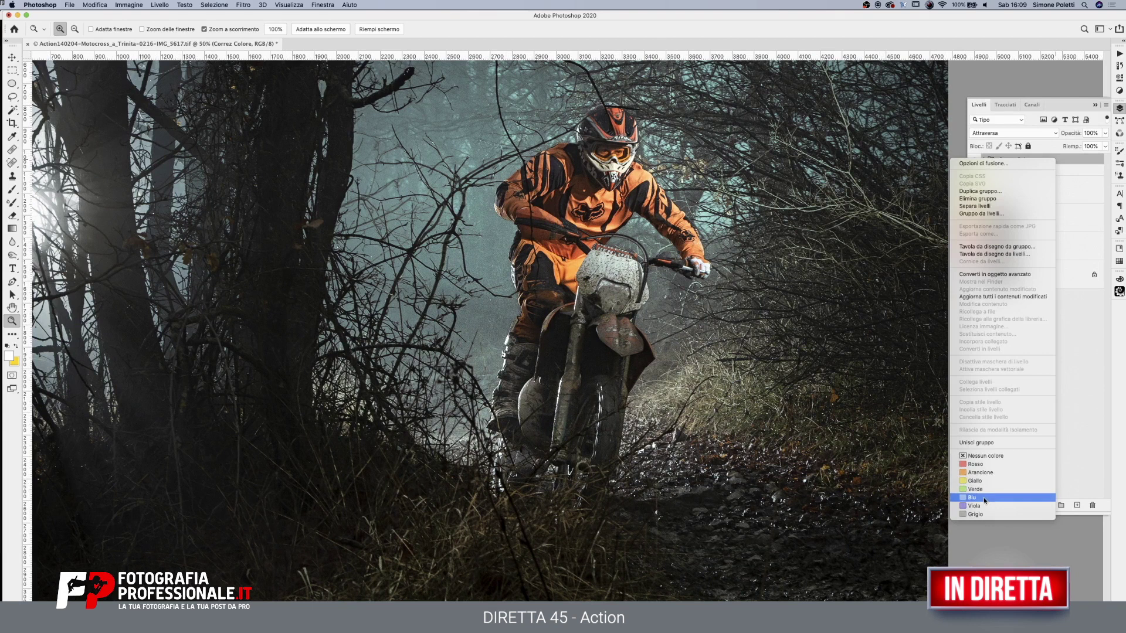
click(1058, 326)
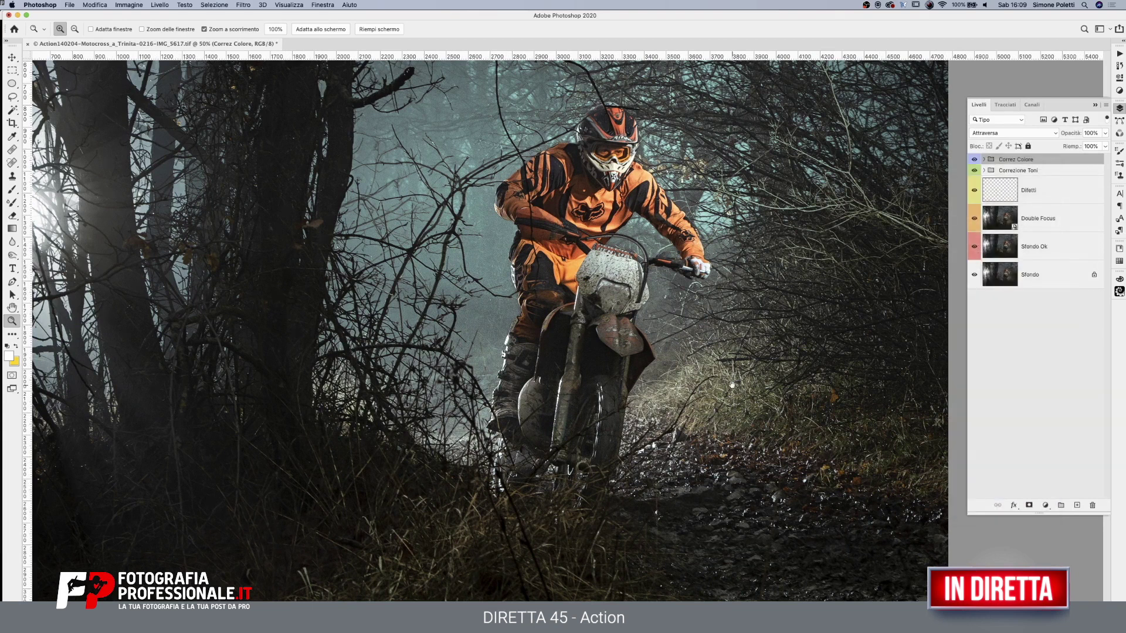
scroll(732, 384, left, 5)
scroll(733, 384, down, 2)
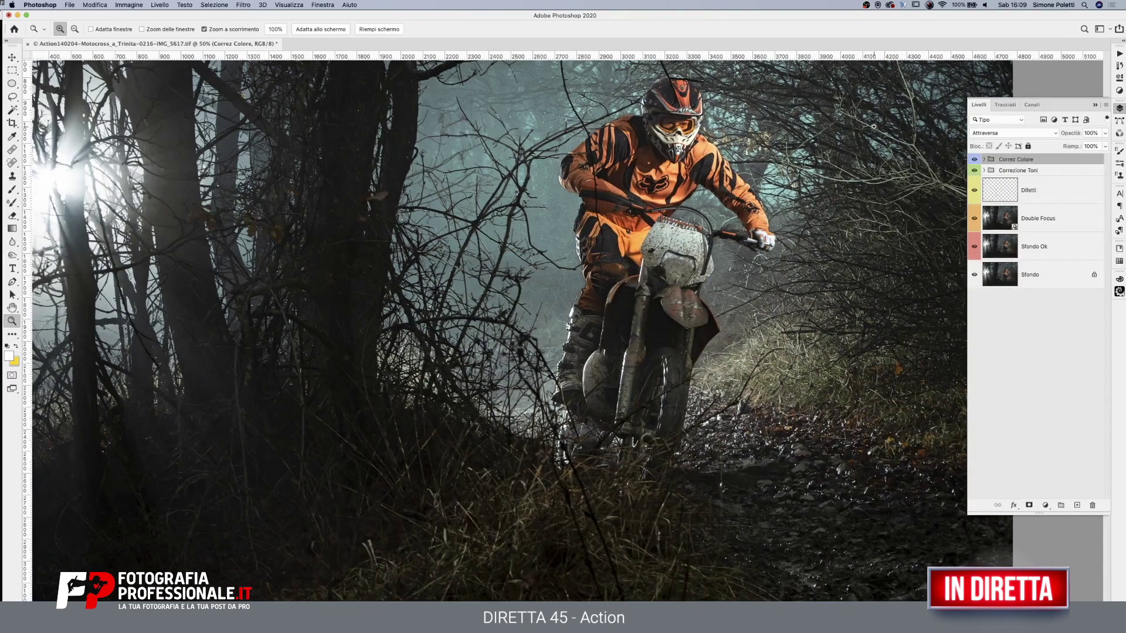
alt+click(736, 212)
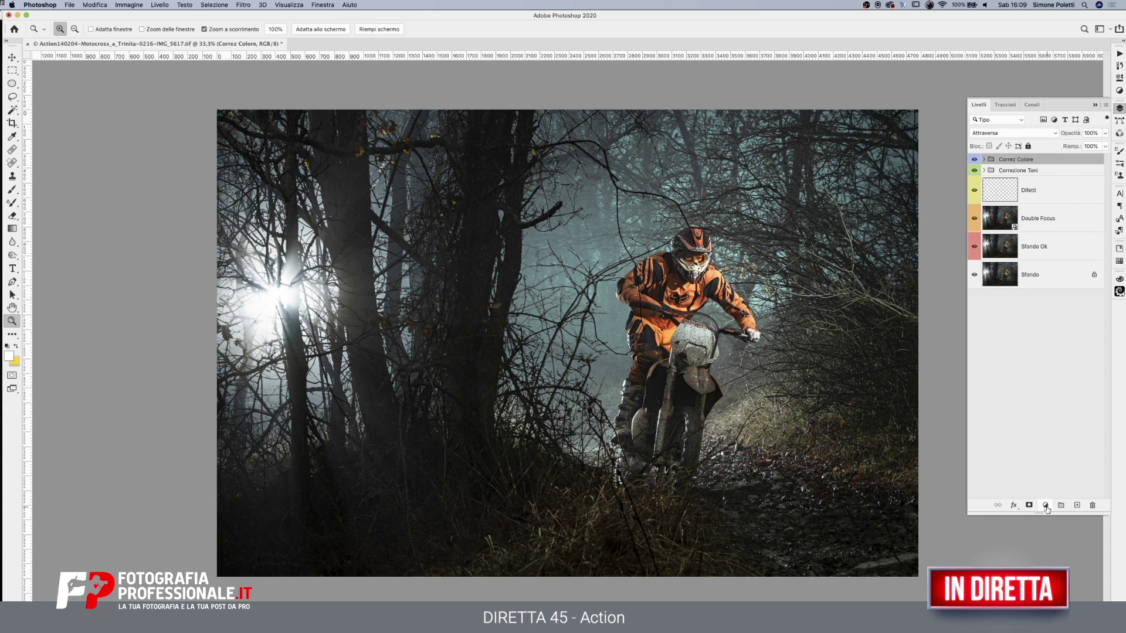
Add a yellow Solid Color fill layer in Luce soffusa (Soft Light) mode with an inverted black mask
click(1045, 506)
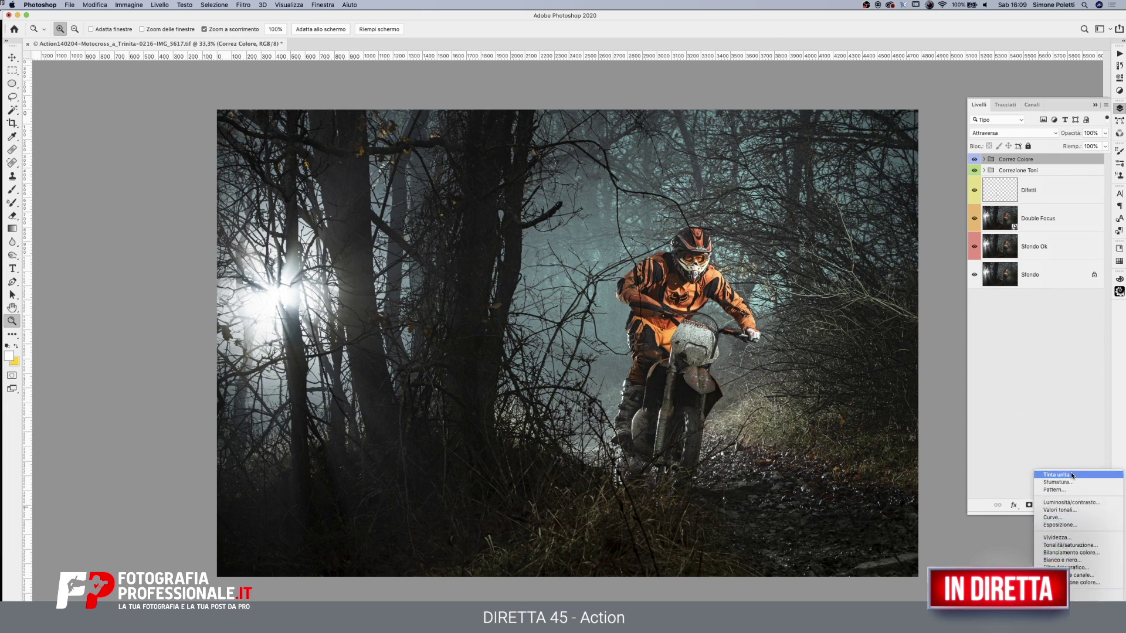
click(1070, 473)
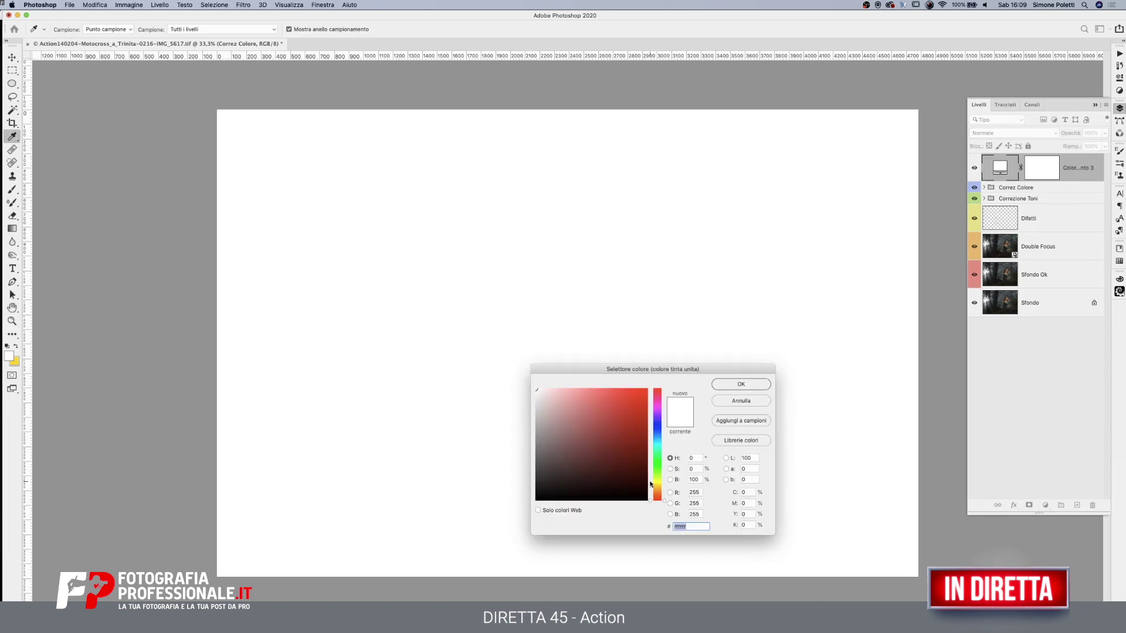
click(658, 485)
click(620, 392)
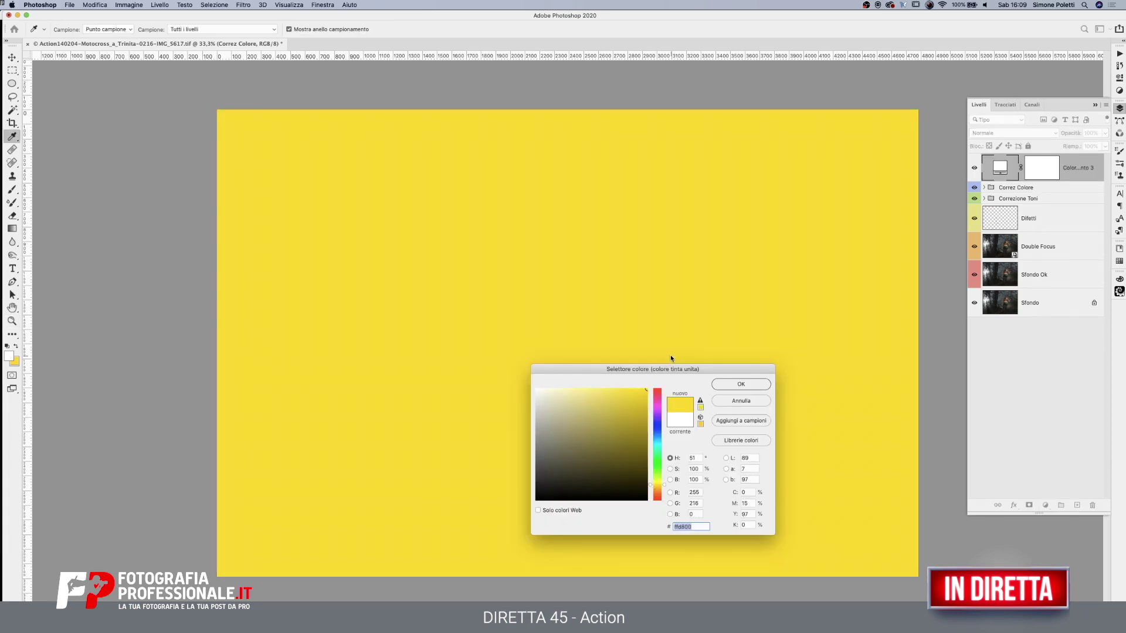
click(741, 384)
click(1039, 172)
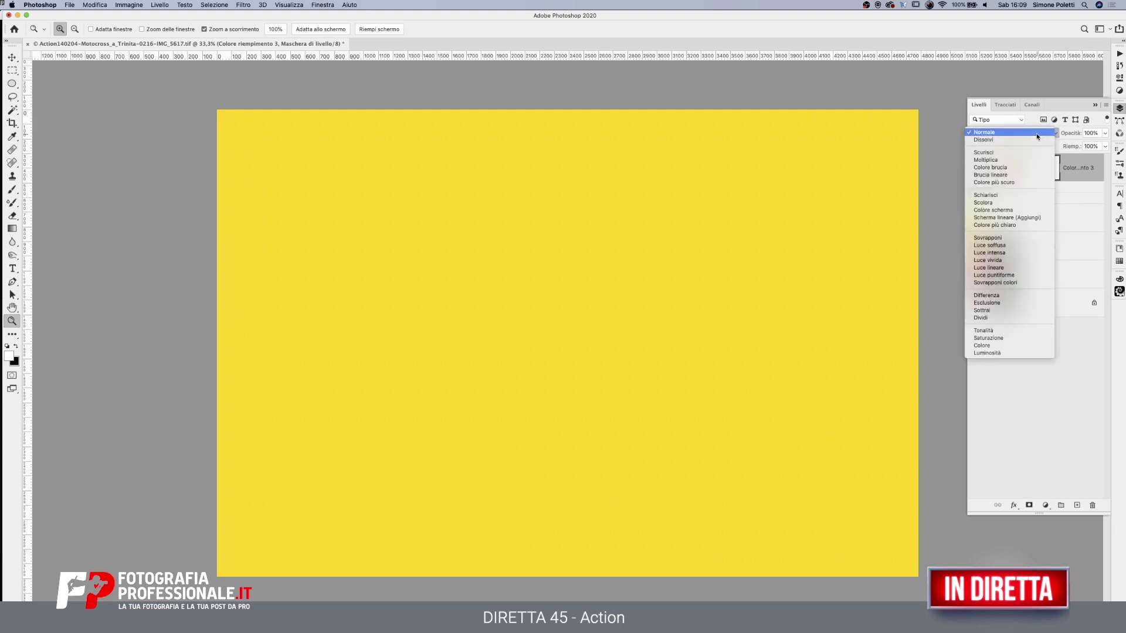
click(1041, 134)
click(992, 246)
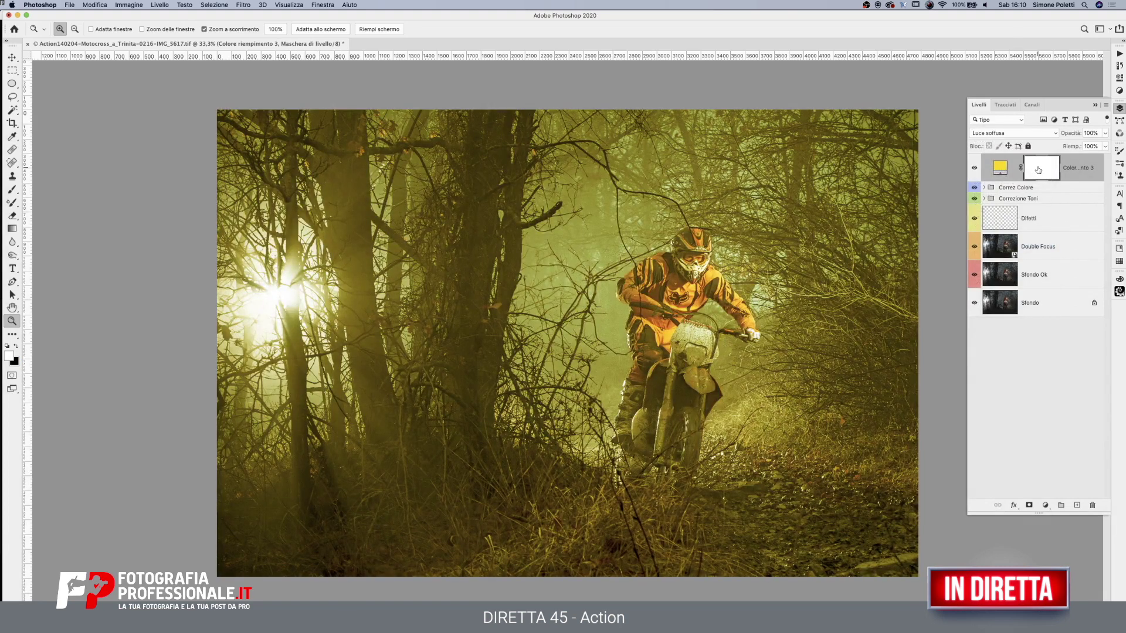
key(ctrl+i)
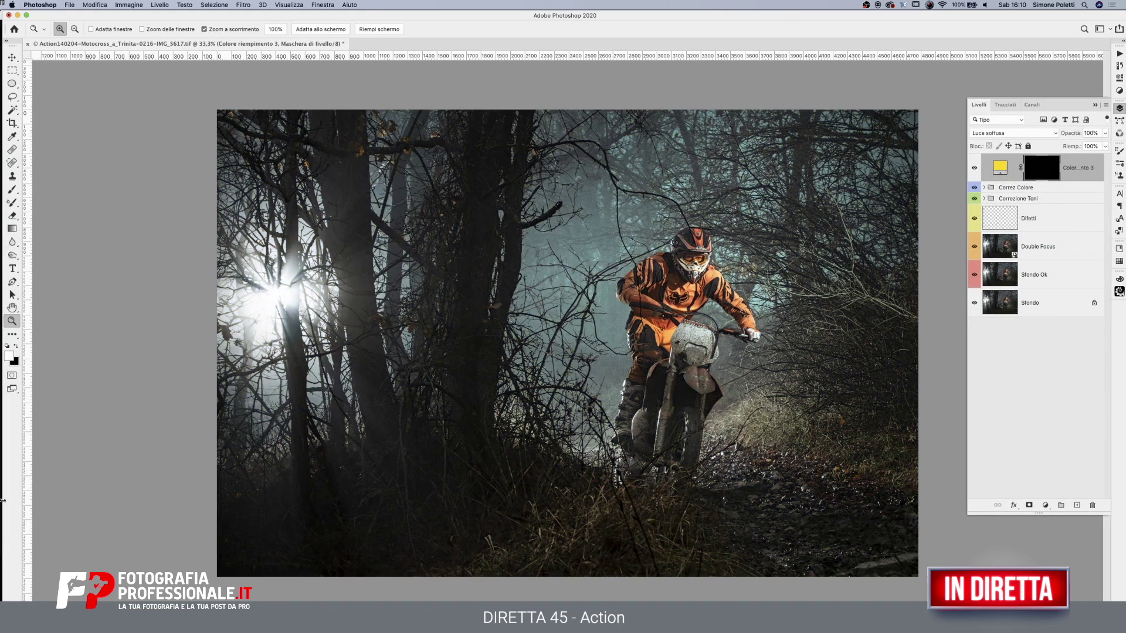
Draw a radial gradient around the rider on the yellow fill's mask and compare it on and off
click(12, 228)
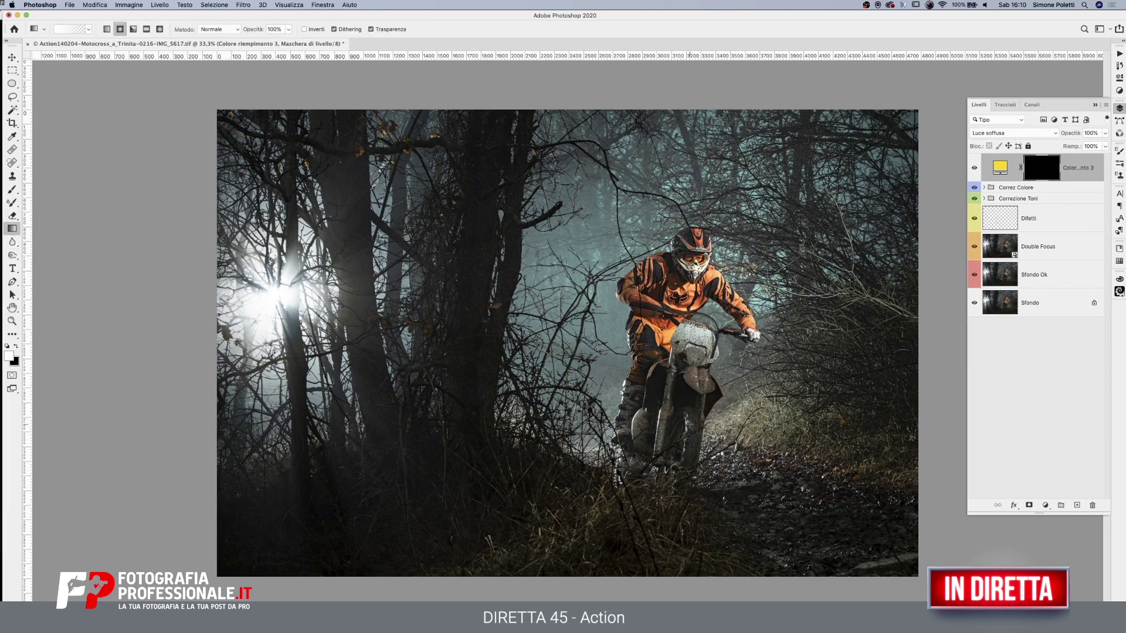
drag(698, 356, 951, 357)
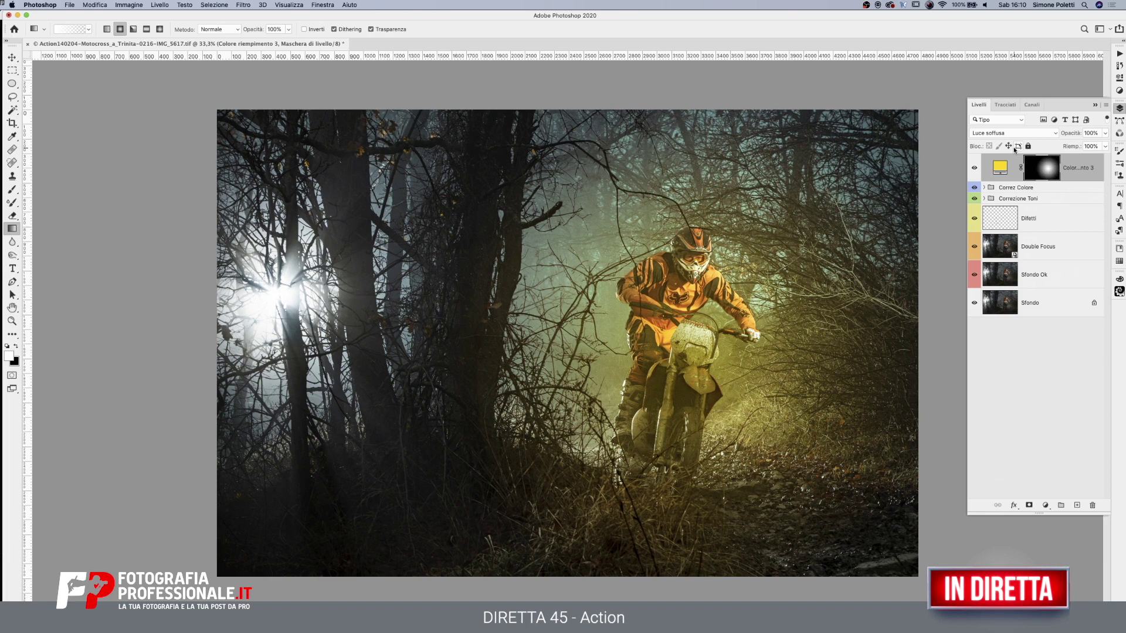
click(975, 168)
click(974, 169)
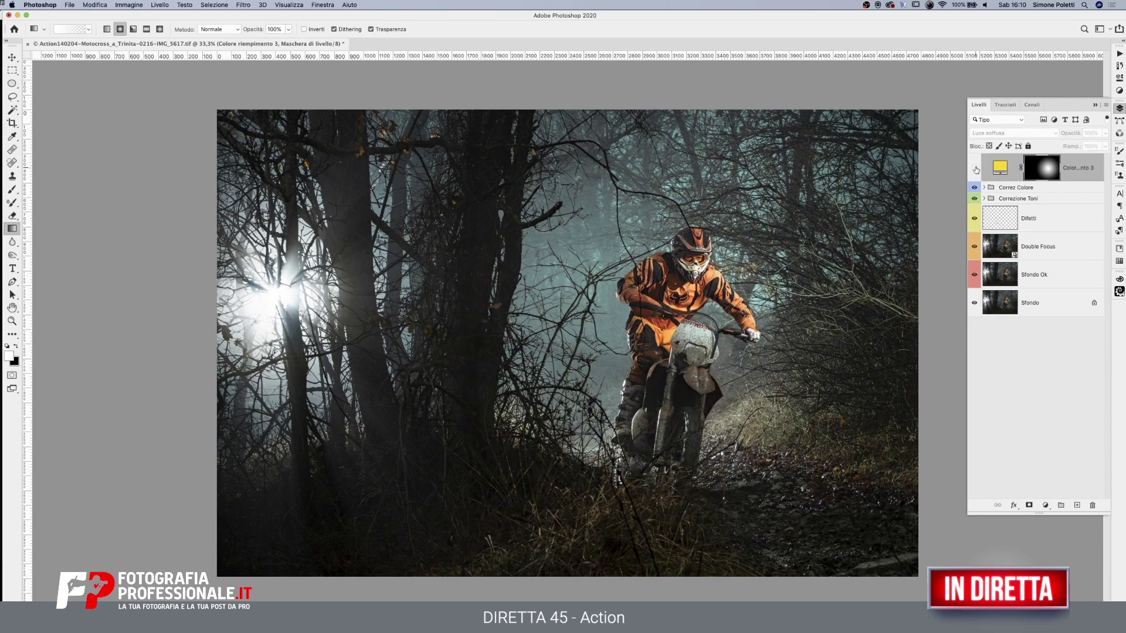
click(974, 169)
click(975, 168)
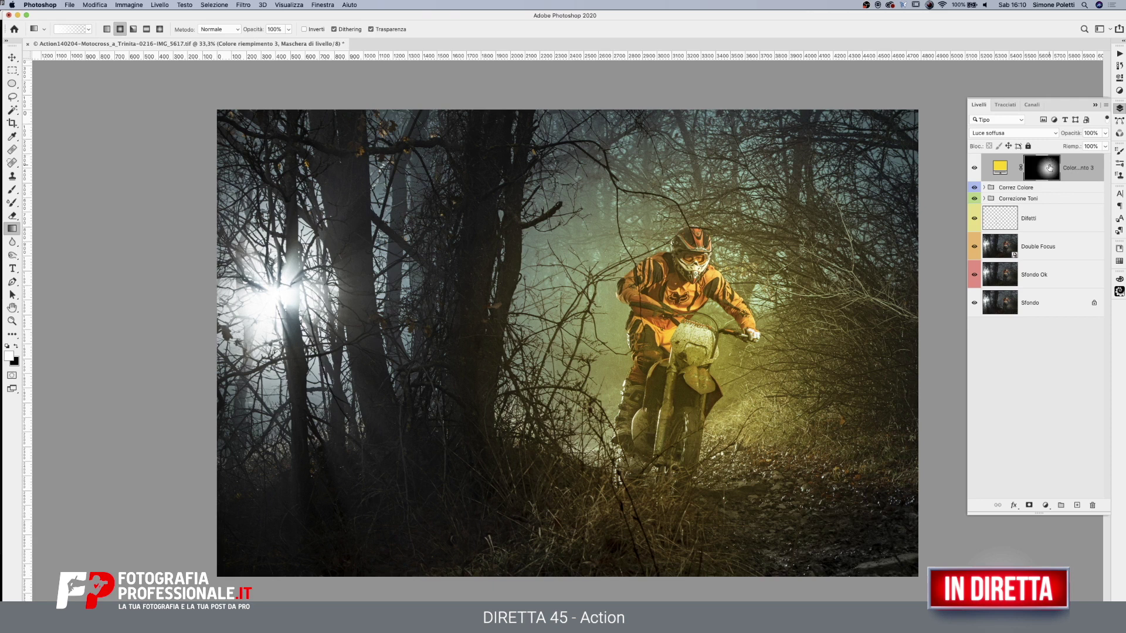
Clear the mask, redraw a wider radial glow from the rider, and set opacity to 48%
key(ctrl+BackSpace)
drag(698, 356, 970, 355)
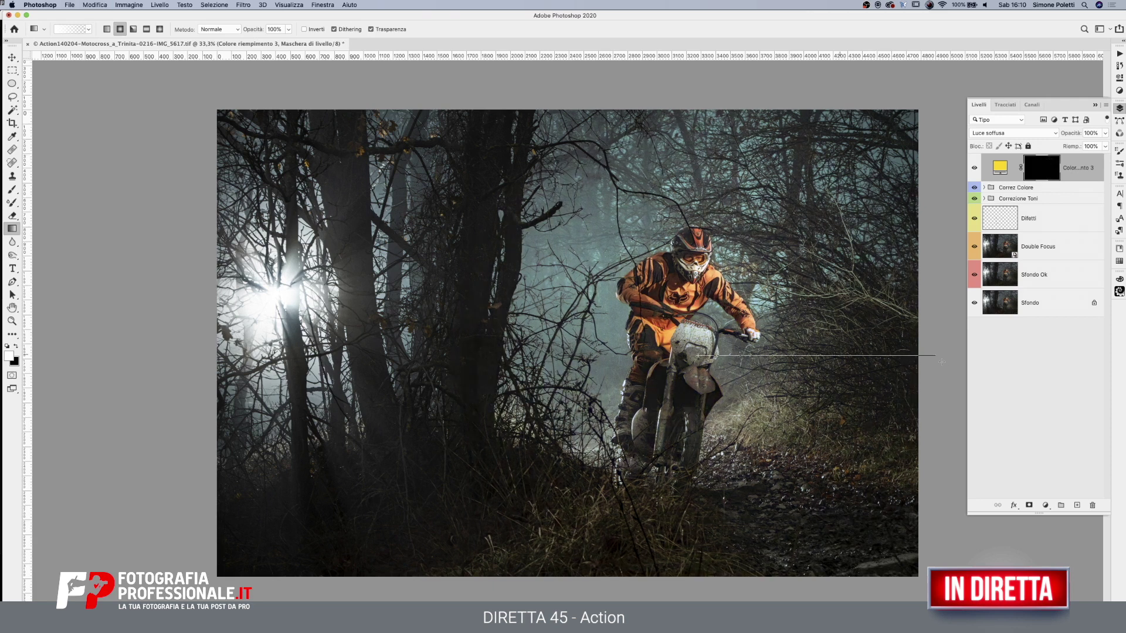
click(1104, 133)
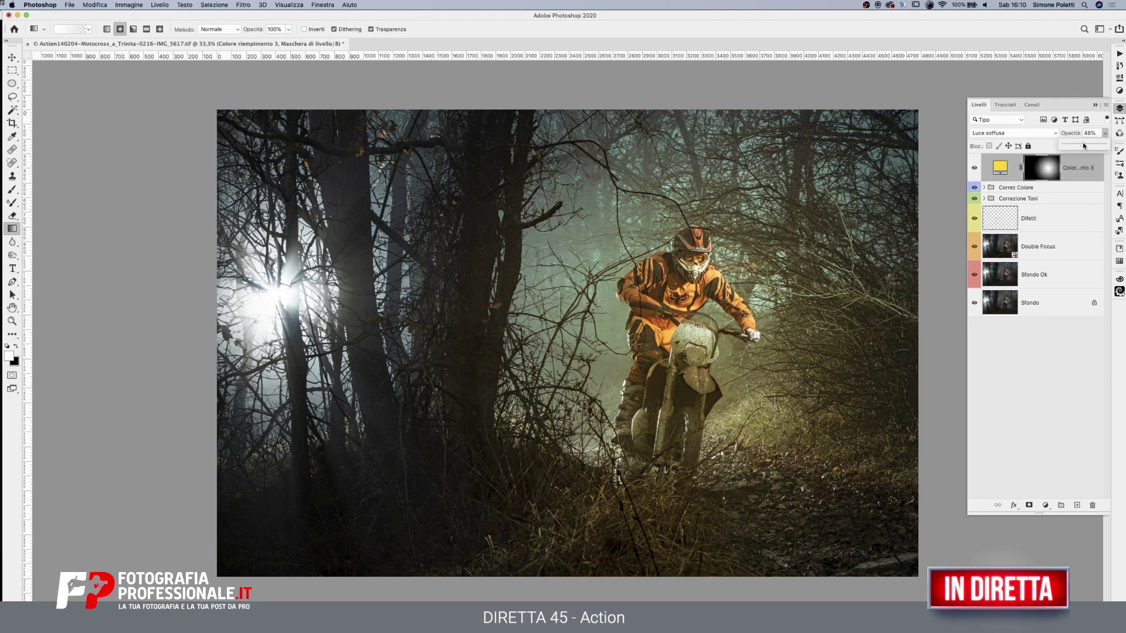
key(ctrl+2)
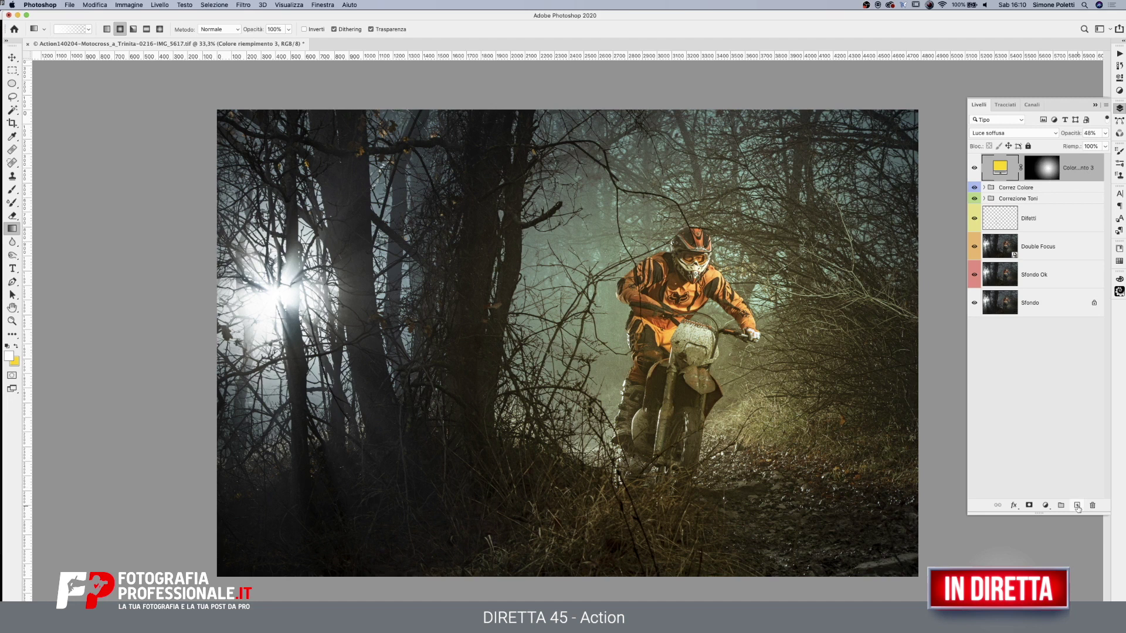
Add a white Solid Color fill with an inverted mask and a tight radial gradient over the rider
click(1045, 506)
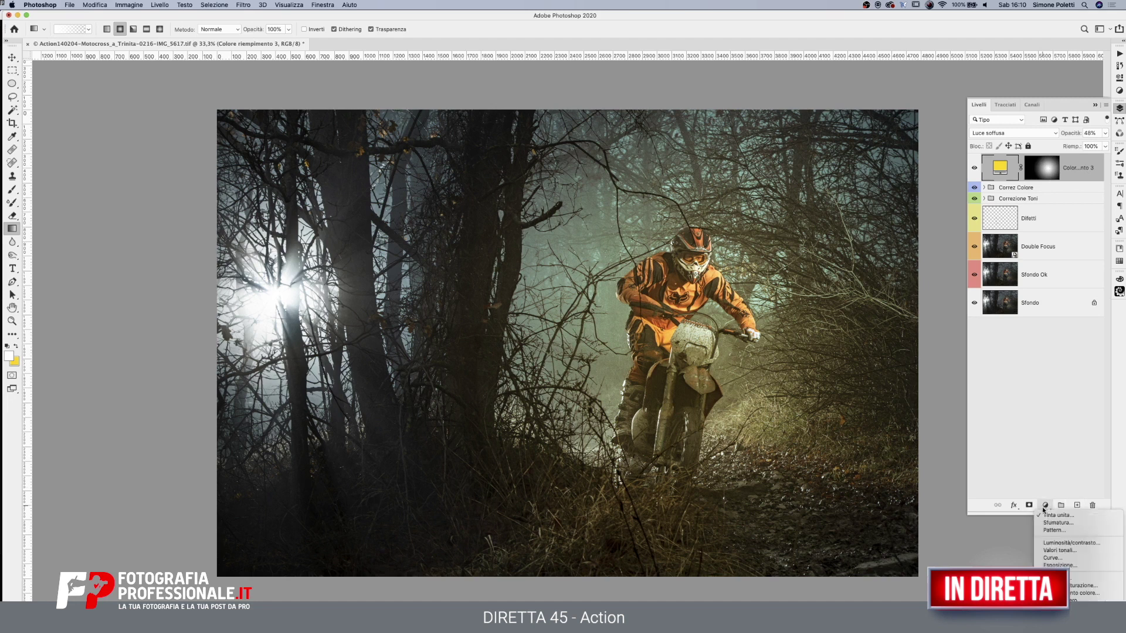
click(1047, 515)
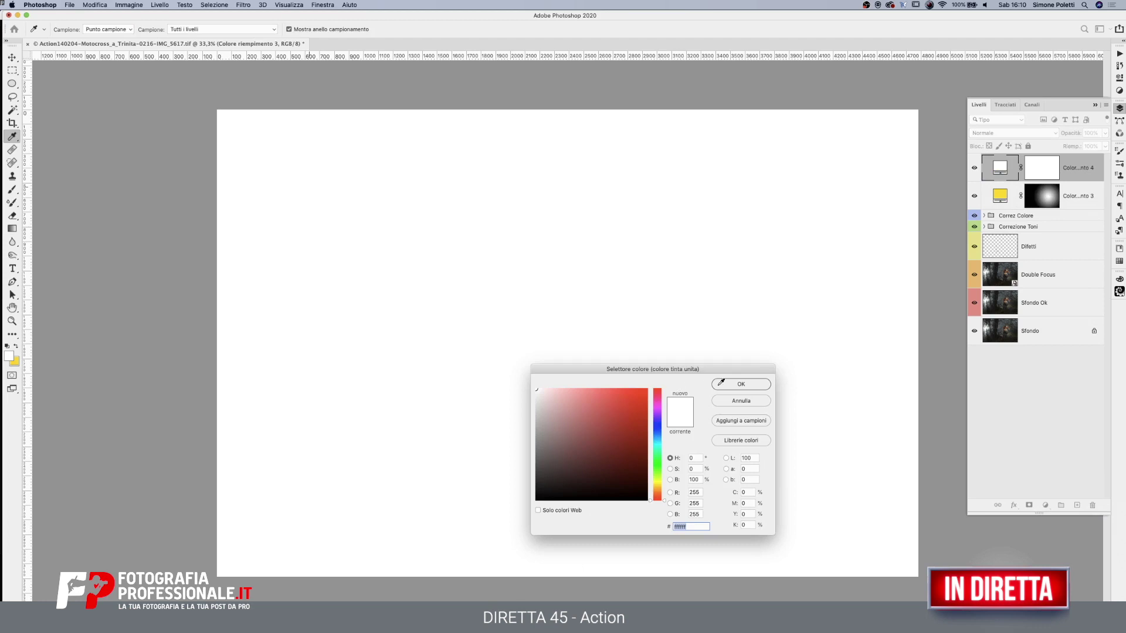
click(739, 385)
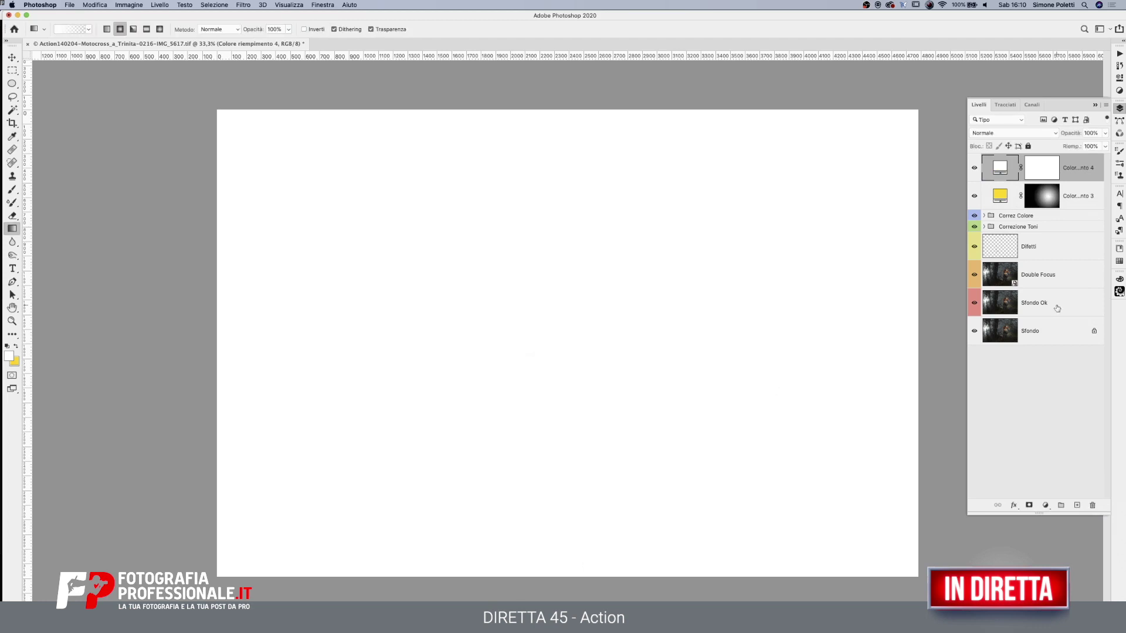
click(1042, 169)
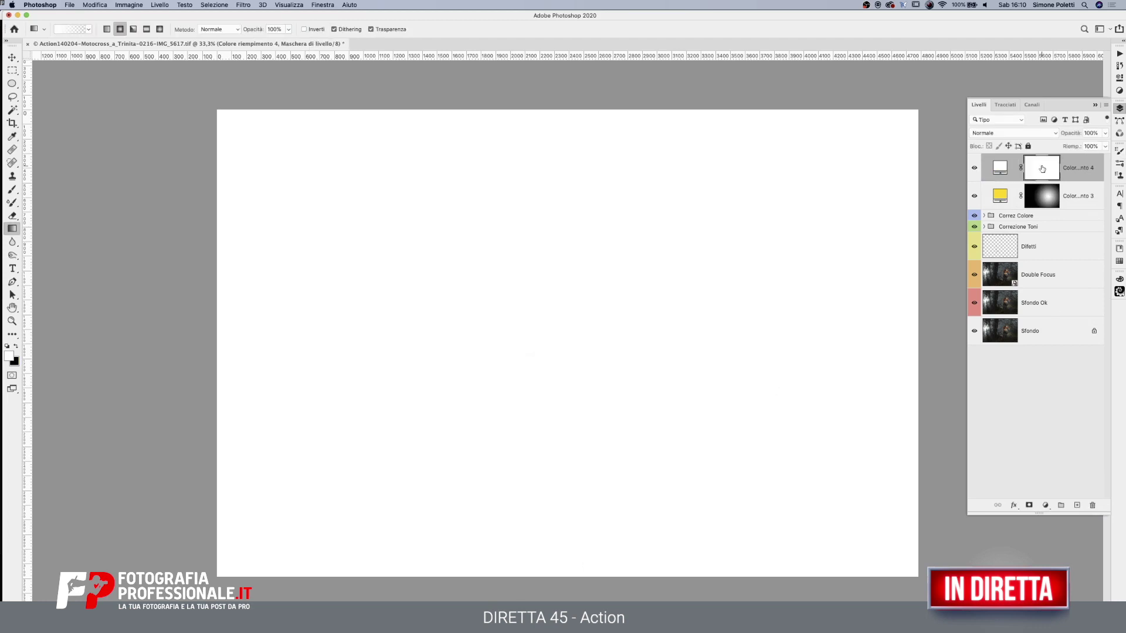
key(ctrl+i)
drag(698, 354, 887, 362)
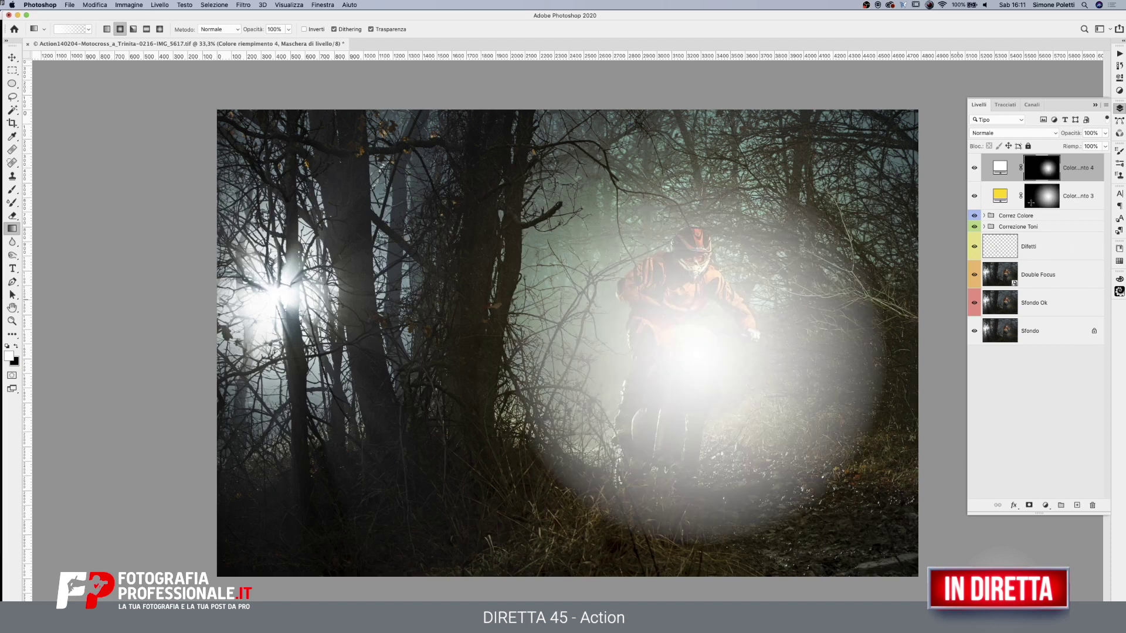
key(ctrl+z)
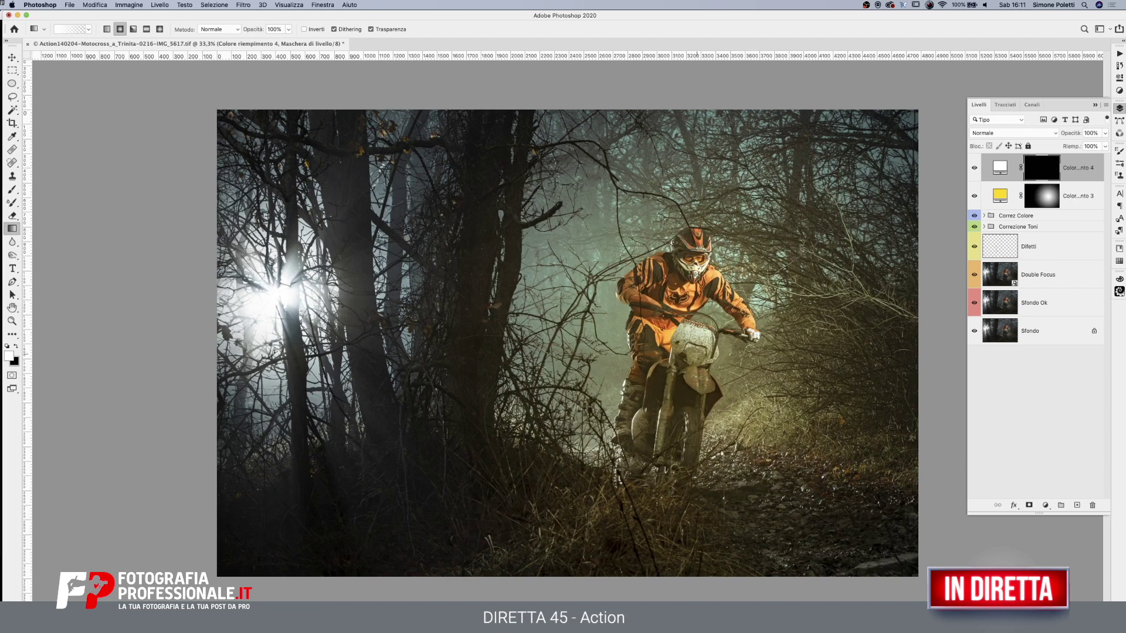
drag(697, 354, 853, 354)
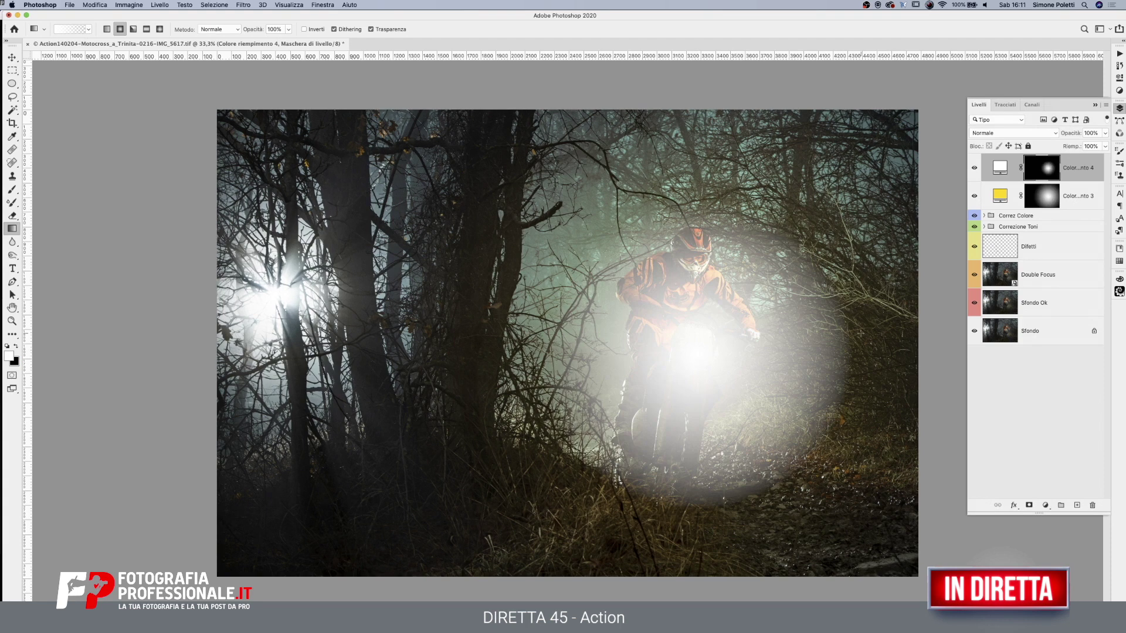
Set the white glow to Sovrapponi (Overlay) blend mode at 37% opacity
click(1043, 138)
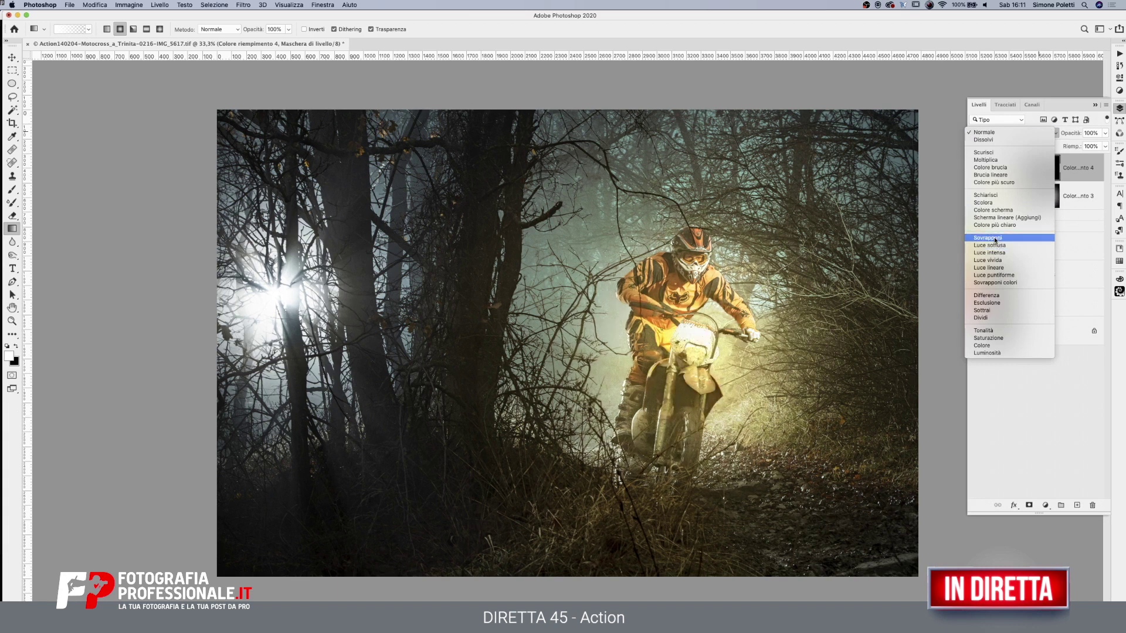
click(995, 240)
click(1105, 133)
drag(1105, 145, 1079, 146)
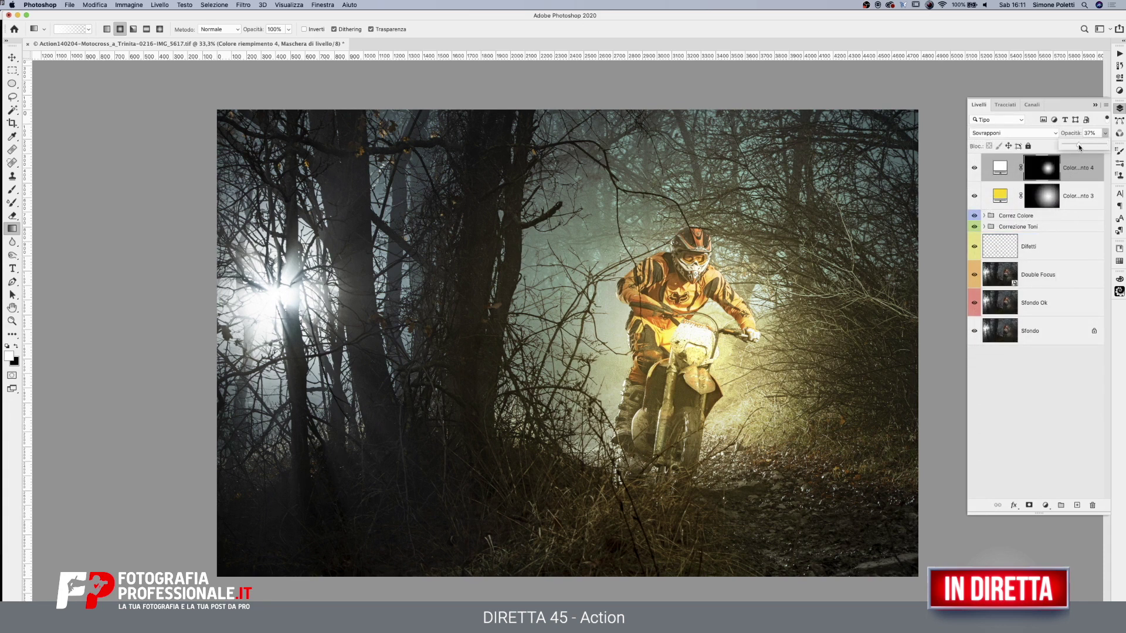
click(1050, 170)
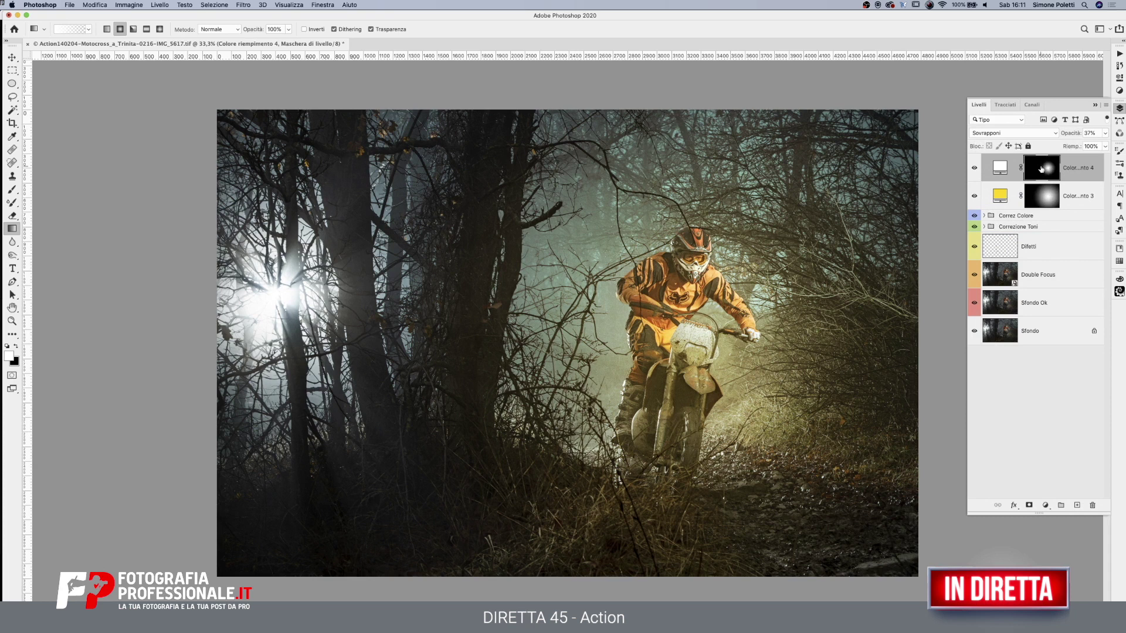
Split the Underlying Layer black slider from 70 in Blending Options so the white glow spares shadows
double_click(1092, 172)
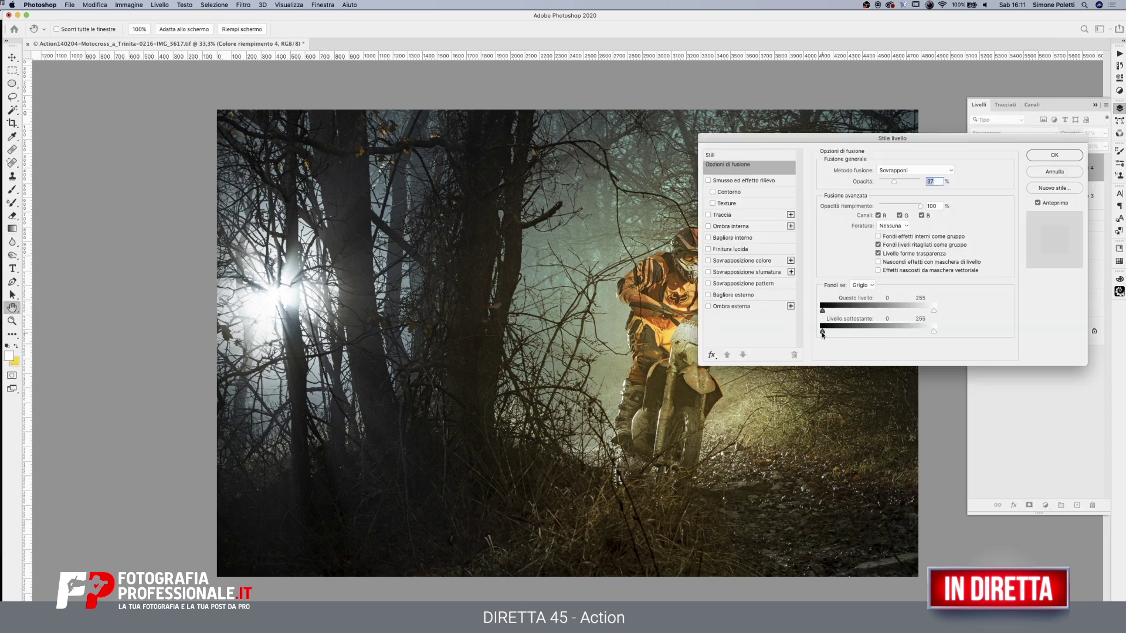
drag(821, 331, 884, 331)
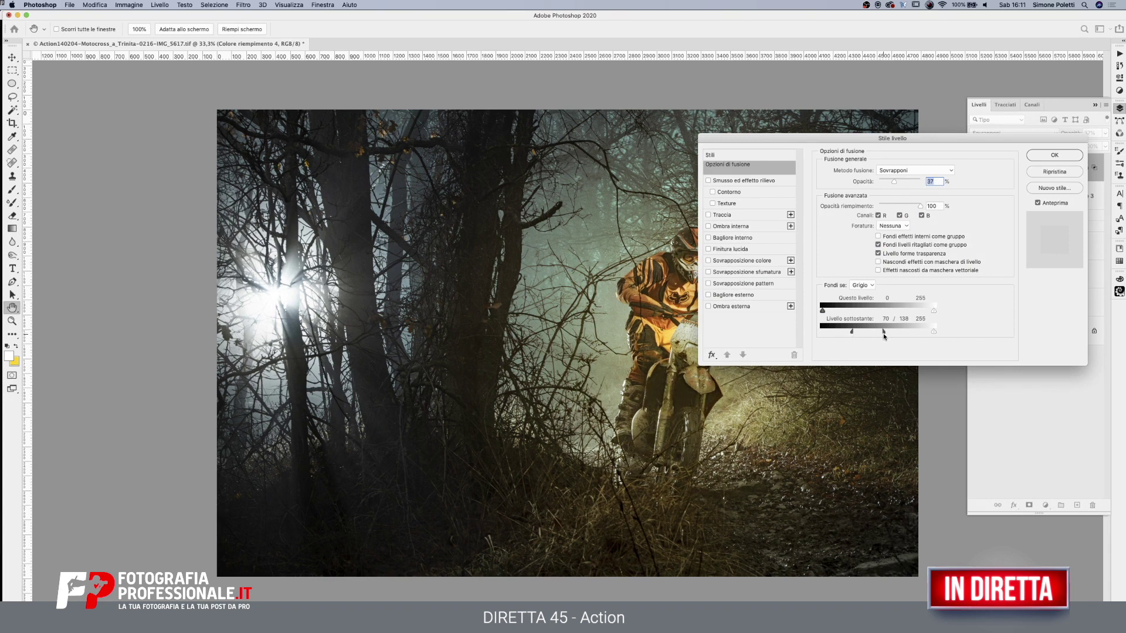
mouse_move(786, 139)
mouse_down()
mouse_move(1028, 173)
mouse_move(1015, 187)
mouse_move(235, 285)
mouse_up()
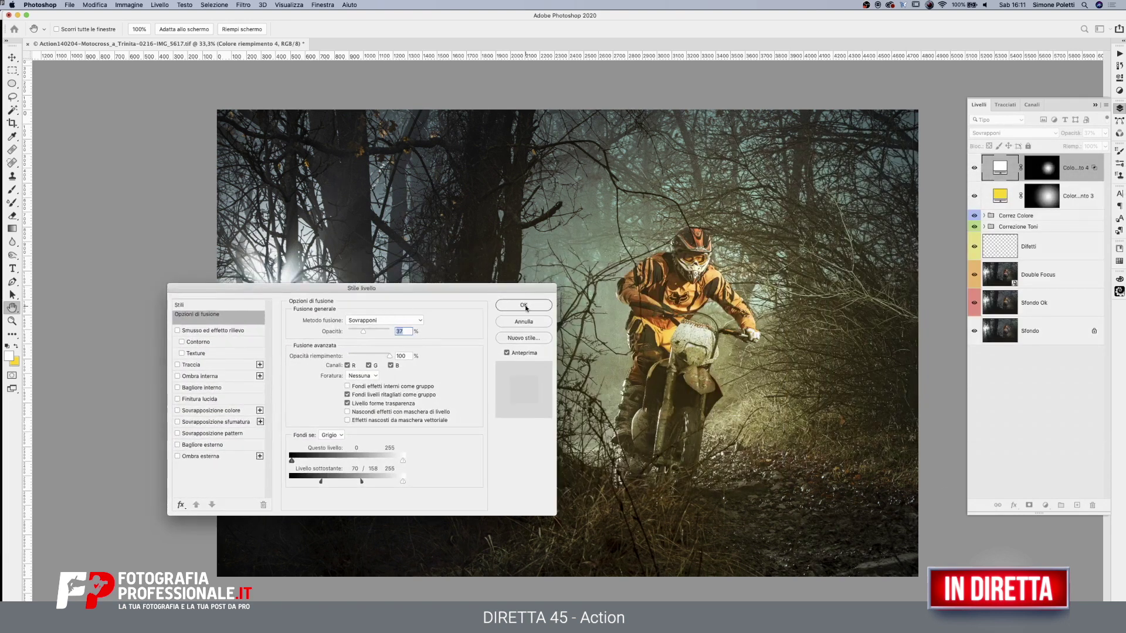
click(525, 305)
click(974, 167)
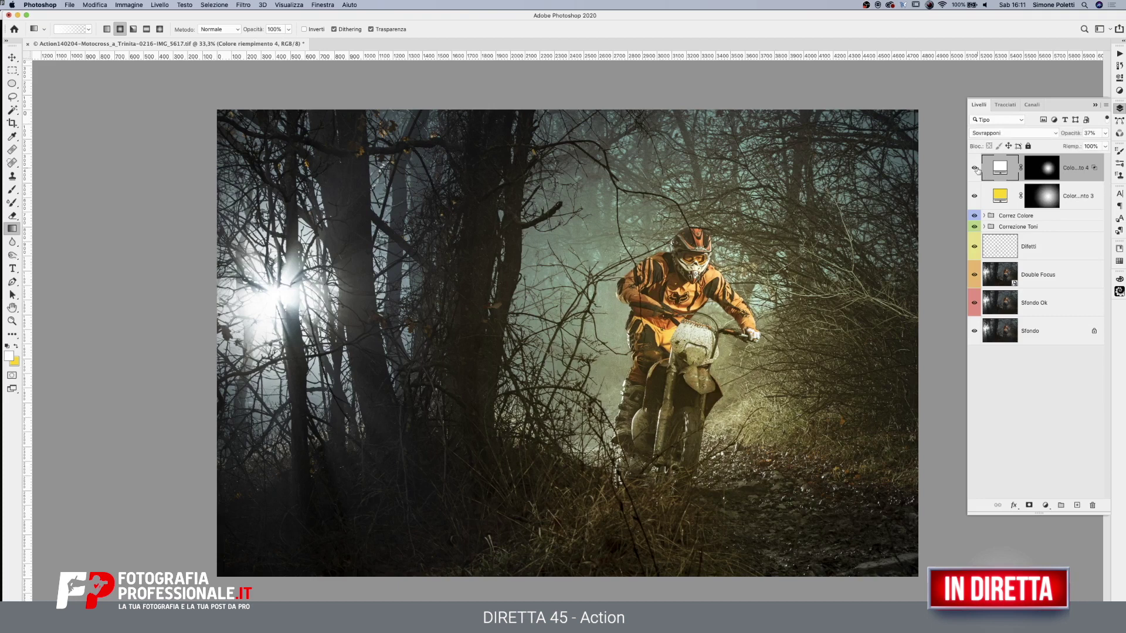
Add a new white Solid Color fill layer and invert its mask to black
click(975, 168)
click(1046, 506)
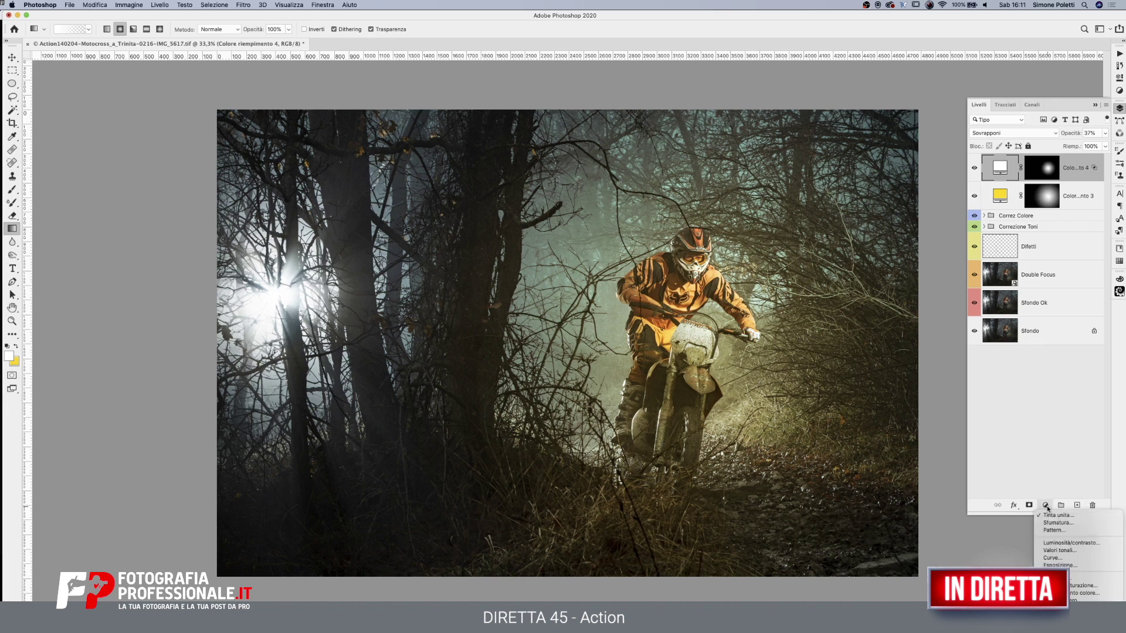
click(1051, 515)
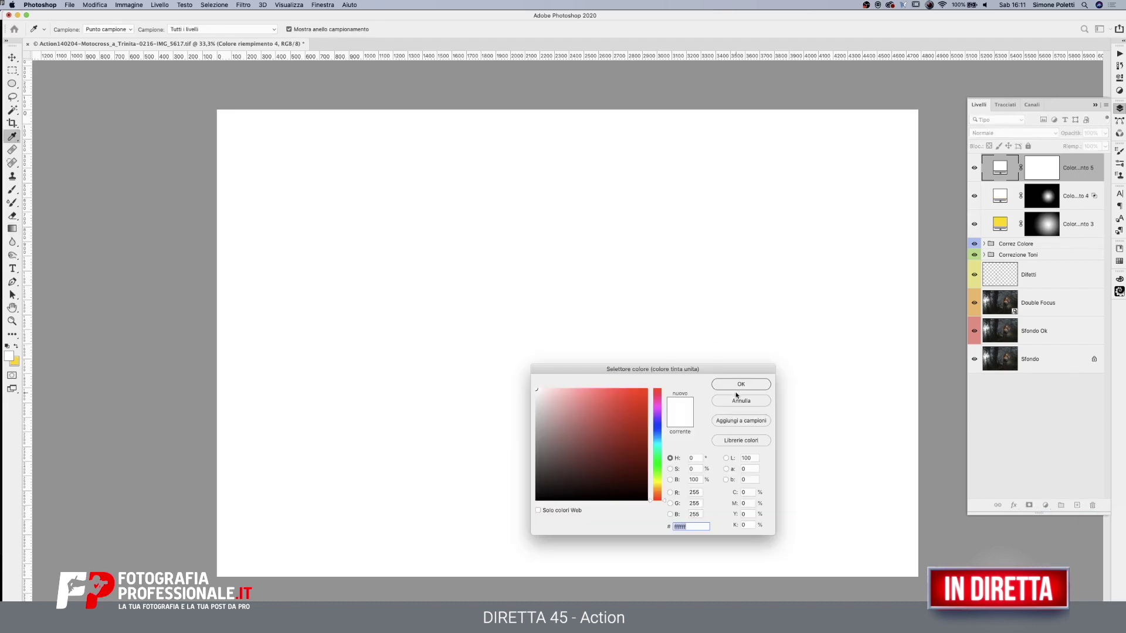
click(739, 384)
key(g)
click(1046, 171)
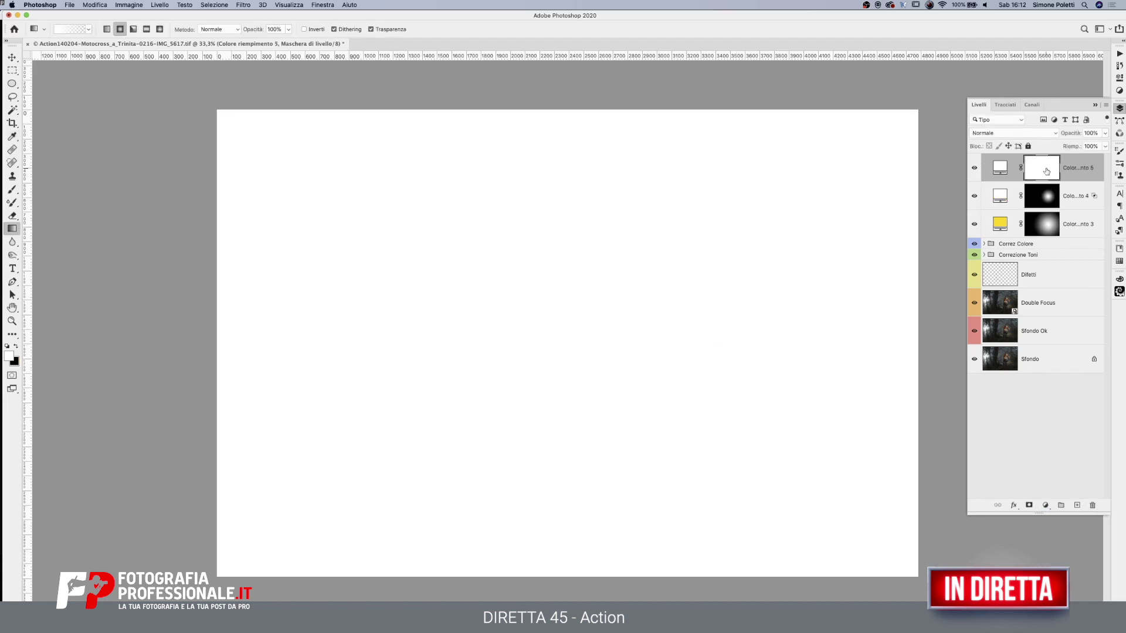
key(ctrl+i)
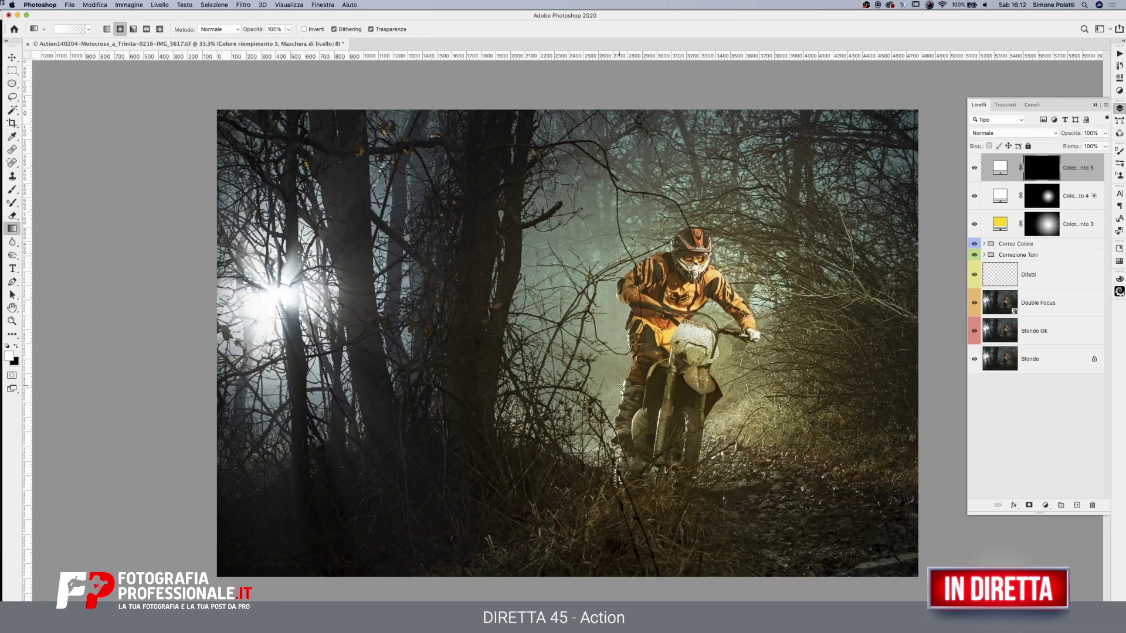
Draw a radial white glow over the headlight and blend the layer in Sovrapponi (Overlay)
drag(698, 353, 729, 353)
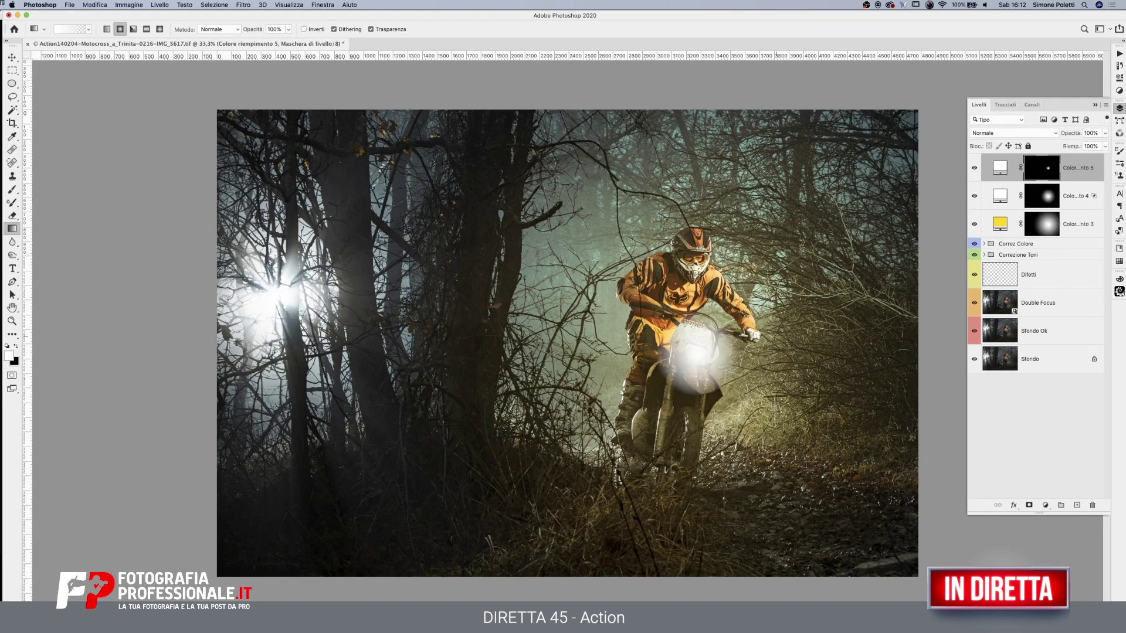
click(1054, 134)
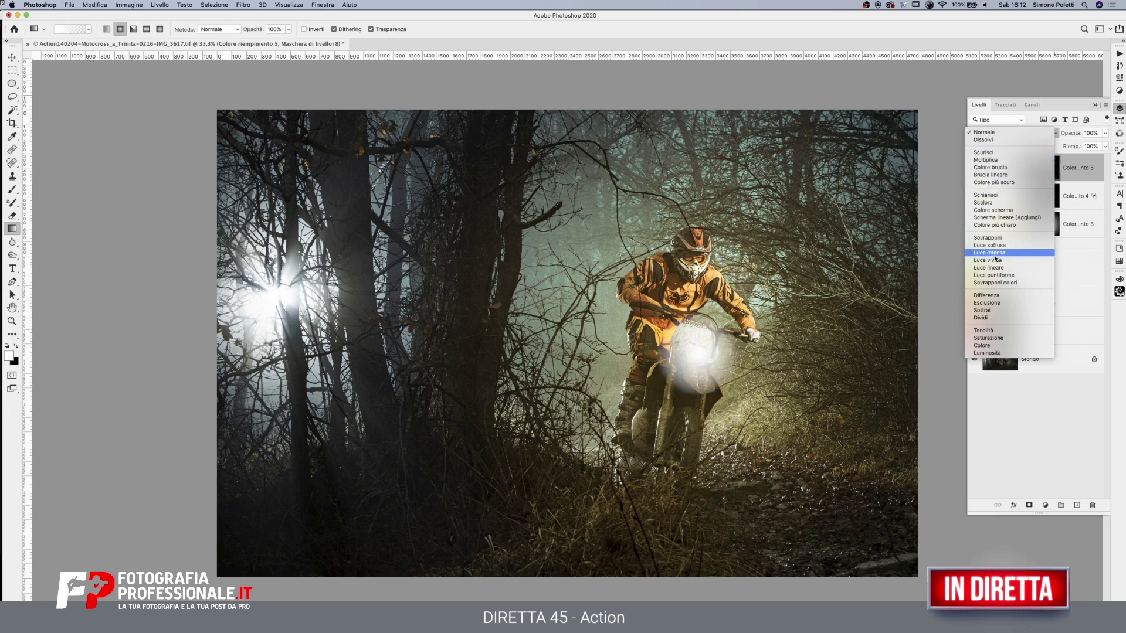
click(997, 238)
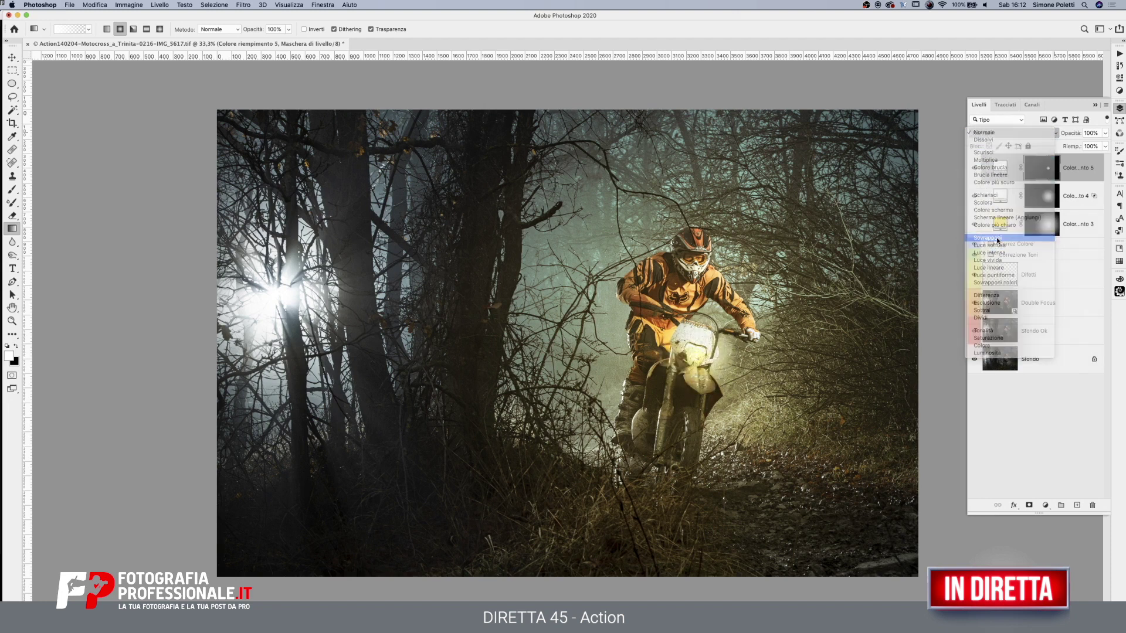
click(12, 321)
click(716, 374)
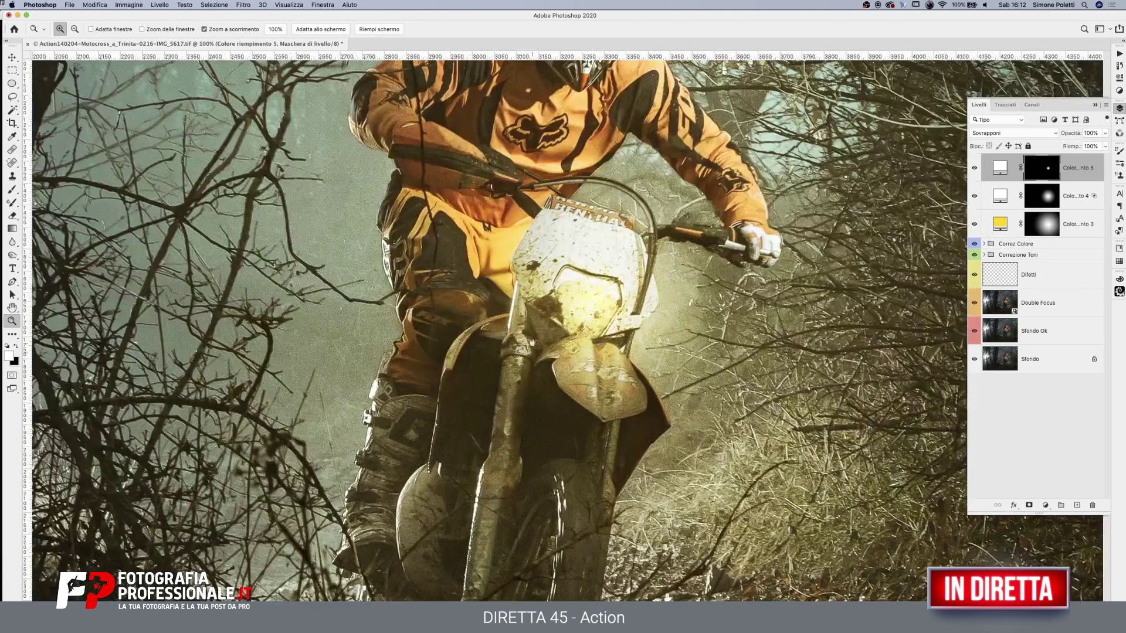
Paint white on the glow mask to extend it left of the number plate
scroll(543, 329, up, 2)
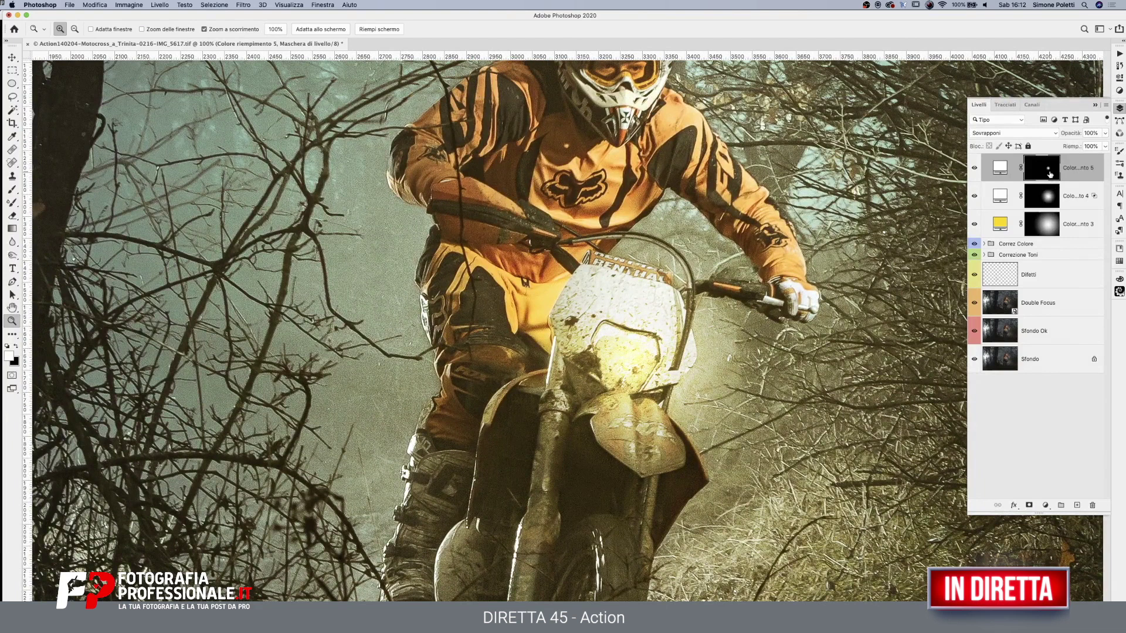
click(974, 168)
key(alt)
click(12, 189)
key(x)
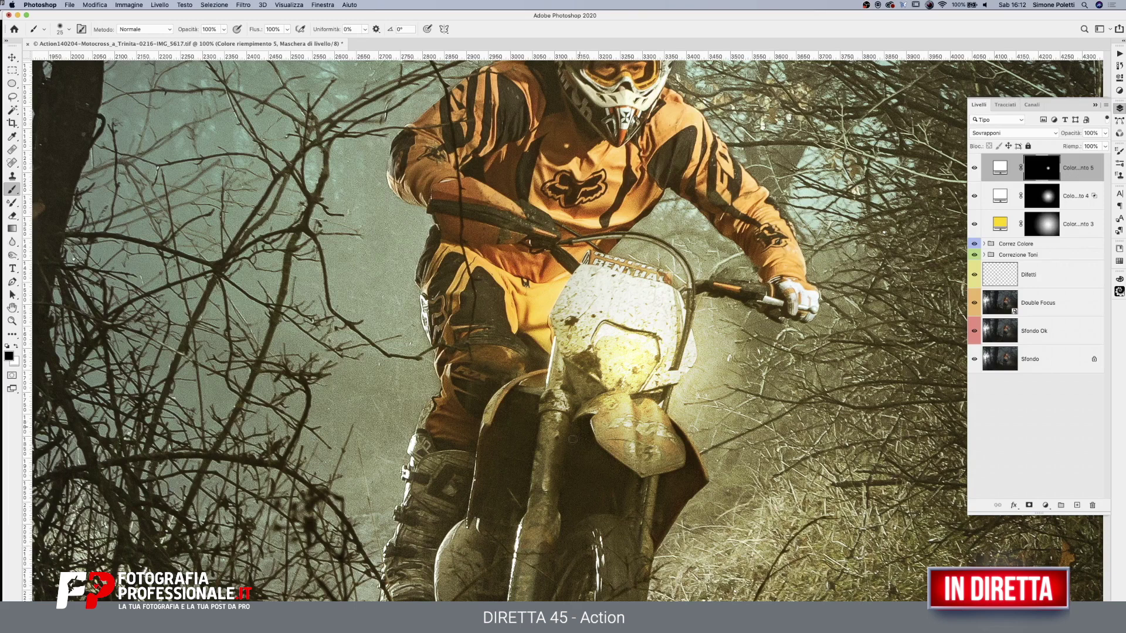
drag(606, 472, 625, 472)
drag(621, 346, 607, 346)
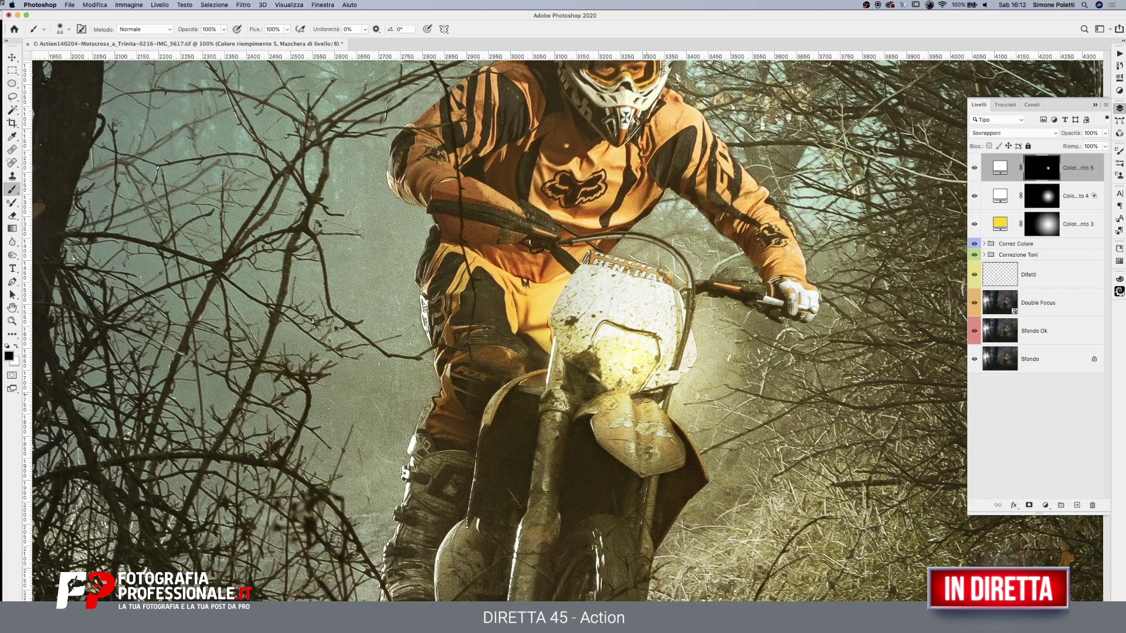
drag(680, 399, 671, 399)
key(x)
drag(668, 380, 644, 386)
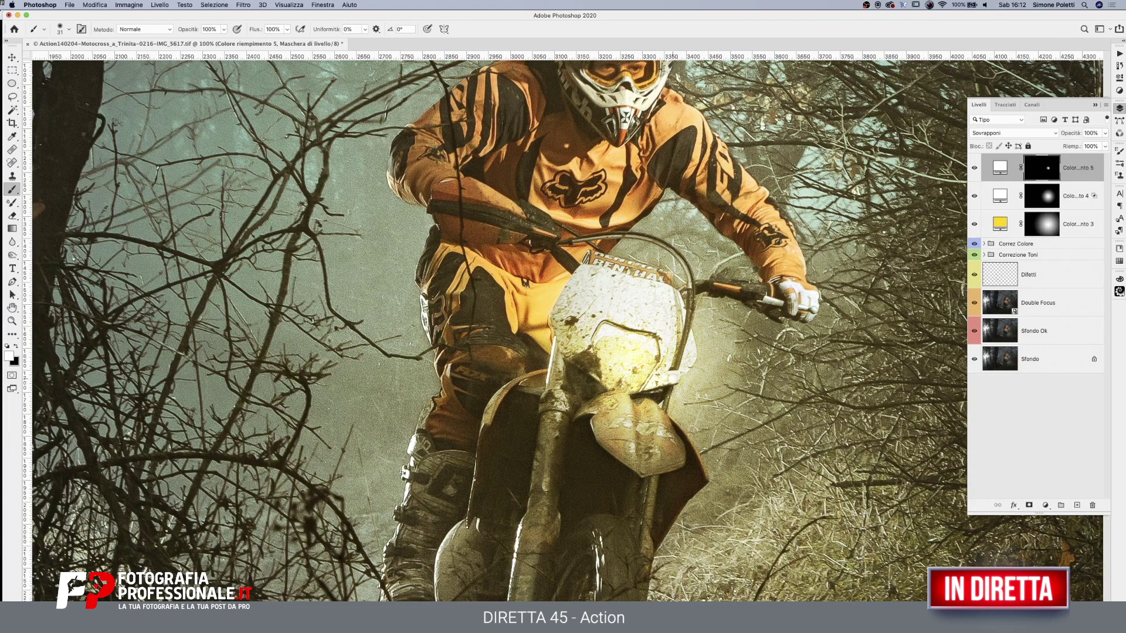
Compare the glow on and off, then set its layer opacity to 70%
click(12, 321)
key(ctrl+0)
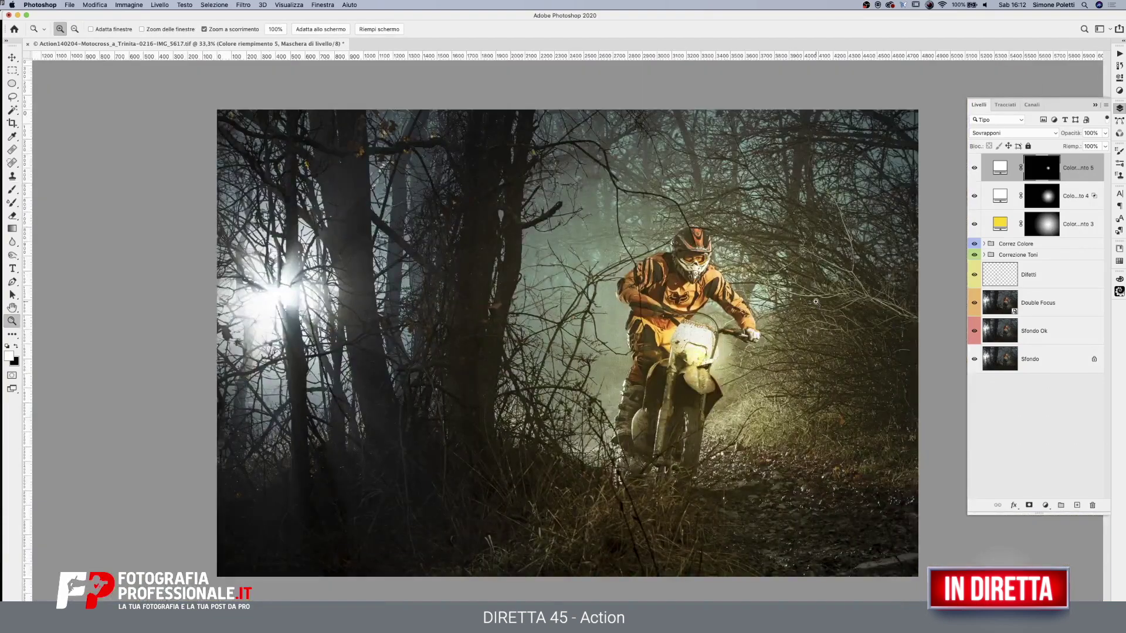
click(973, 167)
click(1104, 133)
drag(1105, 144, 1093, 146)
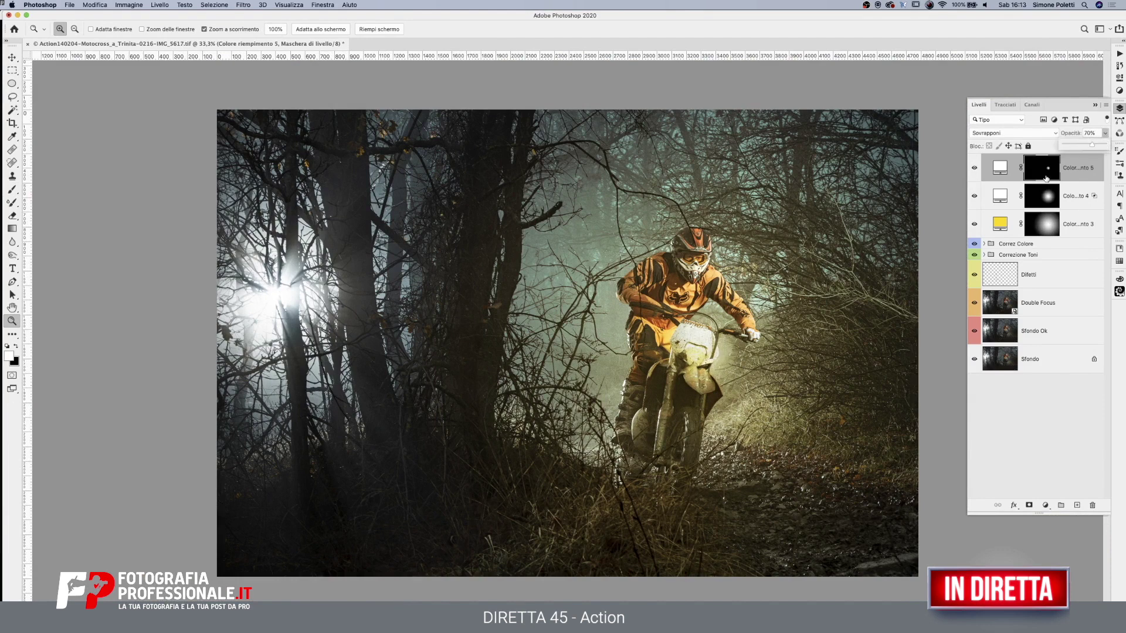
key(ctrl+1)
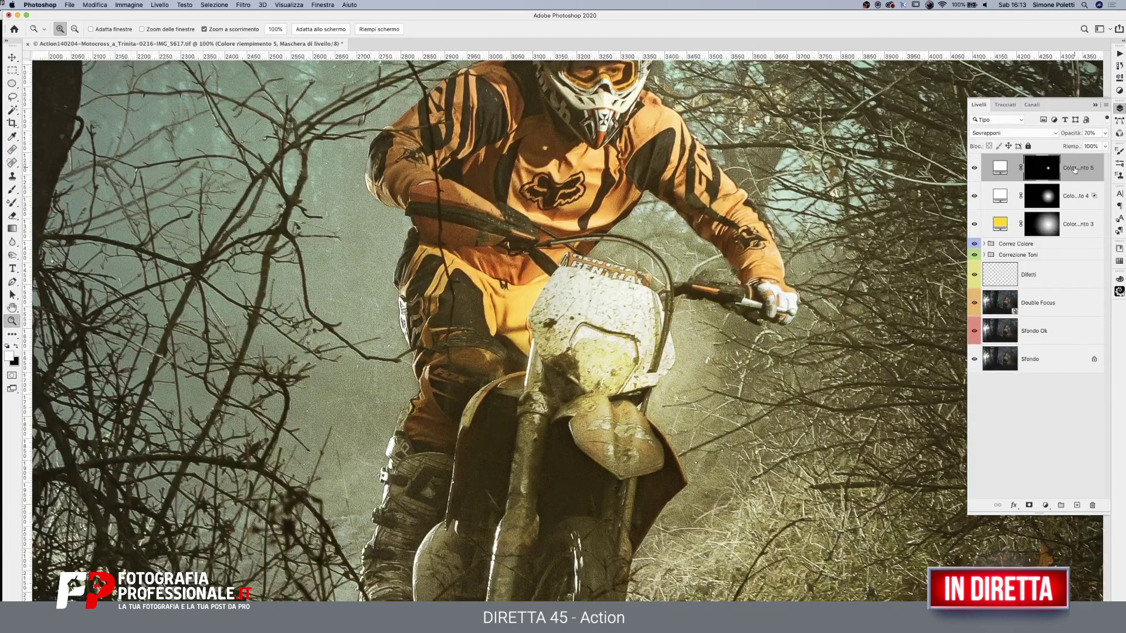
Duplicate the glow layer, fill its mask black, and paint white over the headlight
key(ctrl+j)
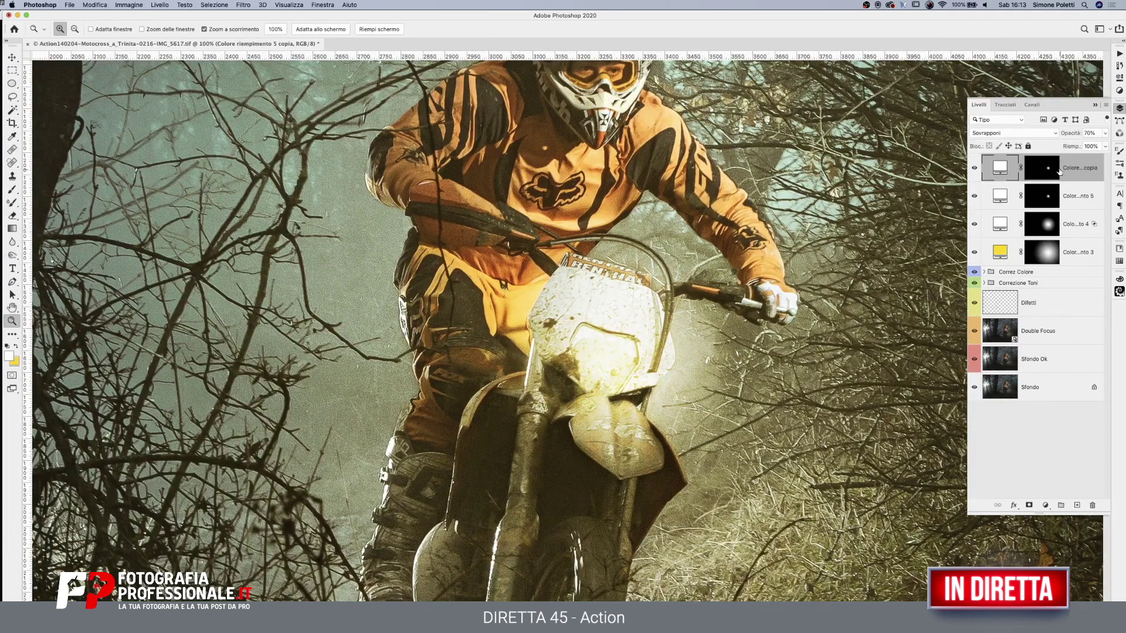
click(1052, 168)
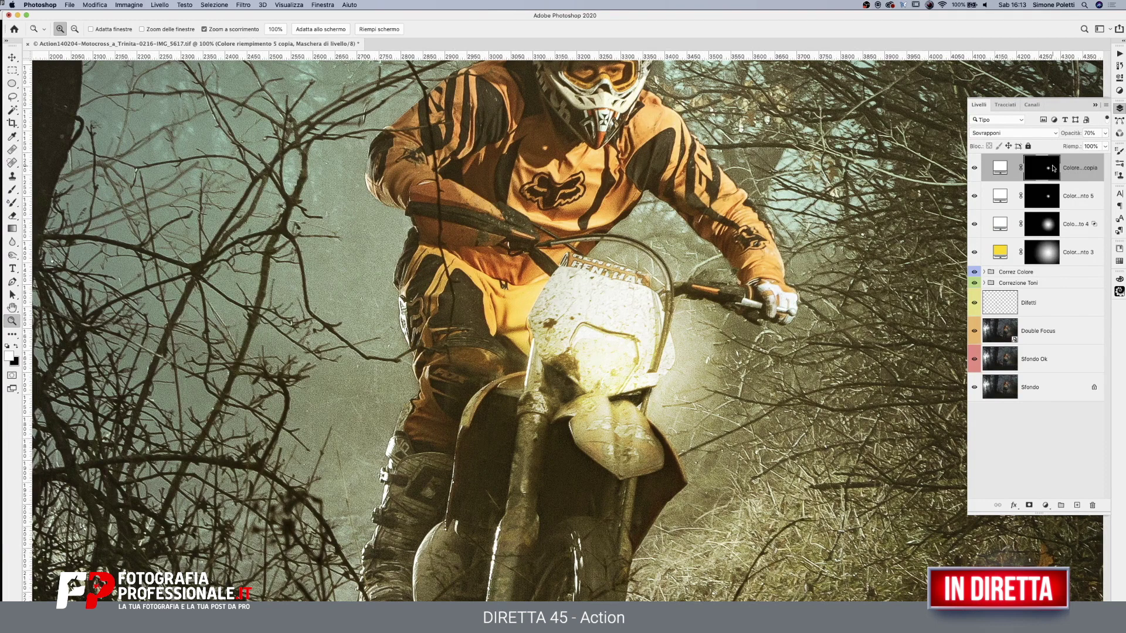
key(ctrl+BackSpace)
key(b)
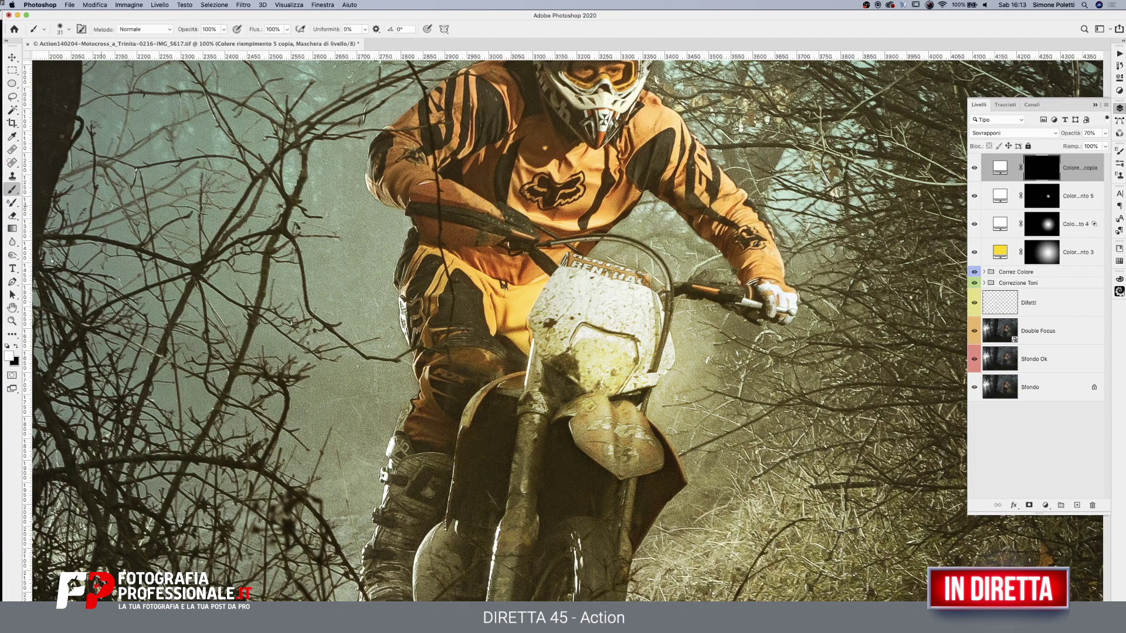
mouse_move(584, 333)
mouse_down()
mouse_move(593, 361)
mouse_move(633, 358)
mouse_up()
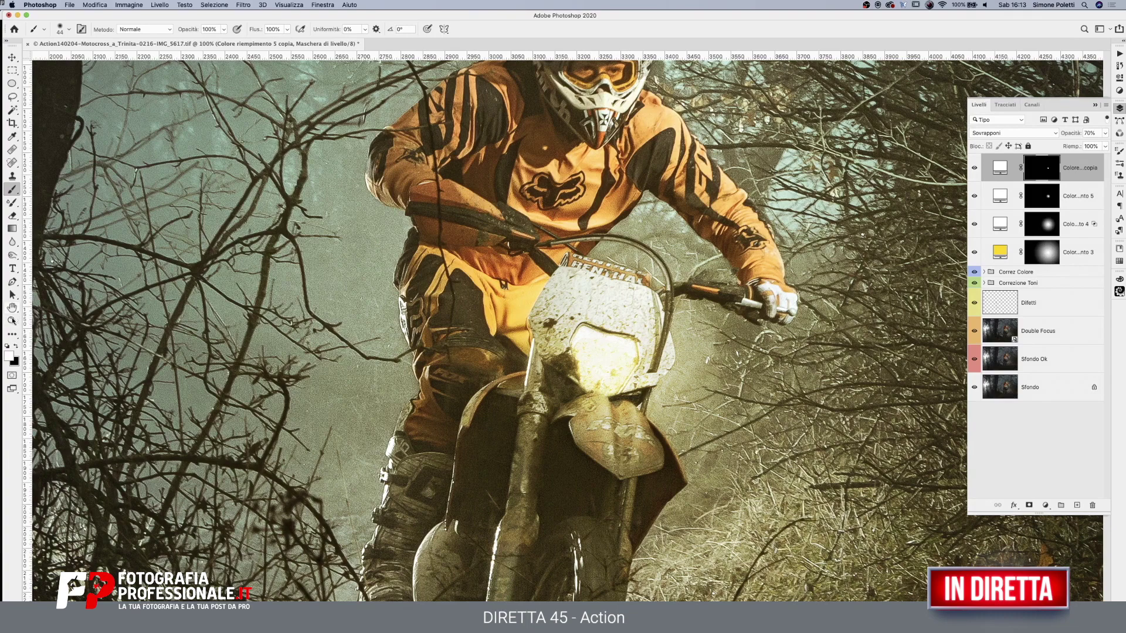
Zoom in closely and brighten the border of the headlight on the copy's mask
key(z)
drag(589, 346, 614, 345)
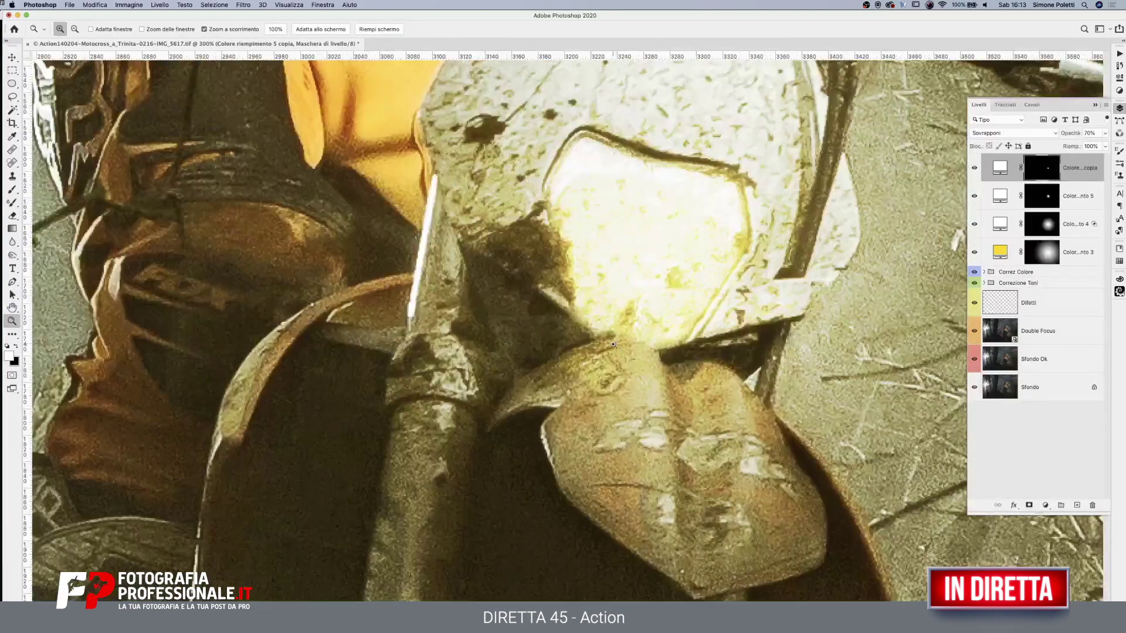
key(b)
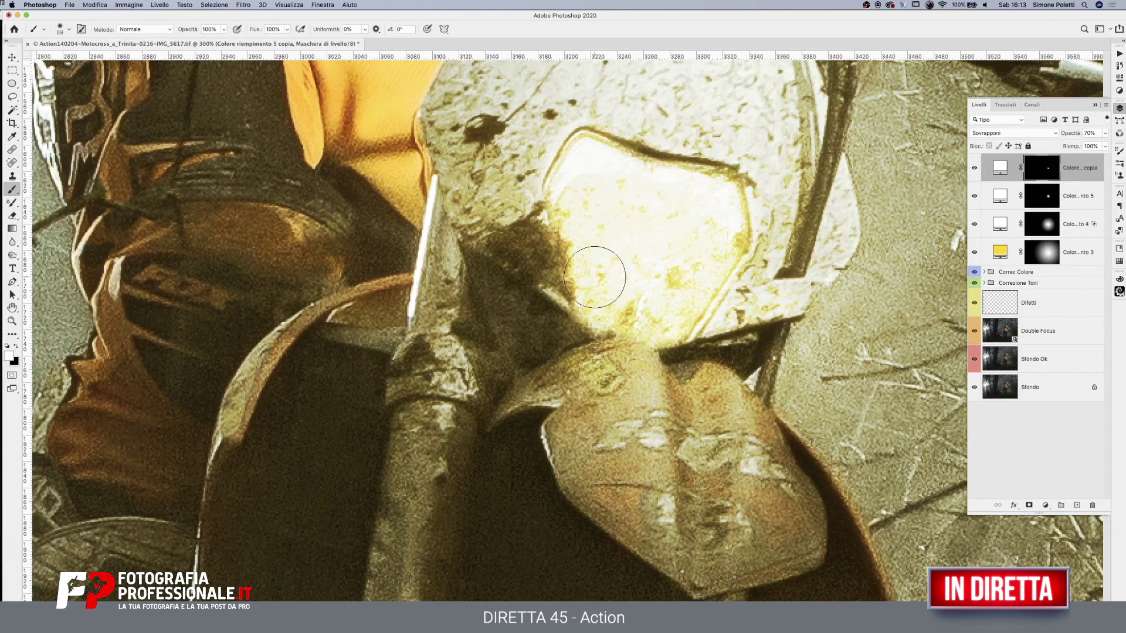
drag(599, 154, 662, 334)
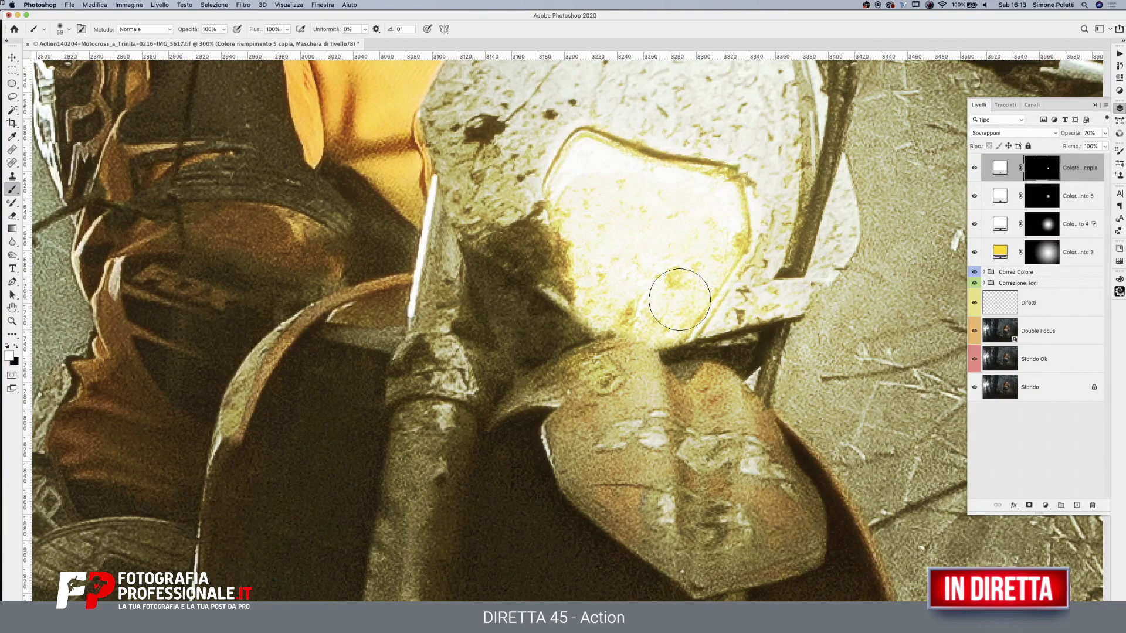
key(z)
key(super+1)
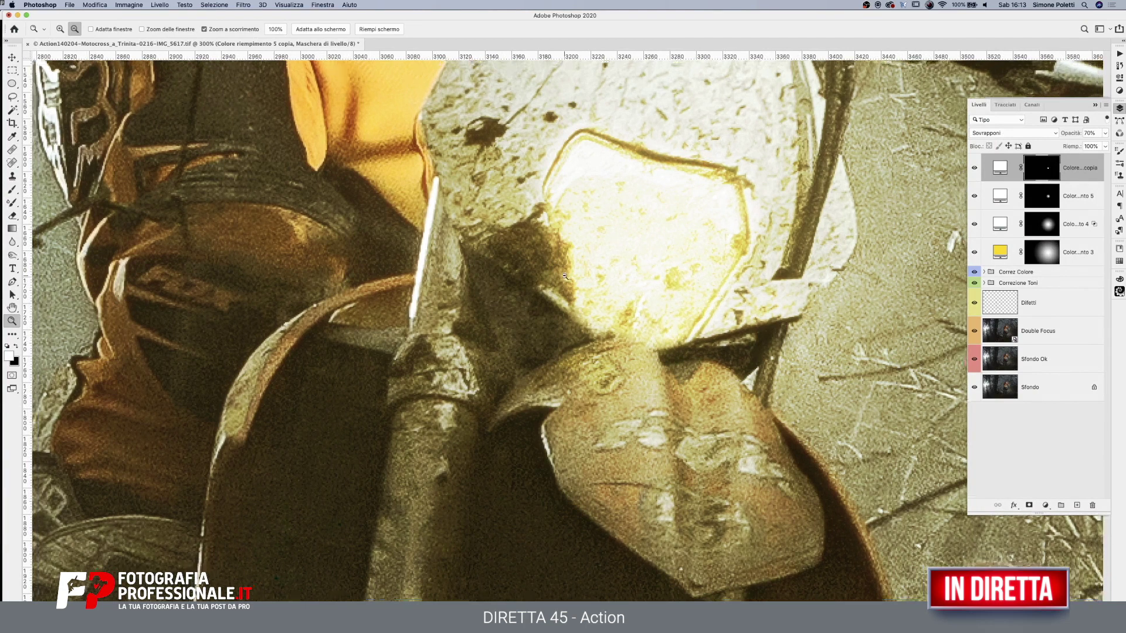
click(636, 293)
key(b)
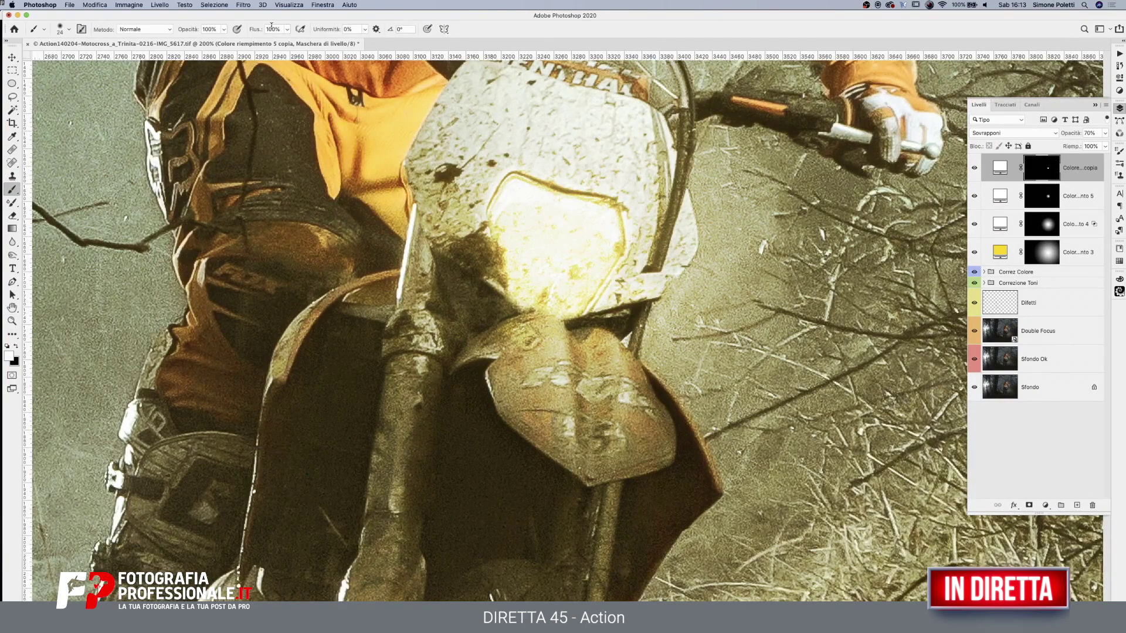
Set brush flow to 4% and softly brighten the top of the front fender
click(273, 29)
text(4)
key(Return)
drag(560, 331, 619, 354)
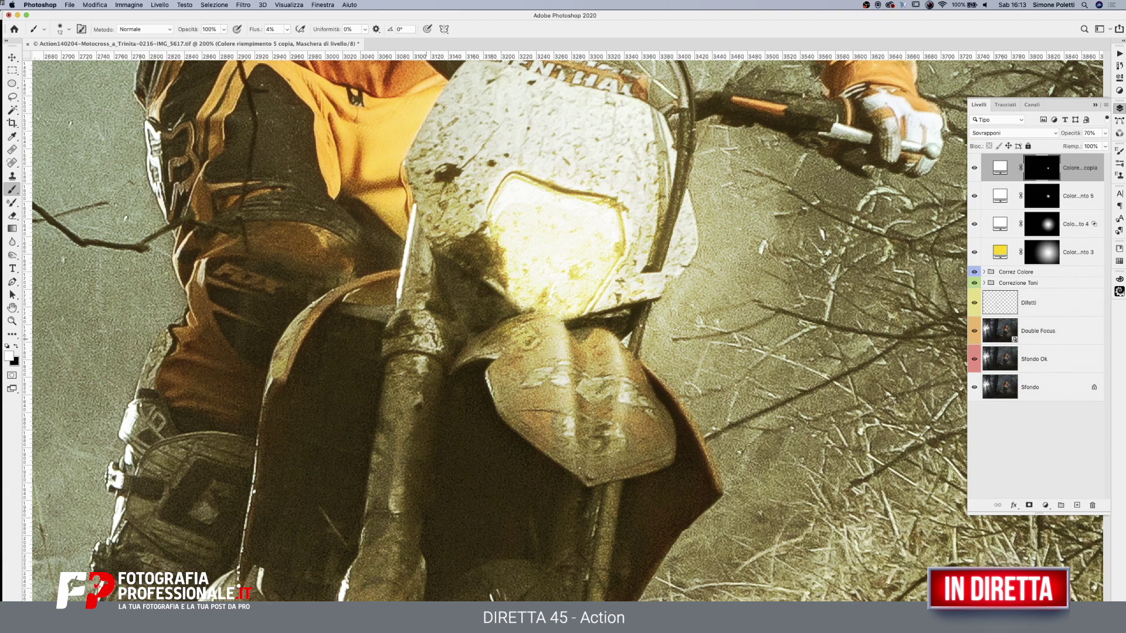
key(bracketright)
Reframe the view on the motorcyclist and ready a larger black brush
key(z)
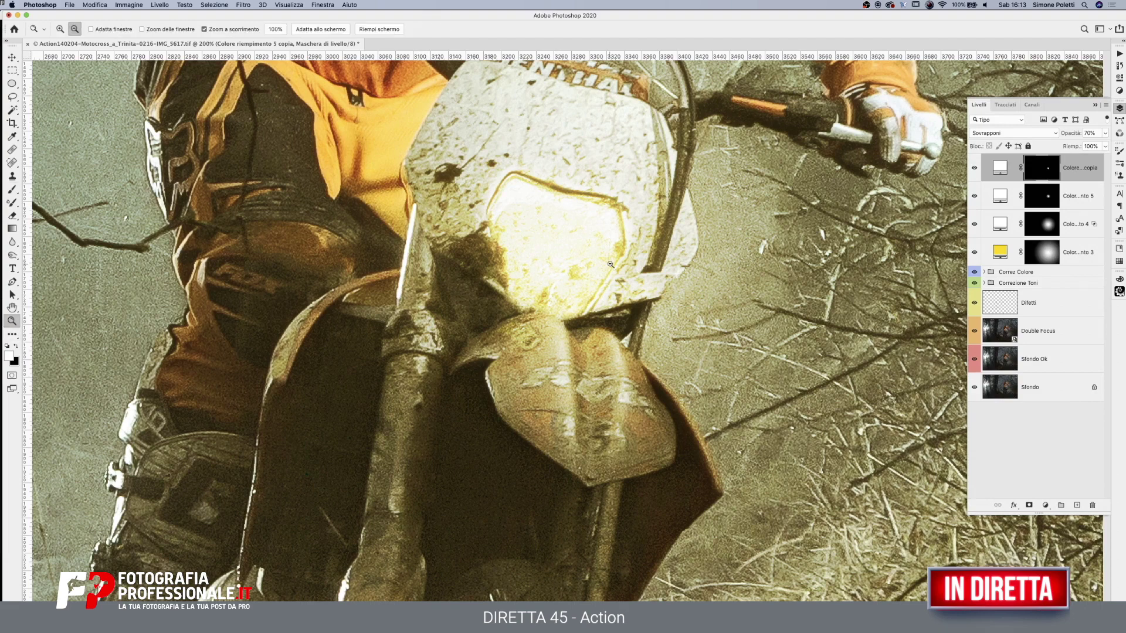
key(super+0)
click(674, 376)
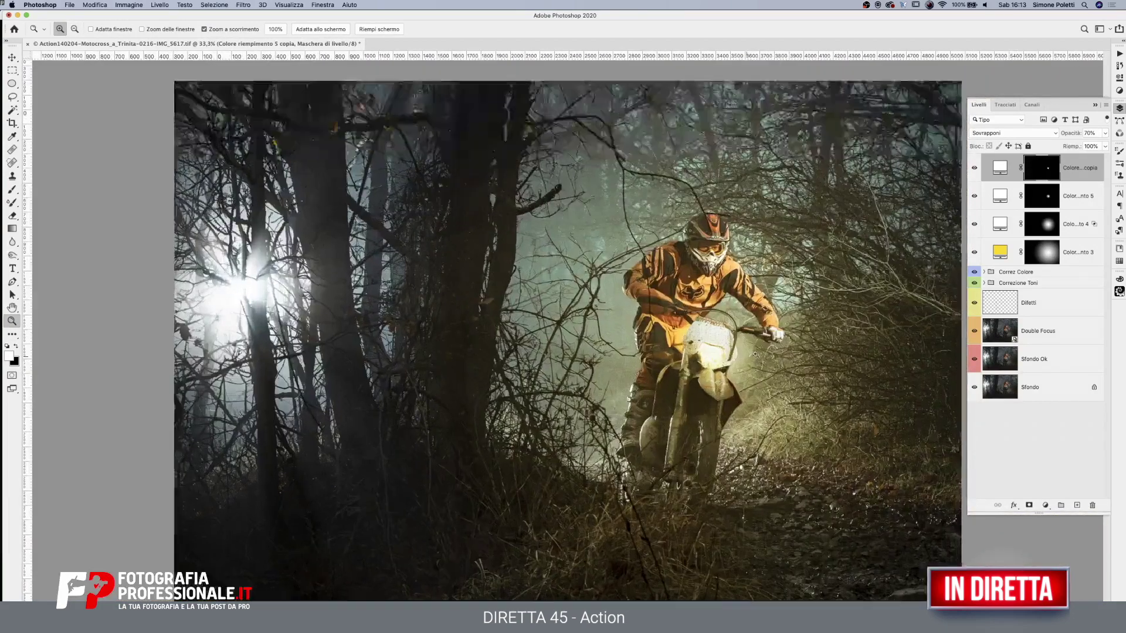
click(593, 339)
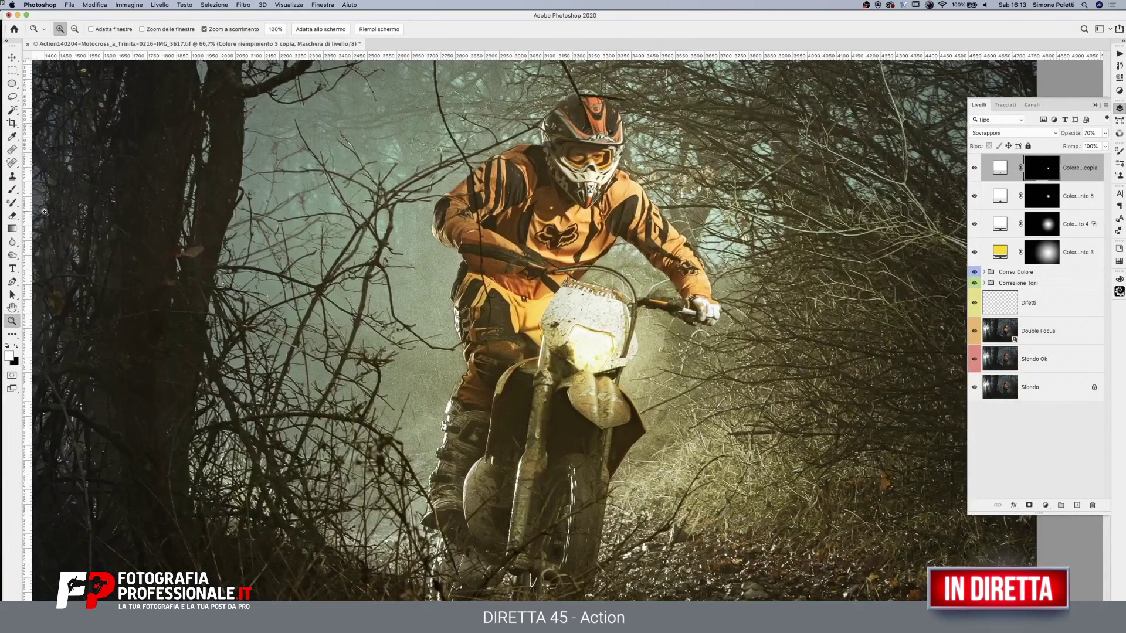
key(b)
drag(609, 361, 590, 390)
key(x)
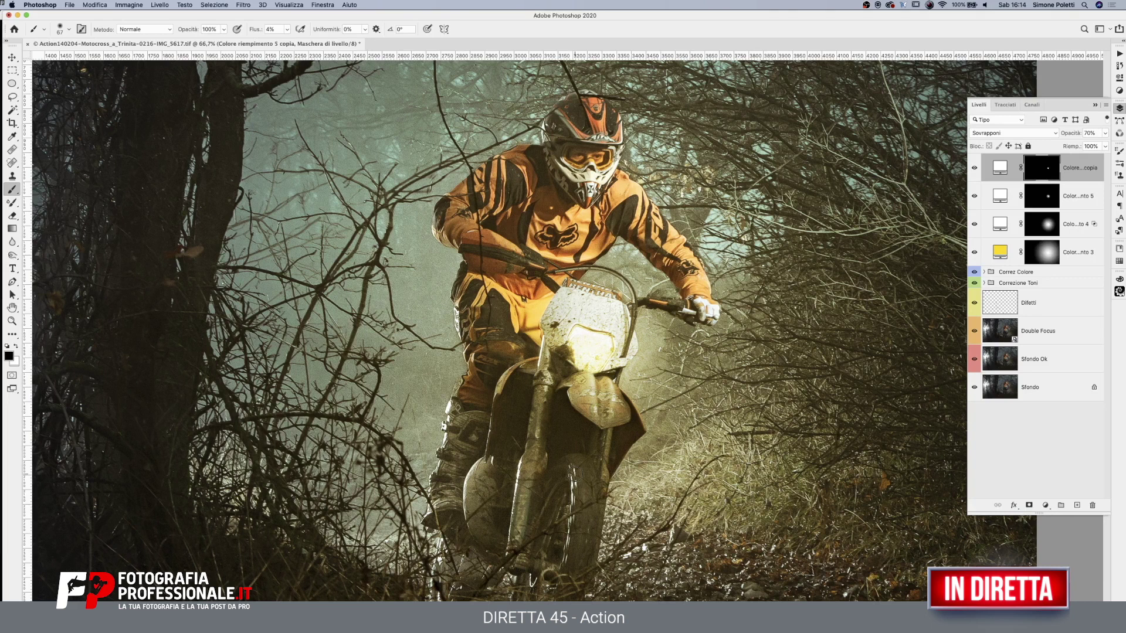
Zoom out and group the four Colore riempimento glow layers into Gruppo 3
key(z)
alt+click(622, 317)
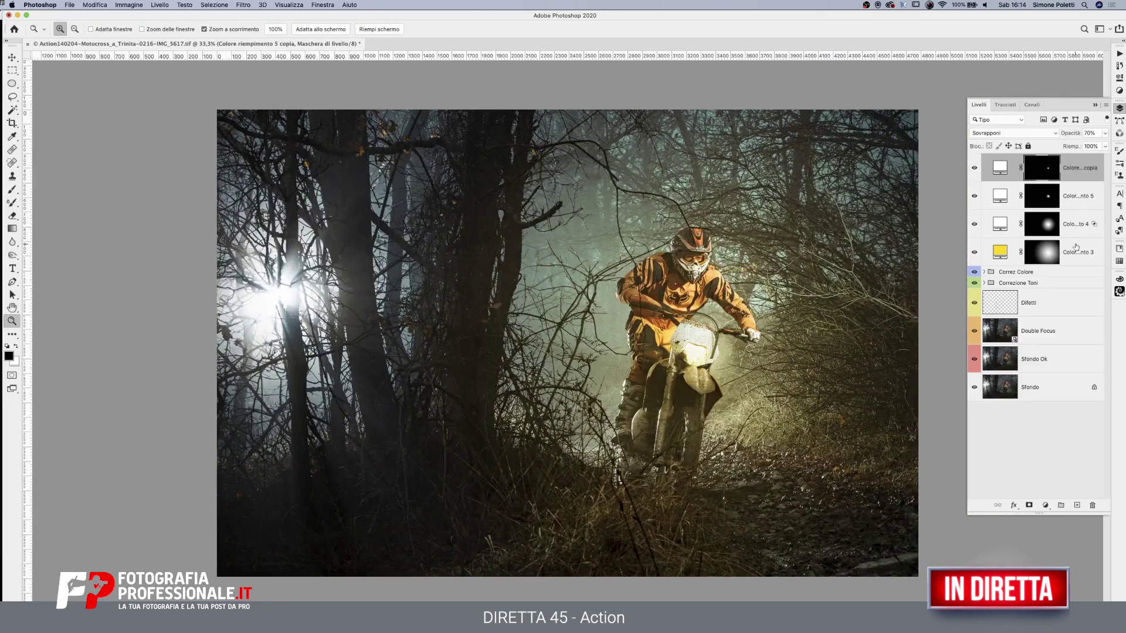
shift+click(1076, 248)
key(ctrl+g)
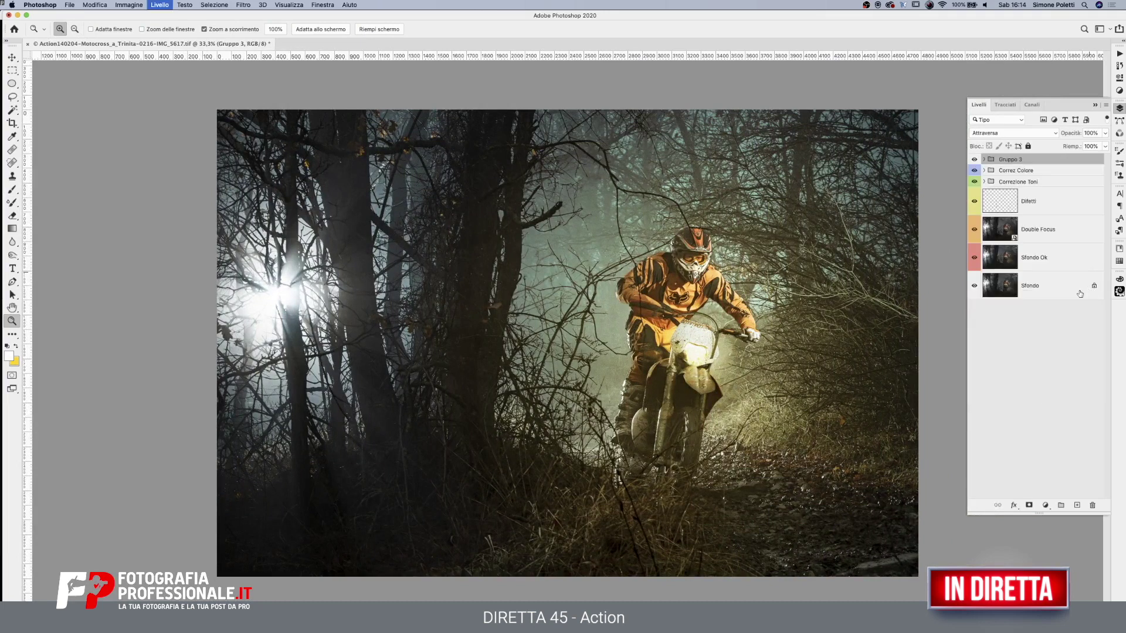
Copy the rider silhouette mask onto Gruppo 3, invert it, then disable it to compare
click(993, 172)
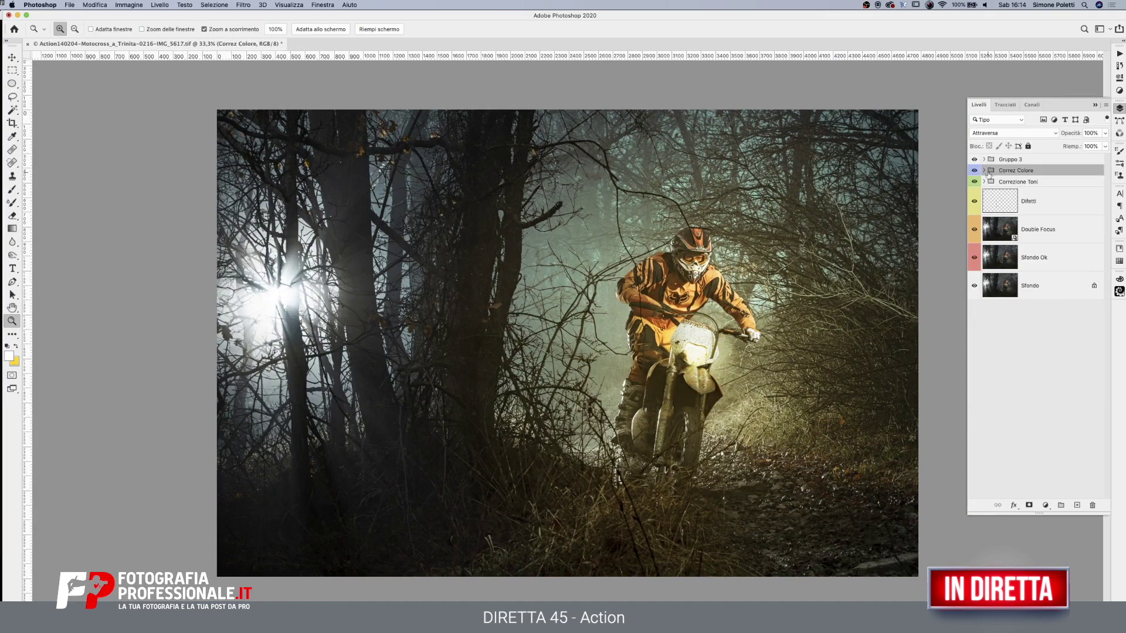
click(984, 171)
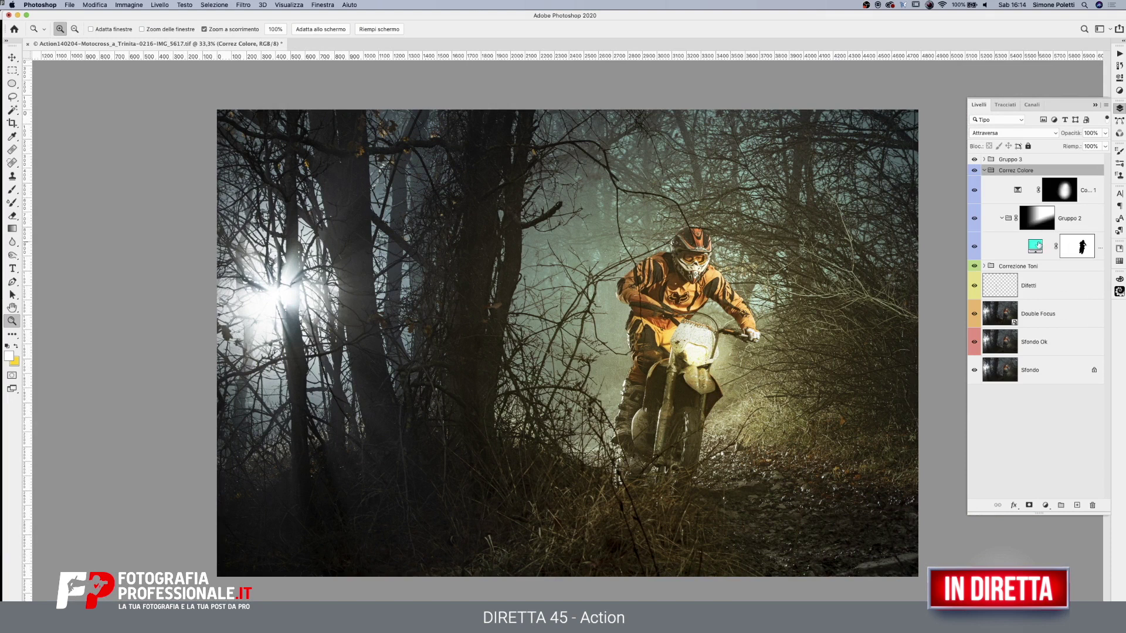
drag(1077, 246, 1023, 166)
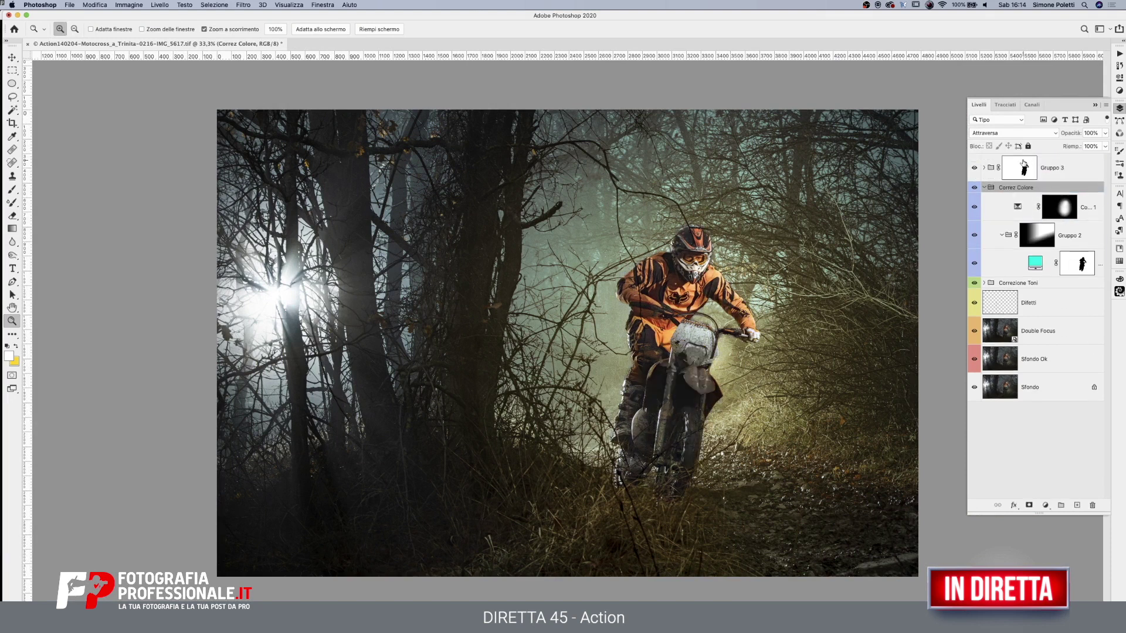
click(1023, 166)
key(super+i)
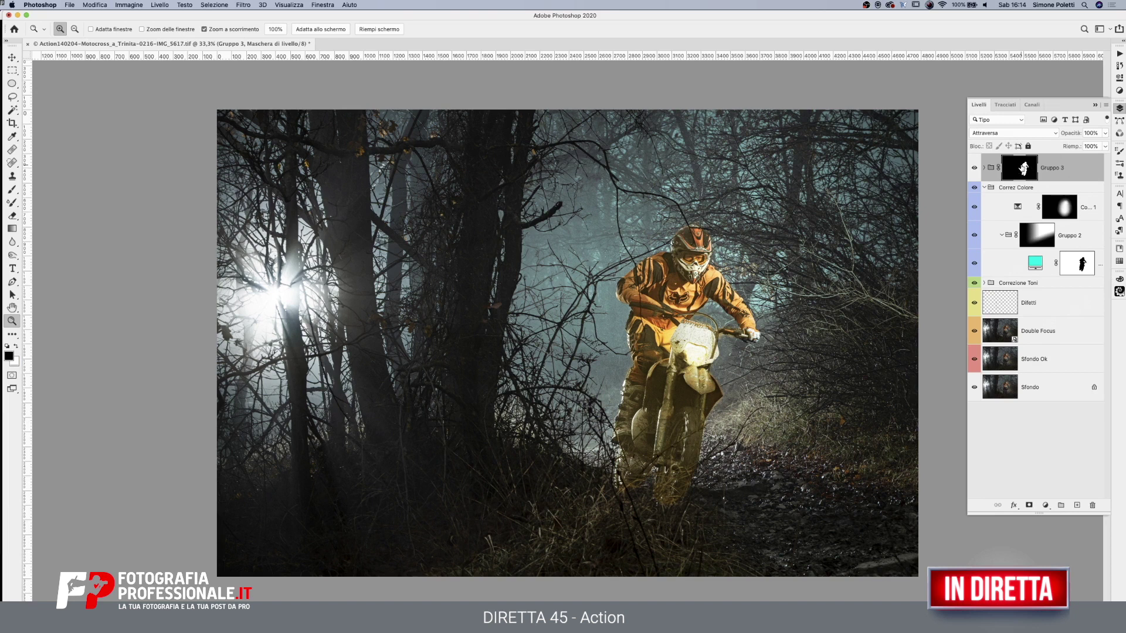
shift+click(1023, 169)
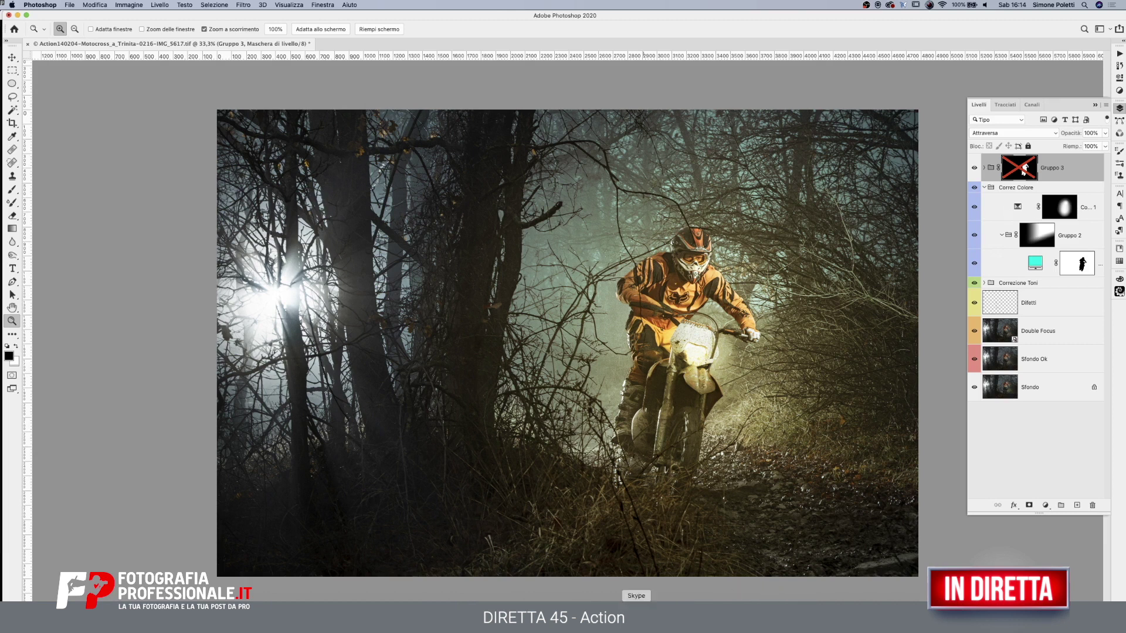
In Lightroom Classic, apply the Filtro personale filter and browse the foggy motocross photos
click(324, 613)
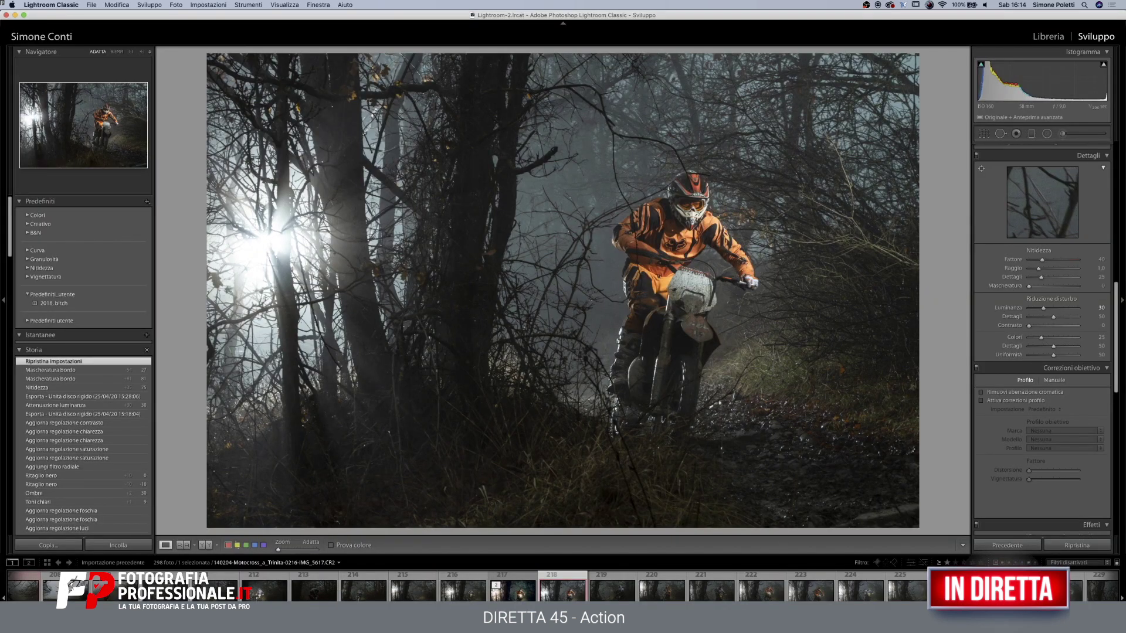
key(super+l)
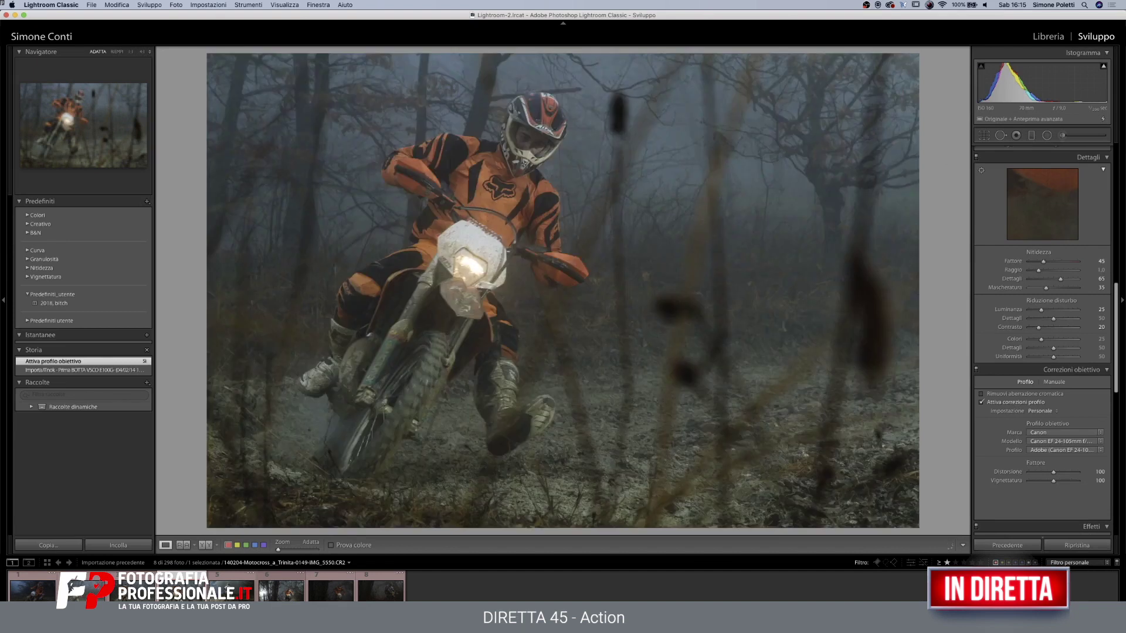
key(Right)
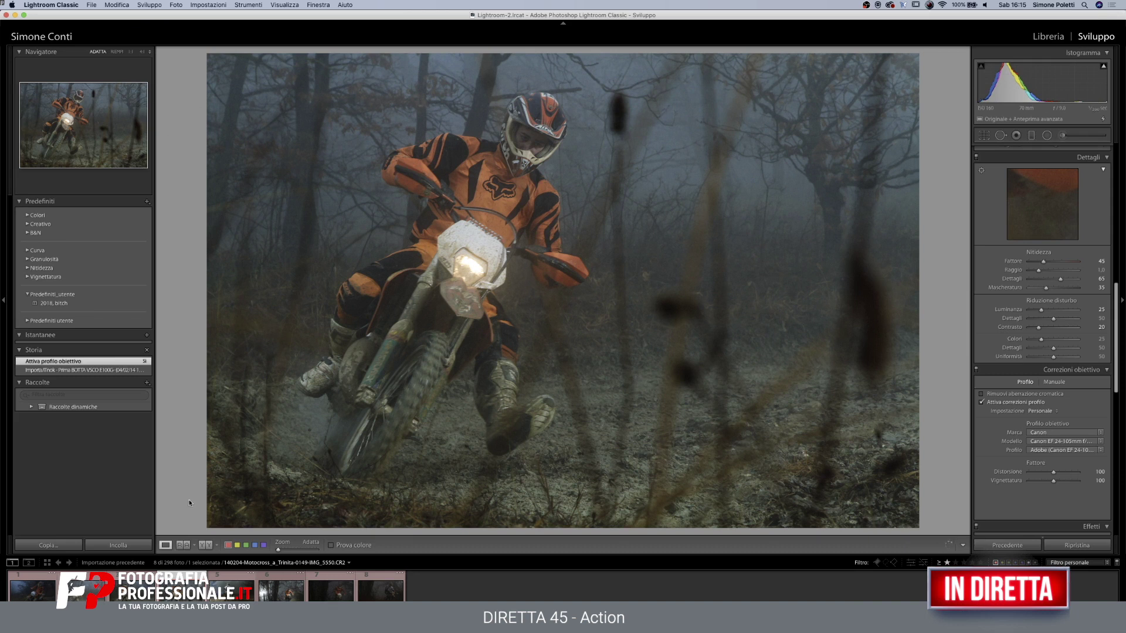
click(159, 589)
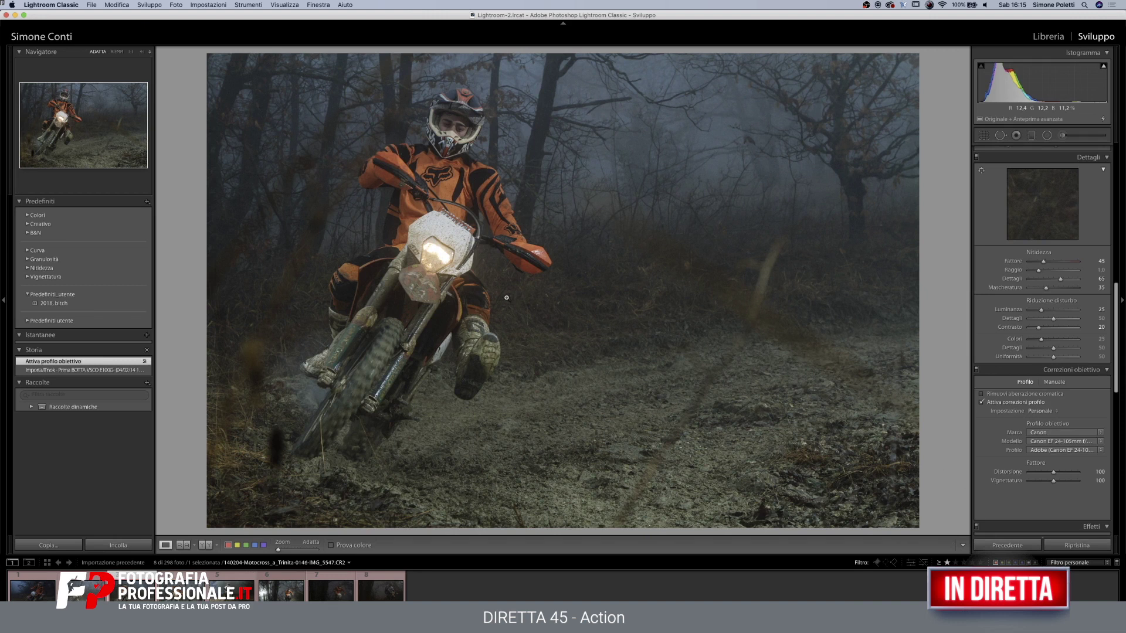
key(Left)
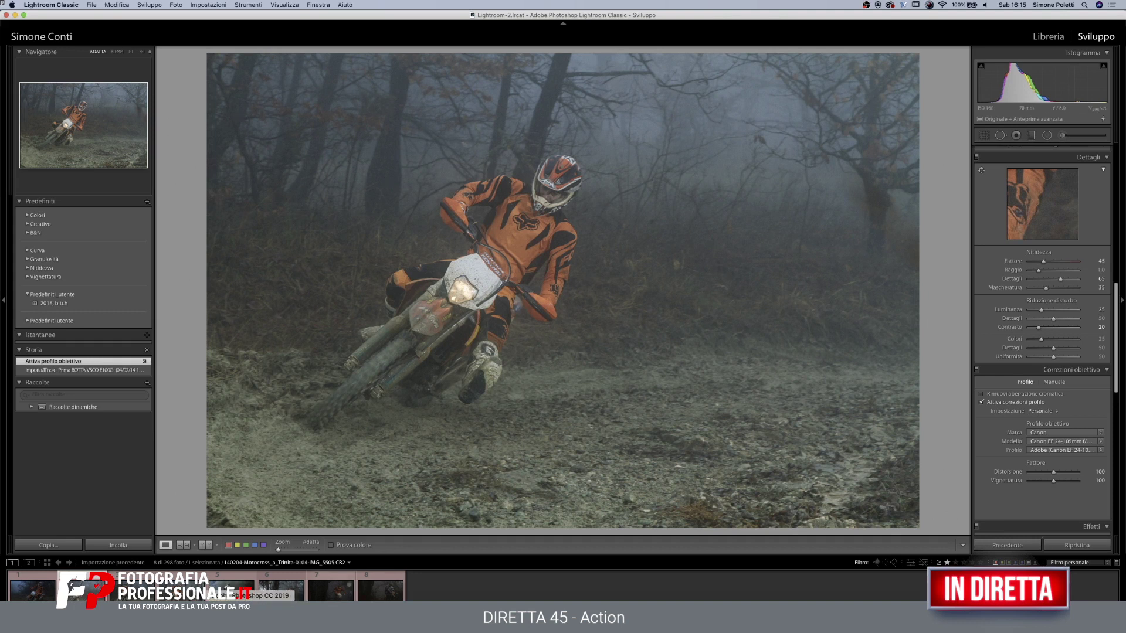
click(293, 596)
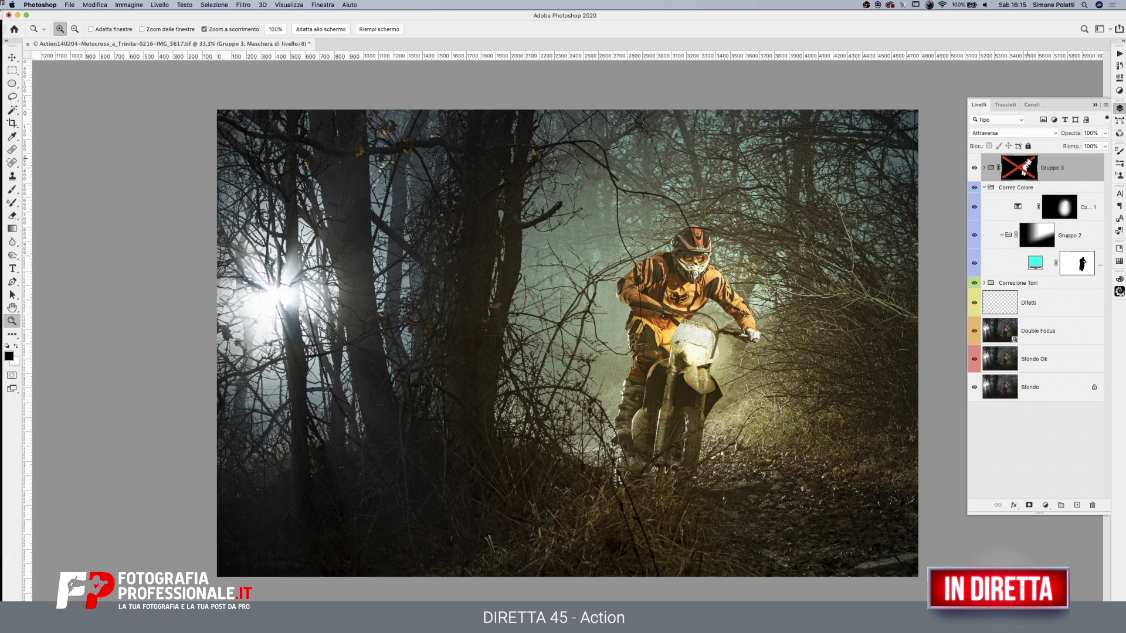
Delete Gruppo 3's mask, rename the group Effetti and give it a Viola label
mouse_move(1023, 167)
mouse_down()
mouse_move(1105, 321)
mouse_move(1091, 505)
mouse_up()
click(635, 205)
click(891, 578)
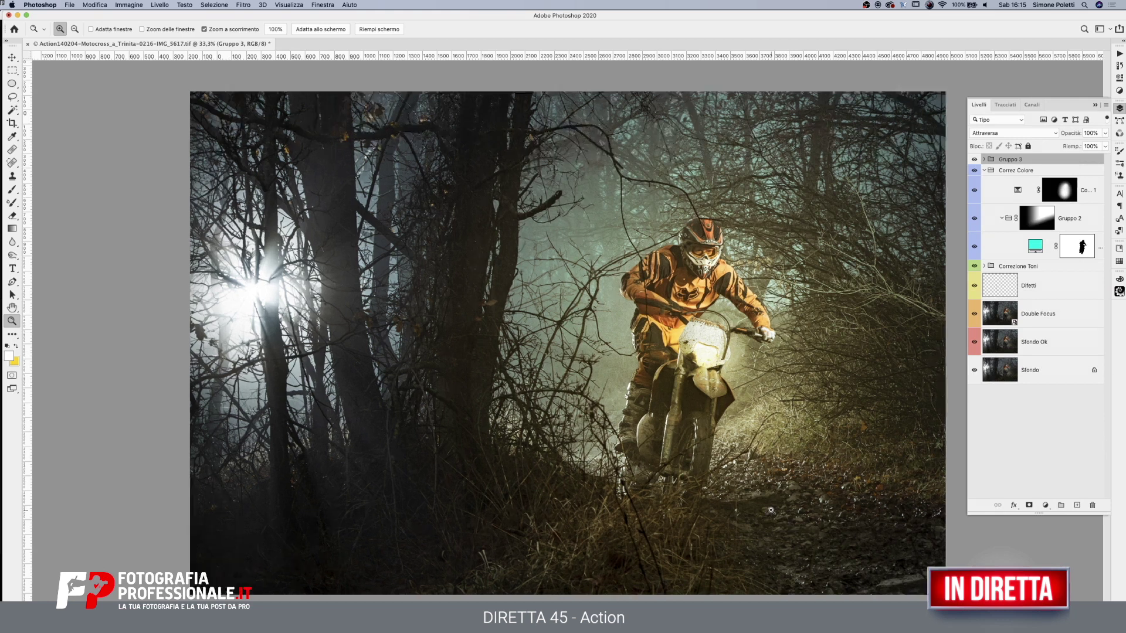
double_click(1011, 159)
text(Effetti)
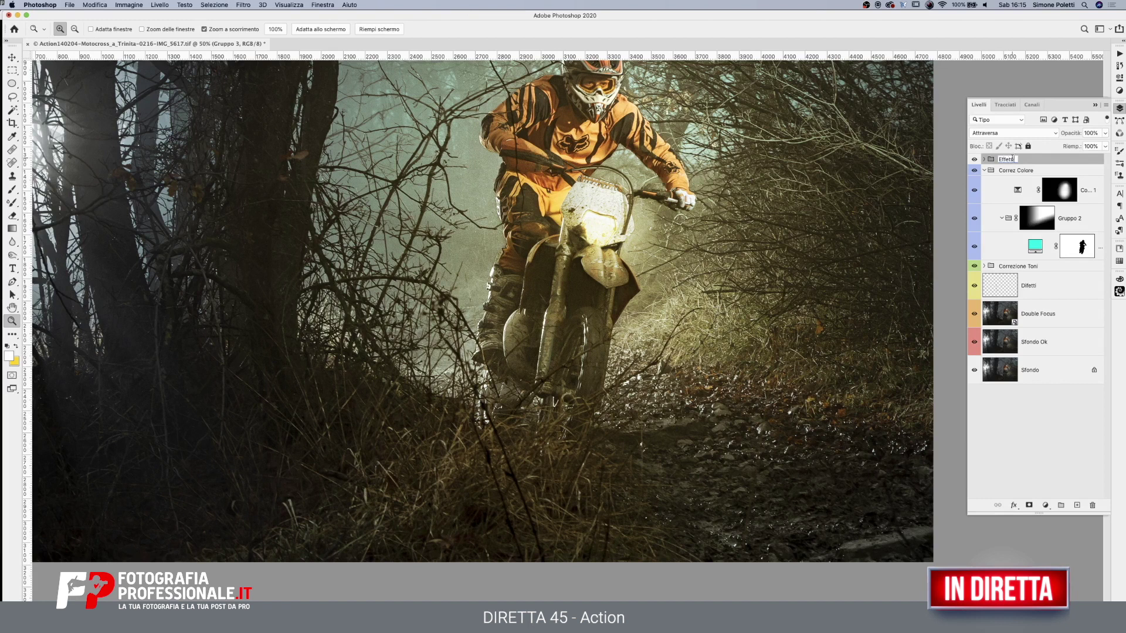
key(Return)
right_click(1043, 163)
click(975, 509)
Inspect the Effetti group's fill layers, then collapse the group again
click(983, 159)
click(1089, 177)
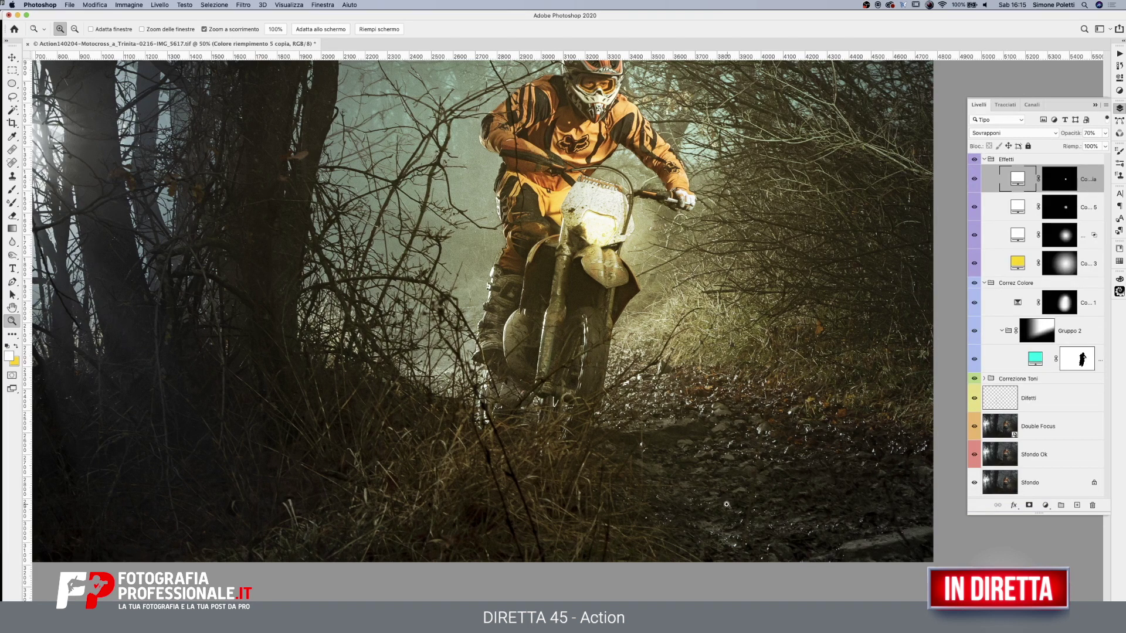
click(12, 189)
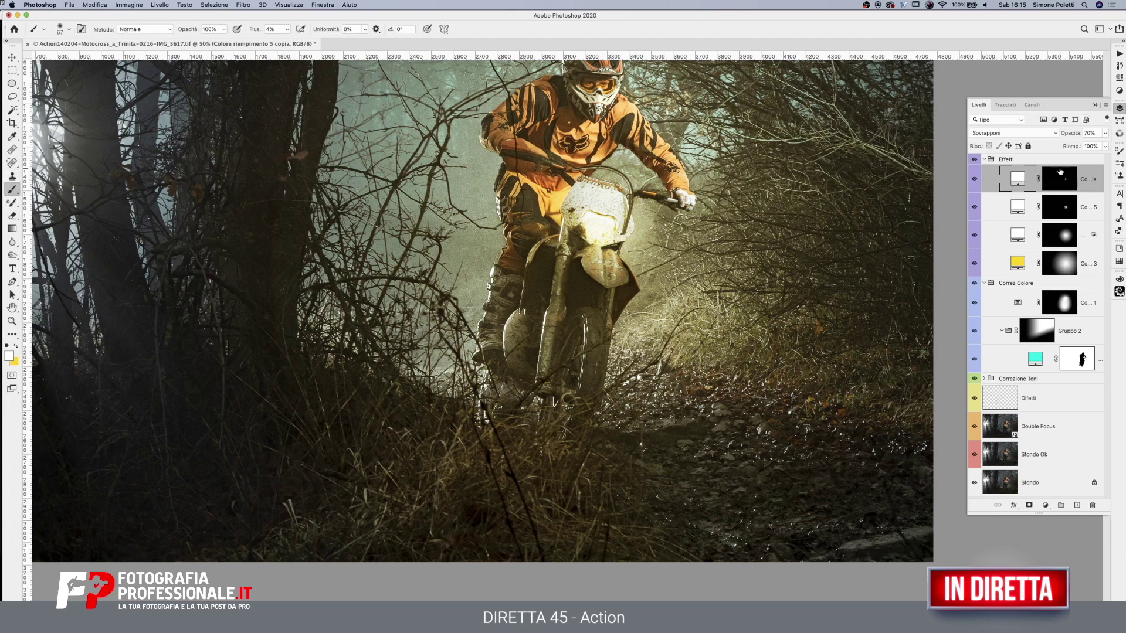
click(1035, 159)
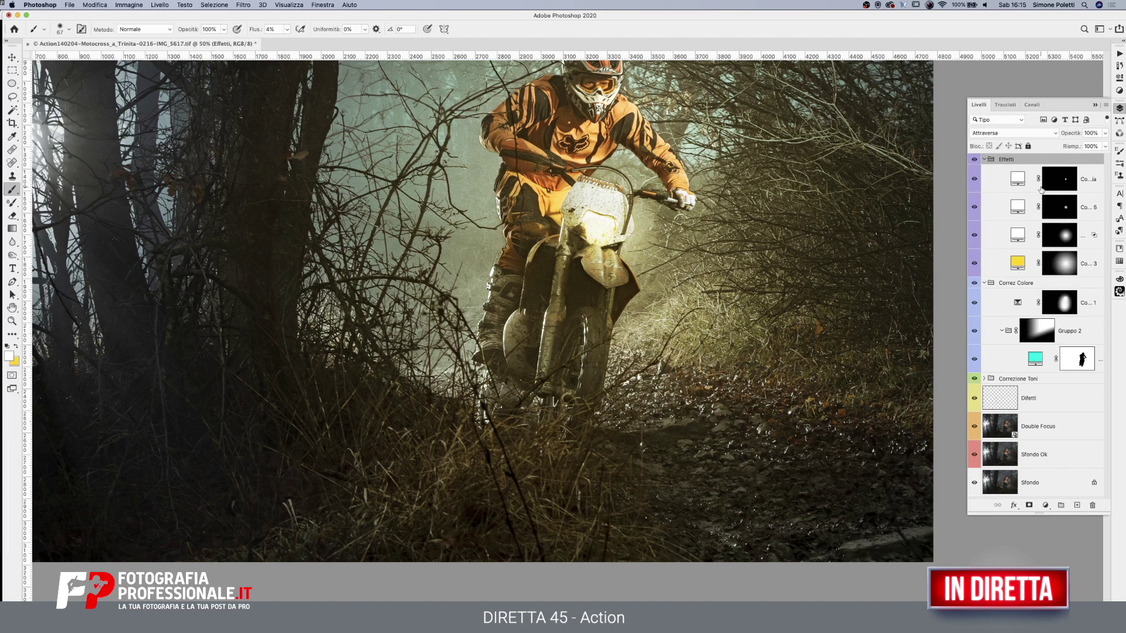
click(984, 159)
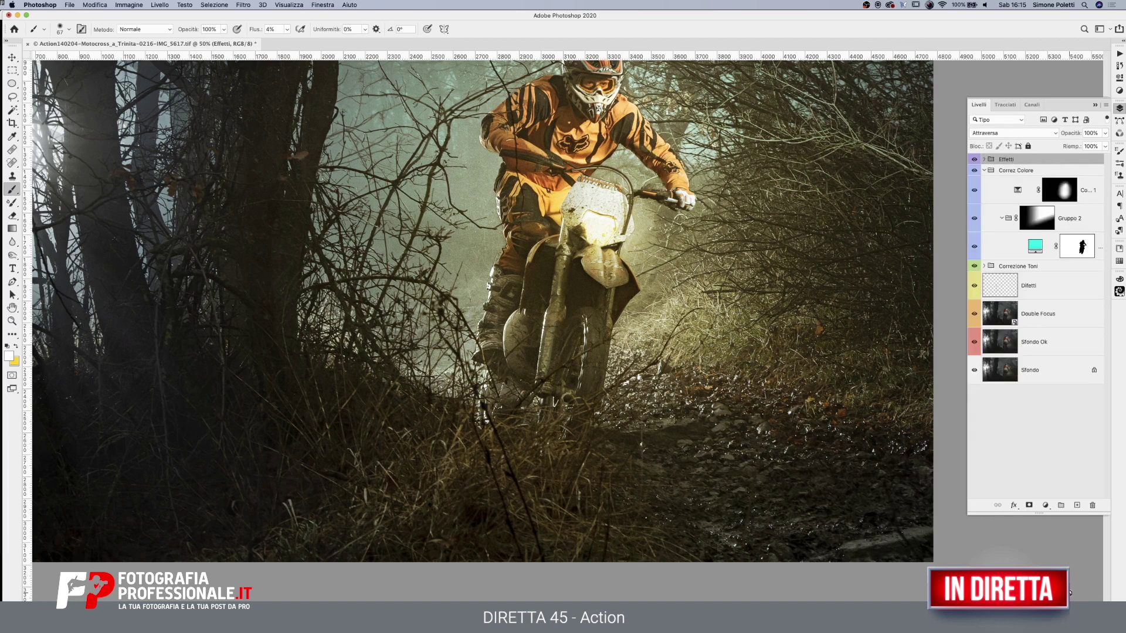
click(1045, 505)
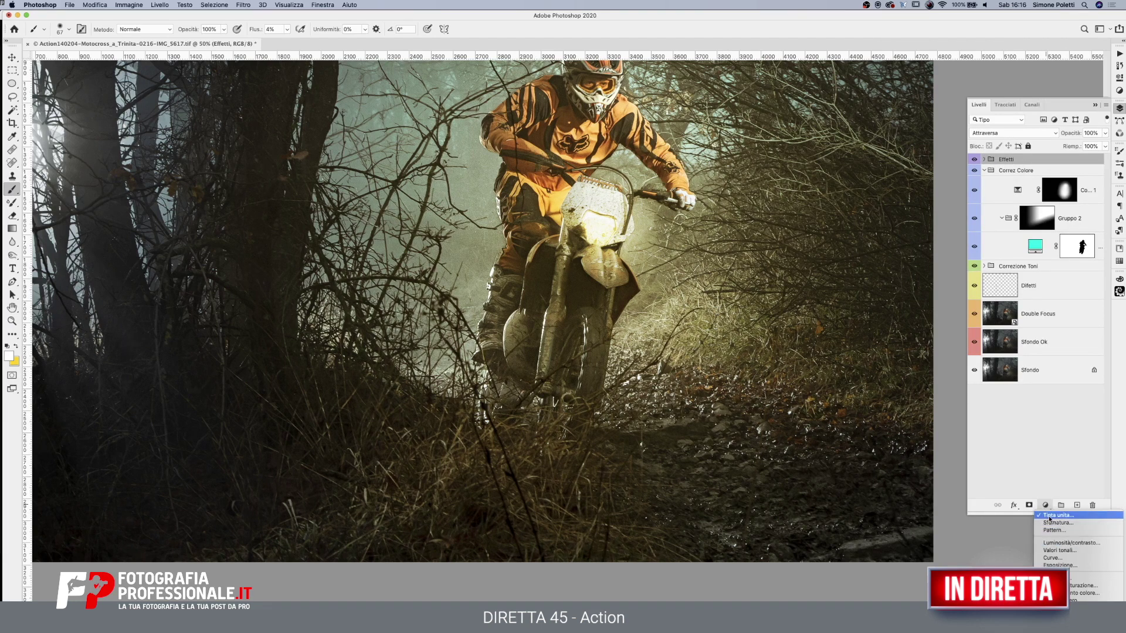
Add a yellow Tinta unita fill layer blended as Luce soffusa
click(1050, 515)
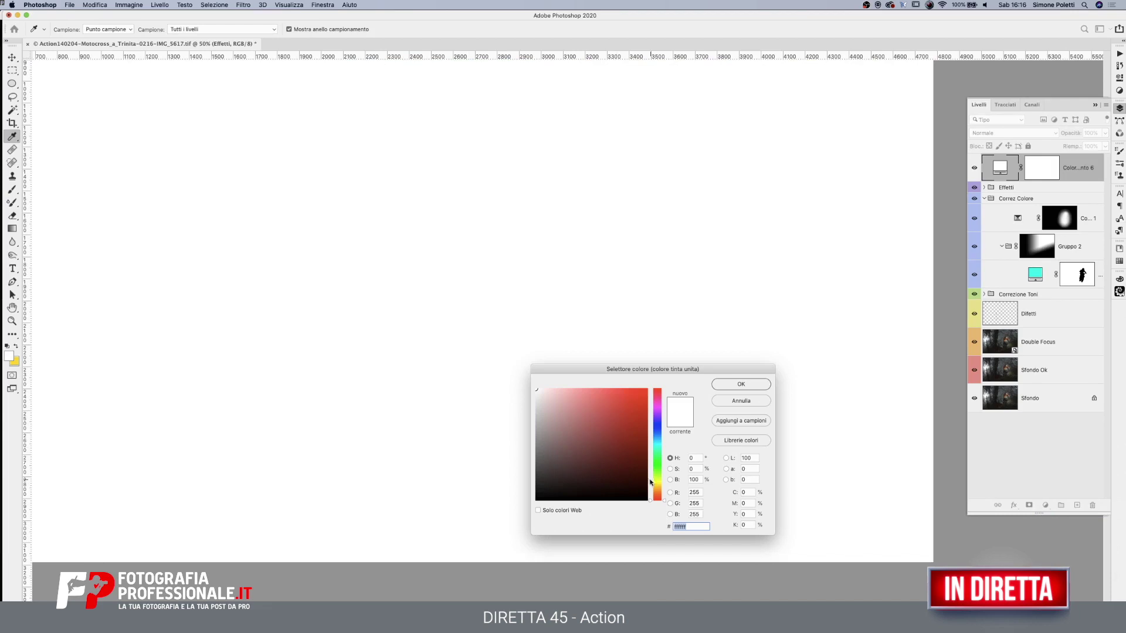
click(651, 482)
click(743, 389)
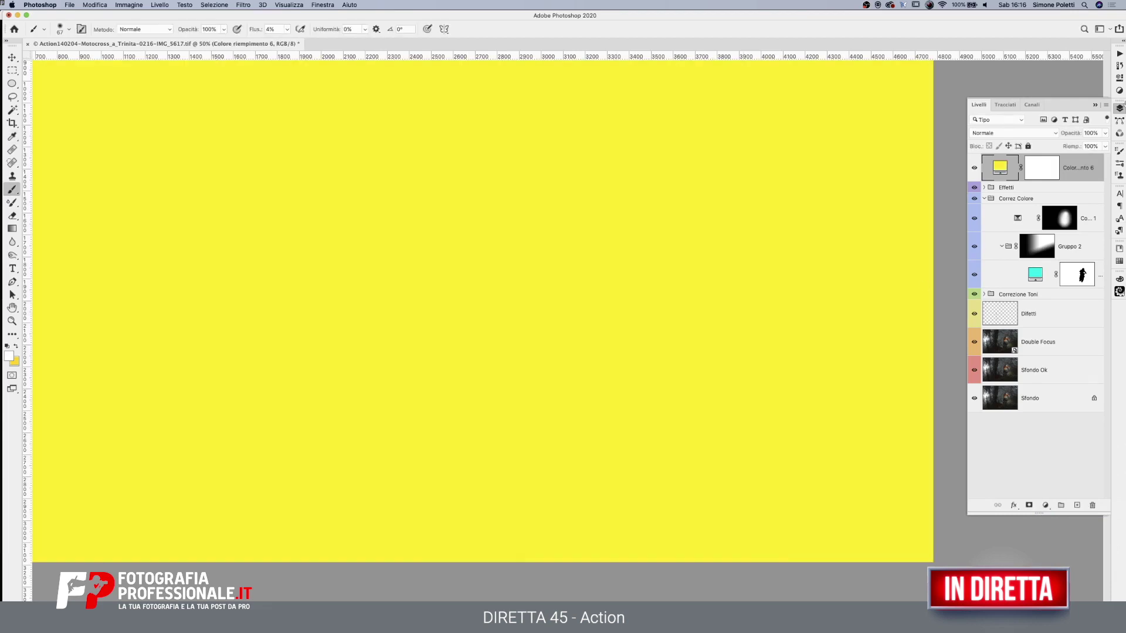
click(1039, 132)
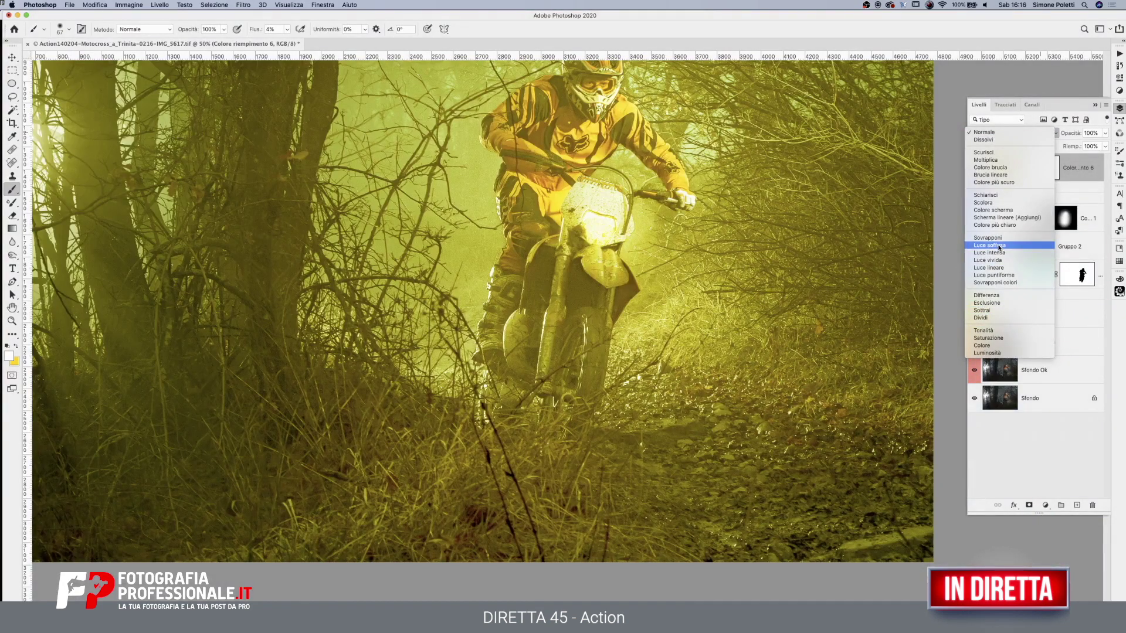
click(999, 246)
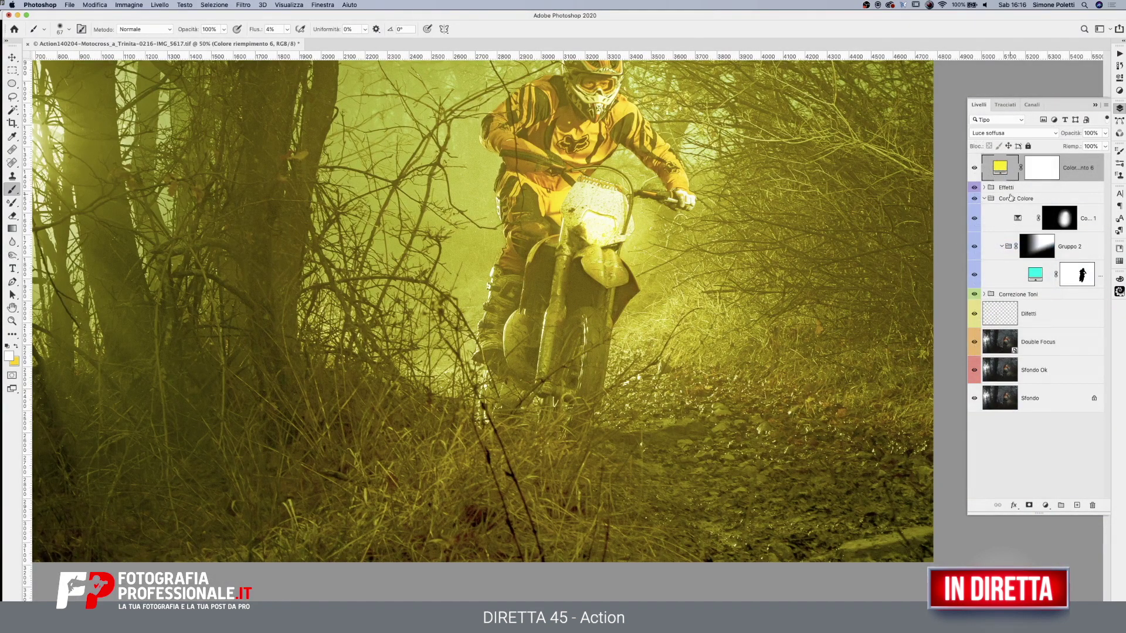
Invert the fill's mask to black and paint white at 100% flow on the lower-right ground
click(1048, 172)
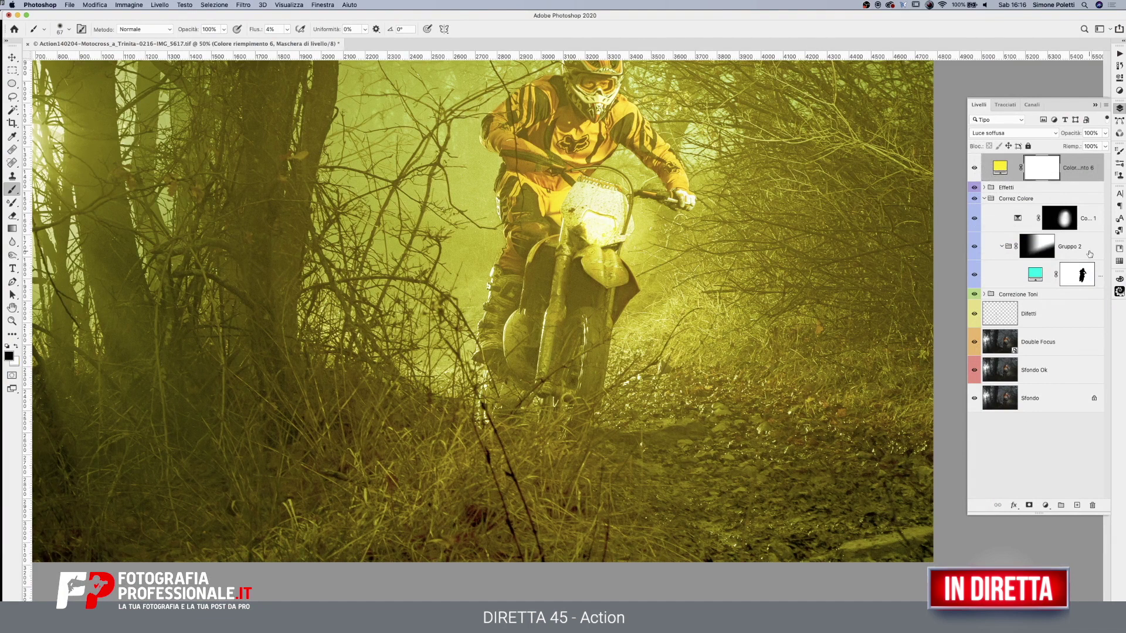
key(super+i)
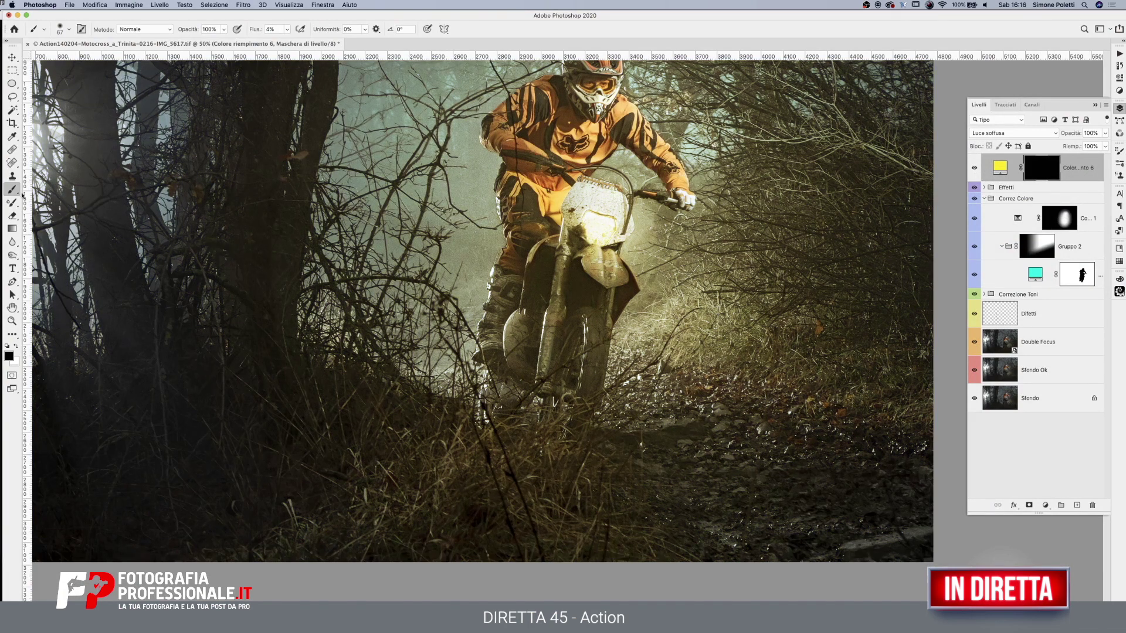
drag(762, 478, 803, 474)
key(x)
drag(868, 545, 733, 533)
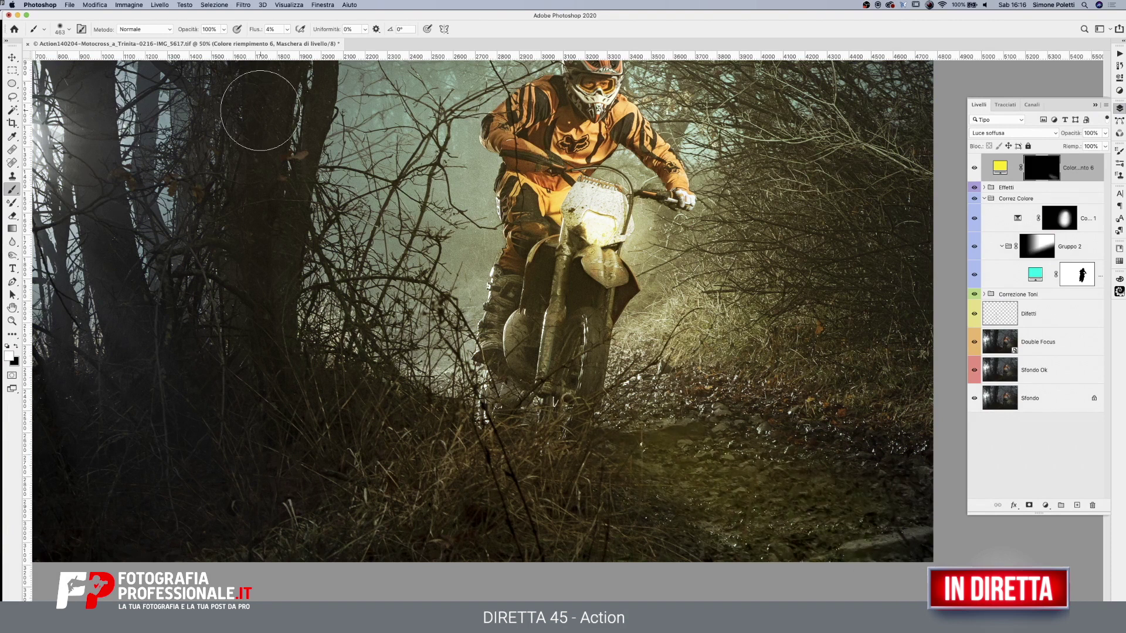
click(286, 28)
drag(282, 42, 580, 235)
mouse_move(653, 452)
mouse_down()
mouse_move(833, 516)
mouse_move(654, 461)
mouse_move(693, 509)
mouse_up()
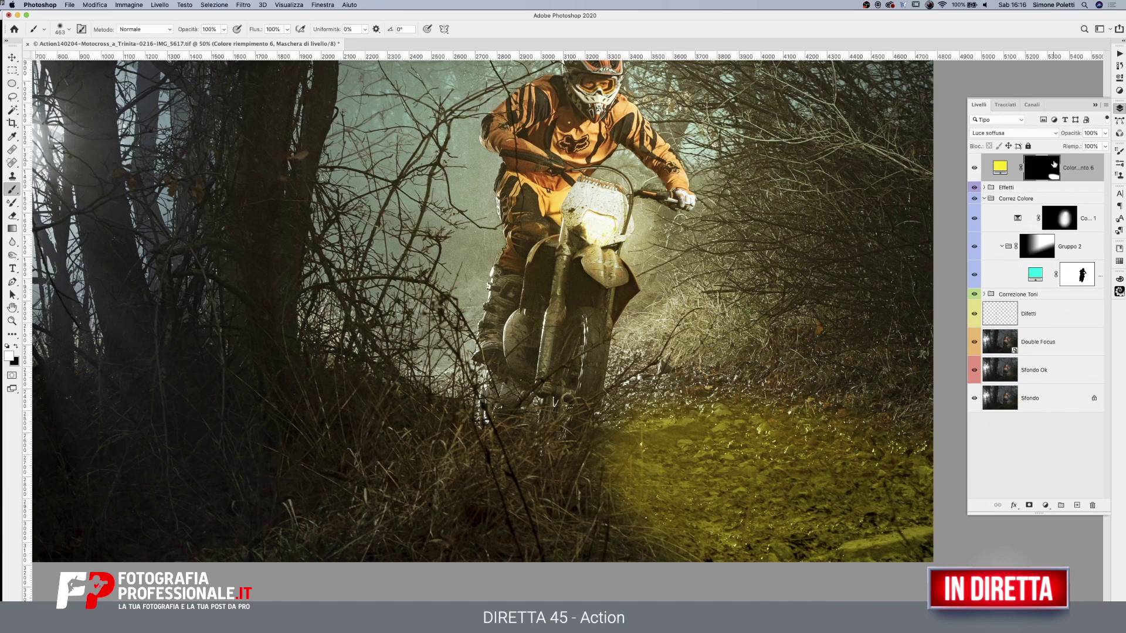
Set the yellow fill's Blend If underlying-layer slider to keep it out of the darkest areas
double_click(1095, 169)
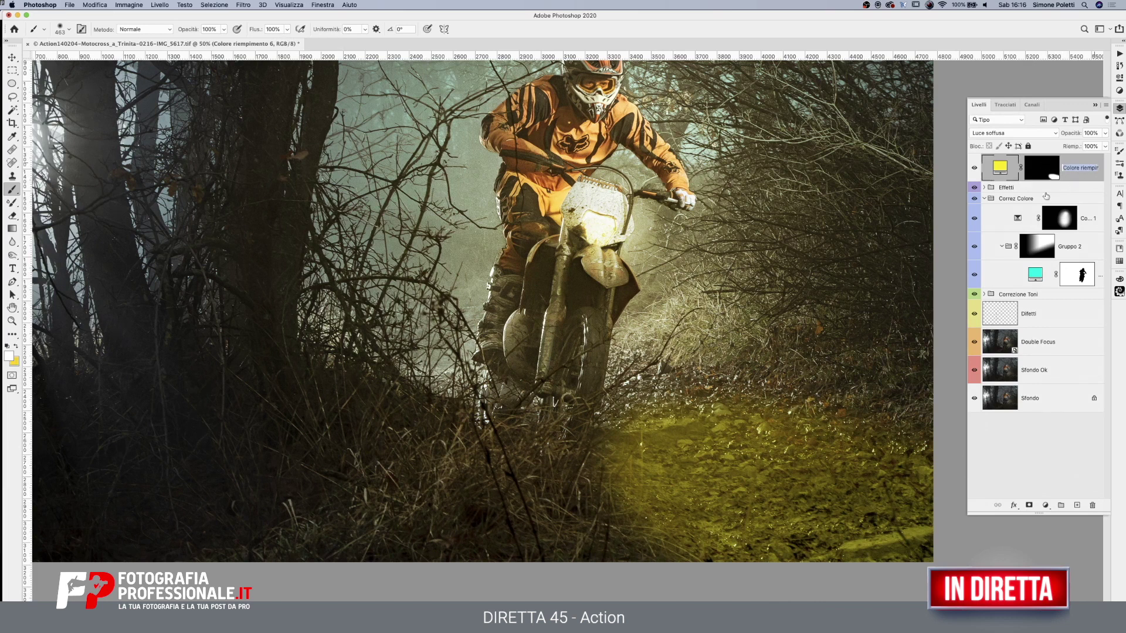
double_click(1100, 159)
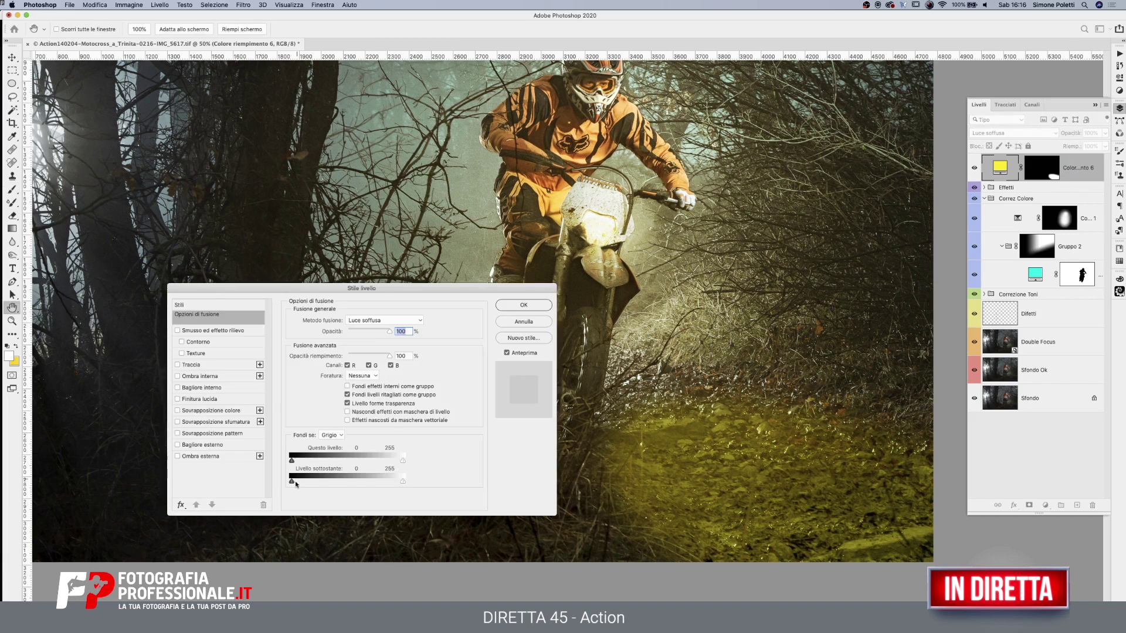
mouse_move(291, 481)
mouse_down()
mouse_move(347, 483)
mouse_move(301, 484)
mouse_up()
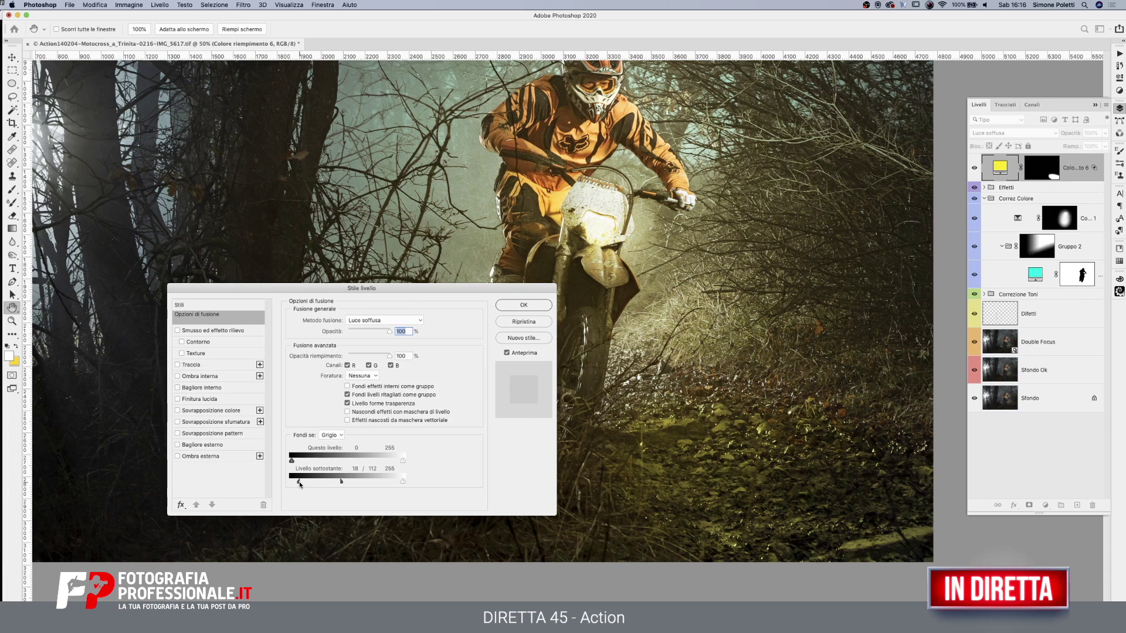
click(532, 308)
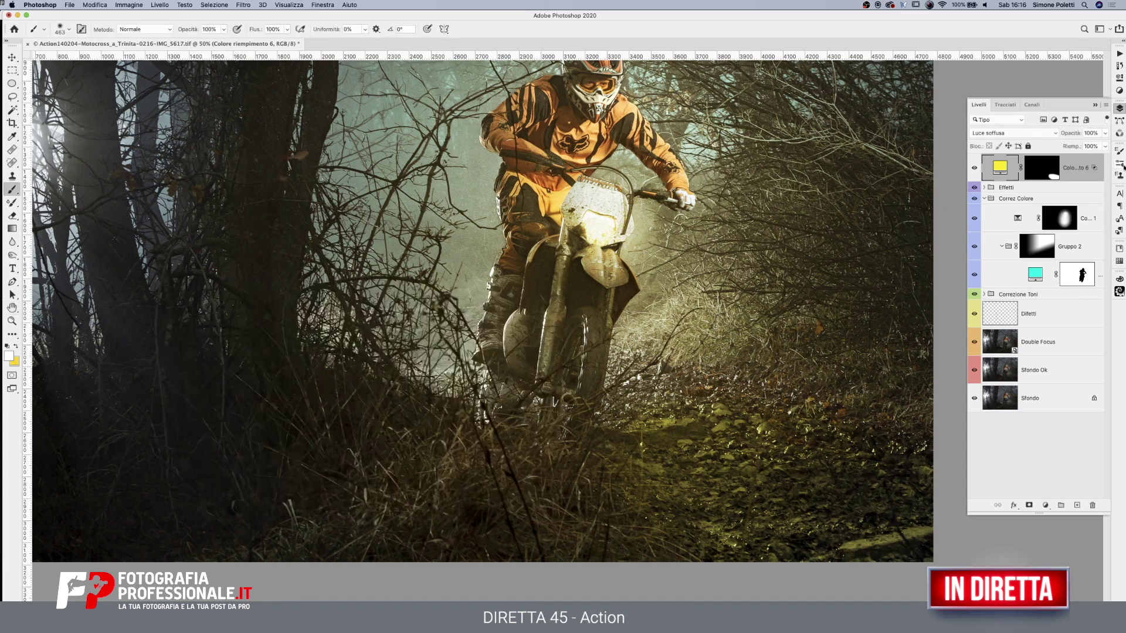
Reshape the yellow fill's mask with a gradient and black/white brush strokes on the path
click(11, 228)
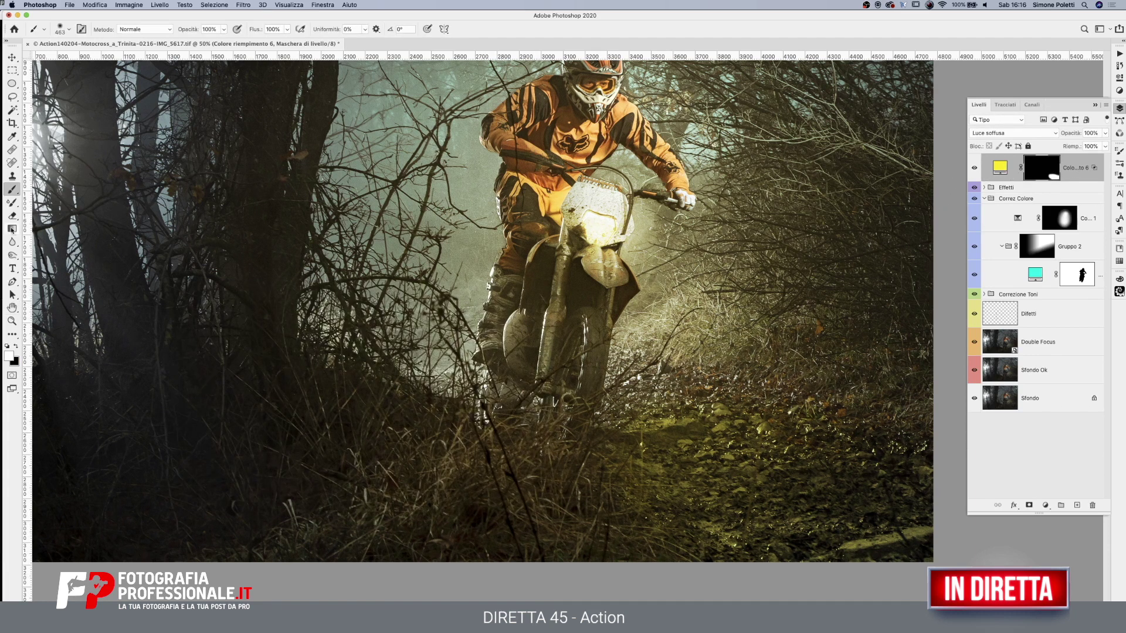
key(x)
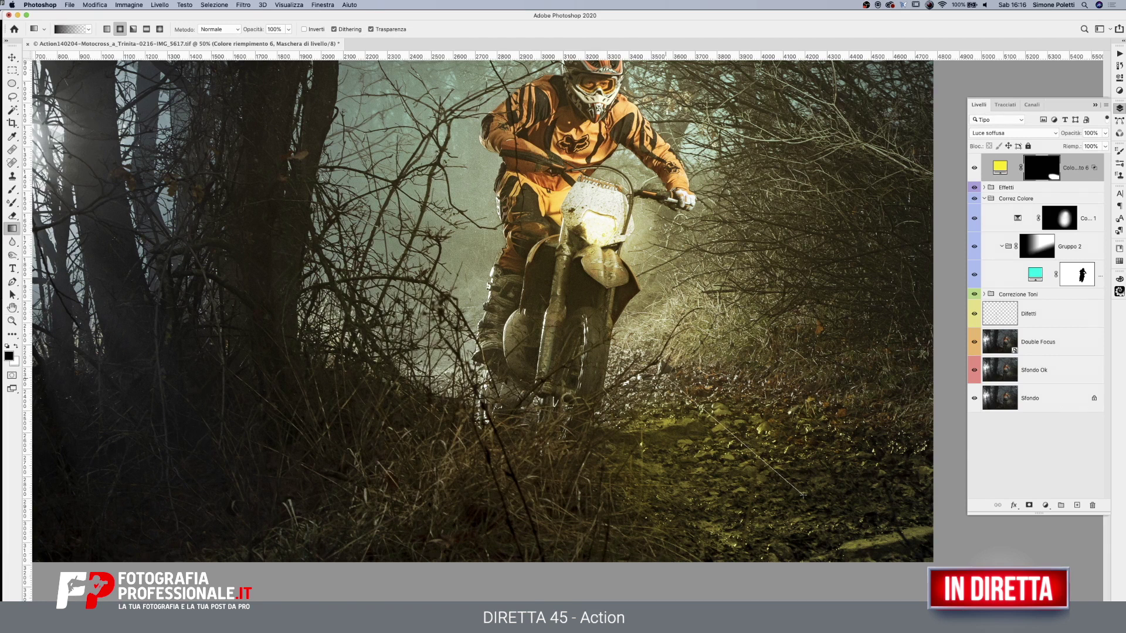
drag(674, 422, 797, 498)
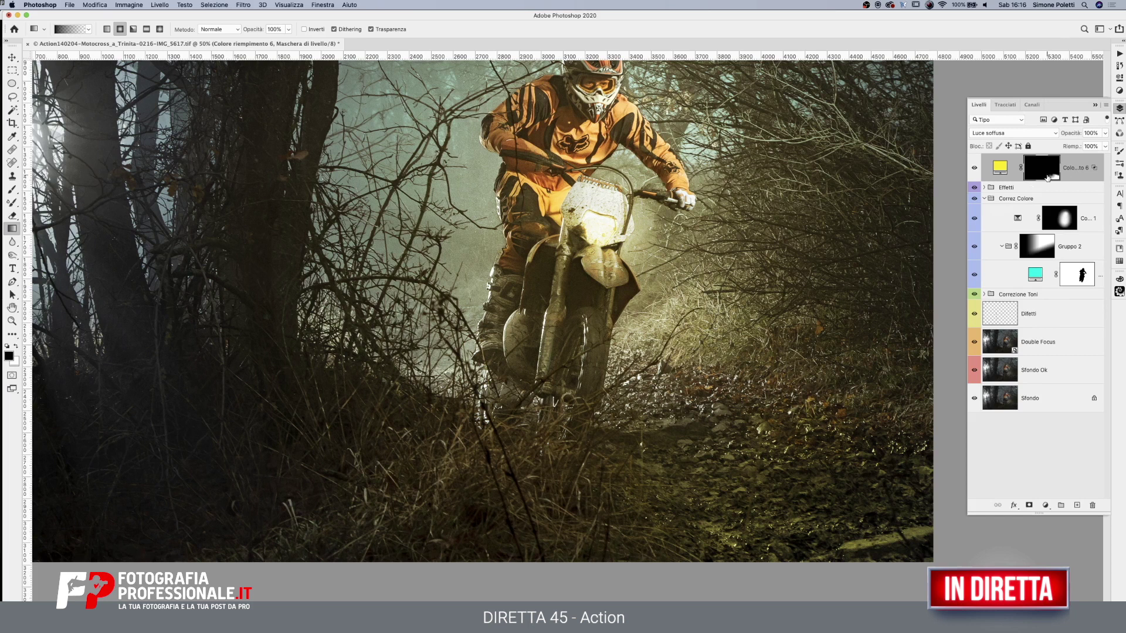
key(b)
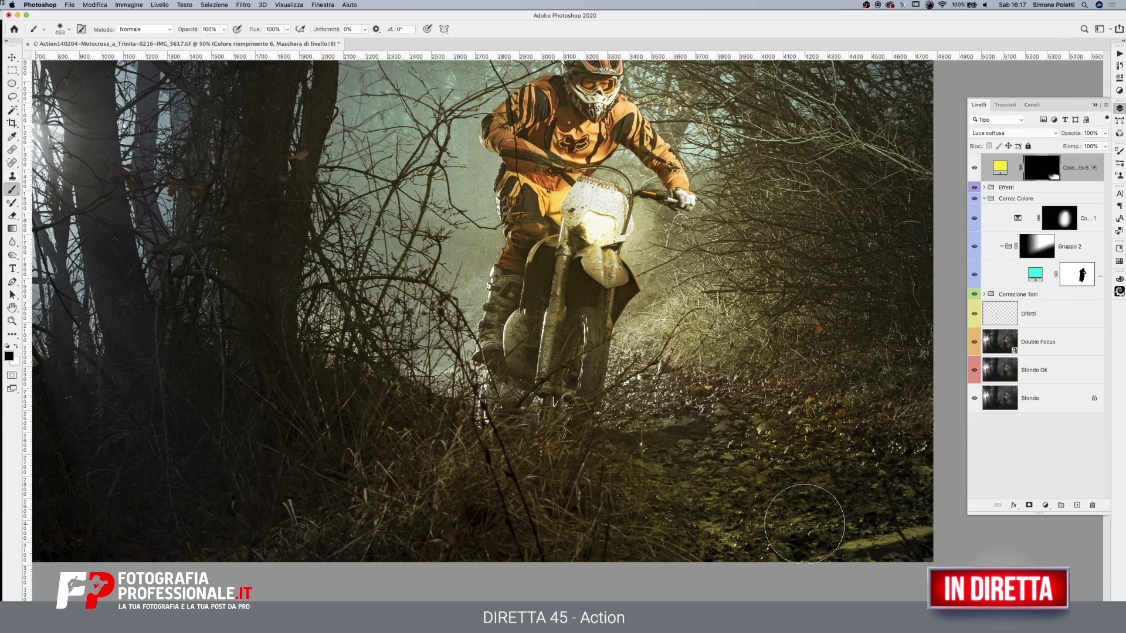
key(x)
mouse_move(769, 487)
mouse_down()
mouse_move(733, 488)
mouse_move(639, 440)
mouse_up()
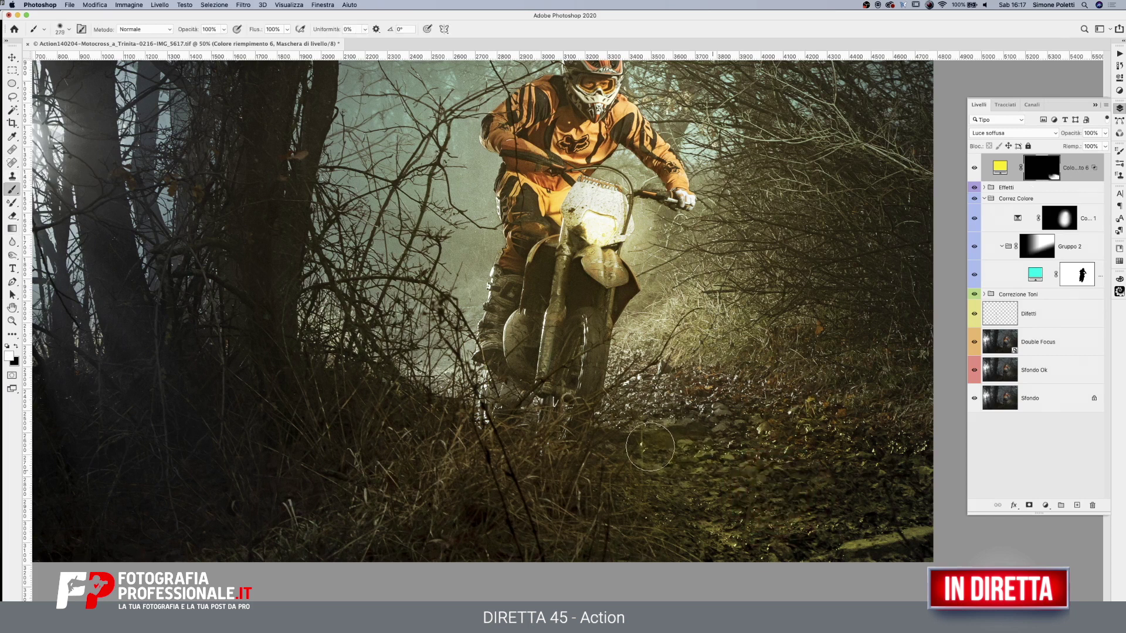
key(x)
drag(665, 422, 621, 418)
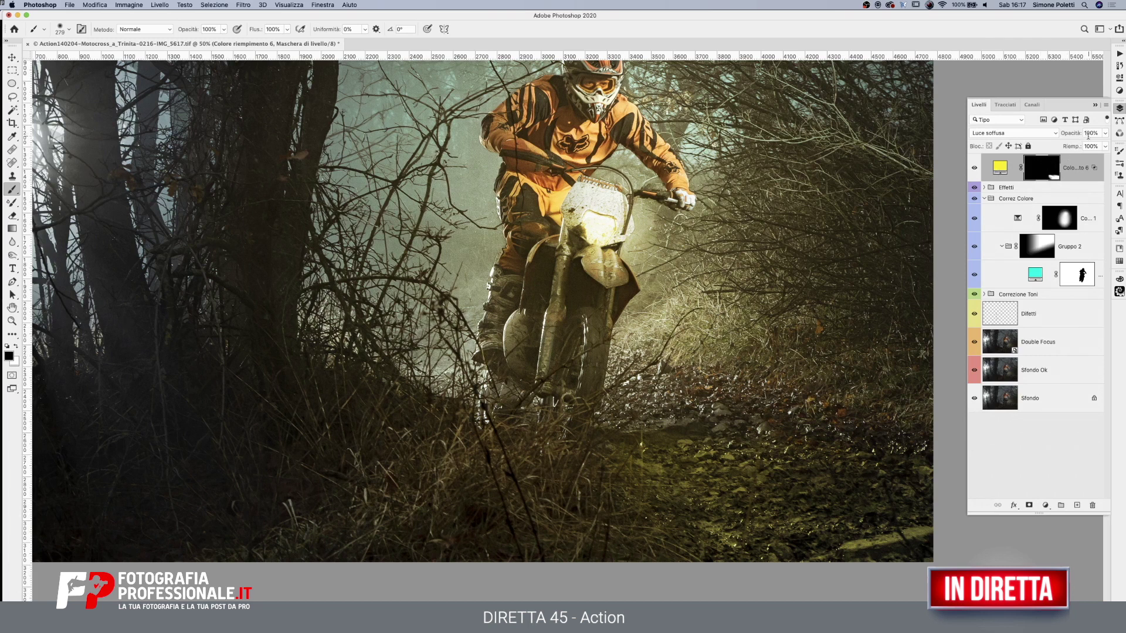
Fine-tune the underlying-layer Blend If slider twice, then duplicate the yellow glow layer
double_click(1098, 171)
drag(342, 485, 312, 483)
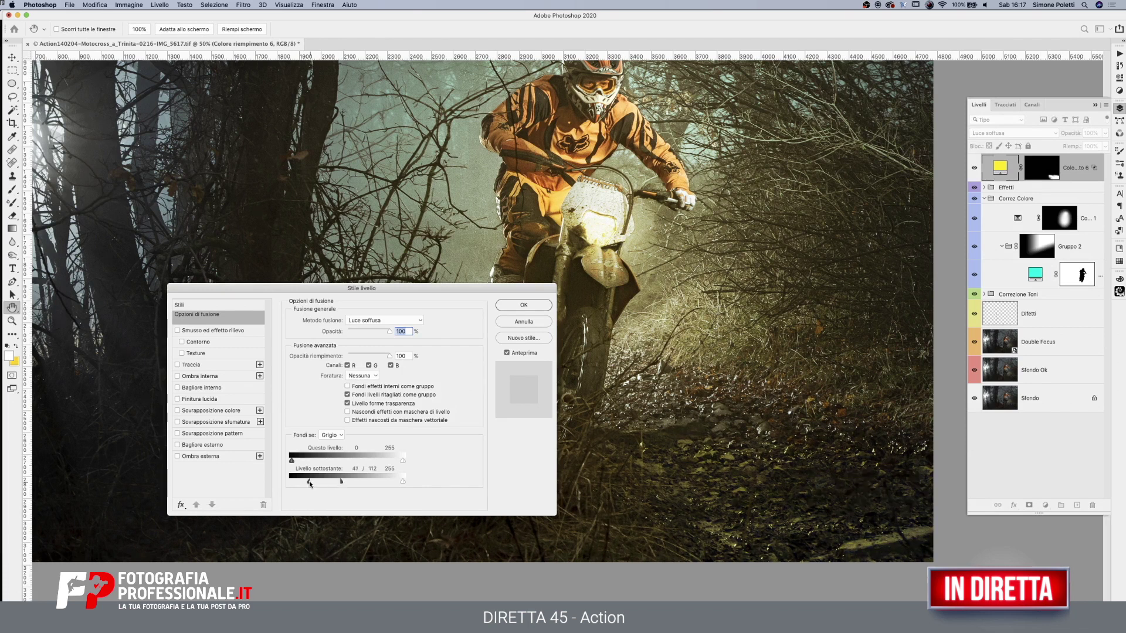
click(524, 305)
key(b)
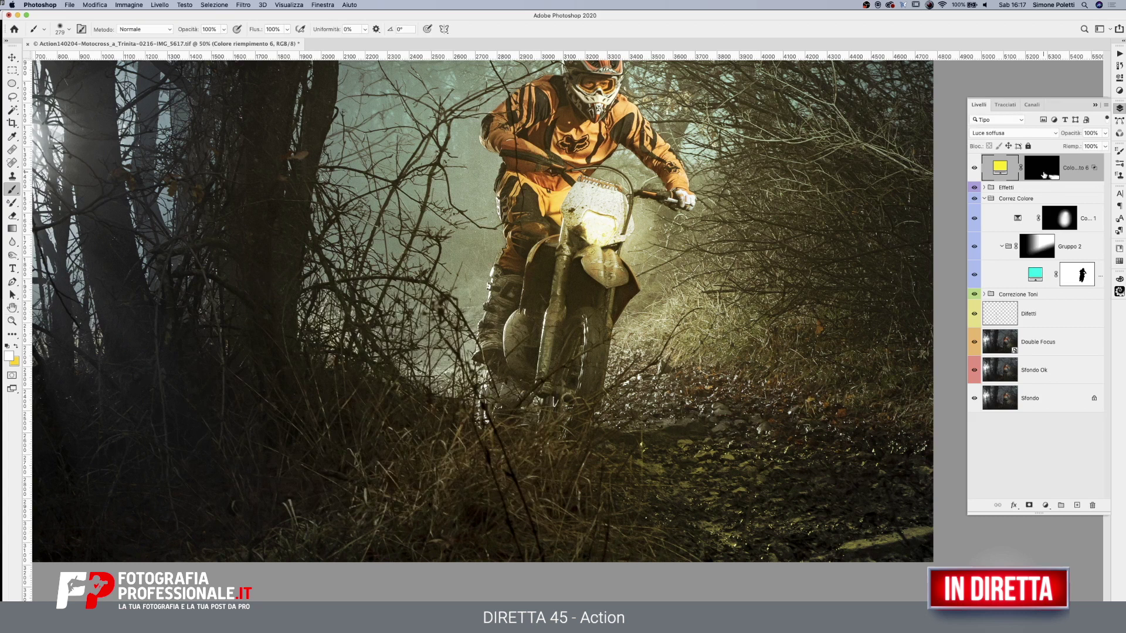
double_click(1019, 228)
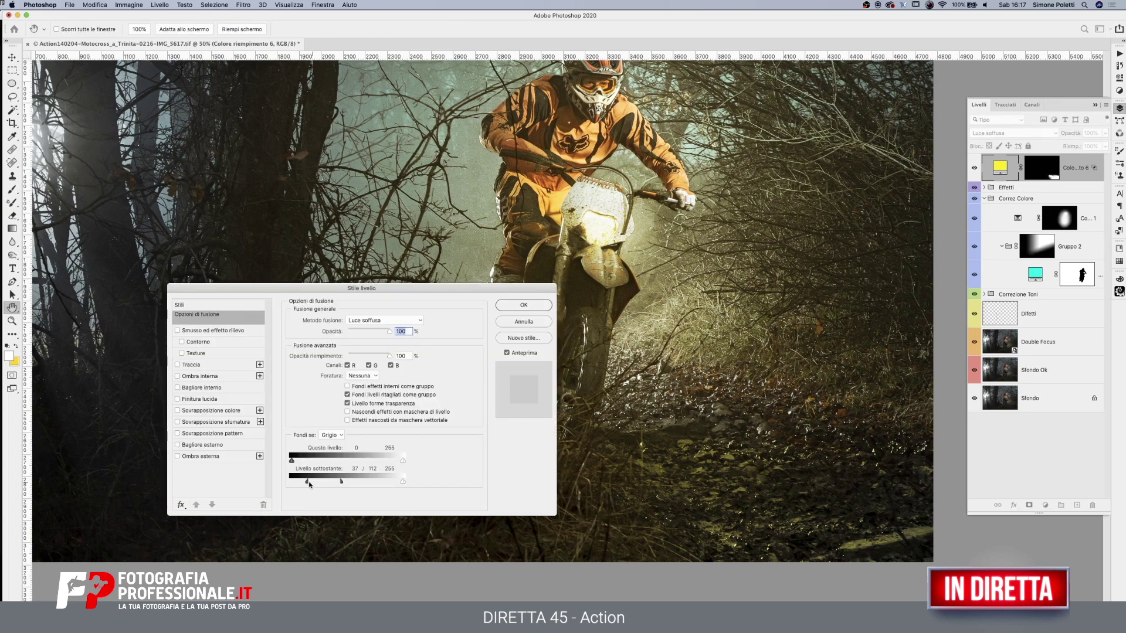
drag(305, 483, 295, 483)
click(515, 304)
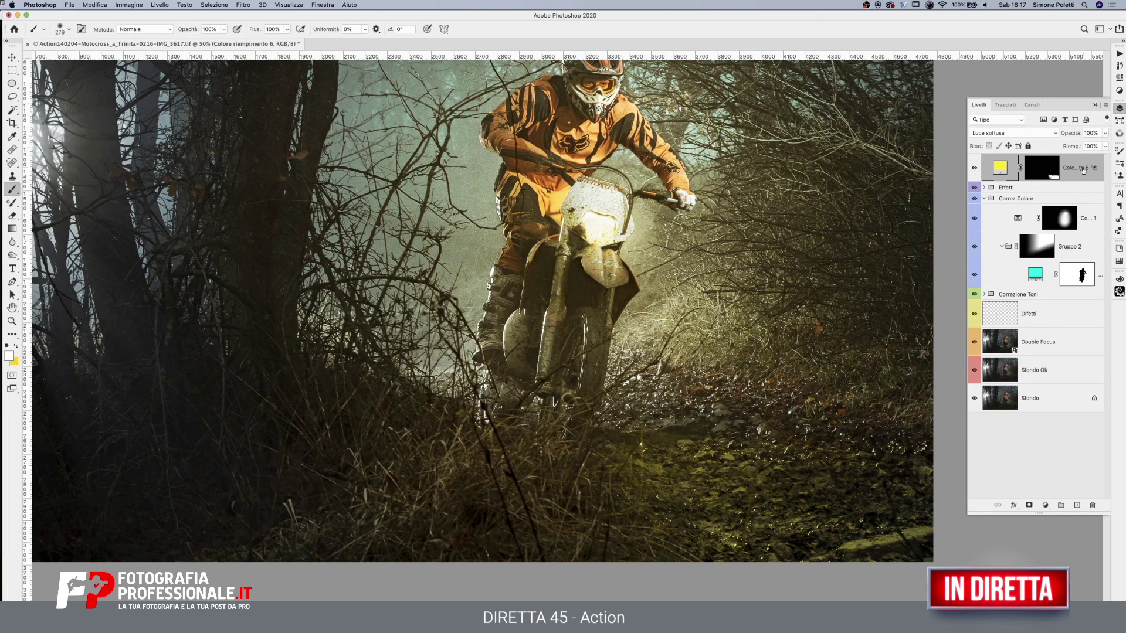
key(ctrl+j)
Recolour the duplicate fill white, fill its mask black, and paint it onto the lower-right ground
double_click(997, 169)
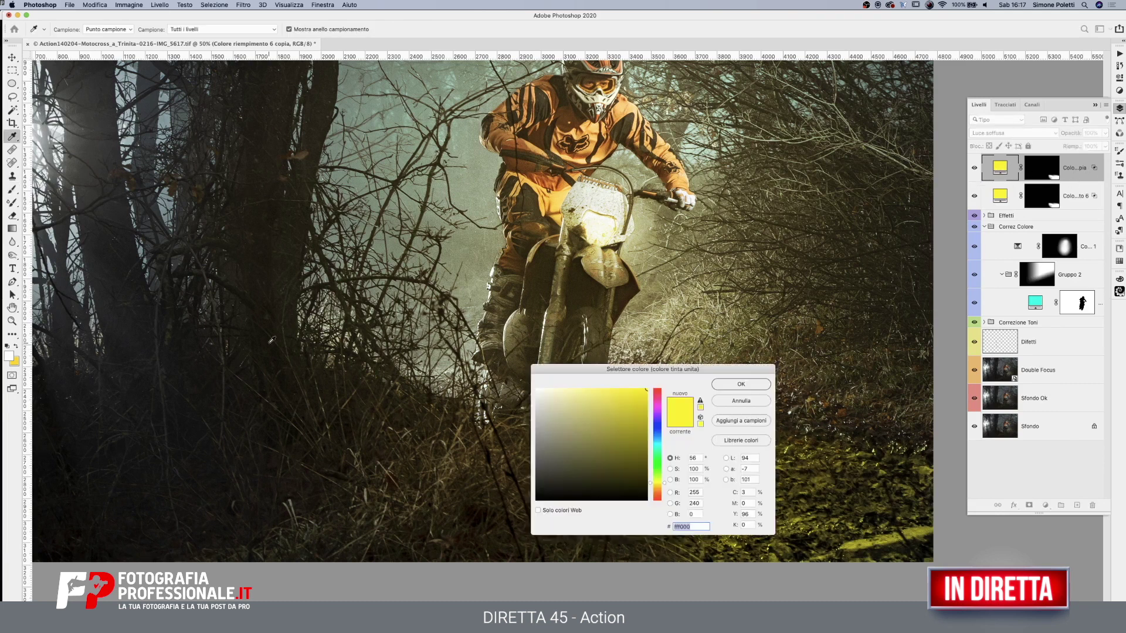
click(536, 389)
click(757, 385)
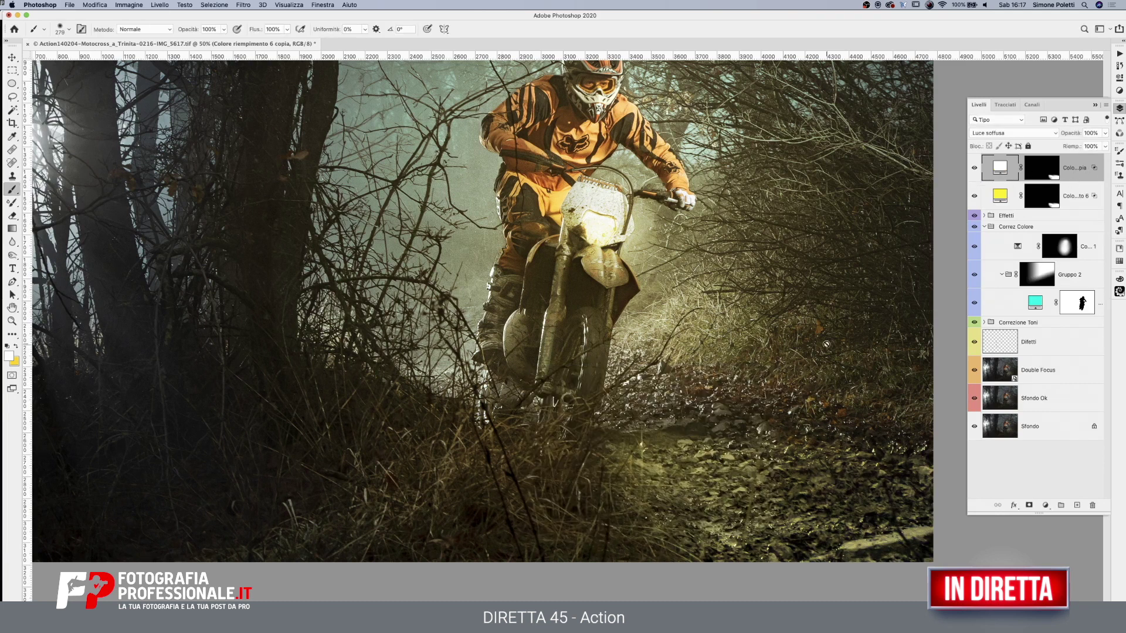
click(1044, 178)
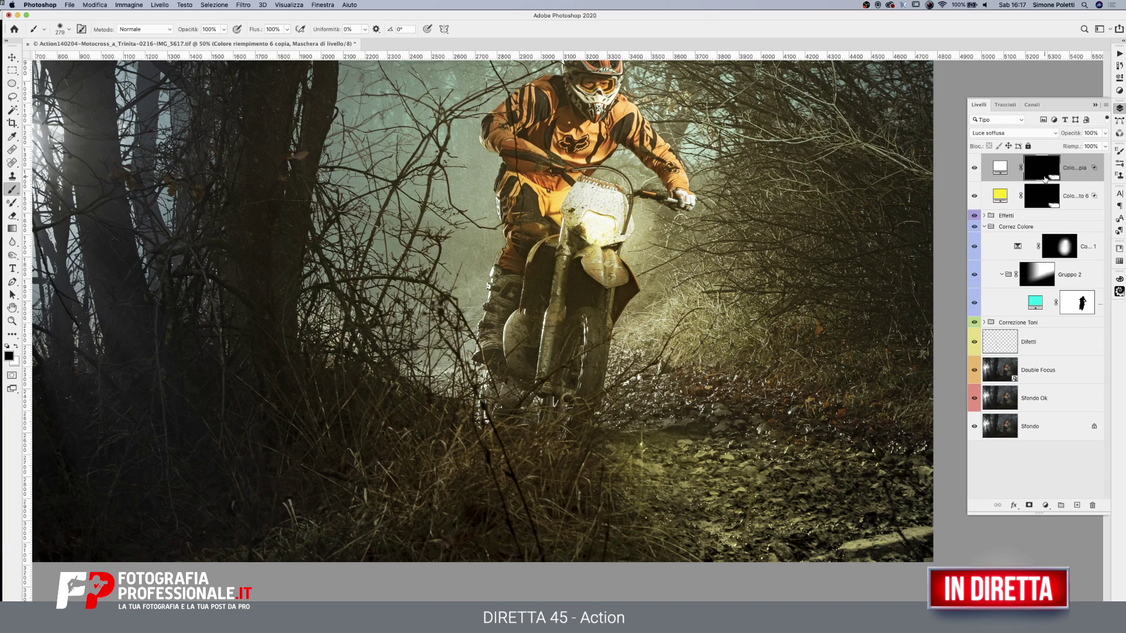
key(alt+BackSpace)
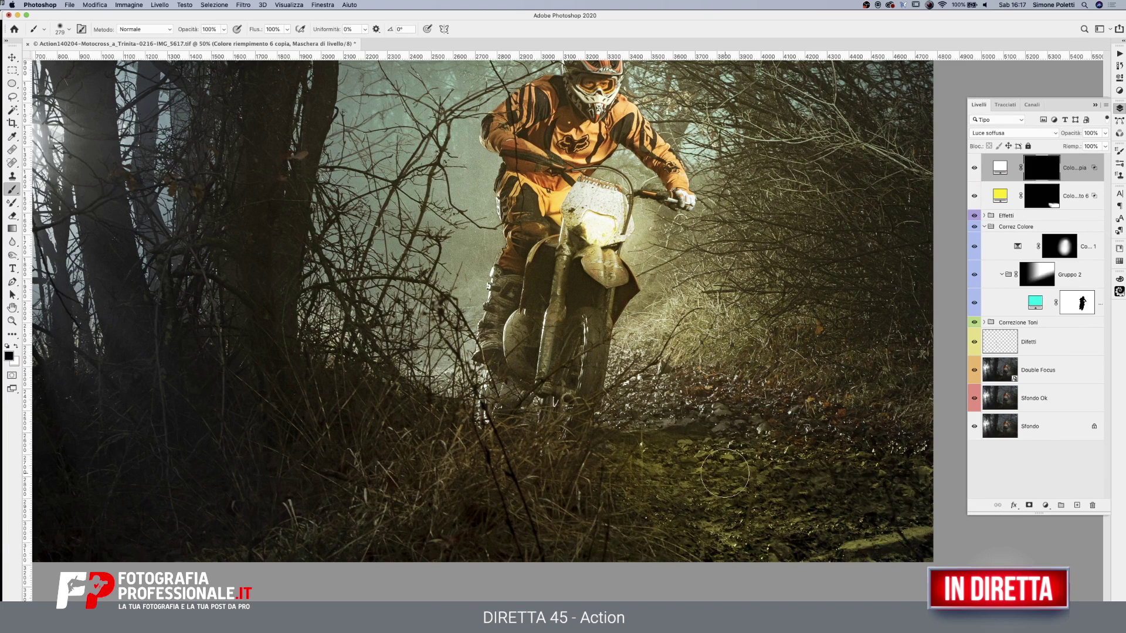
key(x)
mouse_move(645, 448)
mouse_down()
mouse_move(693, 490)
mouse_move(821, 528)
mouse_up()
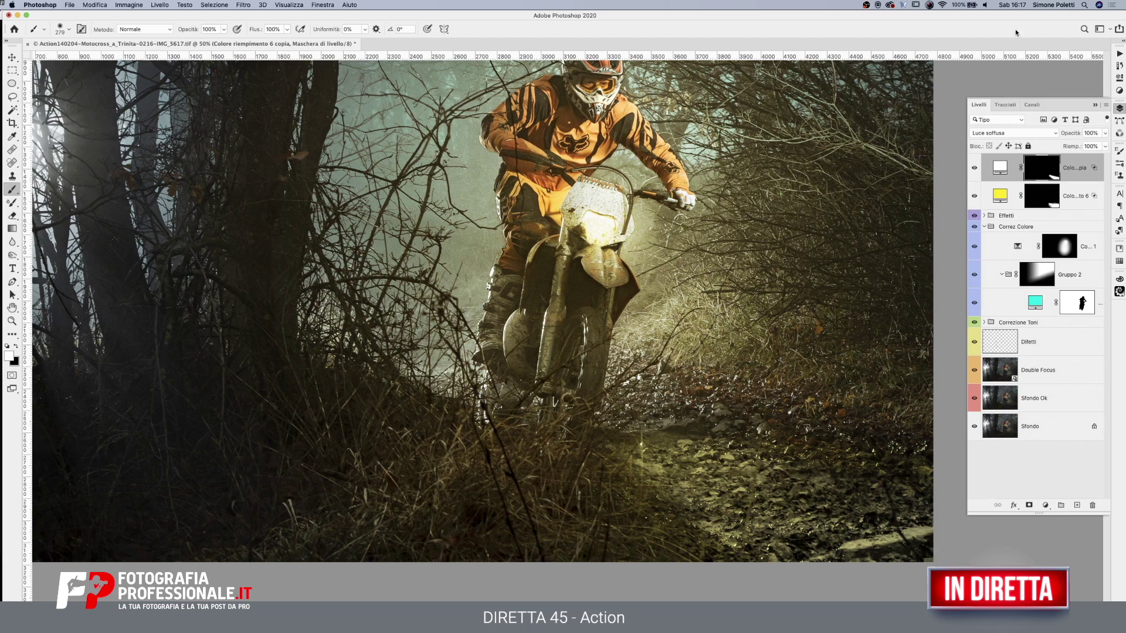
double_click(1088, 171)
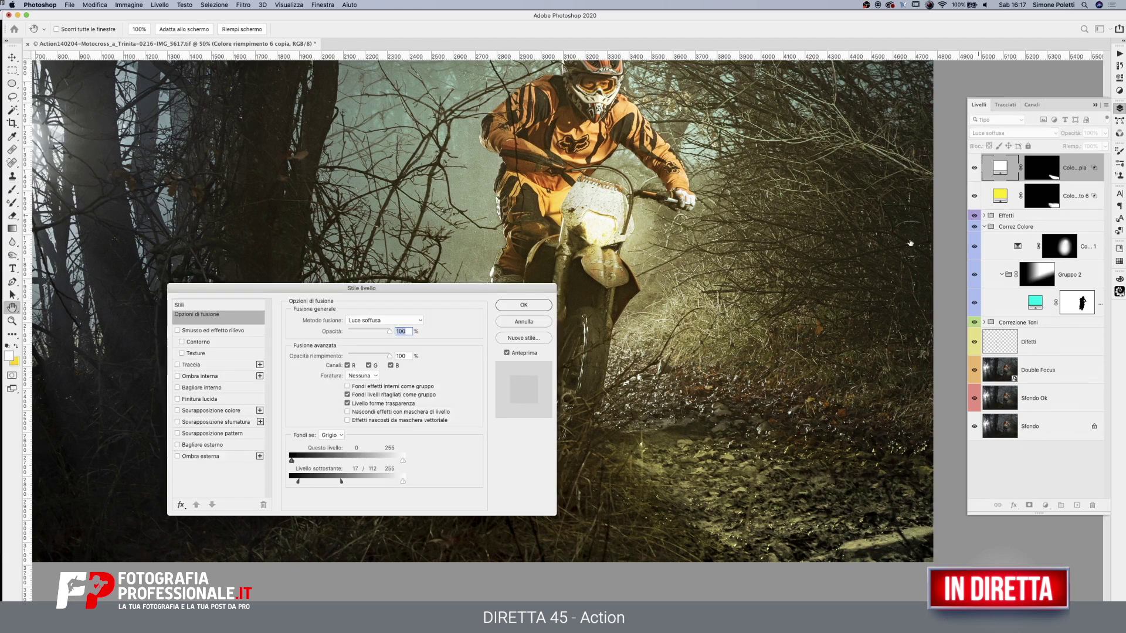
Split the white fill's Livello sottostante black handle to about 62, then zoom out to 25%
drag(297, 480, 366, 486)
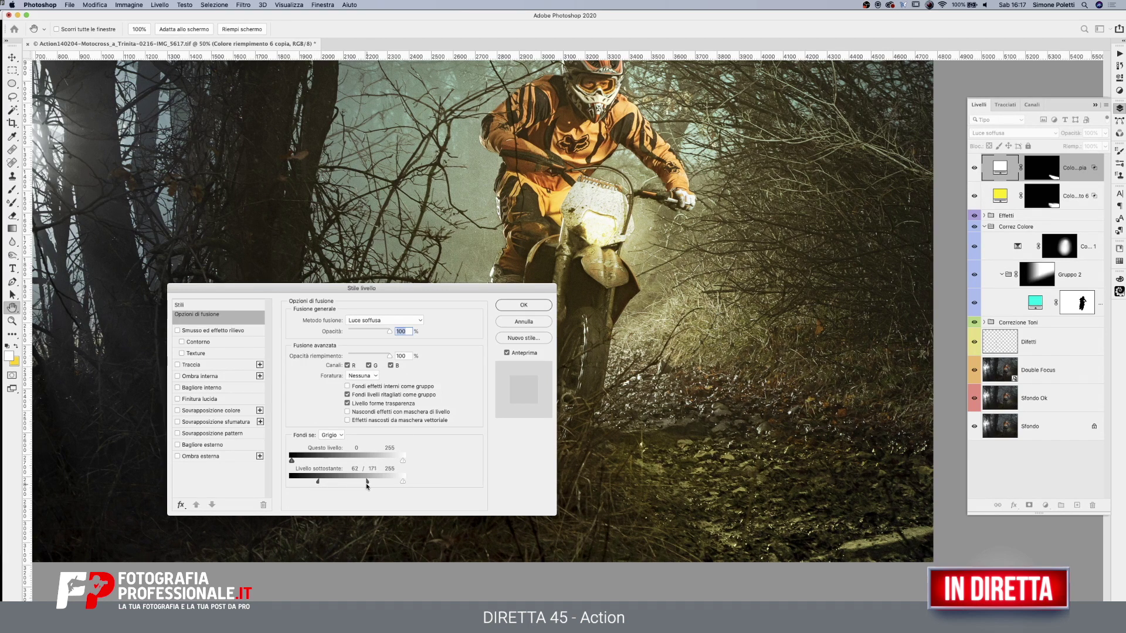
click(531, 306)
click(12, 321)
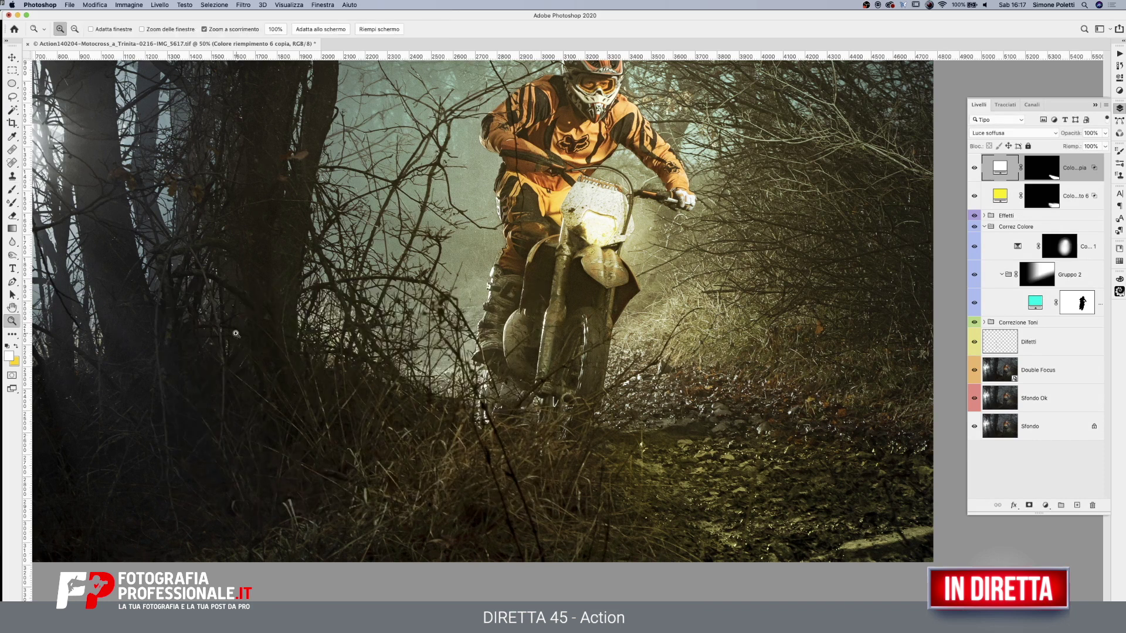
alt+click(755, 270)
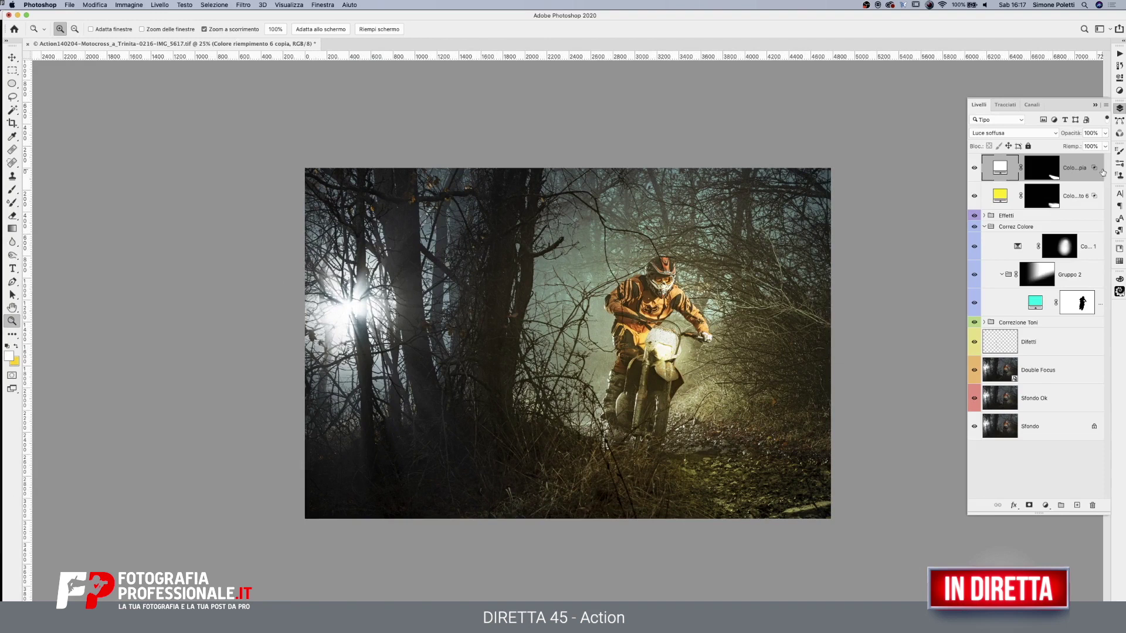
Set up a large black brush on the white fill's mask, then select the yellow fill layer
click(1053, 166)
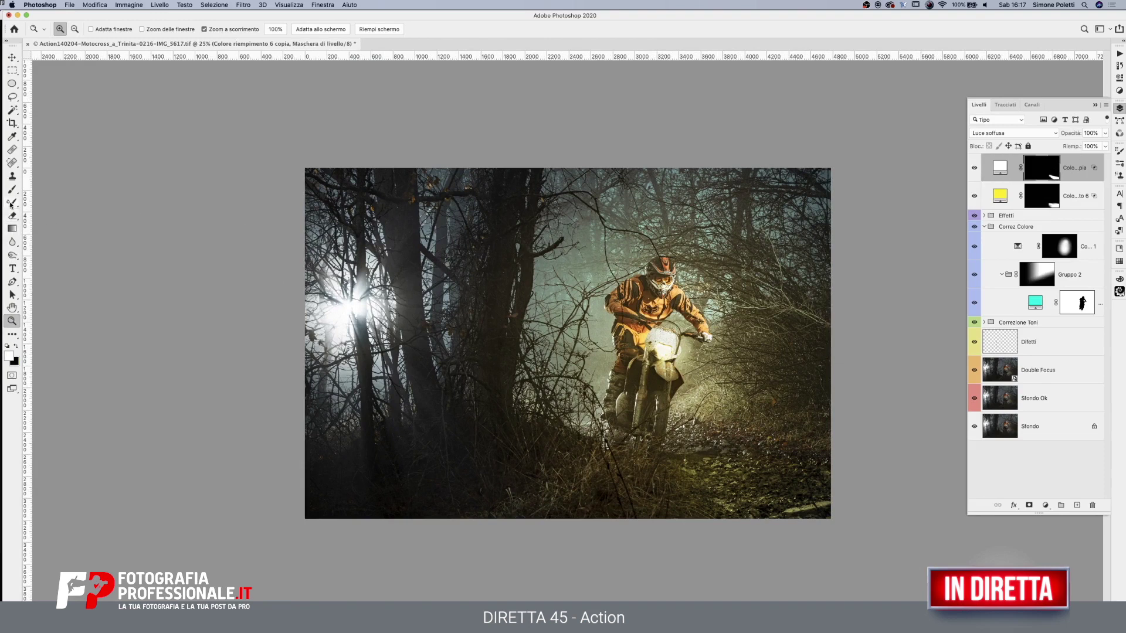
click(11, 189)
key(x)
drag(719, 389, 756, 392)
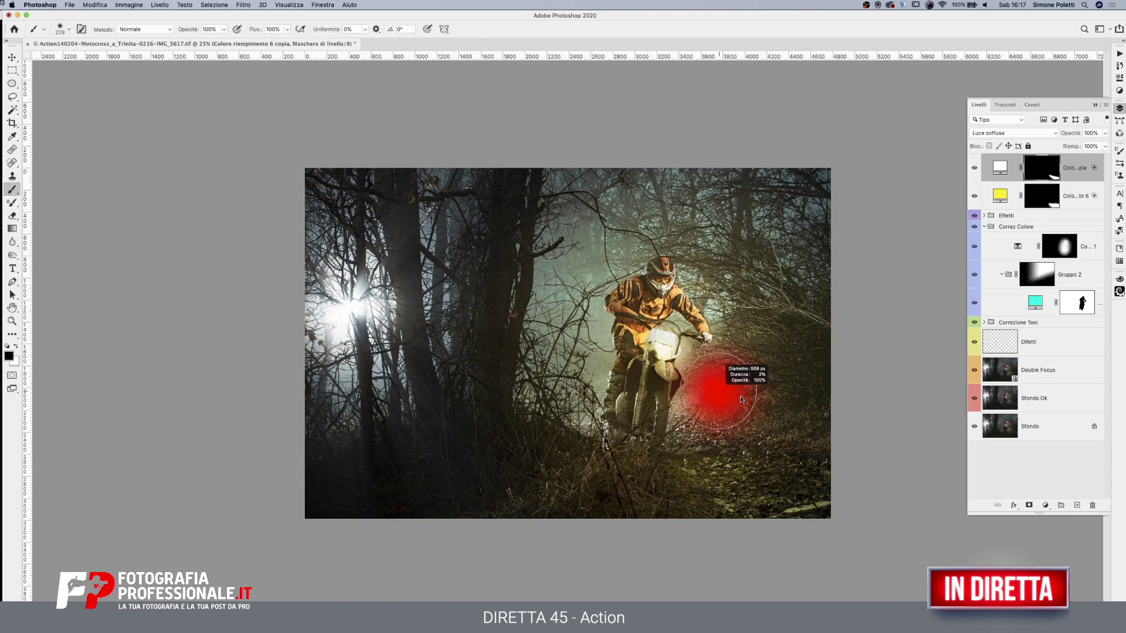
double_click(1053, 200)
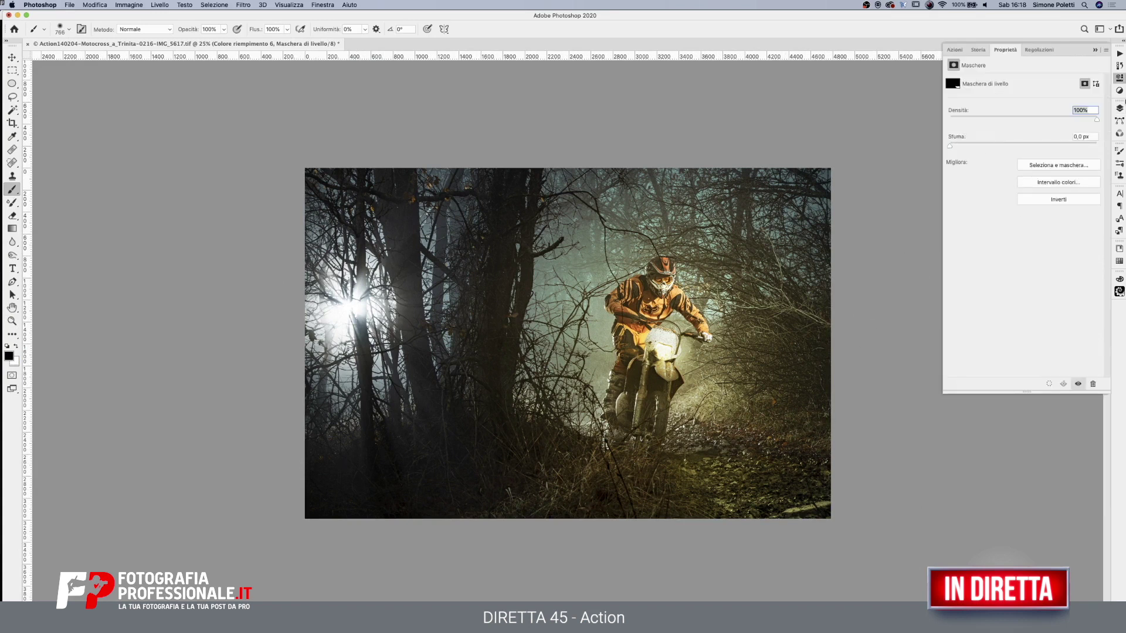
click(1119, 108)
double_click(1077, 196)
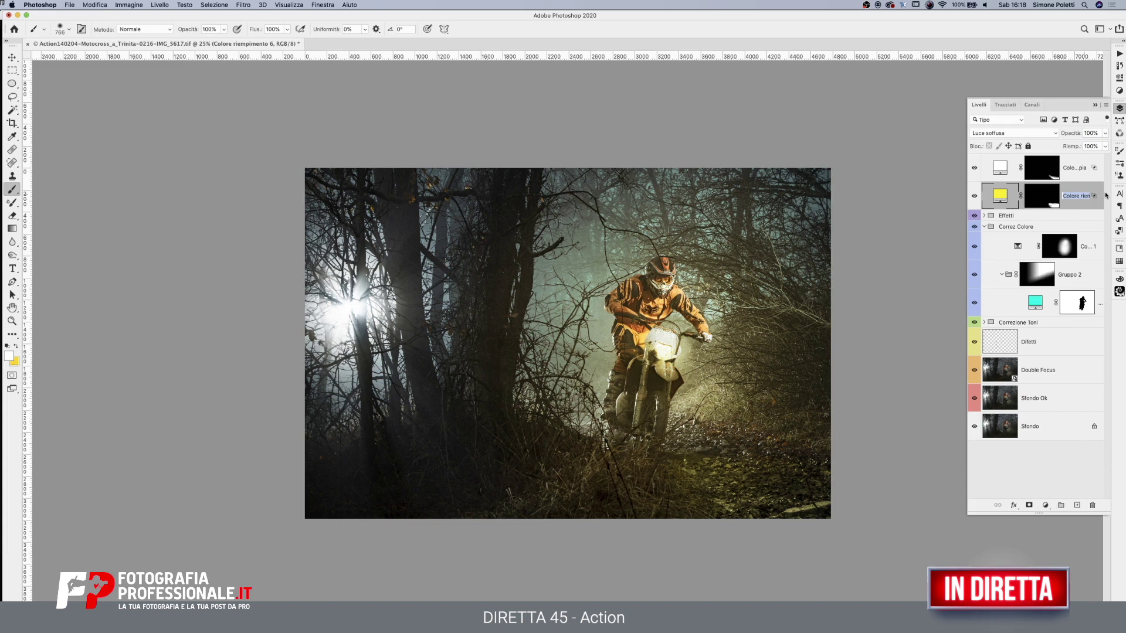
Split the yellow fill's Livello sottostante black handle to 43 and 145, then zoom to 33.3%
double_click(1091, 199)
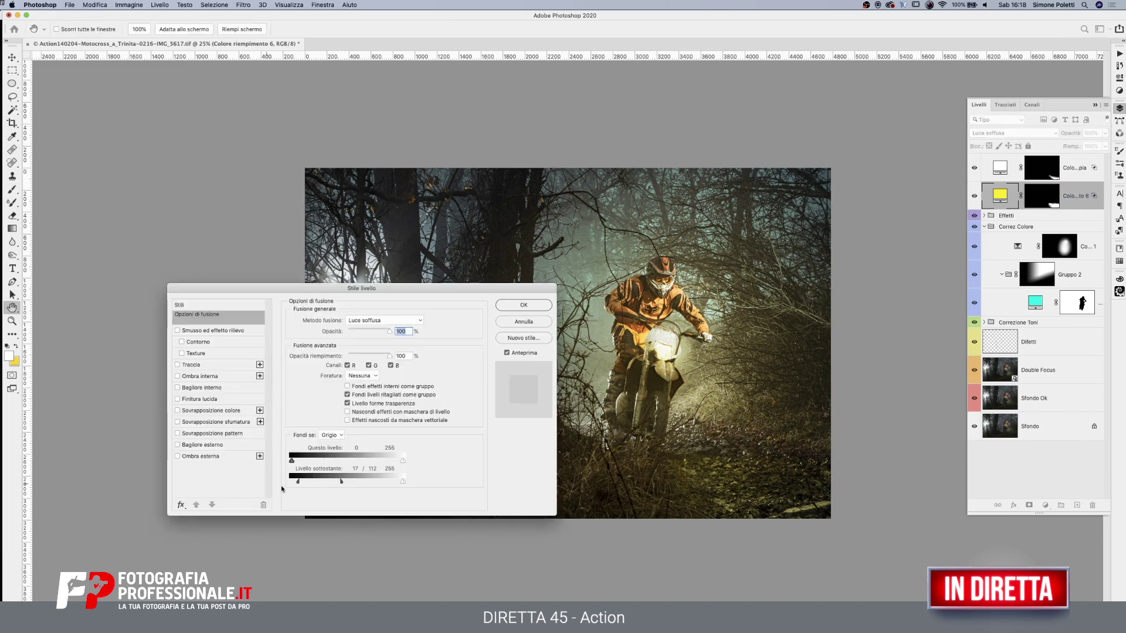
drag(299, 485, 310, 485)
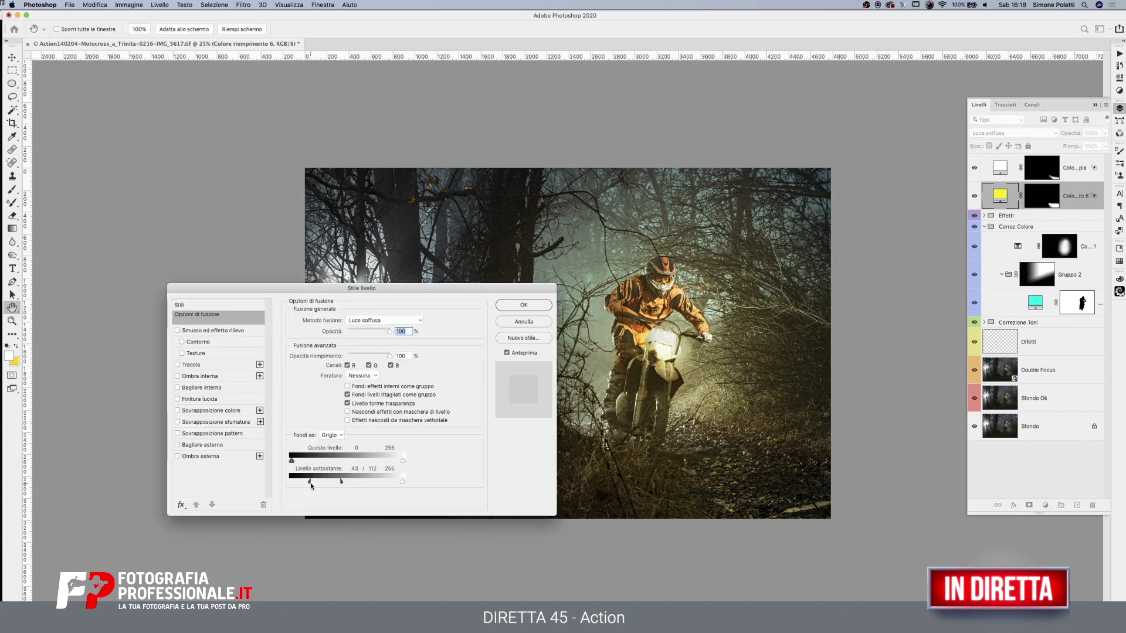
mouse_move(345, 484)
mouse_down()
mouse_move(356, 486)
mouse_move(342, 486)
mouse_up()
click(524, 306)
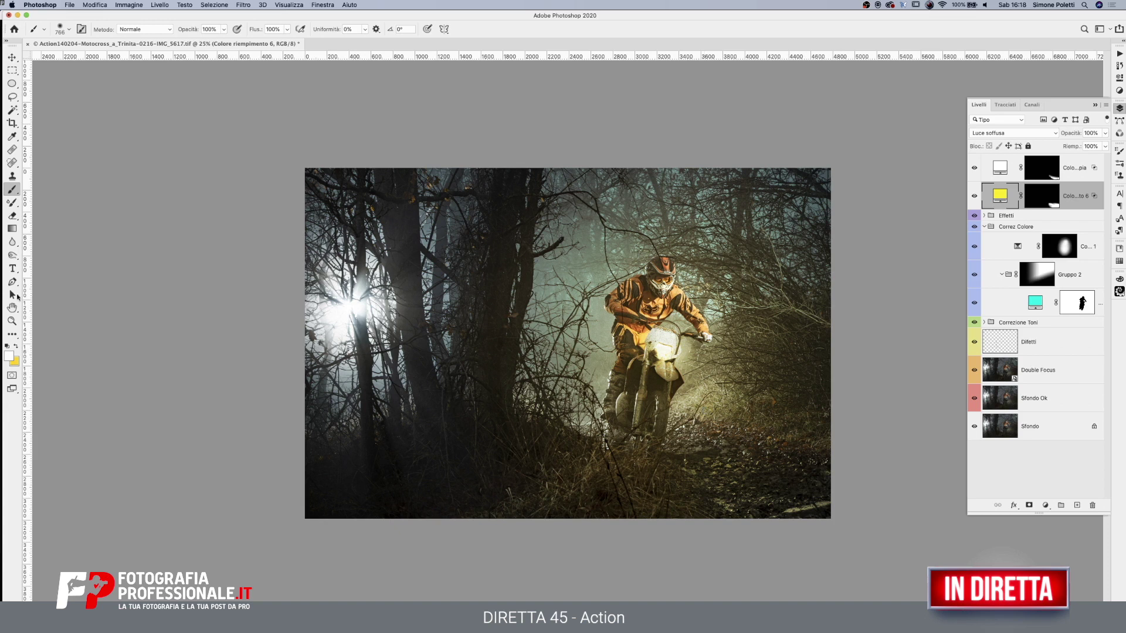
click(12, 321)
click(640, 361)
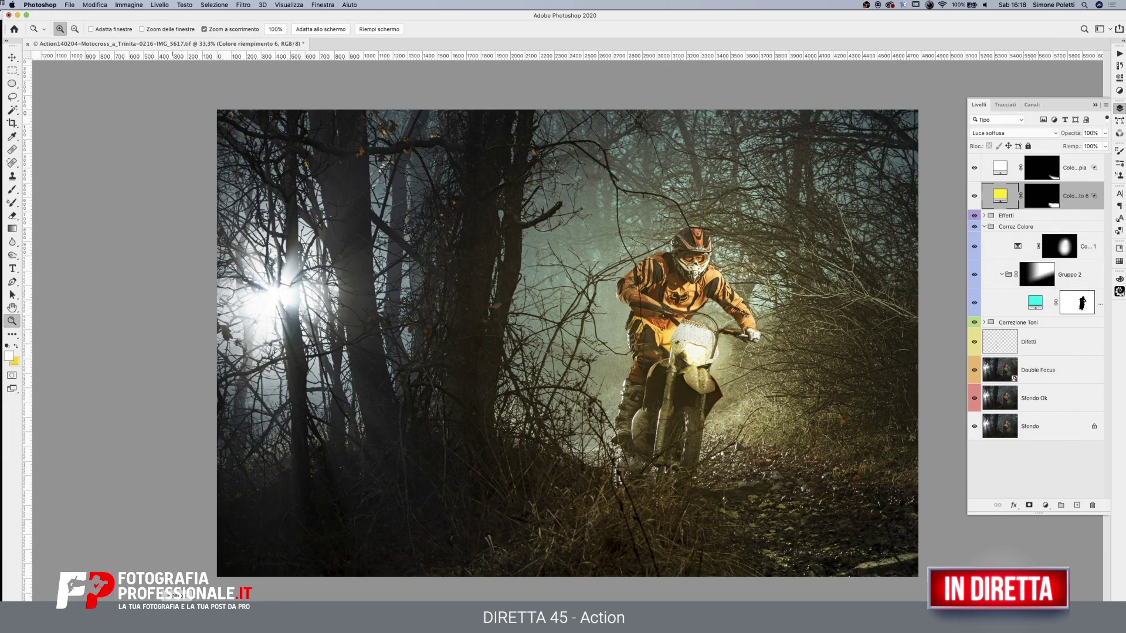
click(327, 612)
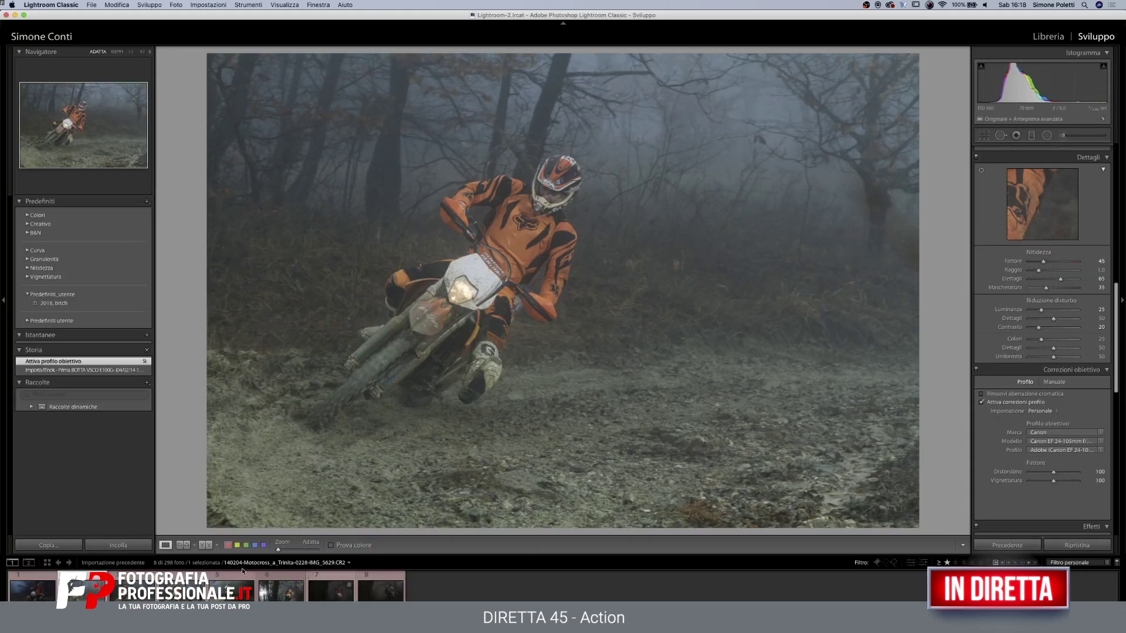
click(229, 594)
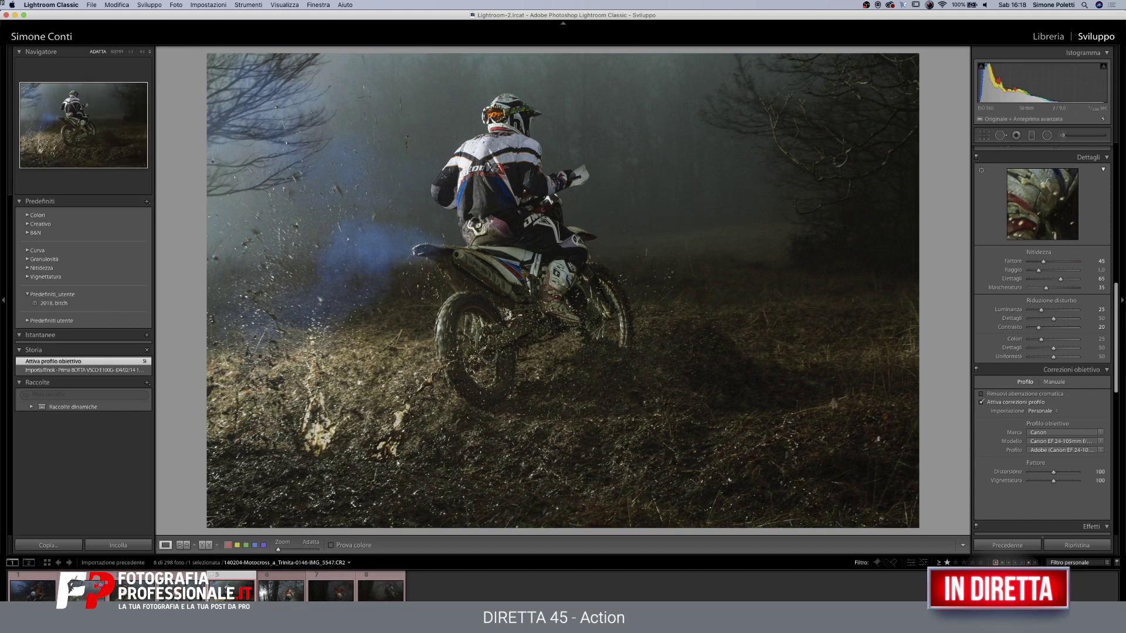
click(82, 589)
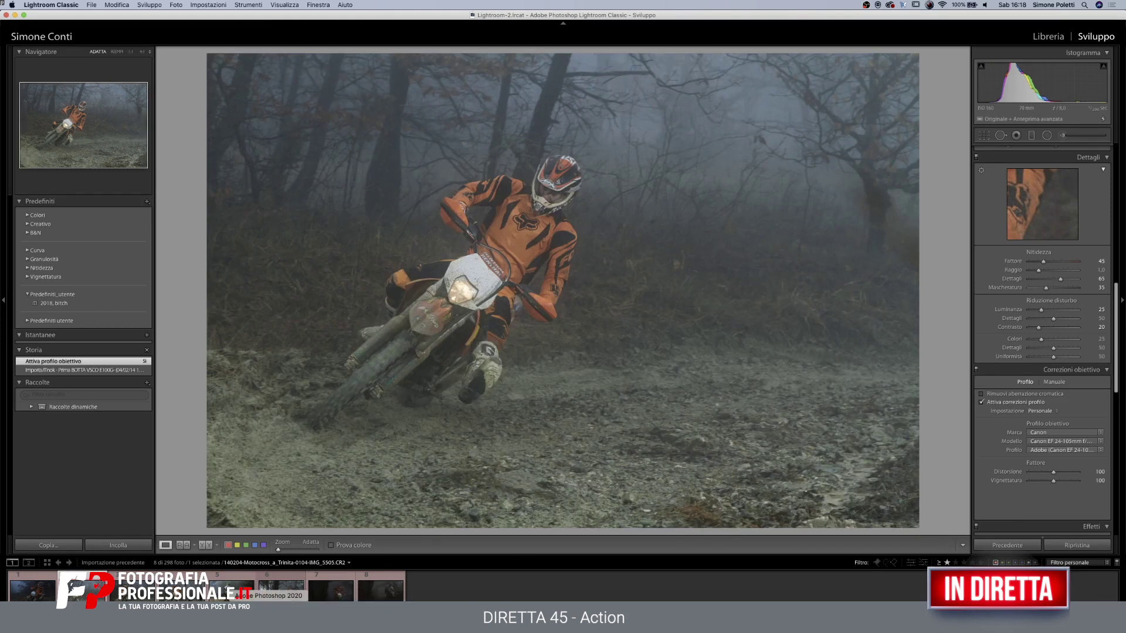
click(271, 613)
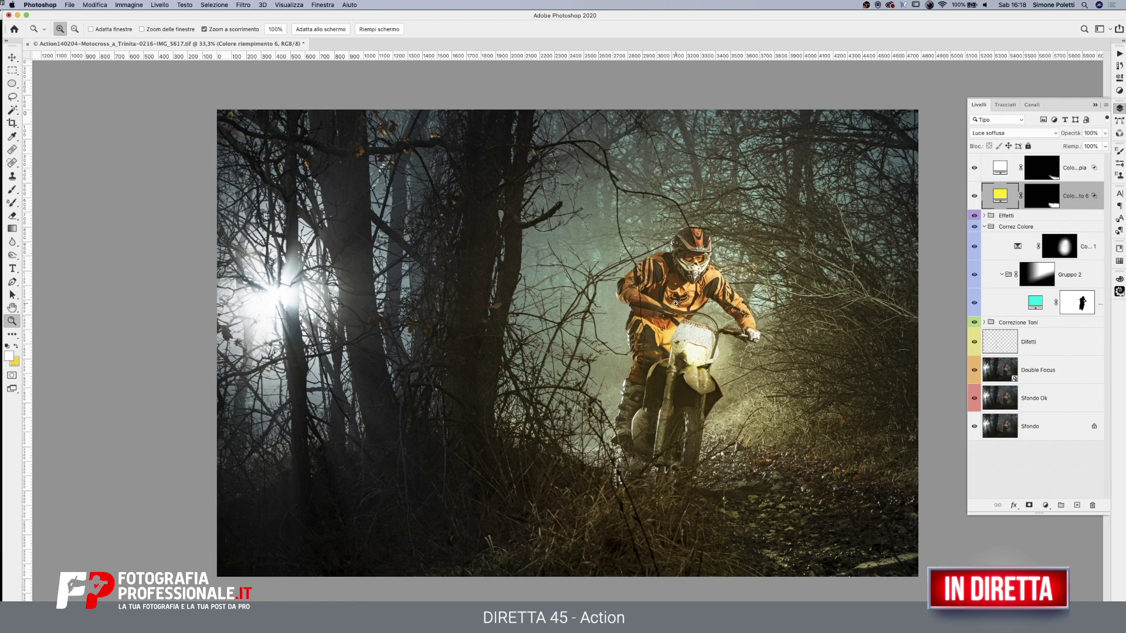
Group the yellow and white fill layers into a Blu-labelled group named Effetti 2
alt+click(670, 305)
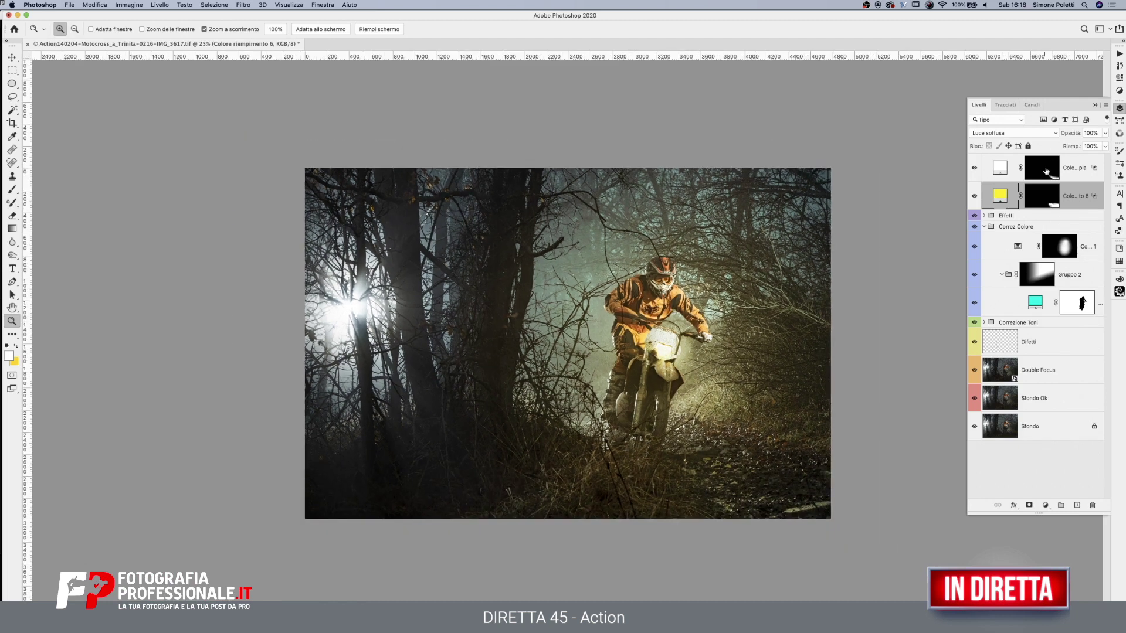
click(1071, 169)
shift+click(1075, 195)
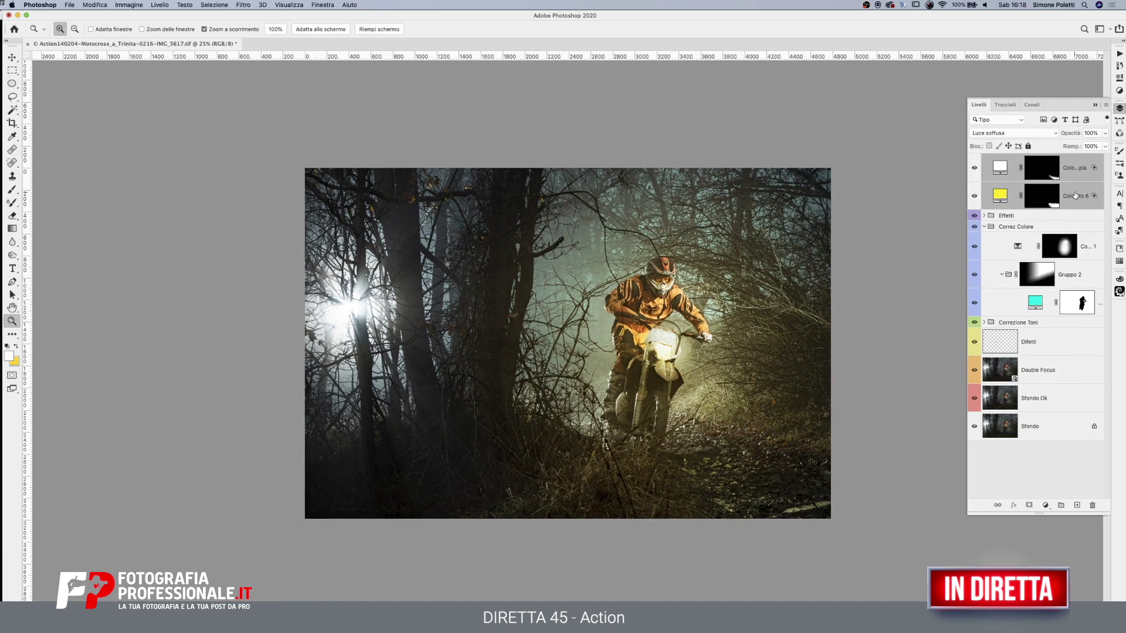
key(ctrl+g)
double_click(1009, 159)
text(Effetti 2)
key(Return)
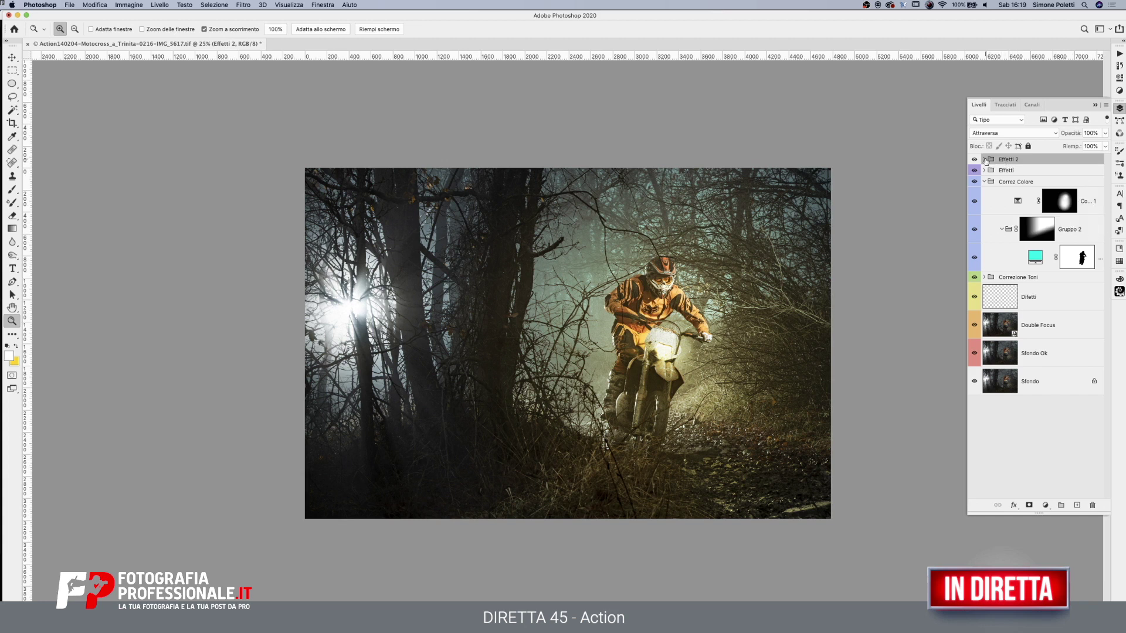
right_click(980, 163)
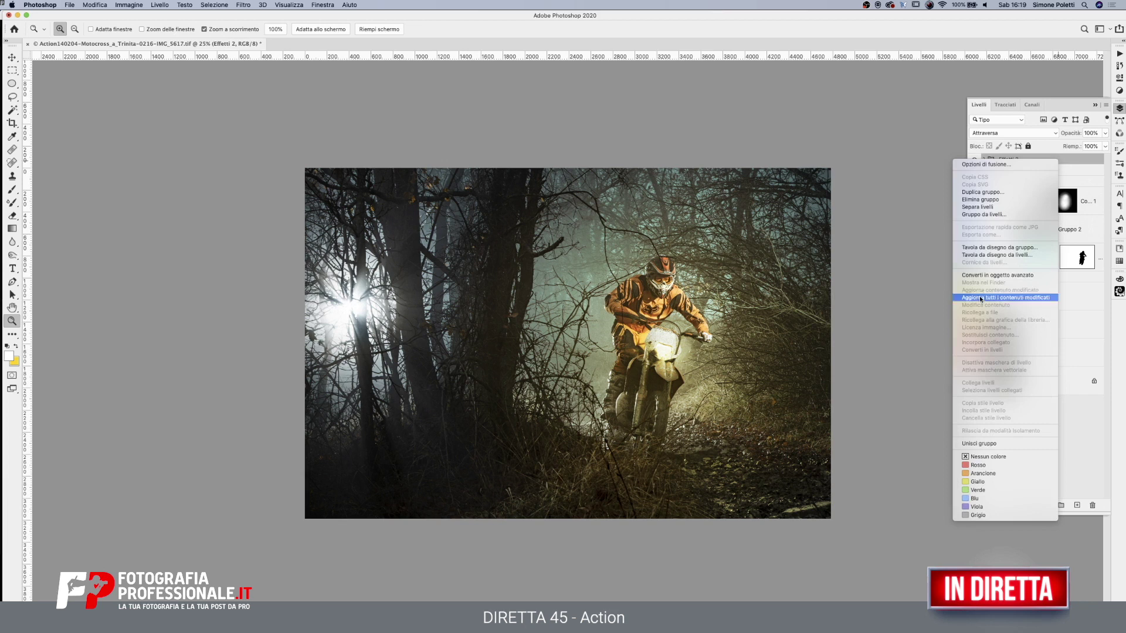
click(976, 498)
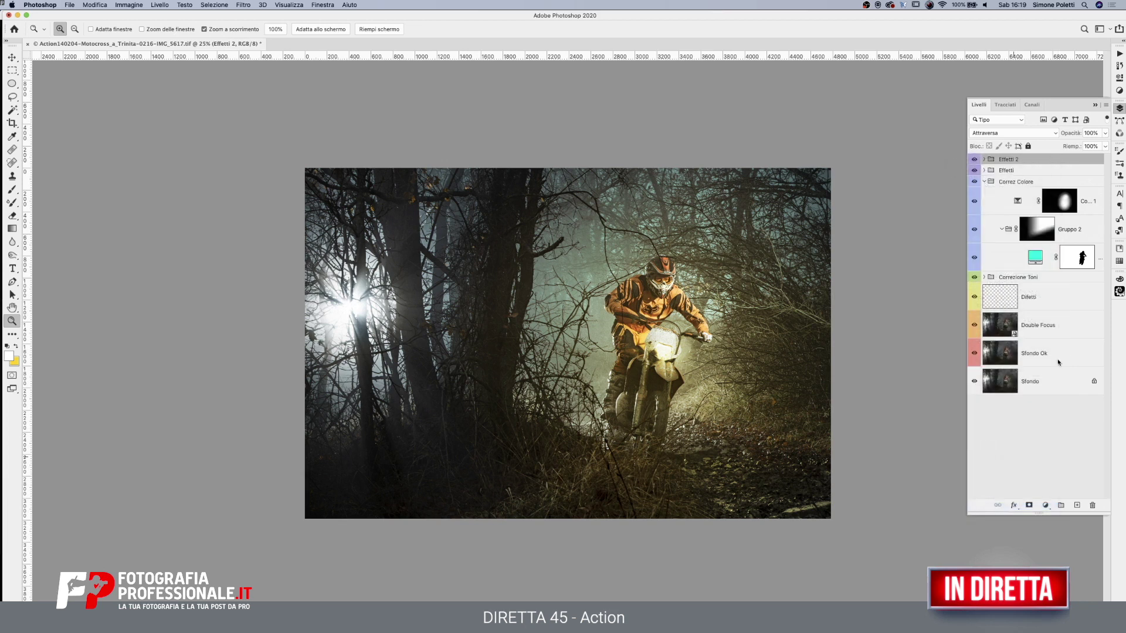
Collapse Correz Colore and briefly hide all layers above the background to compare
click(984, 182)
drag(973, 160, 974, 270)
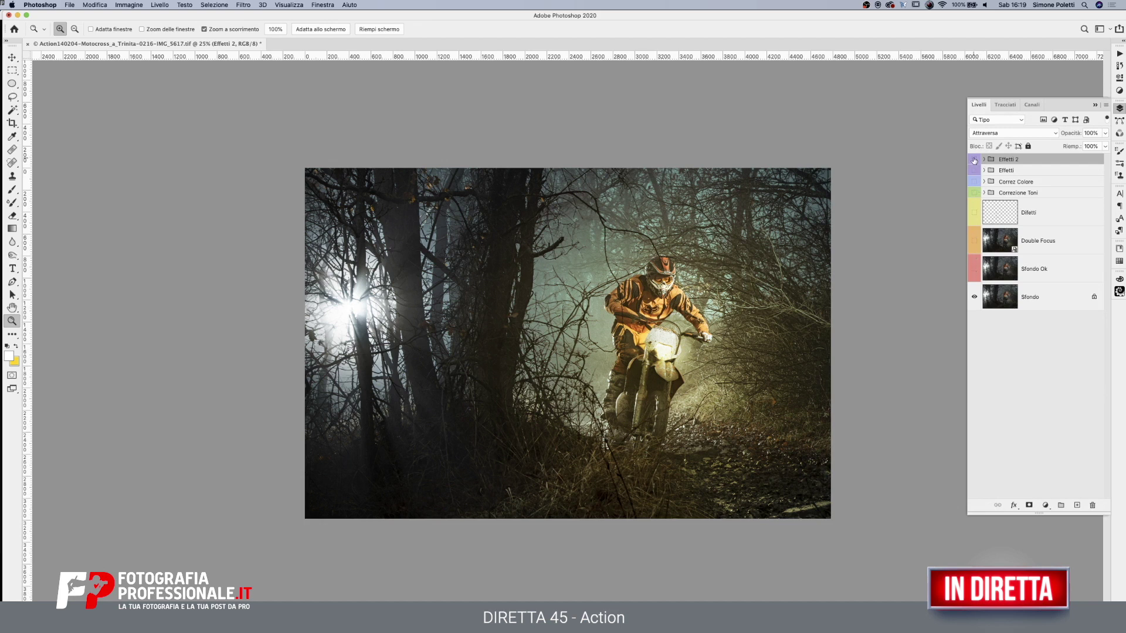
drag(974, 160, 971, 270)
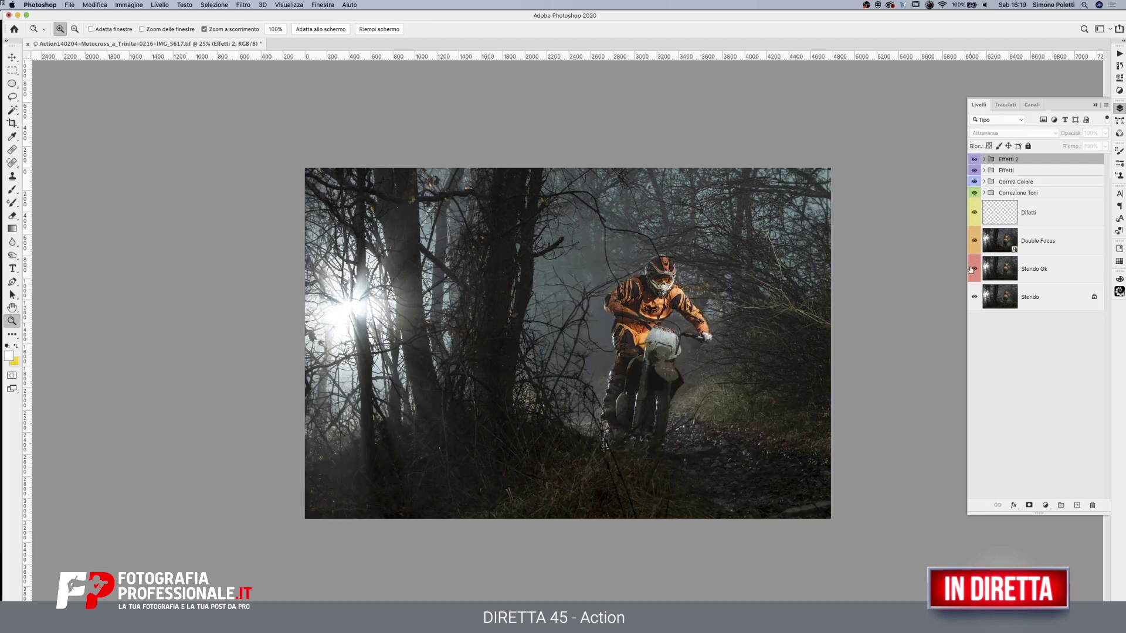
Toggle the Sfondo layer solo on and off to compare the edit with the original
alt+click(974, 298)
alt+click(974, 298)
alt+click(975, 298)
alt+click(974, 297)
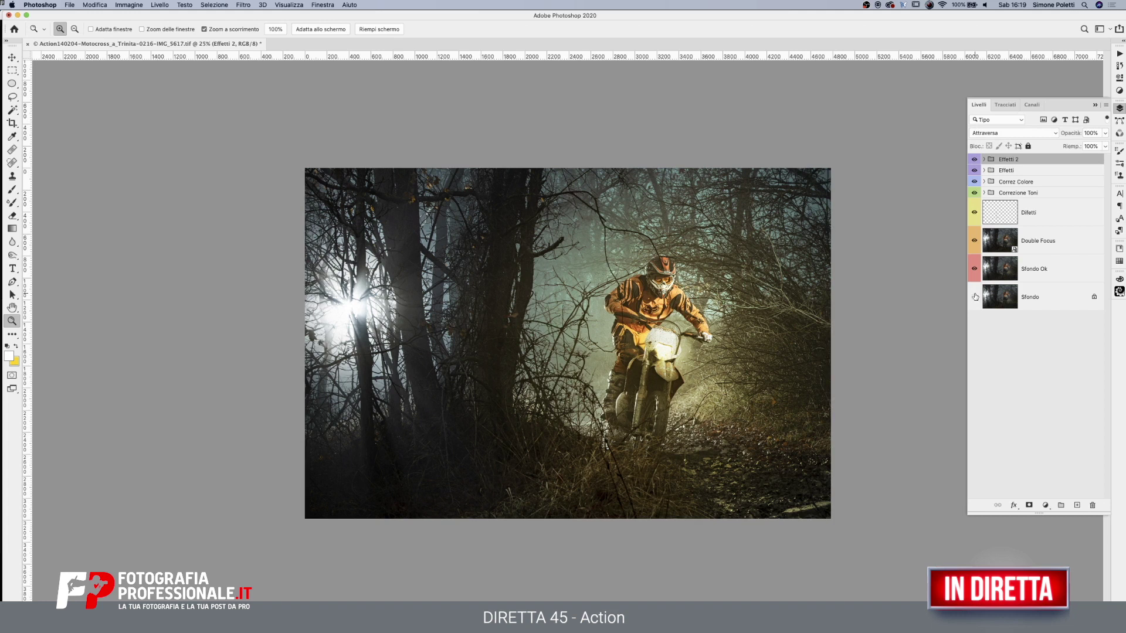
alt+click(974, 298)
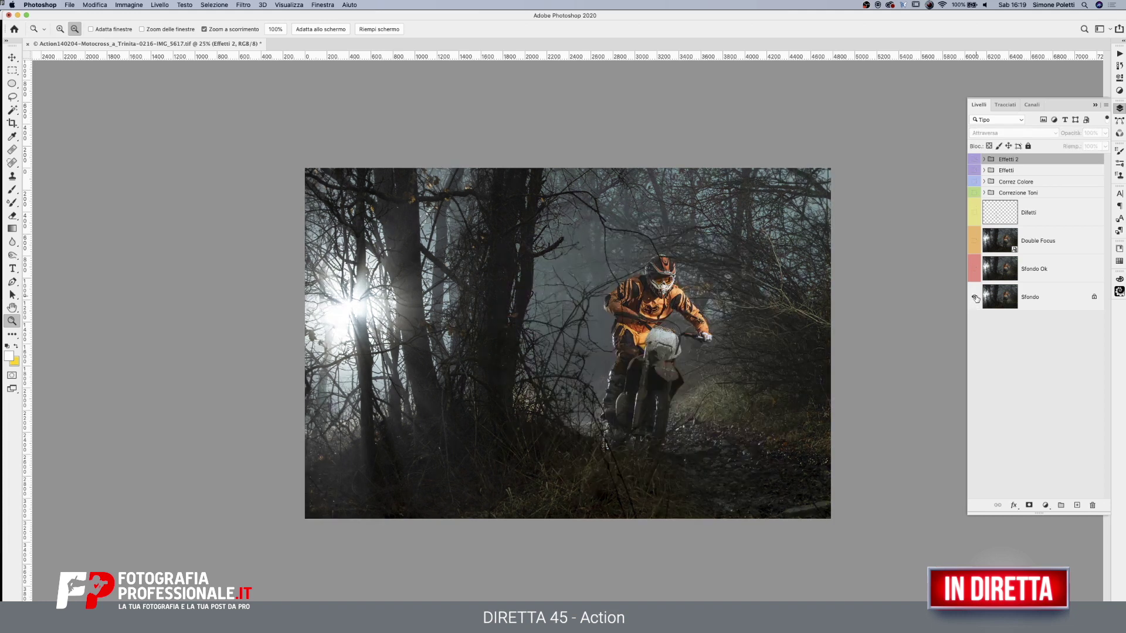
alt+click(975, 299)
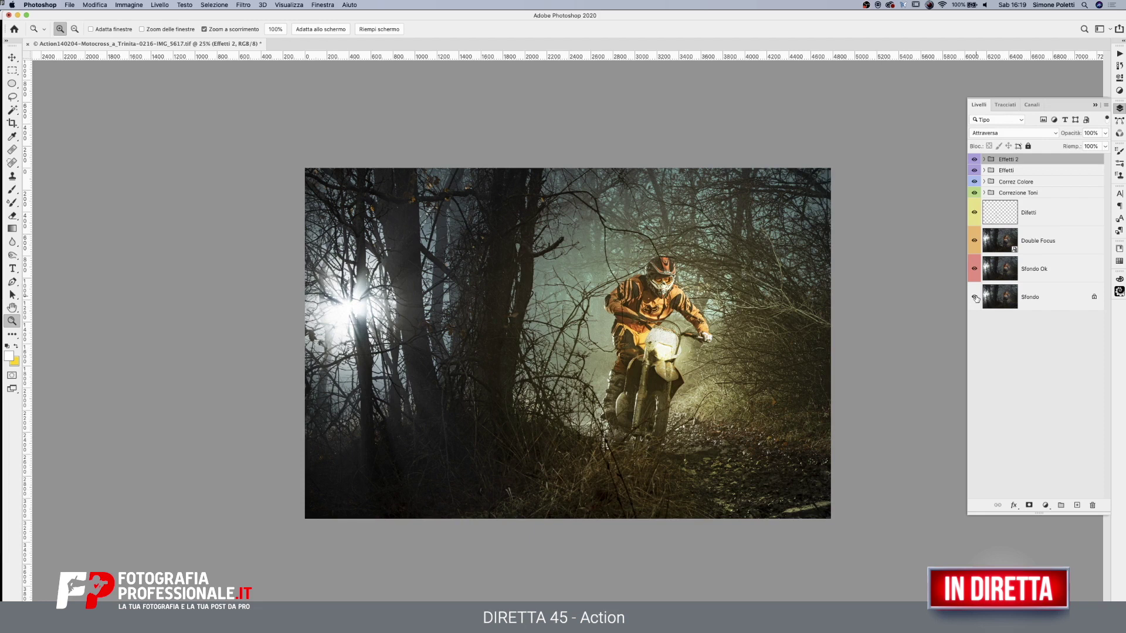
alt+click(975, 298)
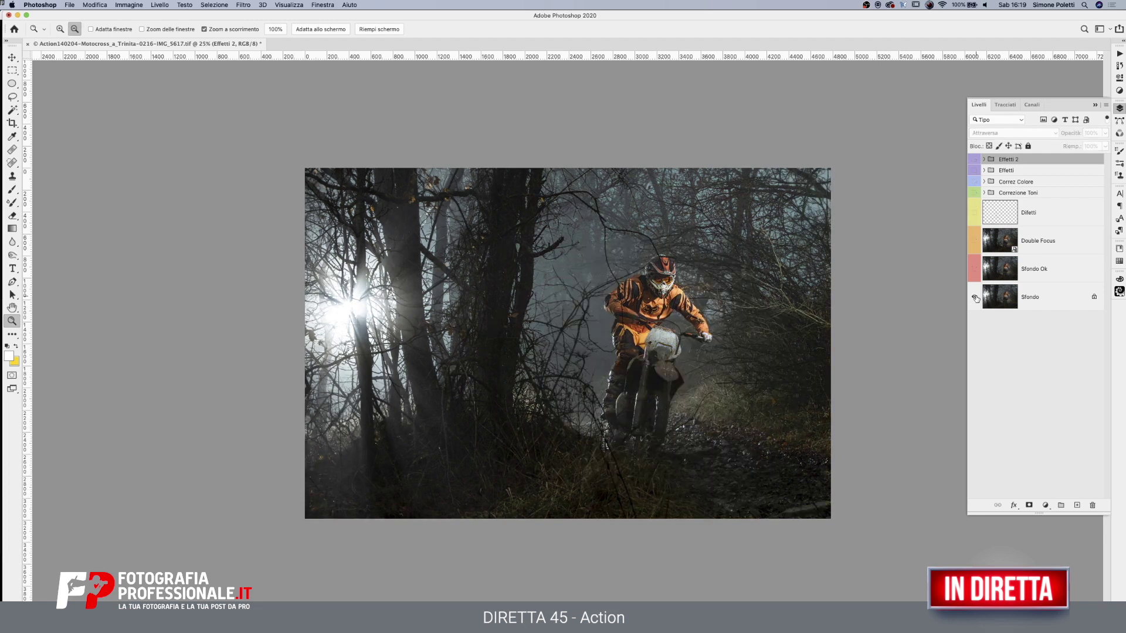
alt+click(975, 299)
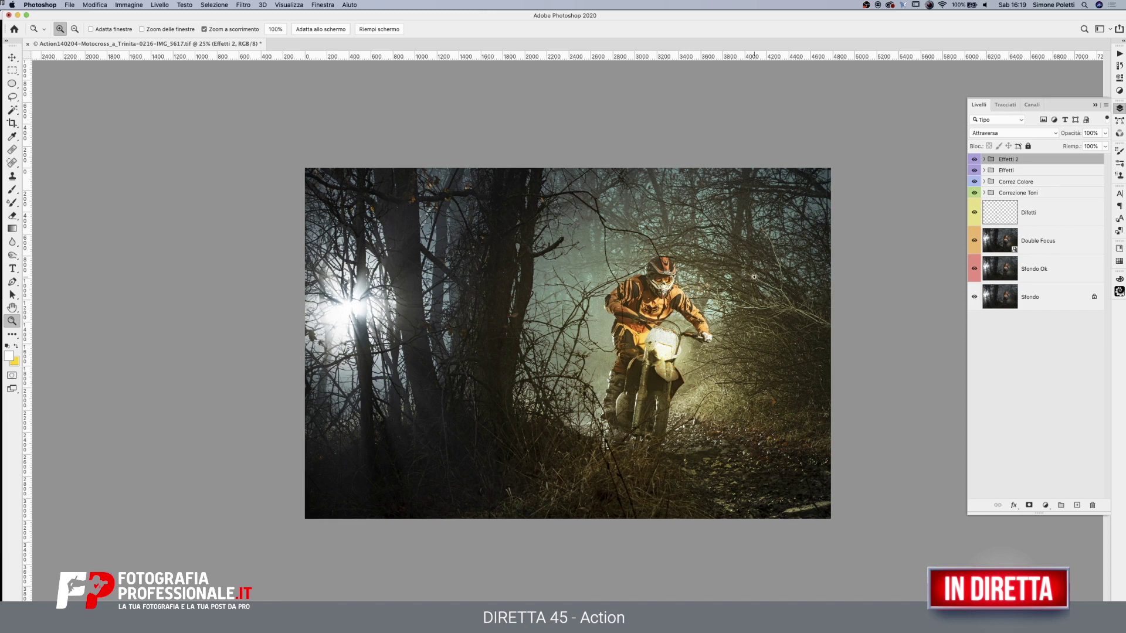
Zoom in on the rider, then switch over to Lightroom Classic
click(594, 367)
click(620, 384)
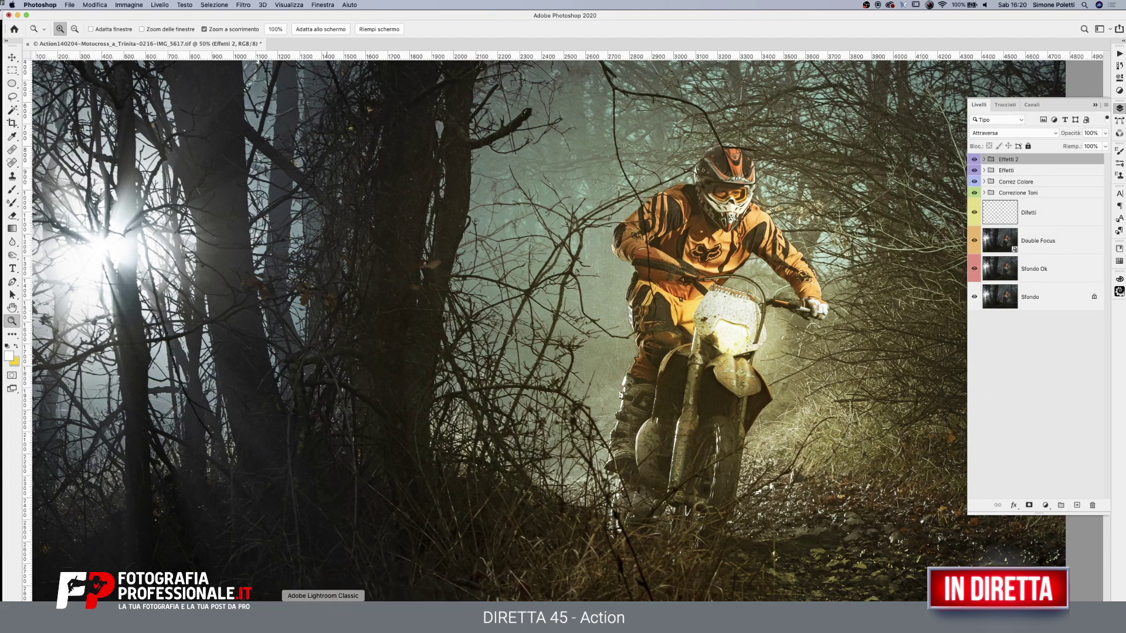
click(340, 591)
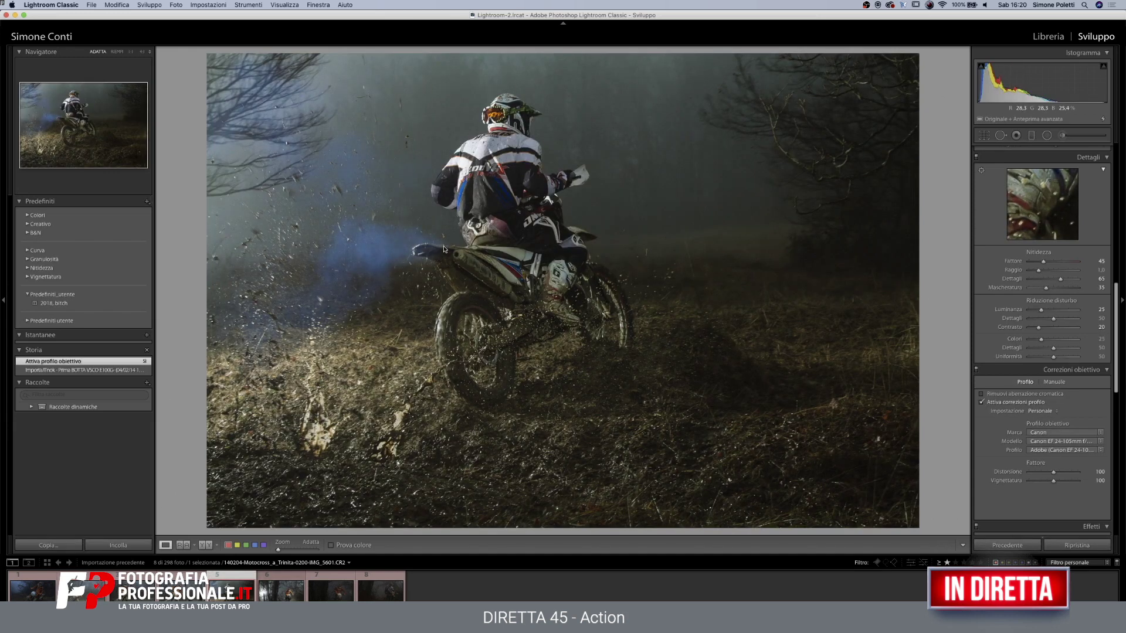
Preview two other foggy forest motocross shots in Lightroom's Filmstrip, then return to Photoshop
click(279, 595)
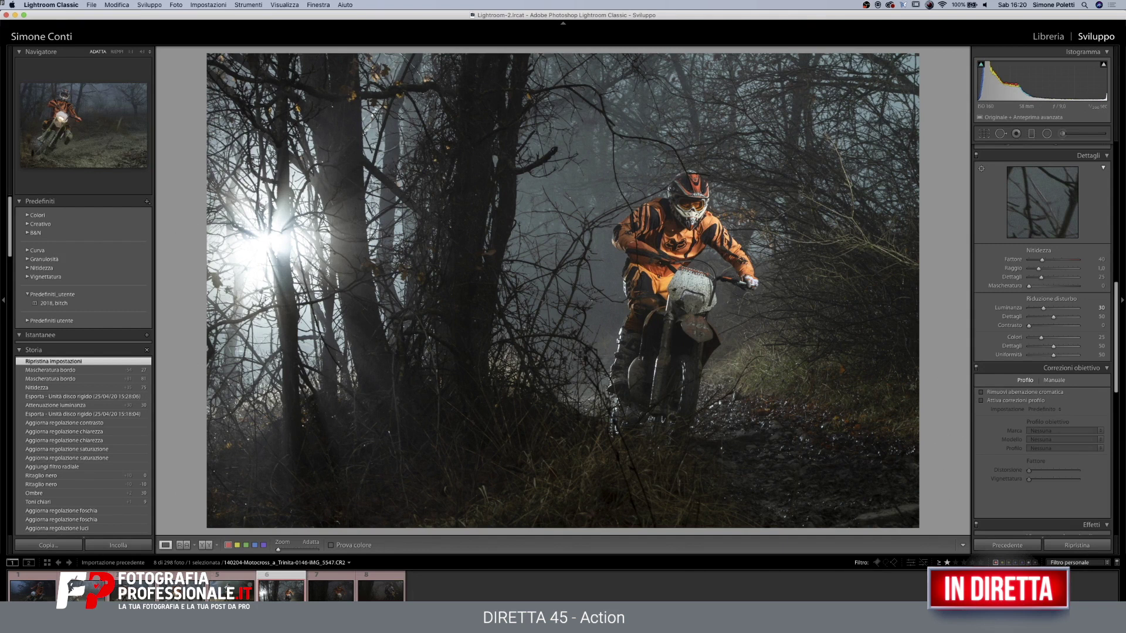
click(134, 591)
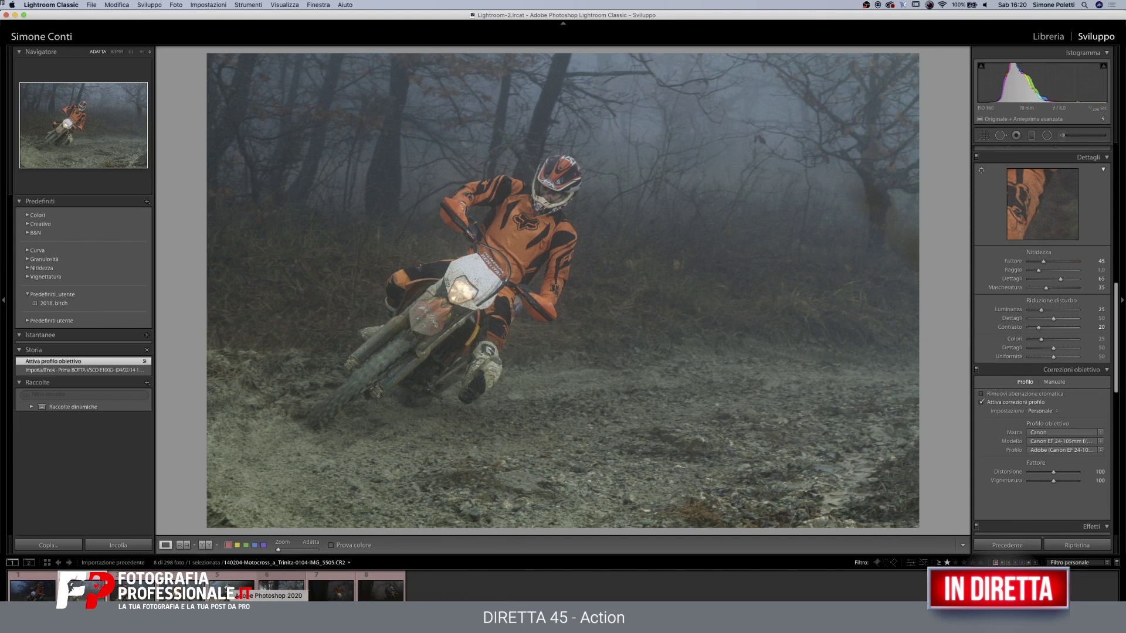
click(275, 612)
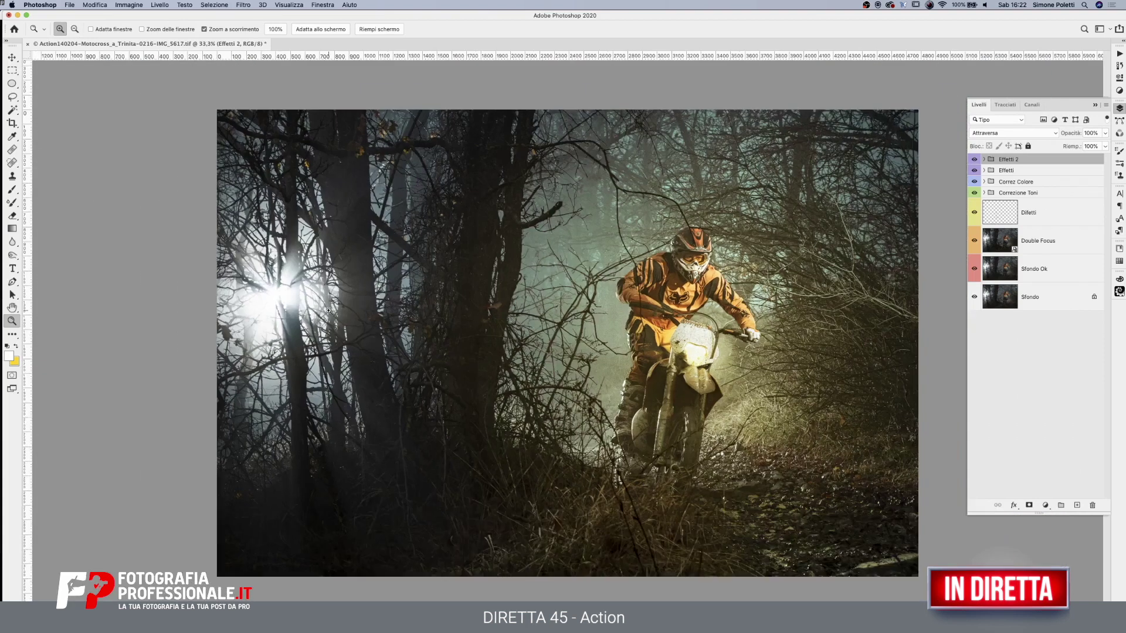
Zoom out to 33.3% with Alt-click to show the entire motocross composite
alt+click(533, 284)
key(c)
click(164, 29)
key(BackSpace)
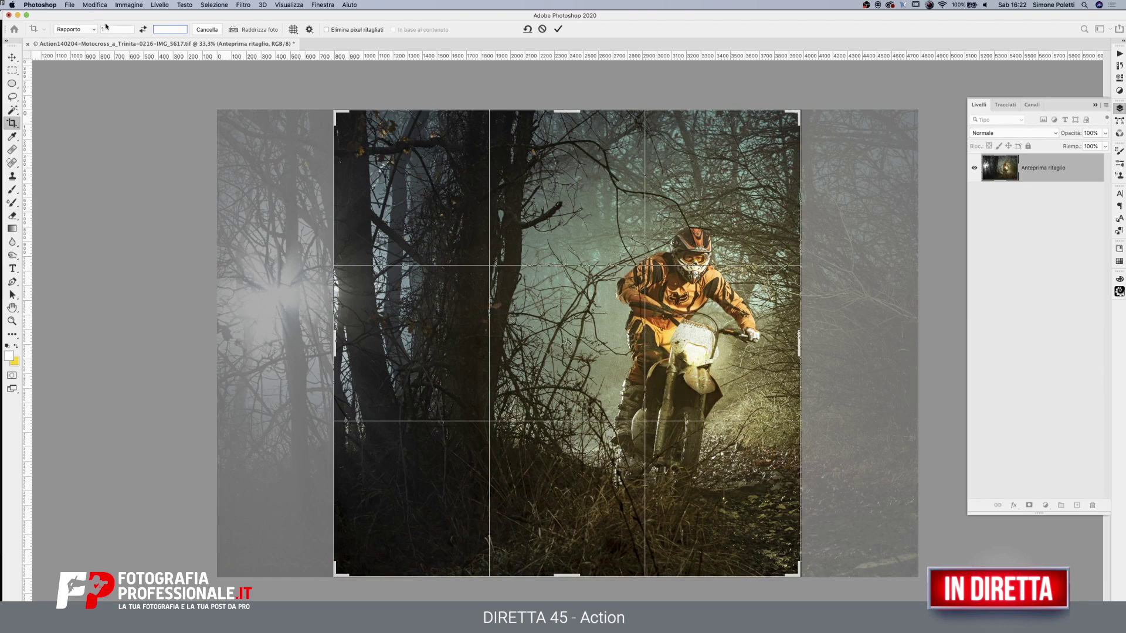
click(118, 28)
key(BackSpace)
drag(799, 344, 873, 332)
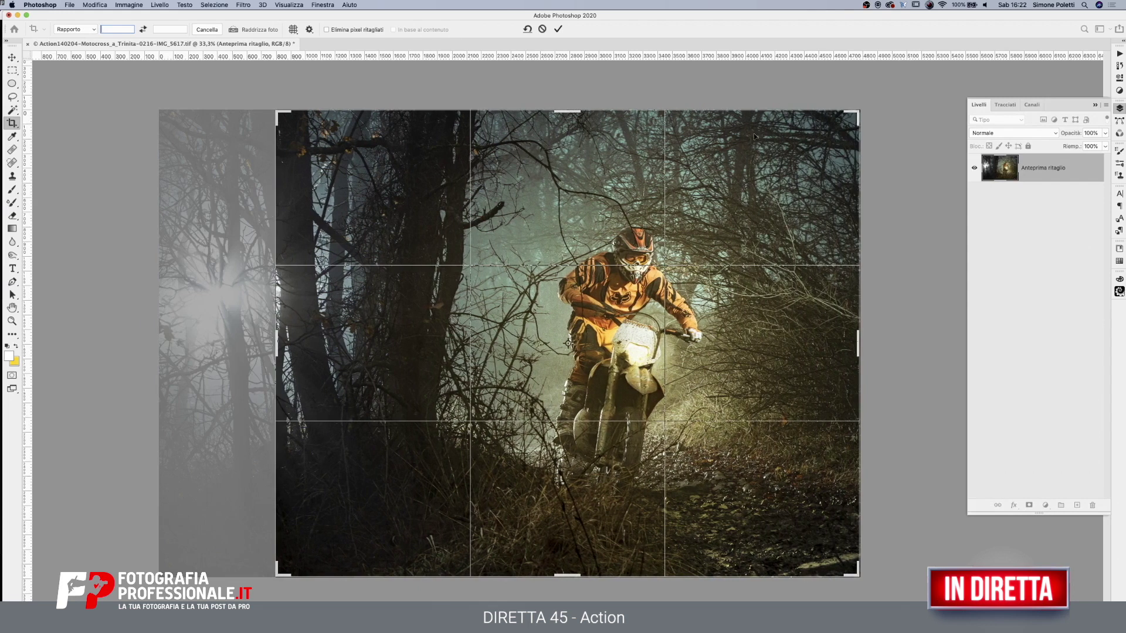
click(76, 29)
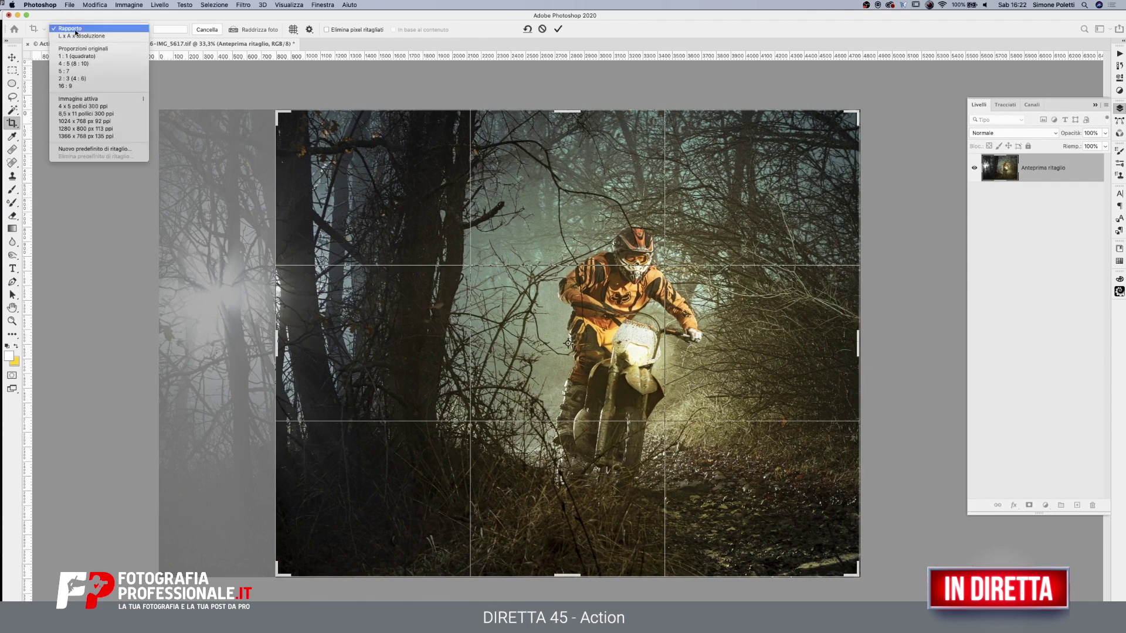
click(82, 49)
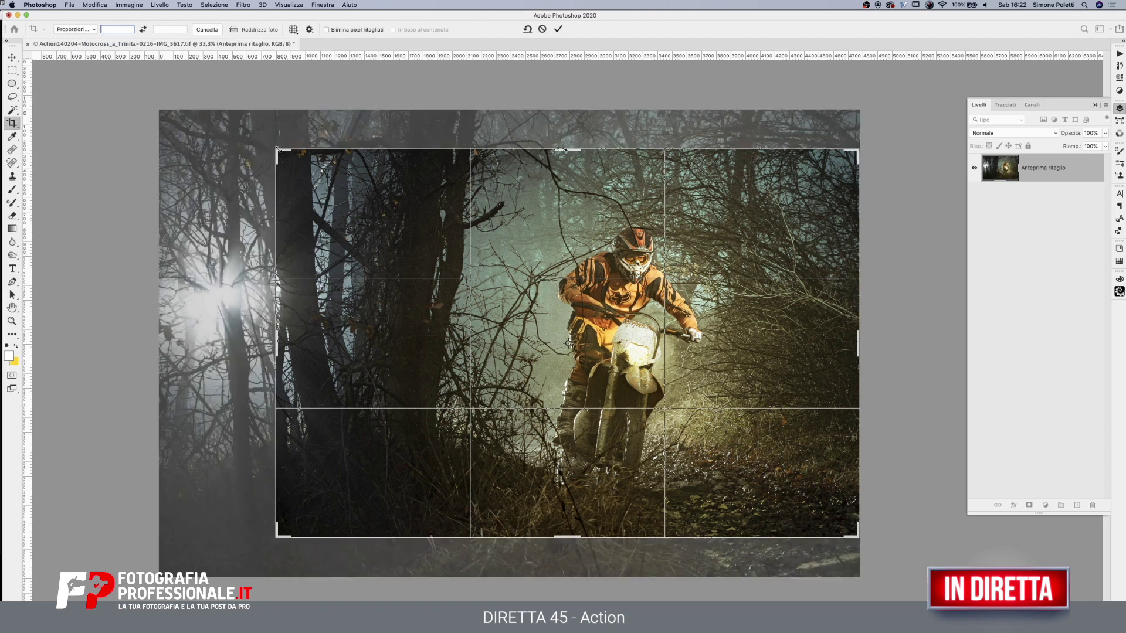
drag(276, 150, 288, 158)
drag(832, 351, 832, 346)
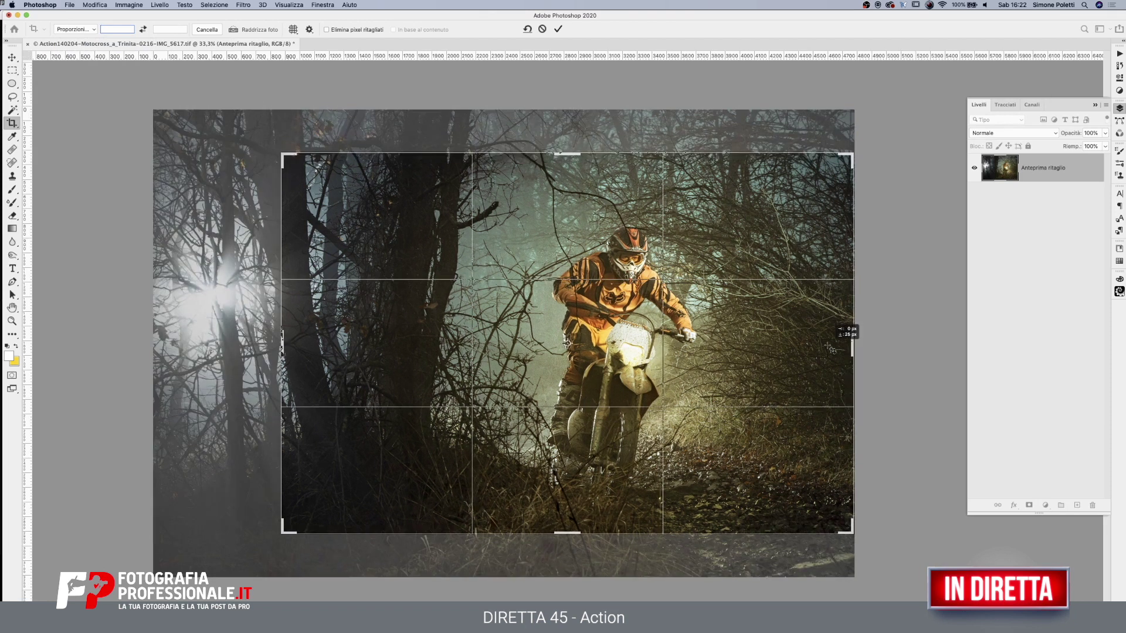
click(558, 29)
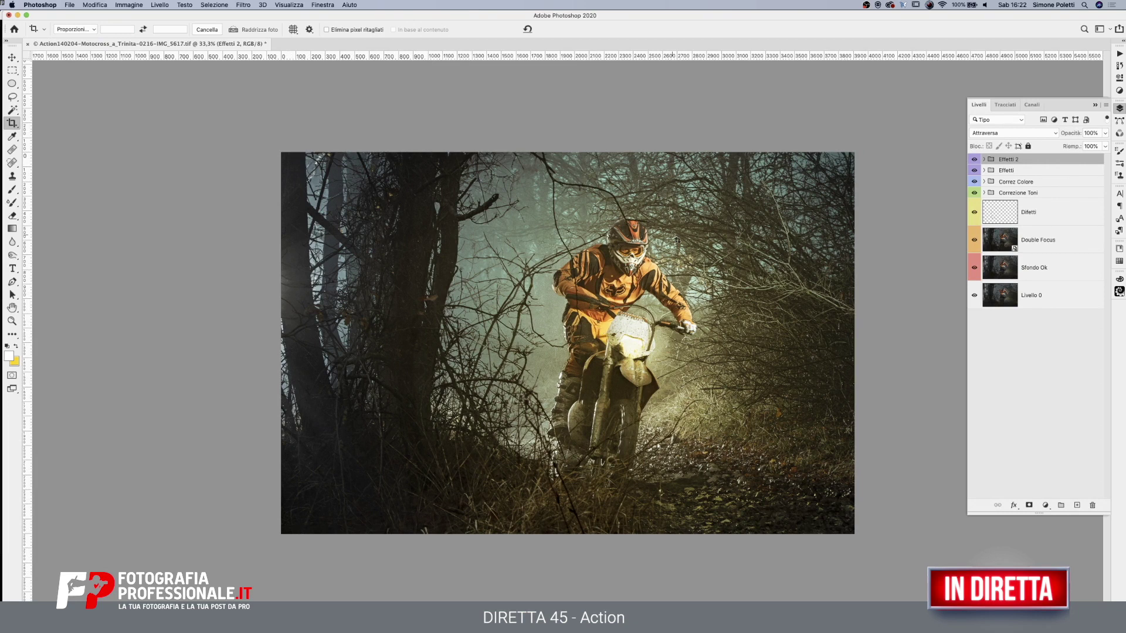
key(ctrl+z)
key(v)
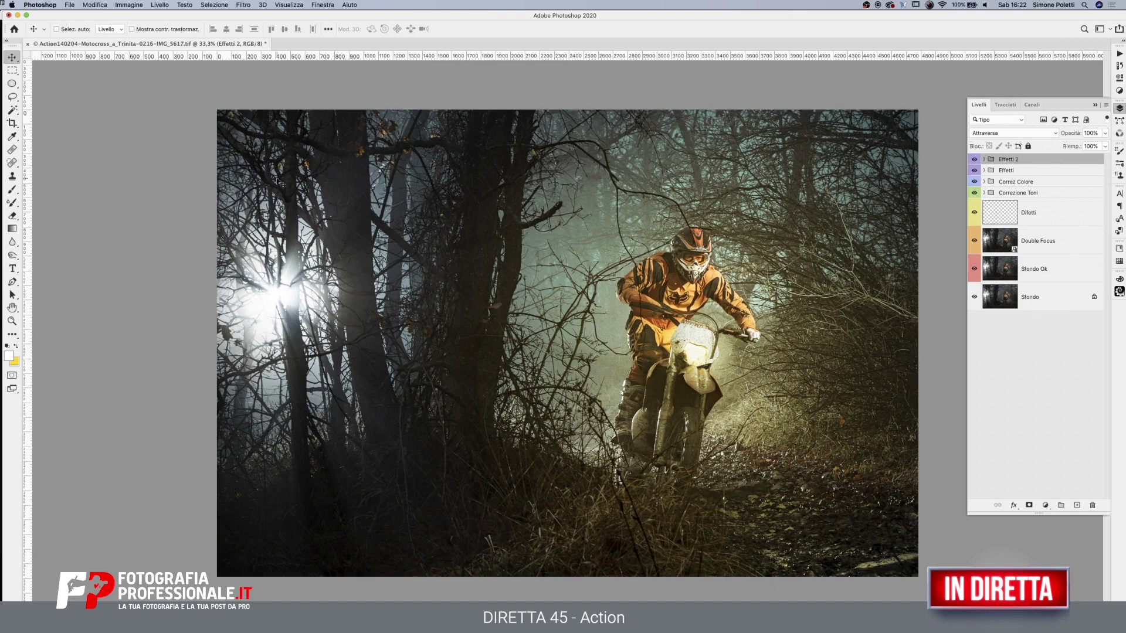
key(c)
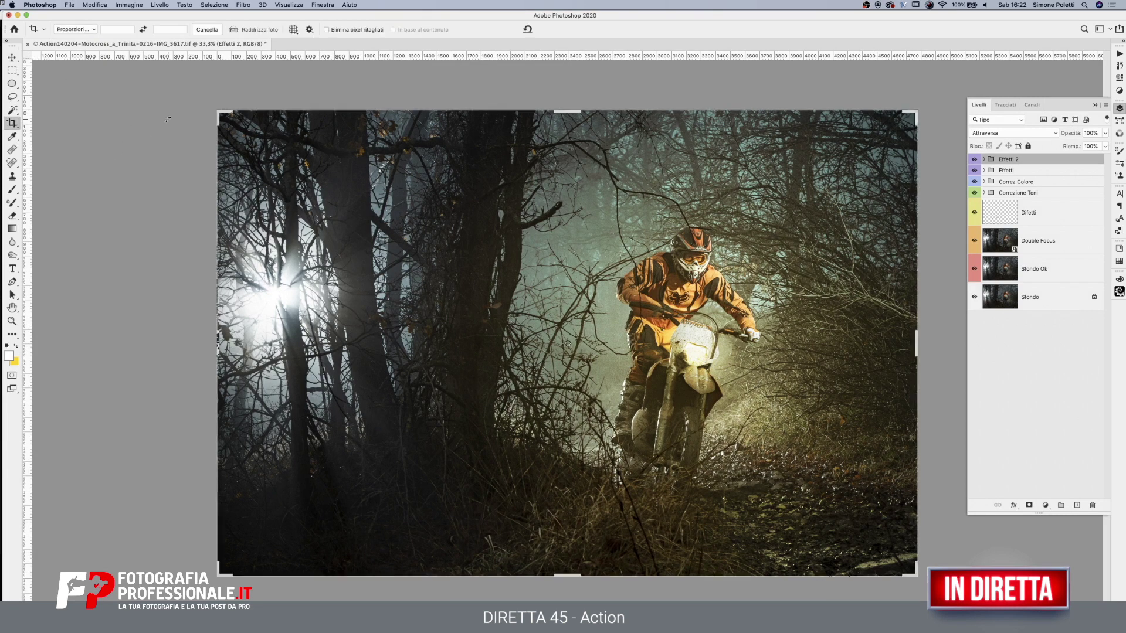
mouse_move(217, 111)
mouse_down()
mouse_move(385, 205)
mouse_move(400, 254)
mouse_up()
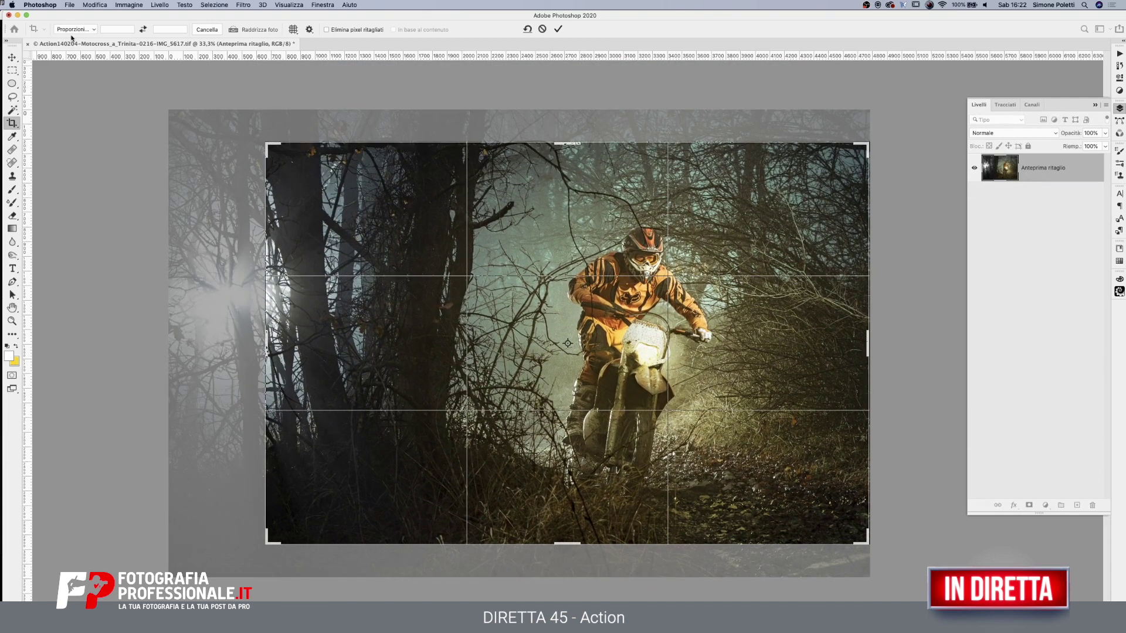
click(557, 29)
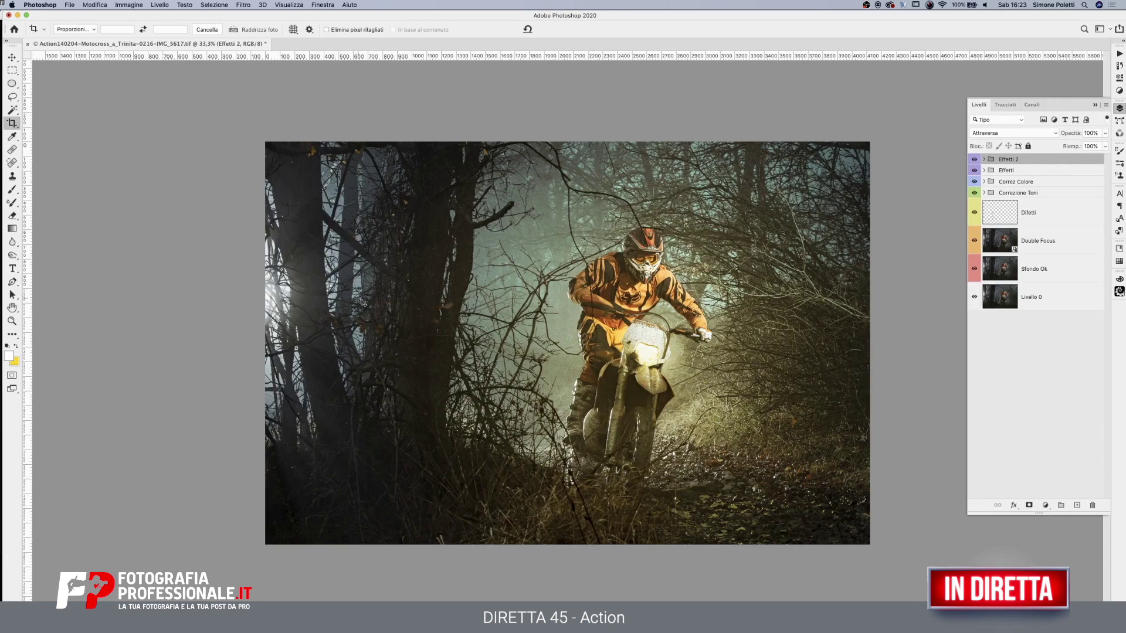
key(ctrl)
key(ctrl+z)
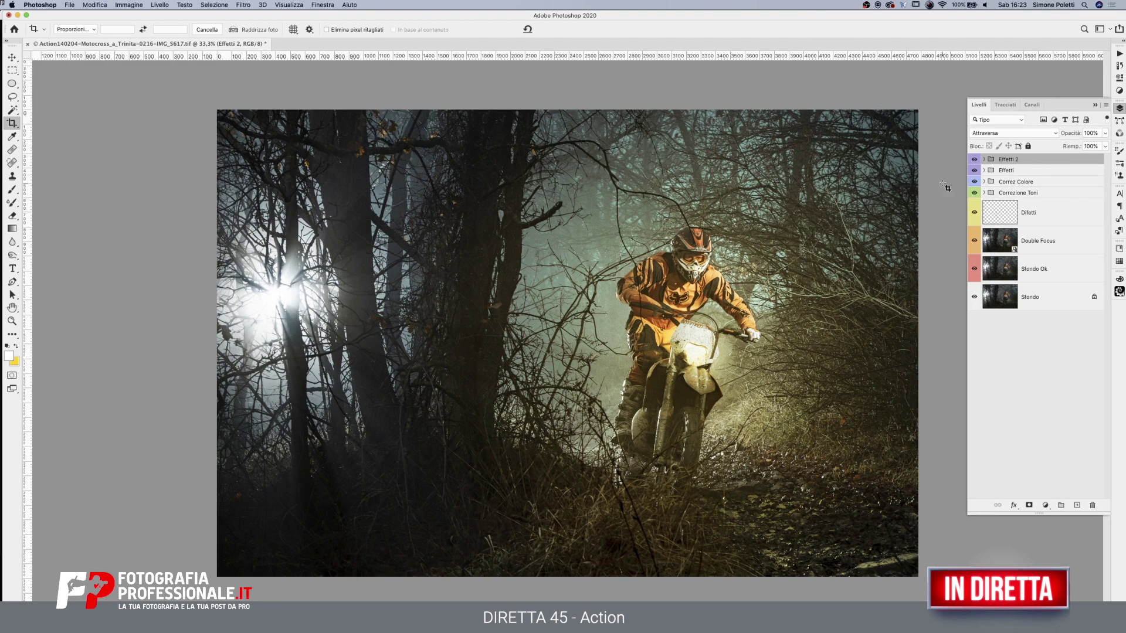
Add a Levels adjustment to the top of Correzione Toni with a raised black point
click(984, 193)
click(1086, 215)
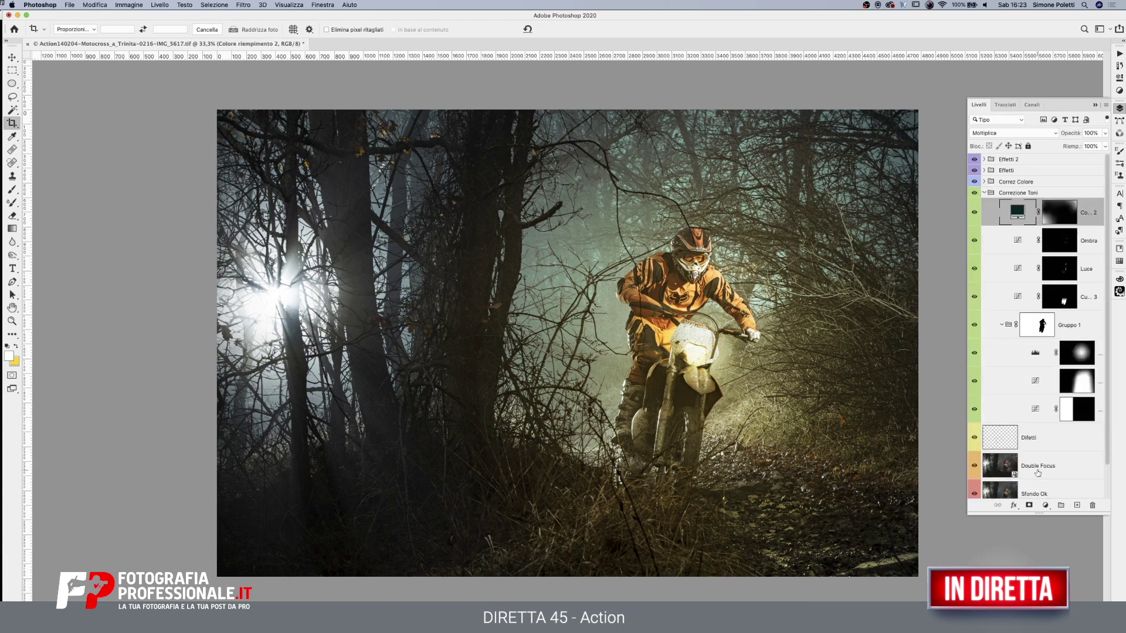
click(1045, 505)
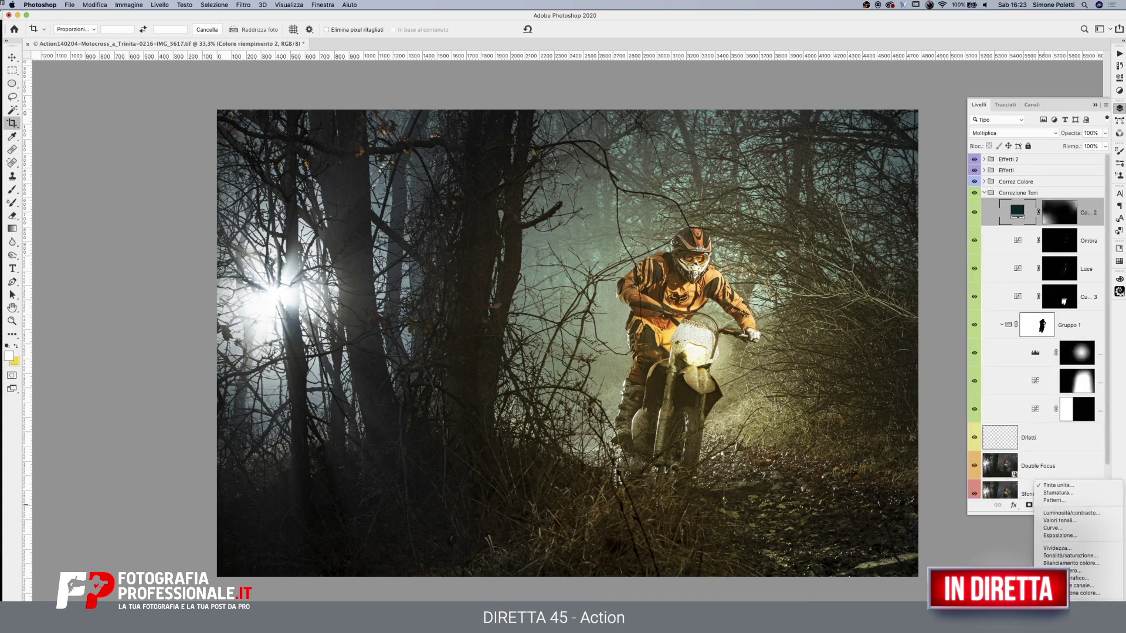
click(1059, 551)
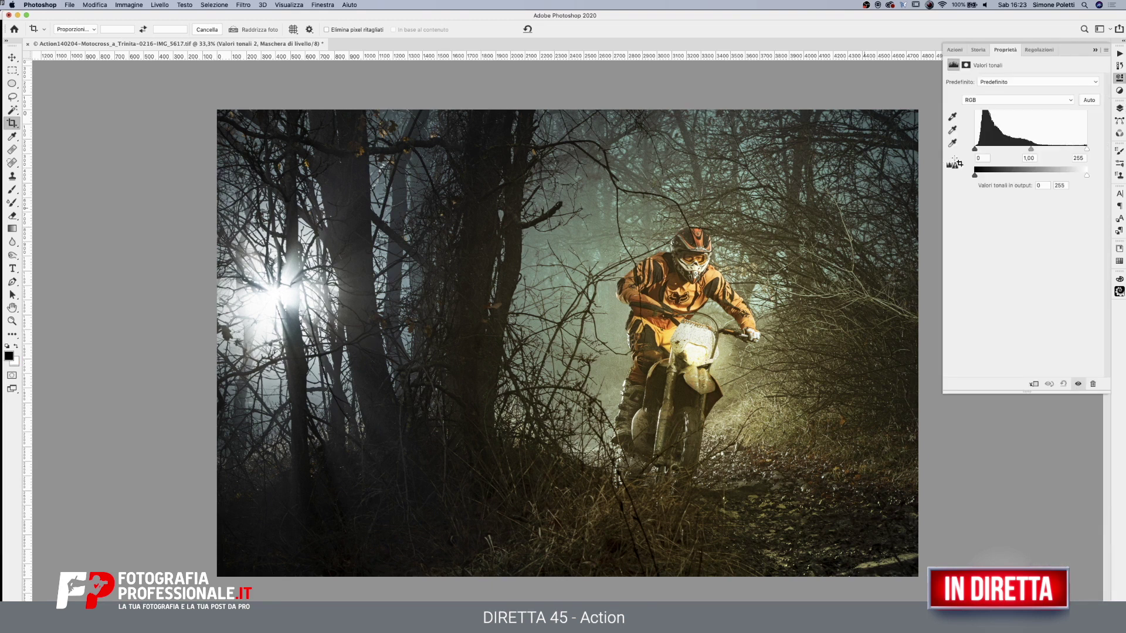
drag(975, 149, 996, 152)
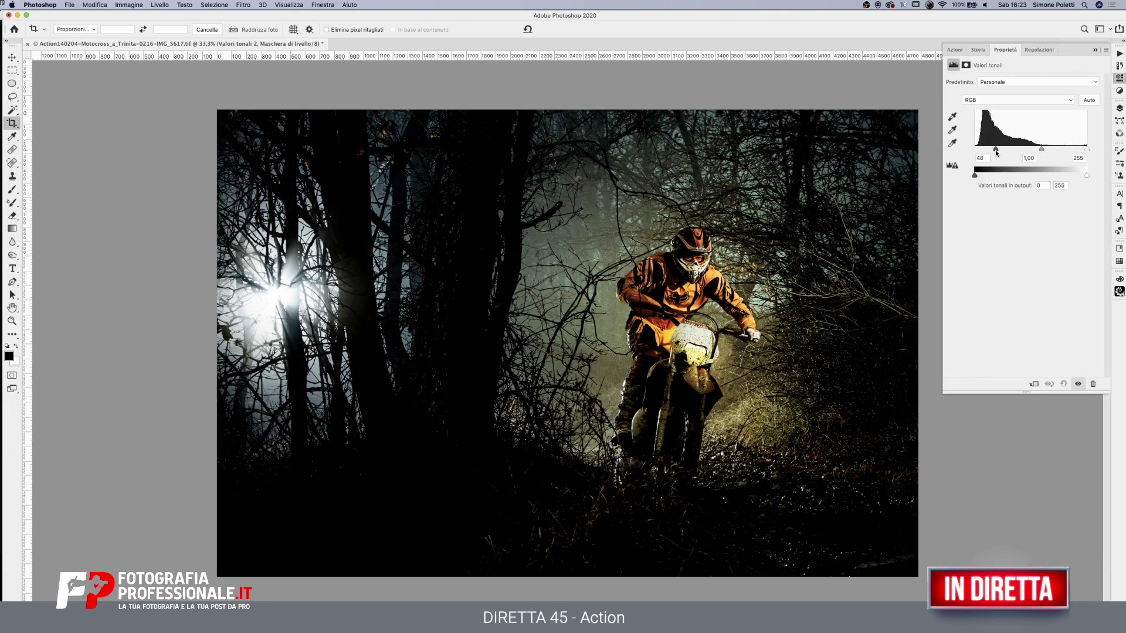
click(1119, 109)
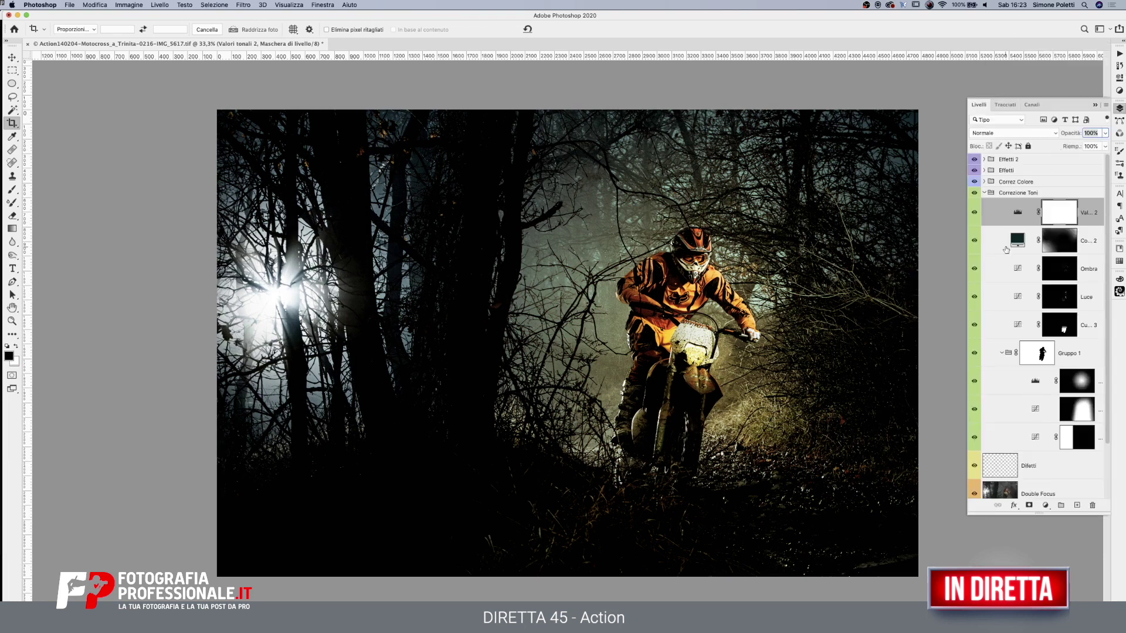
Mask the Levels layer with a left-to-right linear gradient after undoing a radial attempt
click(12, 230)
drag(510, 312, 301, 311)
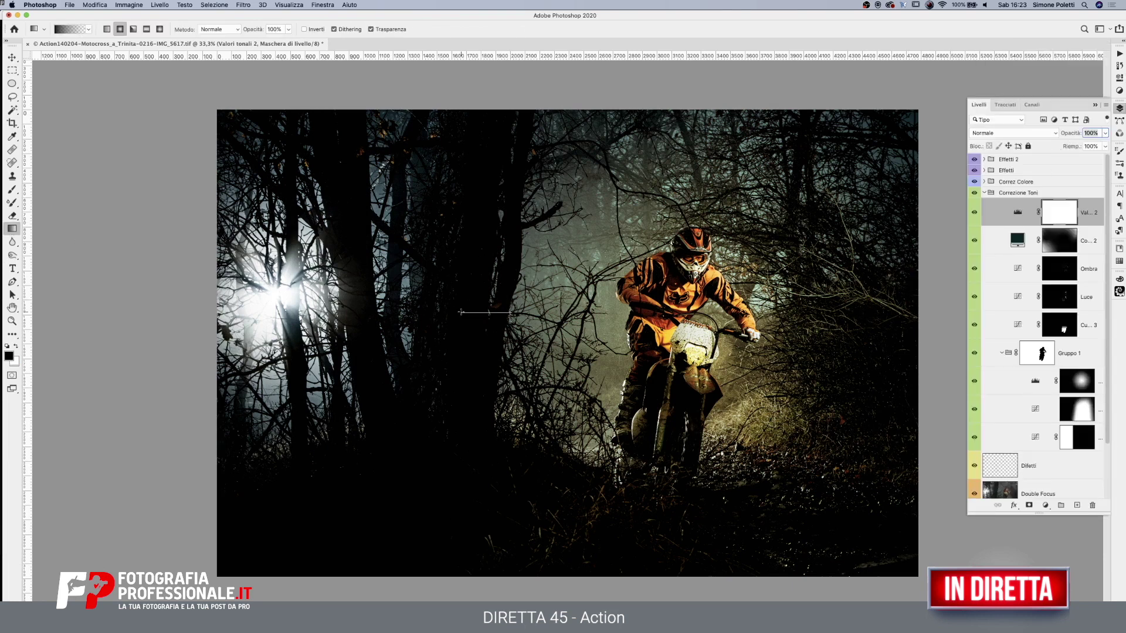
key(ctrl+z)
click(108, 29)
drag(458, 328, 327, 328)
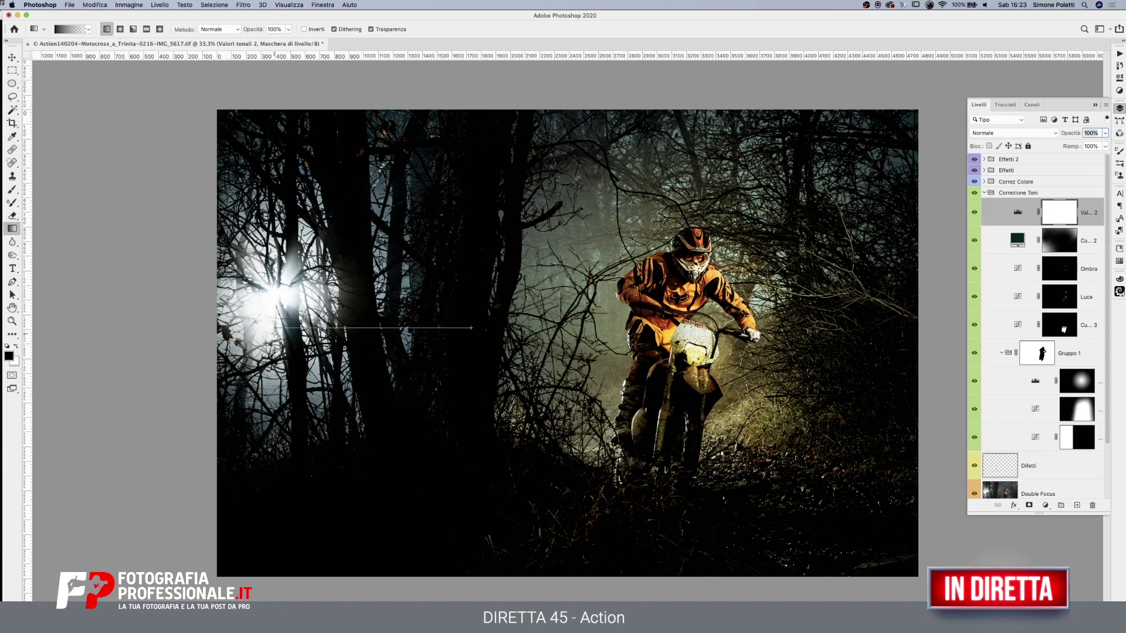
Compare the Levels layer on and off at 40% opacity, then delete it
click(974, 213)
click(975, 214)
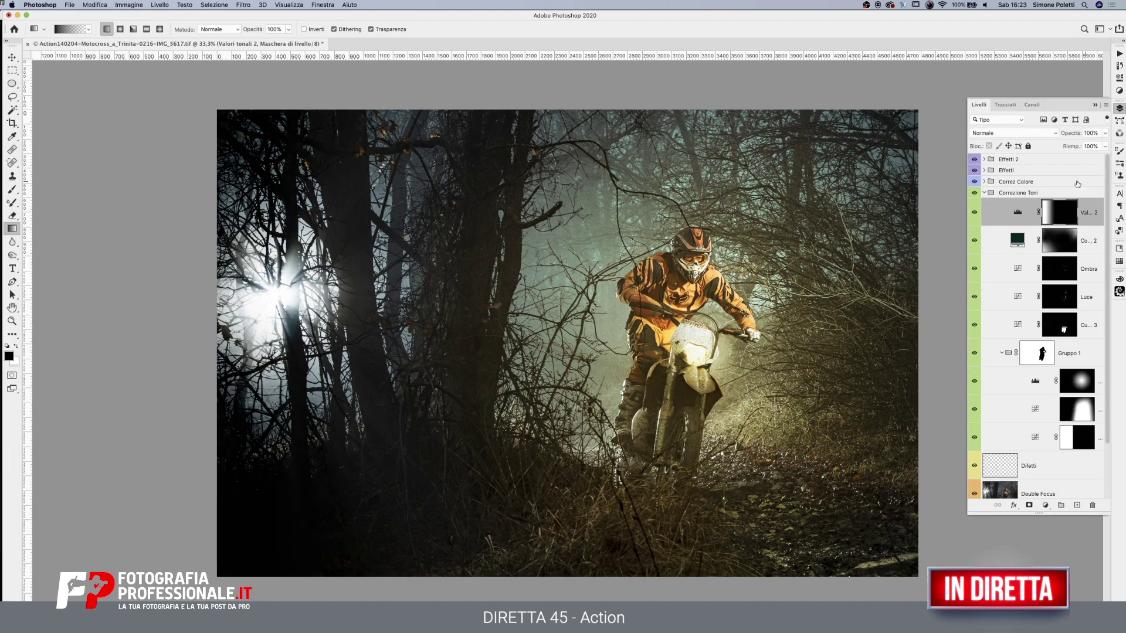
click(1105, 133)
drag(1105, 144, 1080, 145)
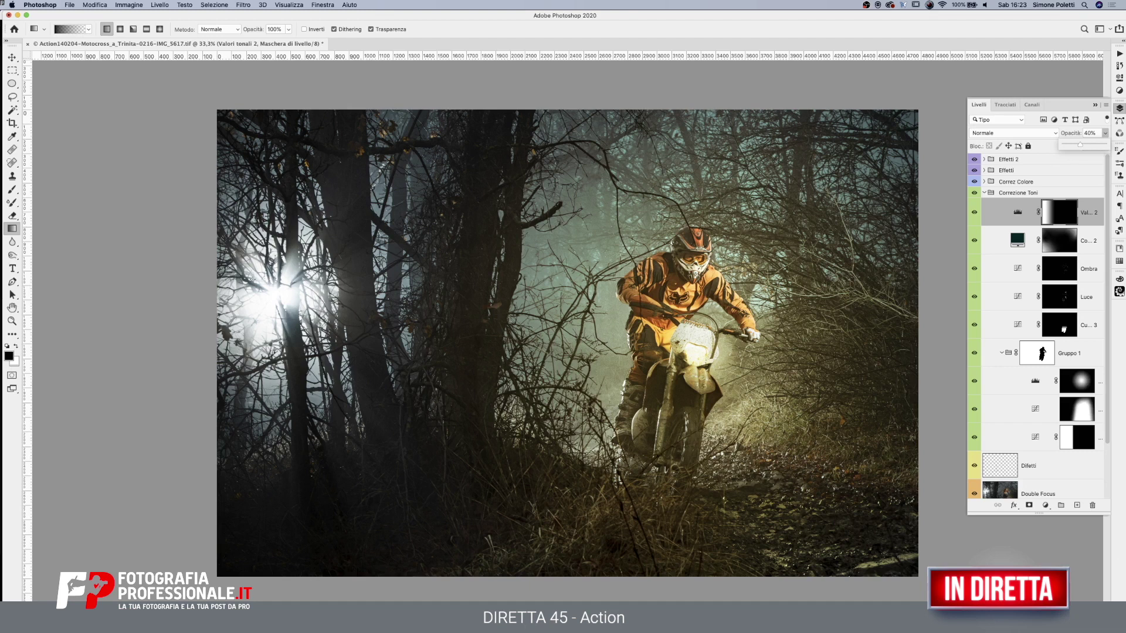
click(974, 214)
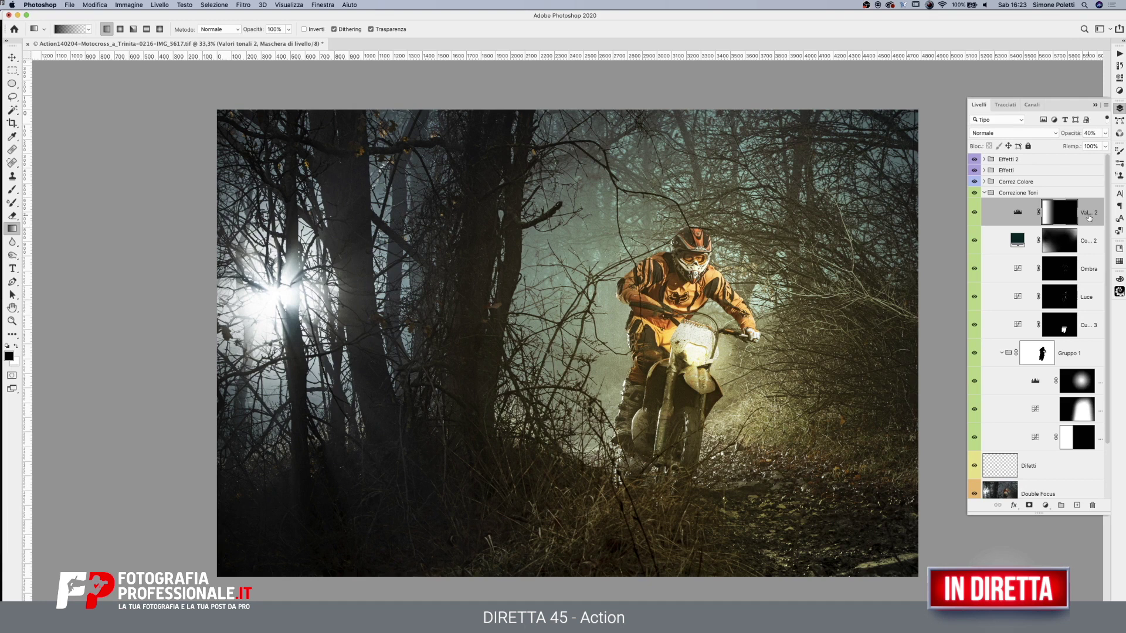
key(Delete)
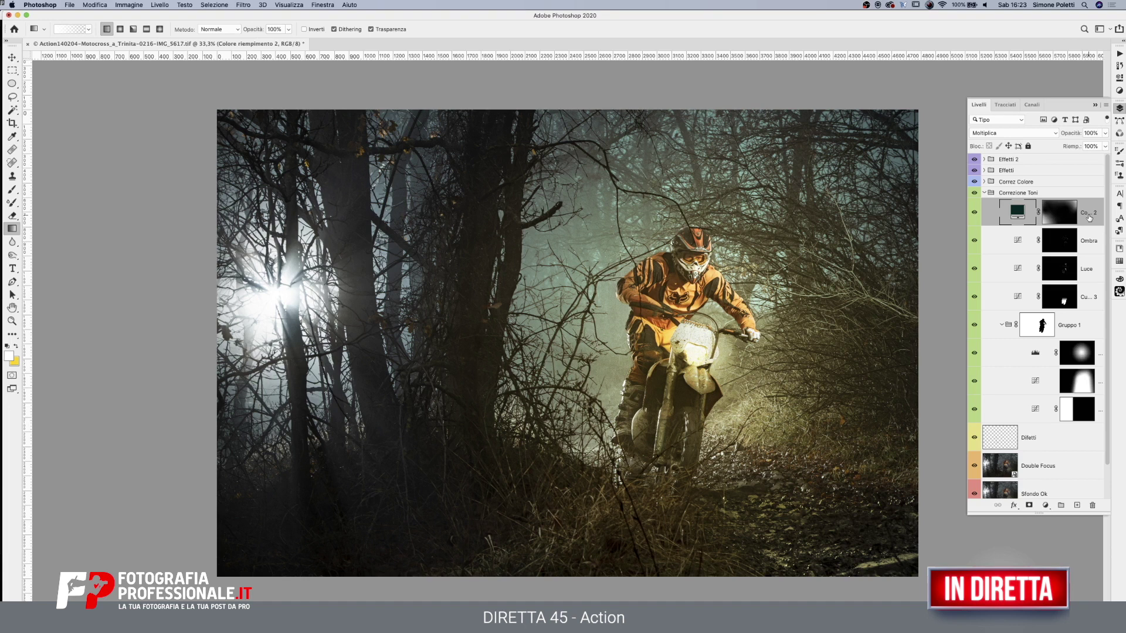
Collapse Correzione Toni and toggle both Effetti groups off and back on to compare
click(984, 193)
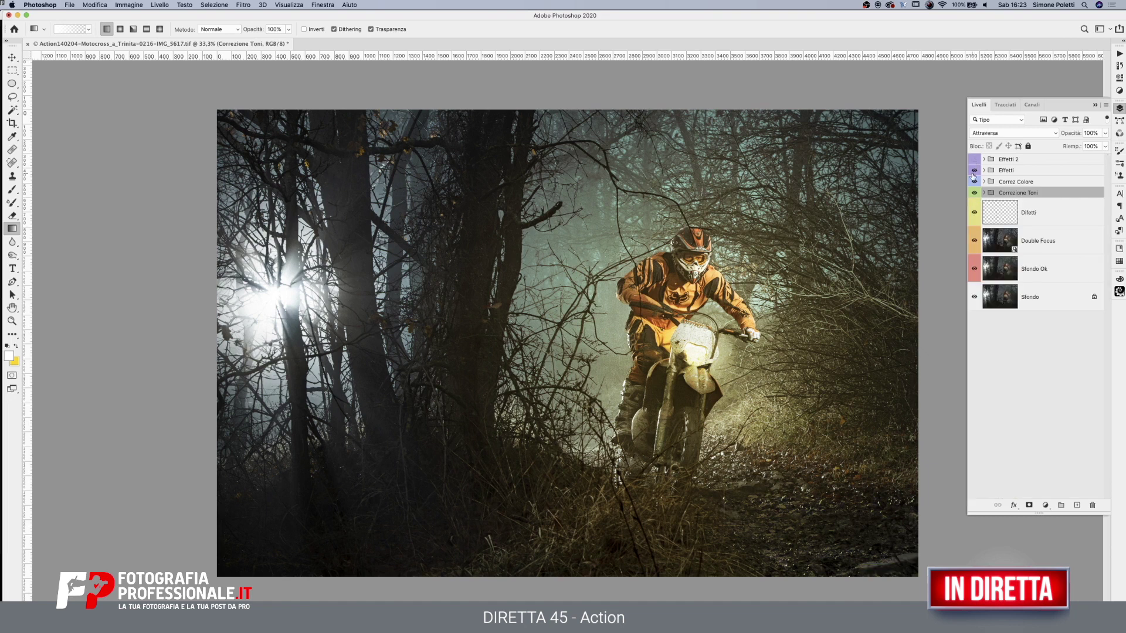
drag(974, 160, 973, 174)
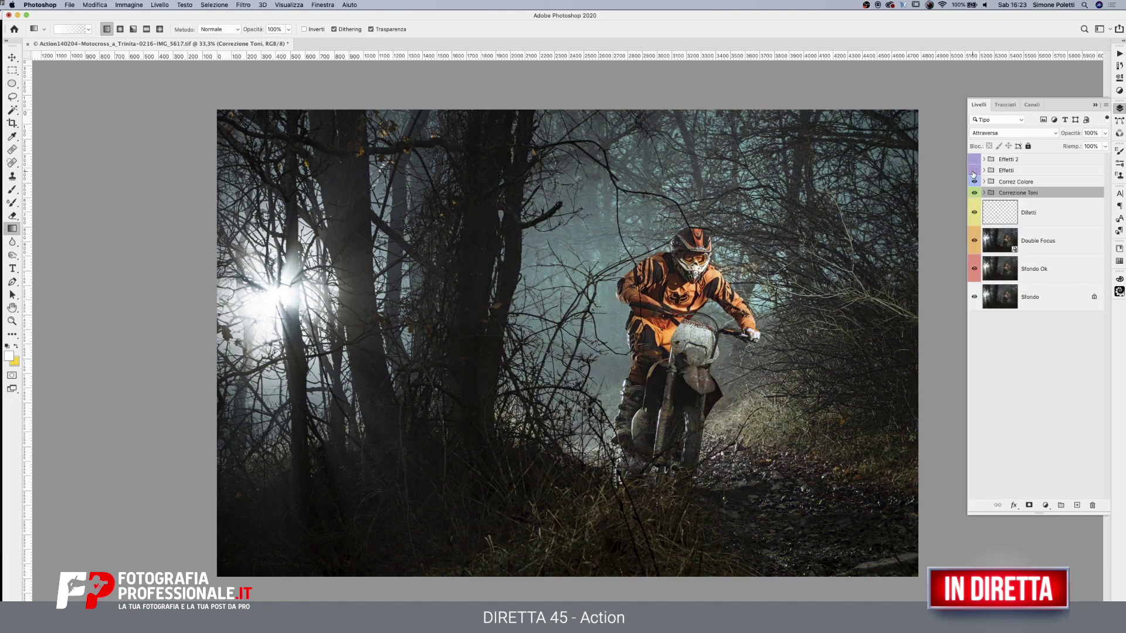
mouse_move(973, 170)
mouse_down()
mouse_move(974, 160)
mouse_move(973, 170)
mouse_up()
click(974, 159)
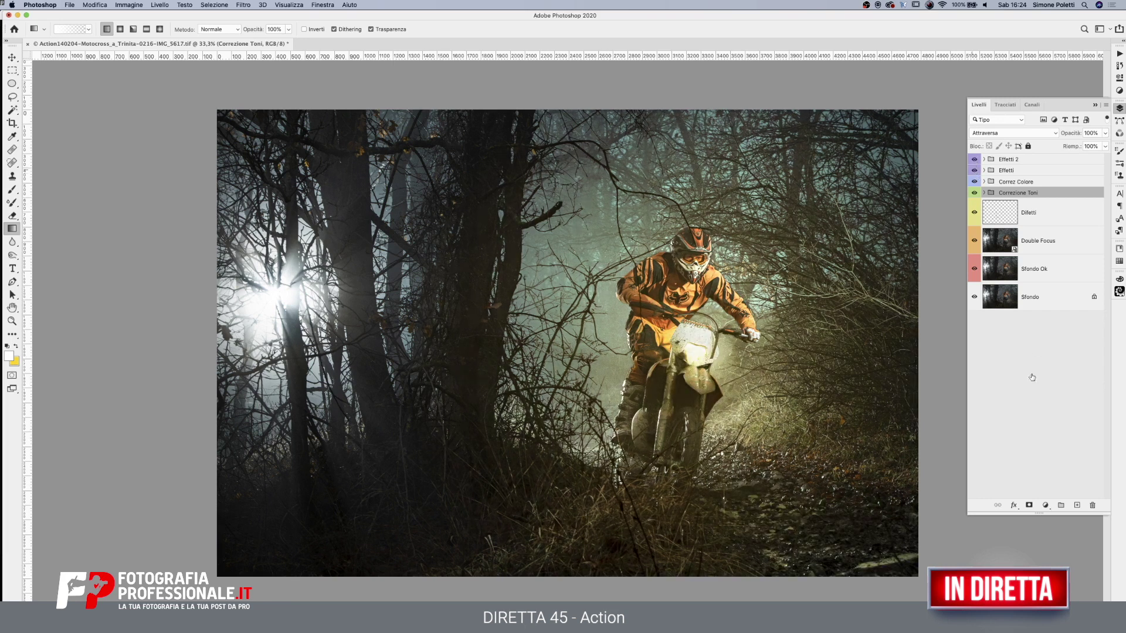
click(1044, 504)
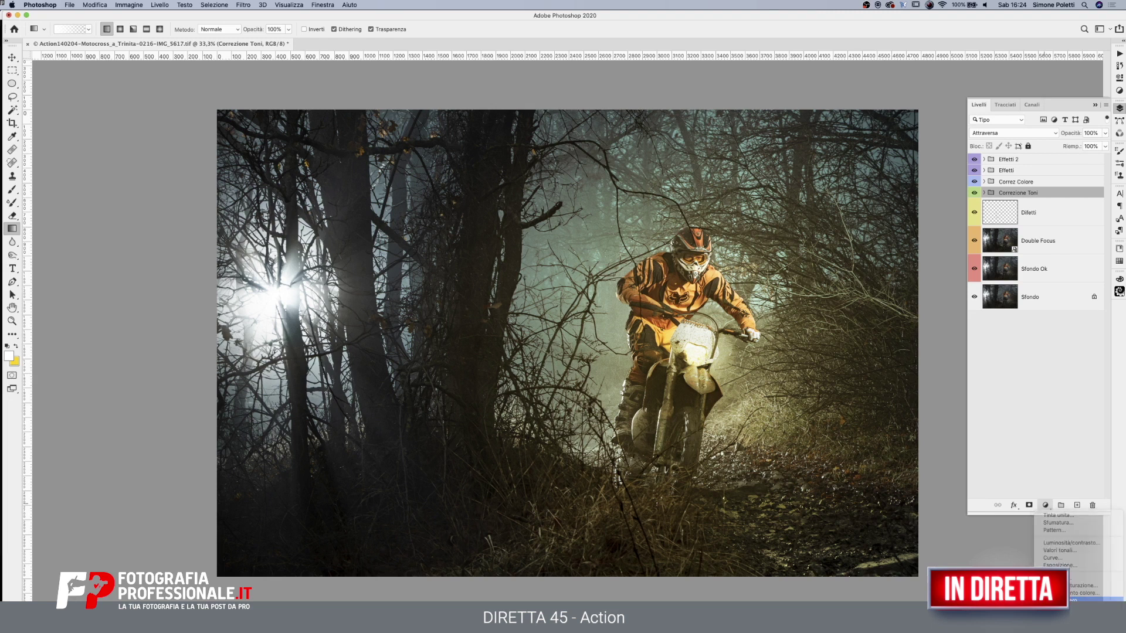
click(1061, 600)
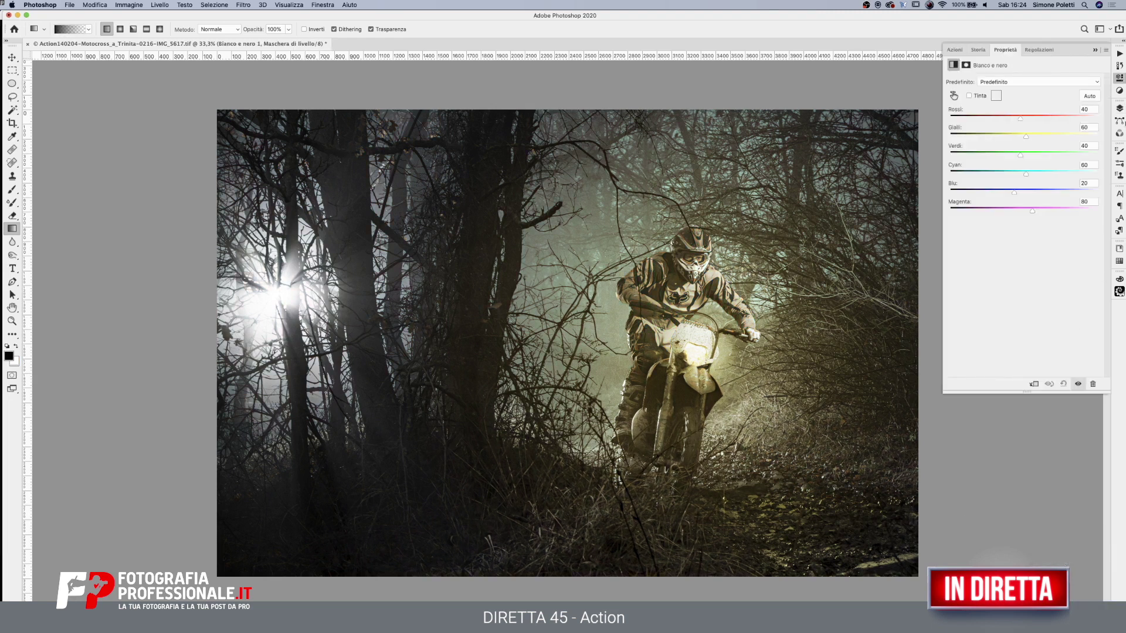
click(1120, 107)
drag(1003, 199, 1010, 158)
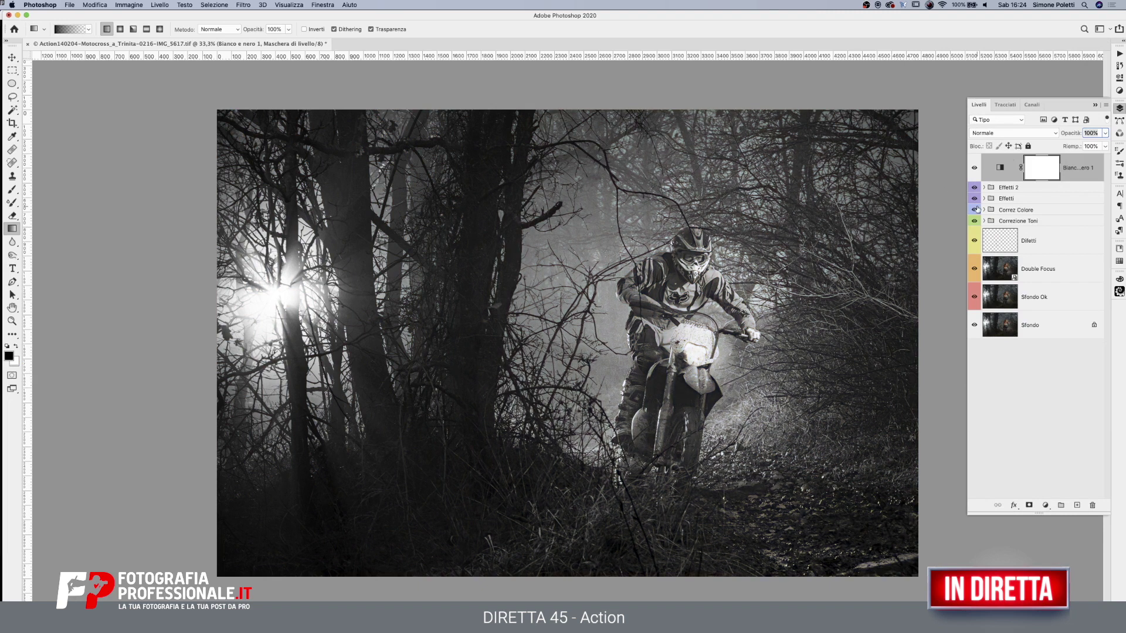
key(BackSpace)
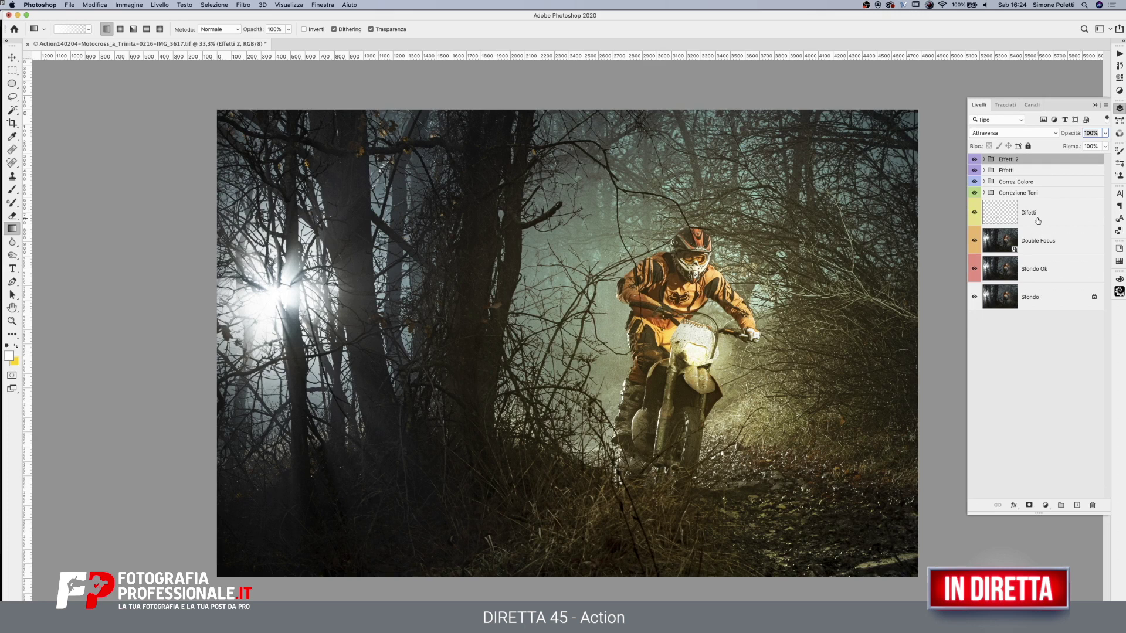
Toggle the Effetti and Effetti 2 glow groups to compare, ending with Effetti 2 hidden
drag(973, 170, 974, 159)
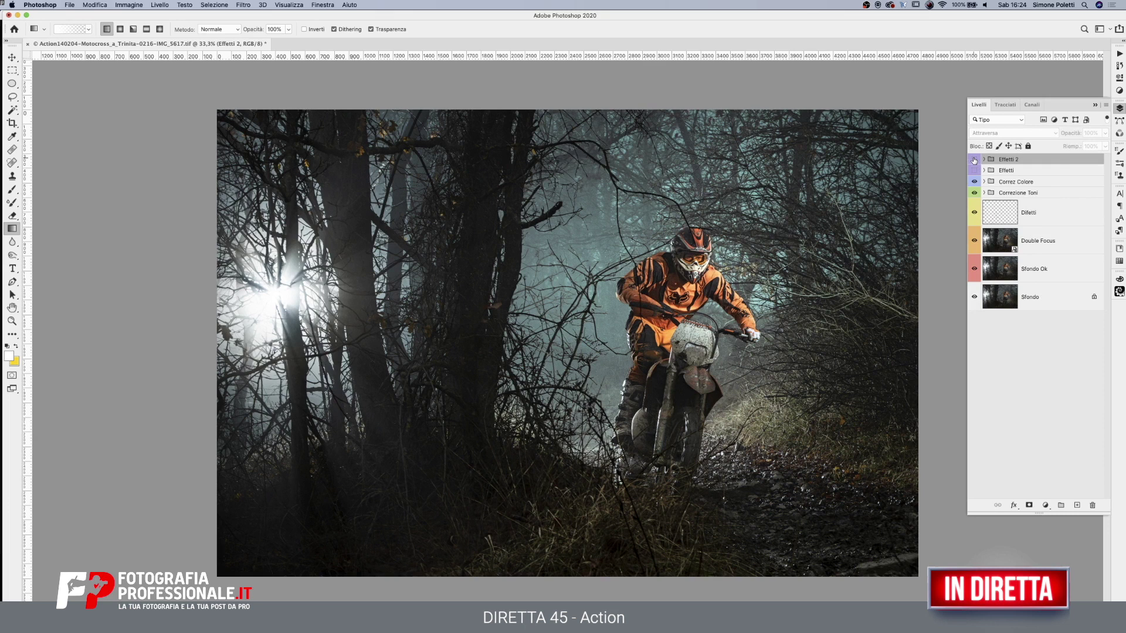
drag(973, 160, 973, 171)
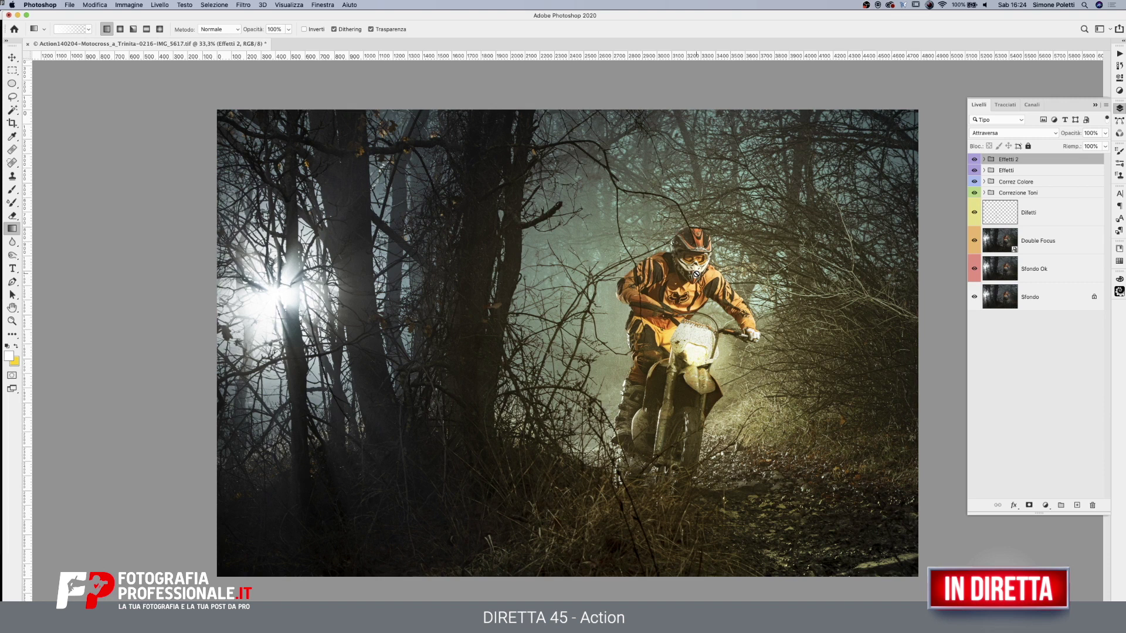
mouse_move(975, 170)
mouse_down()
mouse_move(975, 159)
mouse_move(974, 170)
mouse_up()
click(974, 159)
click(974, 170)
click(973, 160)
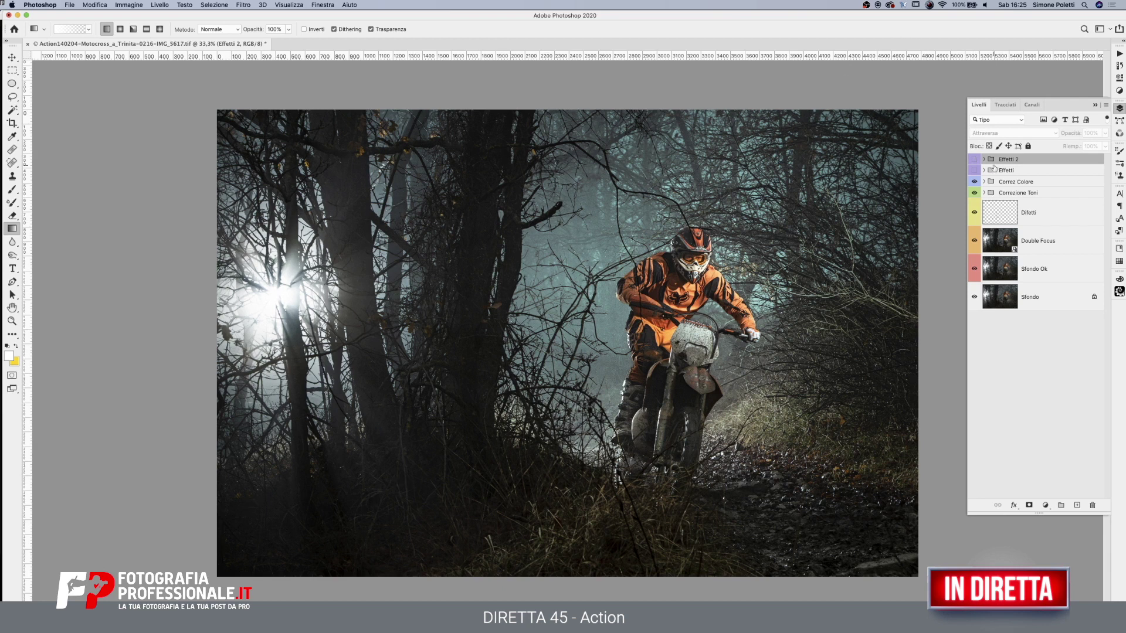
click(1077, 505)
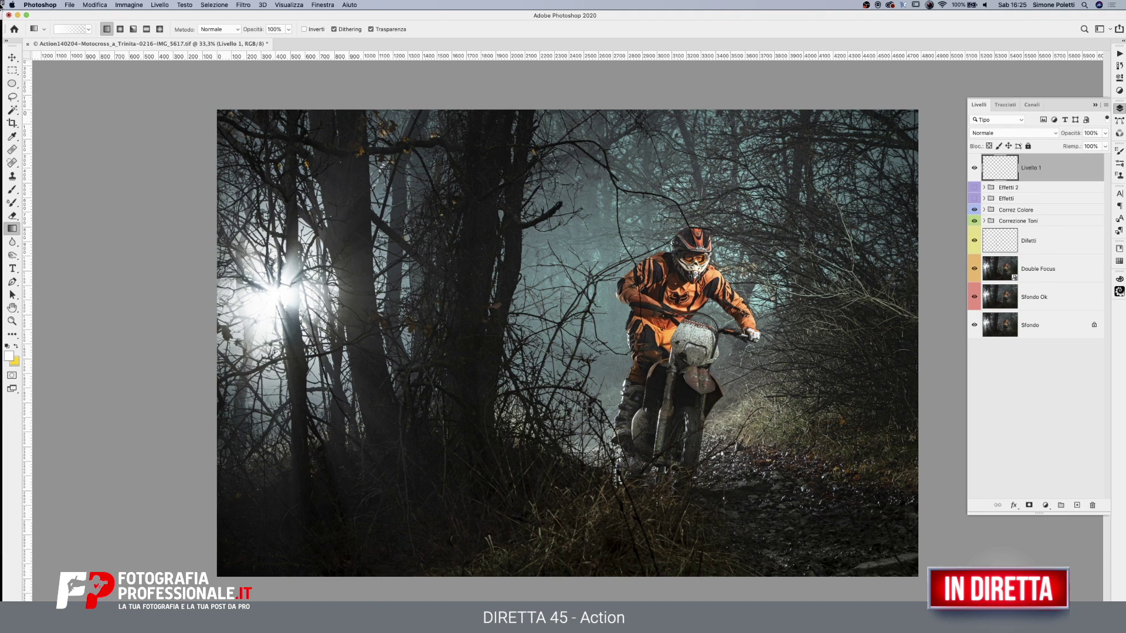
click(12, 70)
drag(244, 147, 559, 527)
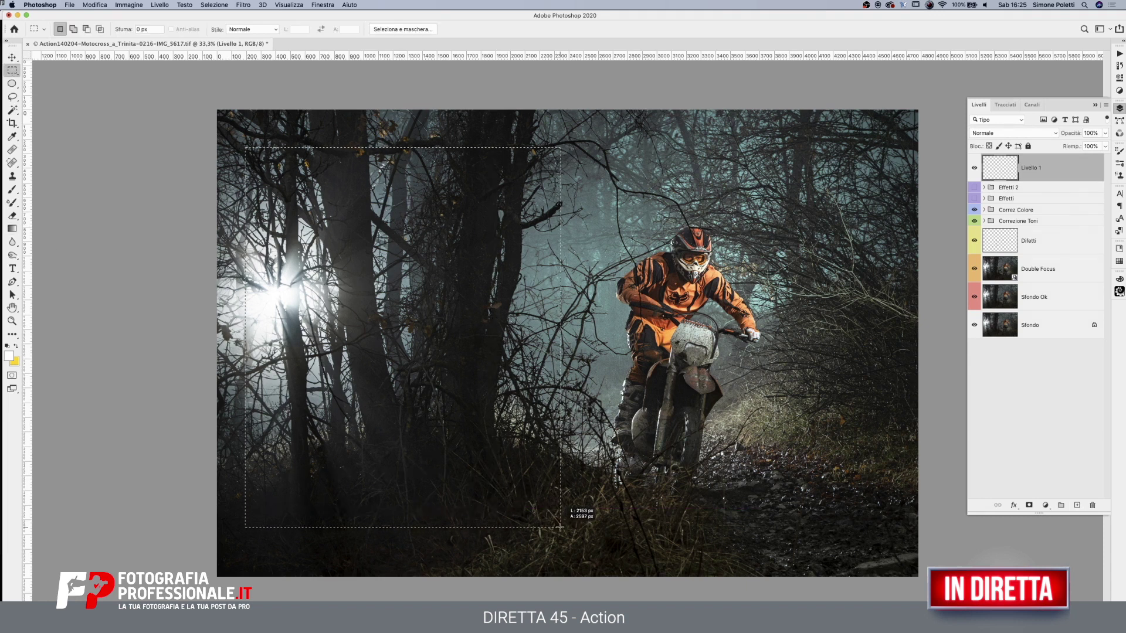
click(9, 356)
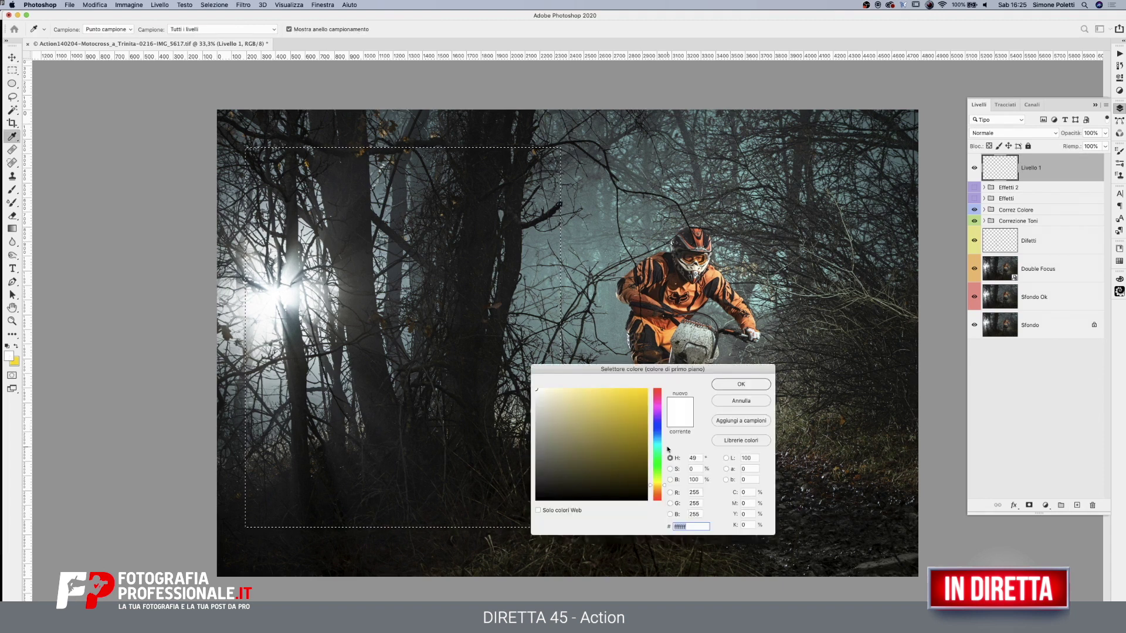
text(000000)
click(741, 384)
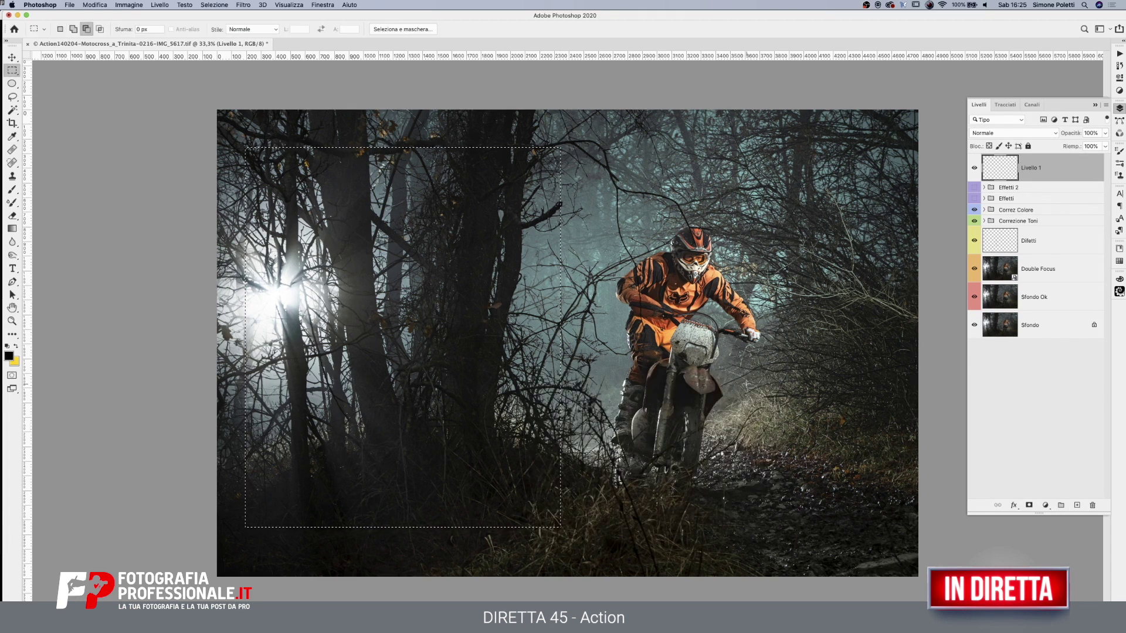
key(alt+BackSpace)
click(1008, 133)
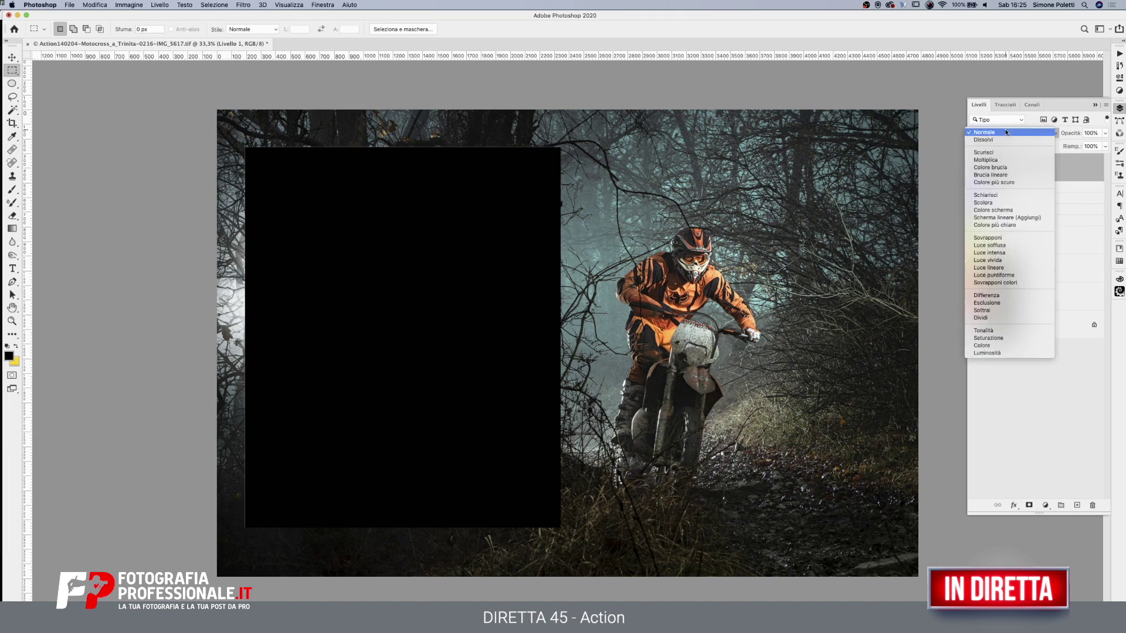
click(1001, 160)
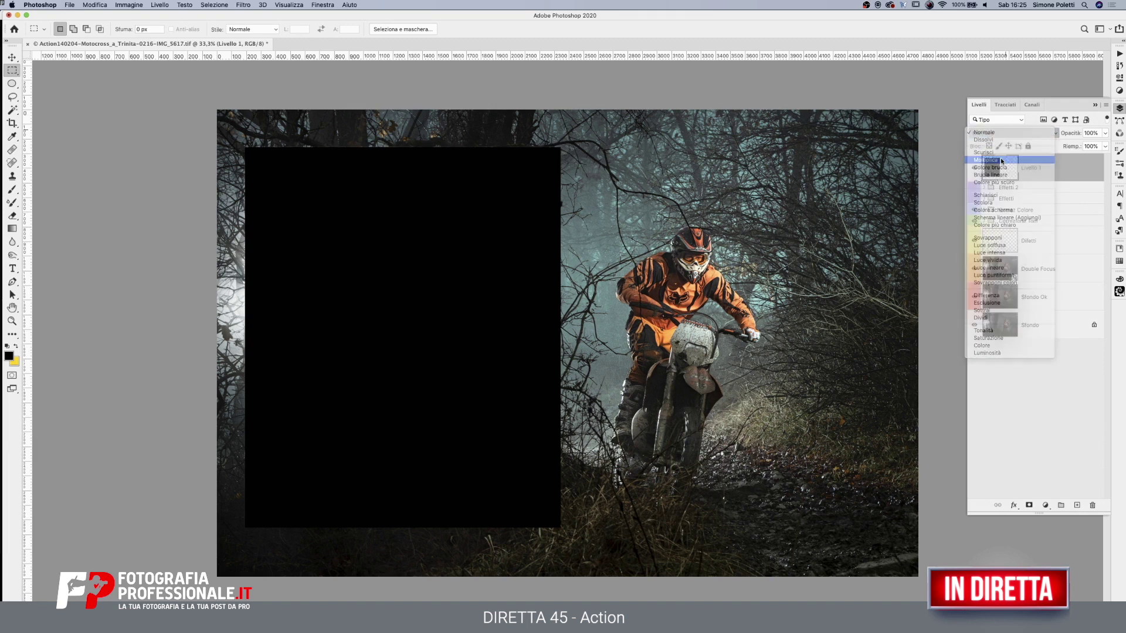
click(1093, 133)
text(90)
key(Return)
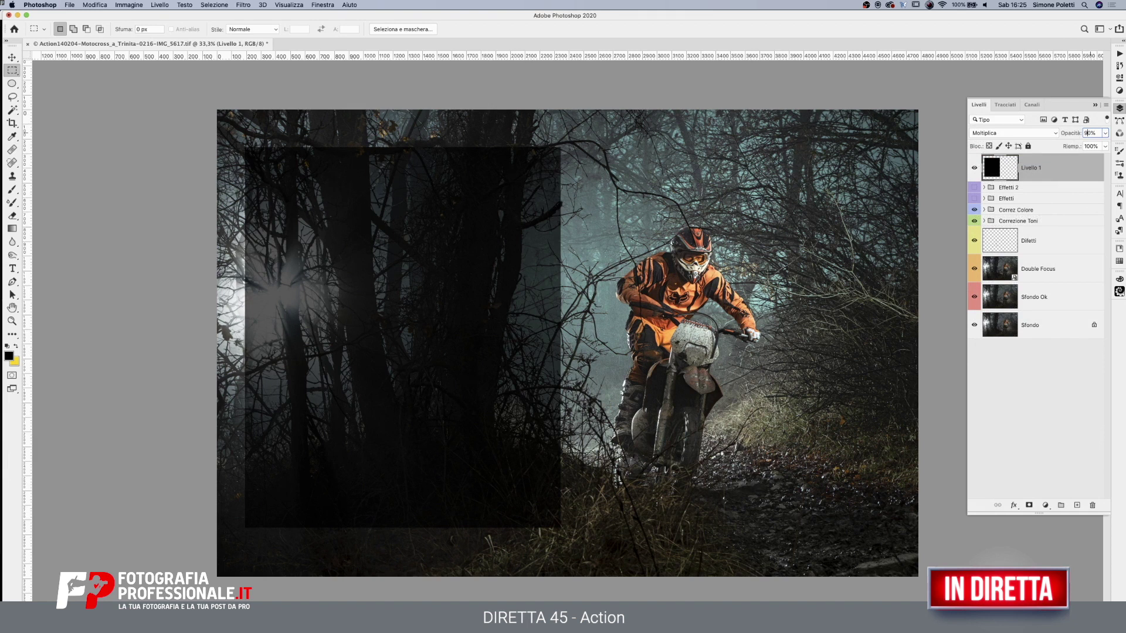
text(0)
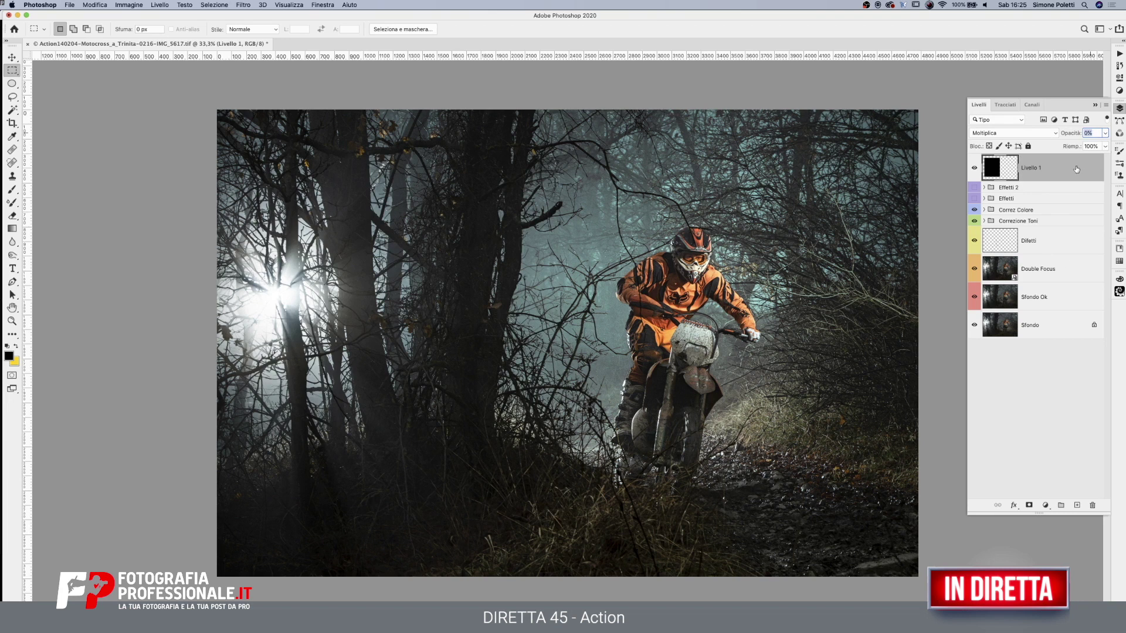
click(1103, 133)
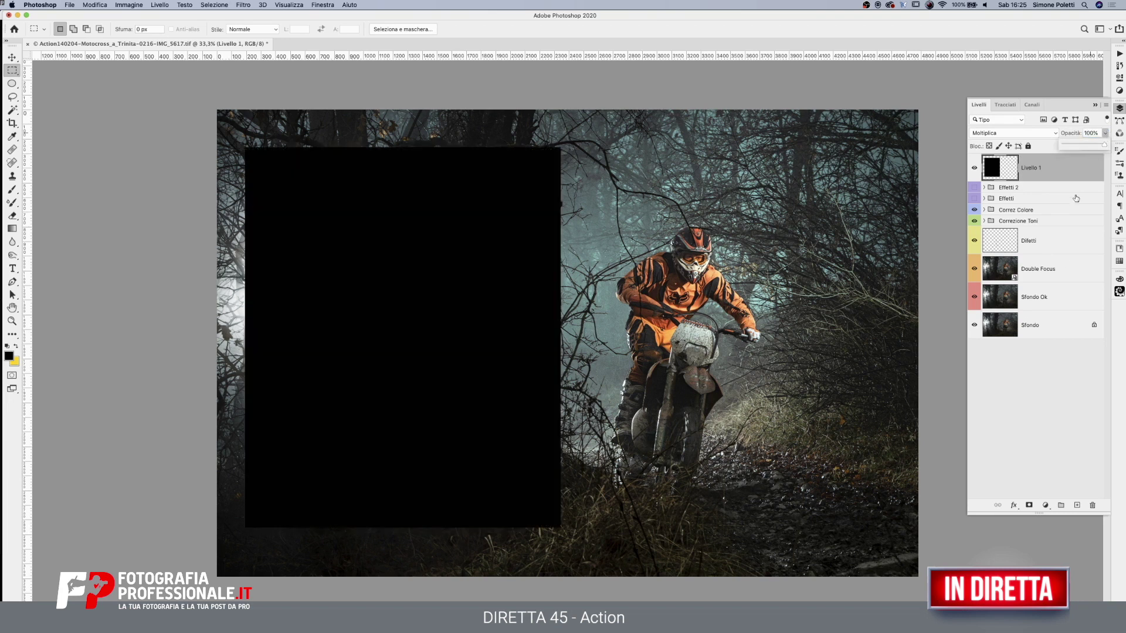
drag(1076, 176, 1076, 188)
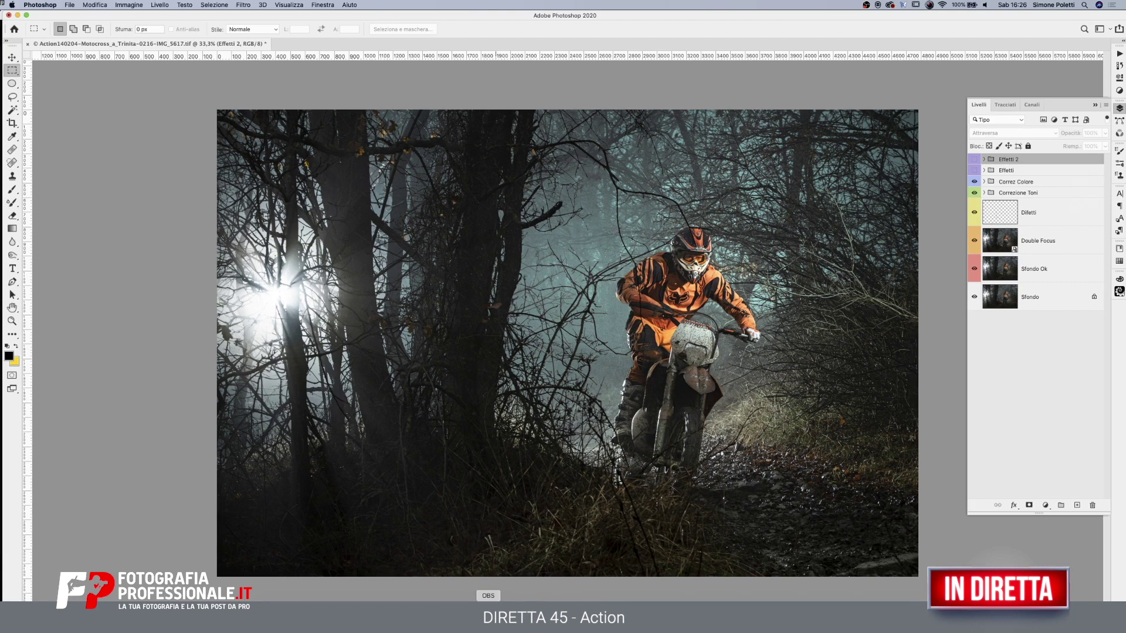
In OBS, hide Cattura lo schermo 2 and transition the camera view to Programma
key(super+Tab)
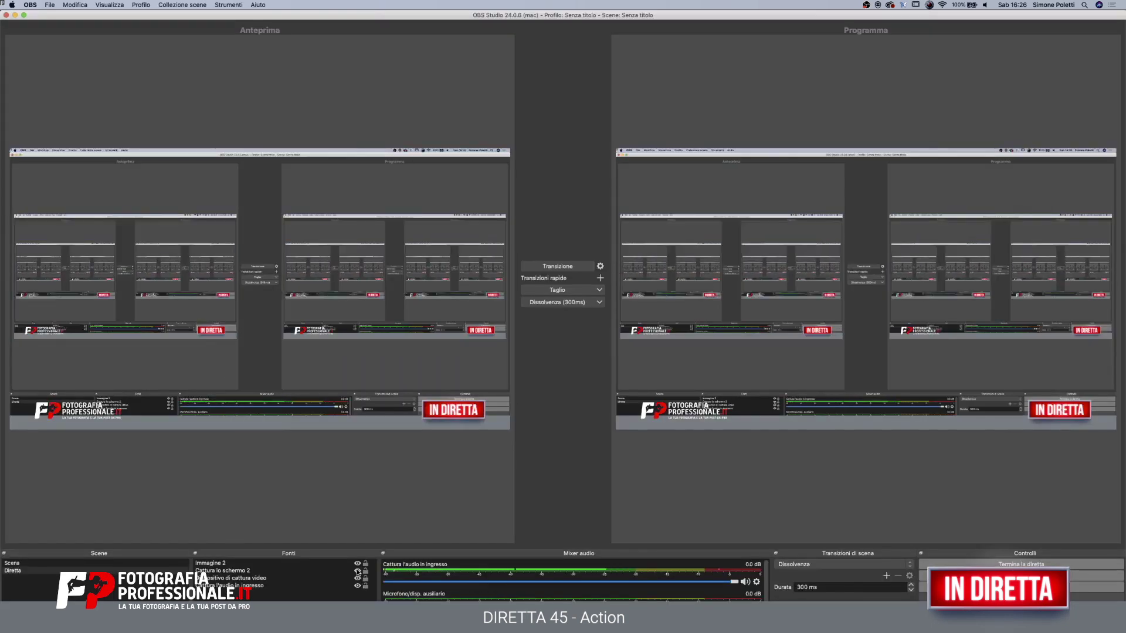
click(358, 571)
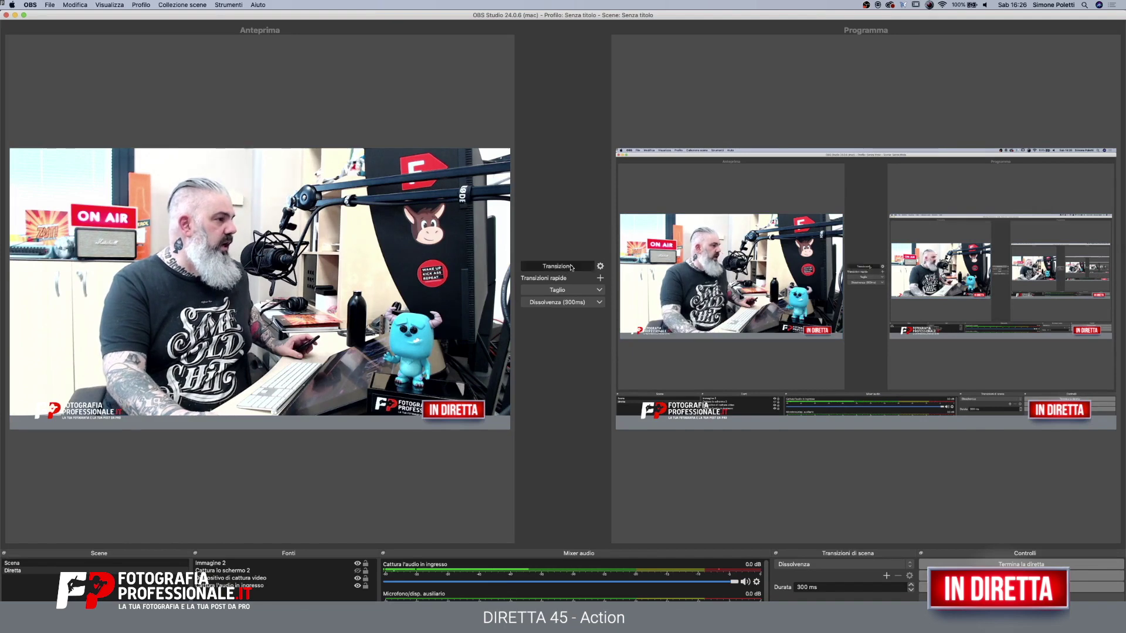
click(570, 268)
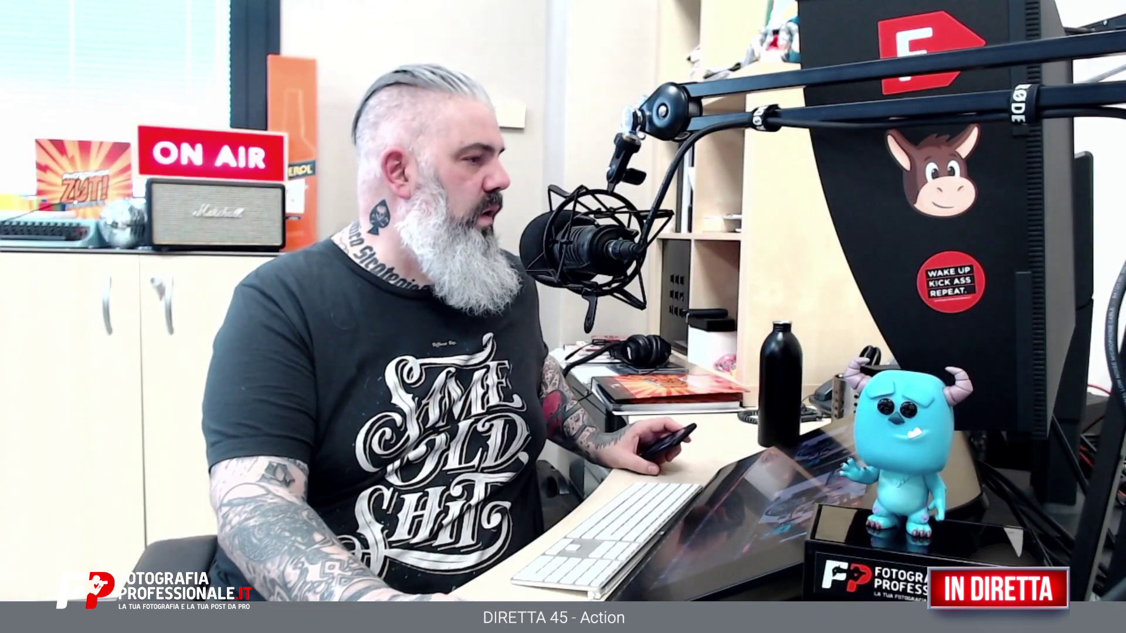